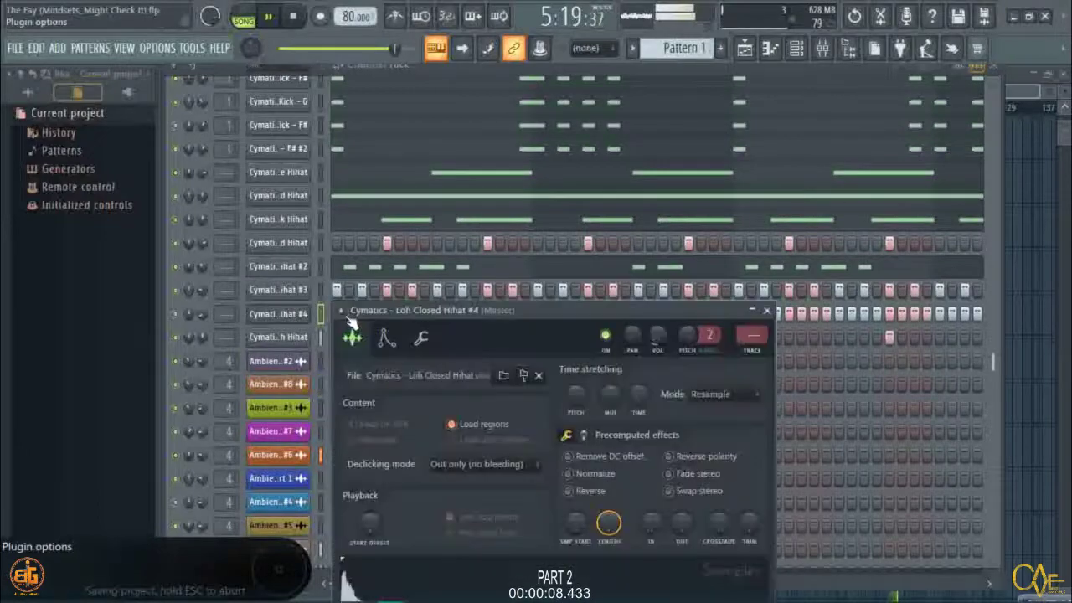
Lengthen all notes of the Cymatics - Lofi Closed Hihat #4 channel until each meets the next and the last ends at bar 9.
{"action": "right_click", "coordinate": [285, 314]}
{"action": "left_click", "coordinate": [344, 314]}
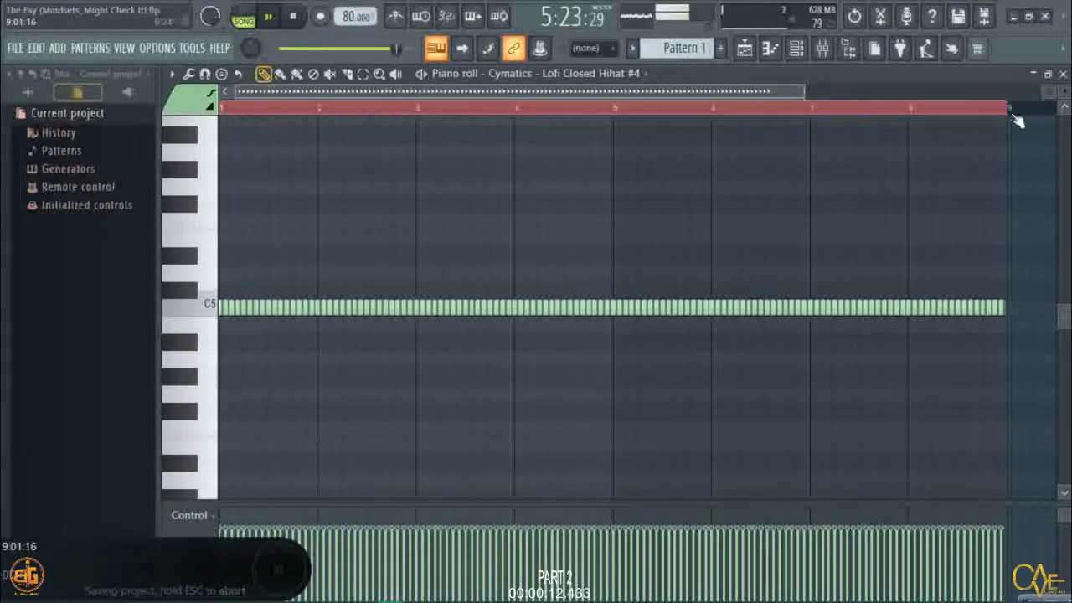
{"action": "scroll", "coordinate": [1013, 113], "scroll_direction": "up", "scroll_amount": 3}
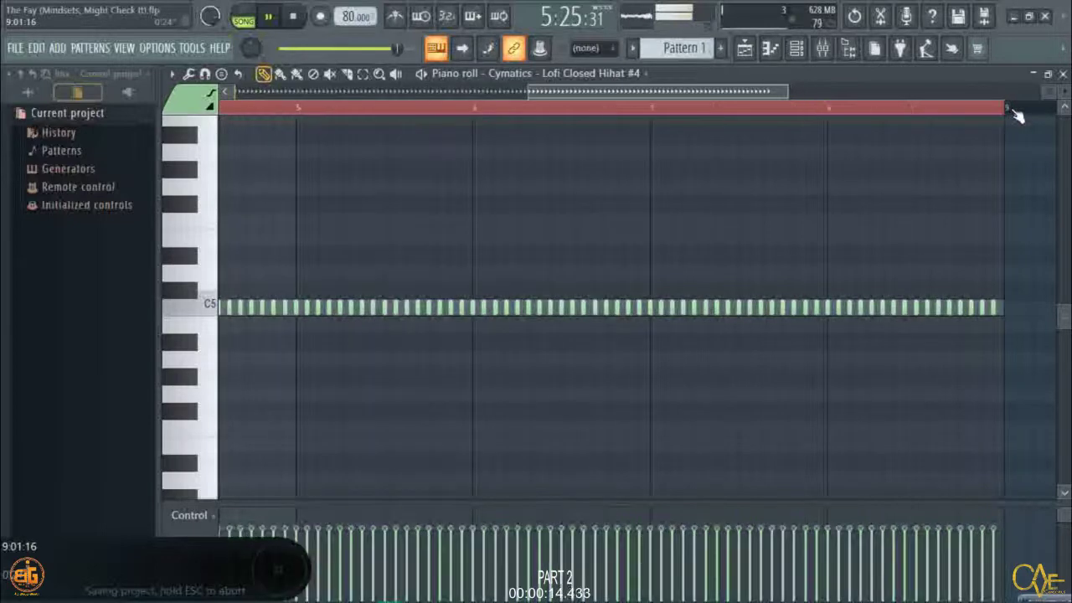
{"action": "scroll", "coordinate": [1014, 111], "scroll_direction": "down", "scroll_amount": 4}
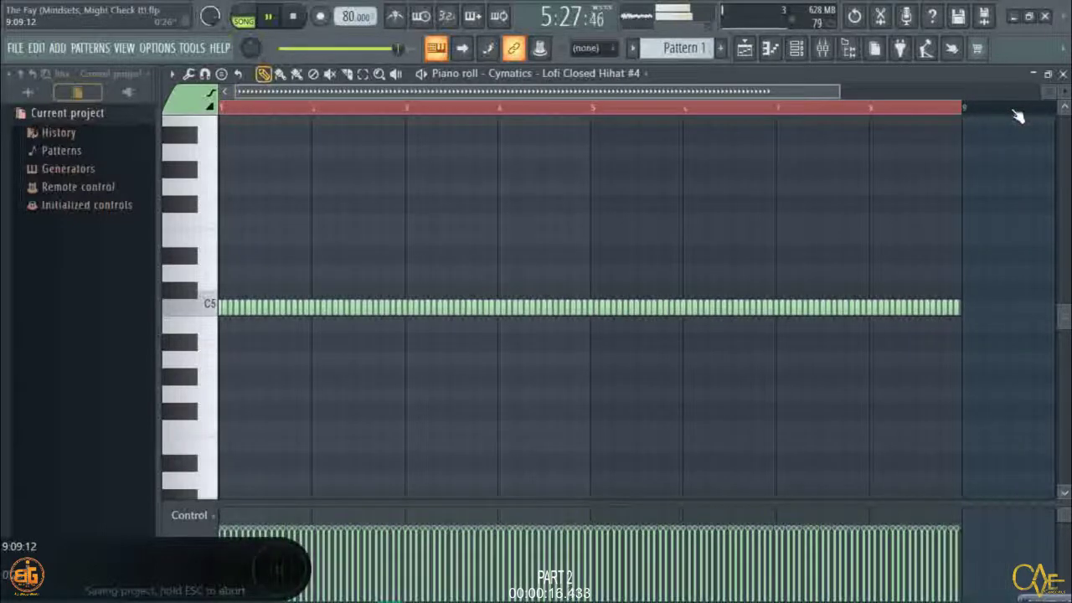
{"action": "scroll", "coordinate": [1013, 112], "scroll_direction": "up", "scroll_amount": 8}
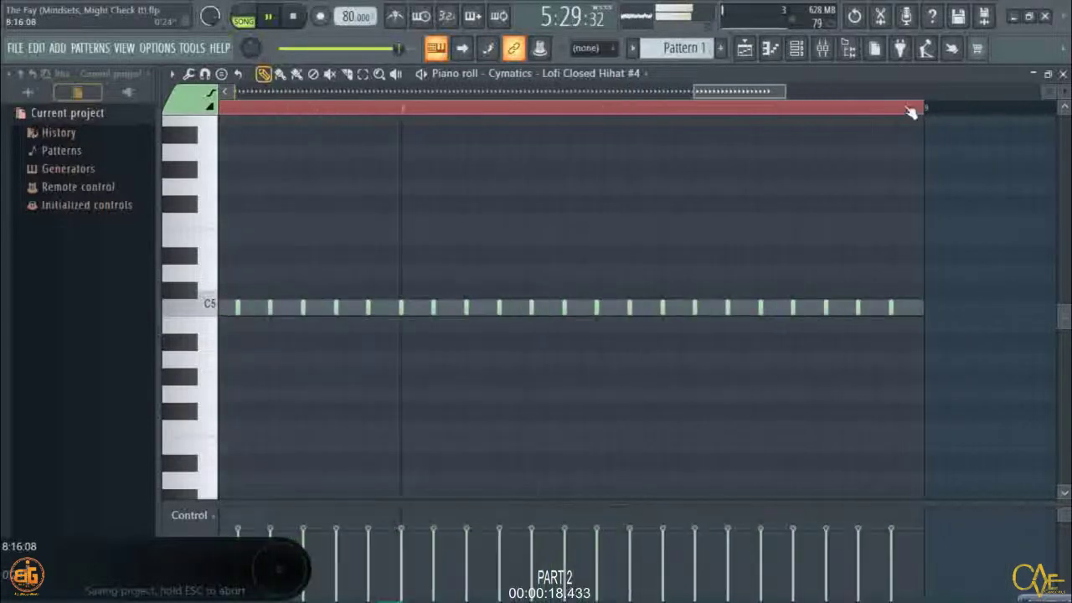
{"action": "scroll", "coordinate": [963, 120], "scroll_direction": "down", "scroll_amount": 1}
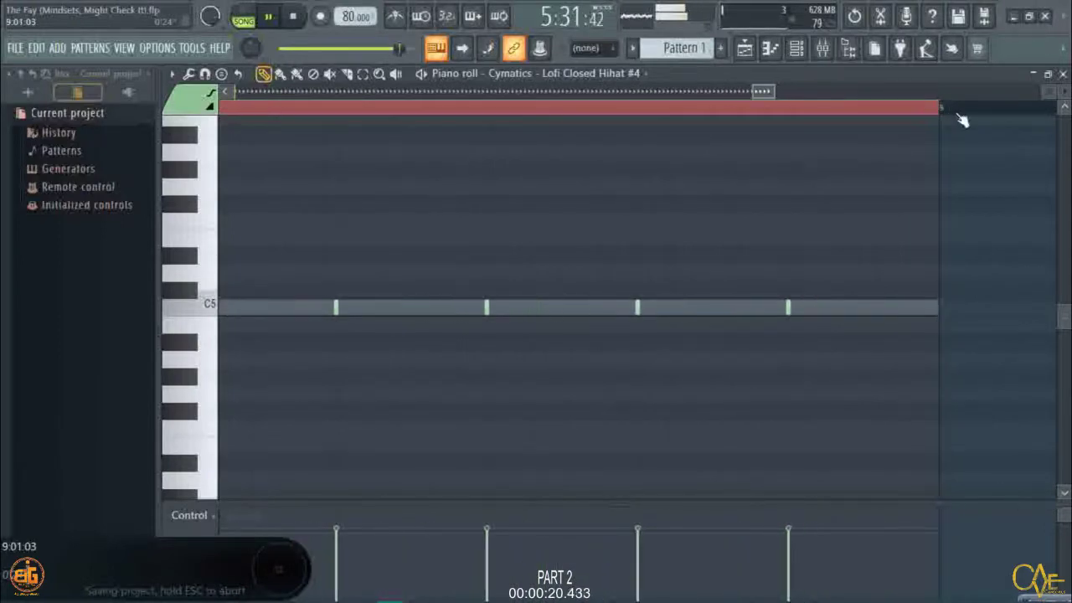
{"action": "key", "text": "ctrl+a"}
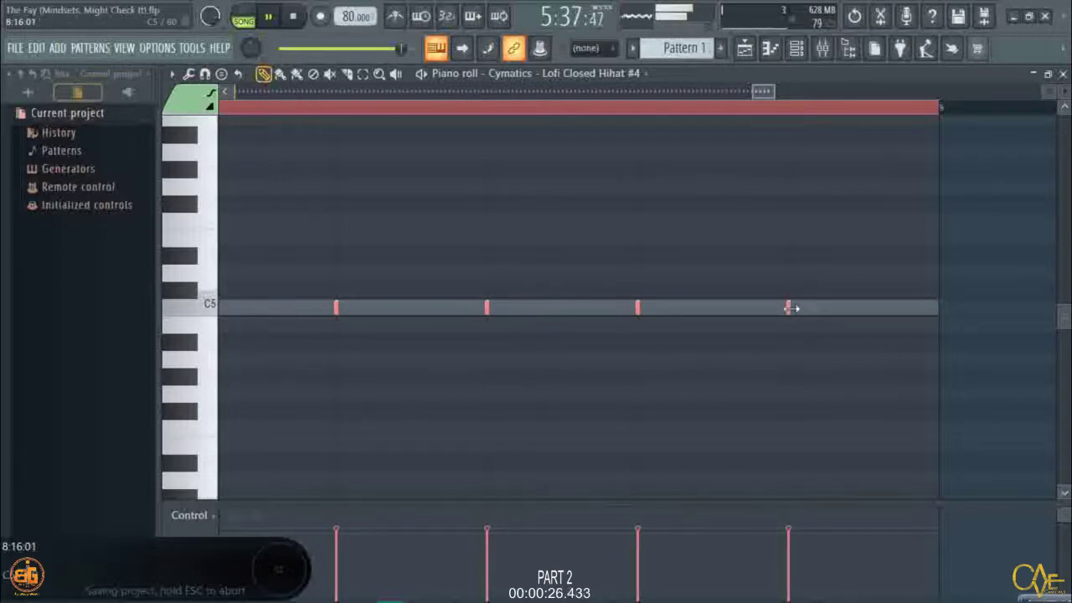
{"action": "left_click_drag", "start_coordinate": [790, 308], "coordinate": [942, 363]}
{"action": "scroll", "coordinate": [843, 114], "scroll_direction": "down", "scroll_amount": 5}
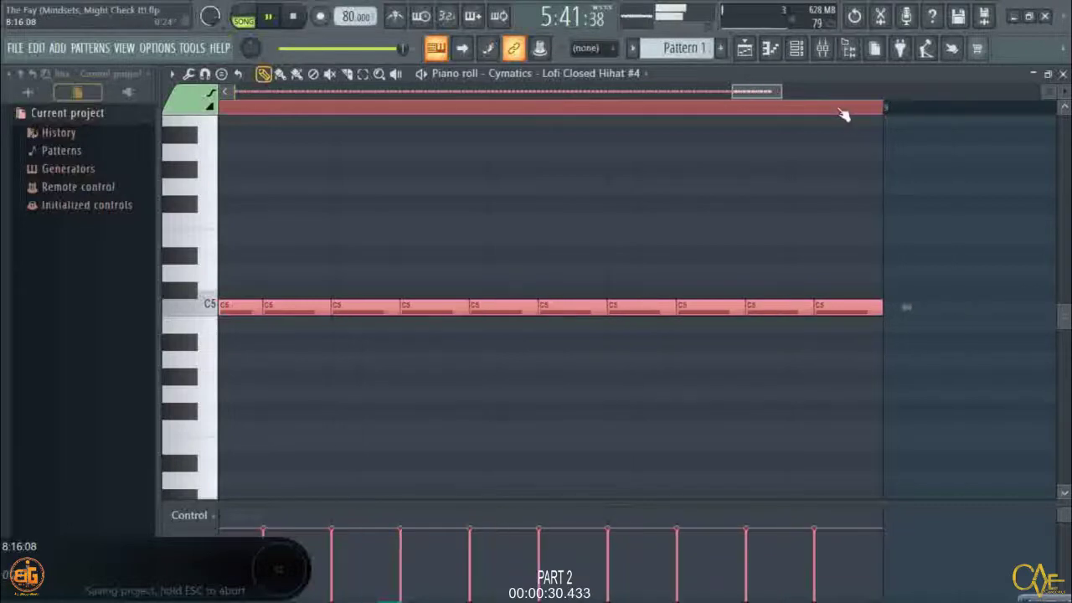
Stretch every Lofi Closed Hihat #3 note to two steps, closing the gaps and ending the last note at bar 9.
{"action": "left_click", "coordinate": [799, 49]}
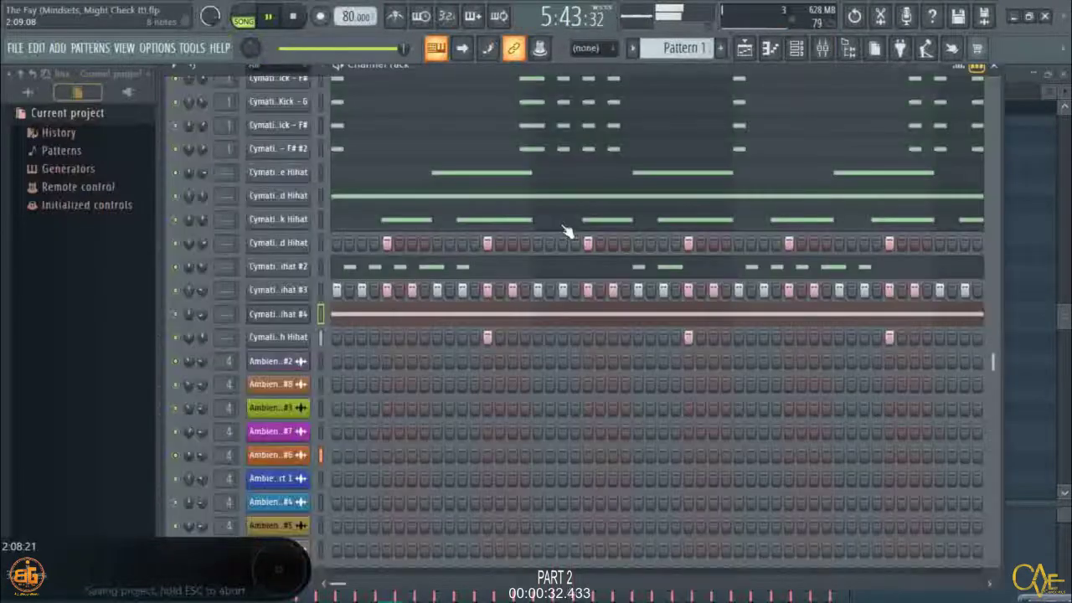
{"action": "right_click", "coordinate": [284, 292]}
{"action": "left_click", "coordinate": [329, 293]}
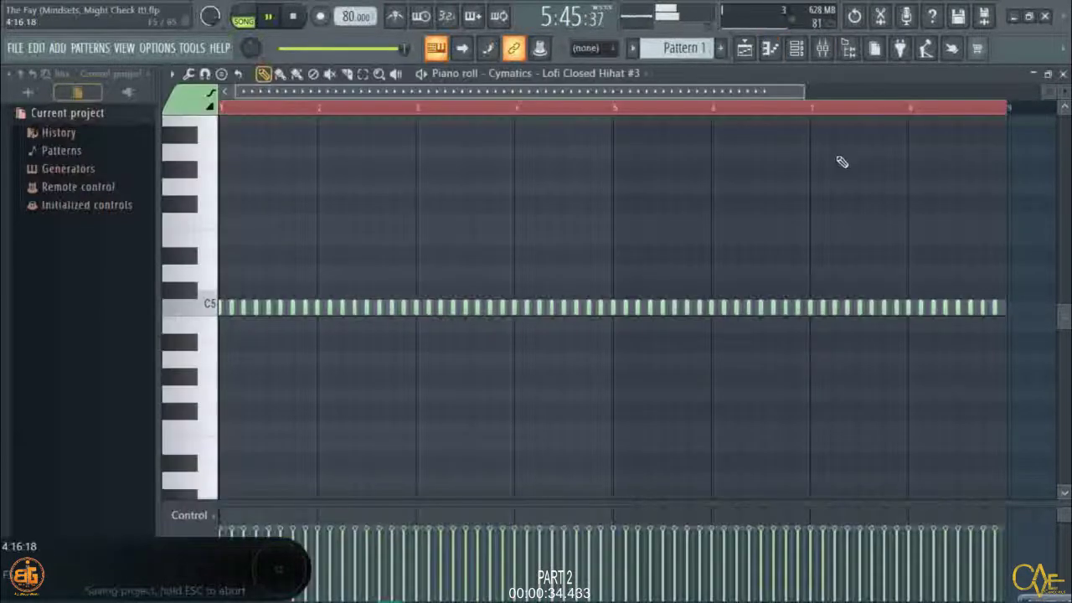
{"action": "scroll", "coordinate": [1009, 113], "scroll_direction": "up", "scroll_amount": 3}
{"action": "scroll", "coordinate": [1012, 114], "scroll_direction": "up", "scroll_amount": 6}
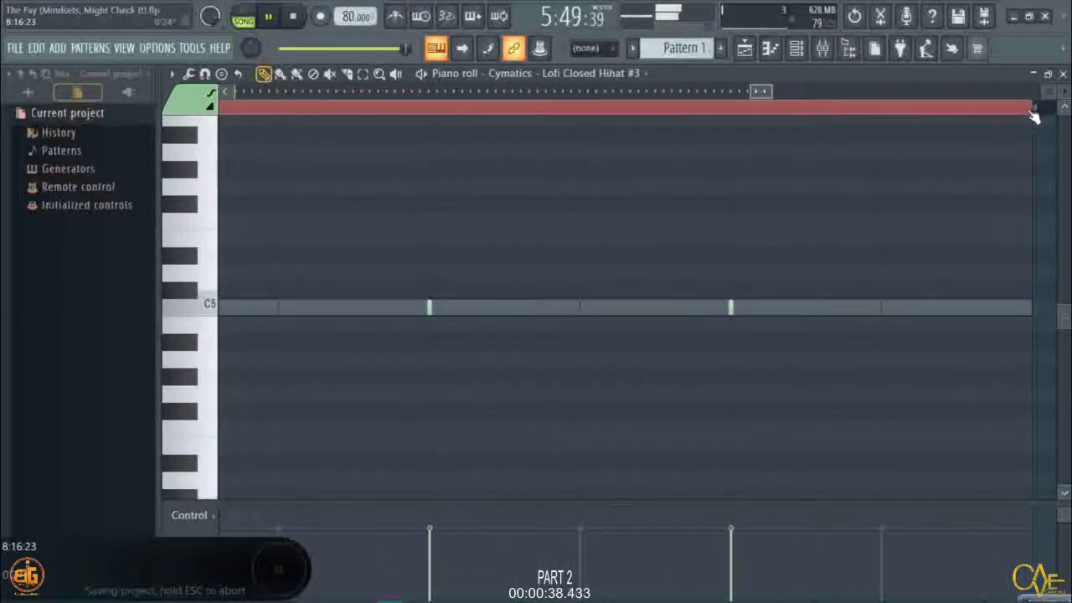
{"action": "key", "text": "ctrl+a"}
{"action": "left_click_drag", "start_coordinate": [733, 309], "coordinate": [1042, 333]}
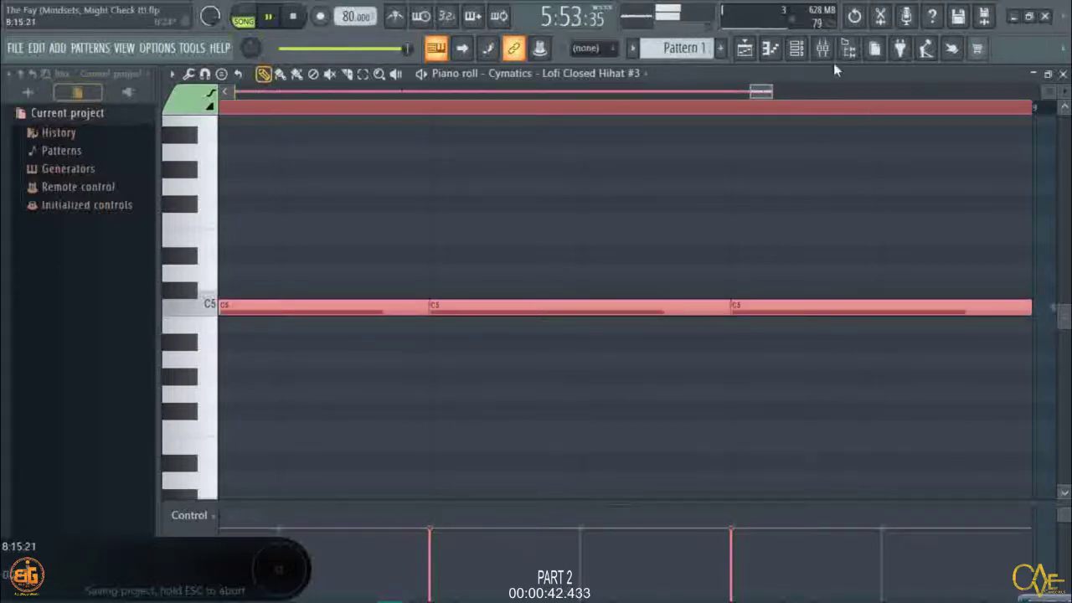
Extend all notes of the unnumbered Lofi Closed Hihat channel to four steps, so the last one ends at bar 9.
{"action": "left_click", "coordinate": [796, 48]}
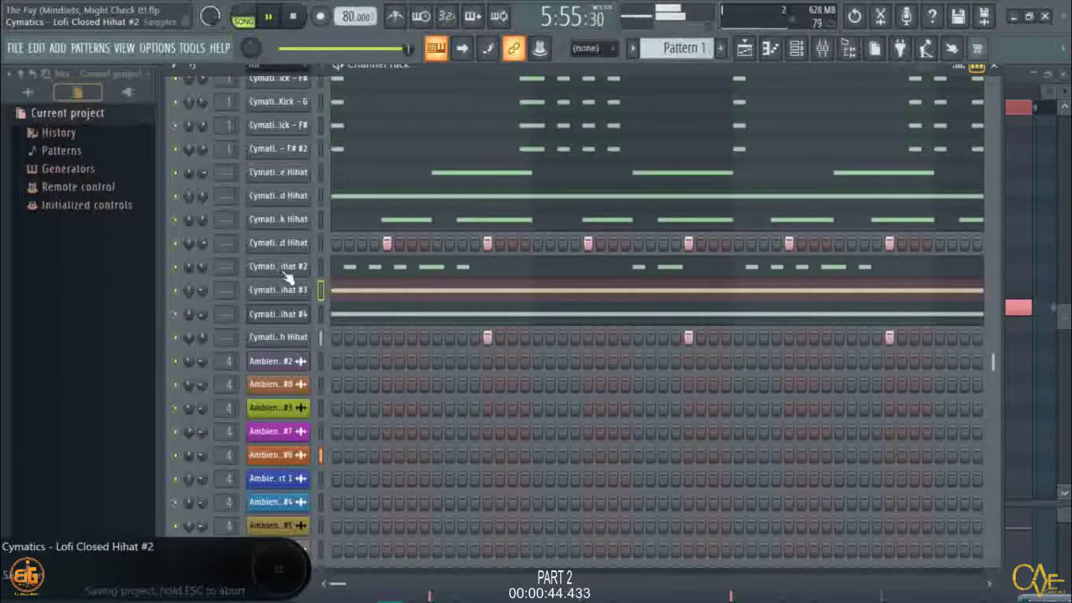
{"action": "right_click", "coordinate": [287, 242]}
{"action": "left_click", "coordinate": [343, 243]}
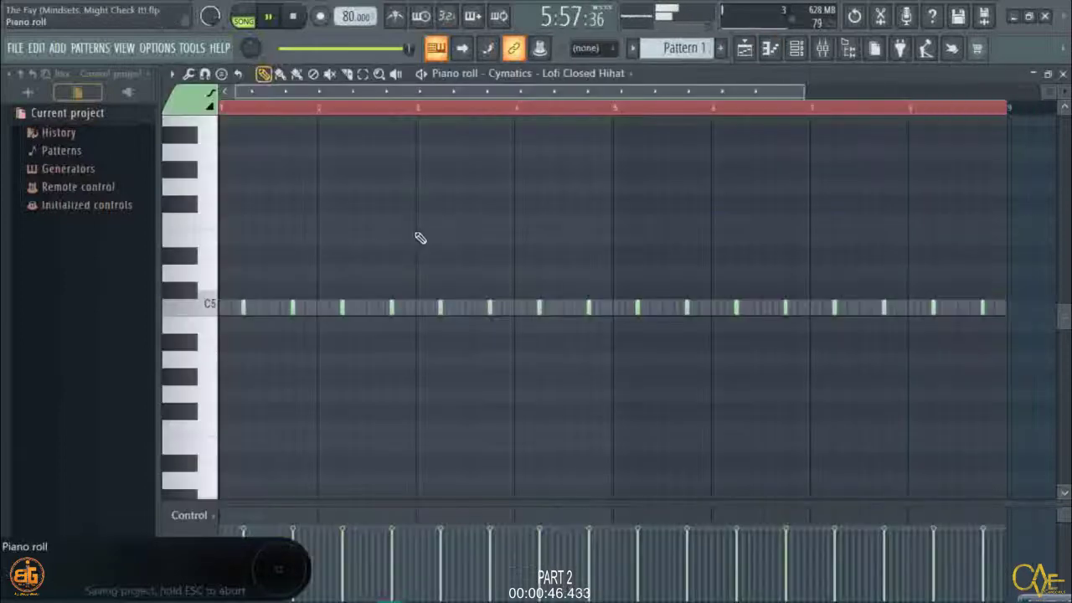
{"action": "scroll", "coordinate": [1015, 117], "scroll_direction": "up", "scroll_amount": 5}
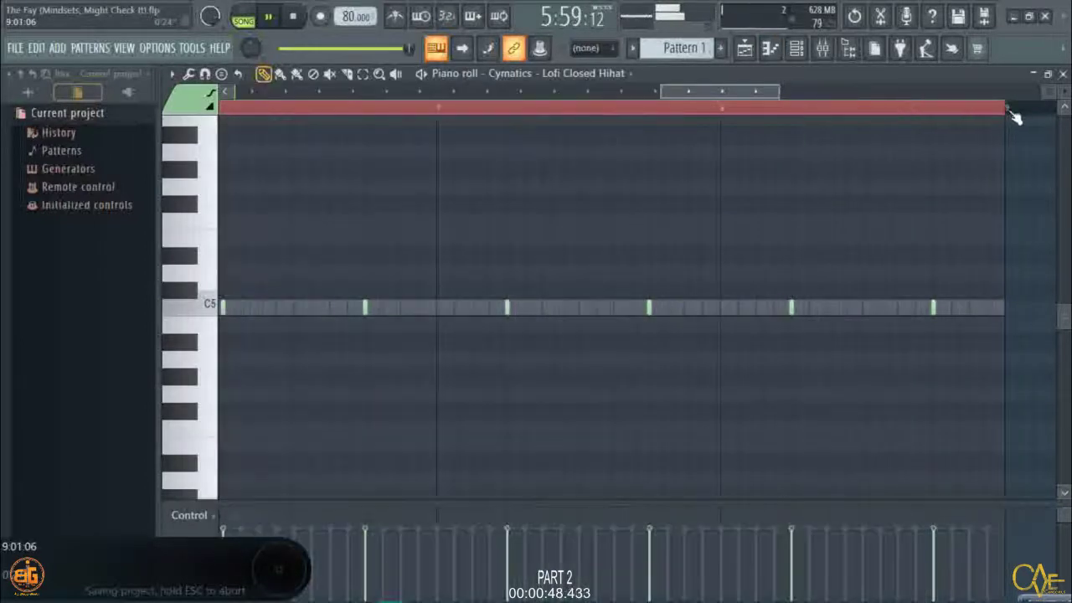
{"action": "scroll", "coordinate": [1015, 117], "scroll_direction": "up", "scroll_amount": 3}
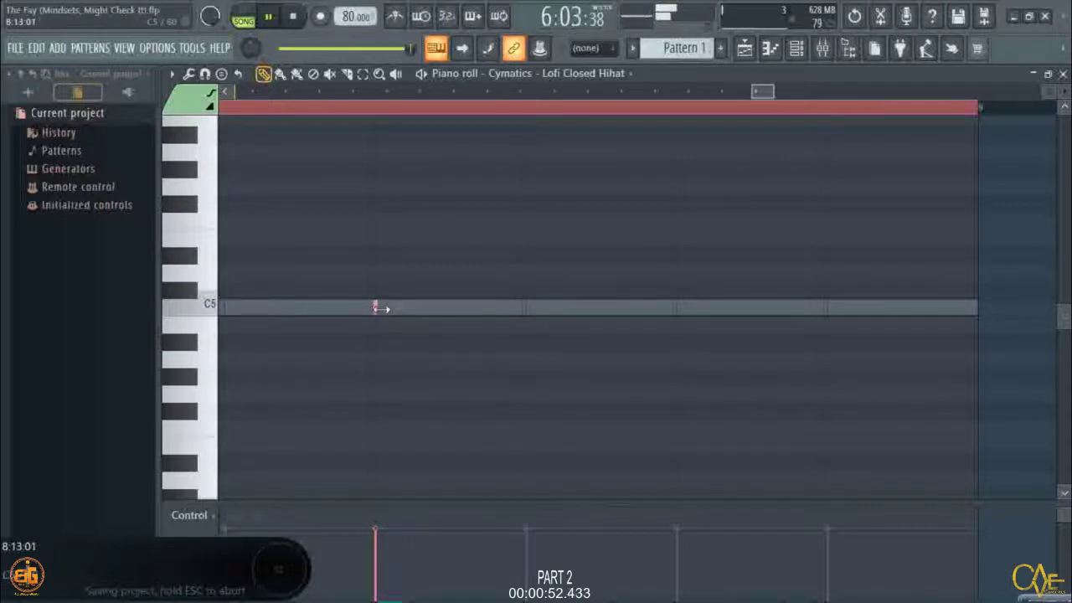
{"action": "left_click_drag", "start_coordinate": [378, 308], "coordinate": [978, 363]}
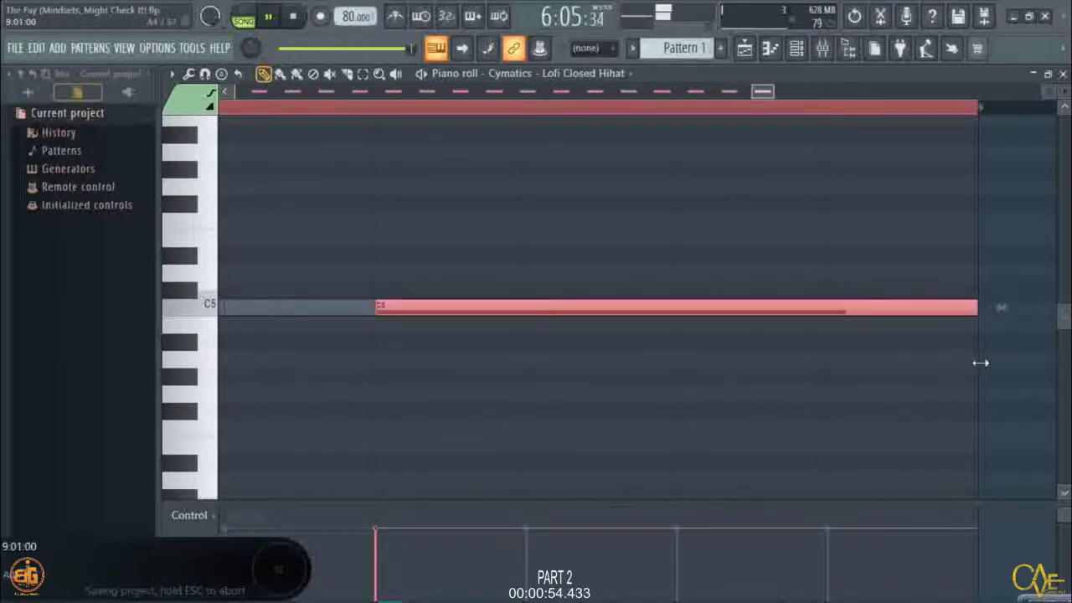
{"action": "scroll", "coordinate": [857, 114], "scroll_direction": "down", "scroll_amount": 6}
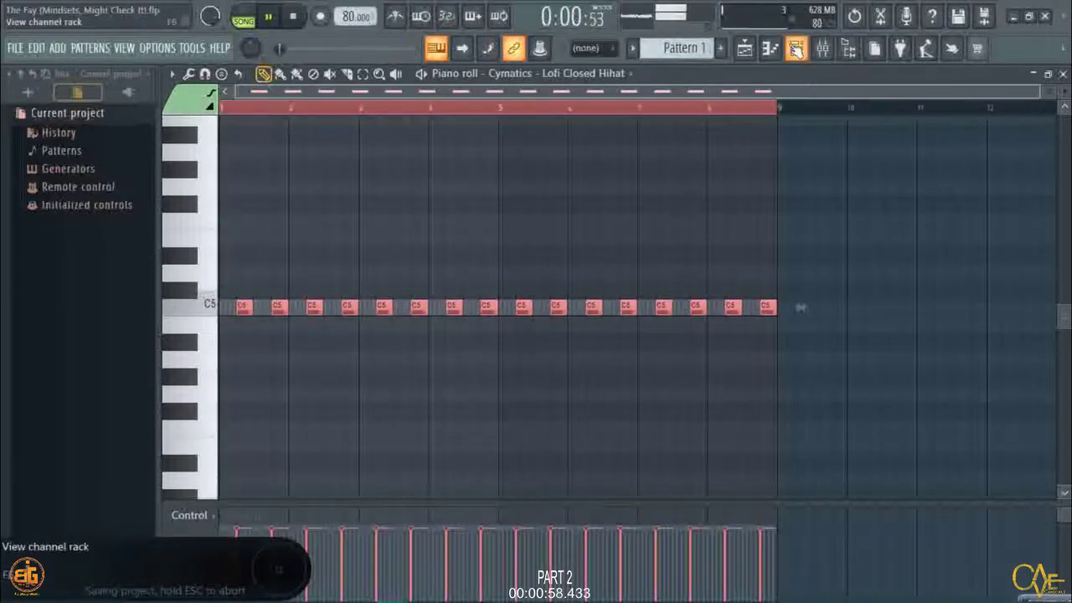
Extend all Cymatics - Tooth Hihat notes to four steps, with the last one reaching the start of bar 9.
{"action": "left_click", "coordinate": [798, 49]}
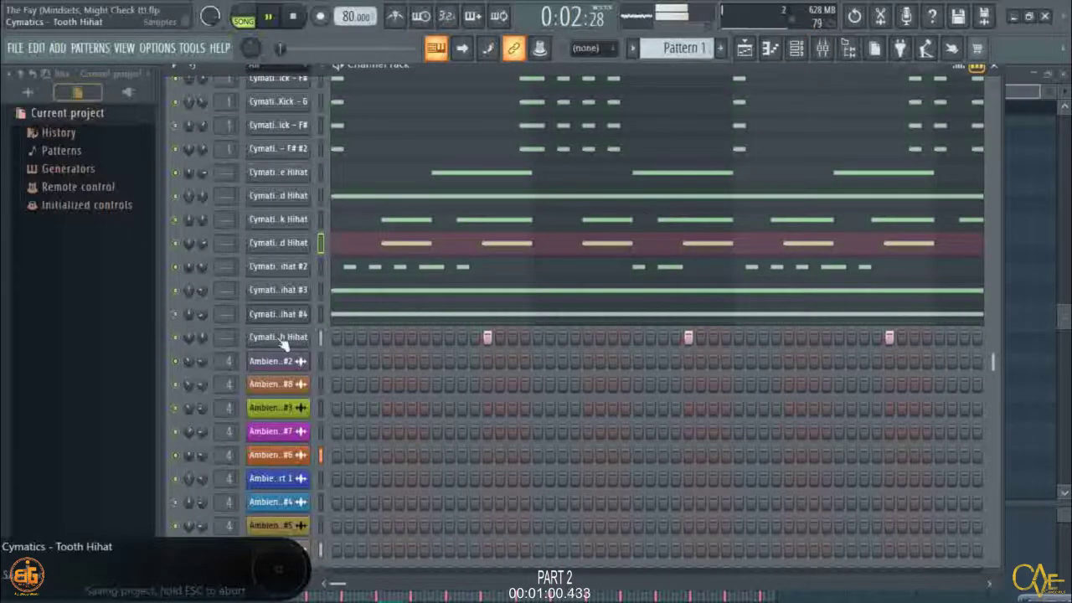
{"action": "right_click", "coordinate": [316, 337]}
{"action": "left_click", "coordinate": [319, 338]}
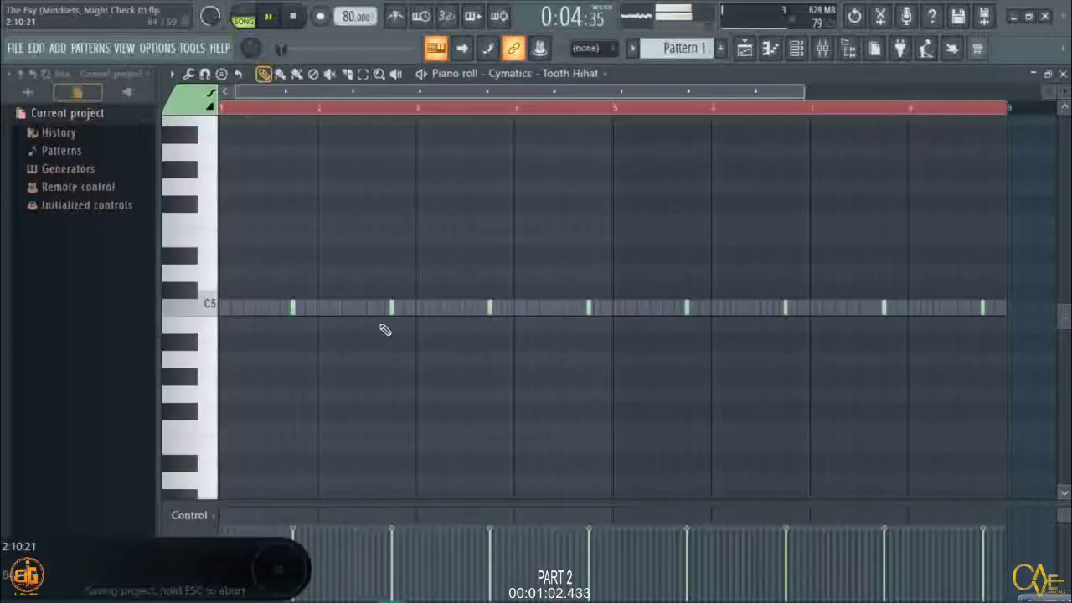
{"action": "scroll", "coordinate": [1014, 120], "scroll_direction": "up", "scroll_amount": 2}
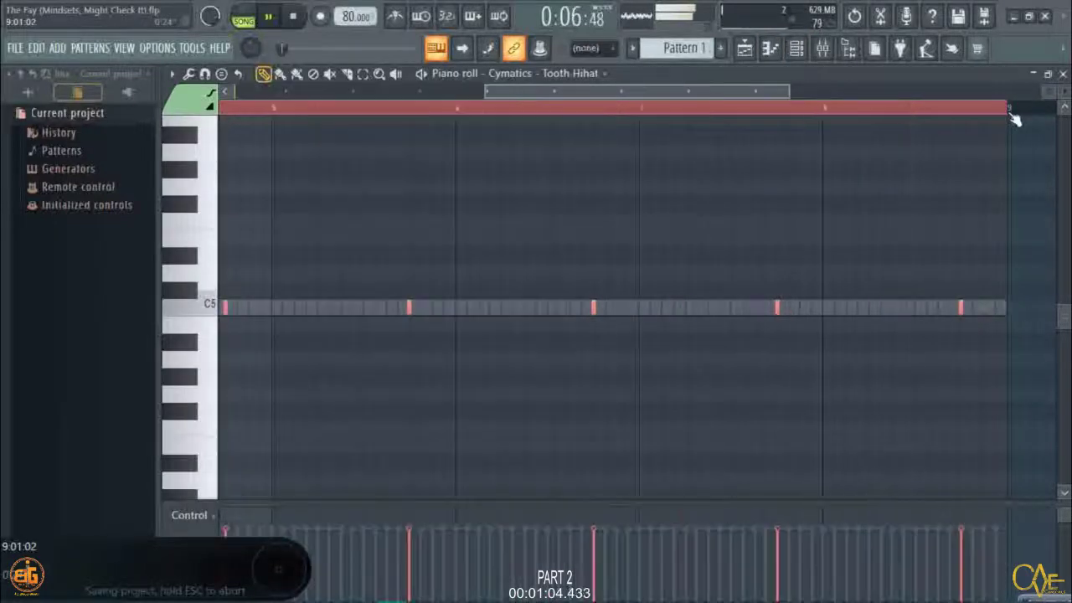
{"action": "scroll", "coordinate": [1014, 120], "scroll_direction": "up", "scroll_amount": 8}
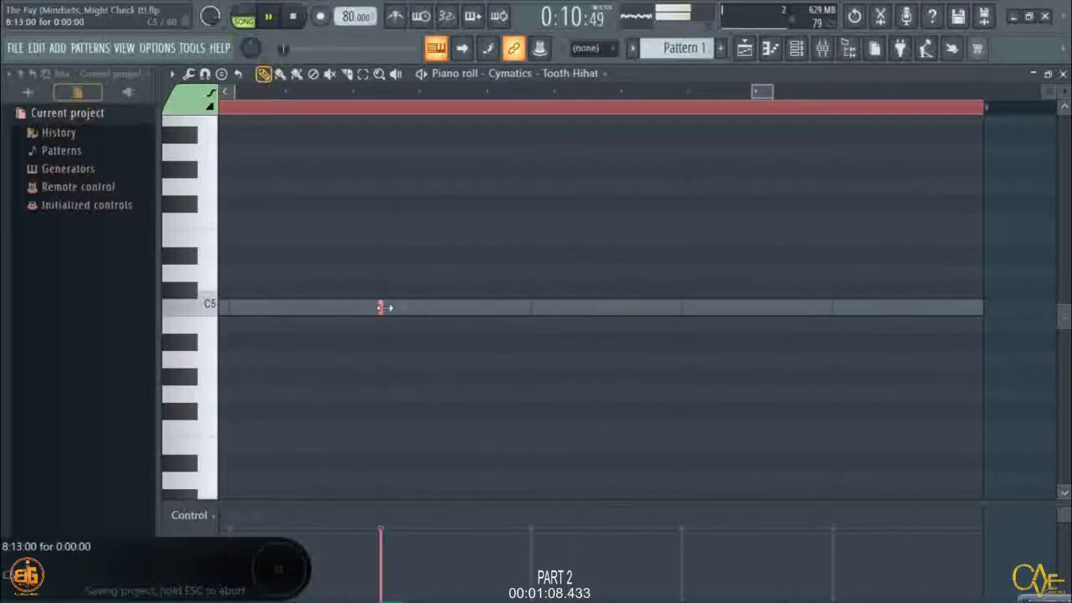
{"action": "left_click_drag", "start_coordinate": [382, 307], "coordinate": [985, 369]}
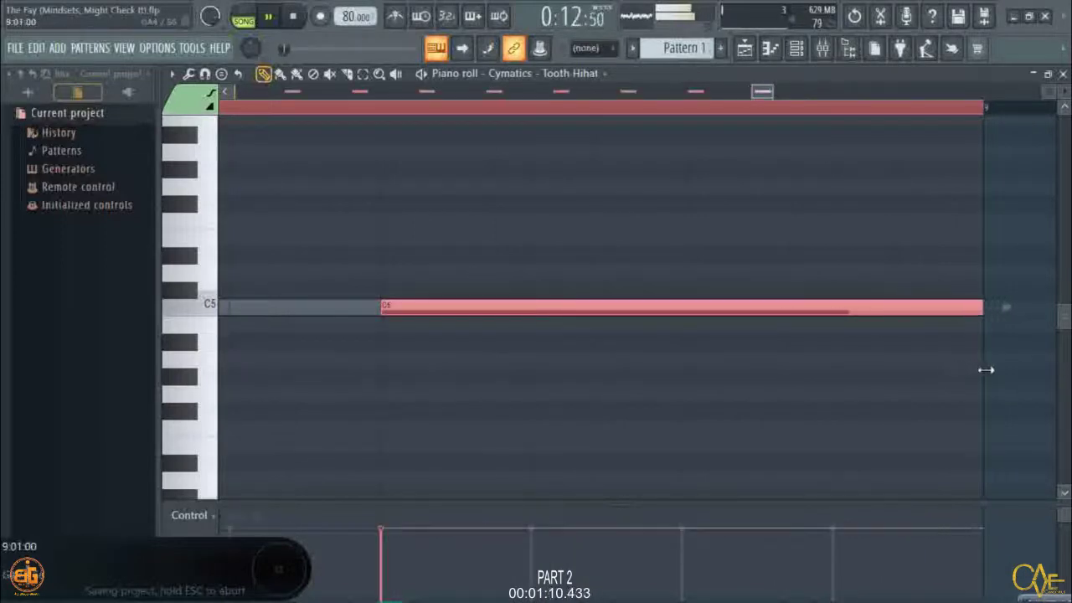
{"action": "scroll", "coordinate": [833, 111], "scroll_direction": "down", "scroll_amount": 8}
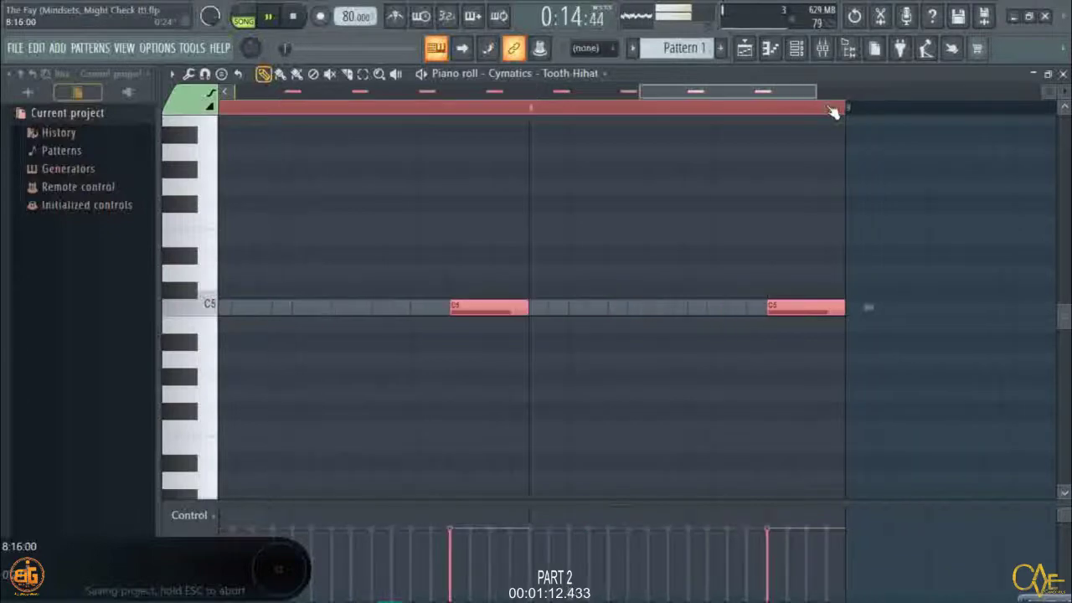
Lengthen the first note of the Cymatics - Bourbon Kick - D# channel to about half a bar.
{"action": "left_click", "coordinate": [797, 48]}
{"action": "scroll", "coordinate": [529, 272], "scroll_direction": "up", "scroll_amount": 5}
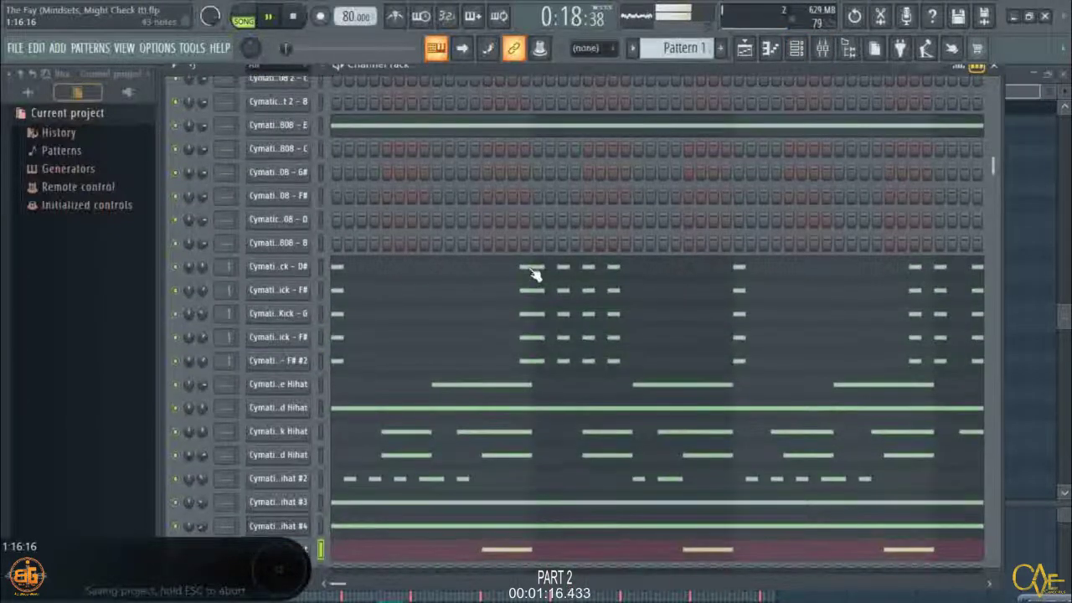
{"action": "scroll", "coordinate": [502, 281], "scroll_direction": "down", "scroll_amount": 3}
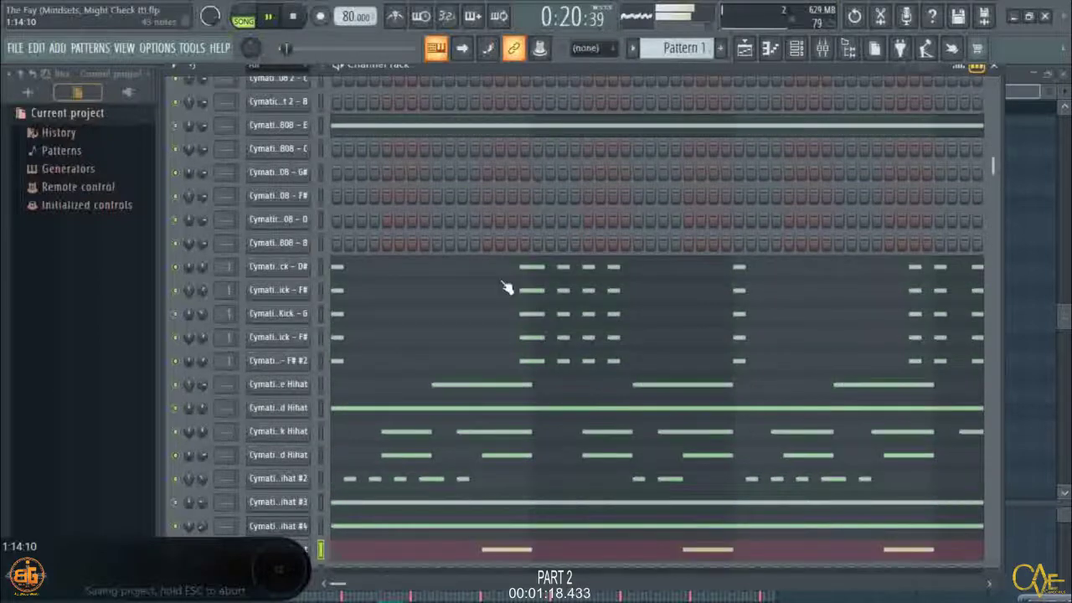
{"action": "right_click", "coordinate": [285, 266]}
{"action": "left_click", "coordinate": [359, 266]}
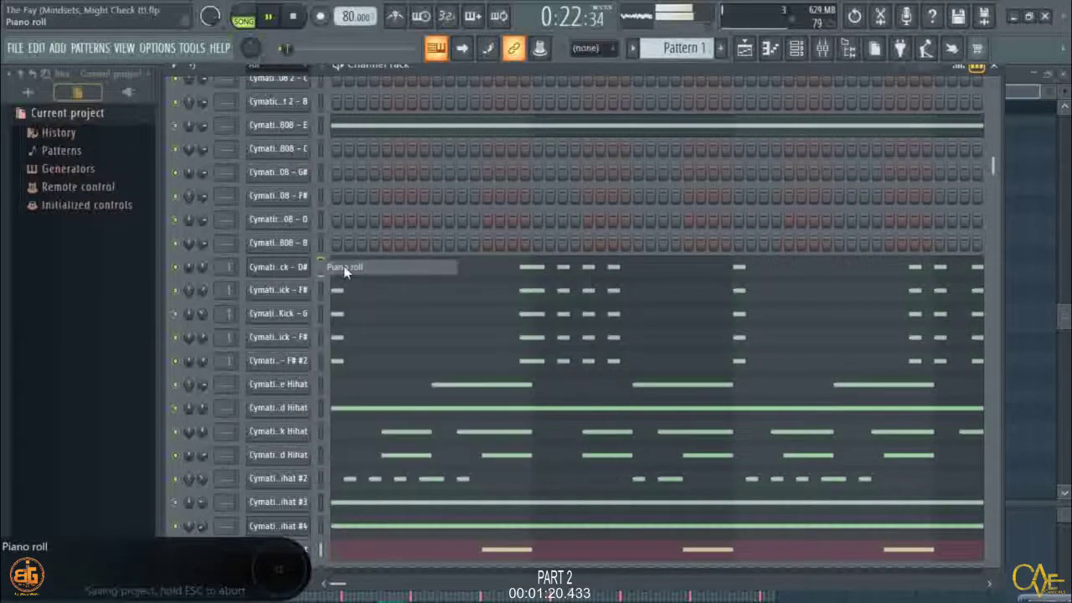
{"action": "scroll", "coordinate": [239, 115], "scroll_direction": "up", "scroll_amount": 8}
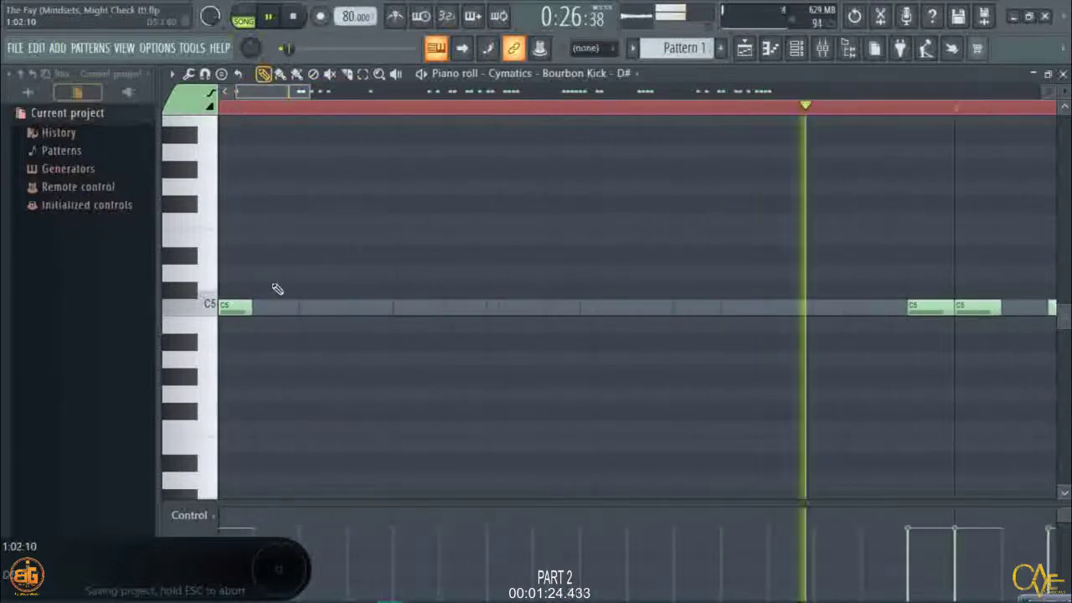
{"action": "left_click_drag", "start_coordinate": [252, 307], "coordinate": [580, 336]}
{"action": "scroll", "coordinate": [586, 113], "scroll_direction": "up", "scroll_amount": 3}
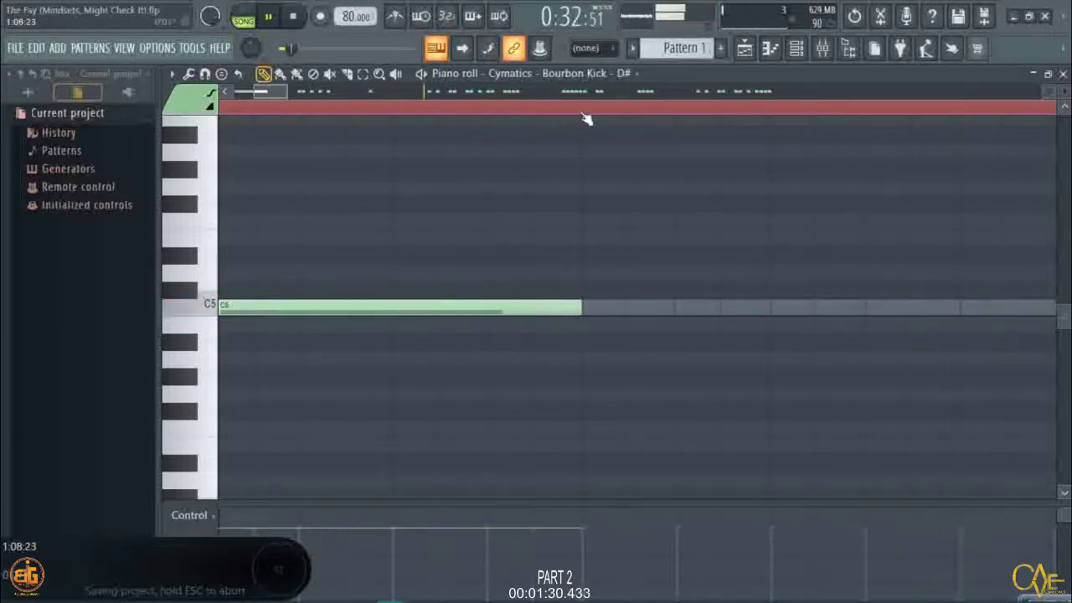
Select the four Bourbon Kick - D# notes starting at bar 2 and lengthen them to two steps so they join end to end.
{"action": "scroll", "coordinate": [589, 113], "scroll_direction": "down", "scroll_amount": 5}
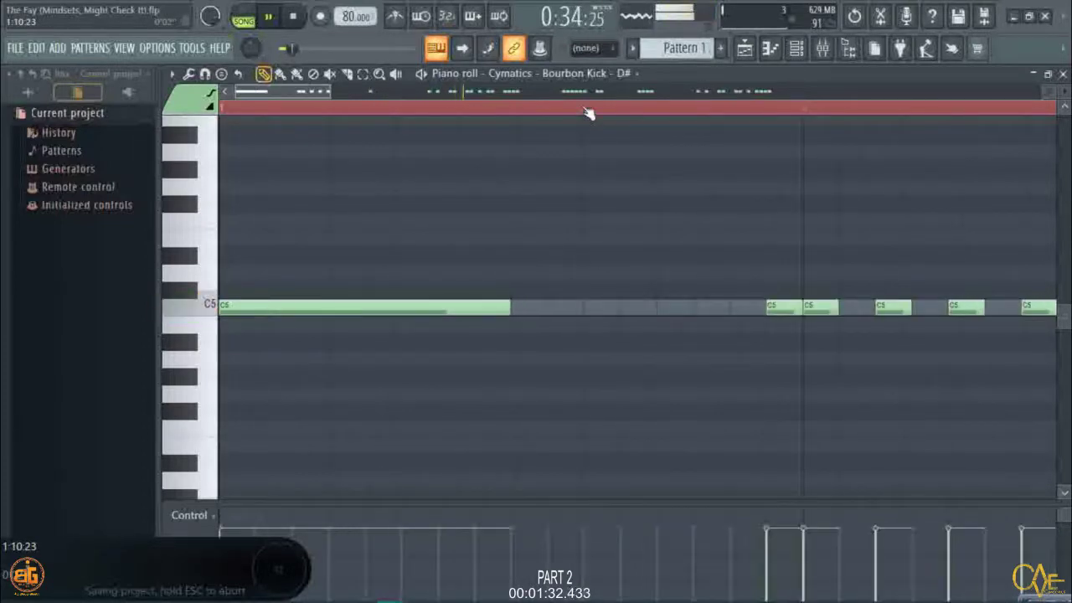
{"action": "scroll", "coordinate": [559, 113], "scroll_direction": "up", "scroll_amount": 4}
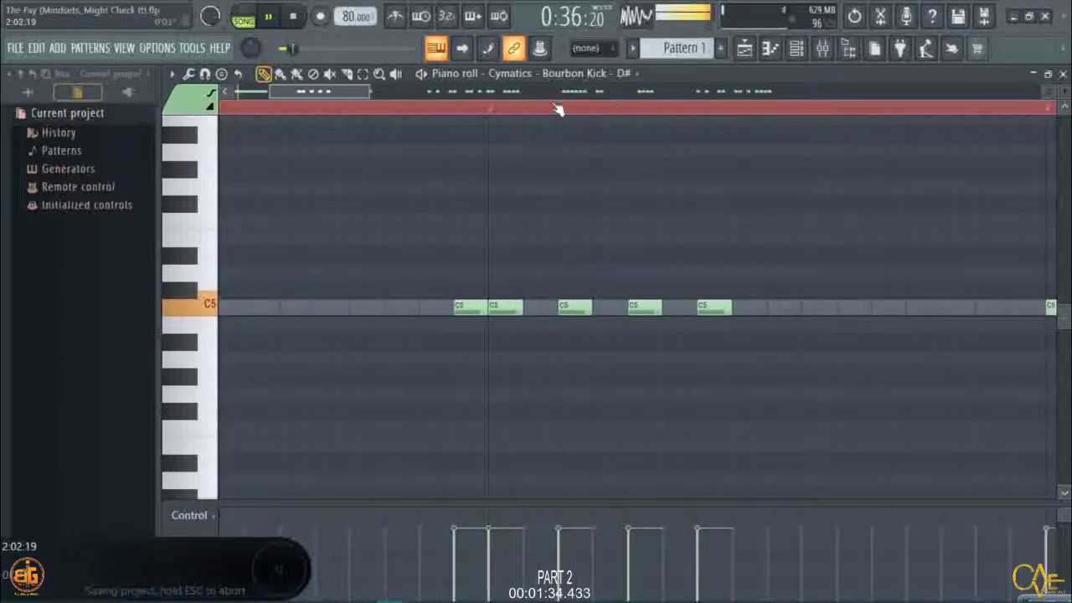
{"action": "left_click", "coordinate": [363, 73]}
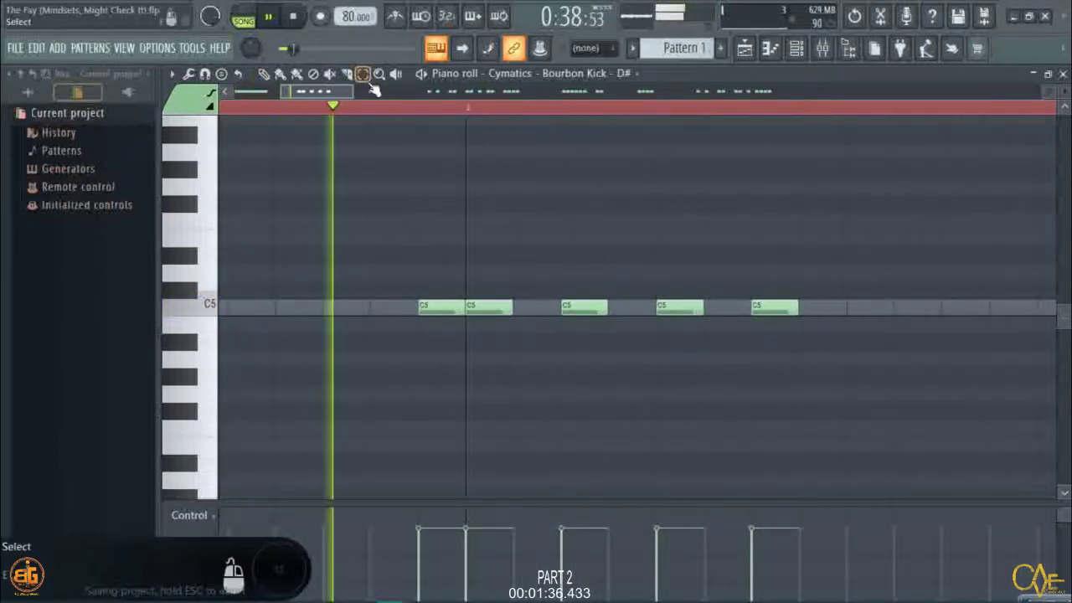
{"action": "left_click_drag", "start_coordinate": [471, 268], "coordinate": [790, 376]}
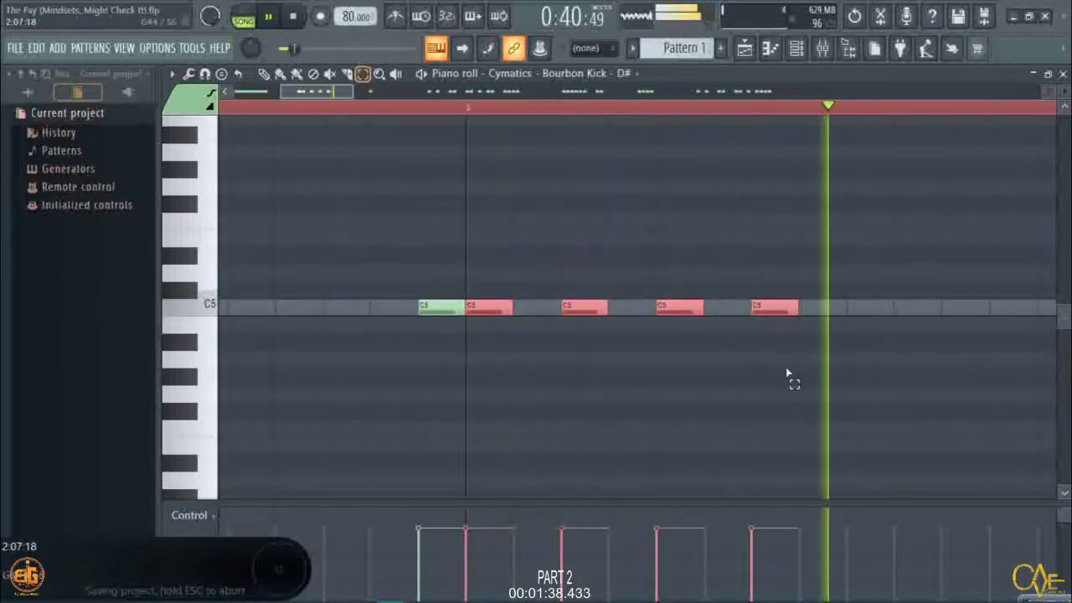
{"action": "left_click", "coordinate": [264, 73]}
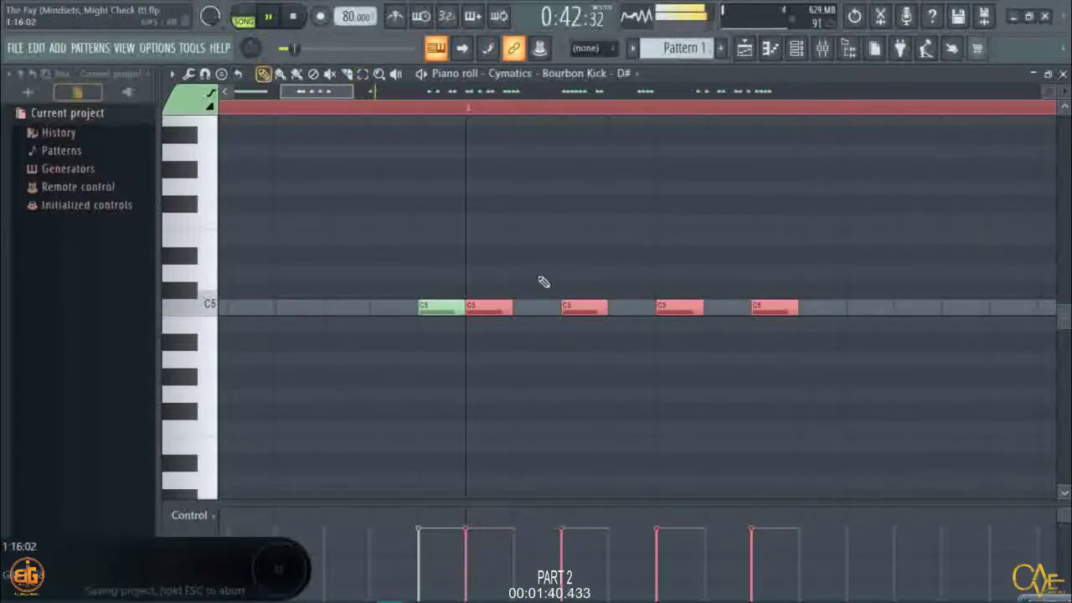
{"action": "left_click_drag", "start_coordinate": [792, 306], "coordinate": [841, 310]}
{"action": "scroll", "coordinate": [859, 110], "scroll_direction": "up", "scroll_amount": 5}
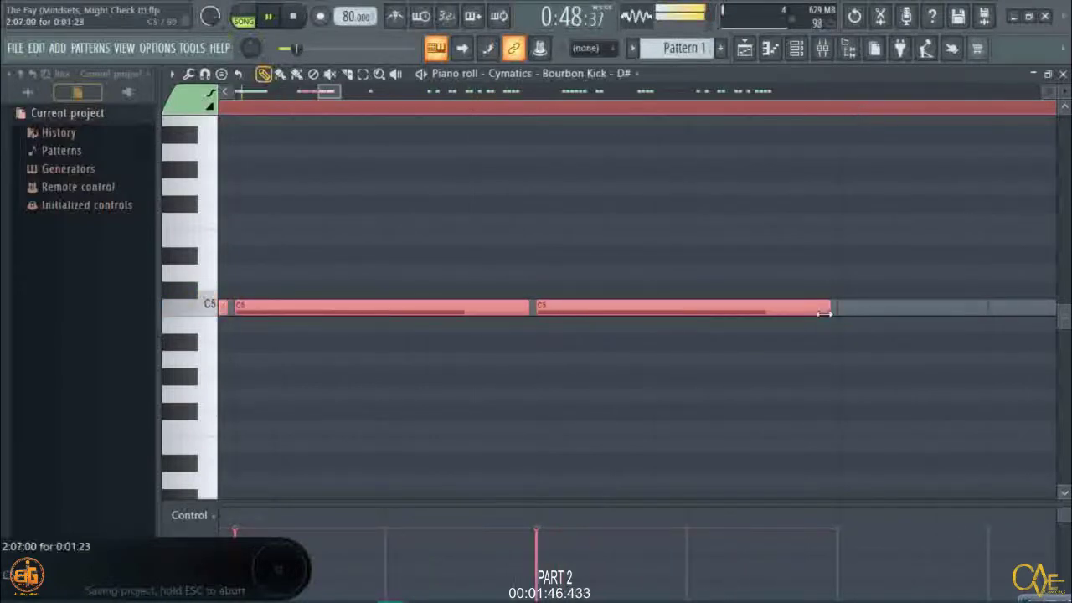
{"action": "left_click_drag", "start_coordinate": [829, 311], "coordinate": [831, 313]}
{"action": "scroll", "coordinate": [358, 113], "scroll_direction": "down", "scroll_amount": 3}
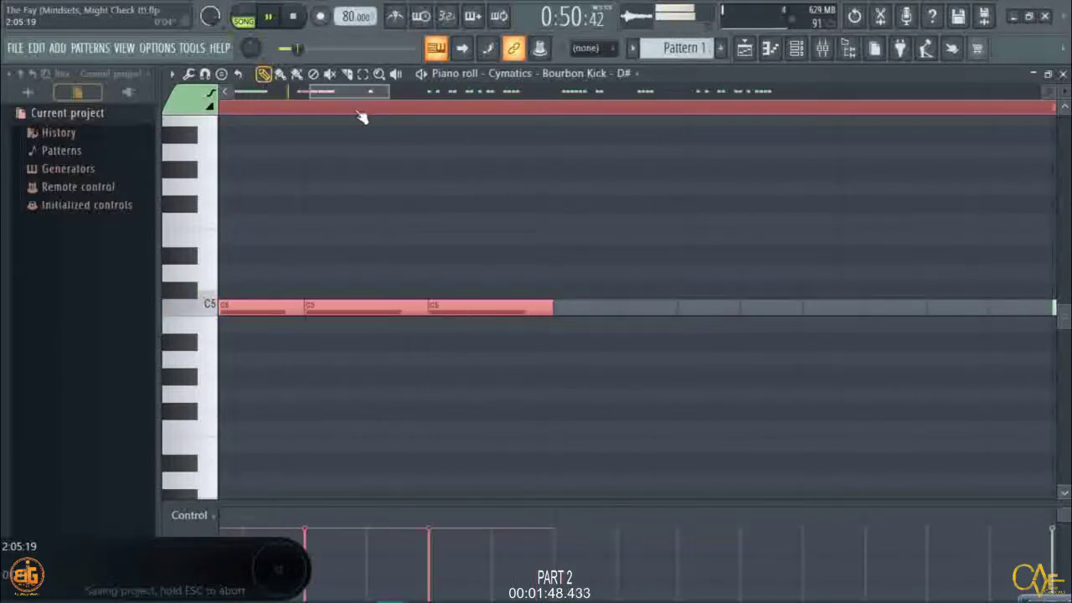
Deselect the kick notes and extend the last note of the group starting at bar 2 until it meets the bar 3 note.
{"action": "scroll", "coordinate": [362, 117], "scroll_direction": "down", "scroll_amount": 1}
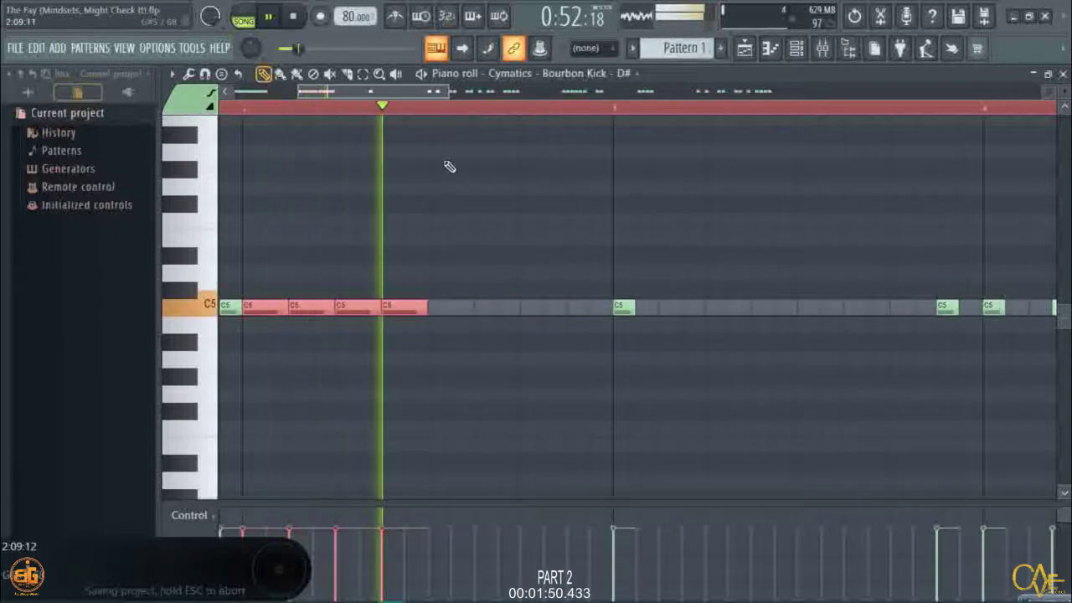
{"action": "scroll", "coordinate": [453, 111], "scroll_direction": "up", "scroll_amount": 1}
{"action": "left_click", "coordinate": [445, 205], "text": "ctrl"}
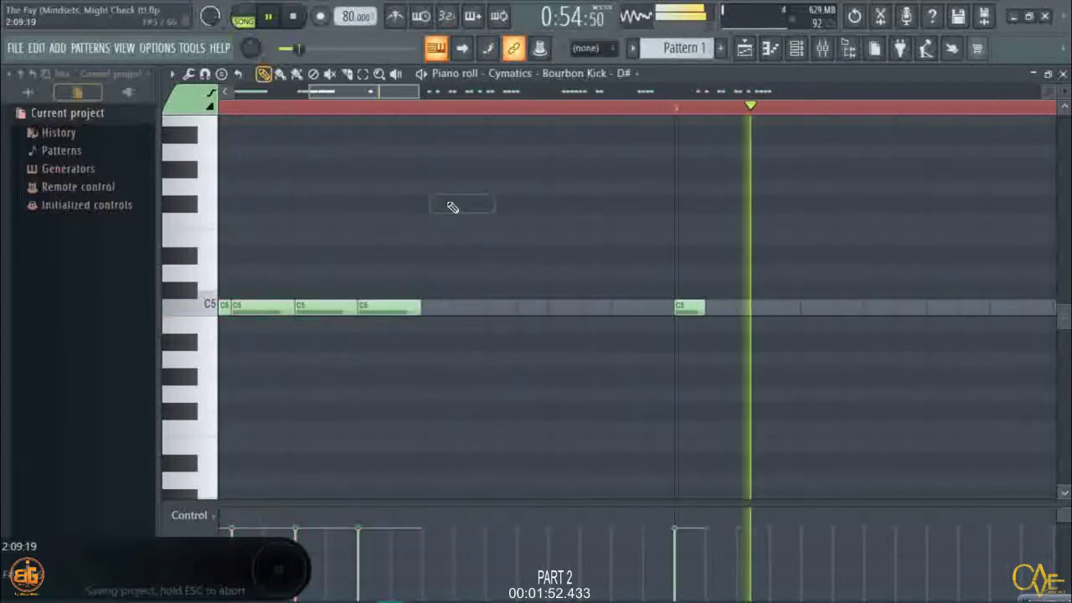
{"action": "left_click_drag", "start_coordinate": [422, 329], "coordinate": [670, 342]}
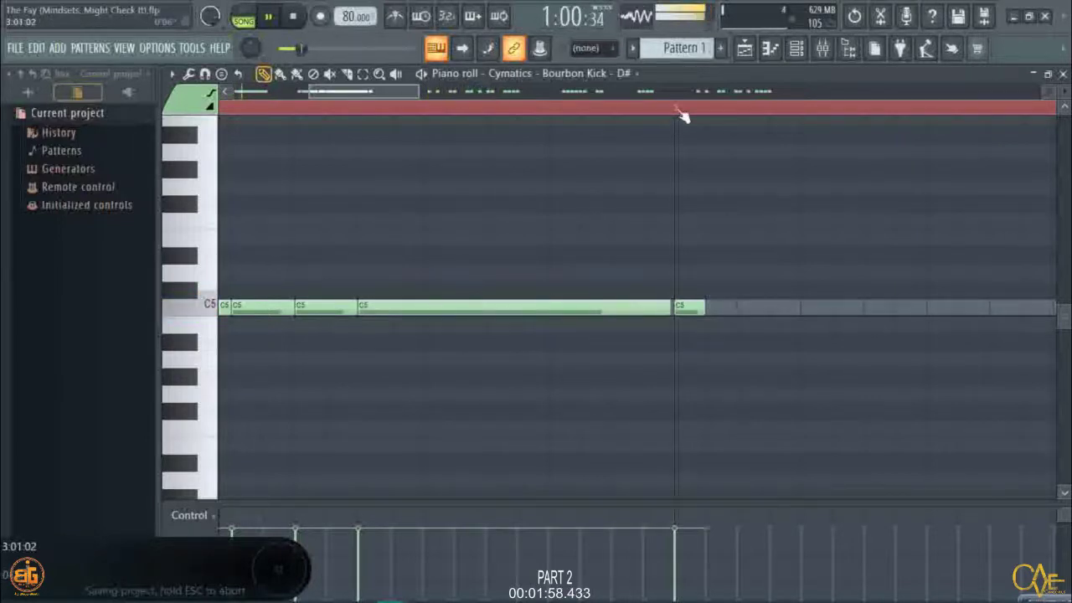
{"action": "scroll", "coordinate": [680, 113], "scroll_direction": "up", "scroll_amount": 2}
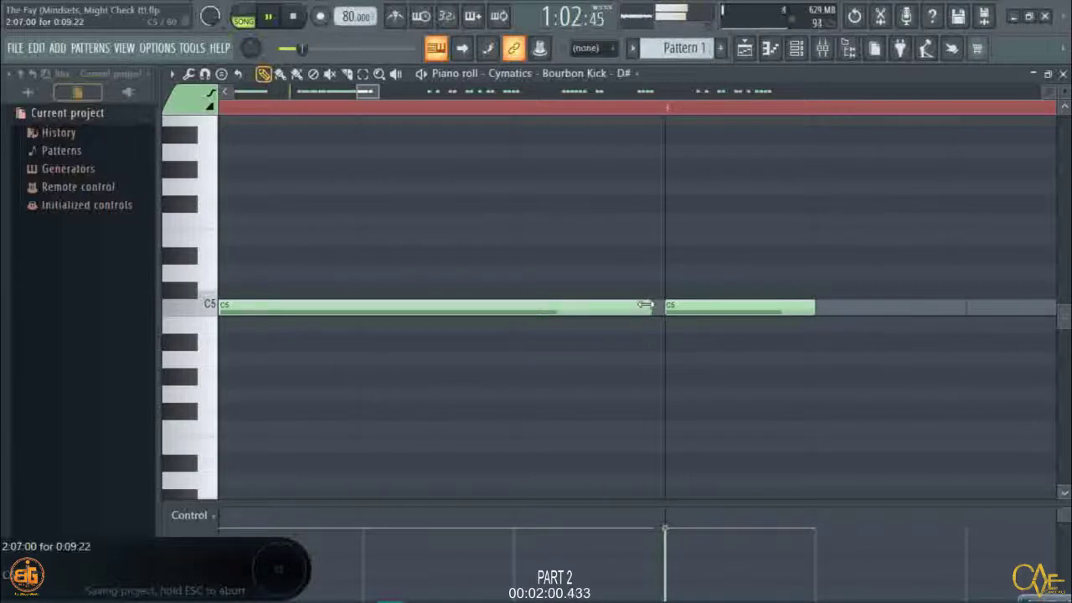
{"action": "scroll", "coordinate": [583, 112], "scroll_direction": "down", "scroll_amount": 3}
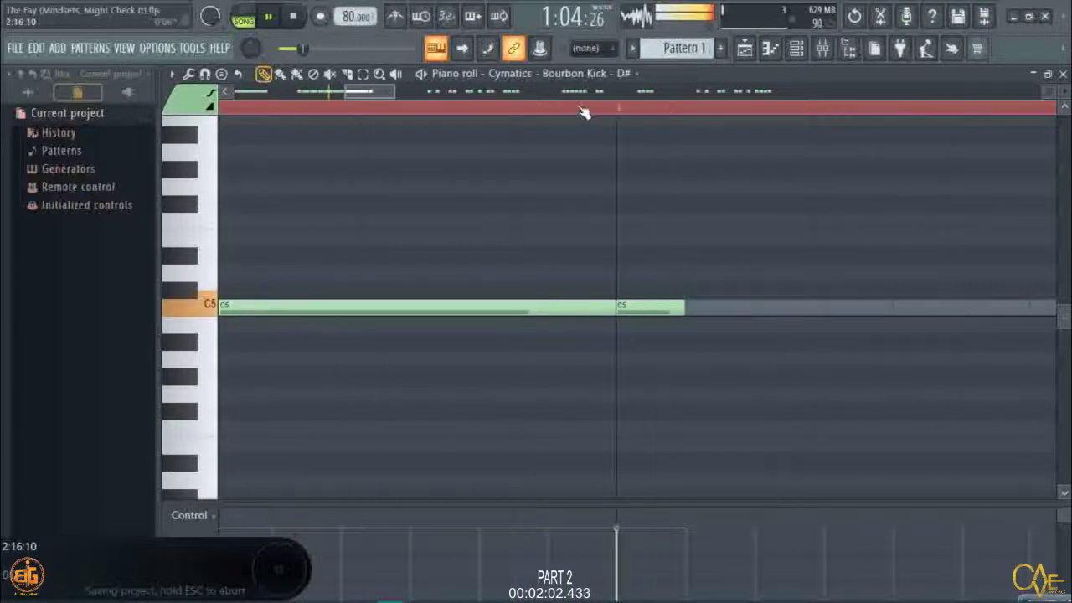
Lengthen the Bourbon Kick - D# note at the start of bar 3 to eight steps, half a bar.
{"action": "scroll", "coordinate": [584, 112], "scroll_direction": "down", "scroll_amount": 3}
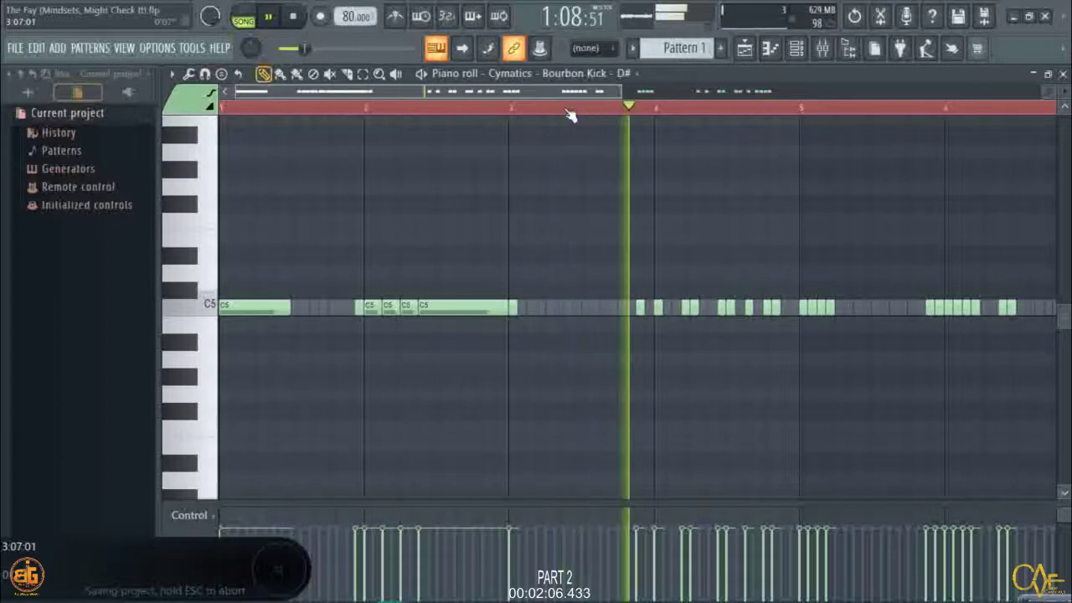
{"action": "scroll", "coordinate": [629, 110], "scroll_direction": "up", "scroll_amount": 3}
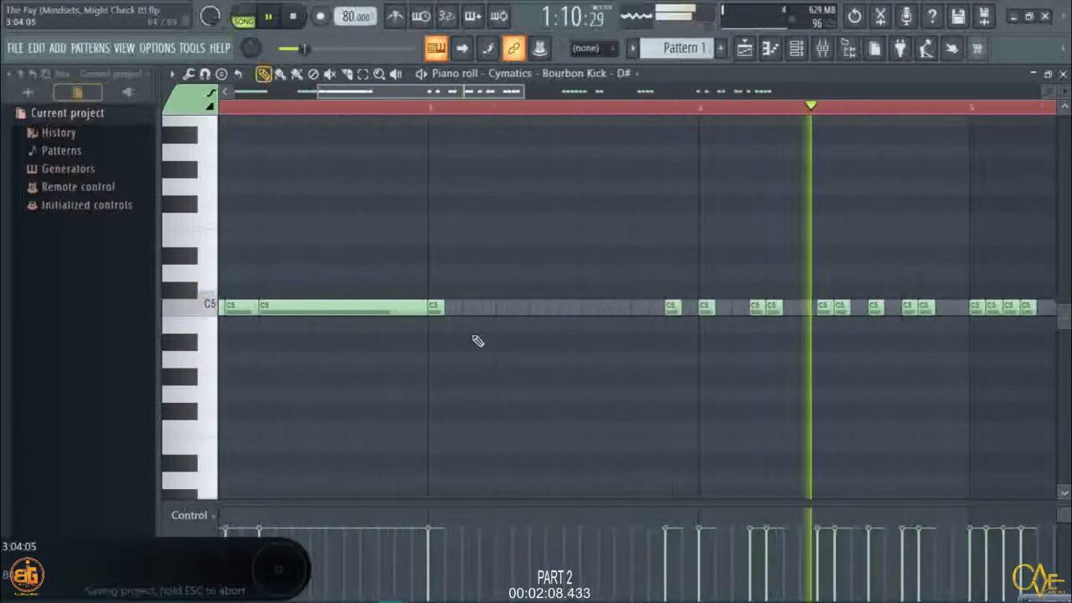
{"action": "left_click_drag", "start_coordinate": [453, 314], "coordinate": [561, 99]}
{"action": "scroll", "coordinate": [571, 107], "scroll_direction": "up", "scroll_amount": 7}
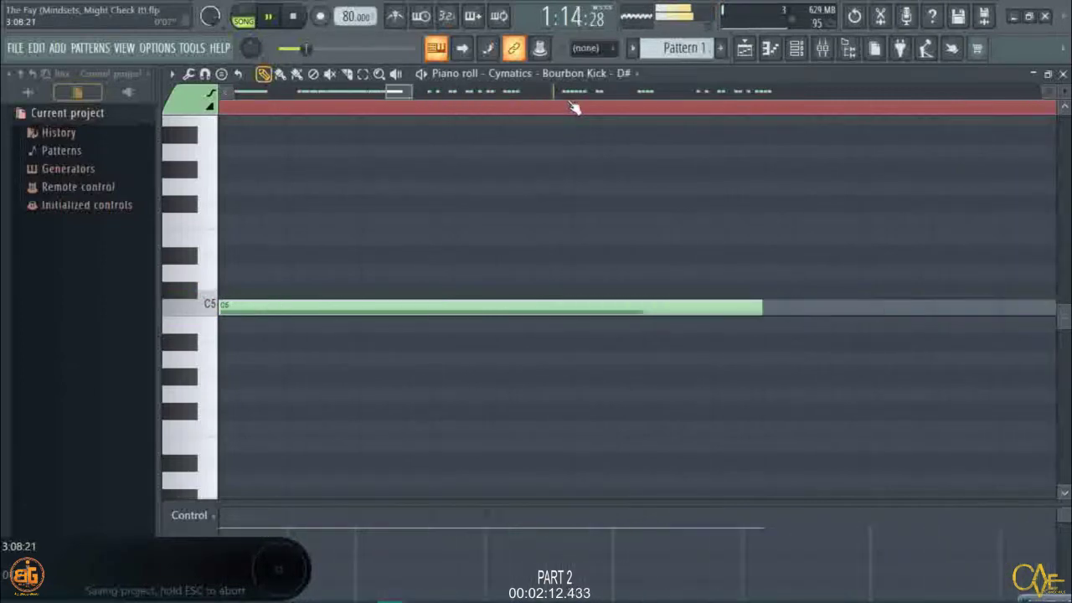
{"action": "left_click_drag", "start_coordinate": [797, 307], "coordinate": [771, 307]}
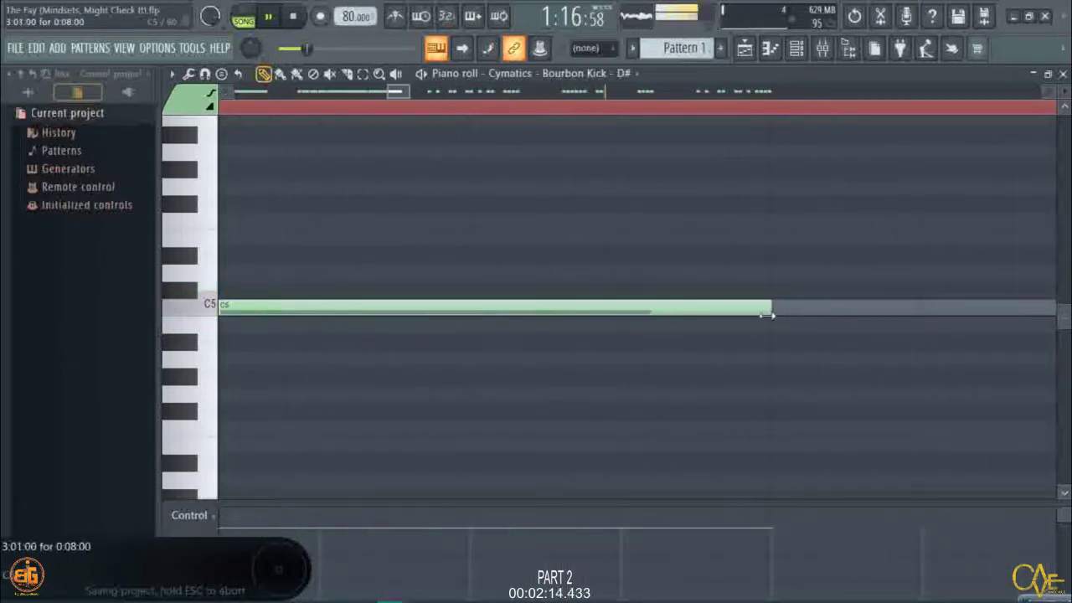
Extend the kick note just before bar 4 to two steps and the one at bar 4 to three steps, each meeting the next note.
{"action": "scroll", "coordinate": [440, 112], "scroll_direction": "down", "scroll_amount": 6}
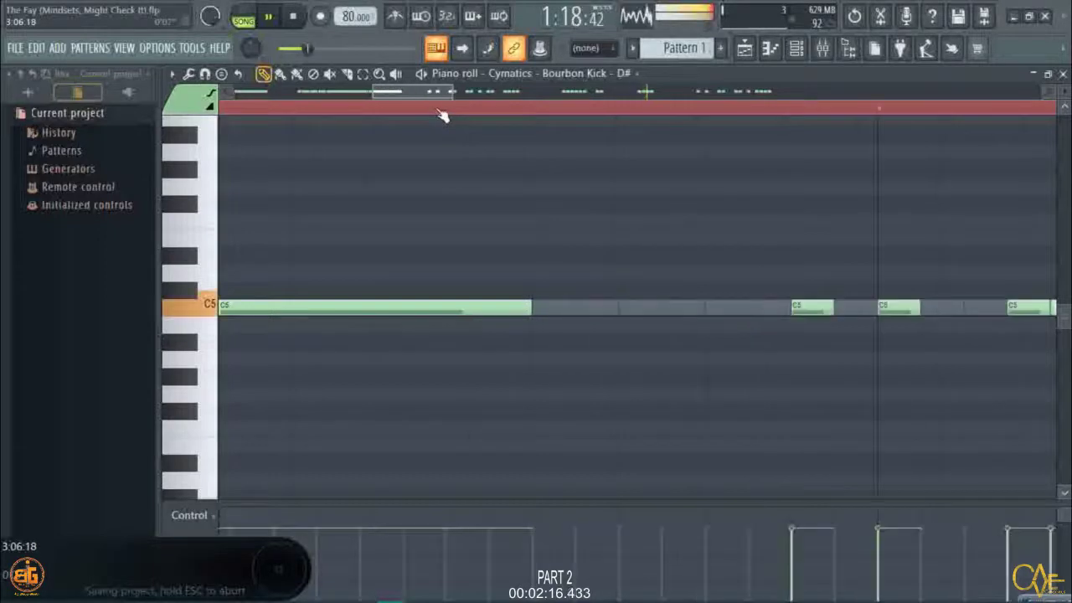
{"action": "scroll", "coordinate": [677, 112], "scroll_direction": "up", "scroll_amount": 6}
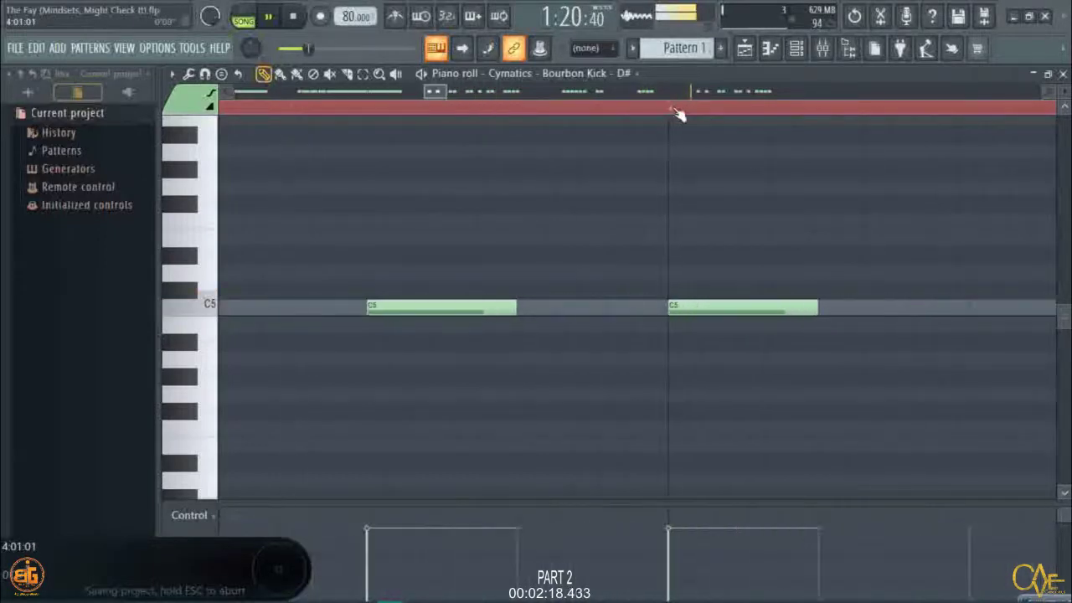
{"action": "left_click_drag", "start_coordinate": [523, 305], "coordinate": [662, 400]}
{"action": "scroll", "coordinate": [455, 115], "scroll_direction": "down", "scroll_amount": 4}
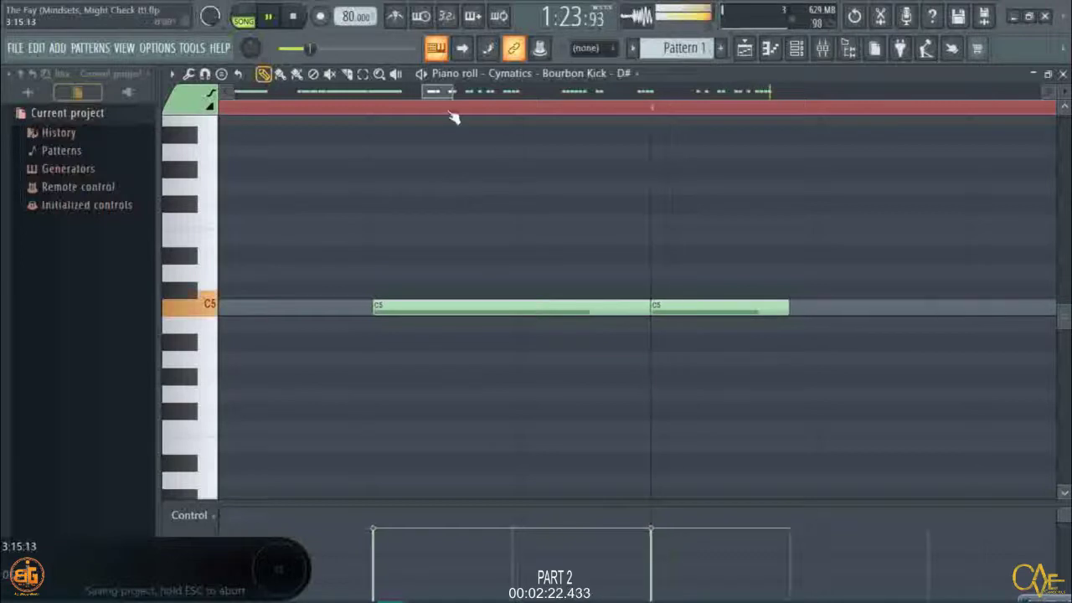
{"action": "scroll", "coordinate": [645, 113], "scroll_direction": "up", "scroll_amount": 4}
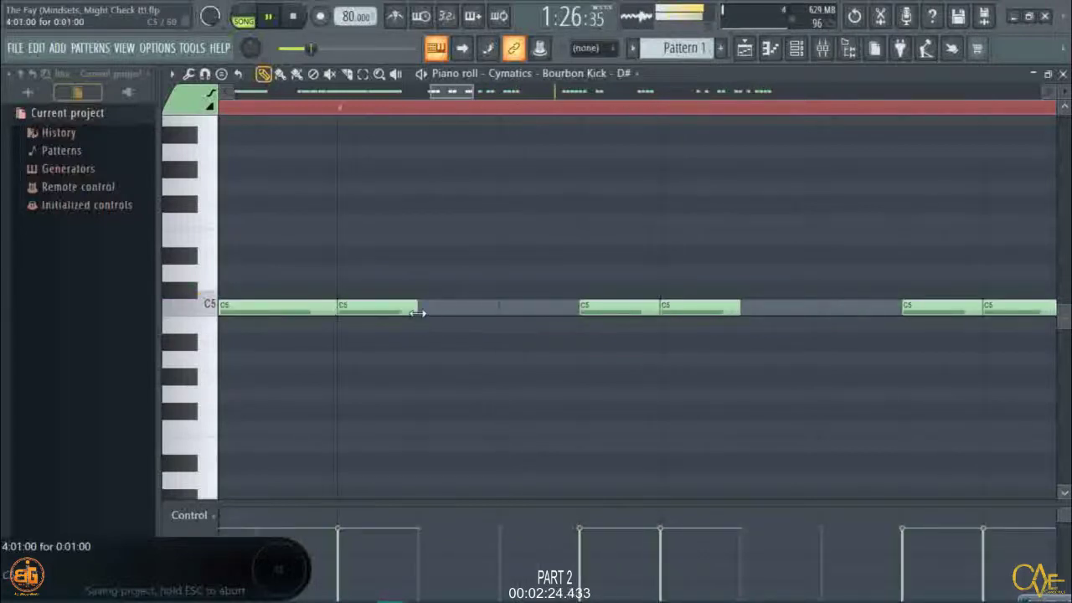
{"action": "left_click_drag", "start_coordinate": [418, 312], "coordinate": [565, 361]}
{"action": "scroll", "coordinate": [586, 117], "scroll_direction": "up", "scroll_amount": 3}
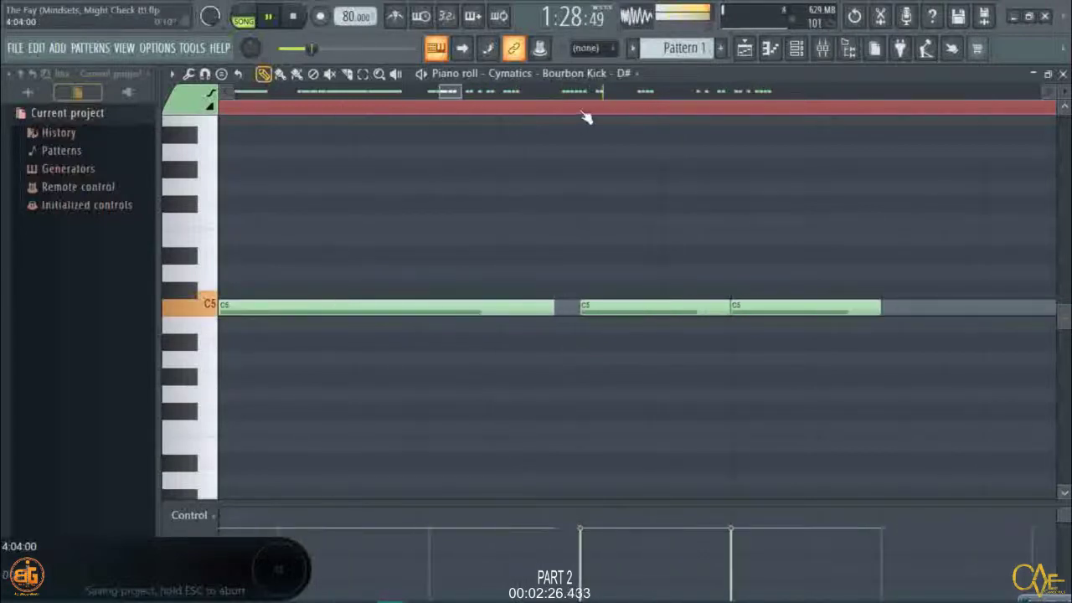
{"action": "left_click_drag", "start_coordinate": [549, 304], "coordinate": [577, 334]}
{"action": "scroll", "coordinate": [459, 118], "scroll_direction": "down", "scroll_amount": 4}
Close the mid-bar 4 gaps by extending the kick notes at steps 5, 9 and 11 until each meets the next note.
{"action": "scroll", "coordinate": [455, 113], "scroll_direction": "down", "scroll_amount": 2}
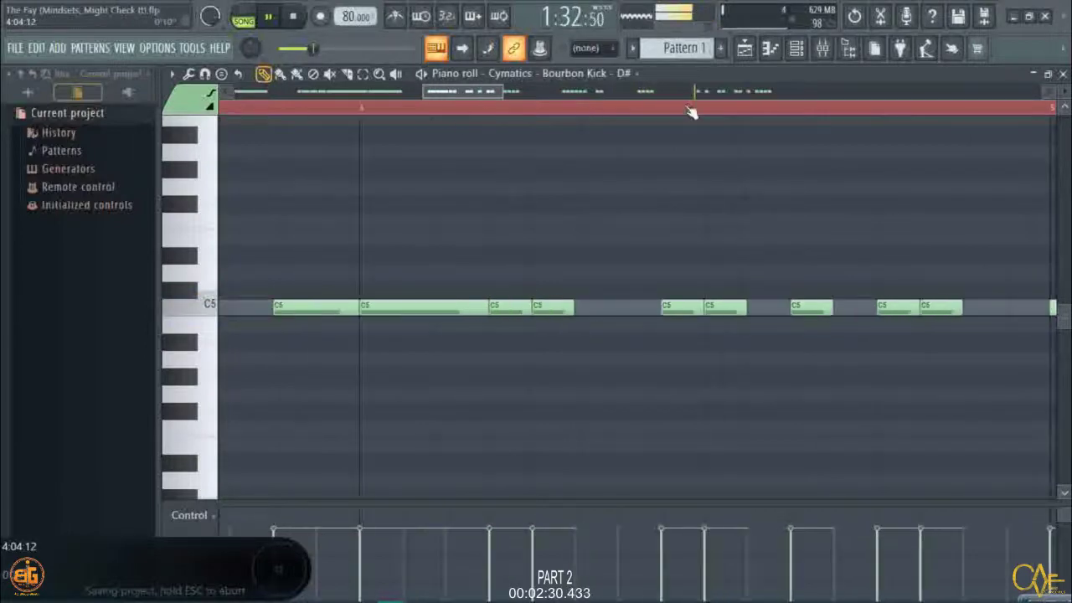
{"action": "scroll", "coordinate": [685, 112], "scroll_direction": "up", "scroll_amount": 5}
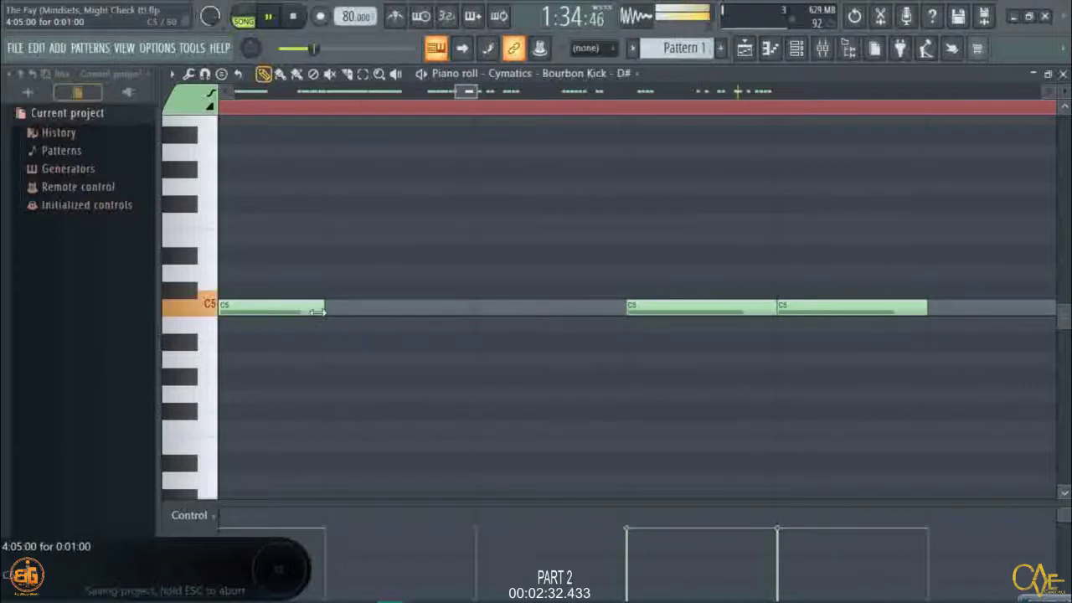
{"action": "left_click_drag", "start_coordinate": [318, 309], "coordinate": [606, 383]}
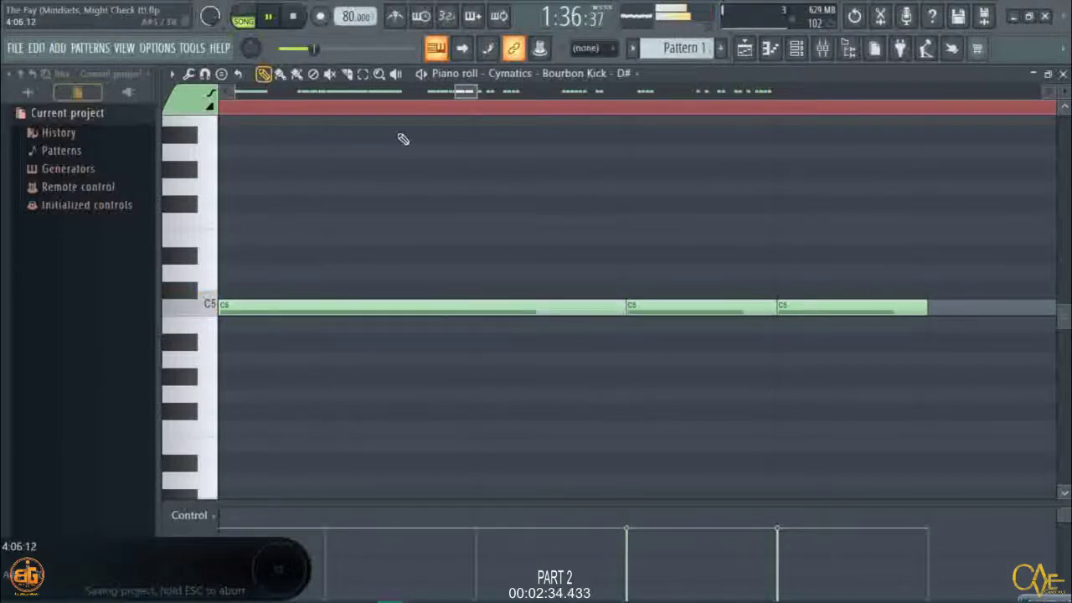
{"action": "scroll", "coordinate": [393, 110], "scroll_direction": "down", "scroll_amount": 4}
{"action": "scroll", "coordinate": [615, 113], "scroll_direction": "up", "scroll_amount": 3}
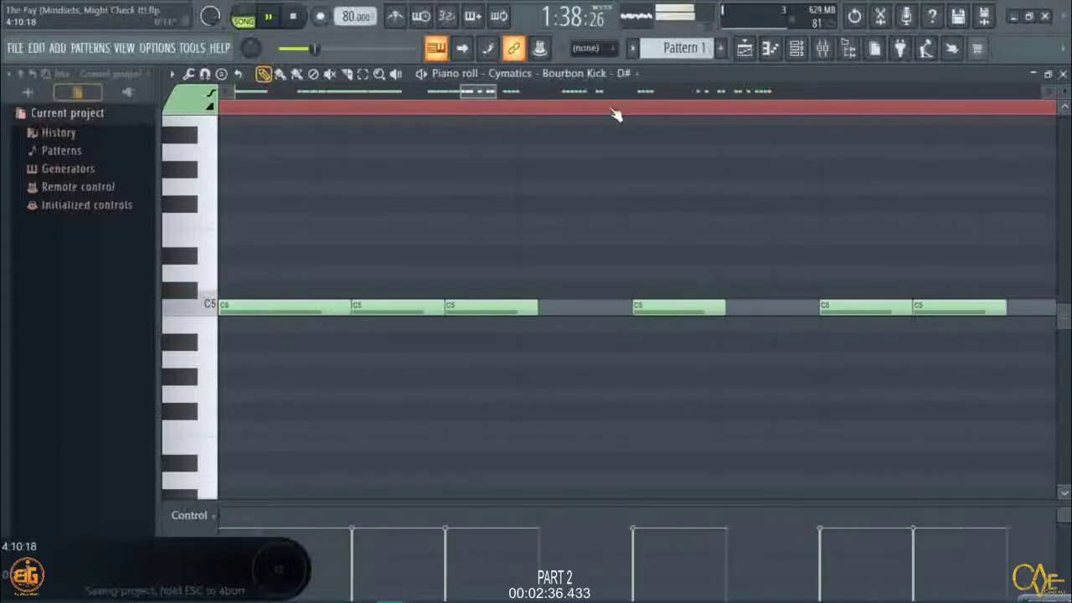
{"action": "left_click_drag", "start_coordinate": [498, 306], "coordinate": [633, 373]}
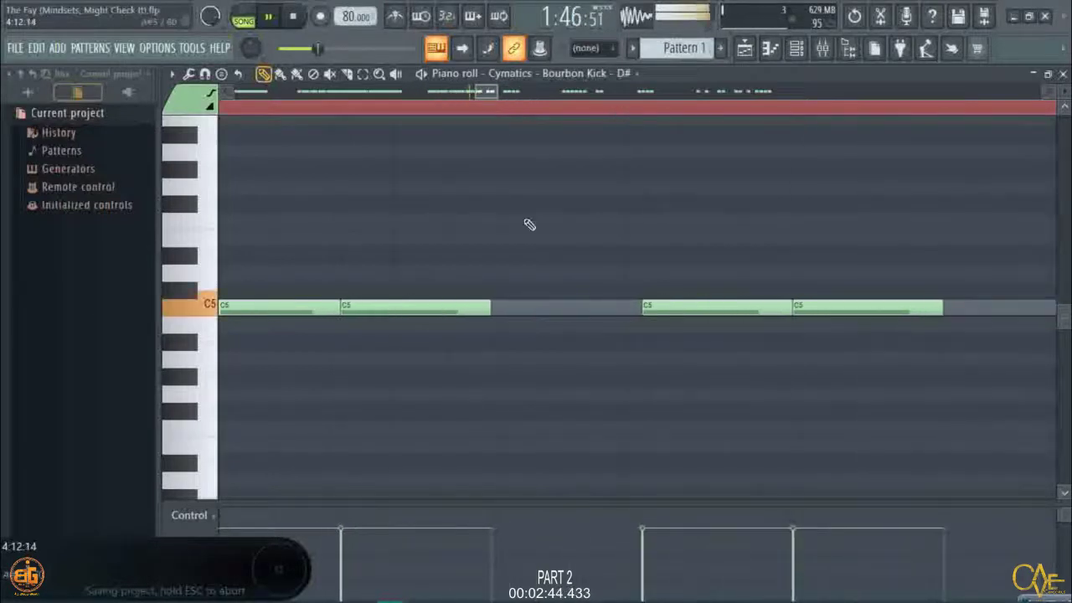
{"action": "left_click_drag", "start_coordinate": [492, 309], "coordinate": [629, 376]}
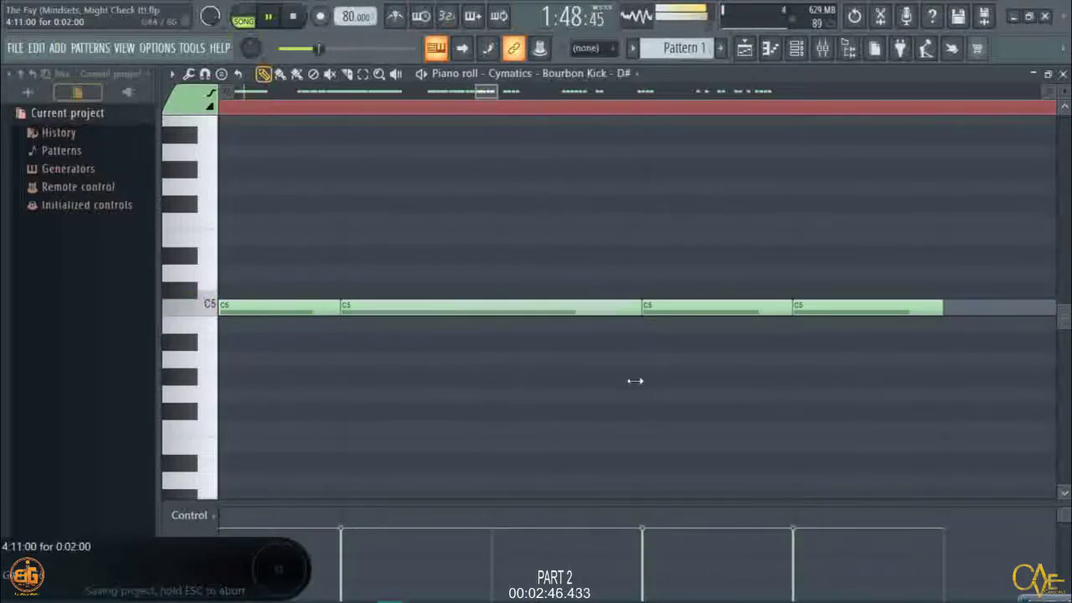
Lengthen the last kick note of bar 4, at step 14, to three steps so it reaches the start of bar 5.
{"action": "scroll", "coordinate": [446, 104], "scroll_direction": "down", "scroll_amount": 4}
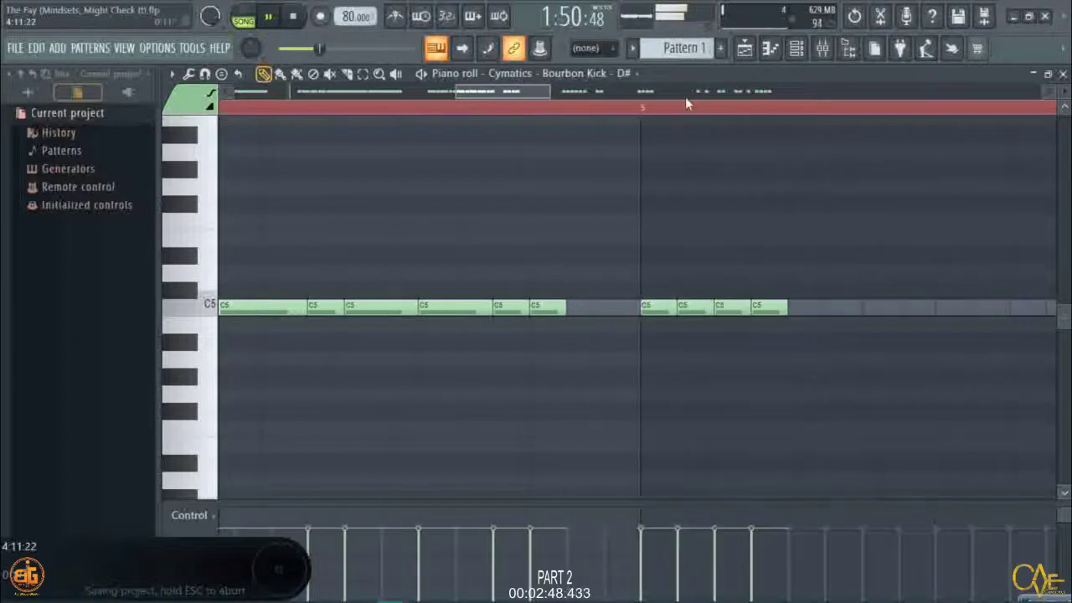
{"action": "scroll", "coordinate": [657, 110], "scroll_direction": "up", "scroll_amount": 4}
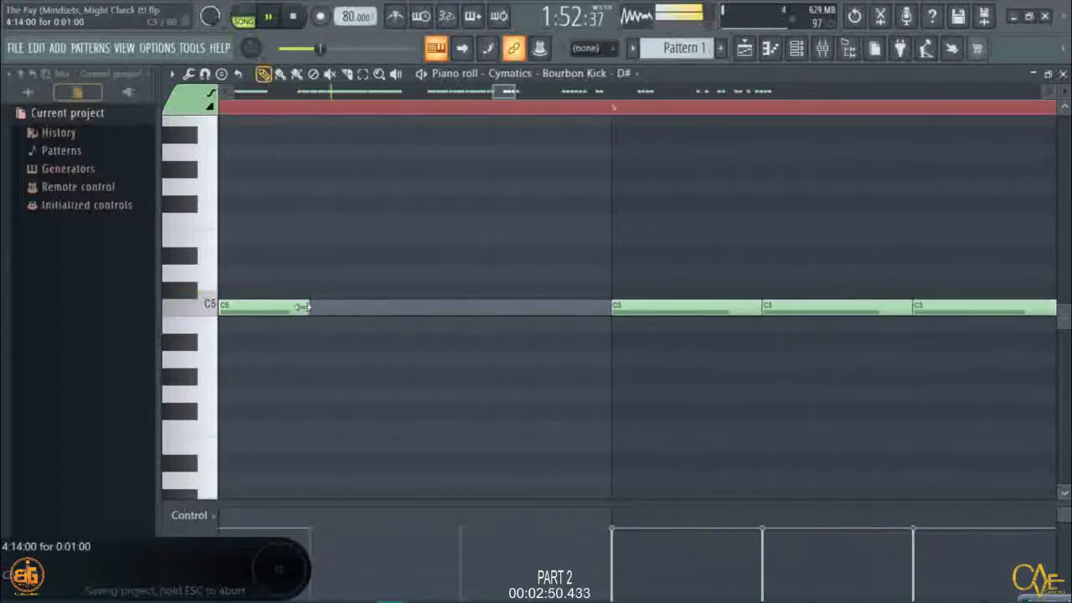
{"action": "left_click_drag", "start_coordinate": [308, 308], "coordinate": [608, 428]}
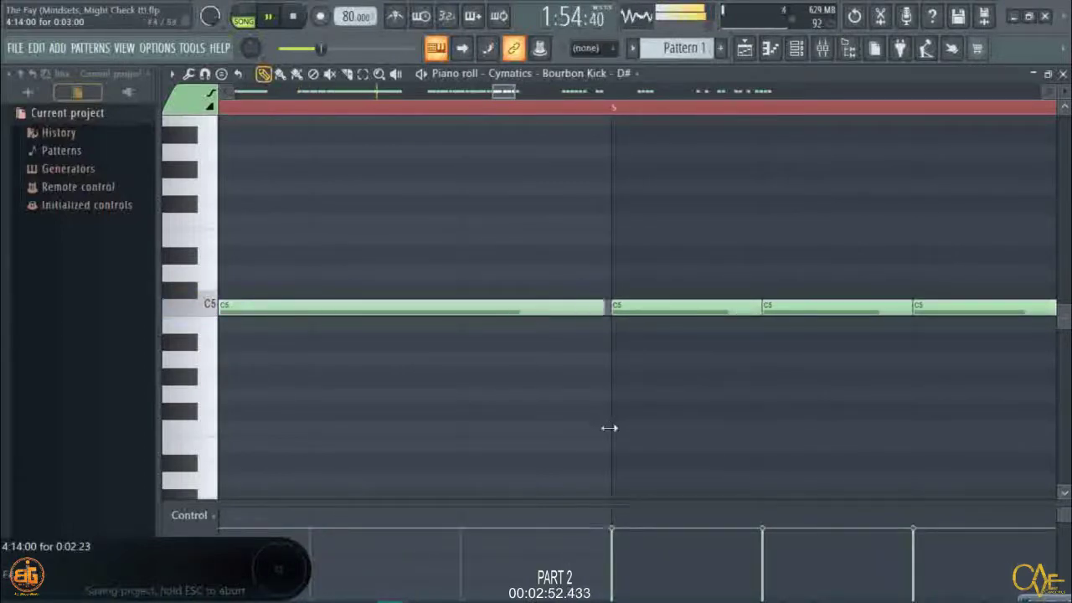
{"action": "scroll", "coordinate": [486, 110], "scroll_direction": "down", "scroll_amount": 4}
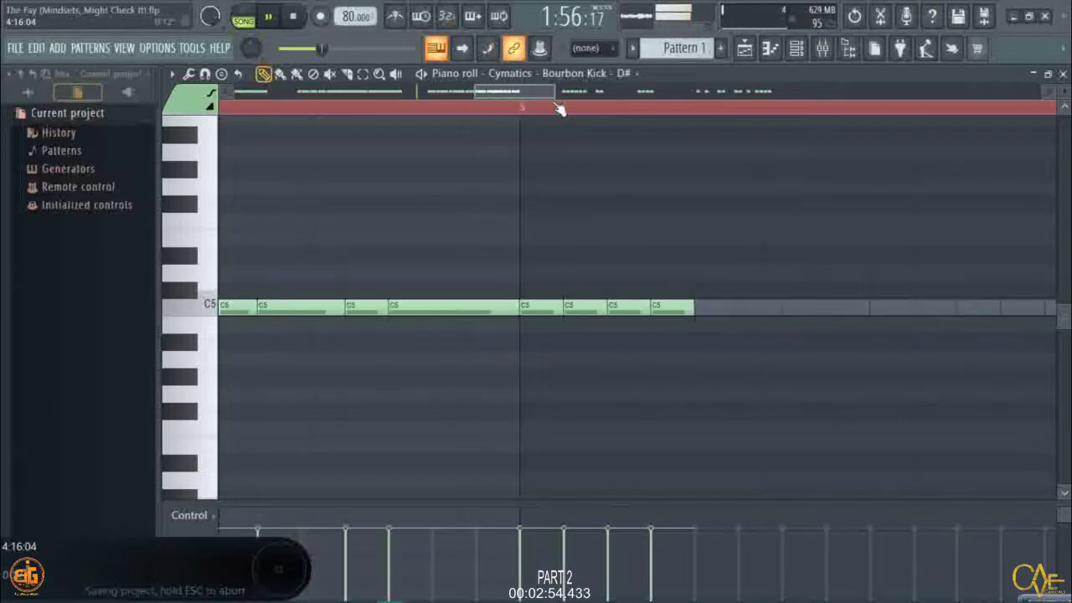
Lengthen the last of the four kick notes starting at bar 5 to about five steps.
{"action": "scroll", "coordinate": [703, 109], "scroll_direction": "down", "scroll_amount": 5}
{"action": "scroll", "coordinate": [819, 112], "scroll_direction": "up", "scroll_amount": 4}
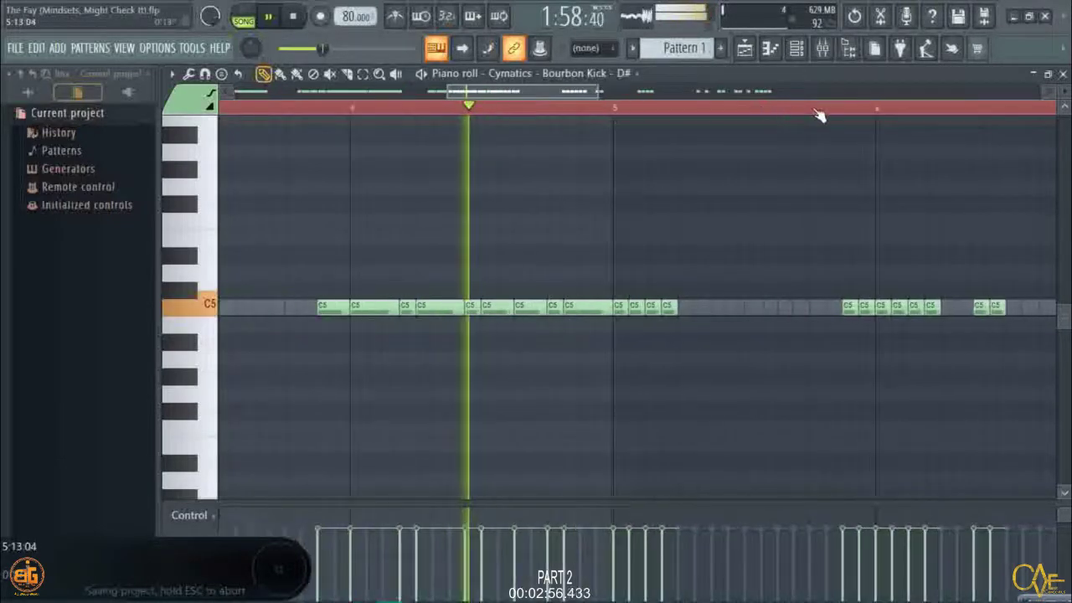
{"action": "left_click_drag", "start_coordinate": [550, 314], "coordinate": [683, 364]}
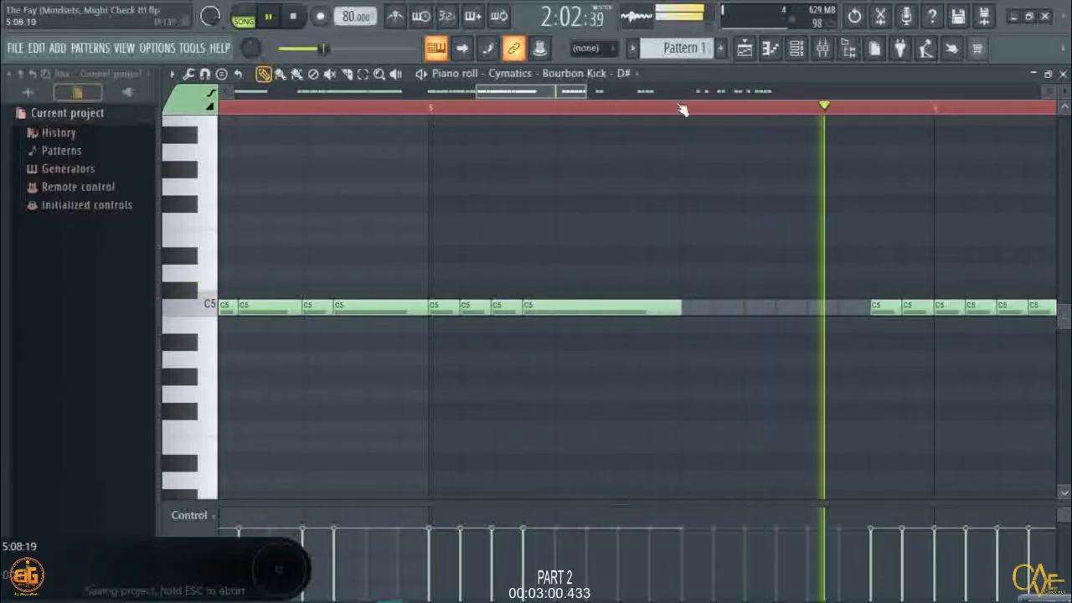
{"action": "scroll", "coordinate": [683, 109], "scroll_direction": "up", "scroll_amount": 4}
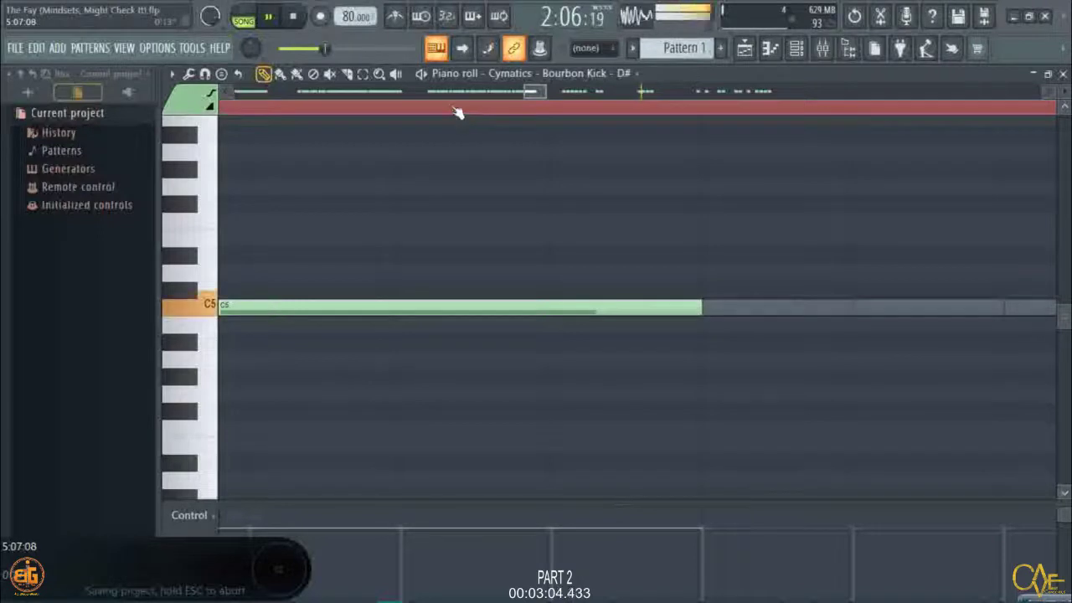
Lengthen the bar 6 kick note at step 4 to three steps and the bar's last note, at step 8, to about five steps.
{"action": "scroll", "coordinate": [457, 112], "scroll_direction": "down", "scroll_amount": 4}
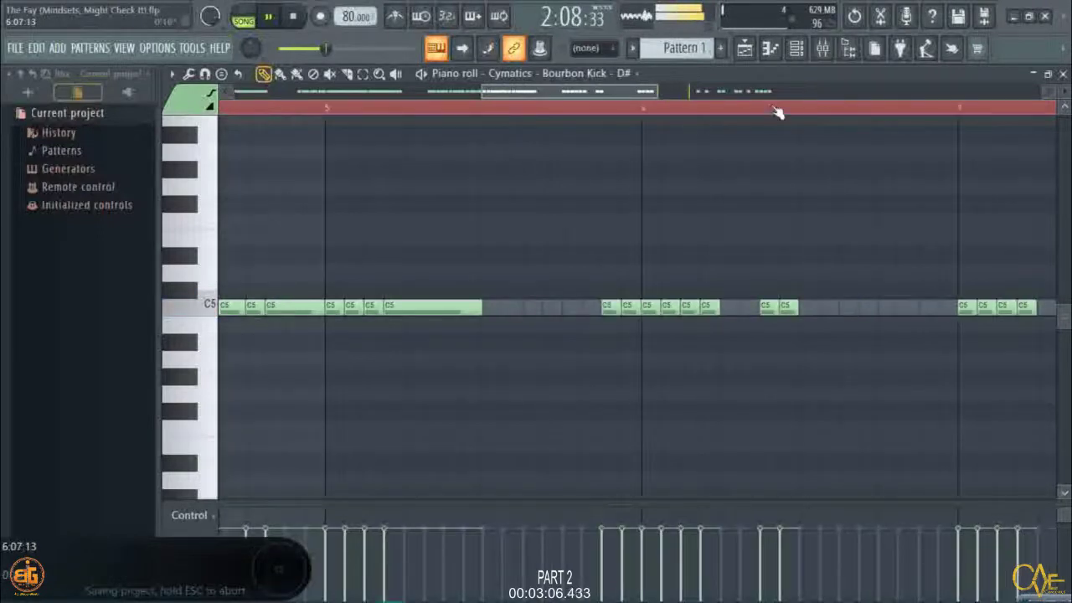
{"action": "scroll", "coordinate": [778, 107], "scroll_direction": "up", "scroll_amount": 4}
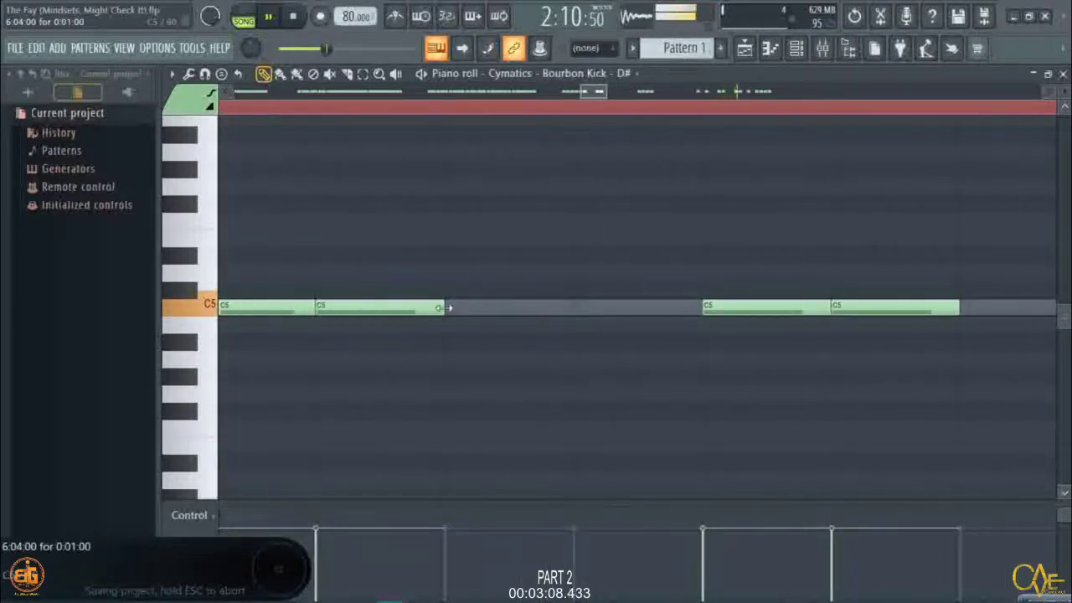
{"action": "mouse_move", "coordinate": [445, 308]}
{"action": "left_mouse_down"}
{"action": "mouse_move", "coordinate": [675, 380]}
{"action": "mouse_move", "coordinate": [701, 374]}
{"action": "left_mouse_up"}
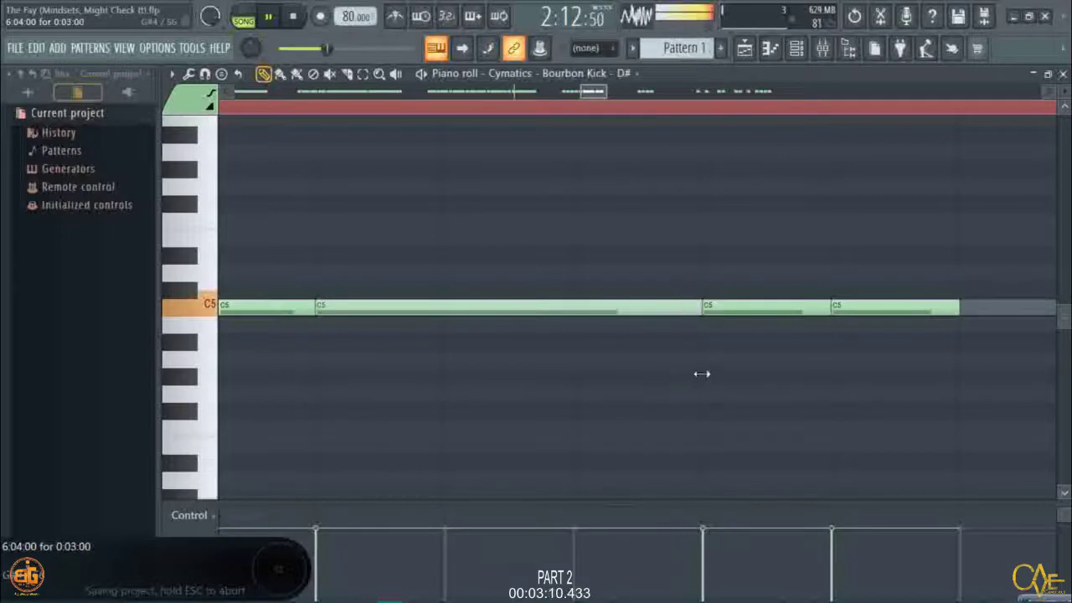
{"action": "scroll", "coordinate": [562, 114], "scroll_direction": "down", "scroll_amount": 5}
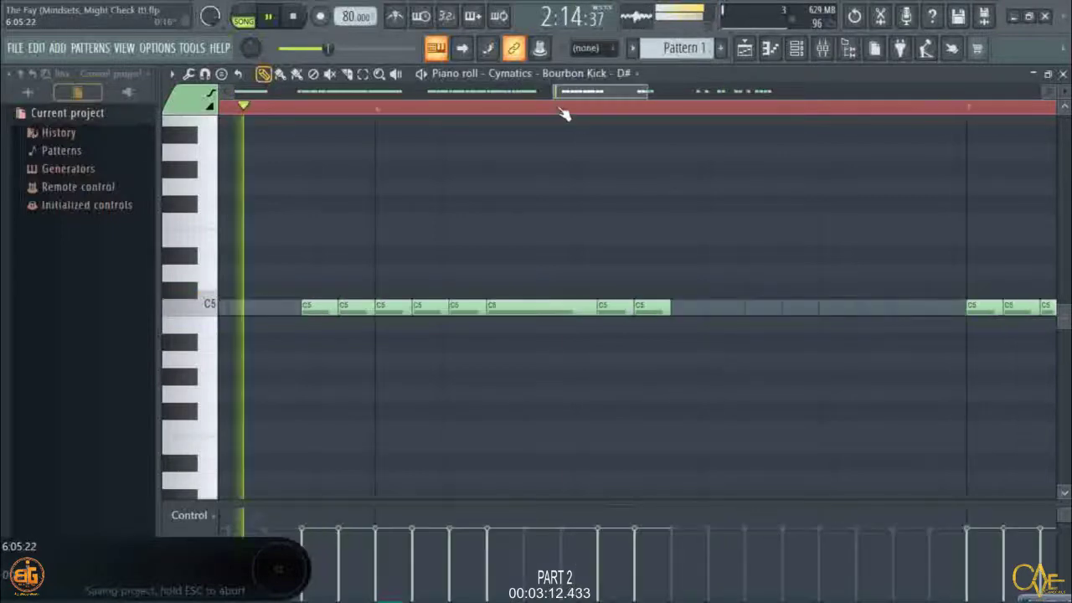
{"action": "scroll", "coordinate": [844, 110], "scroll_direction": "up", "scroll_amount": 2}
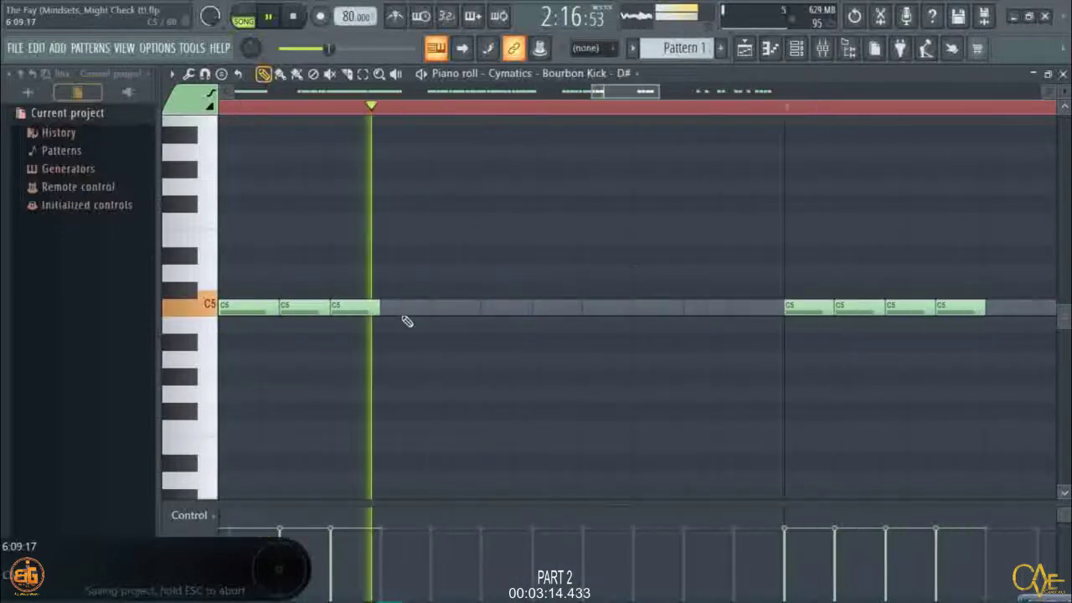
{"action": "left_click_drag", "start_coordinate": [379, 307], "coordinate": [577, 380]}
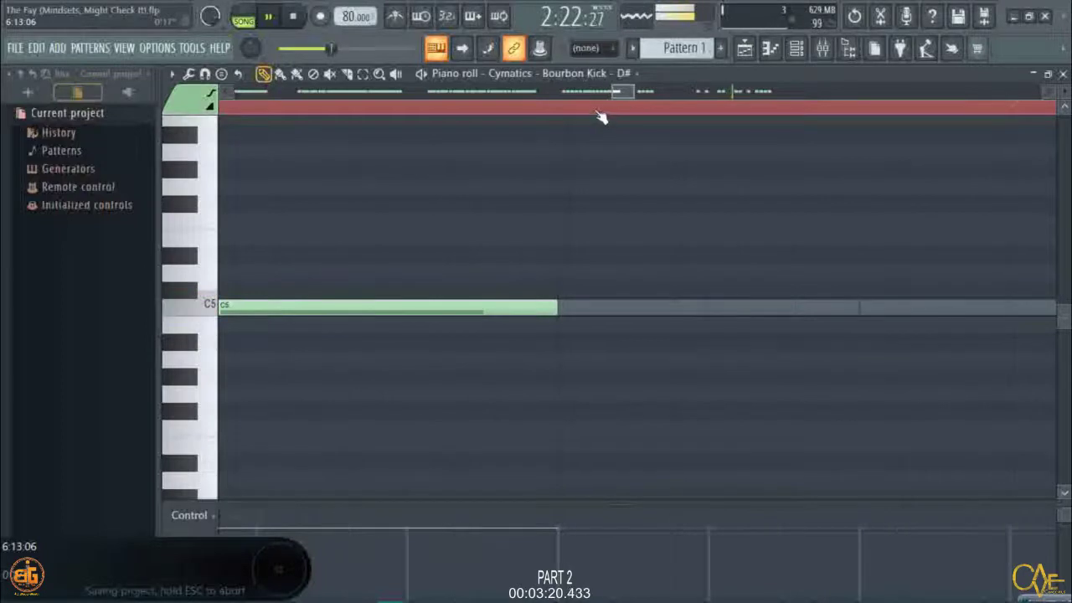
Lengthen the last of the four kick notes starting at bar 7, at step 4, to about five steps.
{"action": "scroll", "coordinate": [601, 115], "scroll_direction": "down", "scroll_amount": 4}
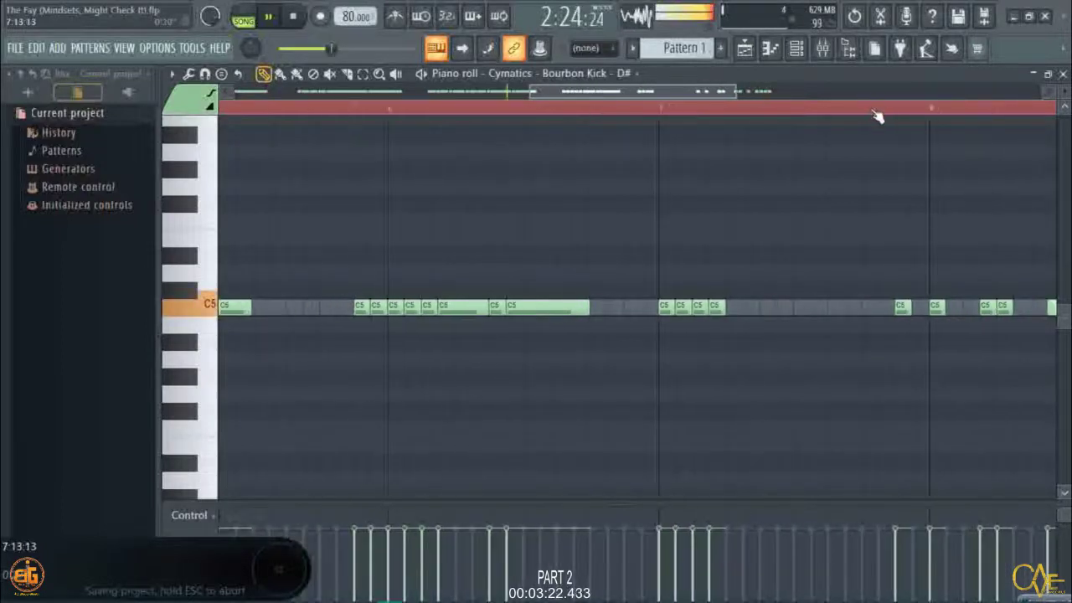
{"action": "scroll", "coordinate": [875, 114], "scroll_direction": "up", "scroll_amount": 3}
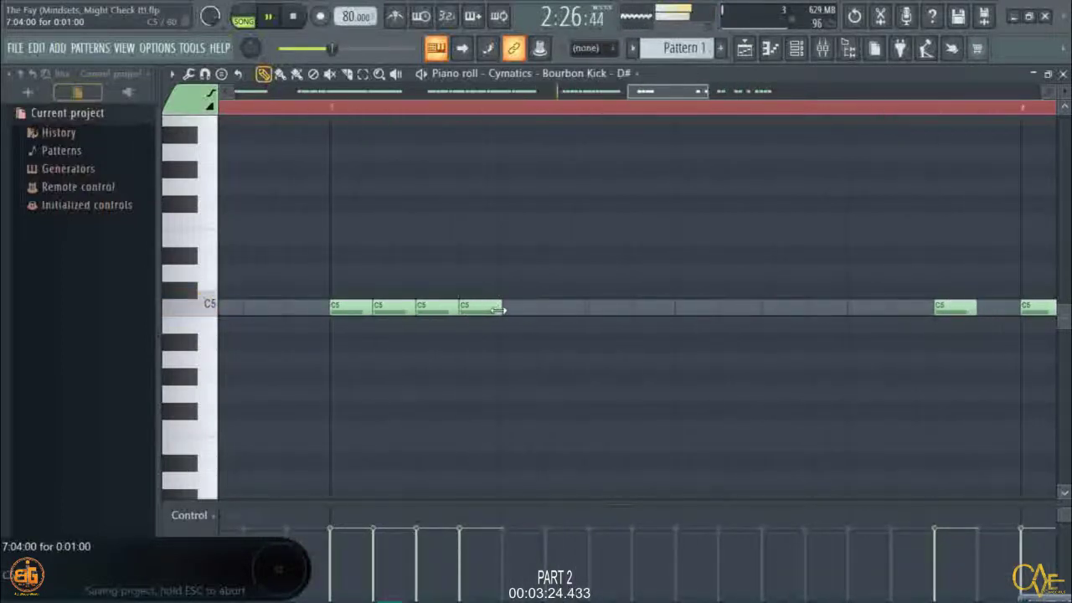
{"action": "left_click_drag", "start_coordinate": [499, 310], "coordinate": [680, 289]}
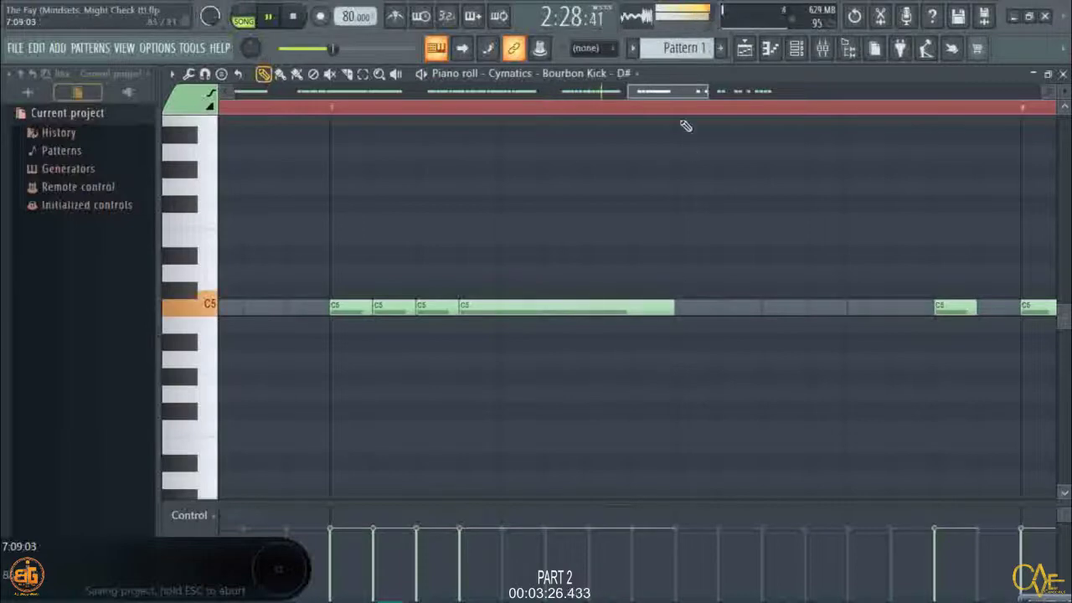
{"action": "scroll", "coordinate": [684, 117], "scroll_direction": "up", "scroll_amount": 4}
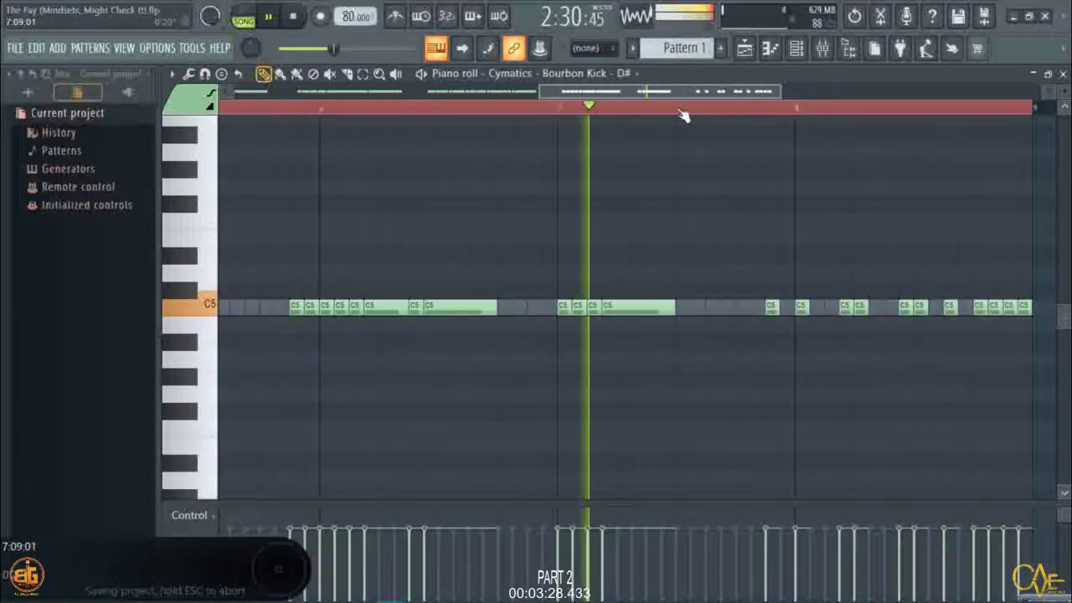
Extend the last kick note of bar 7 to the start of bar 8, and bar 8's first note to three steps.
{"action": "scroll", "coordinate": [803, 113], "scroll_direction": "up", "scroll_amount": 2}
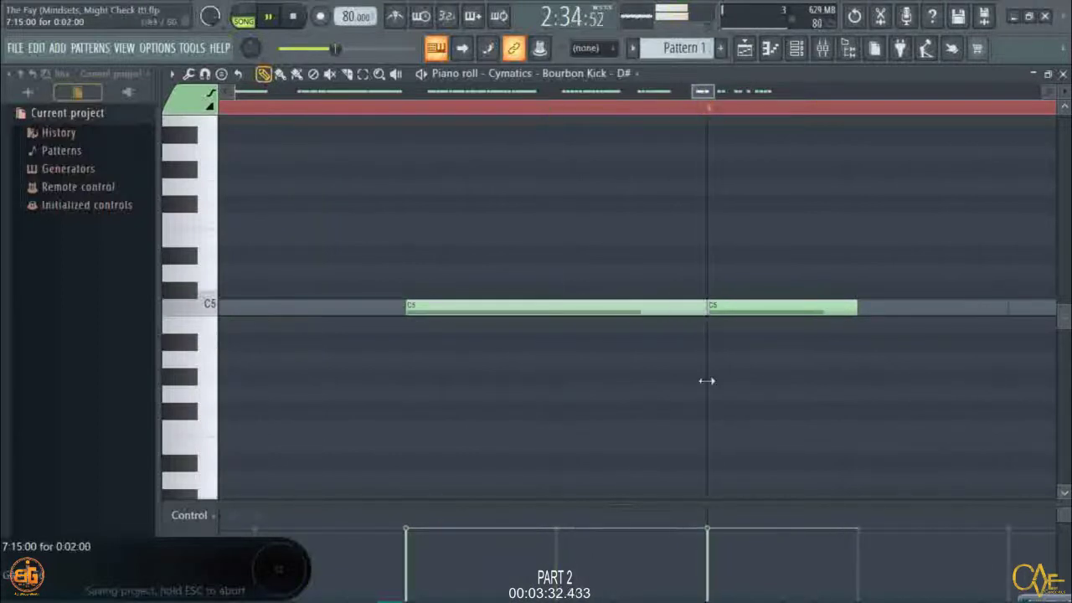
{"action": "scroll", "coordinate": [729, 108], "scroll_direction": "down", "scroll_amount": 3}
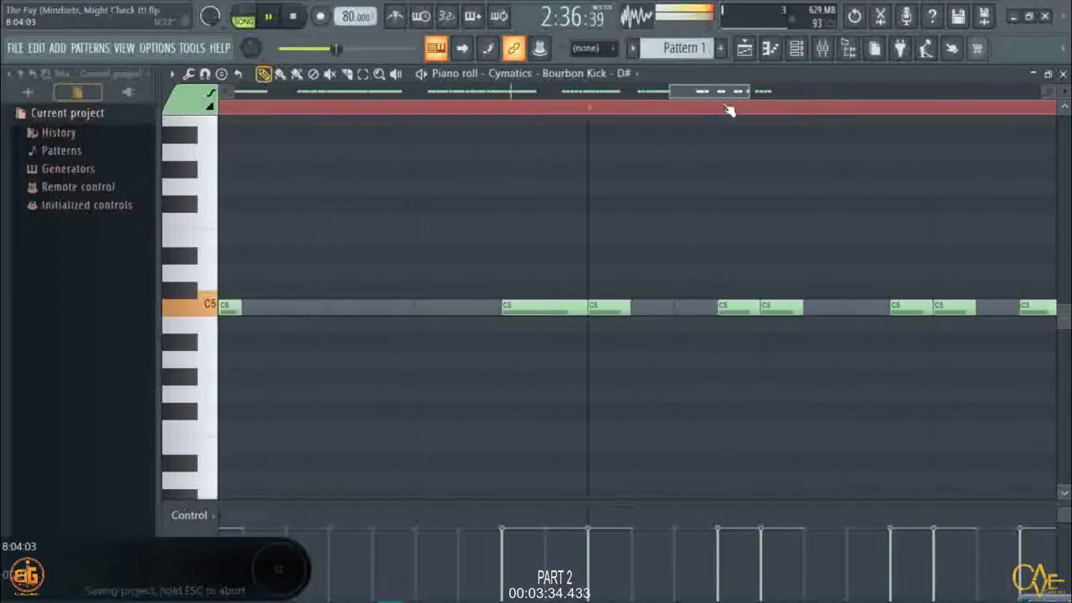
{"action": "scroll", "coordinate": [729, 108], "scroll_direction": "up", "scroll_amount": 3}
{"action": "left_click_drag", "start_coordinate": [404, 306], "coordinate": [712, 393]}
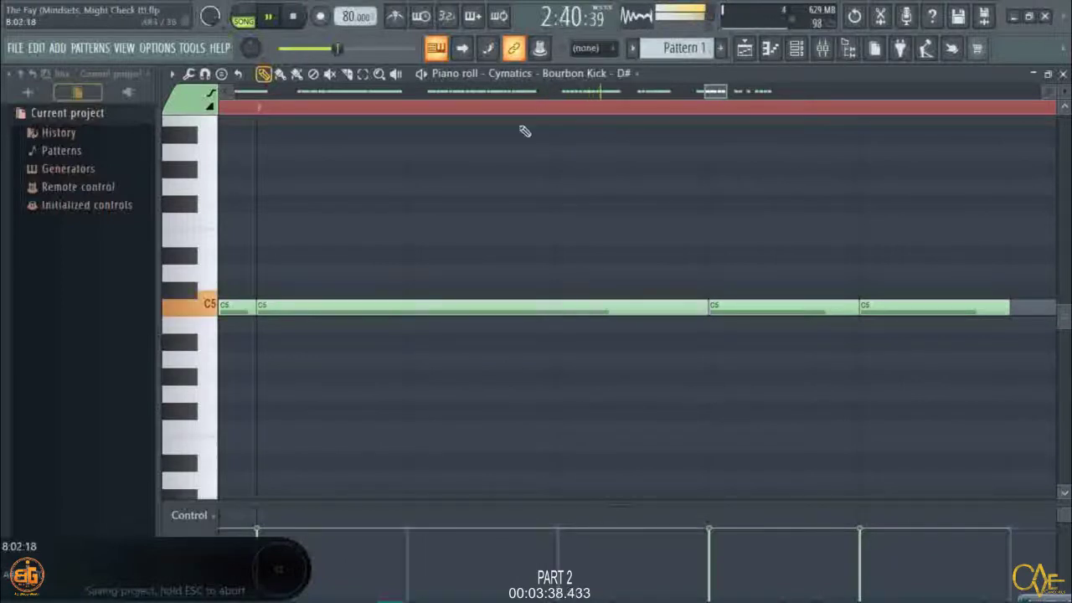
{"action": "scroll", "coordinate": [515, 109], "scroll_direction": "down", "scroll_amount": 3}
{"action": "scroll", "coordinate": [515, 109], "scroll_direction": "down", "scroll_amount": 1}
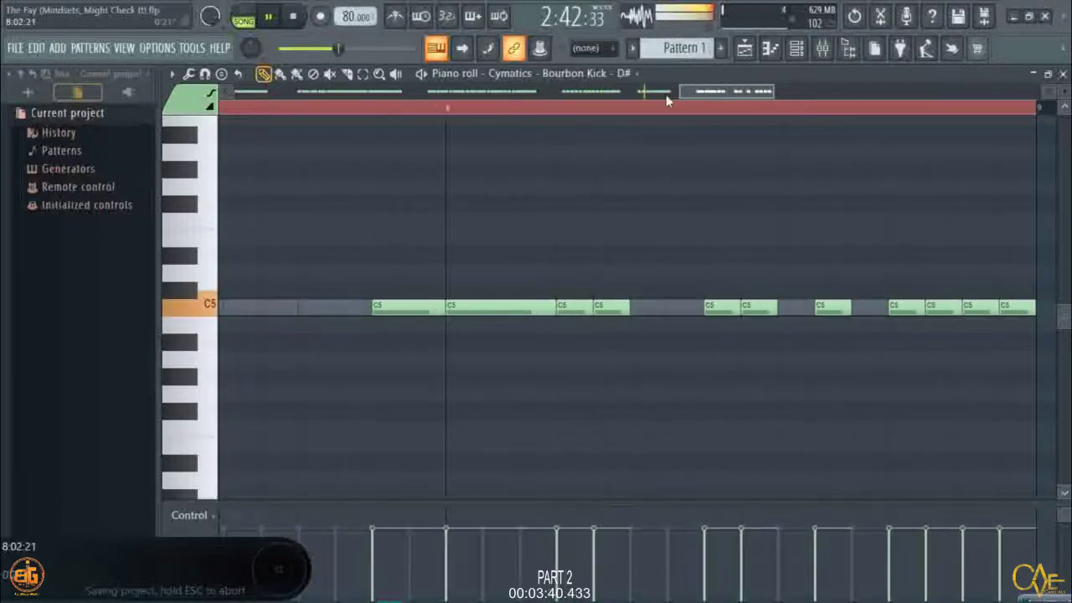
Lengthen the bar 8 kick note at step 5 to three steps so it meets the next note.
{"action": "scroll", "coordinate": [707, 113], "scroll_direction": "up", "scroll_amount": 3}
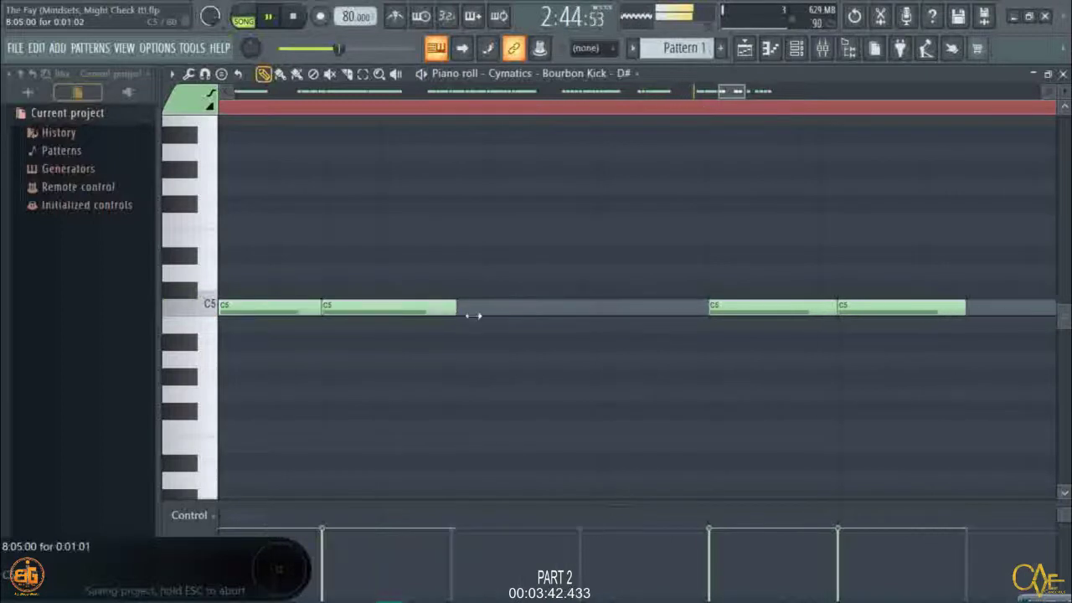
{"action": "left_click_drag", "start_coordinate": [469, 312], "coordinate": [706, 347]}
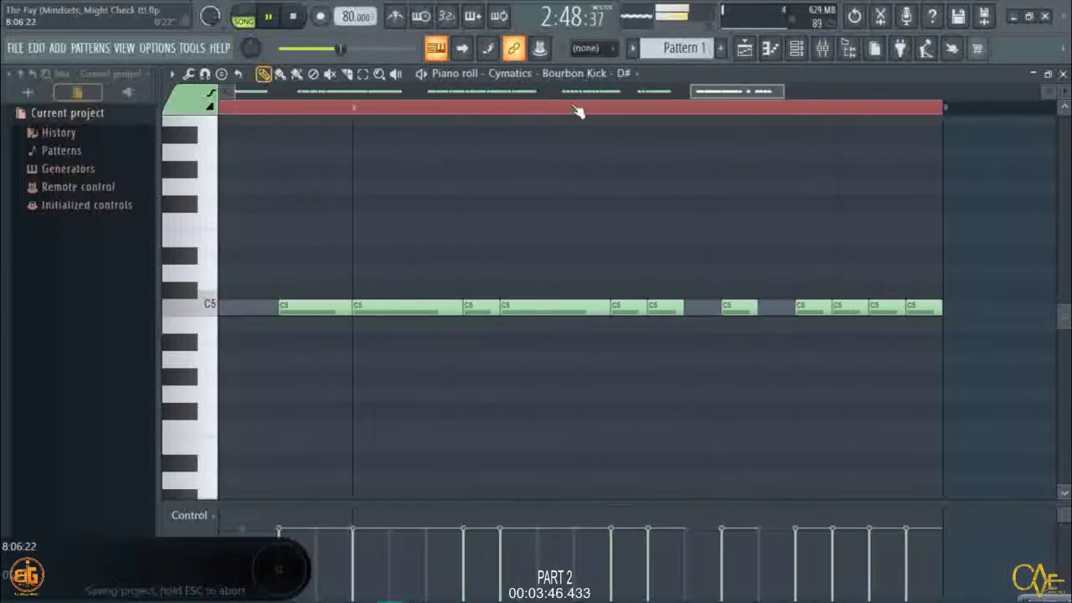
{"action": "scroll", "coordinate": [683, 110], "scroll_direction": "down", "scroll_amount": 1}
Close the remaining bar 8 gaps by extending the kick notes at steps 9 and 11 to two steps each.
{"action": "scroll", "coordinate": [698, 99], "scroll_direction": "up", "scroll_amount": 3}
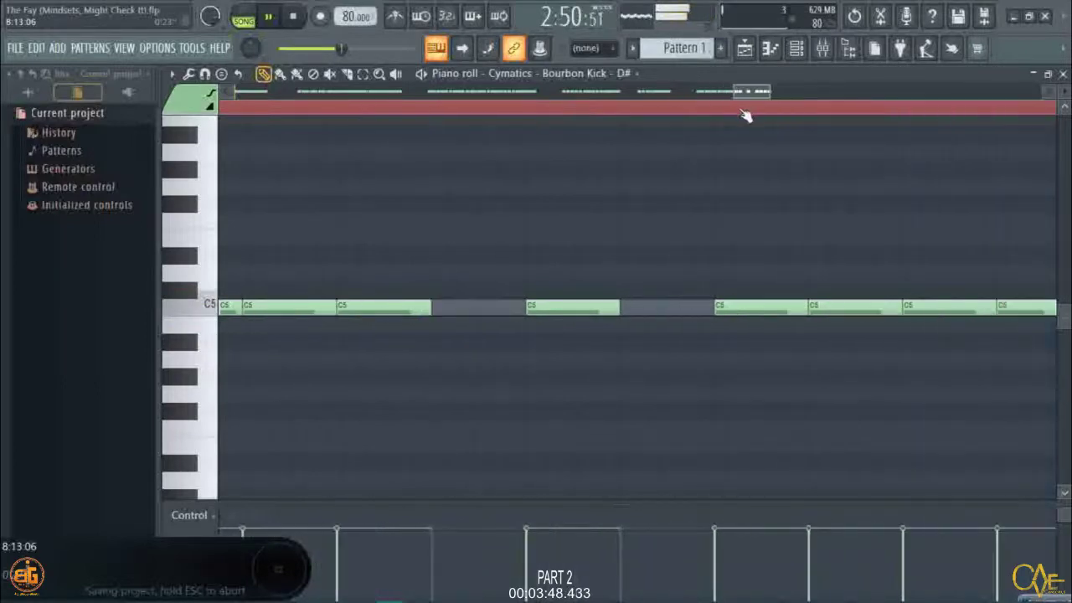
{"action": "left_click_drag", "start_coordinate": [432, 312], "coordinate": [515, 377]}
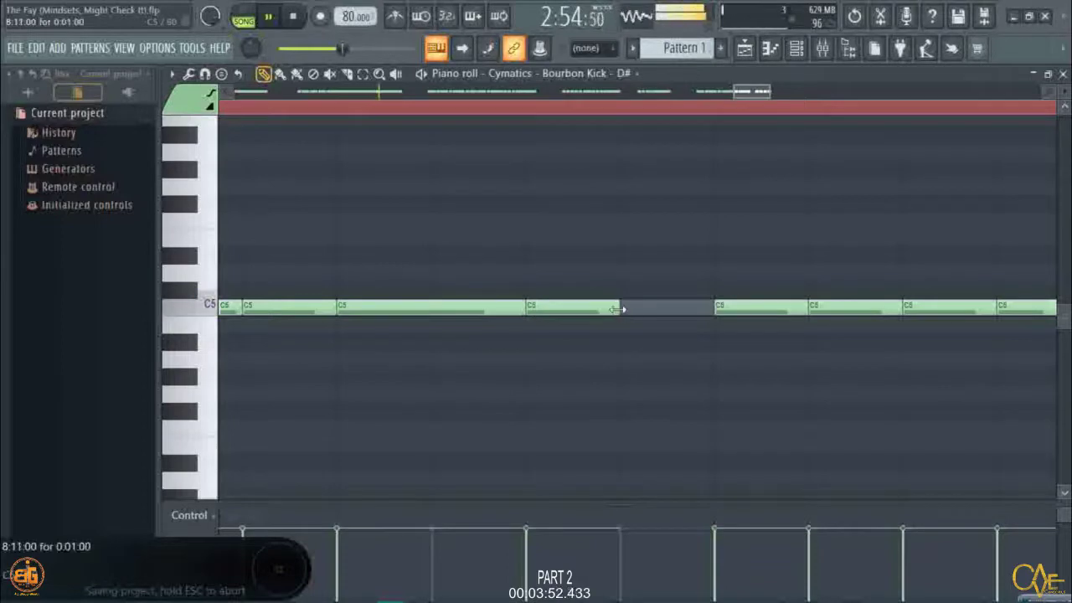
{"action": "left_click_drag", "start_coordinate": [621, 305], "coordinate": [705, 368]}
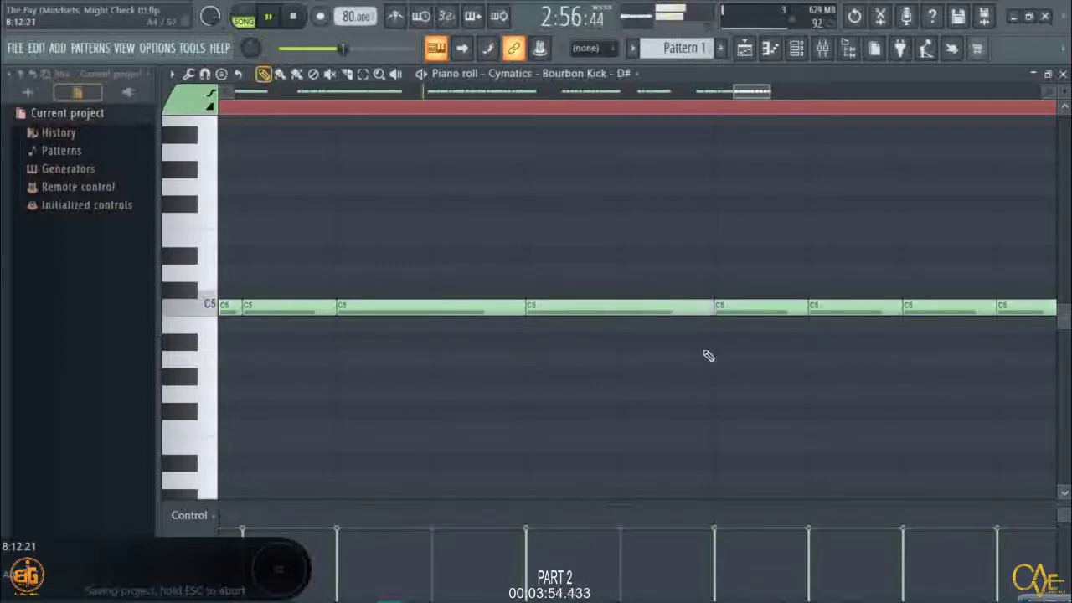
{"action": "scroll", "coordinate": [541, 112], "scroll_direction": "down", "scroll_amount": 2}
{"action": "scroll", "coordinate": [540, 111], "scroll_direction": "down", "scroll_amount": 2}
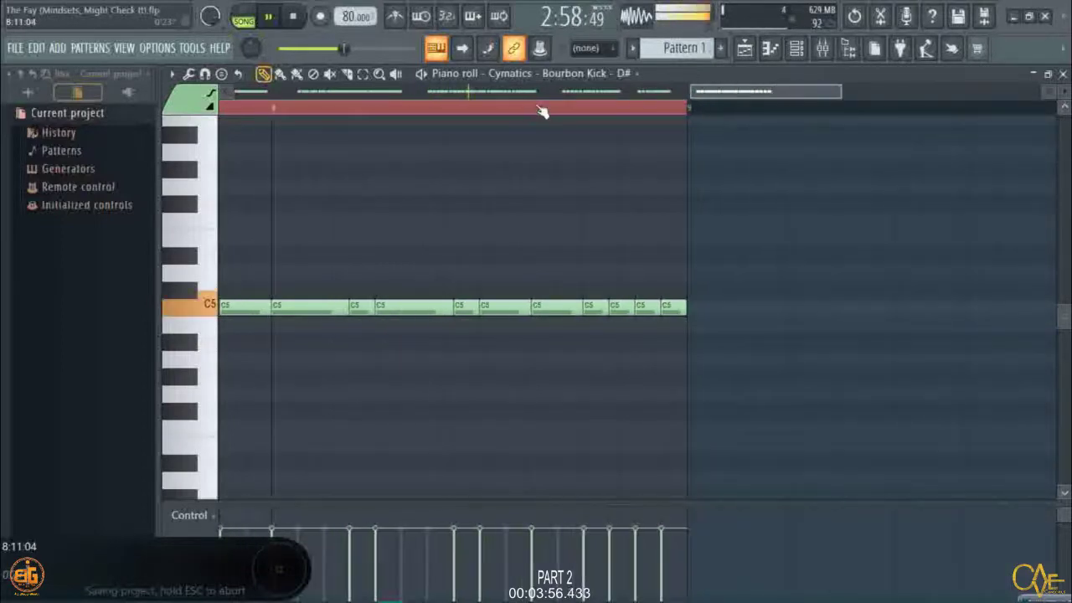
{"action": "scroll", "coordinate": [540, 111], "scroll_direction": "up", "scroll_amount": 2}
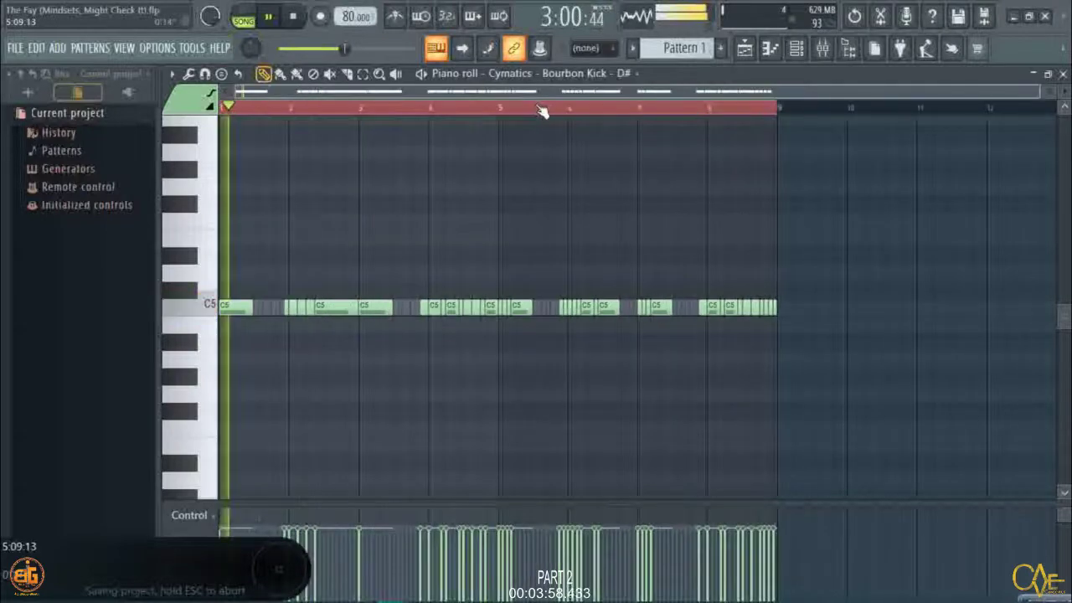
Copy the notes of the Bourbon Kick - D# channel from the channel rack.
{"action": "left_click", "coordinate": [796, 51]}
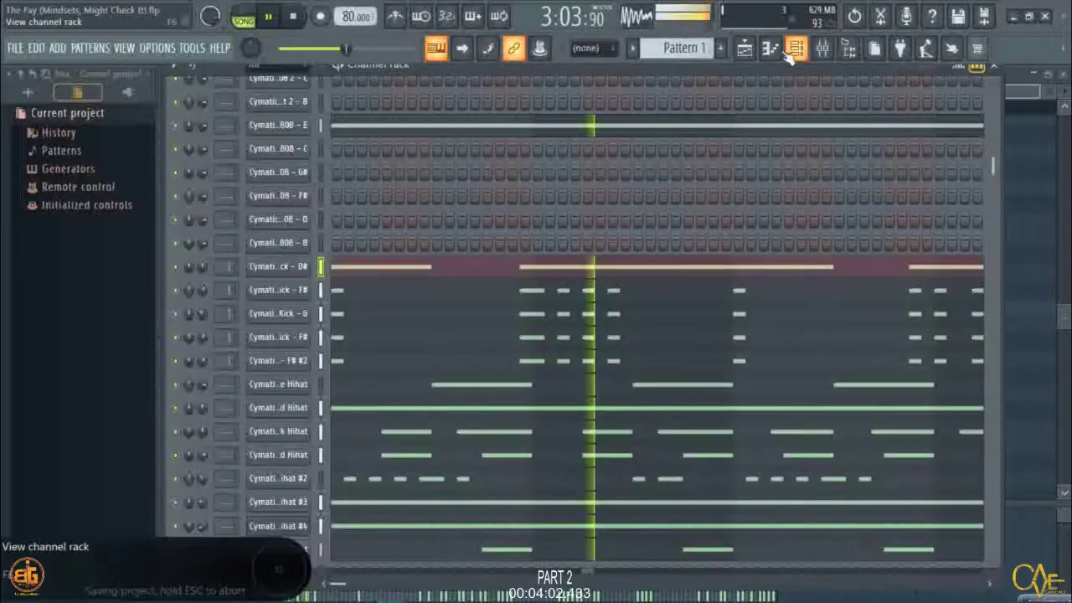
{"action": "right_click", "coordinate": [298, 272]}
{"action": "left_click", "coordinate": [461, 282]}
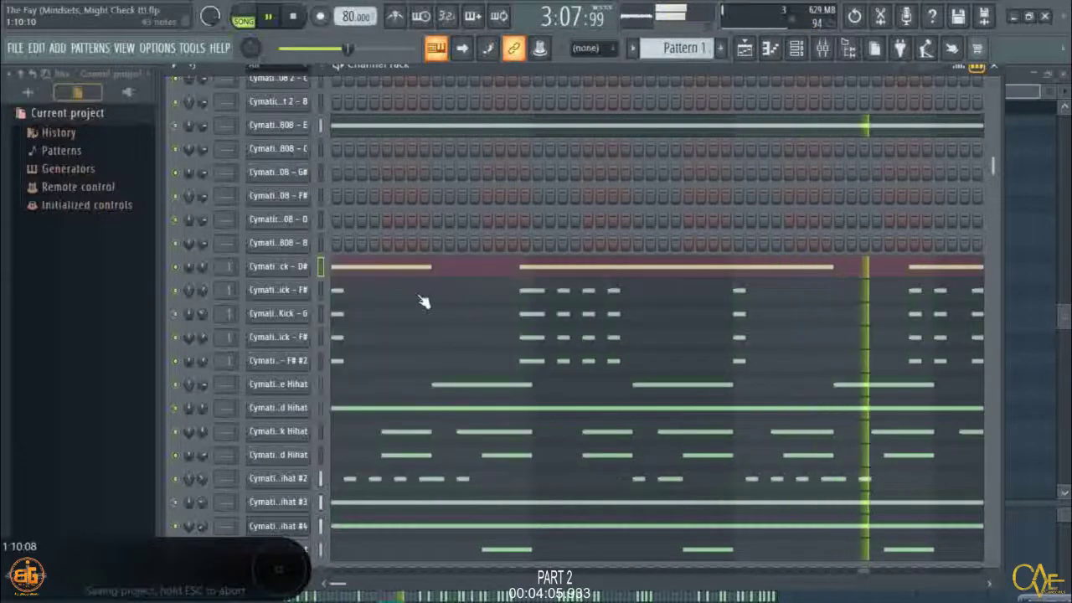
Paste the copied kick notes into the four kick channels below it: F#, G, the second F# and F# #2.
{"action": "right_click", "coordinate": [289, 293]}
{"action": "left_click", "coordinate": [498, 315]}
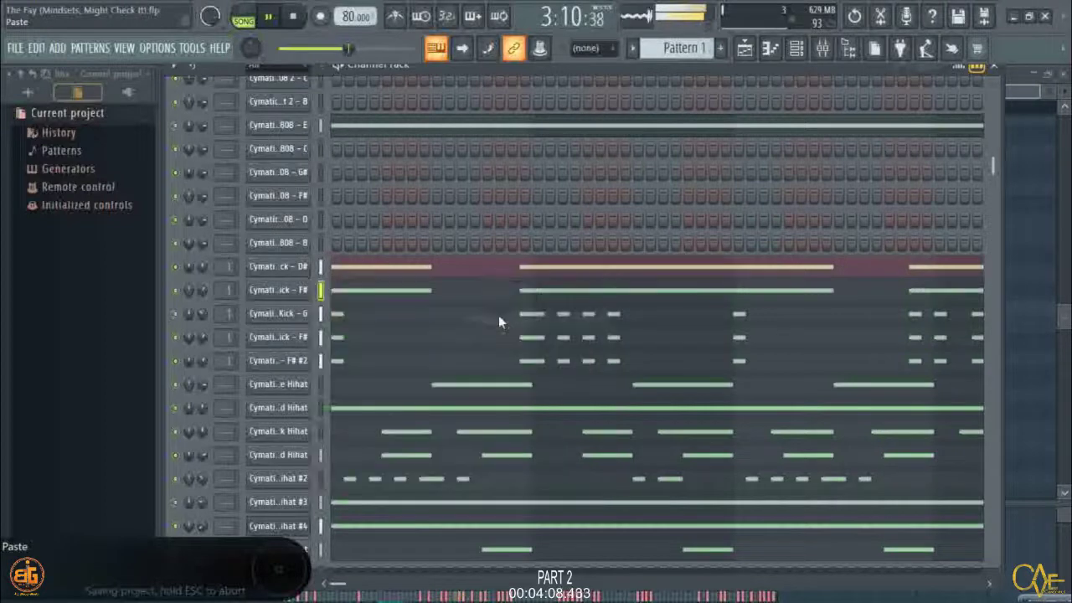
{"action": "right_click", "coordinate": [322, 314]}
{"action": "left_click", "coordinate": [649, 342]}
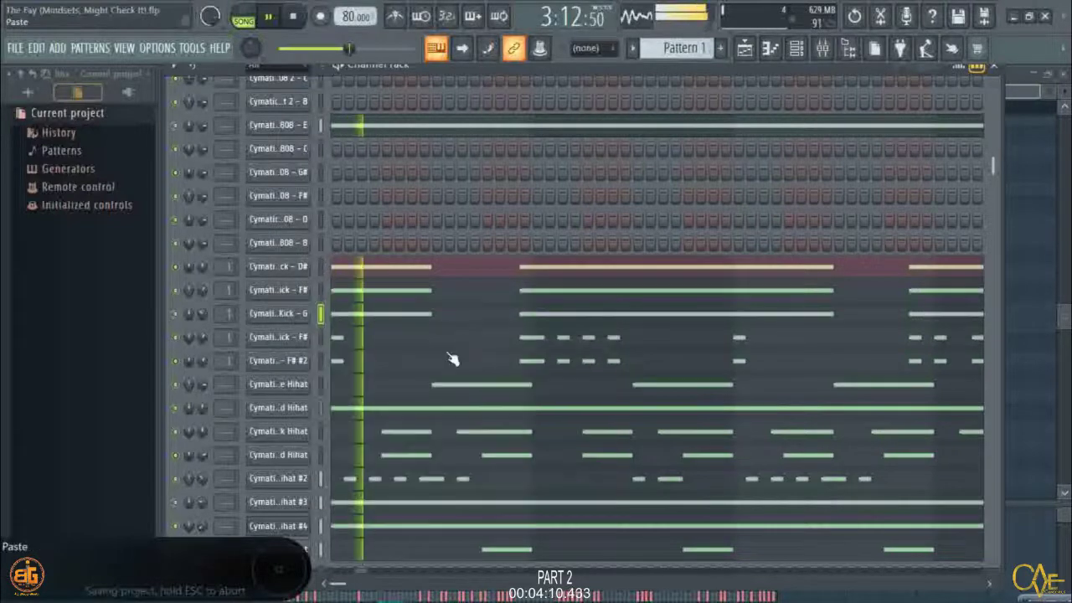
{"action": "right_click", "coordinate": [318, 337]}
{"action": "left_click", "coordinate": [482, 374]}
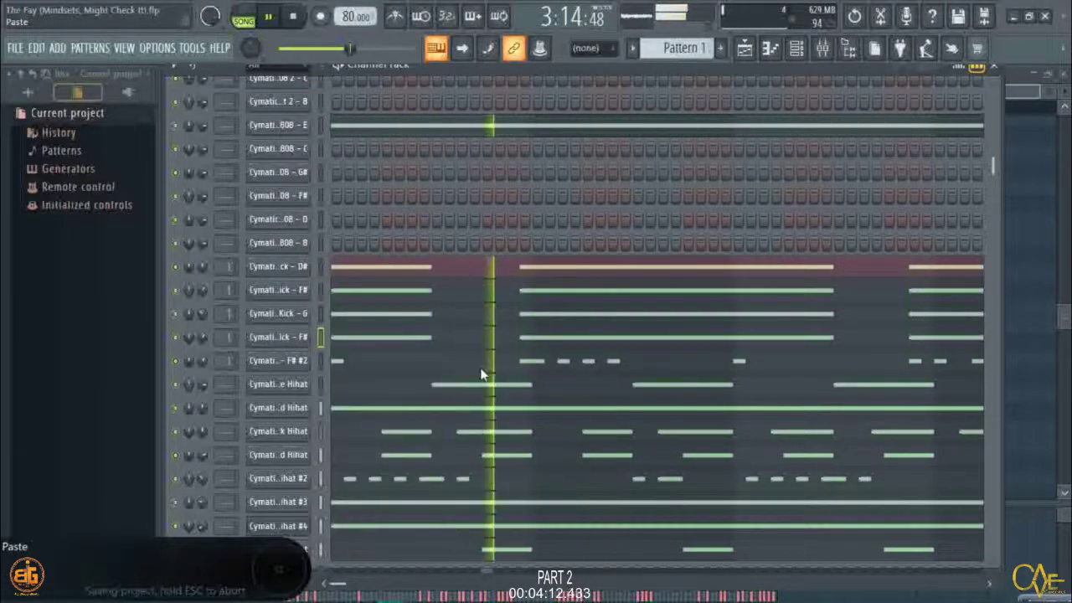
{"action": "right_click", "coordinate": [317, 358]}
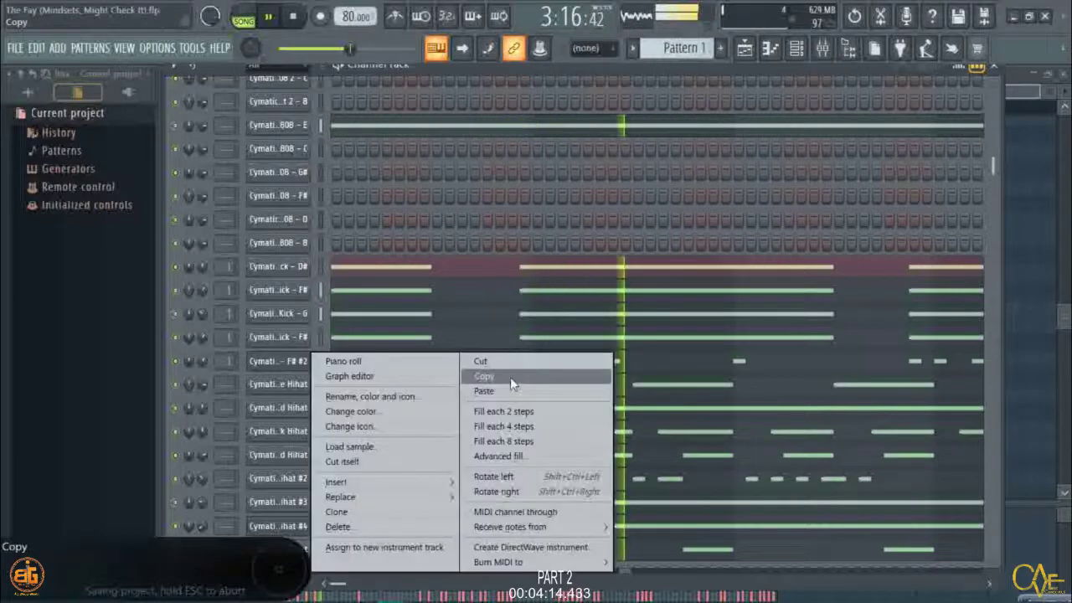
{"action": "left_click", "coordinate": [501, 393]}
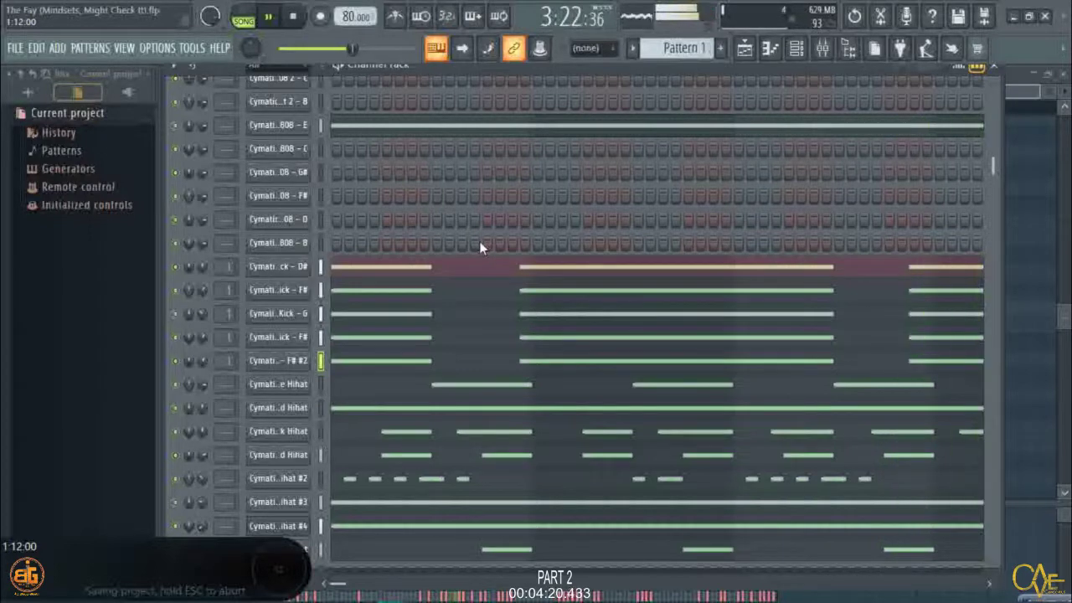
In the Deluxe Lofi Bass Guitar - A piano roll, lengthen the bar 5 note until it reaches the start of bar 6.
{"action": "scroll", "coordinate": [479, 241], "scroll_direction": "up", "scroll_amount": 3}
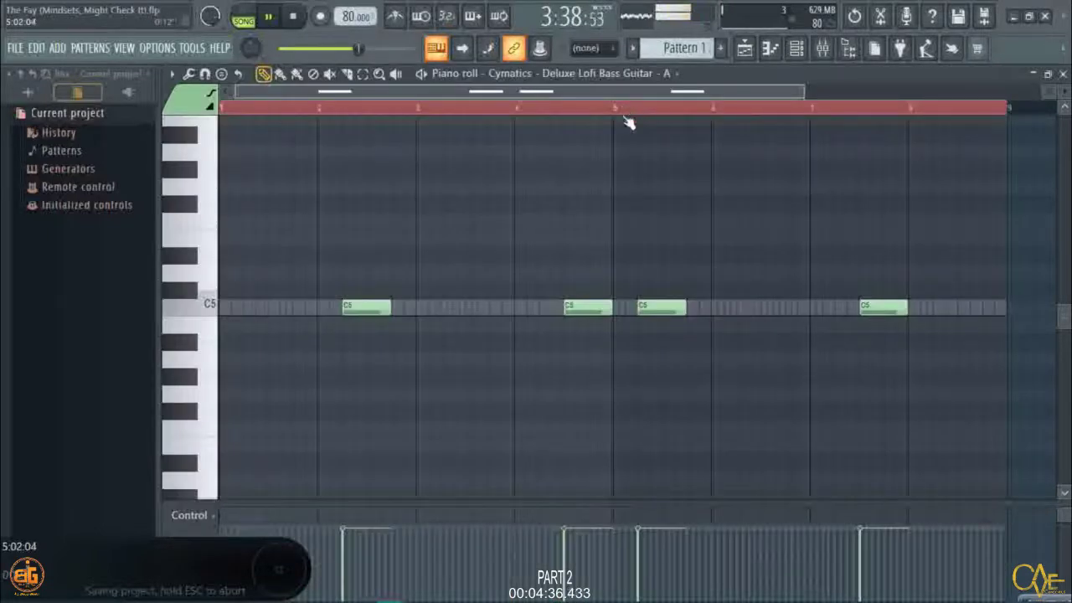
{"action": "scroll", "coordinate": [718, 110], "scroll_direction": "up", "scroll_amount": 4}
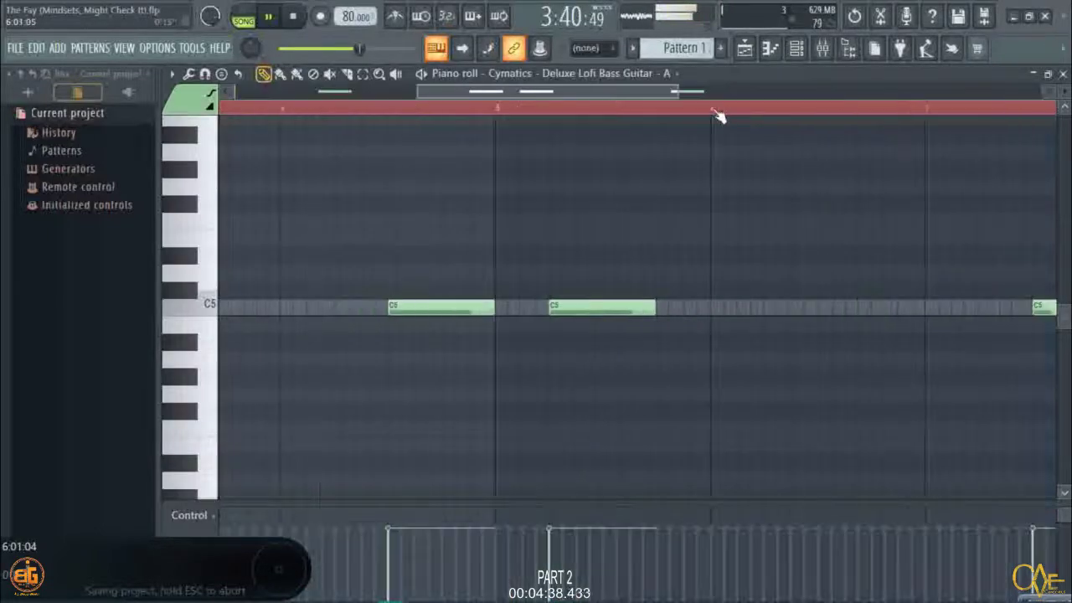
{"action": "left_click_drag", "start_coordinate": [589, 307], "coordinate": [708, 335]}
{"action": "scroll", "coordinate": [713, 110], "scroll_direction": "up", "scroll_amount": 4}
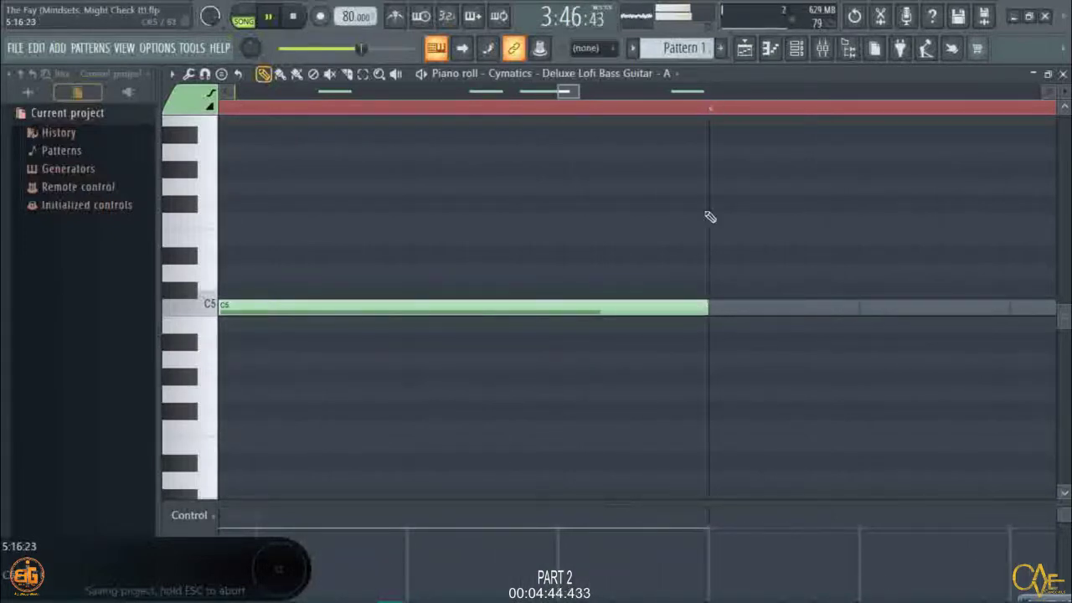
{"action": "scroll", "coordinate": [718, 110], "scroll_direction": "down", "scroll_amount": 1}
{"action": "scroll", "coordinate": [720, 110], "scroll_direction": "down", "scroll_amount": 4}
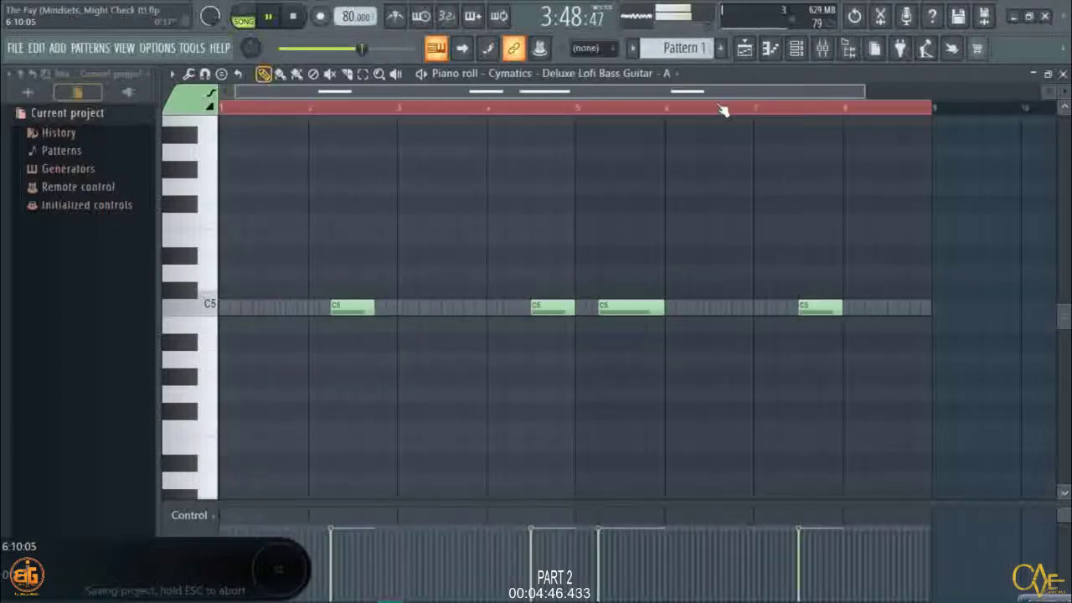
Lengthen the bass guitar note in bar 2 until it reaches the start of bar 3.
{"action": "scroll", "coordinate": [389, 114], "scroll_direction": "up", "scroll_amount": 5}
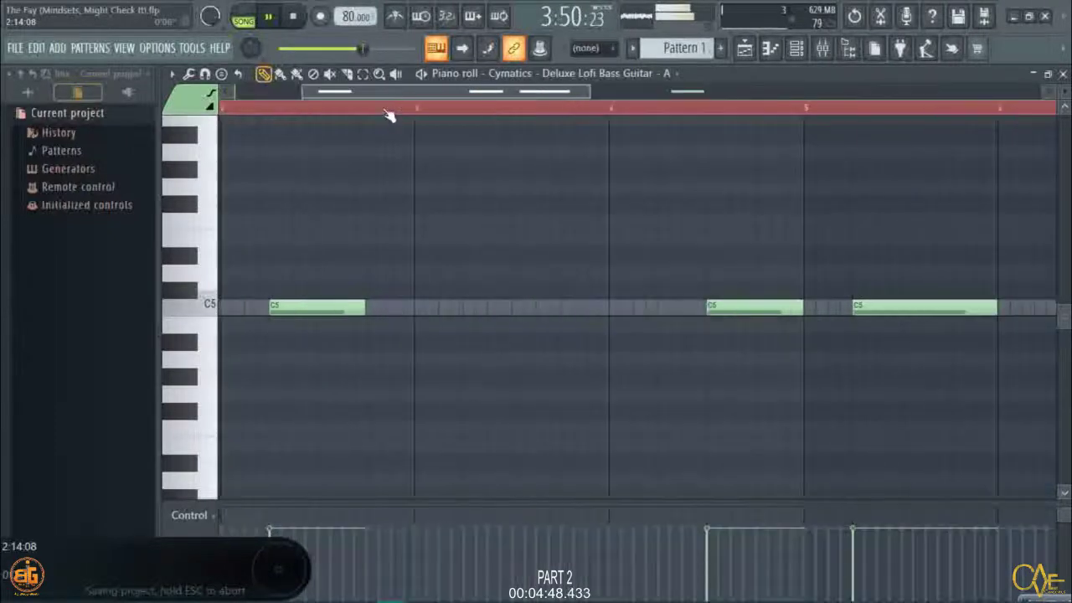
{"action": "left_click_drag", "start_coordinate": [371, 307], "coordinate": [805, 421]}
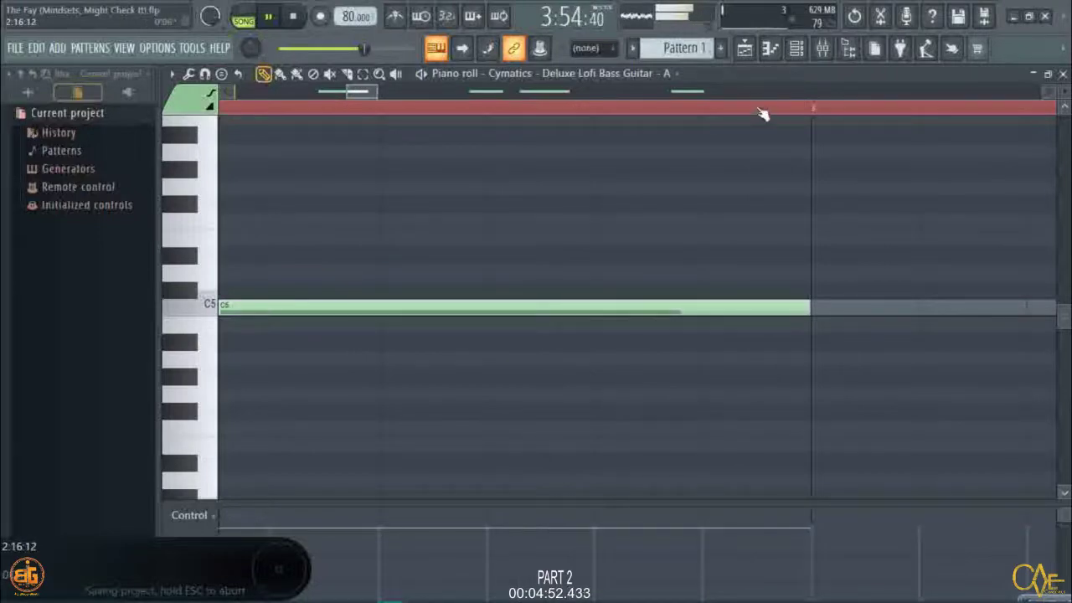
{"action": "scroll", "coordinate": [761, 115], "scroll_direction": "down", "scroll_amount": 5}
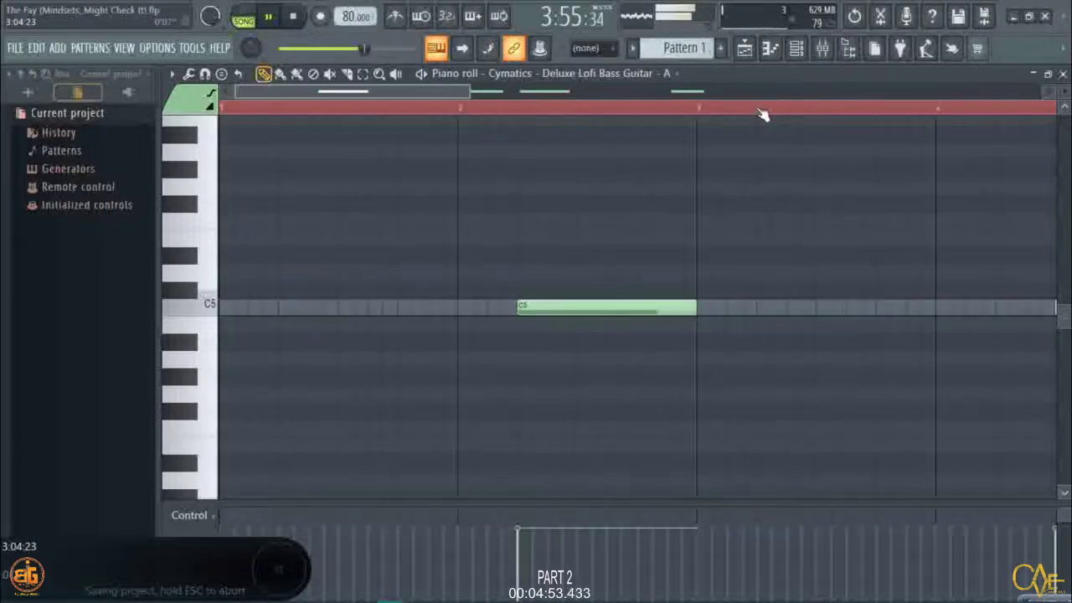
Look through the channels in the channel rack and bring up the playlist arrangement.
{"action": "left_click", "coordinate": [804, 55]}
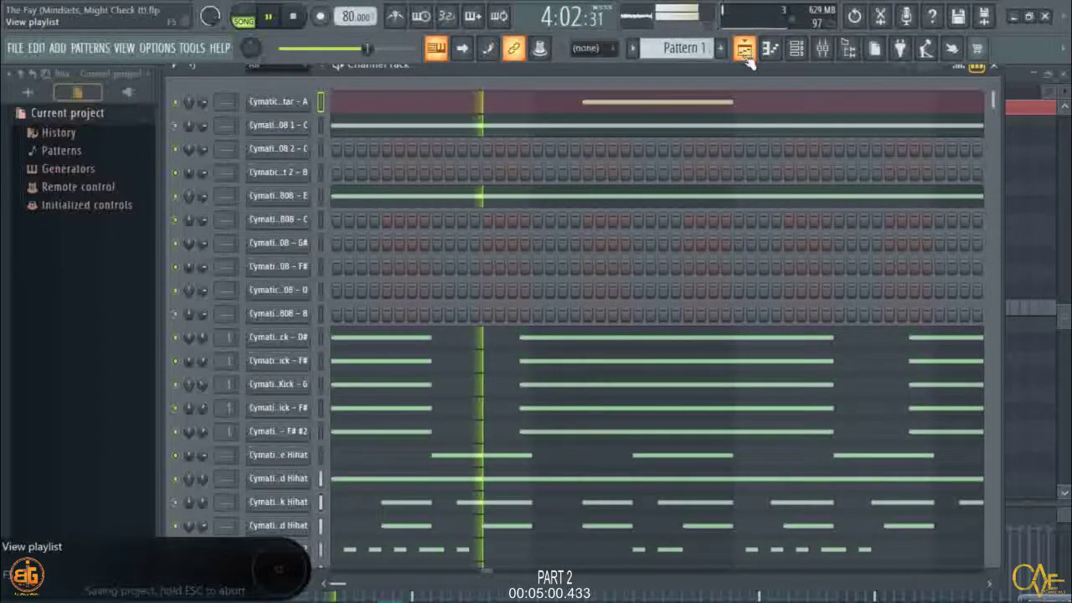
{"action": "scroll", "coordinate": [722, 215], "scroll_direction": "down", "scroll_amount": 5}
{"action": "scroll", "coordinate": [710, 221], "scroll_direction": "up", "scroll_amount": 4}
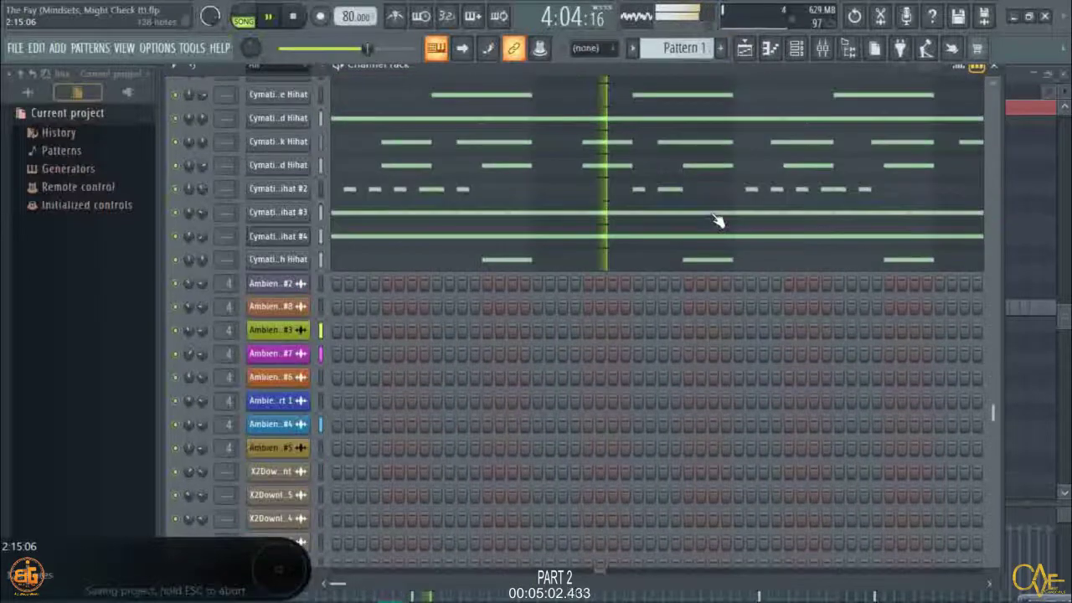
{"action": "left_click", "coordinate": [743, 49]}
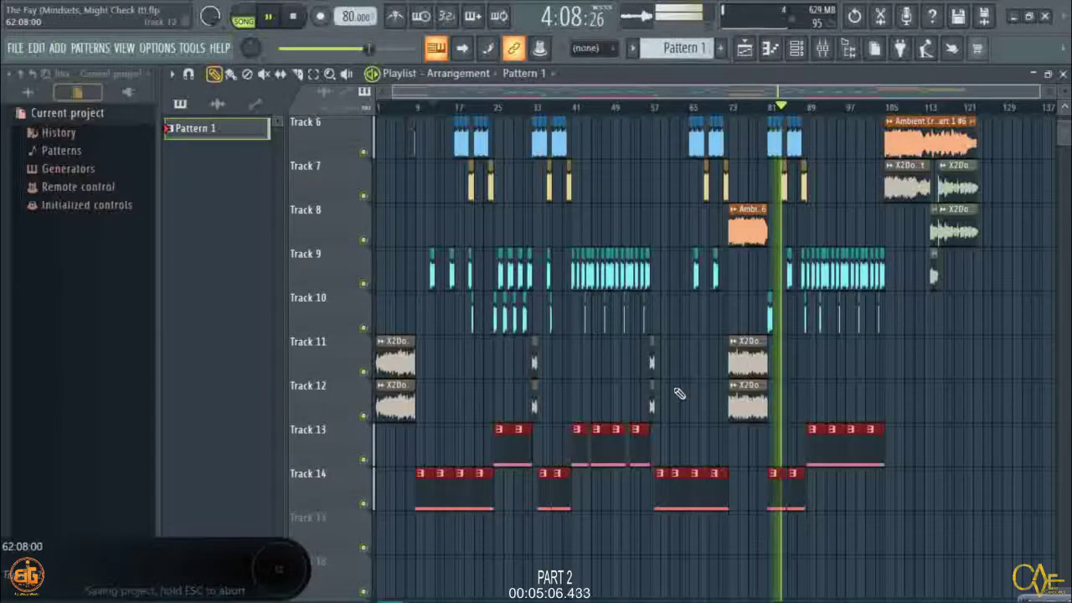
{"action": "scroll", "coordinate": [577, 502], "scroll_direction": "down", "scroll_amount": 3}
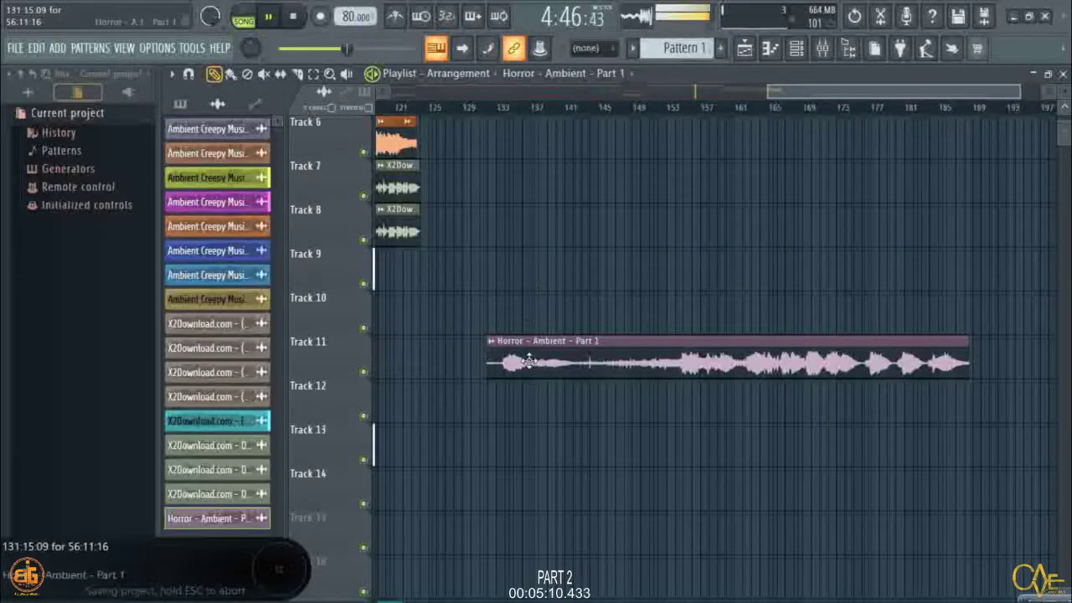
Open the settings of the Horror - Ambient - Part 1 audio clip and turn on Clip in its precomputed effects.
{"action": "double_click", "coordinate": [529, 360]}
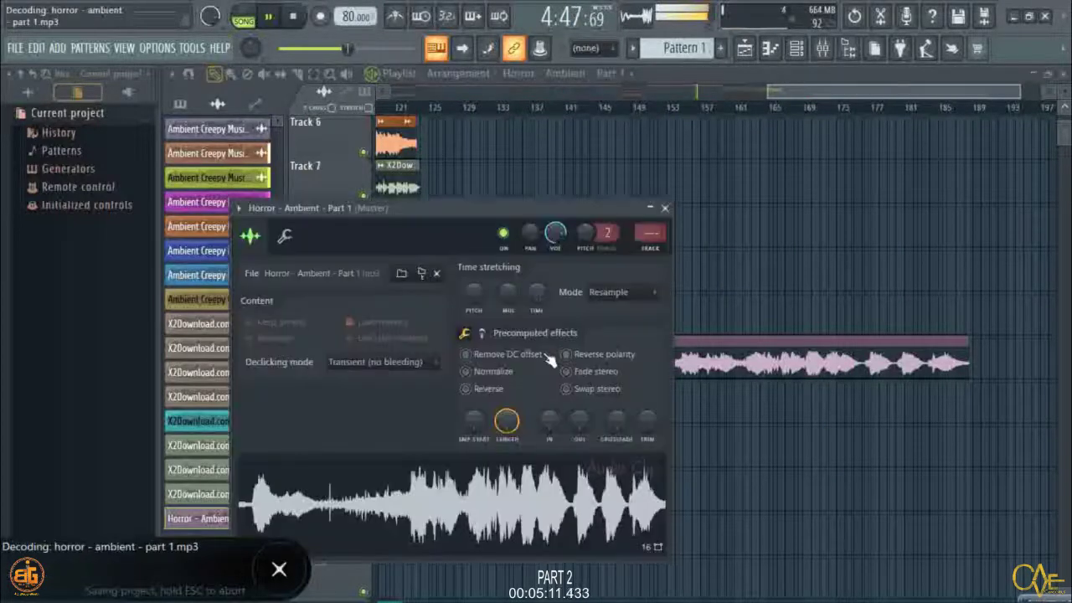
{"action": "left_click", "coordinate": [482, 334]}
{"action": "left_click", "coordinate": [468, 391]}
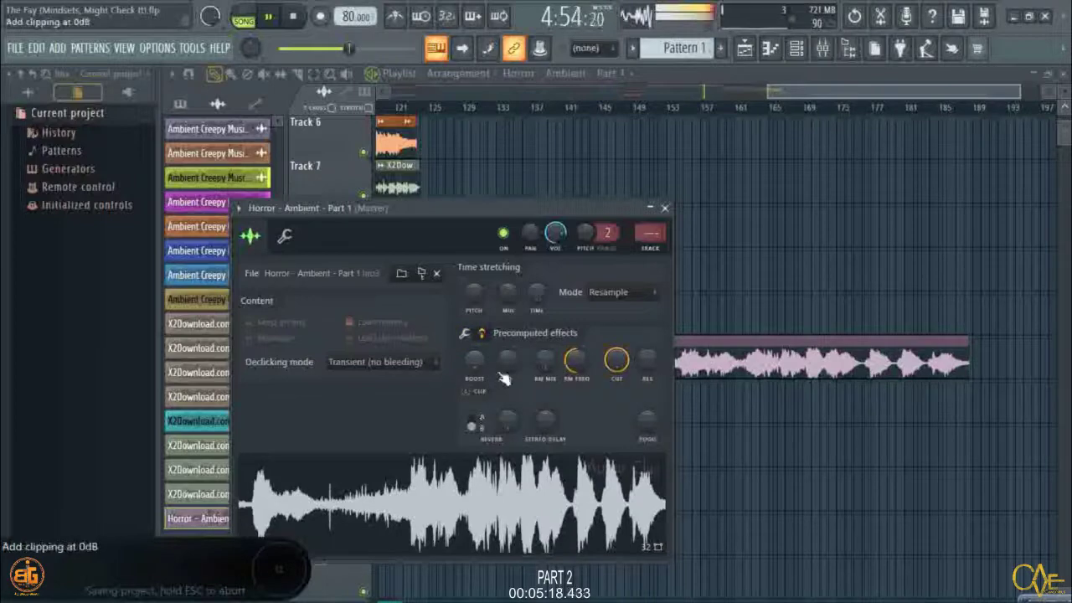
For the Horror - Ambient clip, set the time stretching mode to Auto and the declicking mode to Smooth (bleeding).
{"action": "left_click", "coordinate": [603, 293]}
{"action": "left_click", "coordinate": [600, 441]}
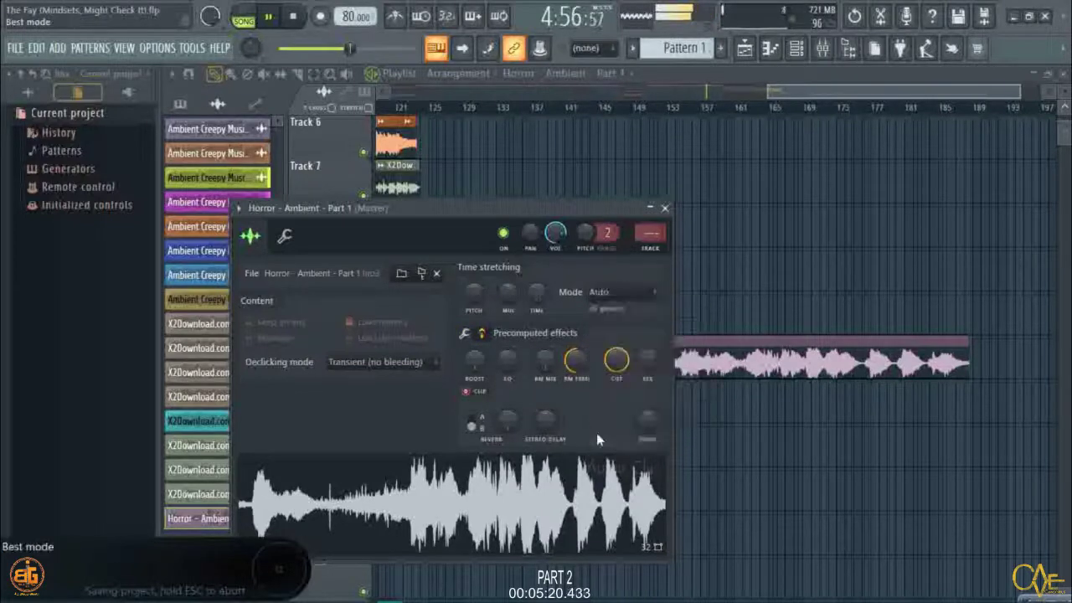
{"action": "left_click", "coordinate": [464, 334]}
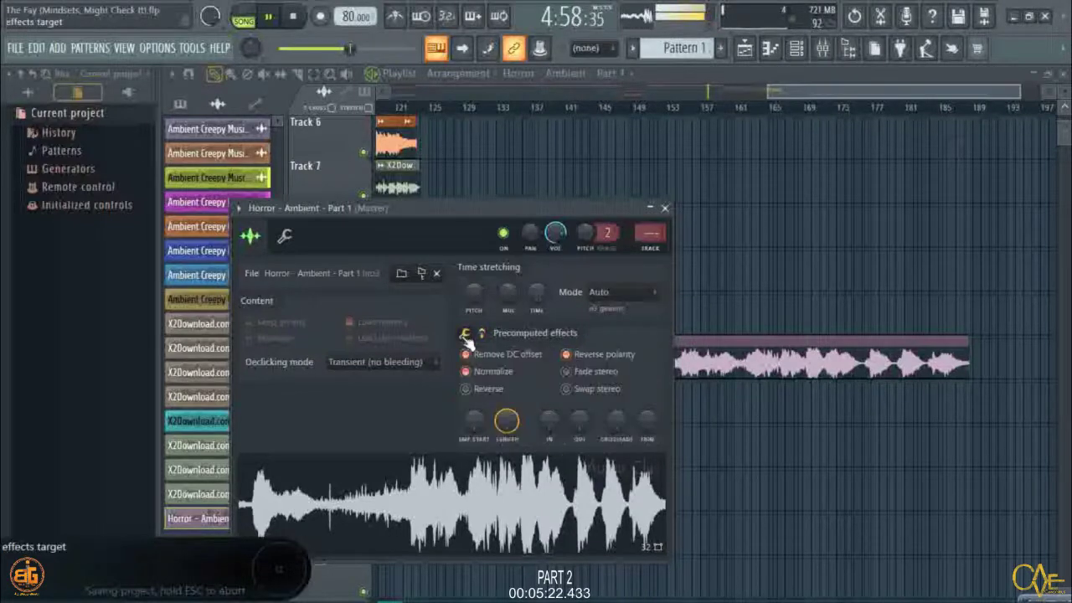
{"action": "left_click", "coordinate": [377, 362]}
{"action": "left_click", "coordinate": [354, 438]}
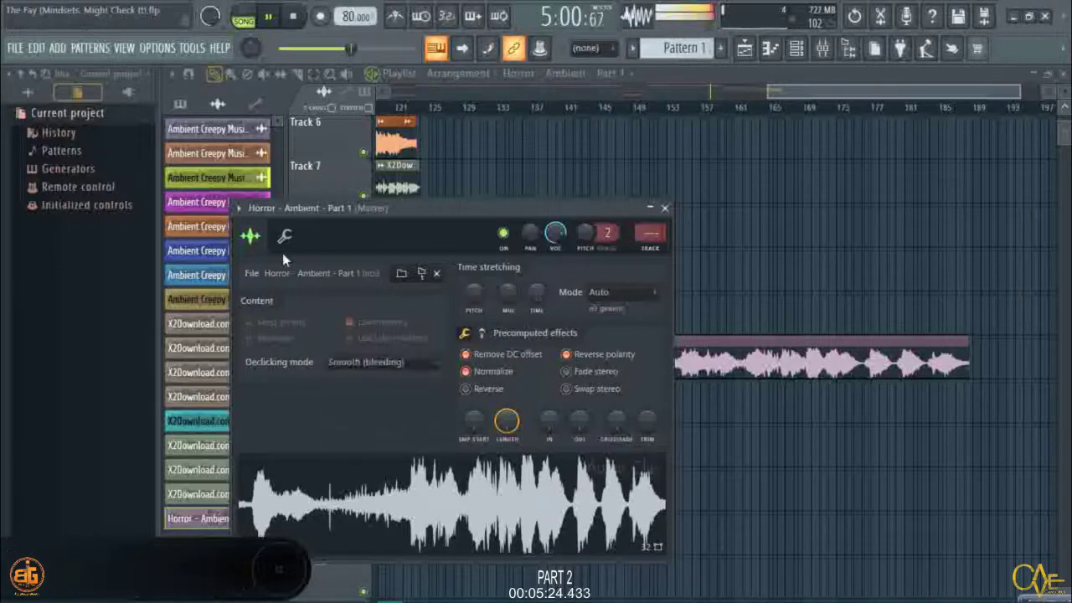
Set the clip's Cut and By groups to 17, turn on Enable main pitch and Add to key, and lower its channel volume to about 51%.
{"action": "left_click", "coordinate": [285, 237]}
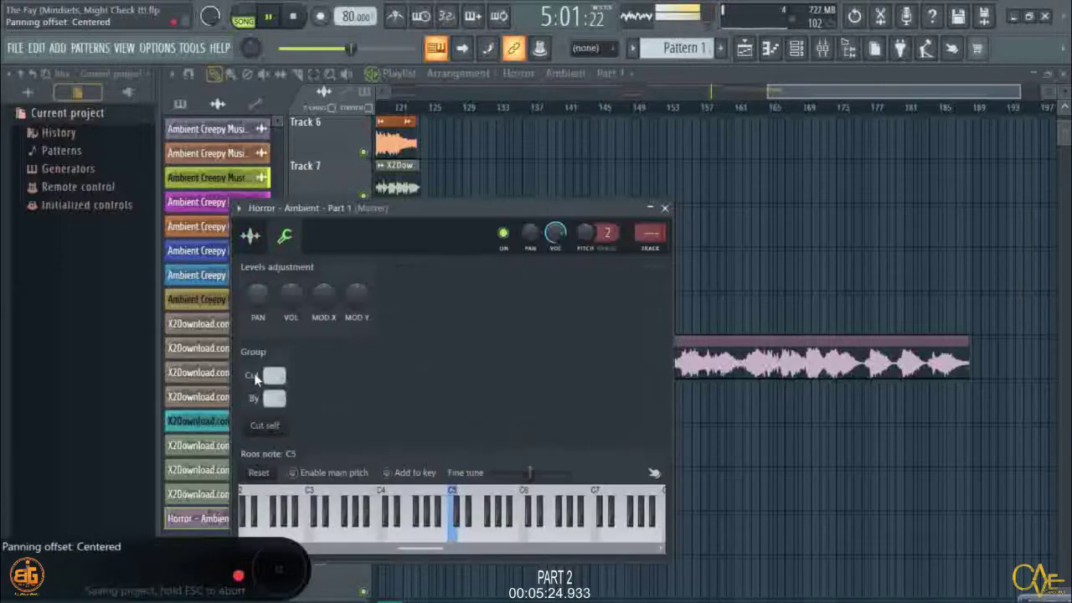
{"action": "left_click", "coordinate": [387, 472]}
{"action": "left_click_drag", "start_coordinate": [555, 234], "coordinate": [555, 261]}
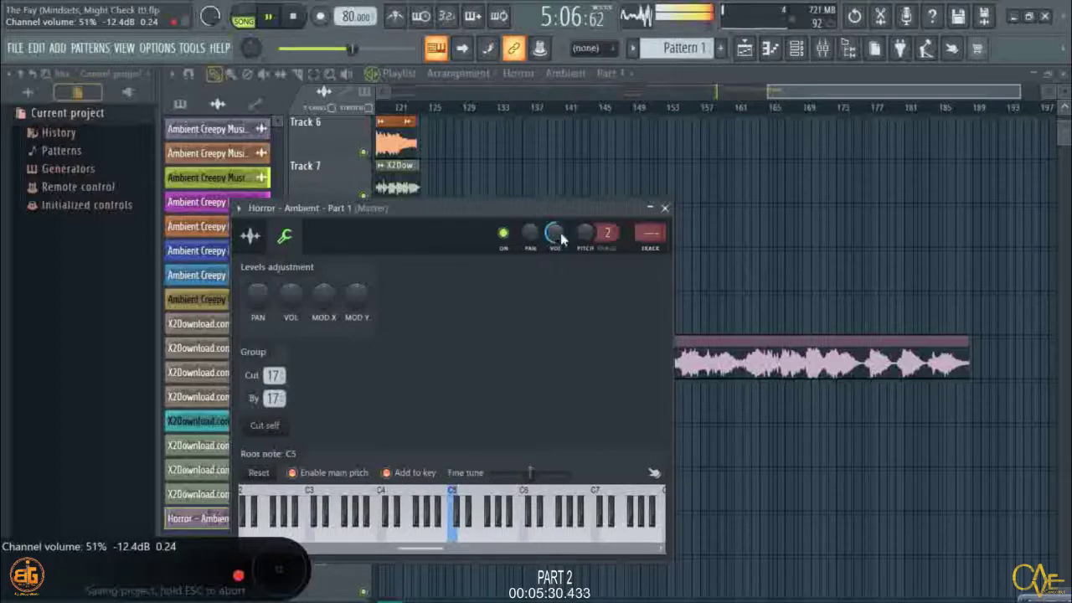
{"action": "left_click", "coordinate": [385, 88]}
Play from around bar 130 and align the start of the Horror - Ambient clip on Track 11 with bar 132.
{"action": "left_click", "coordinate": [472, 109]}
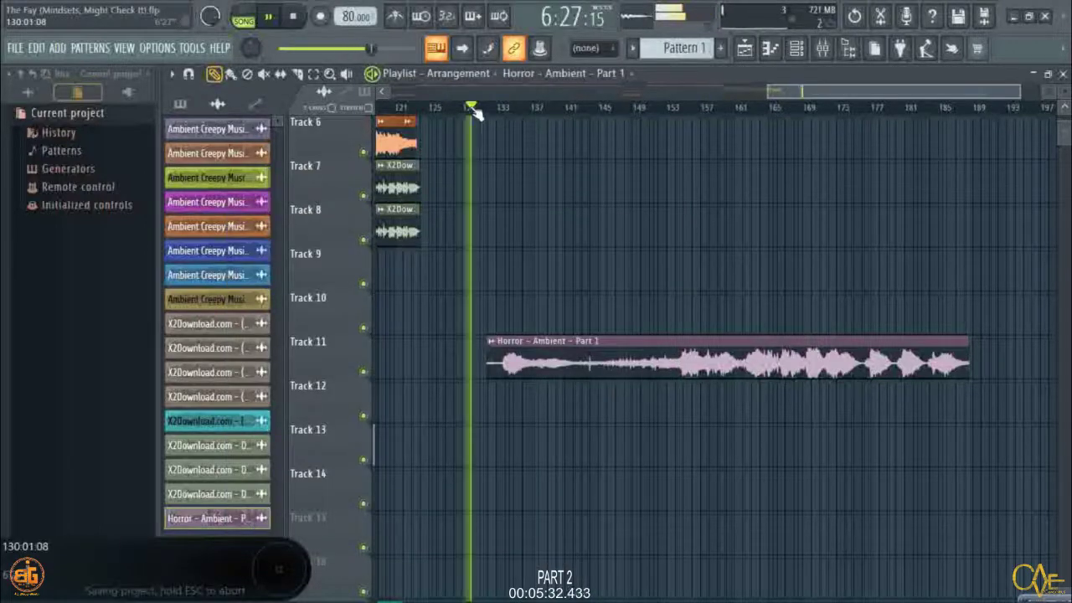
{"action": "scroll", "coordinate": [474, 111], "scroll_direction": "up", "scroll_amount": 8}
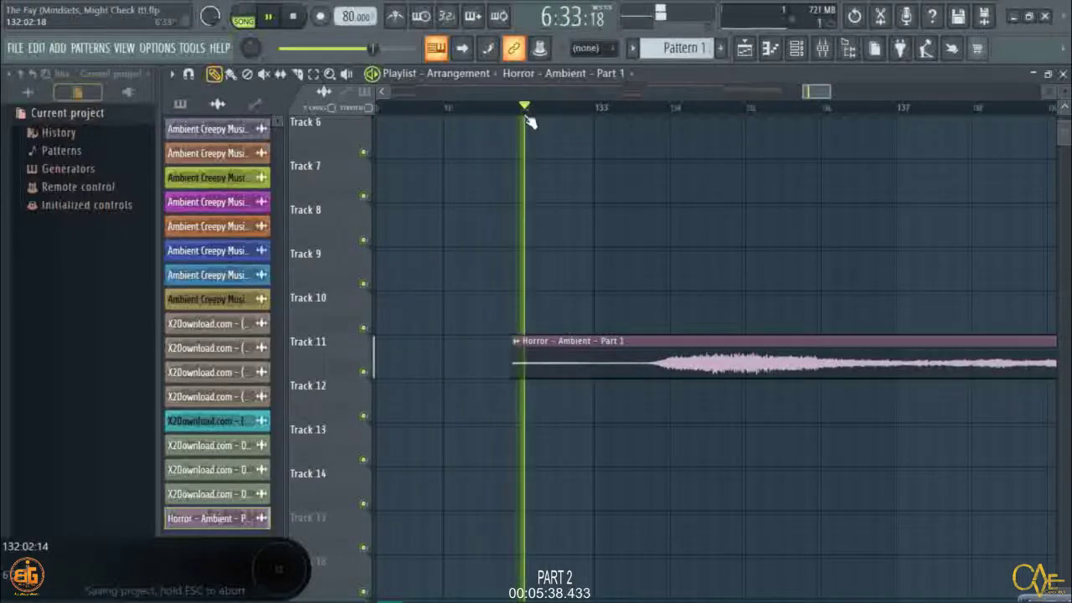
{"action": "scroll", "coordinate": [528, 117], "scroll_direction": "up", "scroll_amount": 4}
{"action": "left_click_drag", "start_coordinate": [549, 358], "coordinate": [571, 361]}
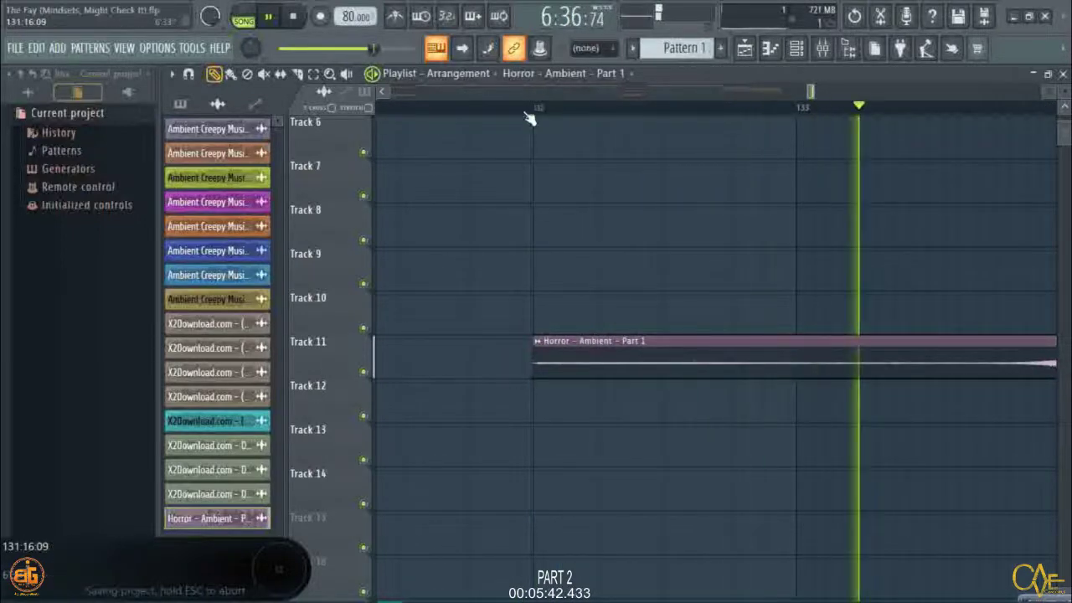
{"action": "scroll", "coordinate": [534, 112], "scroll_direction": "up", "scroll_amount": 5}
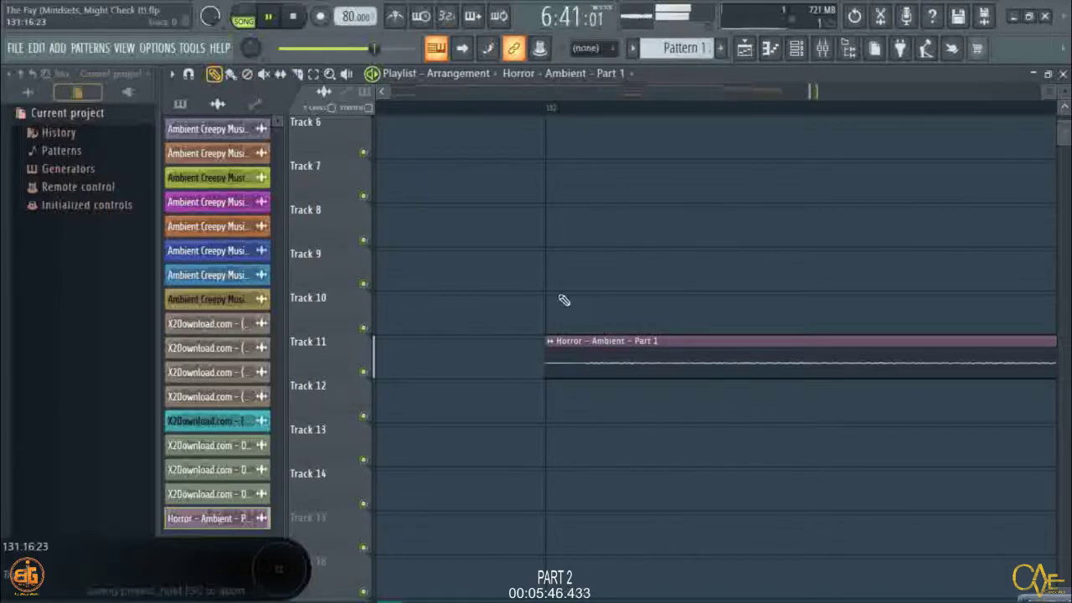
{"action": "left_click_drag", "start_coordinate": [549, 376], "coordinate": [587, 377]}
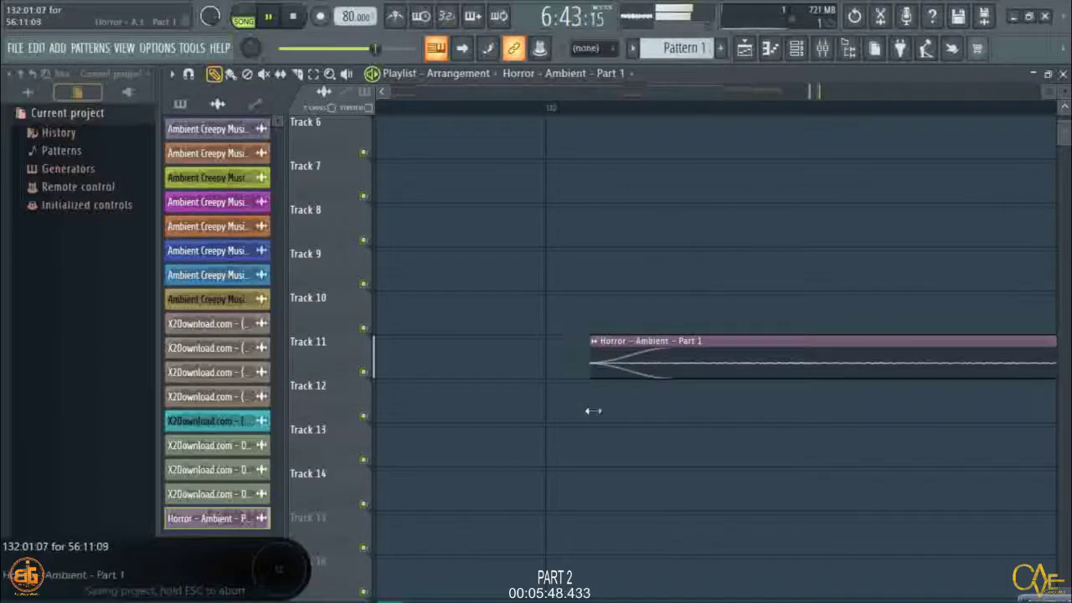
{"action": "left_click_drag", "start_coordinate": [677, 357], "coordinate": [653, 354]}
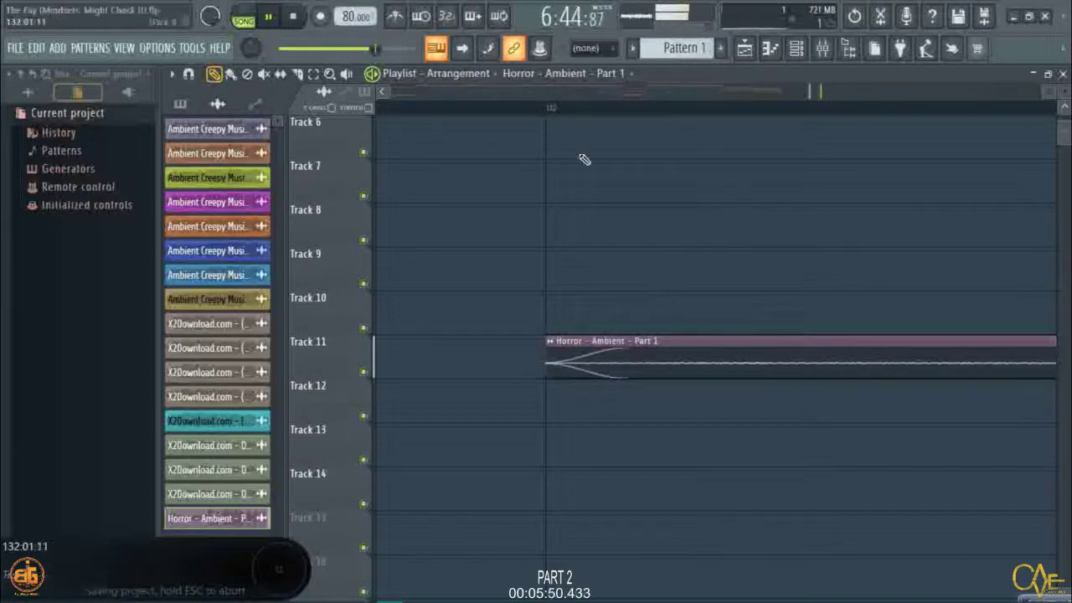
Move the Horror - Ambient clip so it starts at bar 133 and play the song from there.
{"action": "scroll", "coordinate": [555, 109], "scroll_direction": "down", "scroll_amount": 4}
{"action": "scroll", "coordinate": [555, 110], "scroll_direction": "down", "scroll_amount": 8}
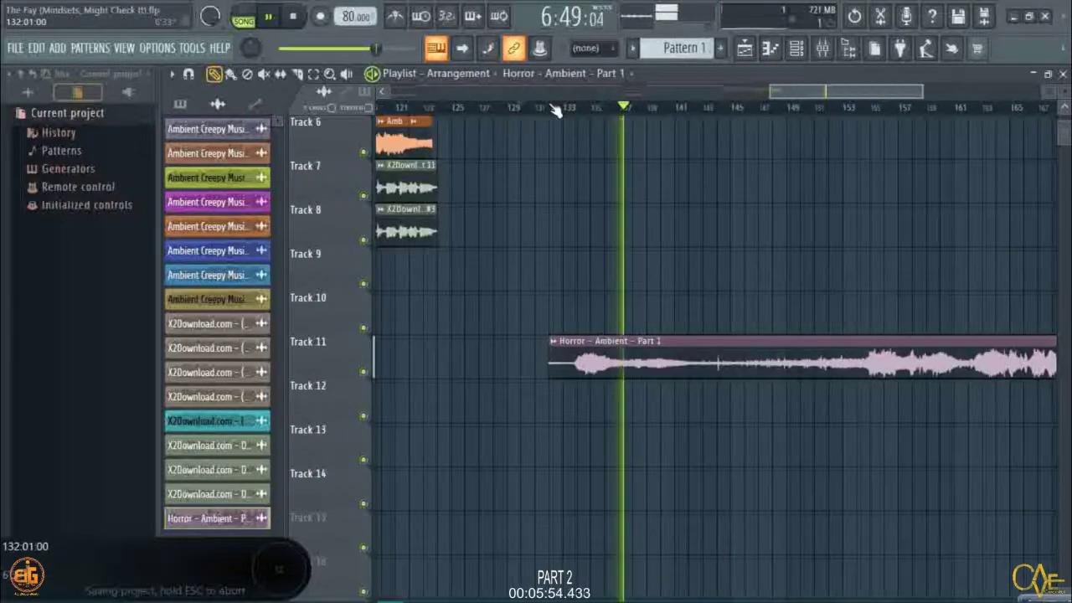
{"action": "scroll", "coordinate": [557, 108], "scroll_direction": "down", "scroll_amount": 2}
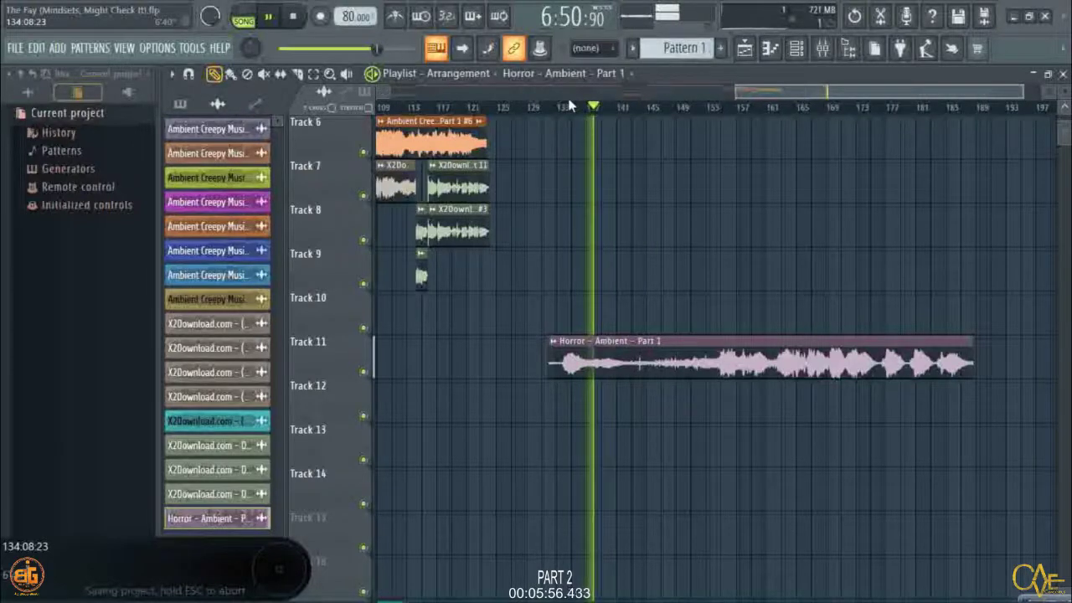
{"action": "scroll", "coordinate": [683, 109], "scroll_direction": "up", "scroll_amount": 3}
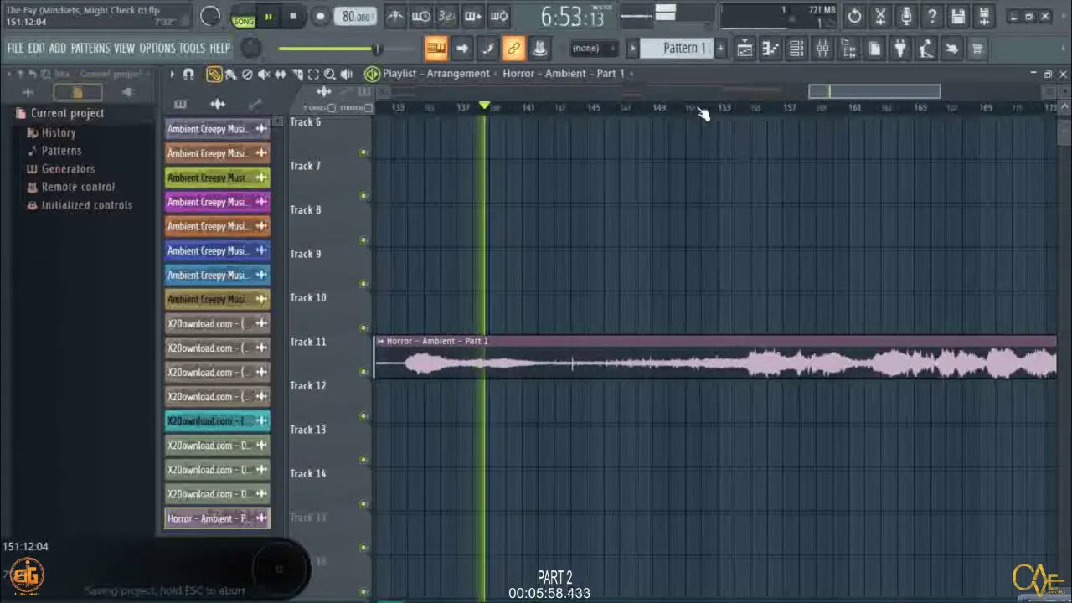
{"action": "scroll", "coordinate": [701, 109], "scroll_direction": "down", "scroll_amount": 1}
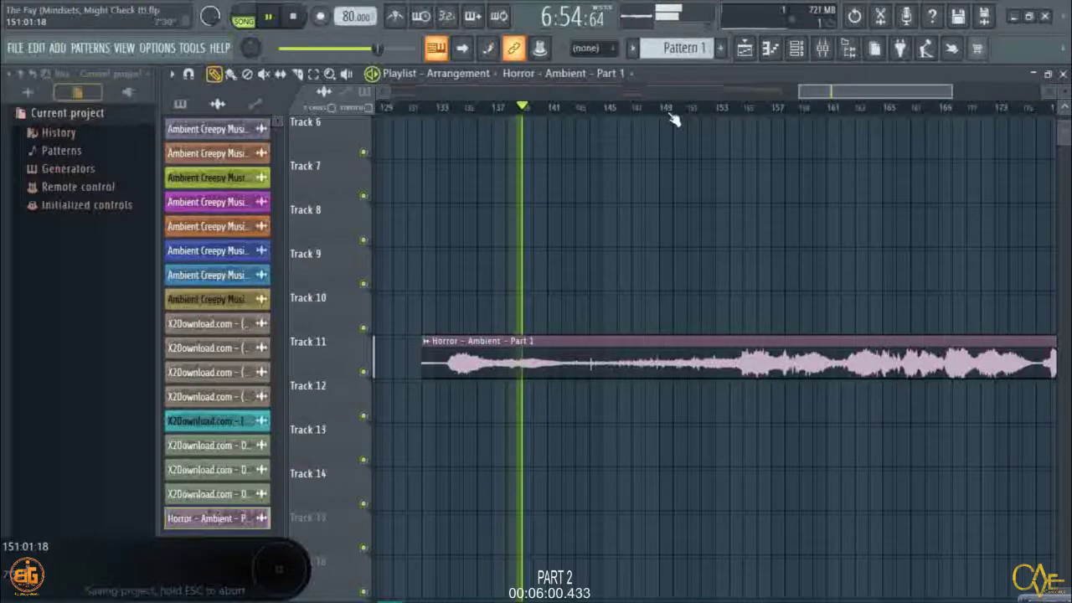
{"action": "scroll", "coordinate": [428, 124], "scroll_direction": "up", "scroll_amount": 3}
{"action": "scroll", "coordinate": [428, 124], "scroll_direction": "down", "scroll_amount": 2}
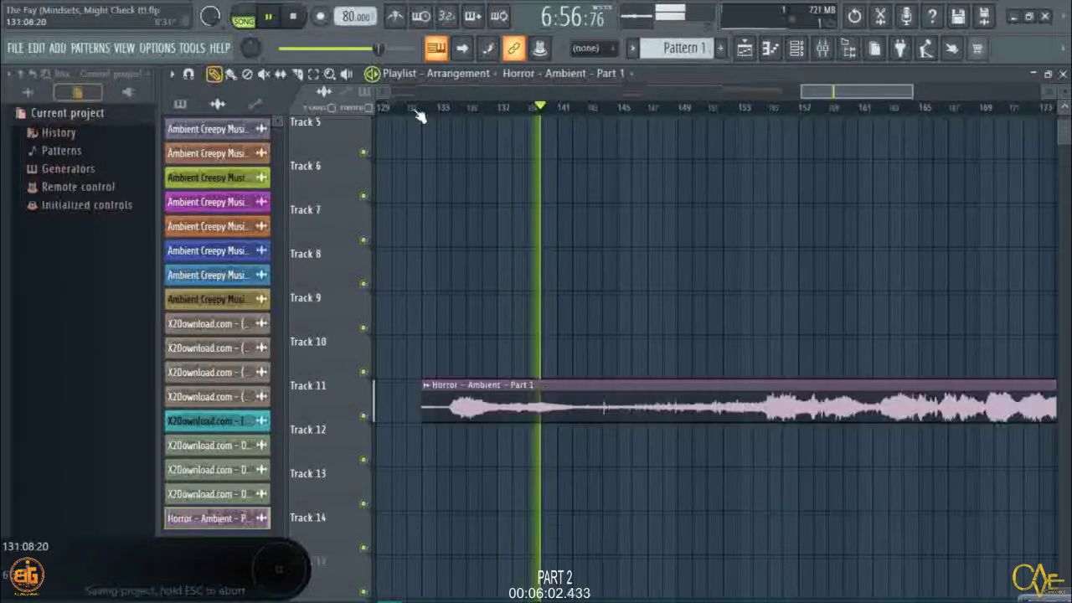
{"action": "scroll", "coordinate": [429, 124], "scroll_direction": "up", "scroll_amount": 4}
{"action": "left_click_drag", "start_coordinate": [471, 406], "coordinate": [521, 405]}
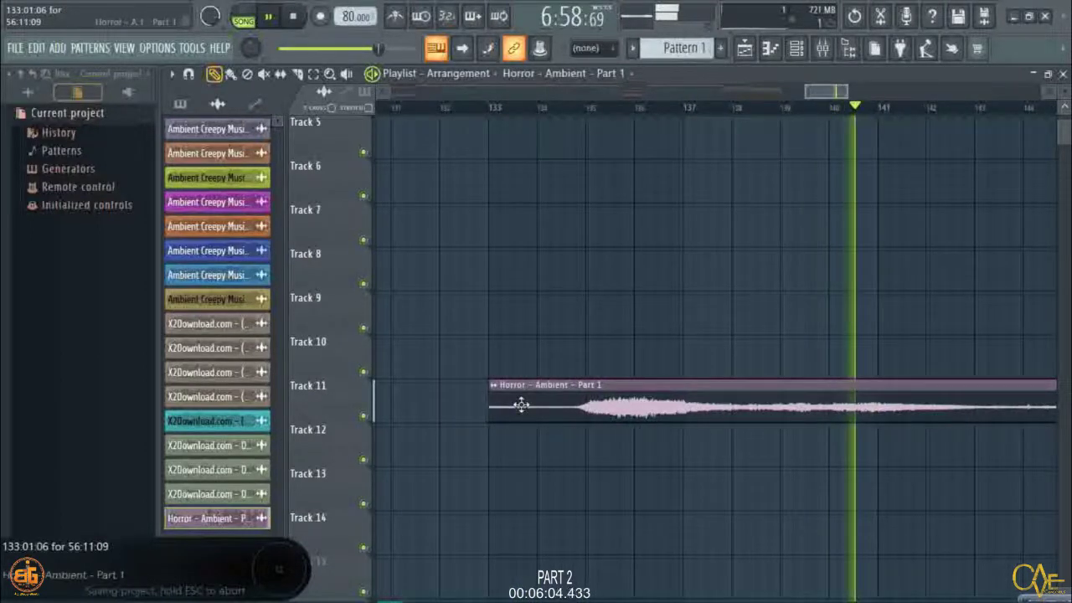
{"action": "scroll", "coordinate": [494, 112], "scroll_direction": "up", "scroll_amount": 3}
{"action": "left_click", "coordinate": [497, 109]}
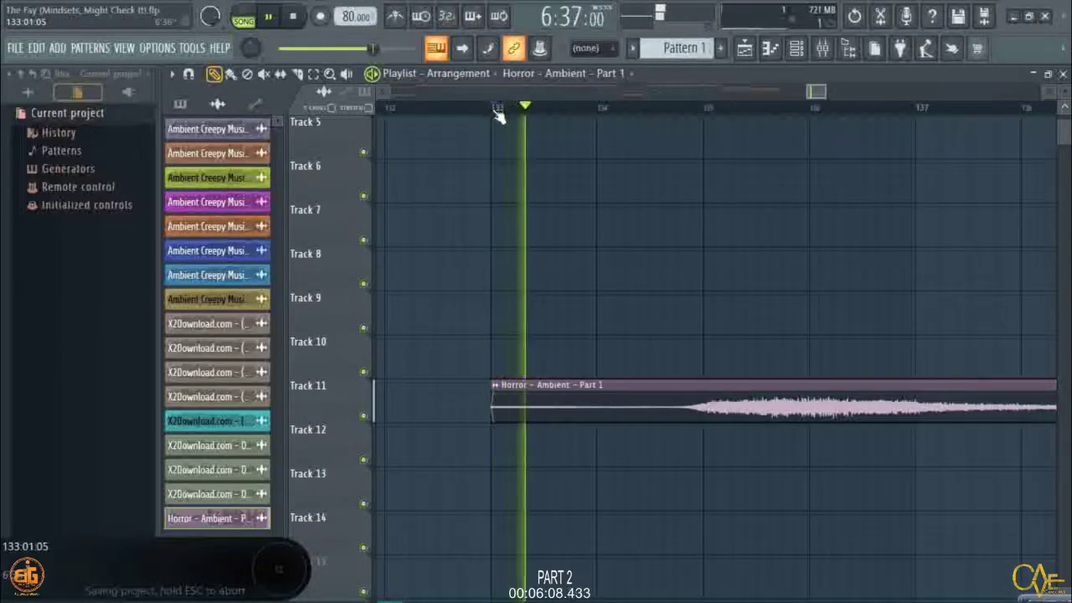
{"action": "scroll", "coordinate": [499, 120], "scroll_direction": "up", "scroll_amount": 3}
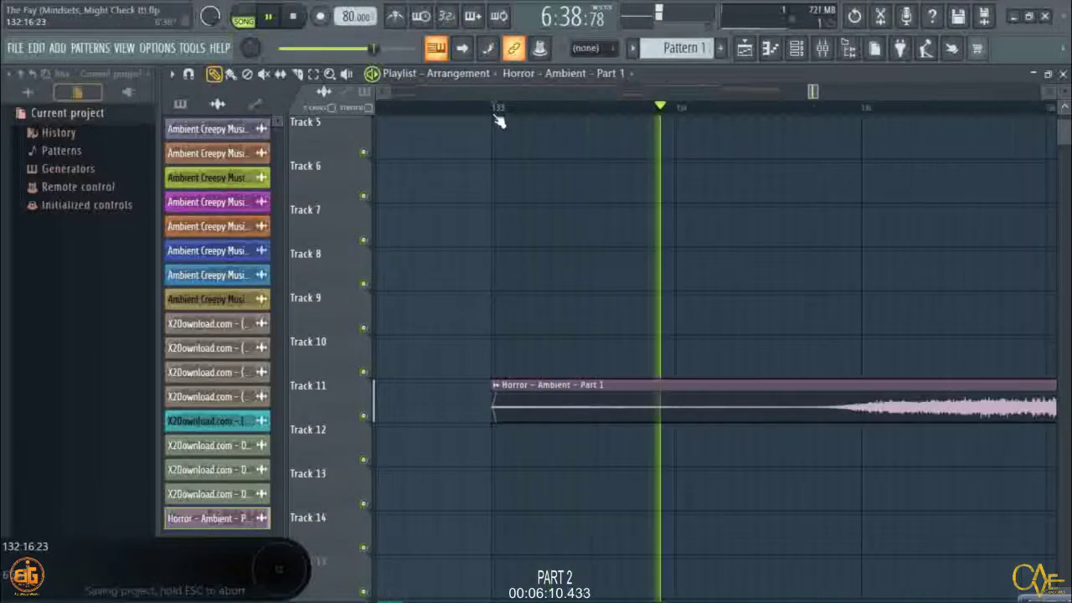
Slice the Horror - Ambient clip at about 134:14, just before its waveform swells, and delete the near-silent opening piece.
{"action": "scroll", "coordinate": [503, 117], "scroll_direction": "down", "scroll_amount": 3}
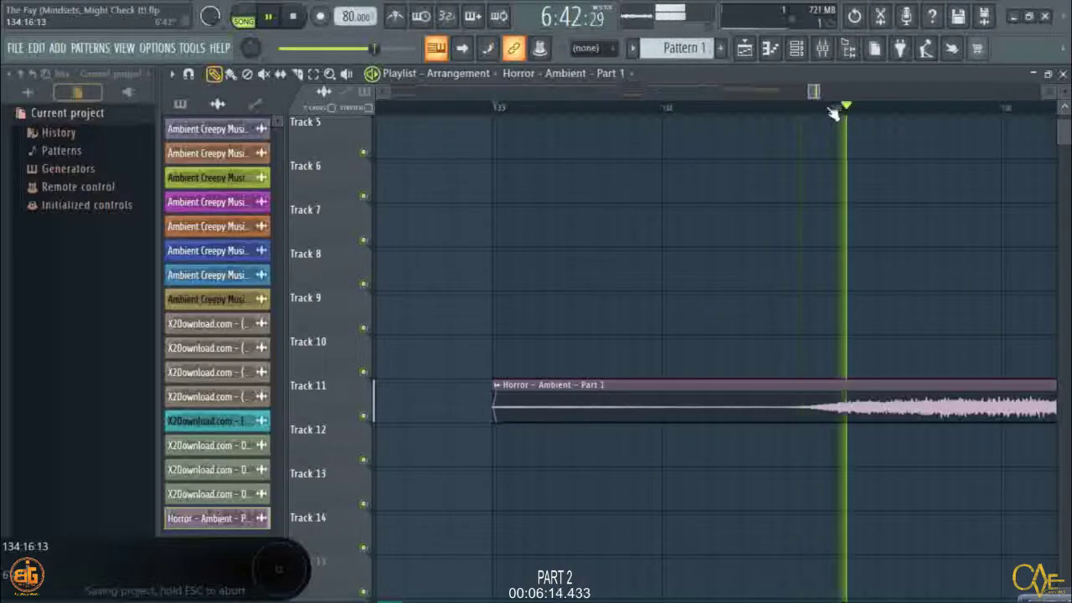
{"action": "scroll", "coordinate": [832, 113], "scroll_direction": "up", "scroll_amount": 2}
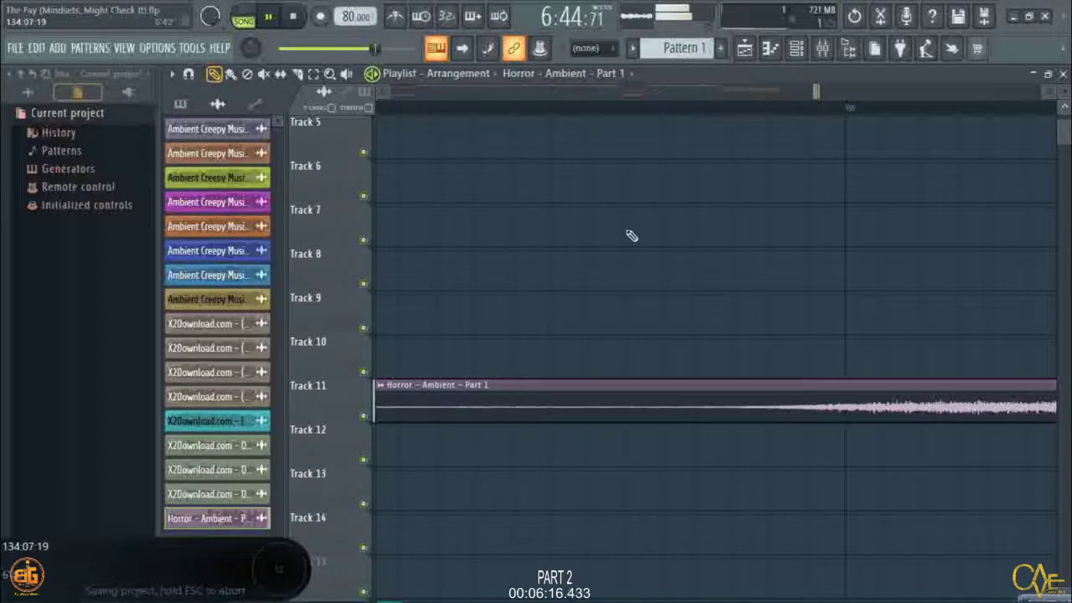
{"action": "key", "text": "c"}
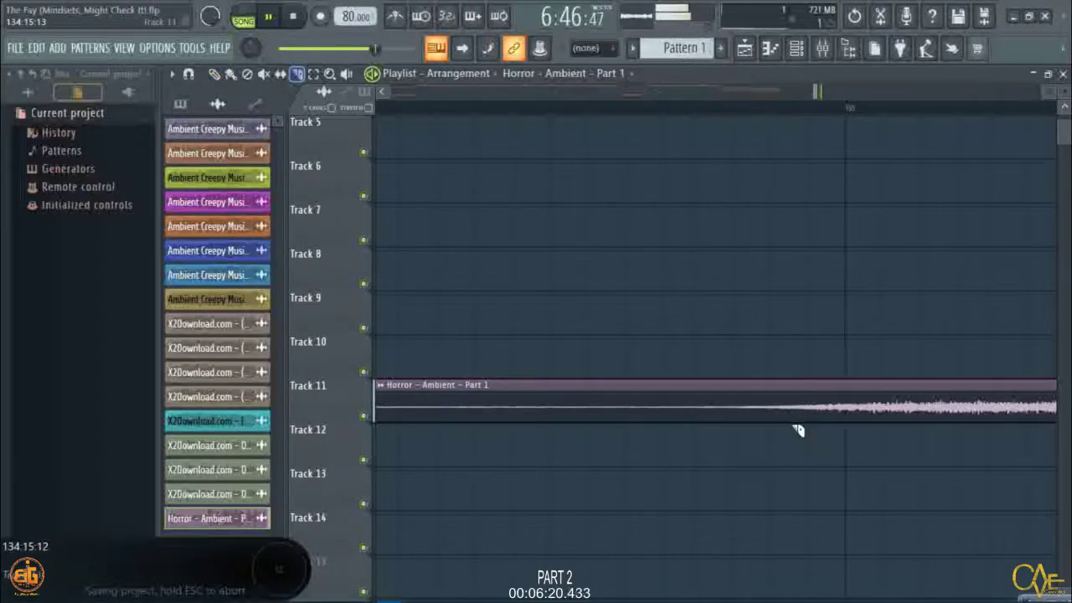
{"action": "left_click_drag", "start_coordinate": [742, 447], "coordinate": [742, 411]}
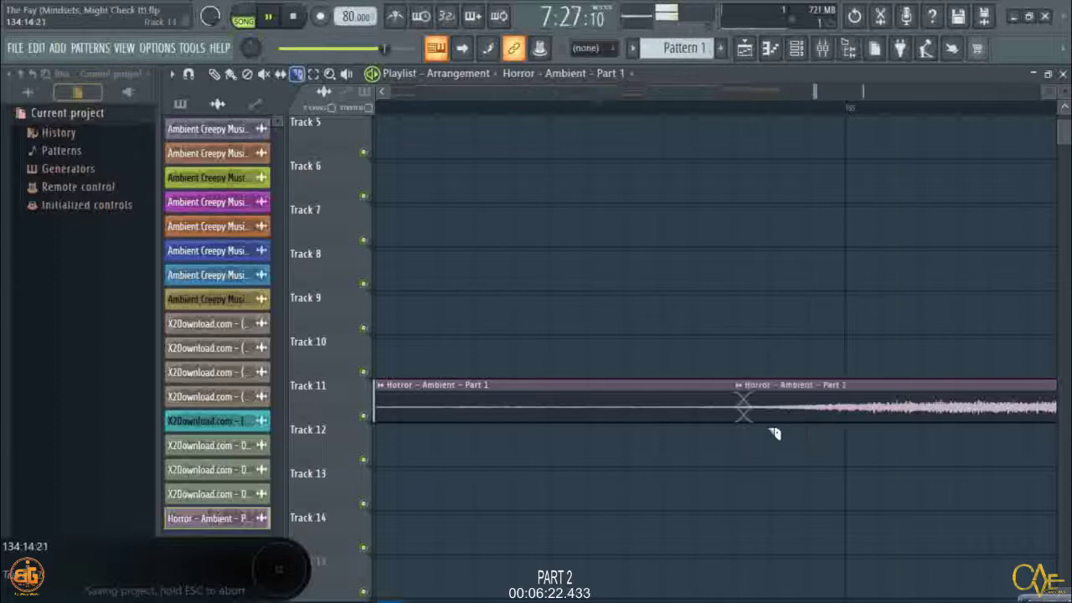
{"action": "left_click", "coordinate": [214, 74]}
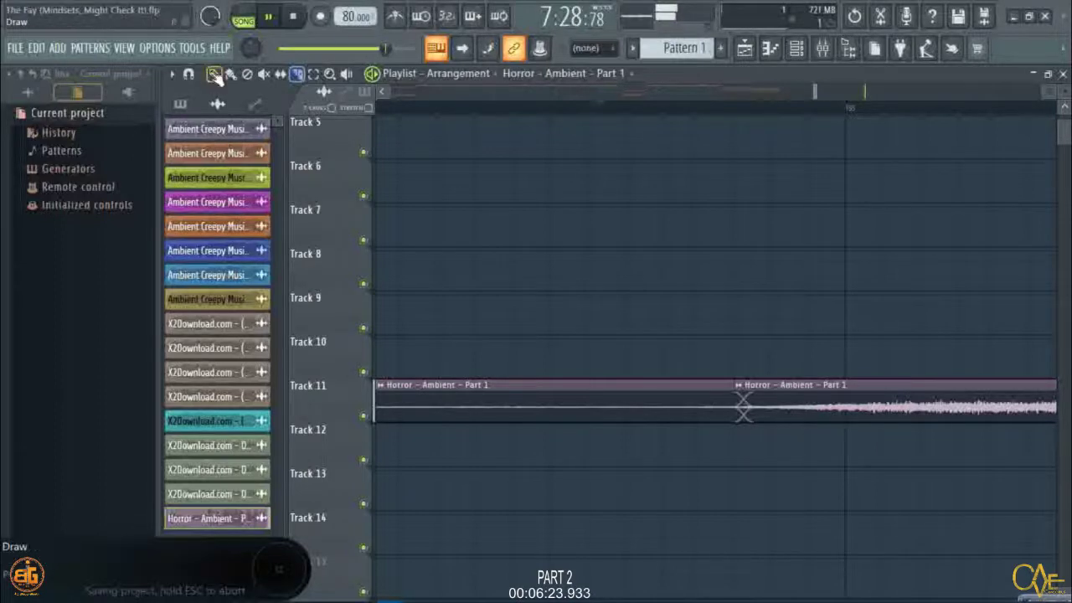
{"action": "right_click", "coordinate": [627, 410]}
Move the remaining Horror - Ambient piece so it starts exactly at bar 135.
{"action": "left_click_drag", "start_coordinate": [780, 405], "coordinate": [889, 405]}
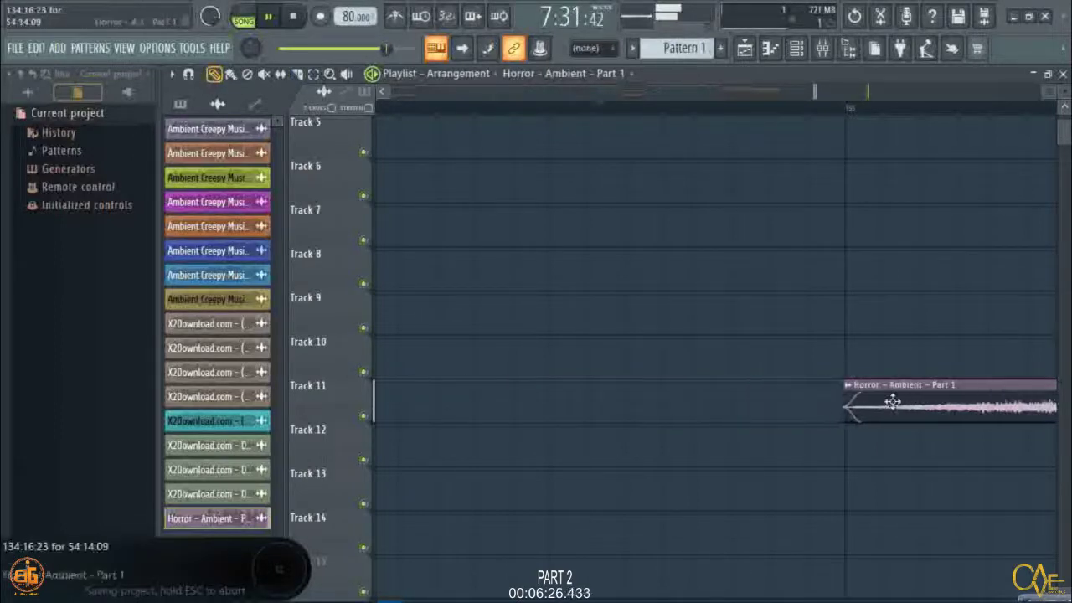
{"action": "scroll", "coordinate": [875, 110], "scroll_direction": "up", "scroll_amount": 4}
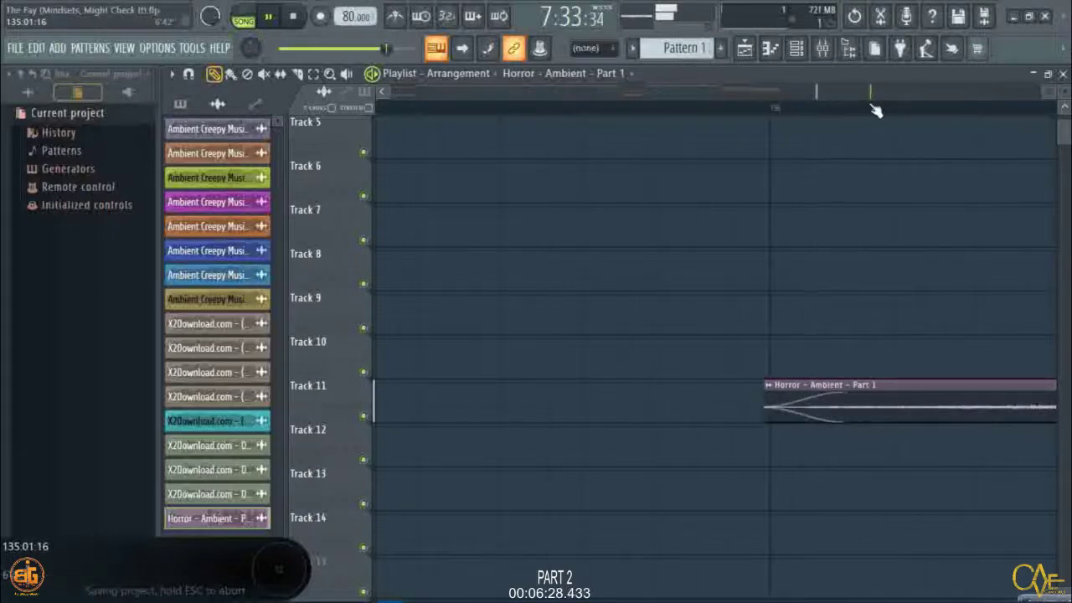
{"action": "left_click_drag", "start_coordinate": [824, 411], "coordinate": [831, 414]}
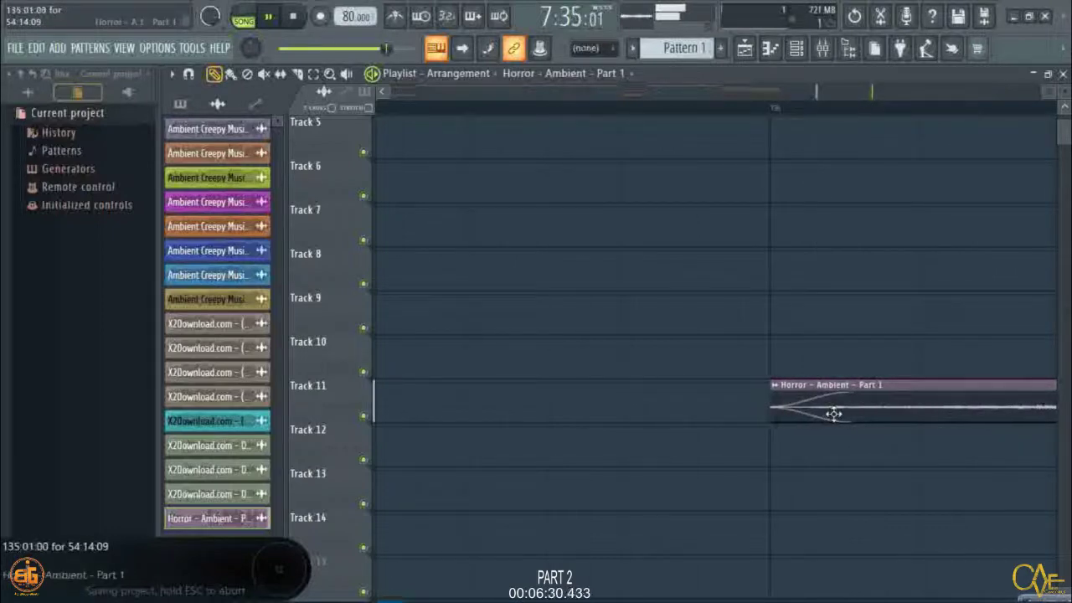
{"action": "scroll", "coordinate": [598, 115], "scroll_direction": "down", "scroll_amount": 8}
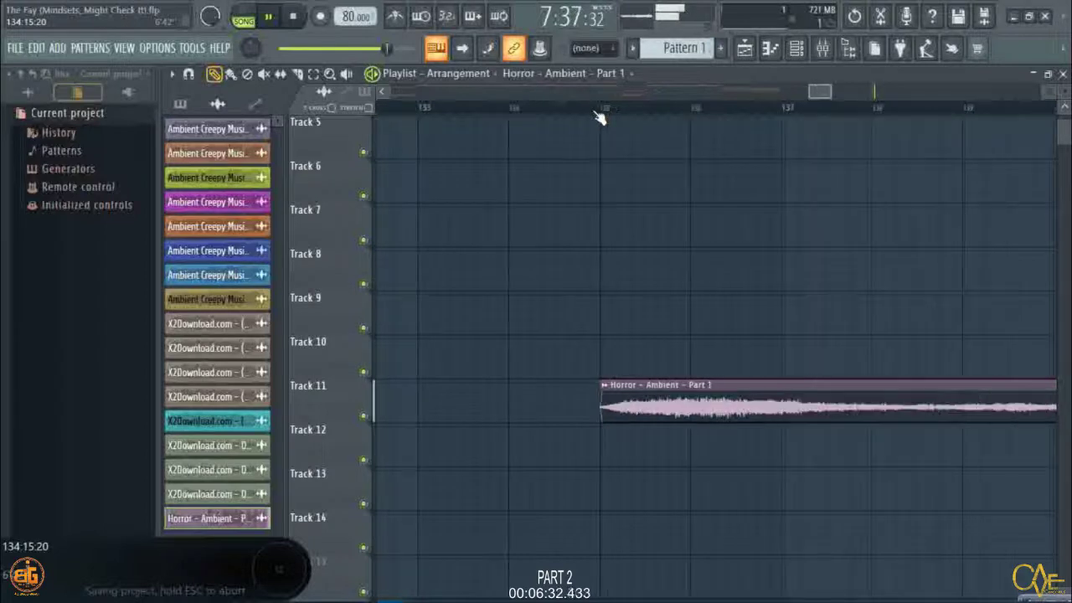
{"action": "scroll", "coordinate": [598, 117], "scroll_direction": "down", "scroll_amount": 4}
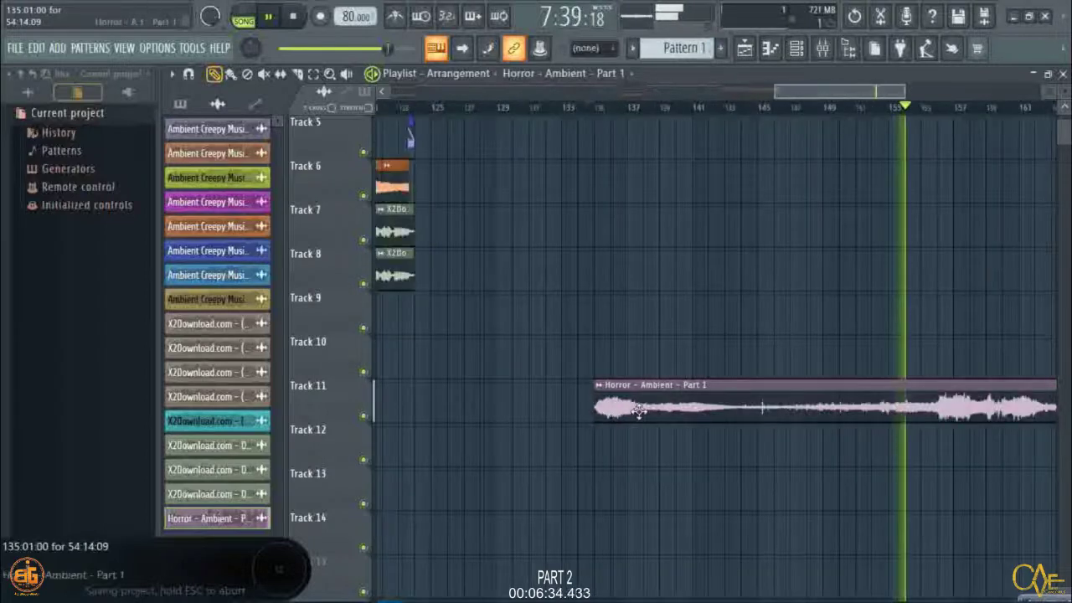
Move the trimmed Horror - Ambient clip back to start exactly at bar 133 and listen to it from just before its start.
{"action": "left_click_drag", "start_coordinate": [639, 411], "coordinate": [604, 411]}
{"action": "left_click", "coordinate": [539, 108]}
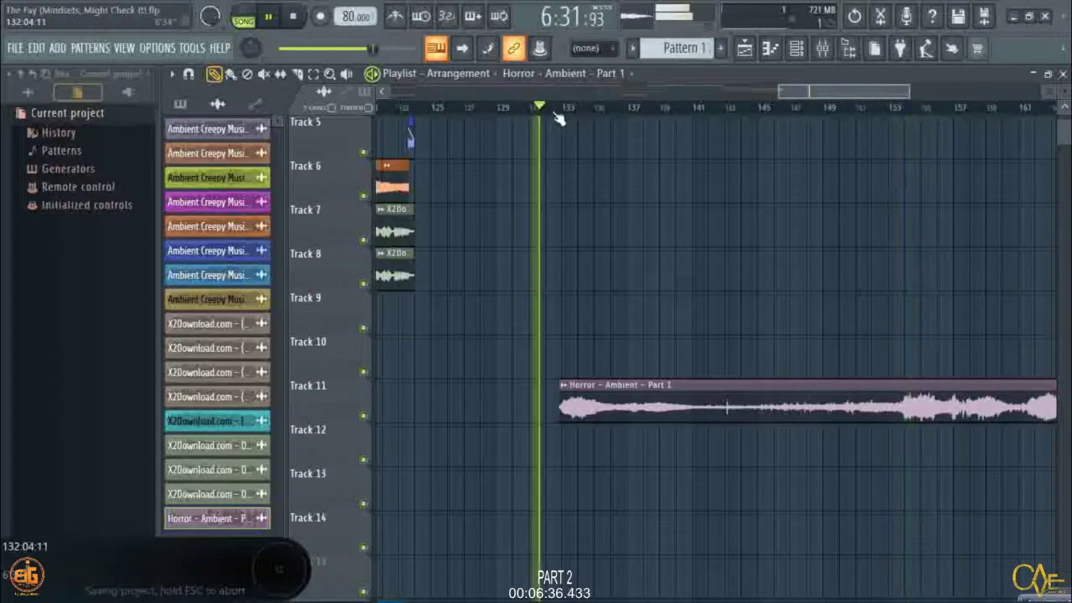
{"action": "scroll", "coordinate": [559, 115], "scroll_direction": "up", "scroll_amount": 3}
{"action": "scroll", "coordinate": [570, 117], "scroll_direction": "up", "scroll_amount": 6}
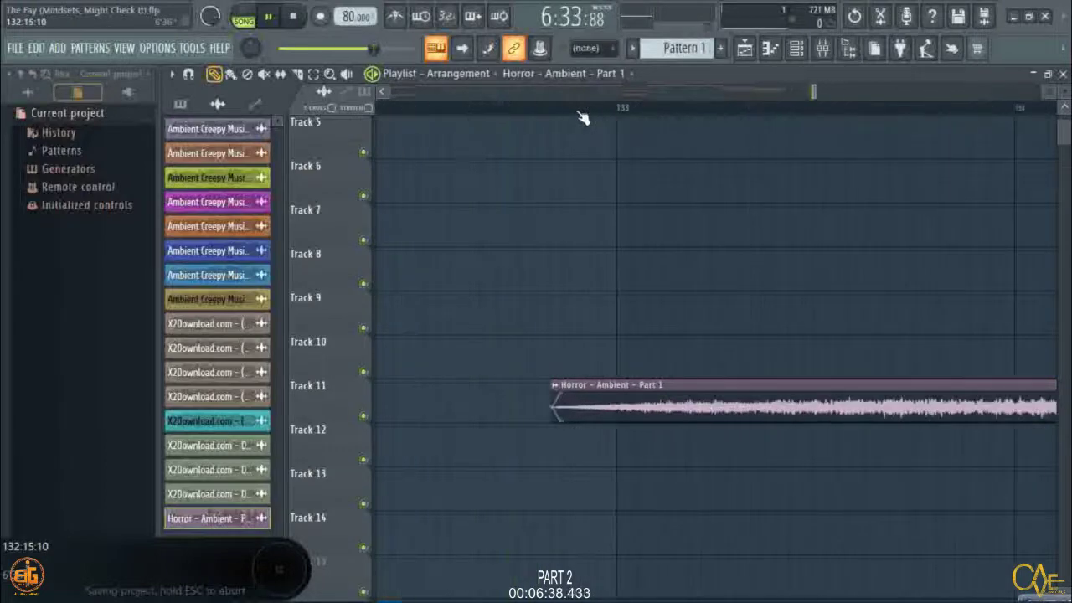
{"action": "left_click_drag", "start_coordinate": [514, 402], "coordinate": [770, 421]}
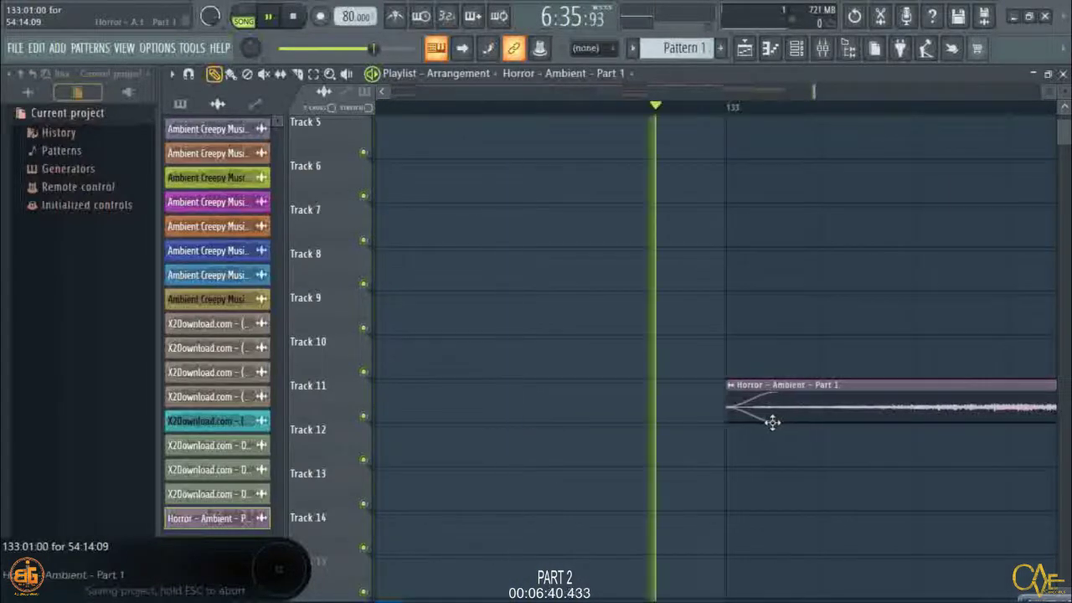
{"action": "scroll", "coordinate": [491, 114], "scroll_direction": "down", "scroll_amount": 6}
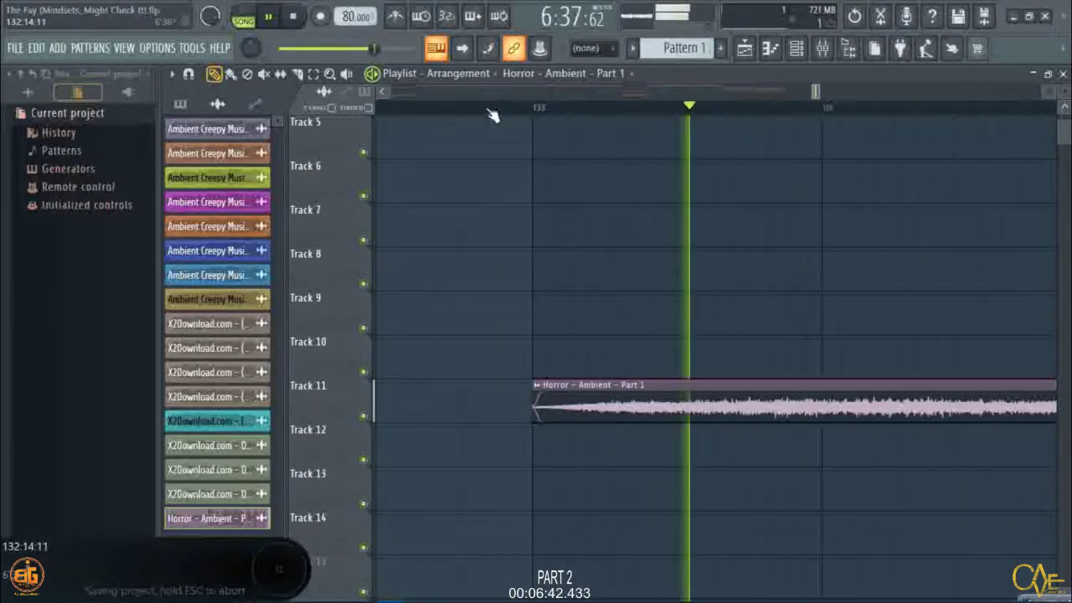
{"action": "scroll", "coordinate": [498, 109], "scroll_direction": "down", "scroll_amount": 5}
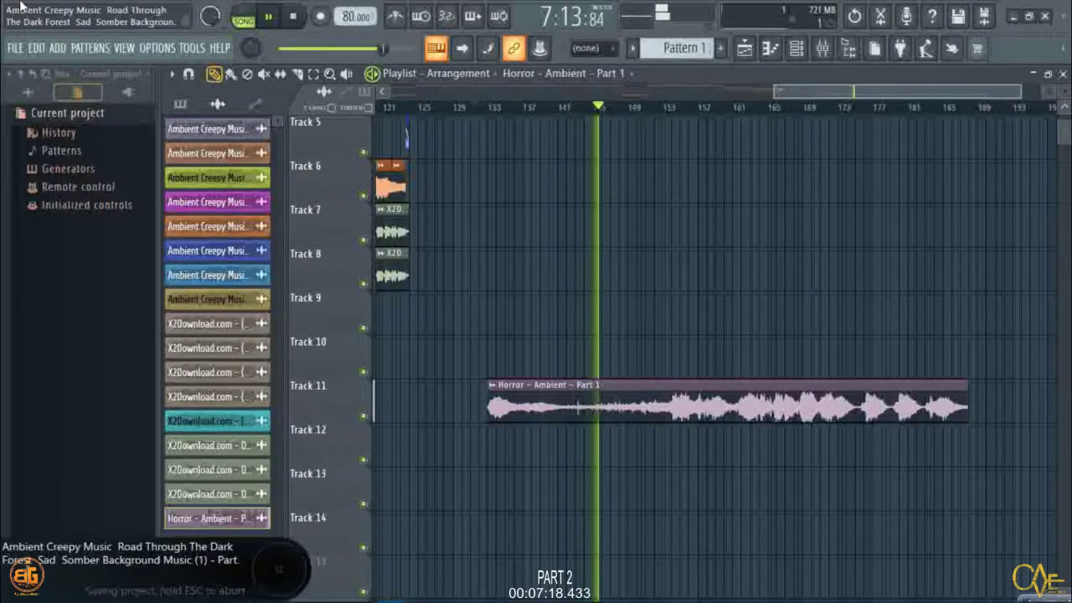
{"action": "scroll", "coordinate": [542, 112], "scroll_direction": "up", "scroll_amount": 2}
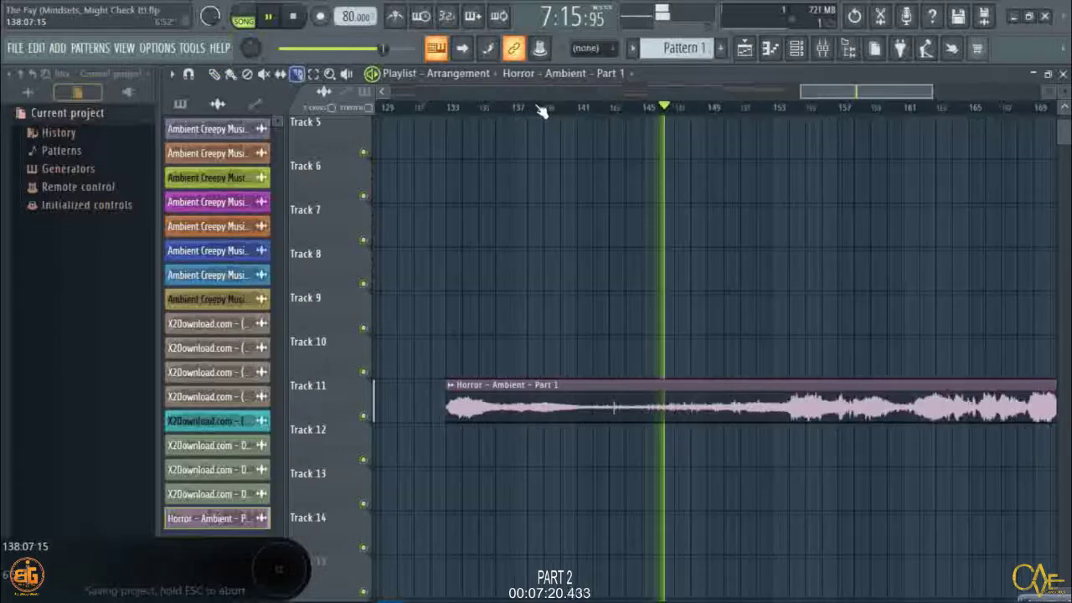
Replay the Horror - Ambient clip from just before bar 133 and slice it at bar 141.
{"action": "scroll", "coordinate": [541, 111], "scroll_direction": "up", "scroll_amount": 1}
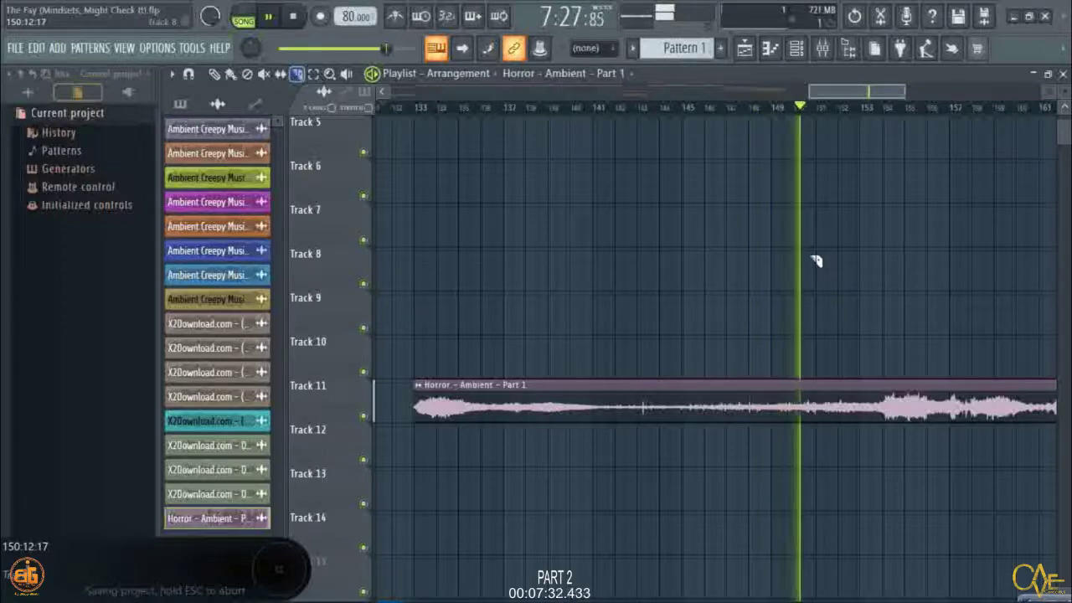
{"action": "left_click", "coordinate": [410, 108]}
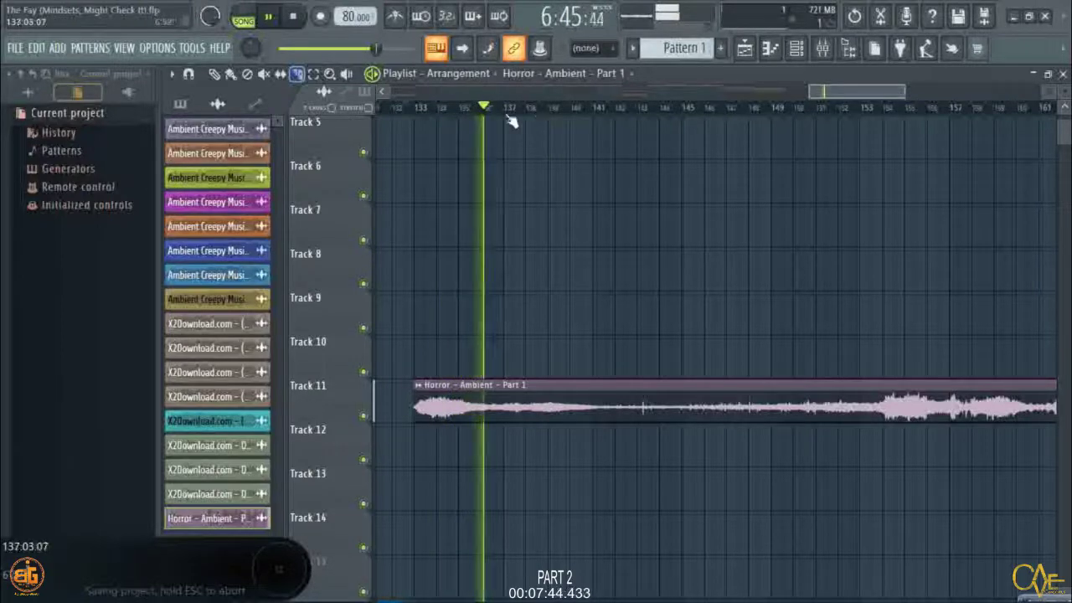
{"action": "scroll", "coordinate": [492, 107], "scroll_direction": "up", "scroll_amount": 1}
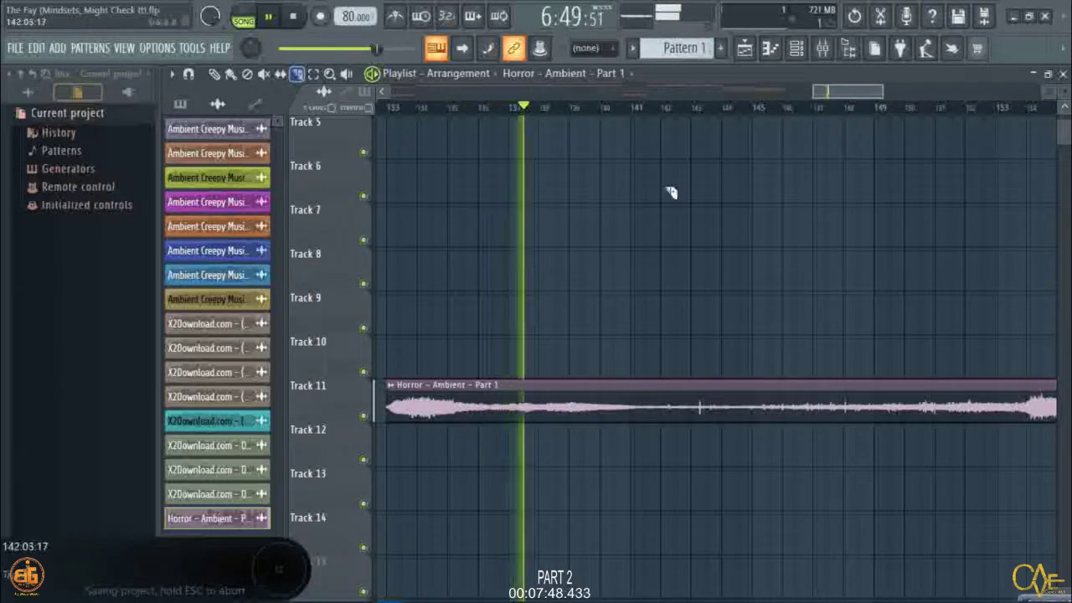
{"action": "scroll", "coordinate": [636, 124], "scroll_direction": "up", "scroll_amount": 2}
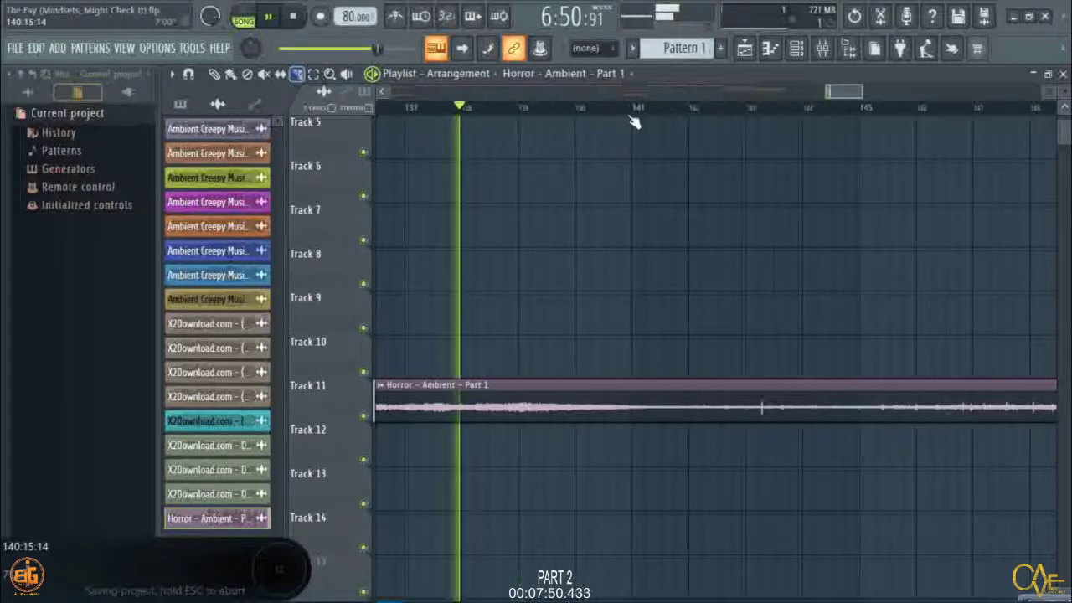
{"action": "scroll", "coordinate": [638, 116], "scroll_direction": "up", "scroll_amount": 4}
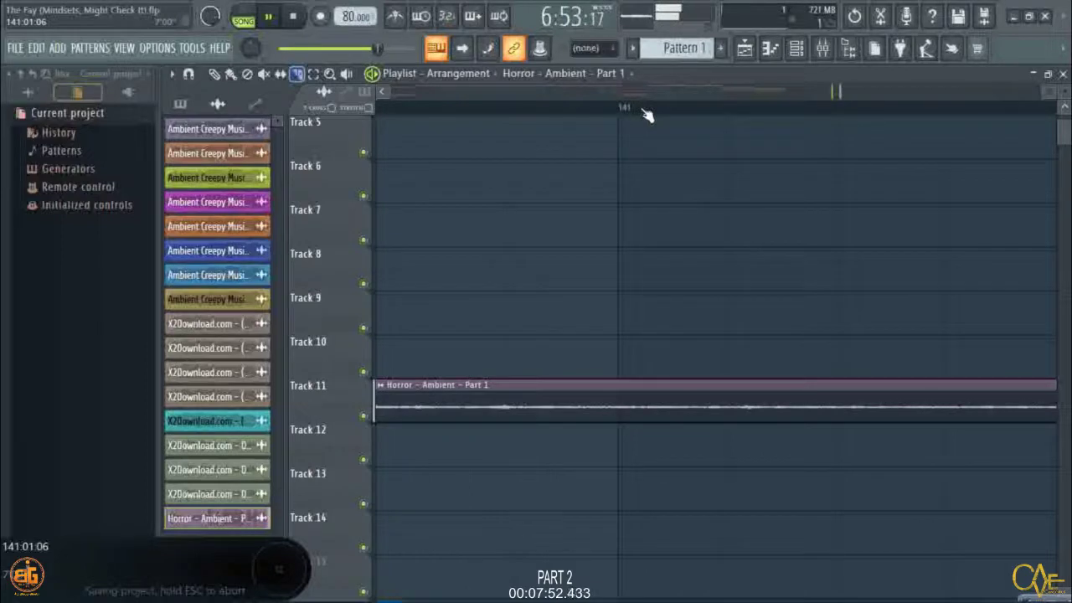
{"action": "scroll", "coordinate": [646, 115], "scroll_direction": "down", "scroll_amount": 5}
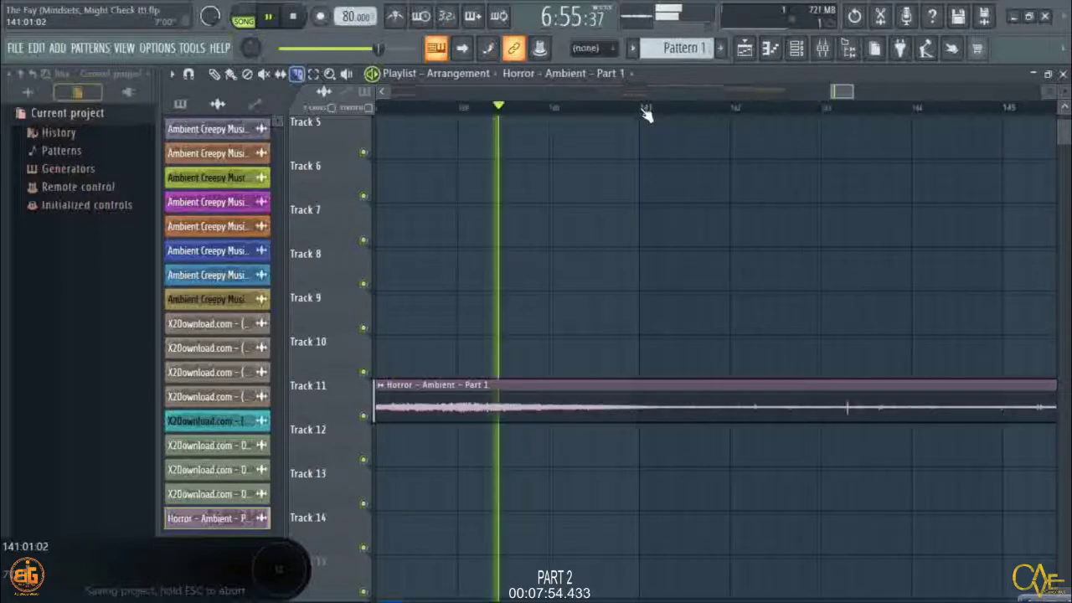
{"action": "scroll", "coordinate": [643, 115], "scroll_direction": "down", "scroll_amount": 3}
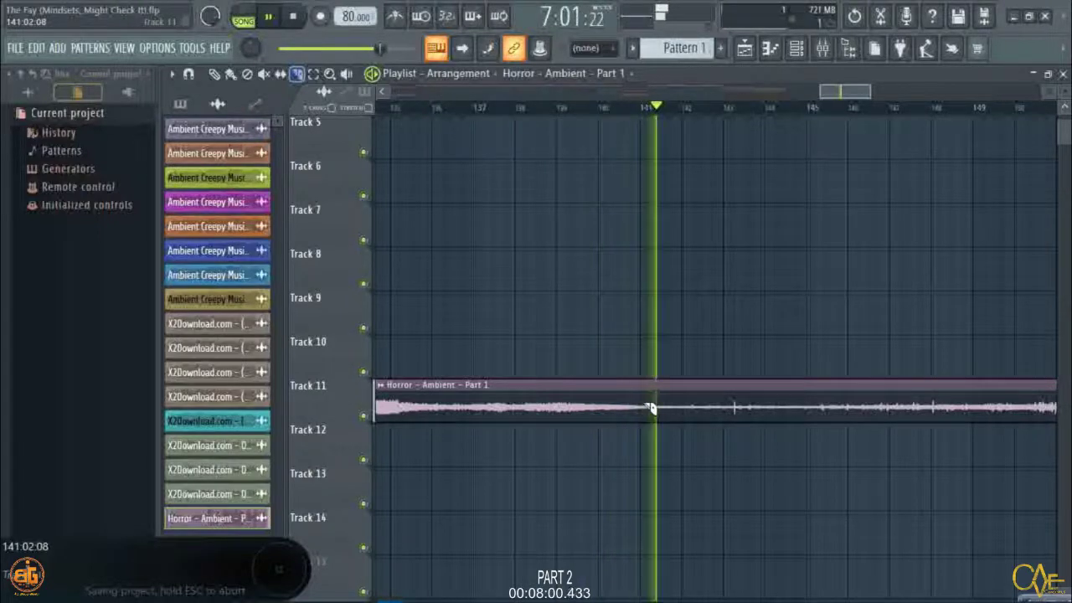
{"action": "scroll", "coordinate": [646, 115], "scroll_direction": "down", "scroll_amount": 2}
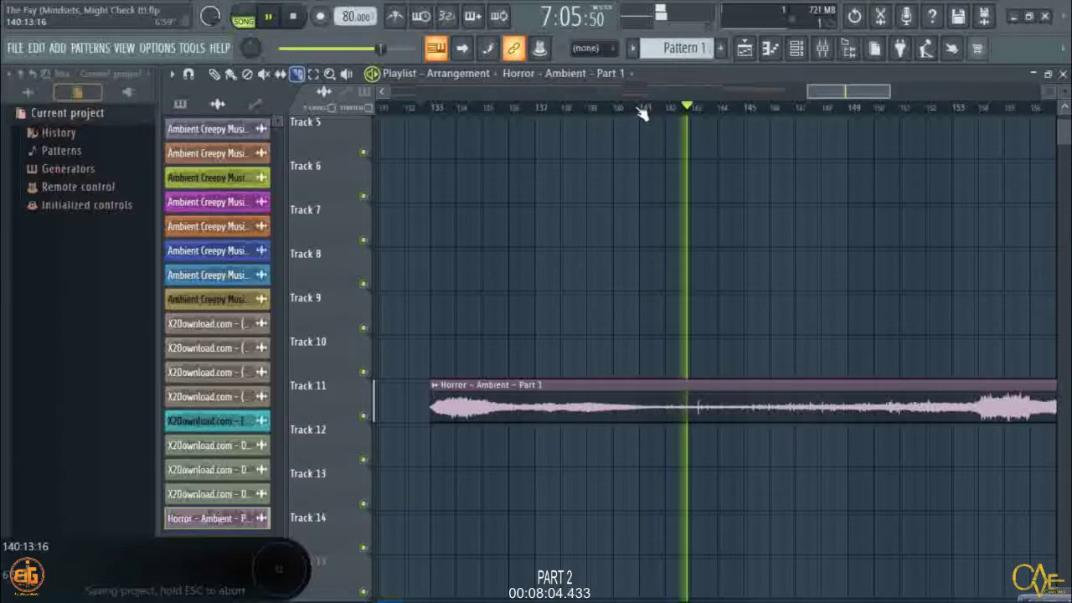
{"action": "scroll", "coordinate": [645, 114], "scroll_direction": "up", "scroll_amount": 1}
{"action": "scroll", "coordinate": [646, 113], "scroll_direction": "up", "scroll_amount": 5}
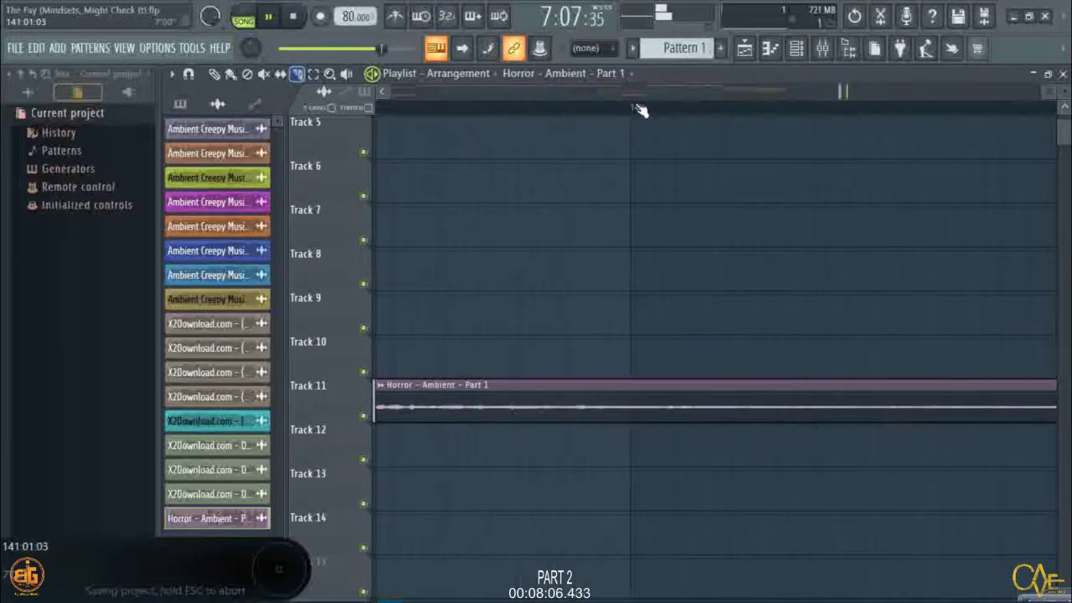
{"action": "left_click_drag", "start_coordinate": [629, 352], "coordinate": [627, 438]}
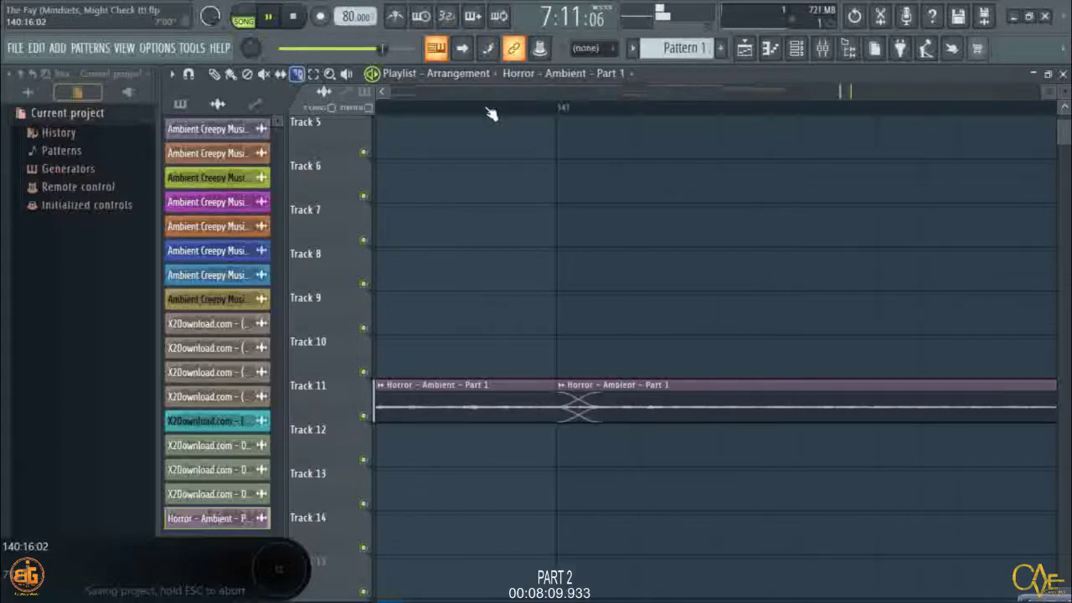
Listen to the Horror - Ambient clip from about bar 151, replaying the build-up around bar 153 to examine where its waveform swells.
{"action": "scroll", "coordinate": [492, 114], "scroll_direction": "down", "scroll_amount": 2}
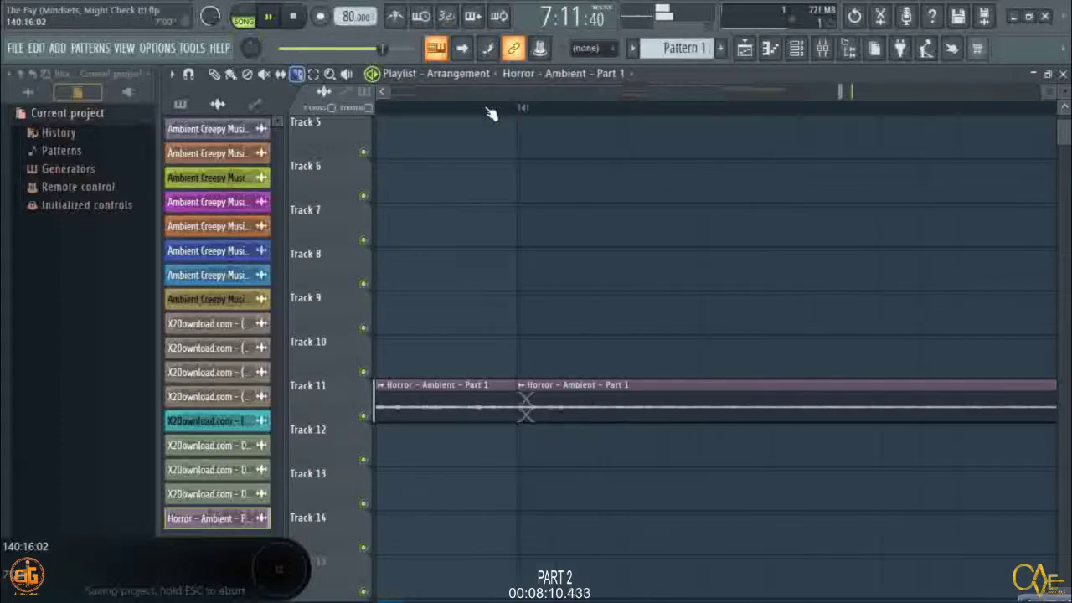
{"action": "scroll", "coordinate": [492, 114], "scroll_direction": "down", "scroll_amount": 3}
{"action": "scroll", "coordinate": [492, 114], "scroll_direction": "down", "scroll_amount": 3}
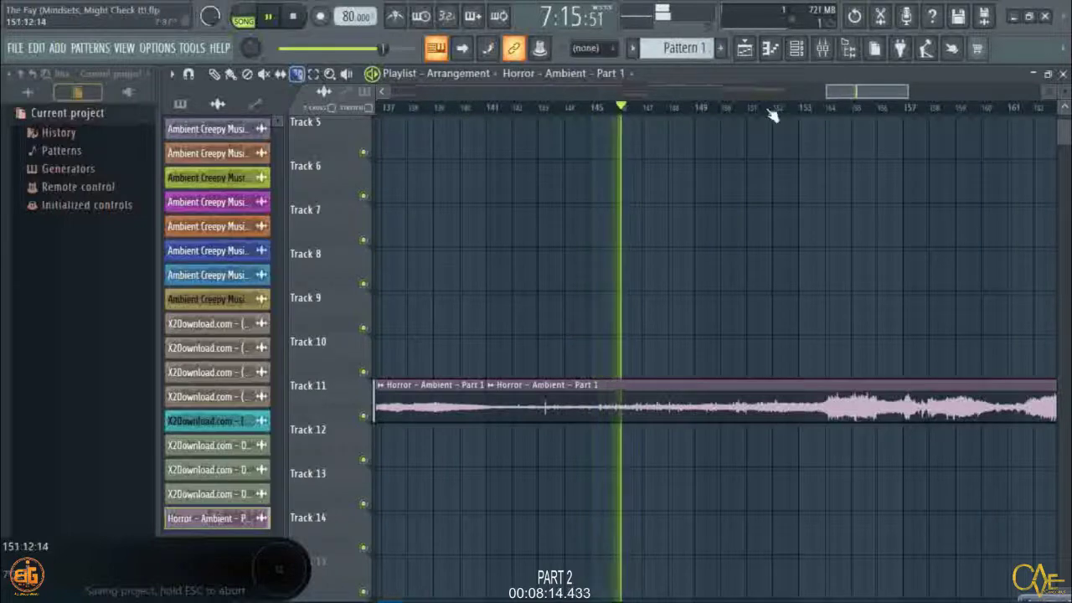
{"action": "left_click", "coordinate": [760, 109]}
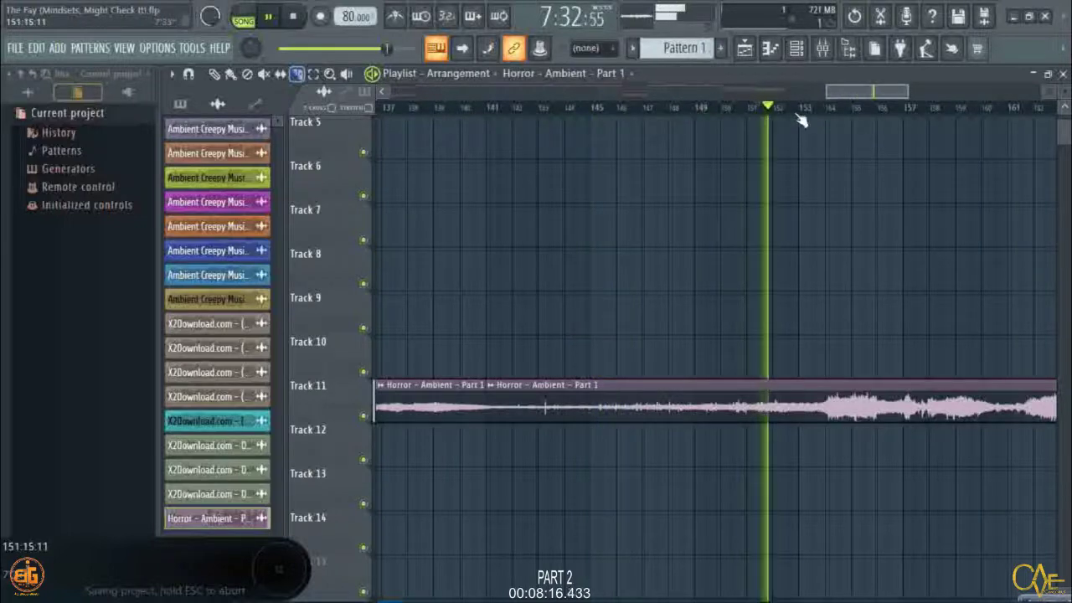
{"action": "scroll", "coordinate": [804, 120], "scroll_direction": "up", "scroll_amount": 4}
{"action": "scroll", "coordinate": [819, 242], "scroll_direction": "down", "scroll_amount": 4}
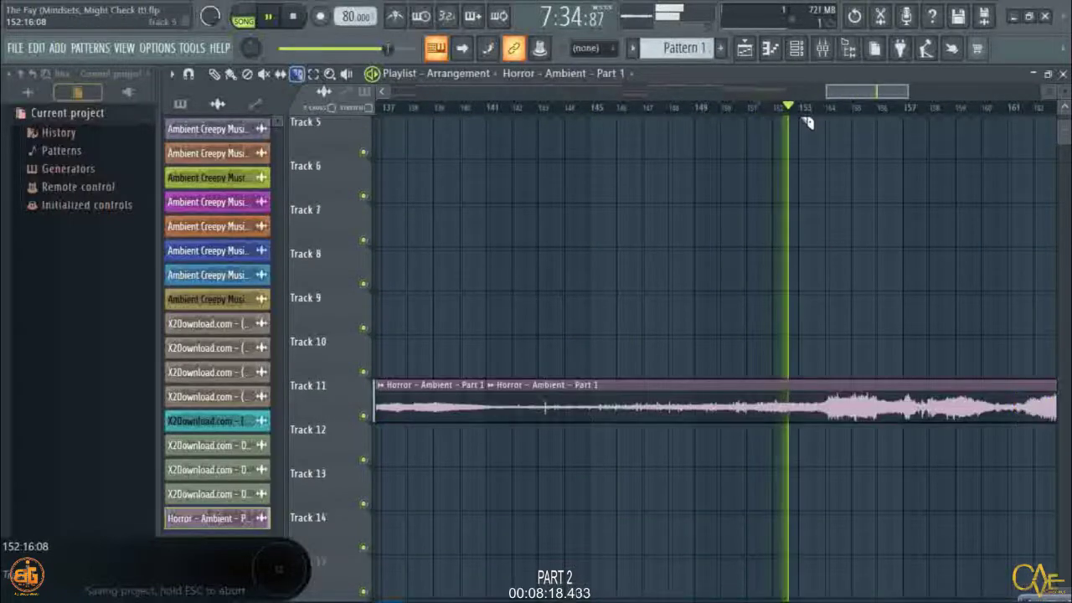
{"action": "scroll", "coordinate": [806, 123], "scroll_direction": "up", "scroll_amount": 5}
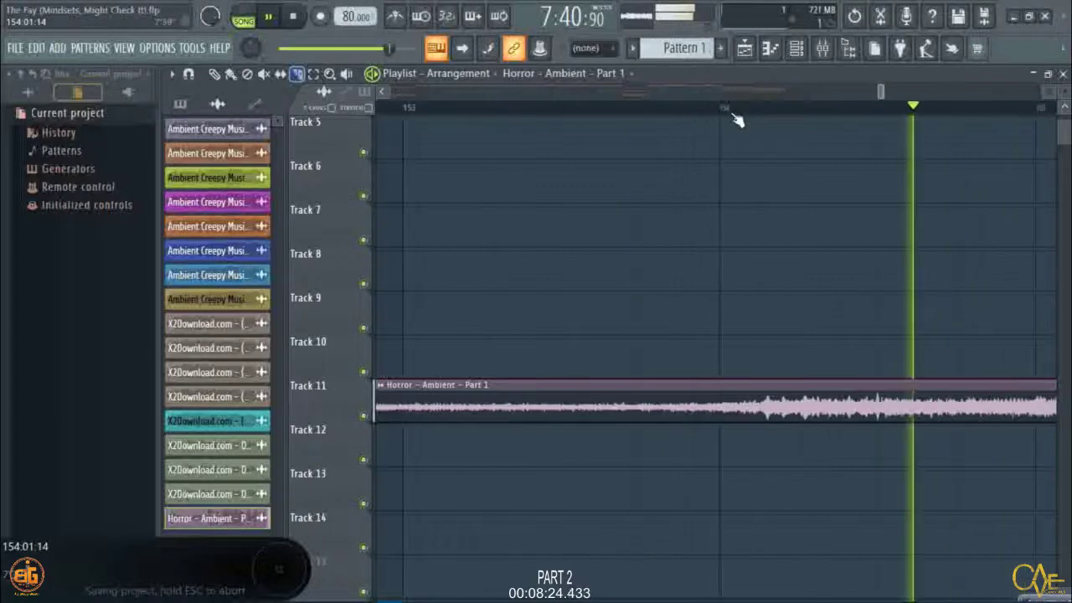
{"action": "scroll", "coordinate": [731, 114], "scroll_direction": "down", "scroll_amount": 1}
{"action": "left_click", "coordinate": [529, 110]}
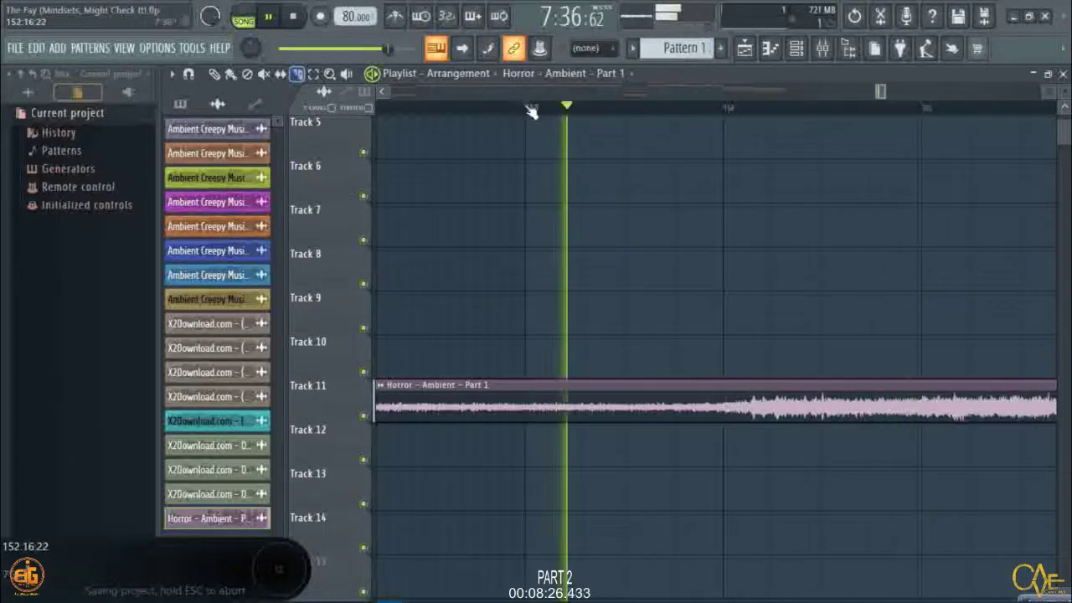
{"action": "scroll", "coordinate": [646, 112], "scroll_direction": "up", "scroll_amount": 1}
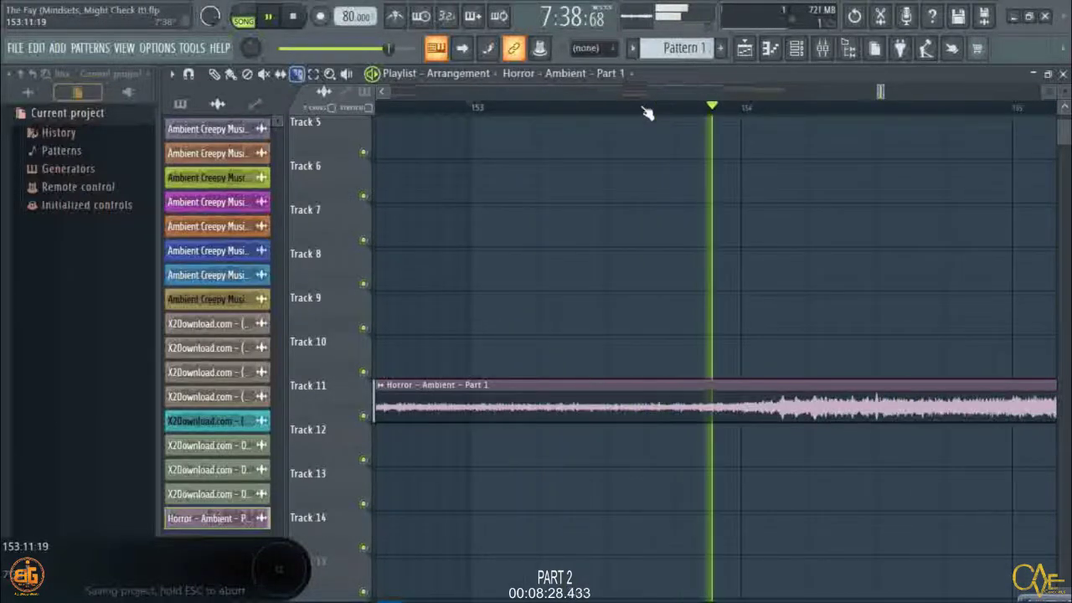
{"action": "scroll", "coordinate": [647, 111], "scroll_direction": "down", "scroll_amount": 8}
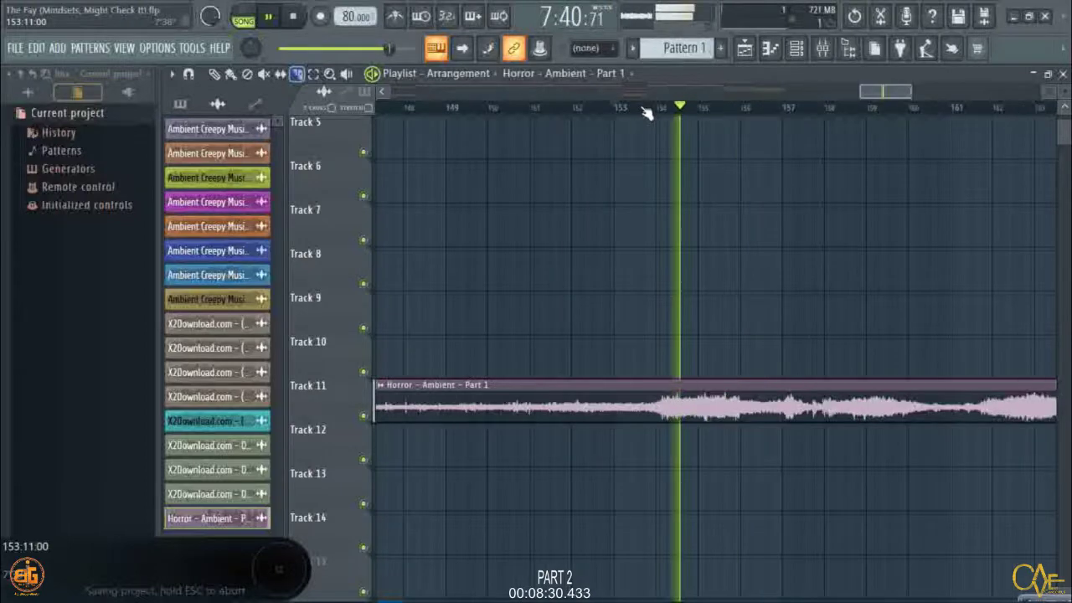
Replay the Horror - Ambient clip from about bar 139 to check playback across the cut at bar 141.
{"action": "scroll", "coordinate": [647, 111], "scroll_direction": "down", "scroll_amount": 3}
{"action": "left_click", "coordinate": [499, 107]}
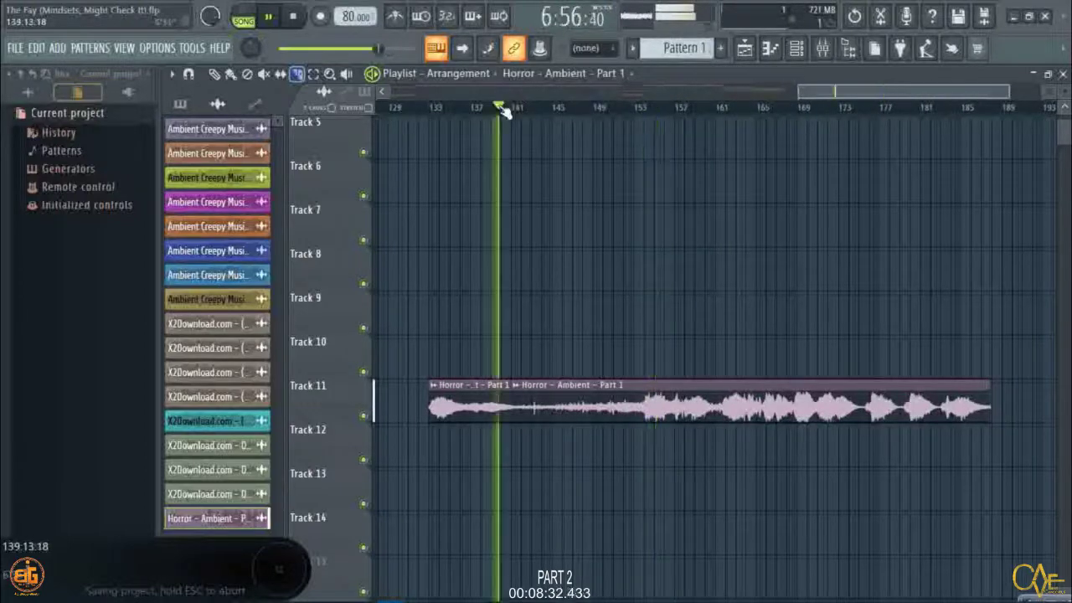
{"action": "scroll", "coordinate": [519, 111], "scroll_direction": "up", "scroll_amount": 1}
{"action": "scroll", "coordinate": [520, 110], "scroll_direction": "up", "scroll_amount": 1}
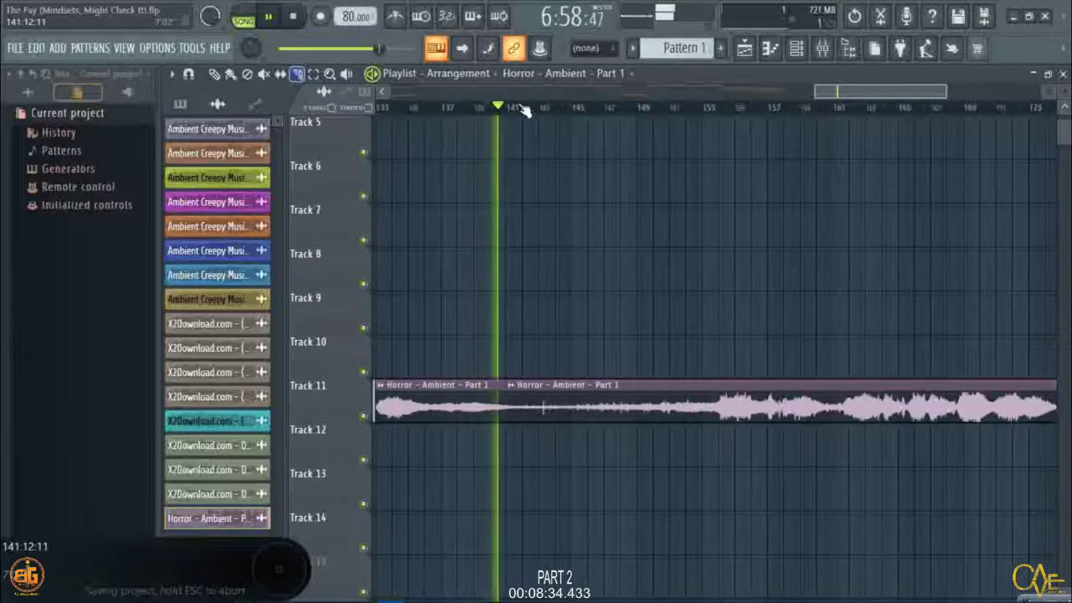
{"action": "scroll", "coordinate": [518, 110], "scroll_direction": "up", "scroll_amount": 1}
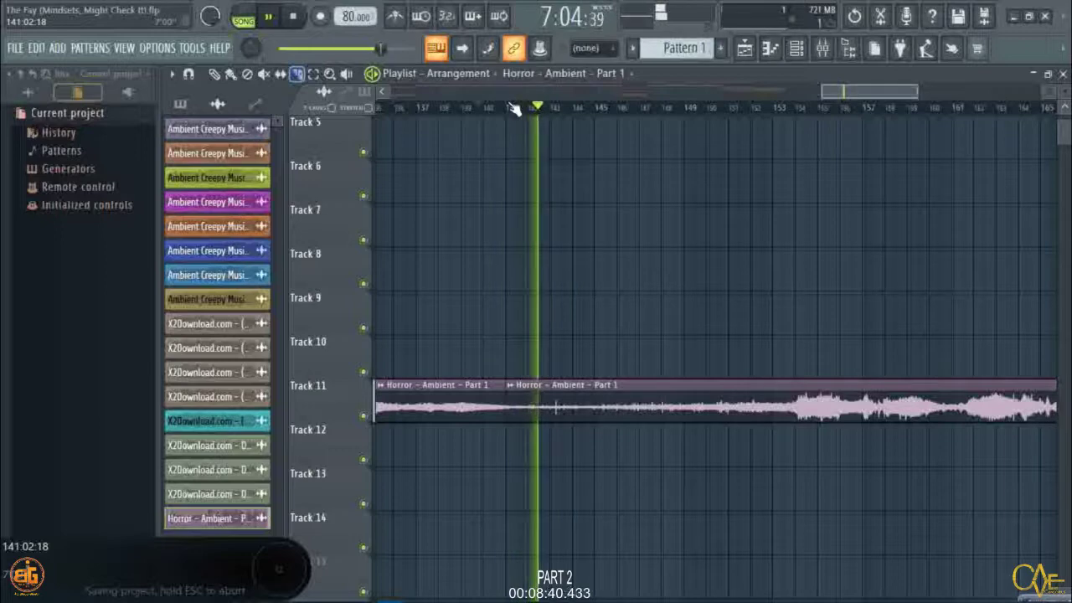
Listen to the Horror - Ambient clip from about 150:12 and slice it at about 153:09, just before the waveform swells.
{"action": "left_click", "coordinate": [660, 109]}
{"action": "left_click", "coordinate": [724, 109]}
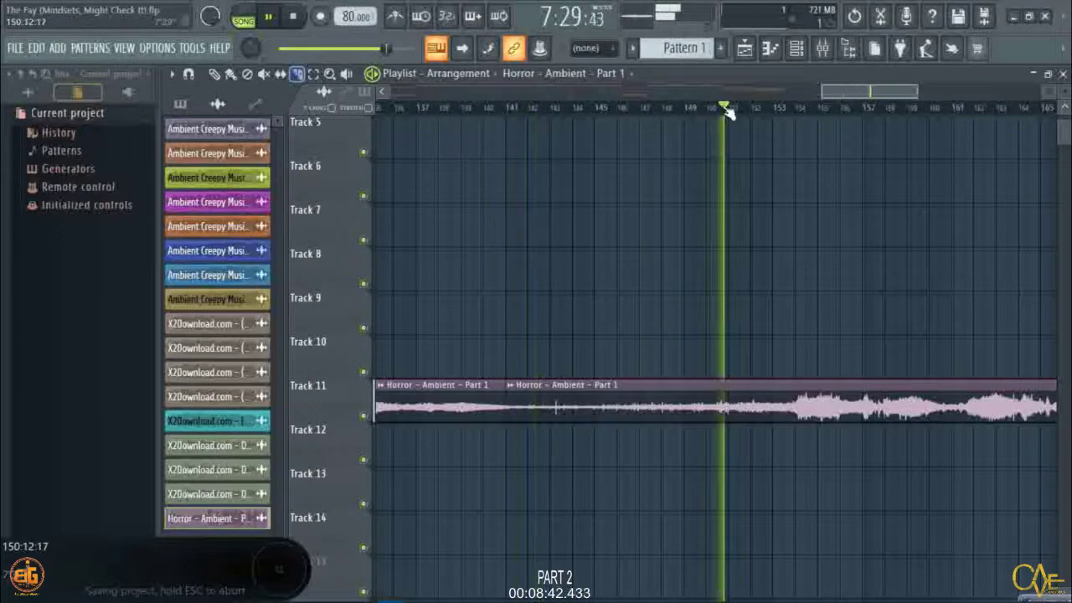
{"action": "scroll", "coordinate": [734, 109], "scroll_direction": "up", "scroll_amount": 3}
{"action": "scroll", "coordinate": [812, 113], "scroll_direction": "up", "scroll_amount": 4}
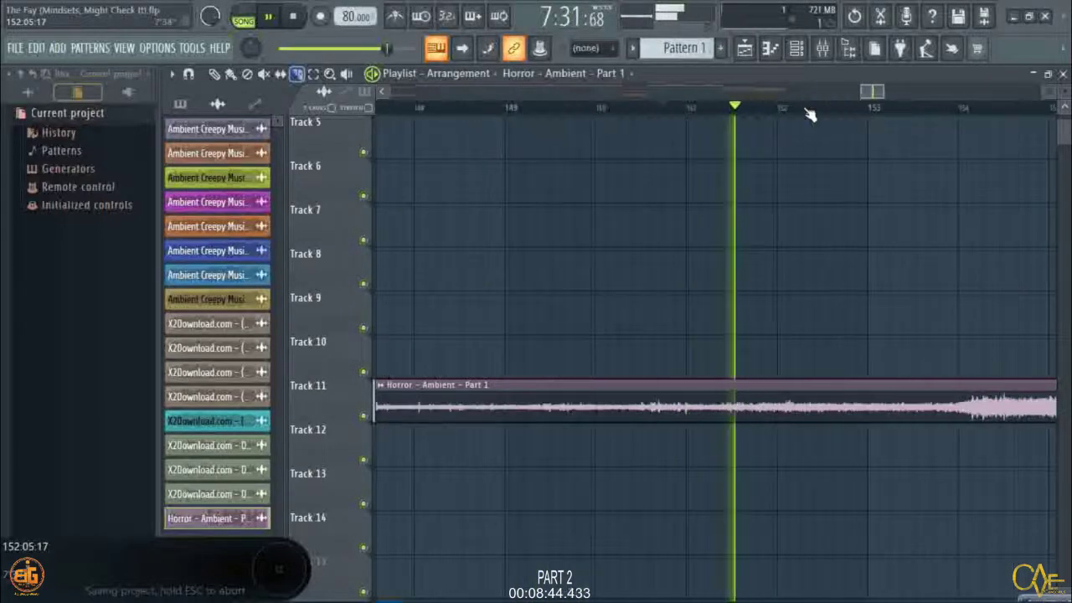
{"action": "scroll", "coordinate": [820, 117], "scroll_direction": "up", "scroll_amount": 2}
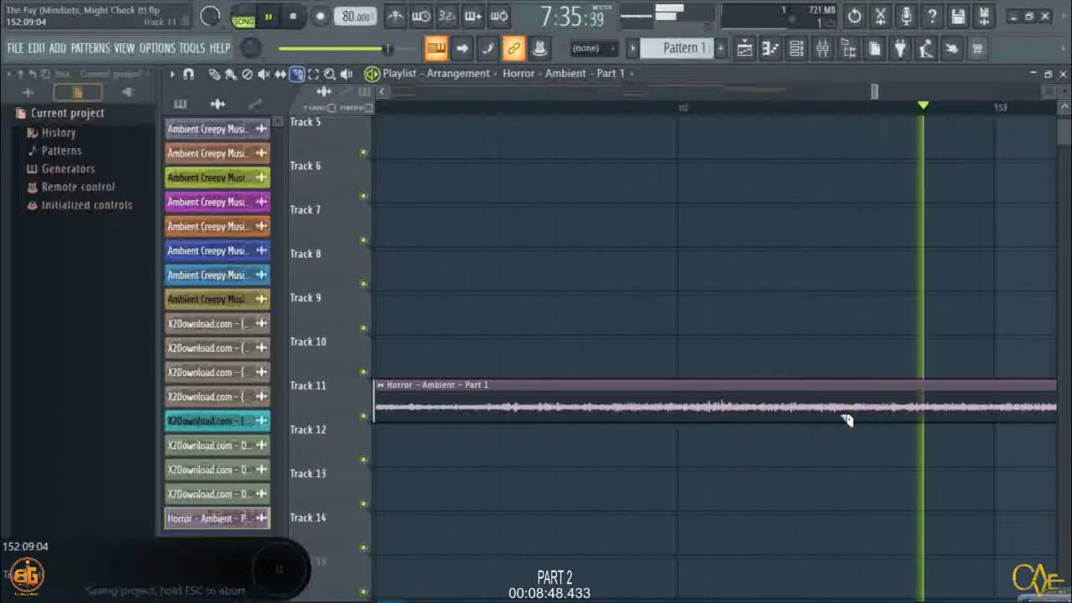
{"action": "scroll", "coordinate": [544, 110], "scroll_direction": "down", "scroll_amount": 2}
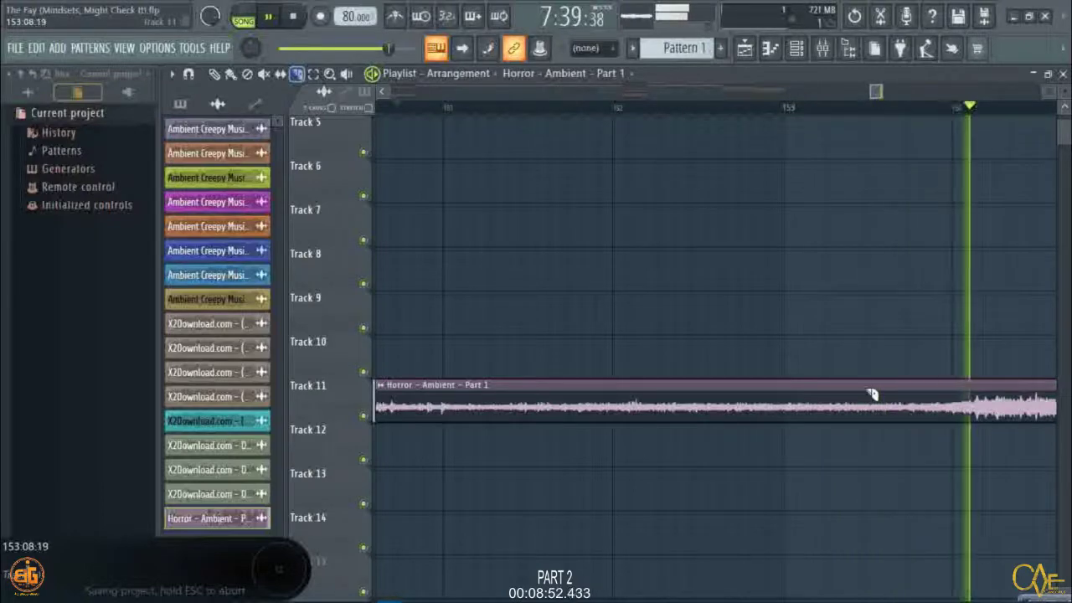
{"action": "left_click_drag", "start_coordinate": [875, 108], "coordinate": [900, 111]}
{"action": "scroll", "coordinate": [896, 111], "scroll_direction": "up", "scroll_amount": 3}
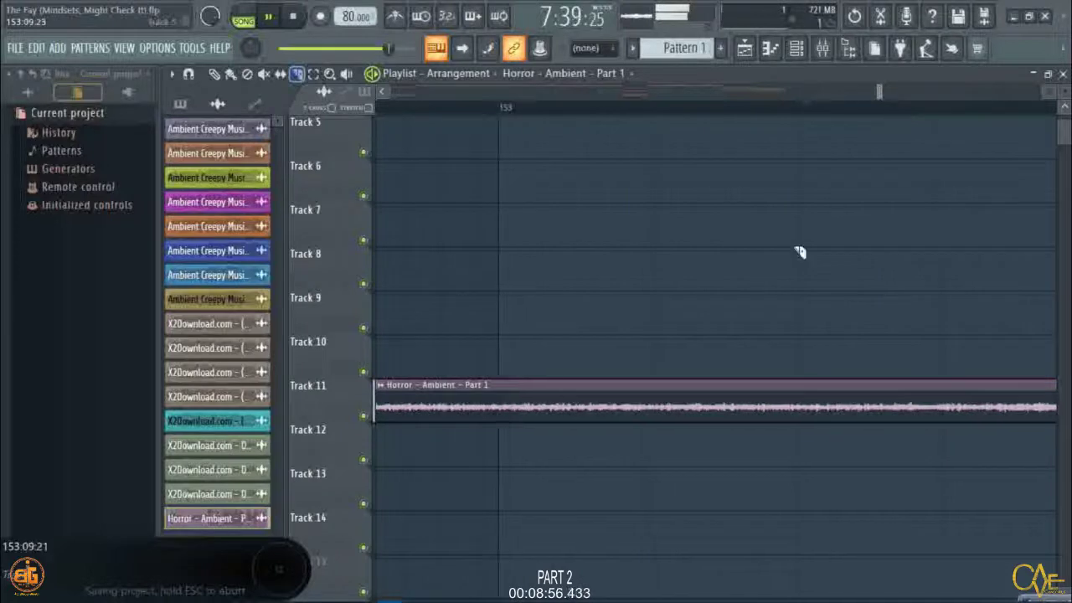
{"action": "left_click_drag", "start_coordinate": [801, 393], "coordinate": [802, 432]}
Replay the swelling section from about bar 155, slice the Horror - Ambient clip at bar 157 and listen on past the cut.
{"action": "scroll", "coordinate": [588, 113], "scroll_direction": "down", "scroll_amount": 2}
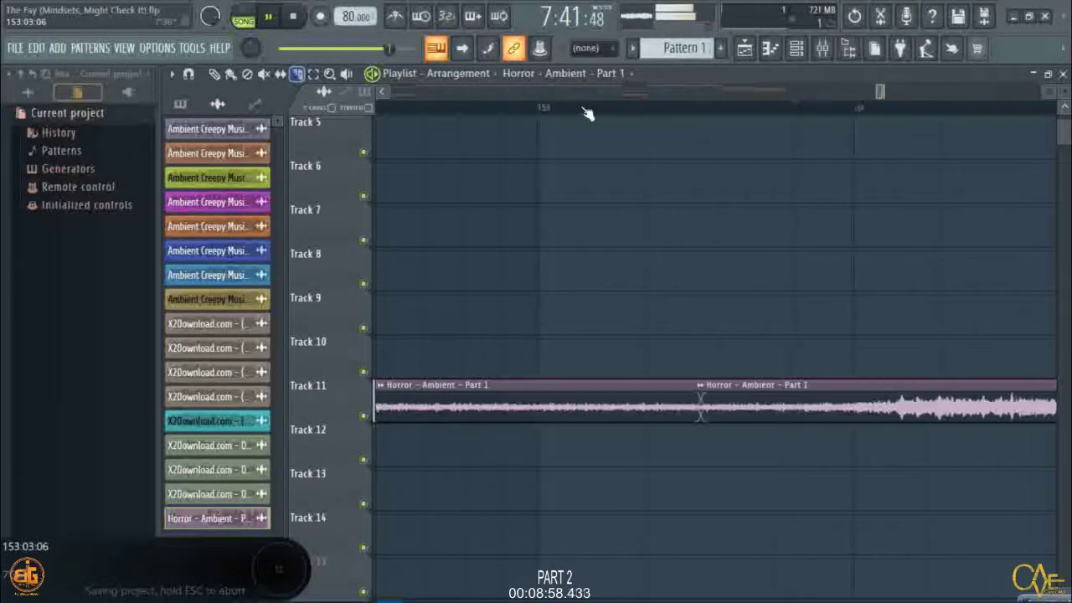
{"action": "scroll", "coordinate": [588, 113], "scroll_direction": "down", "scroll_amount": 3}
{"action": "scroll", "coordinate": [588, 113], "scroll_direction": "down", "scroll_amount": 1}
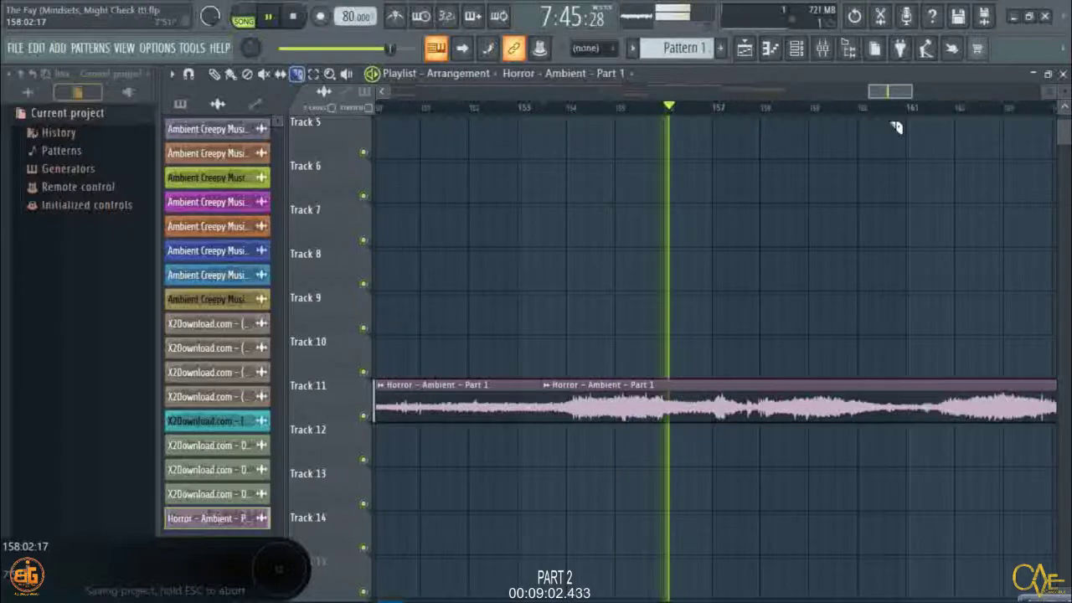
{"action": "scroll", "coordinate": [916, 118], "scroll_direction": "up", "scroll_amount": 2}
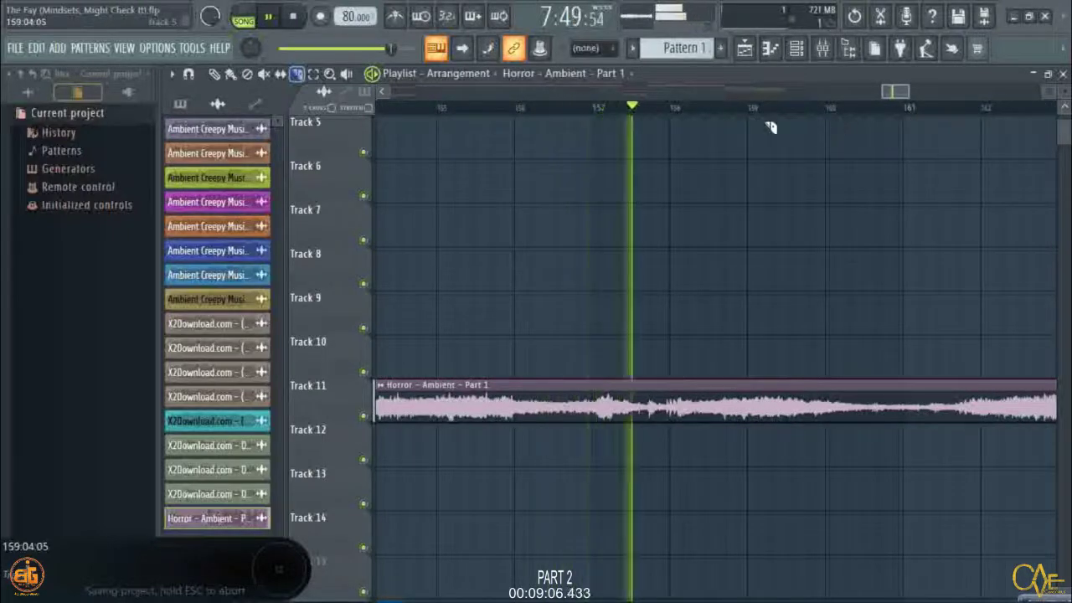
{"action": "left_click", "coordinate": [433, 107]}
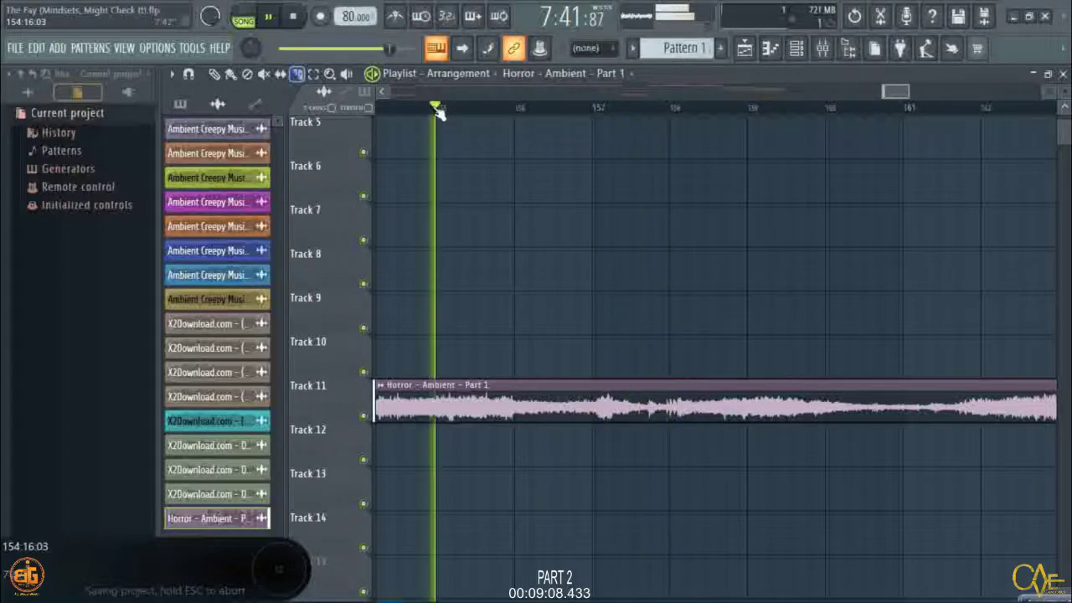
{"action": "scroll", "coordinate": [598, 112], "scroll_direction": "up", "scroll_amount": 4}
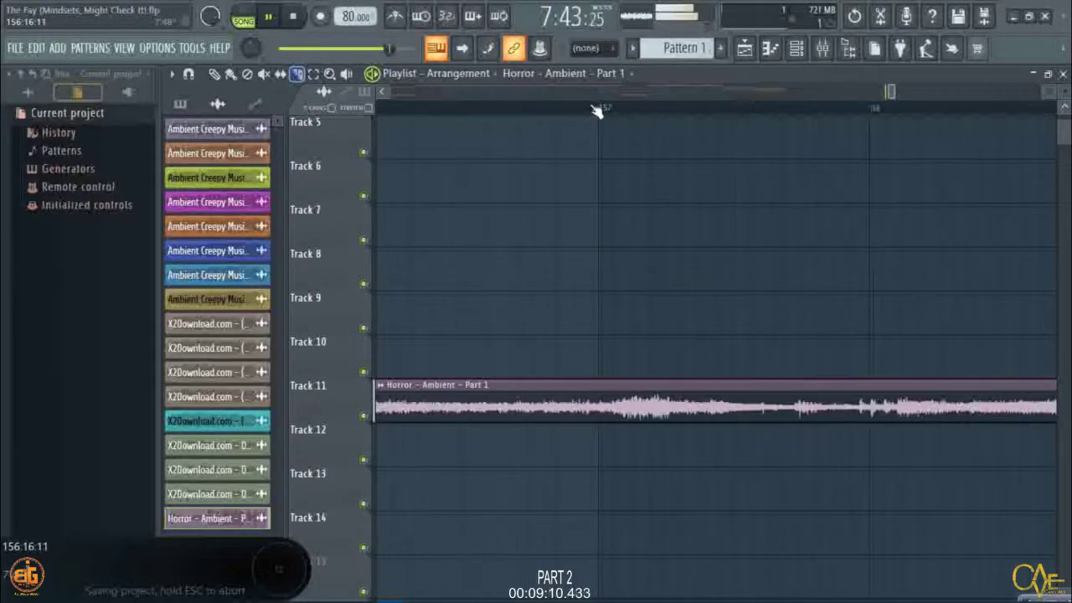
{"action": "scroll", "coordinate": [603, 114], "scroll_direction": "up", "scroll_amount": 2}
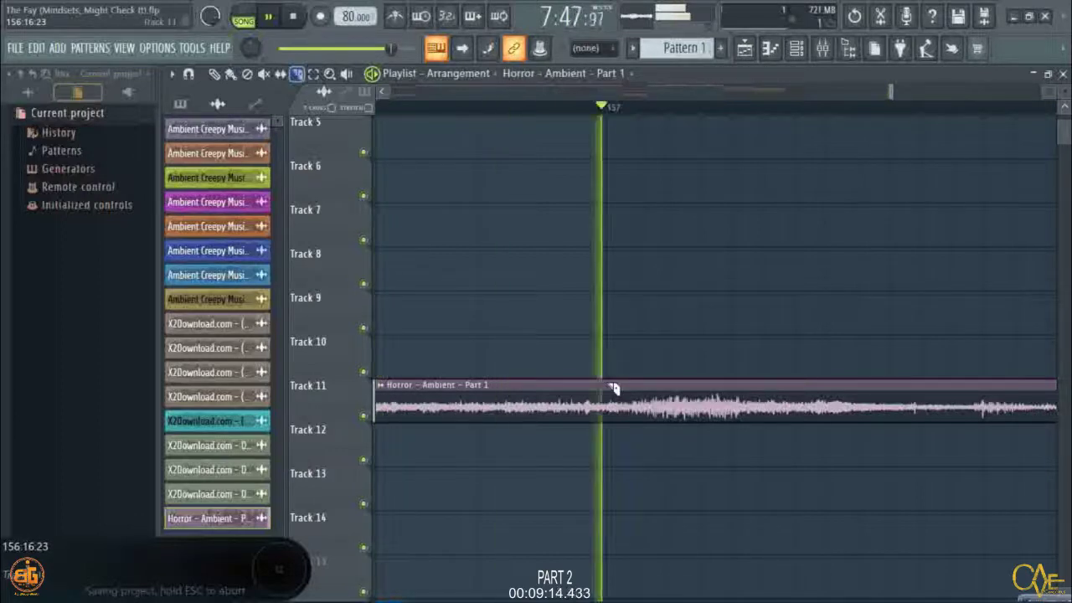
{"action": "left_click_drag", "start_coordinate": [613, 388], "coordinate": [615, 463]}
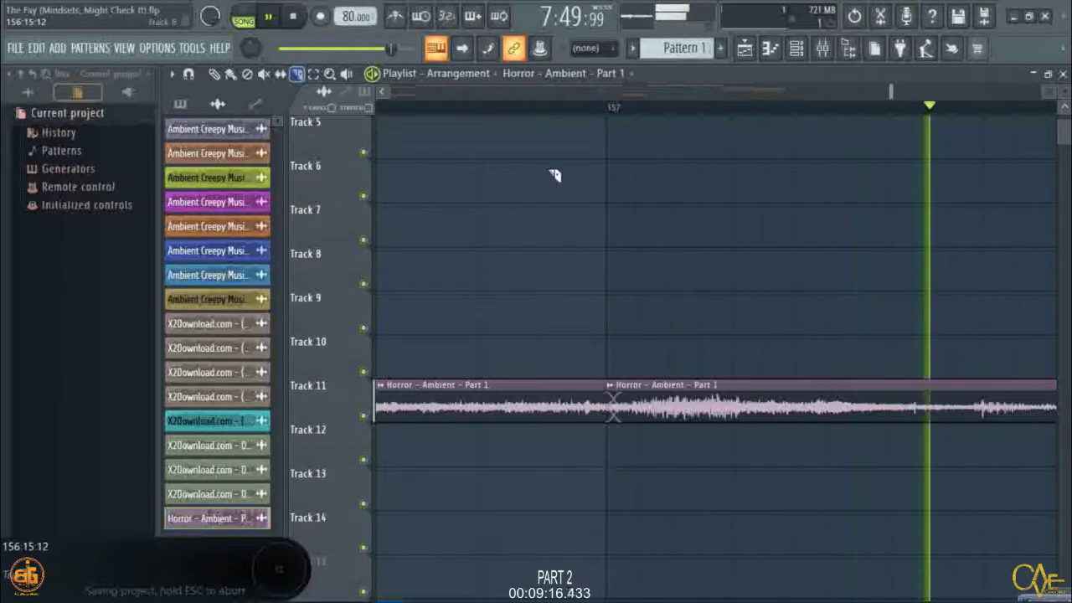
{"action": "scroll", "coordinate": [520, 110], "scroll_direction": "down", "scroll_amount": 2}
{"action": "scroll", "coordinate": [523, 116], "scroll_direction": "down", "scroll_amount": 2}
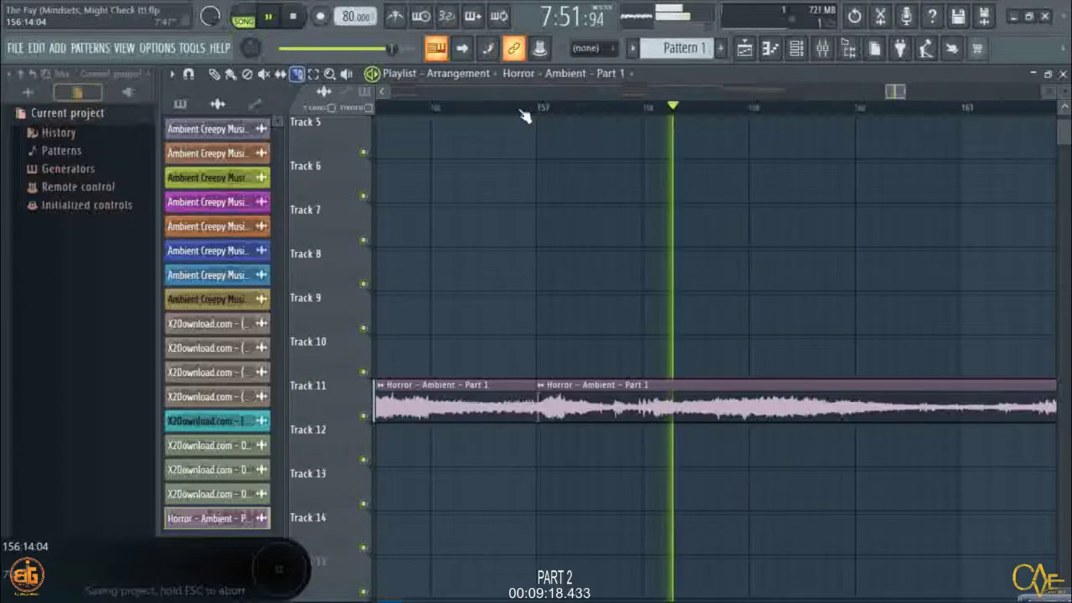
{"action": "scroll", "coordinate": [524, 115], "scroll_direction": "down", "scroll_amount": 2}
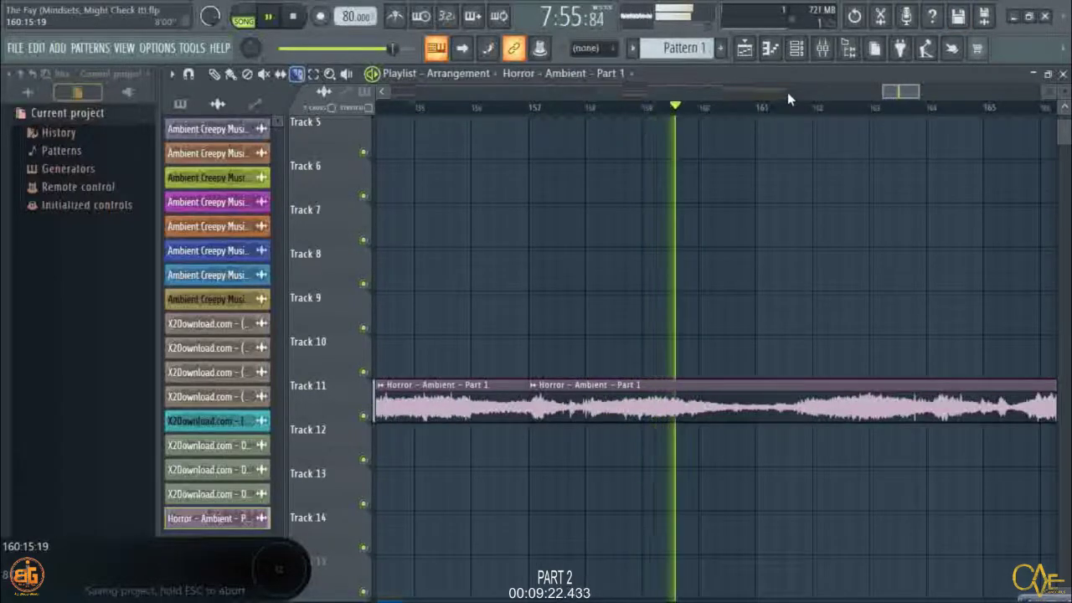
Slice the Horror - Ambient clip on Track 11 at bar 161, in the quiet dip before the waveform swells.
{"action": "scroll", "coordinate": [756, 117], "scroll_direction": "up", "scroll_amount": 1}
{"action": "scroll", "coordinate": [760, 118], "scroll_direction": "up", "scroll_amount": 4}
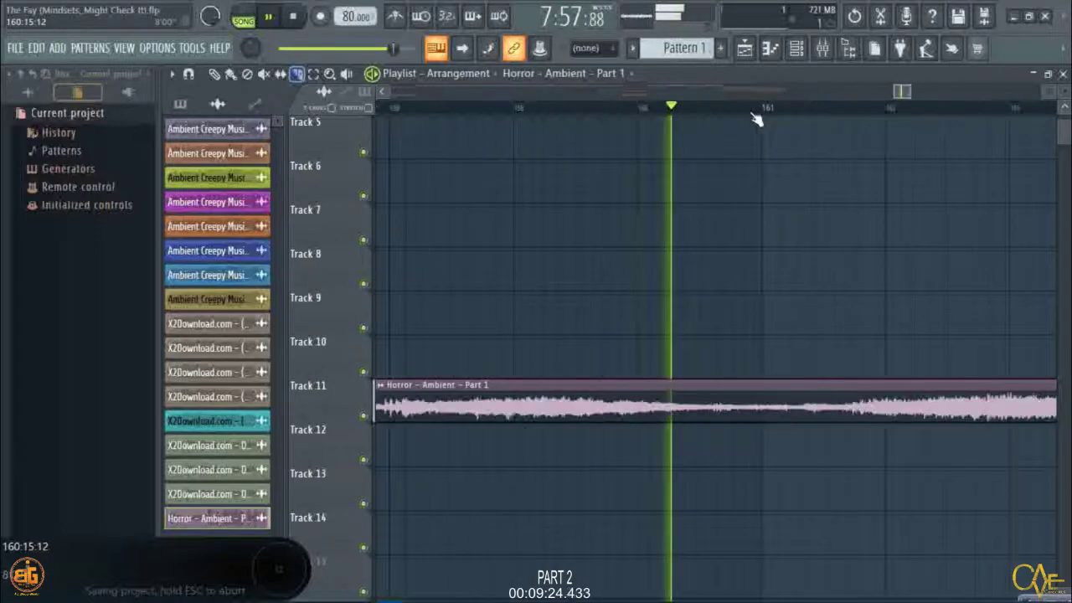
{"action": "left_click", "coordinate": [773, 386]}
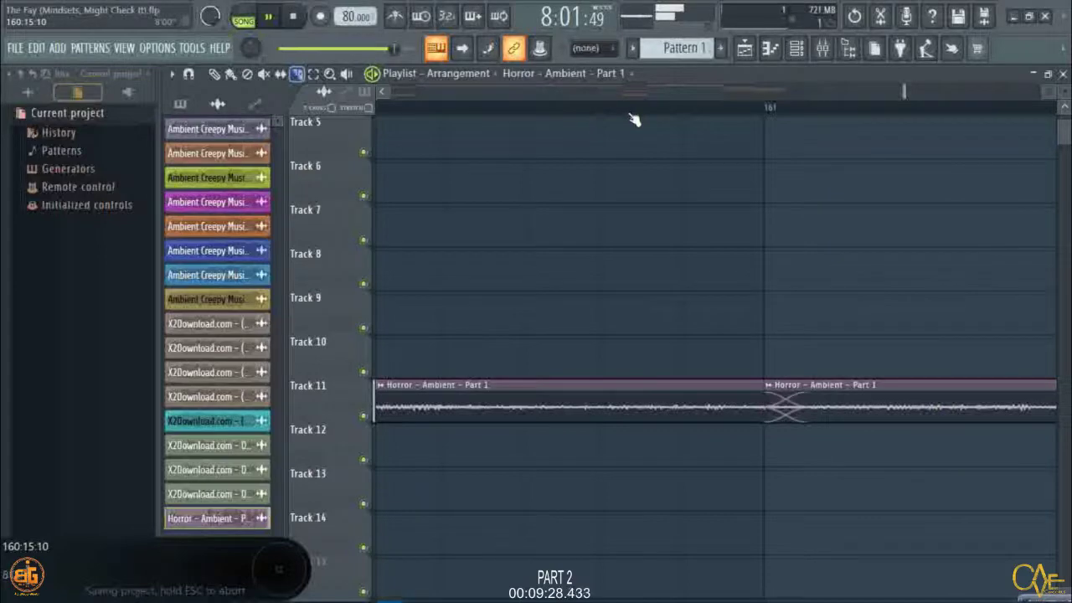
Listen to the Horror - Ambient clip from about bar 161 to bar 169 to examine its swells and quiet dips.
{"action": "scroll", "coordinate": [633, 118], "scroll_direction": "down", "scroll_amount": 4}
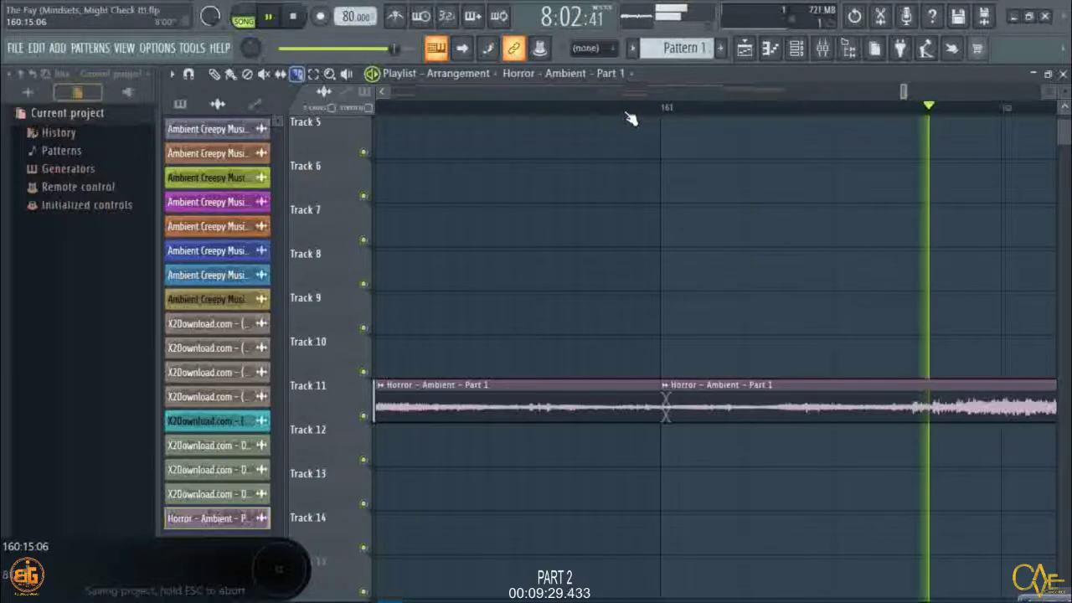
{"action": "scroll", "coordinate": [631, 118], "scroll_direction": "up", "scroll_amount": 3}
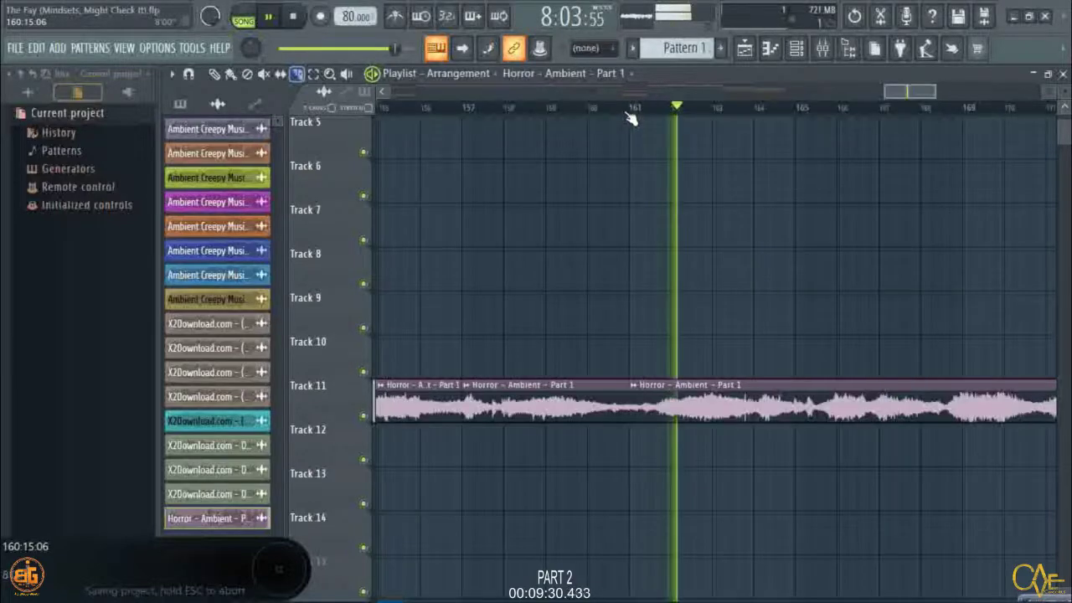
{"action": "scroll", "coordinate": [633, 117], "scroll_direction": "down", "scroll_amount": 3}
{"action": "scroll", "coordinate": [792, 116], "scroll_direction": "up", "scroll_amount": 3}
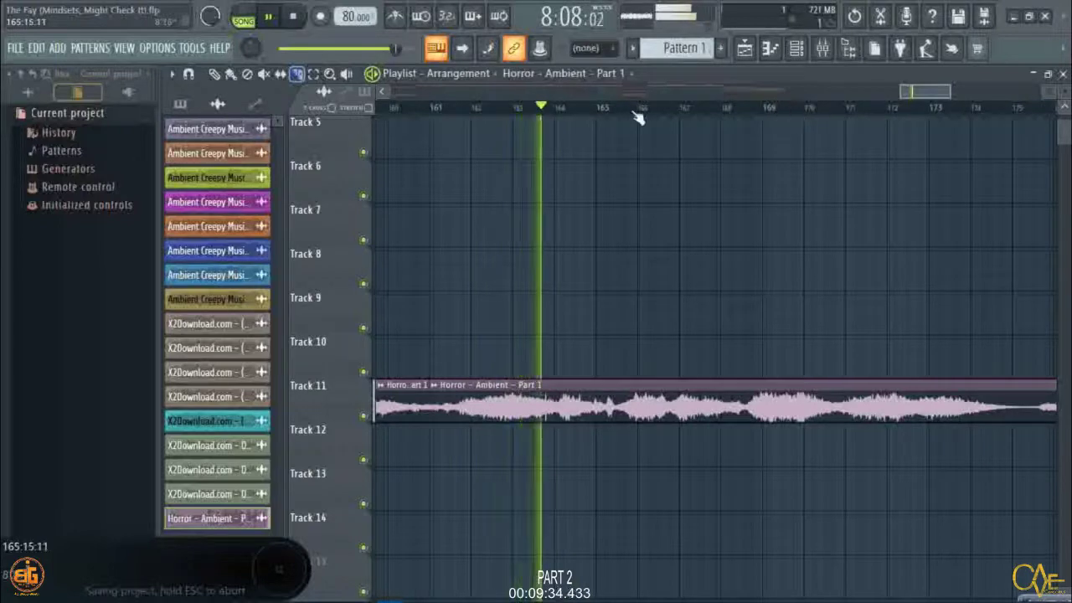
{"action": "scroll", "coordinate": [611, 116], "scroll_direction": "up", "scroll_amount": 1}
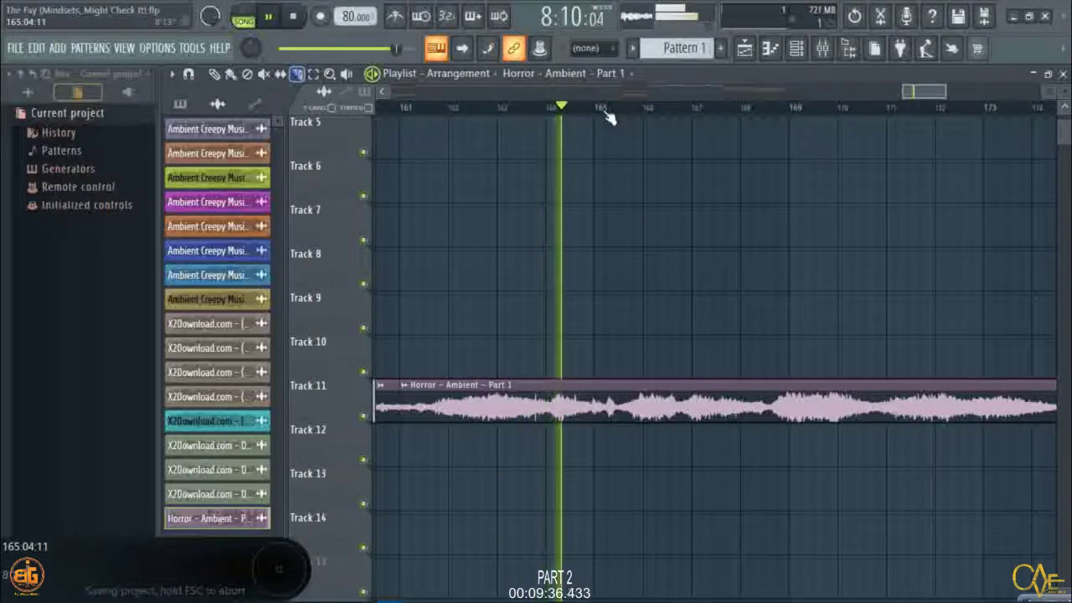
{"action": "scroll", "coordinate": [603, 116], "scroll_direction": "up", "scroll_amount": 1}
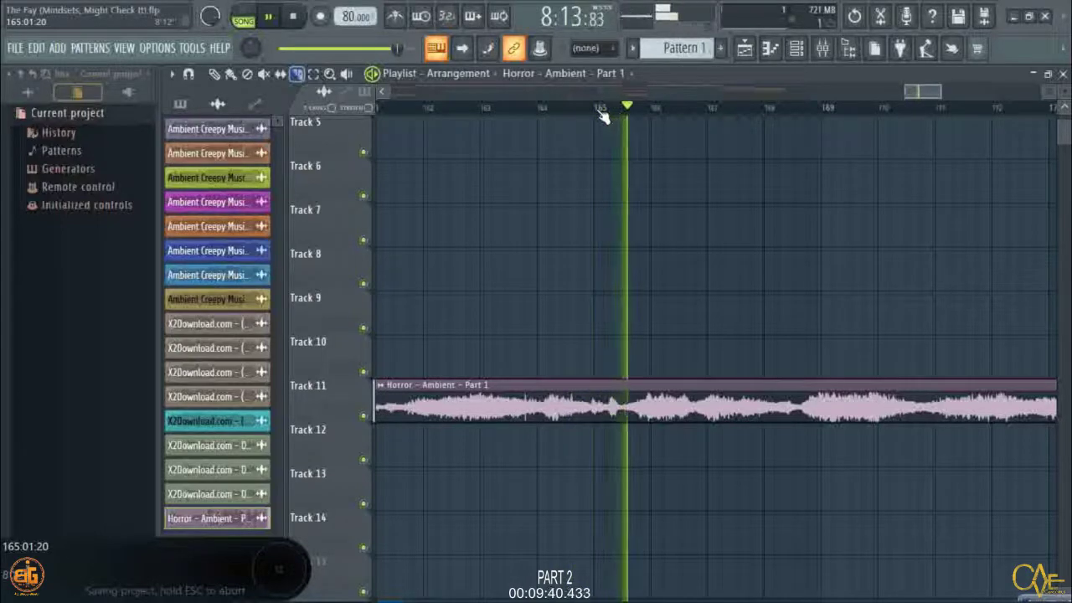
{"action": "scroll", "coordinate": [602, 117], "scroll_direction": "down", "scroll_amount": 3}
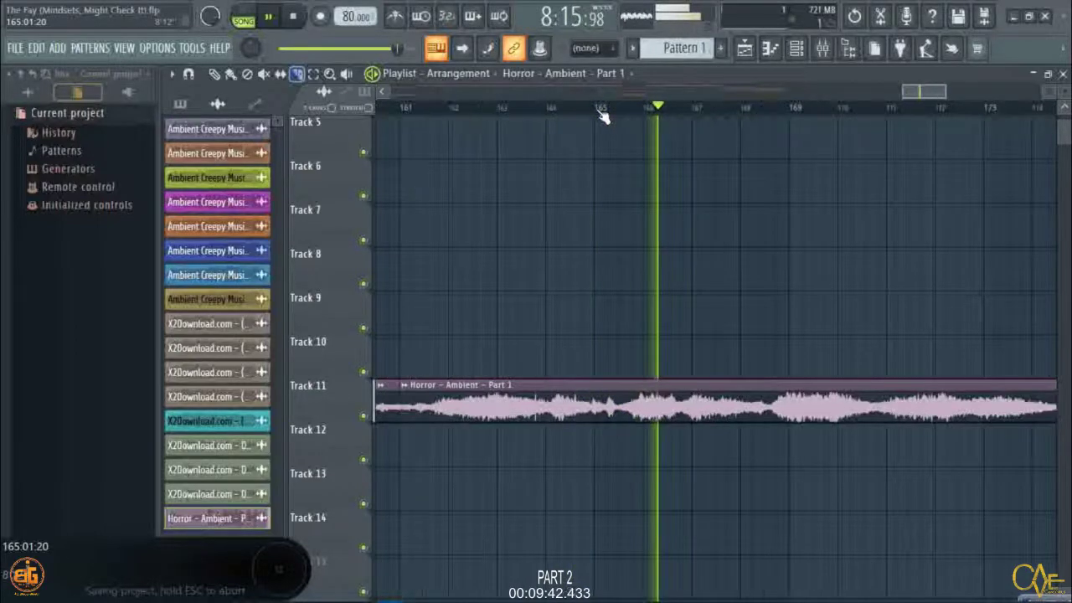
{"action": "scroll", "coordinate": [603, 116], "scroll_direction": "down", "scroll_amount": 1}
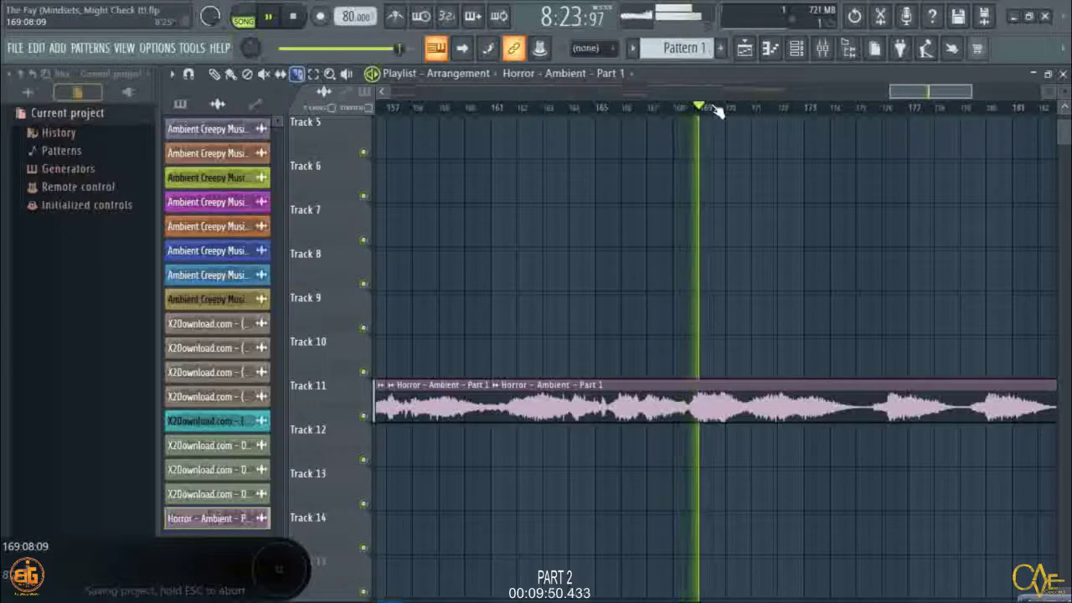
Listen on from about bar 169 and slice the Horror - Ambient clip at about 175:10, just before the waveform swells.
{"action": "scroll", "coordinate": [908, 118], "scroll_direction": "up", "scroll_amount": 2}
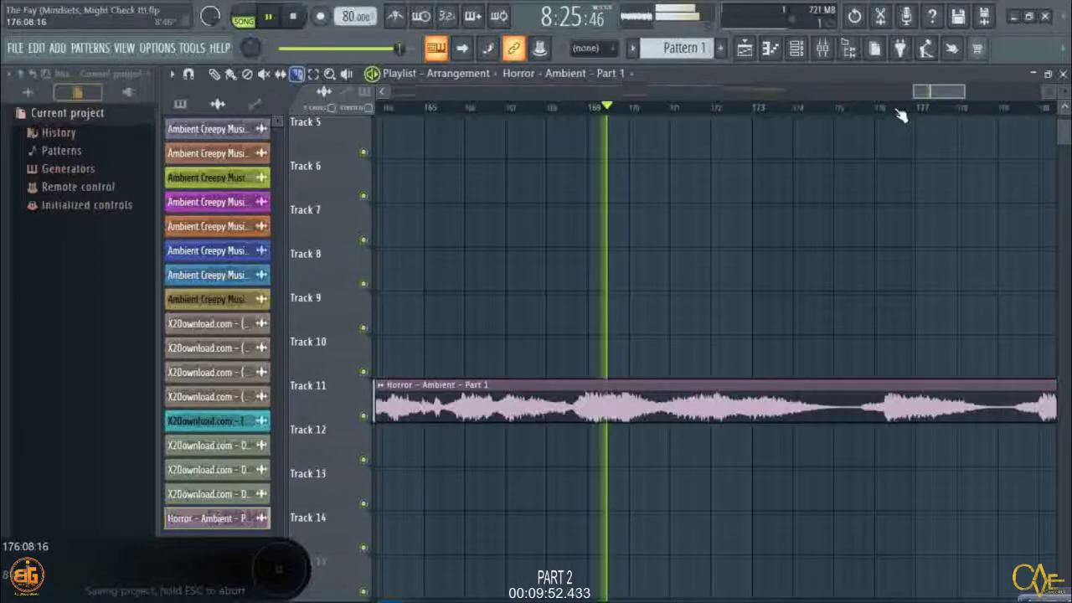
{"action": "scroll", "coordinate": [900, 117], "scroll_direction": "up", "scroll_amount": 3}
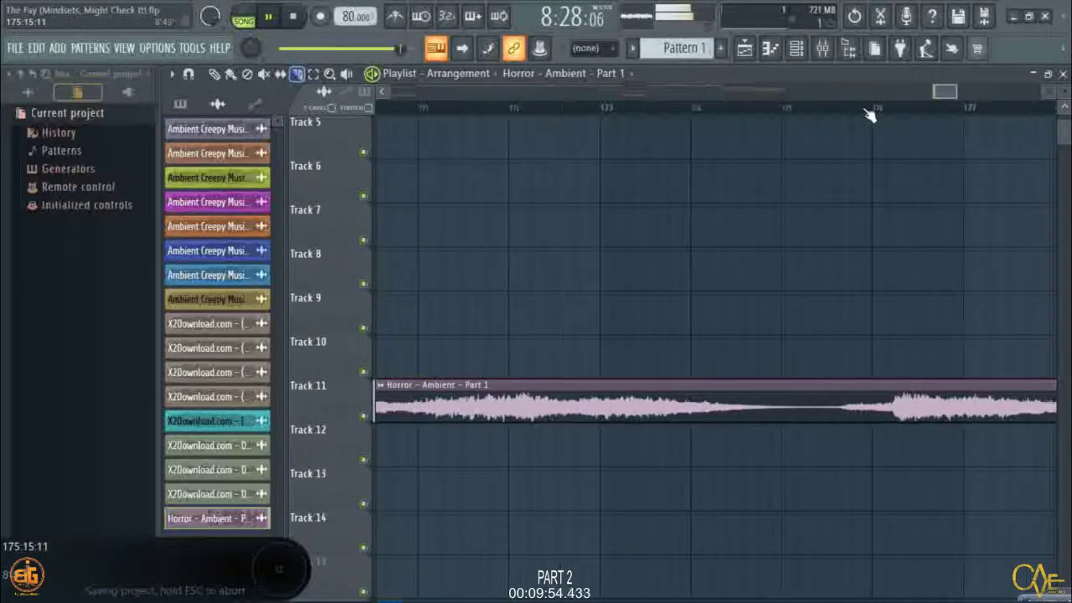
{"action": "scroll", "coordinate": [868, 115], "scroll_direction": "up", "scroll_amount": 1}
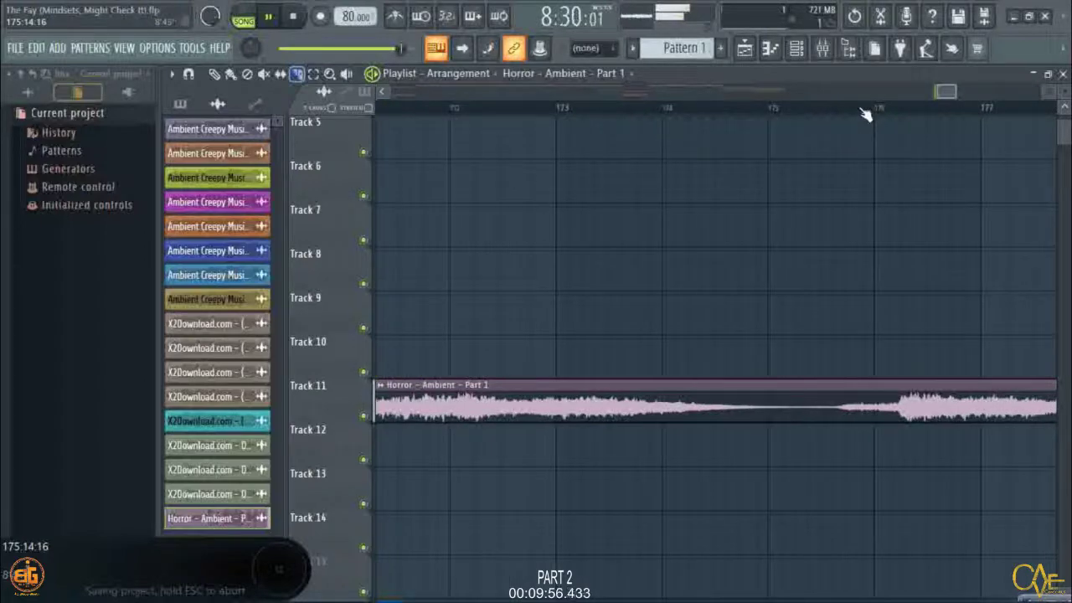
{"action": "scroll", "coordinate": [858, 114], "scroll_direction": "up", "scroll_amount": 1}
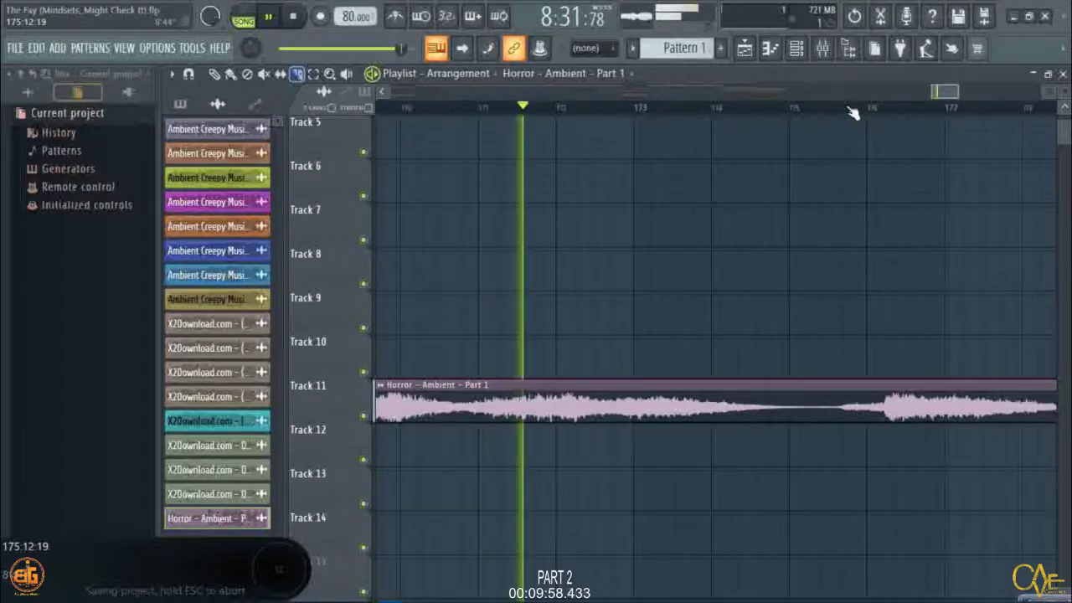
{"action": "scroll", "coordinate": [851, 117], "scroll_direction": "up", "scroll_amount": 5}
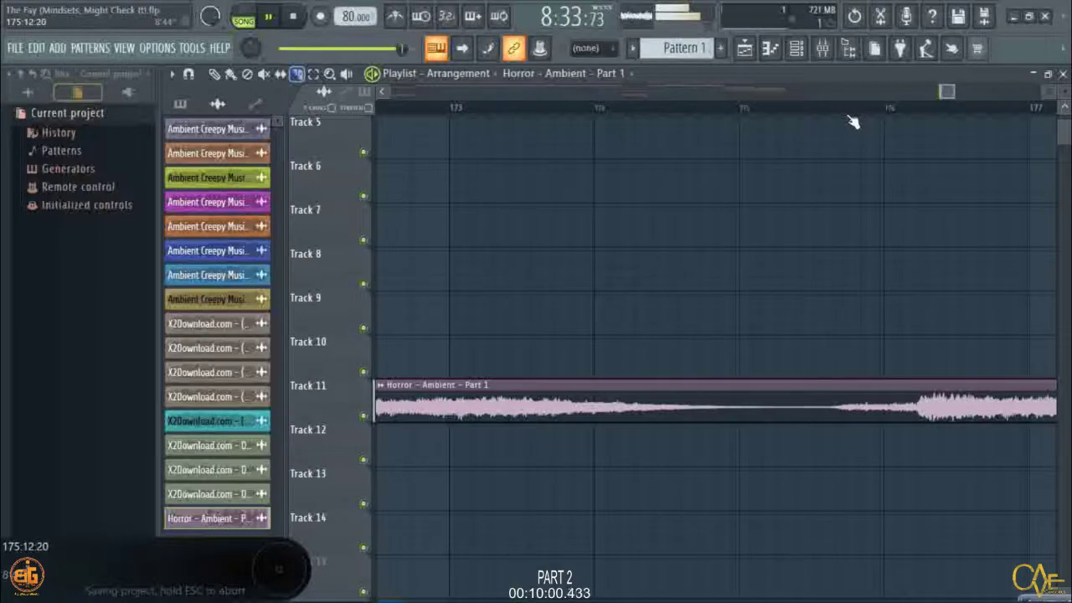
{"action": "scroll", "coordinate": [848, 134], "scroll_direction": "up", "scroll_amount": 2}
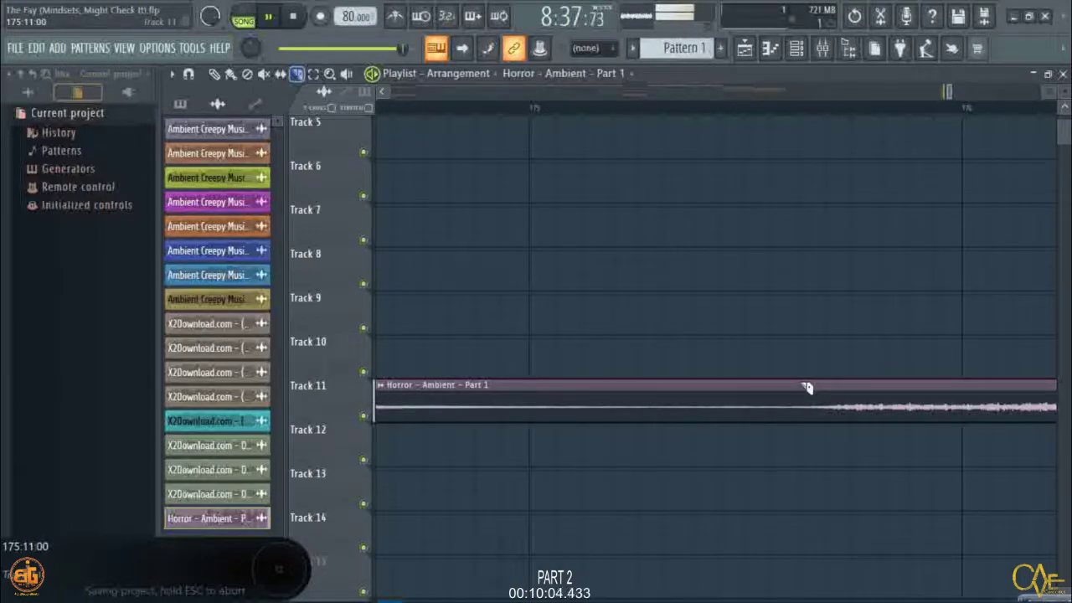
{"action": "scroll", "coordinate": [807, 116], "scroll_direction": "down", "scroll_amount": 3}
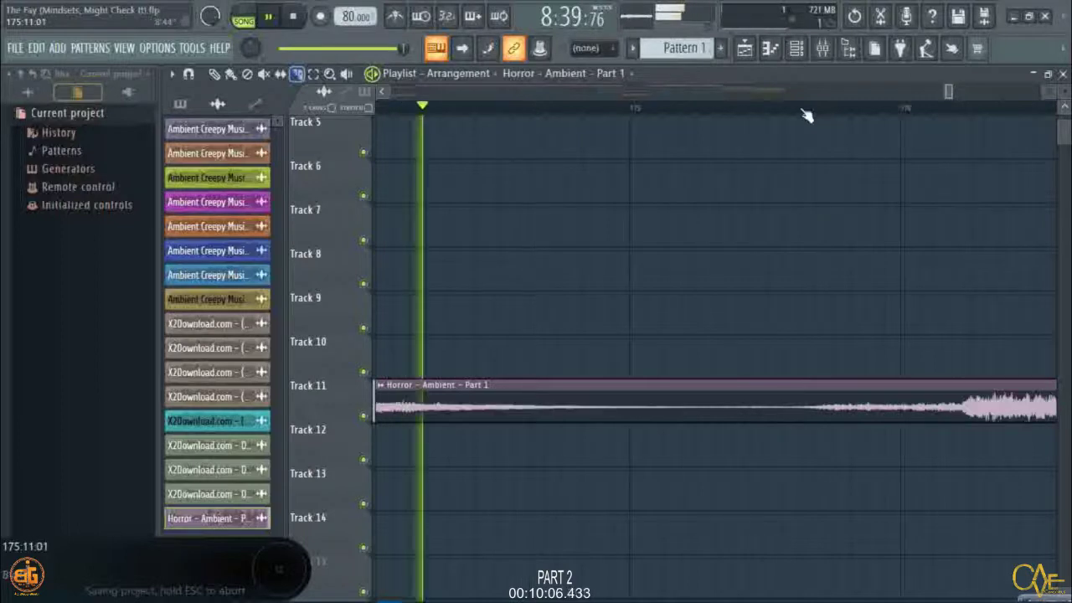
{"action": "scroll", "coordinate": [807, 116], "scroll_direction": "up", "scroll_amount": 2}
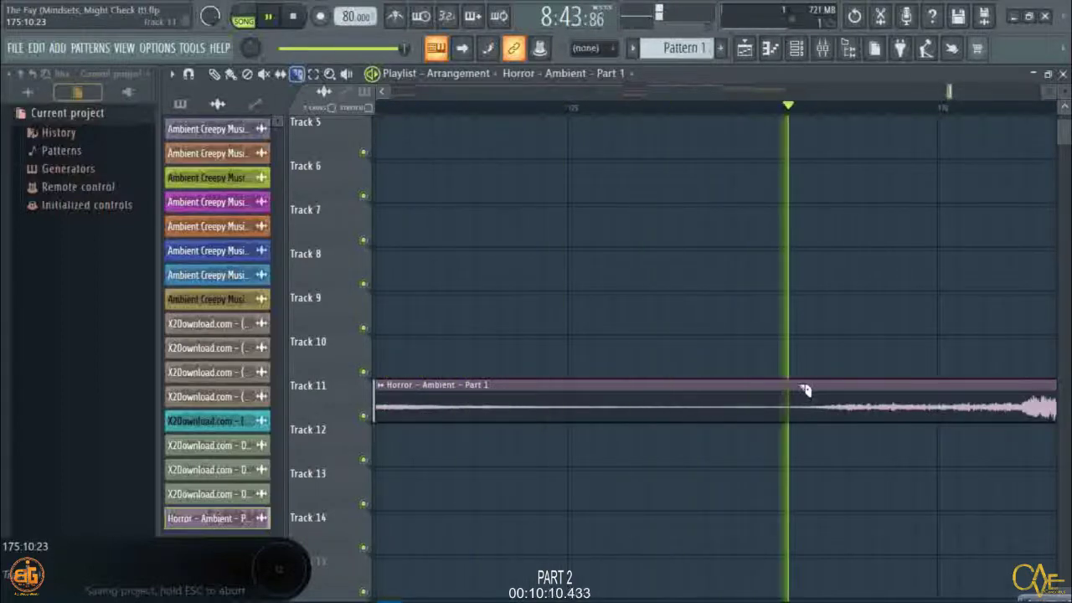
{"action": "left_click_drag", "start_coordinate": [802, 387], "coordinate": [790, 498]}
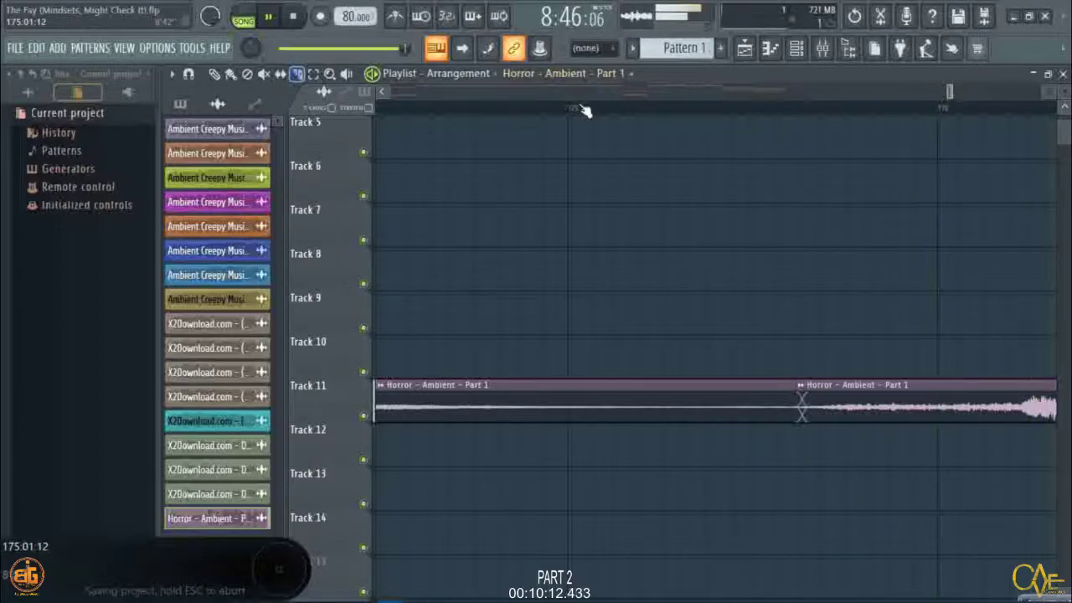
Replay the section after the cut near bar 176 and slice the Horror - Ambient clip at about 179:06, before the next swell.
{"action": "scroll", "coordinate": [585, 110], "scroll_direction": "down", "scroll_amount": 6}
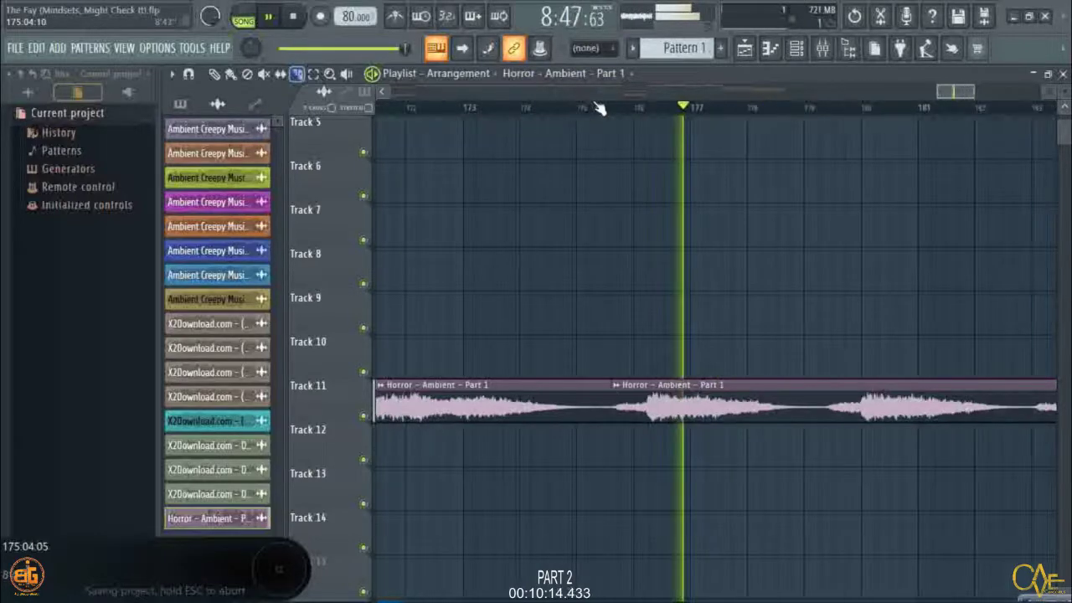
{"action": "scroll", "coordinate": [603, 113], "scroll_direction": "down", "scroll_amount": 2}
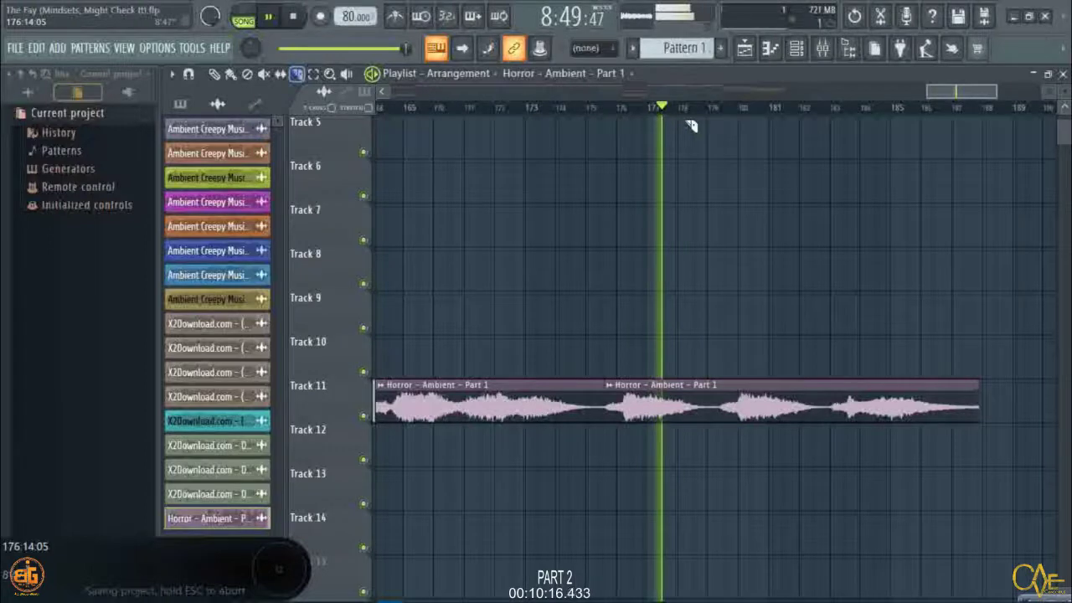
{"action": "scroll", "coordinate": [704, 116], "scroll_direction": "up", "scroll_amount": 3}
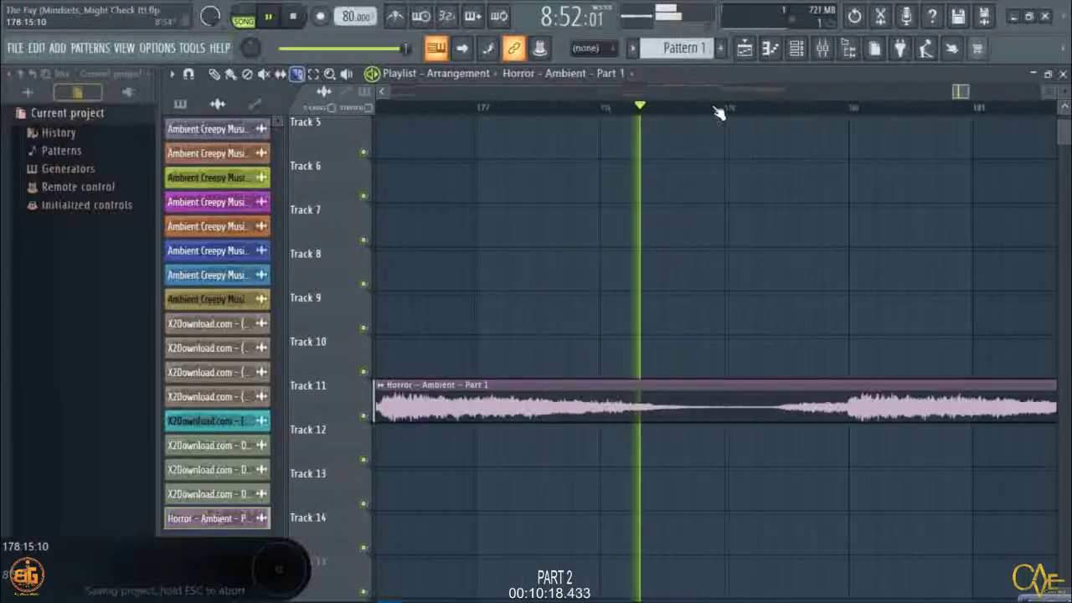
{"action": "scroll", "coordinate": [719, 112], "scroll_direction": "down", "scroll_amount": 1}
{"action": "scroll", "coordinate": [757, 115], "scroll_direction": "up", "scroll_amount": 2}
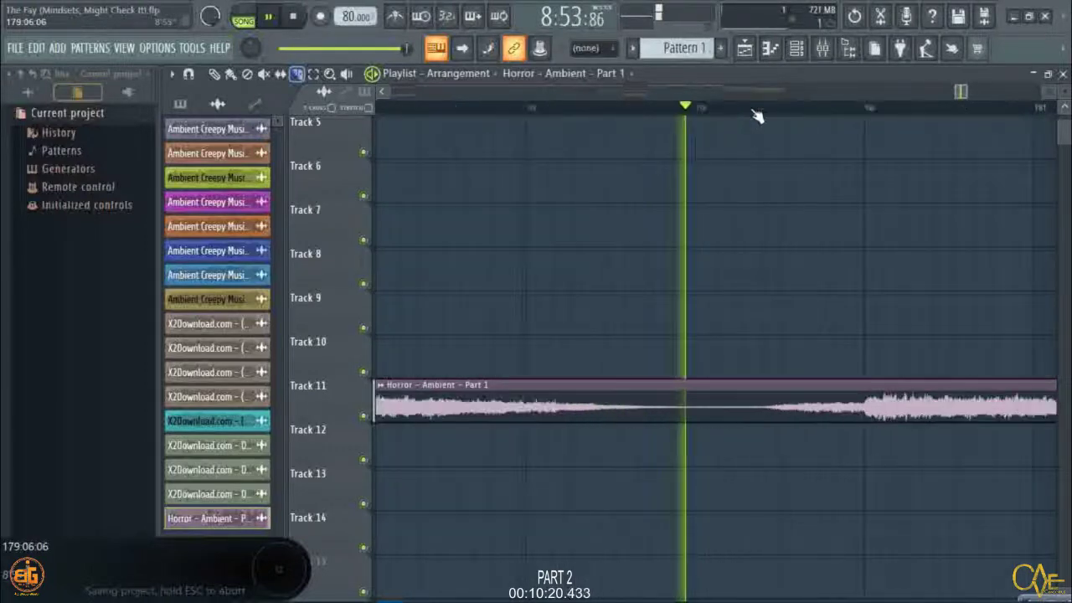
{"action": "scroll", "coordinate": [757, 115], "scroll_direction": "up", "scroll_amount": 2}
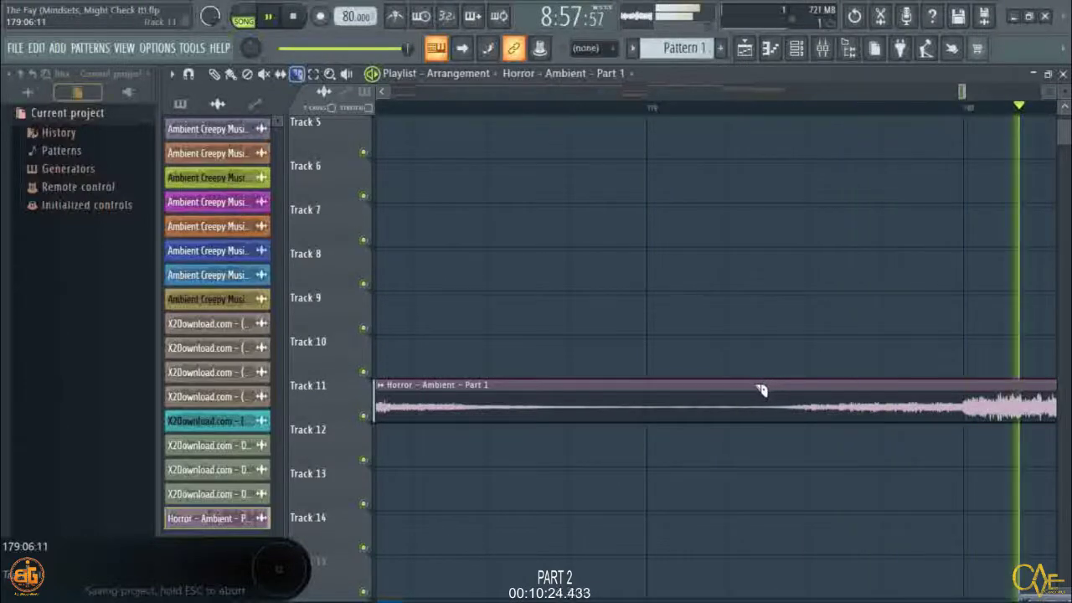
{"action": "left_click_drag", "start_coordinate": [760, 389], "coordinate": [761, 438]}
Listen on from about bar 180 and slice the Horror - Ambient clip at about 182:15, before its final swell.
{"action": "scroll", "coordinate": [620, 113], "scroll_direction": "down", "scroll_amount": 3}
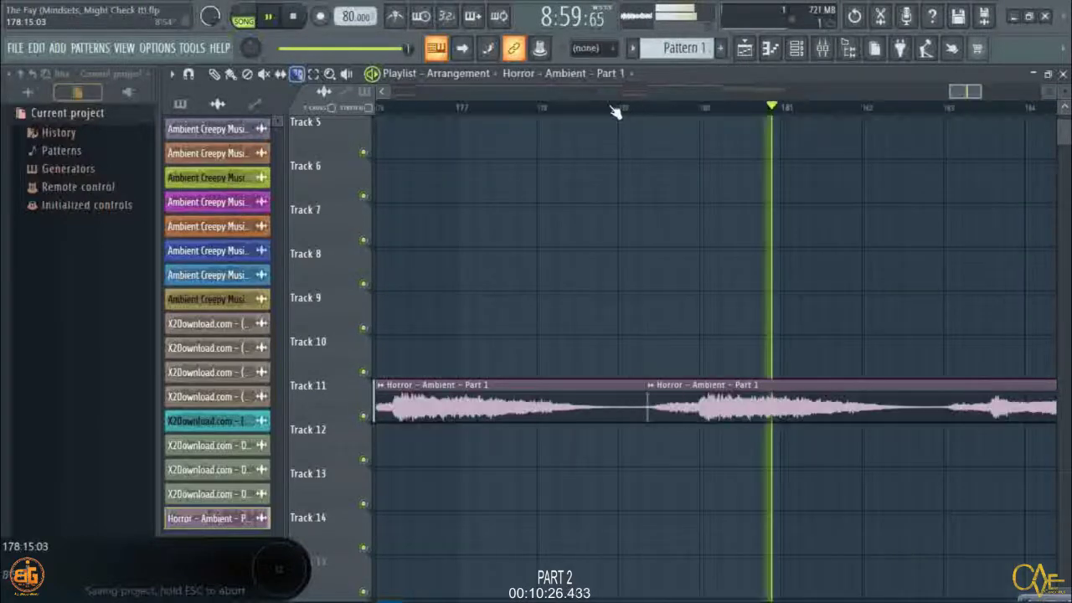
{"action": "scroll", "coordinate": [629, 111], "scroll_direction": "down", "scroll_amount": 2}
{"action": "scroll", "coordinate": [770, 117], "scroll_direction": "up", "scroll_amount": 1}
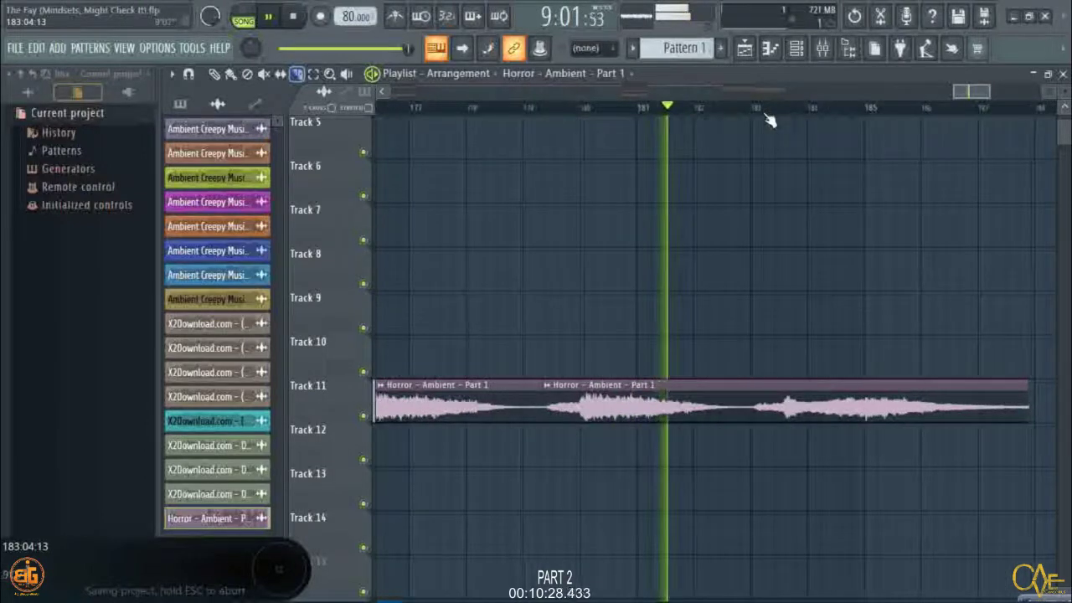
{"action": "scroll", "coordinate": [770, 120], "scroll_direction": "up", "scroll_amount": 3}
{"action": "scroll", "coordinate": [769, 120], "scroll_direction": "up", "scroll_amount": 2}
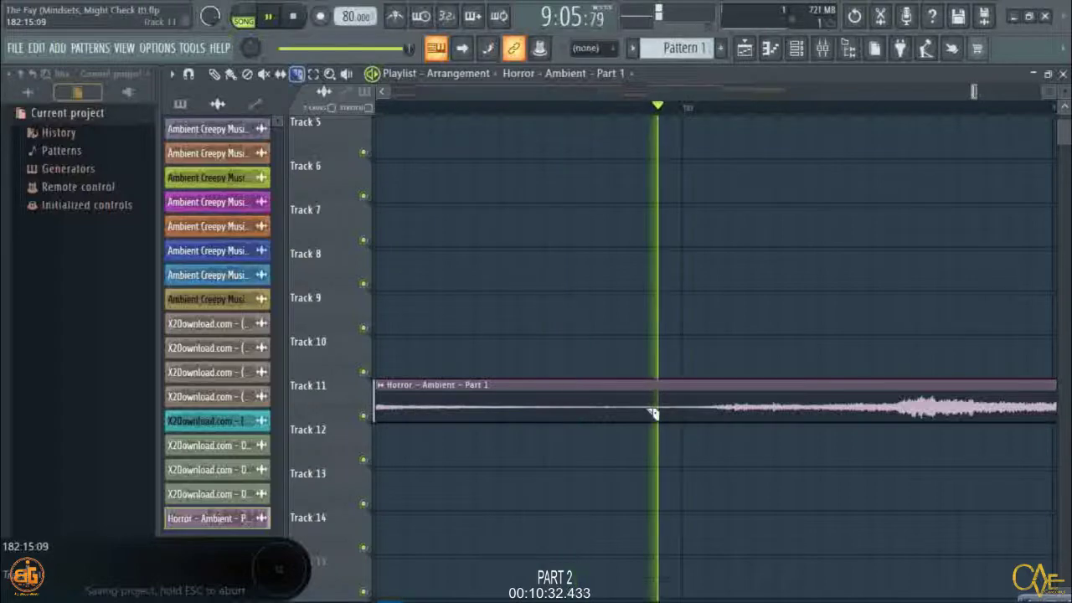
{"action": "left_click_drag", "start_coordinate": [662, 390], "coordinate": [660, 419]}
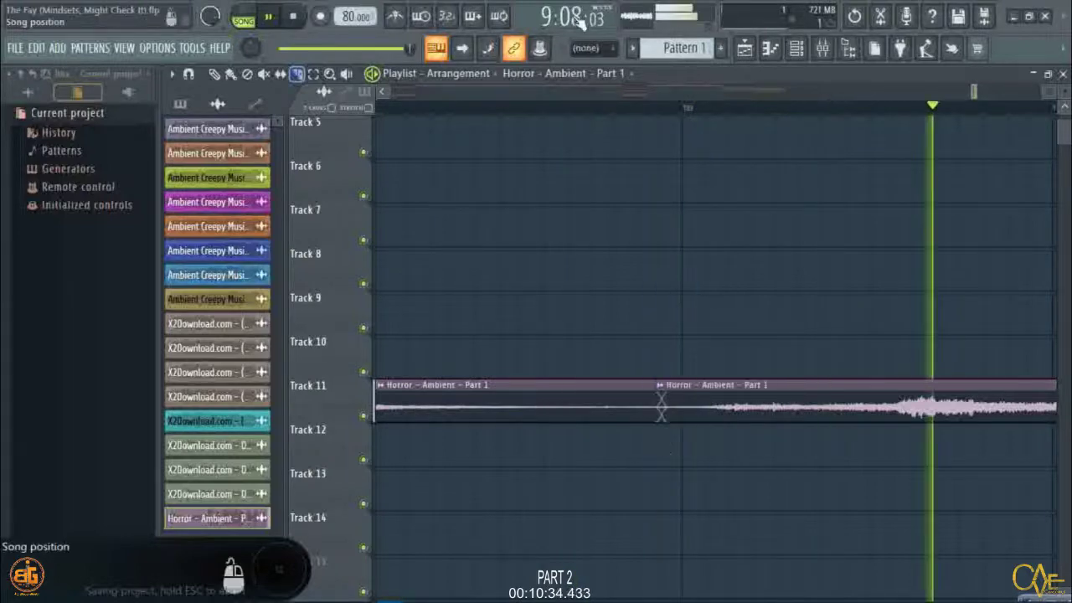
Move the first Horror - Ambient slice up to Track 10 near bar 132 and the second to Track 8 near bar 146.
{"action": "scroll", "coordinate": [537, 120], "scroll_direction": "down", "scroll_amount": 2}
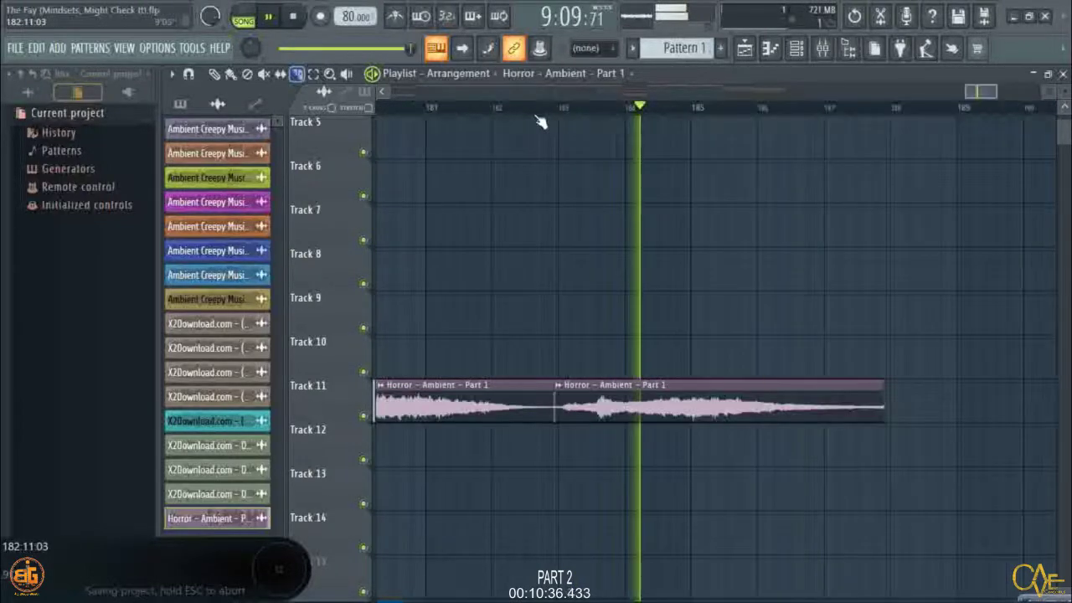
{"action": "scroll", "coordinate": [541, 120], "scroll_direction": "down", "scroll_amount": 5}
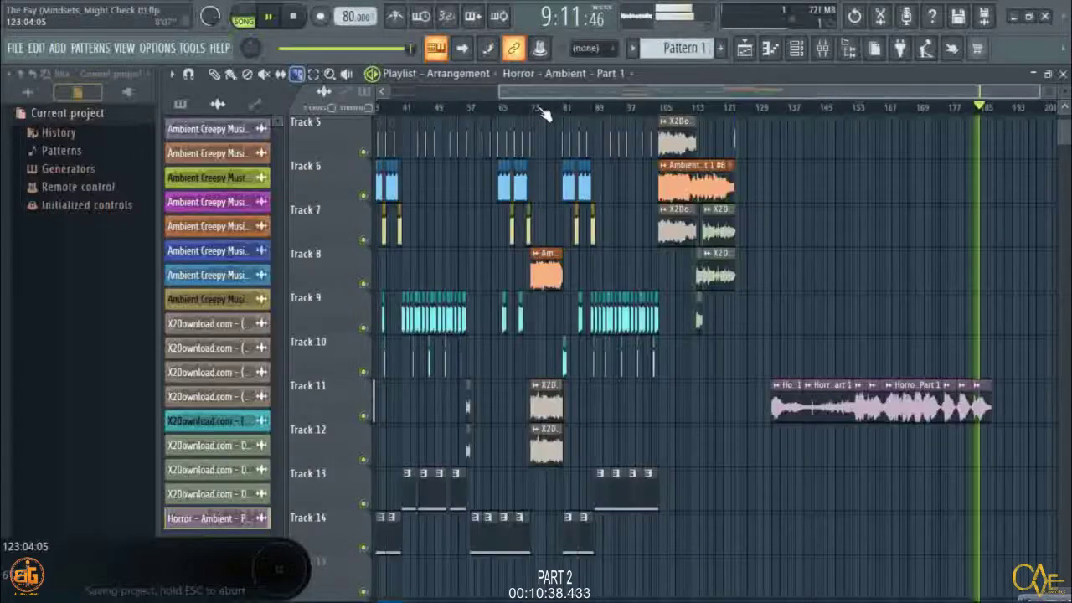
{"action": "left_click", "coordinate": [214, 74]}
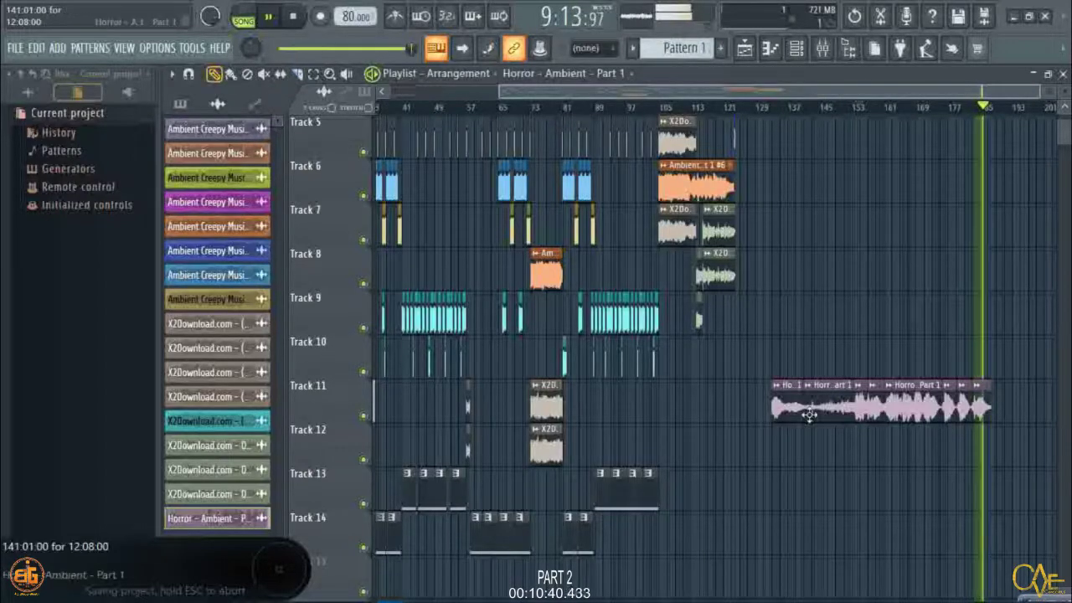
{"action": "left_click_drag", "start_coordinate": [789, 409], "coordinate": [786, 365]}
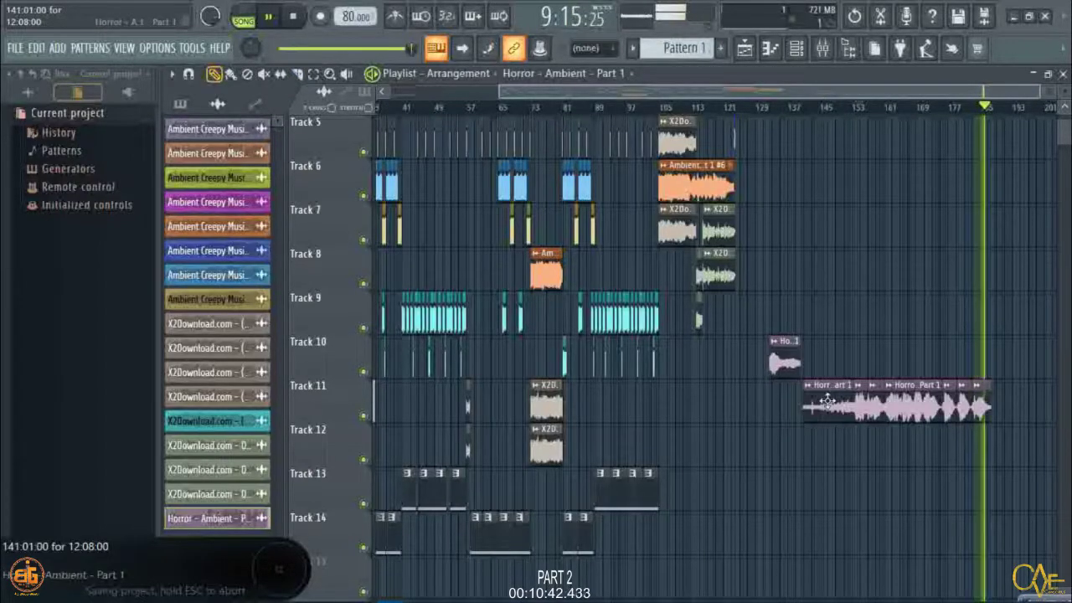
{"action": "left_click_drag", "start_coordinate": [827, 403], "coordinate": [847, 271]}
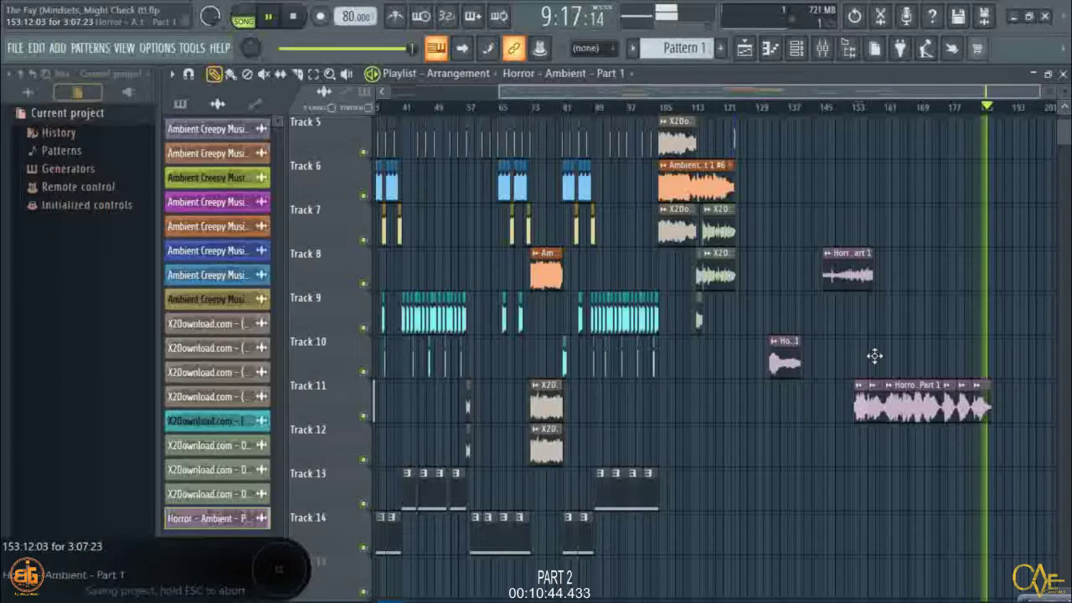
Move the next four Horror - Ambient slices to Track 9 near bar 162, Track 10 near 168, Track 8 near 174 and Track 9 near 190.
{"action": "left_click_drag", "start_coordinate": [861, 408], "coordinate": [895, 316]}
{"action": "left_click_drag", "start_coordinate": [874, 405], "coordinate": [917, 360]}
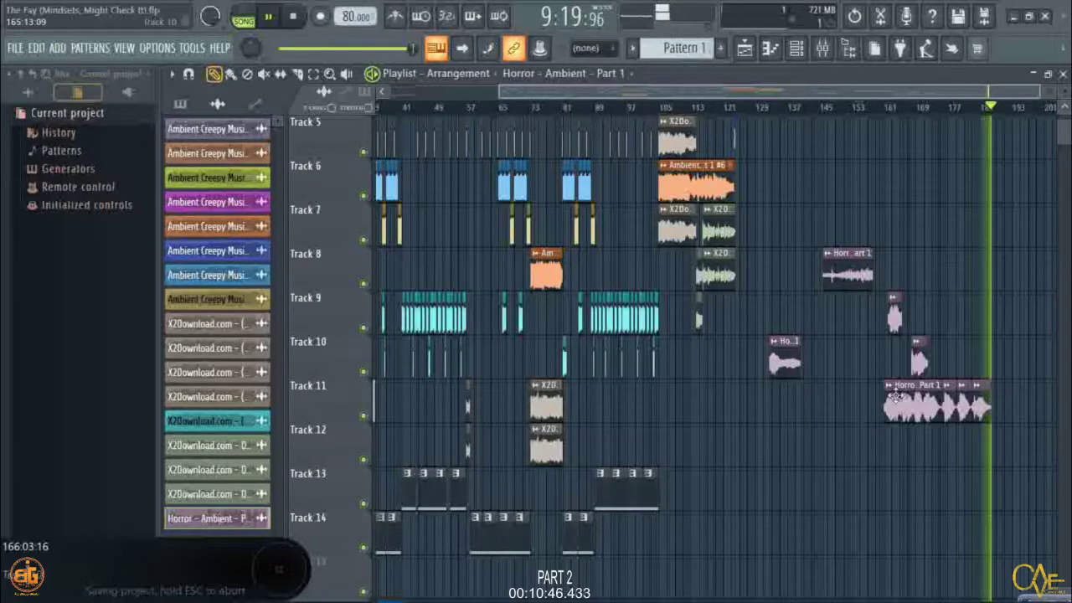
{"action": "left_click_drag", "start_coordinate": [894, 398], "coordinate": [945, 268]}
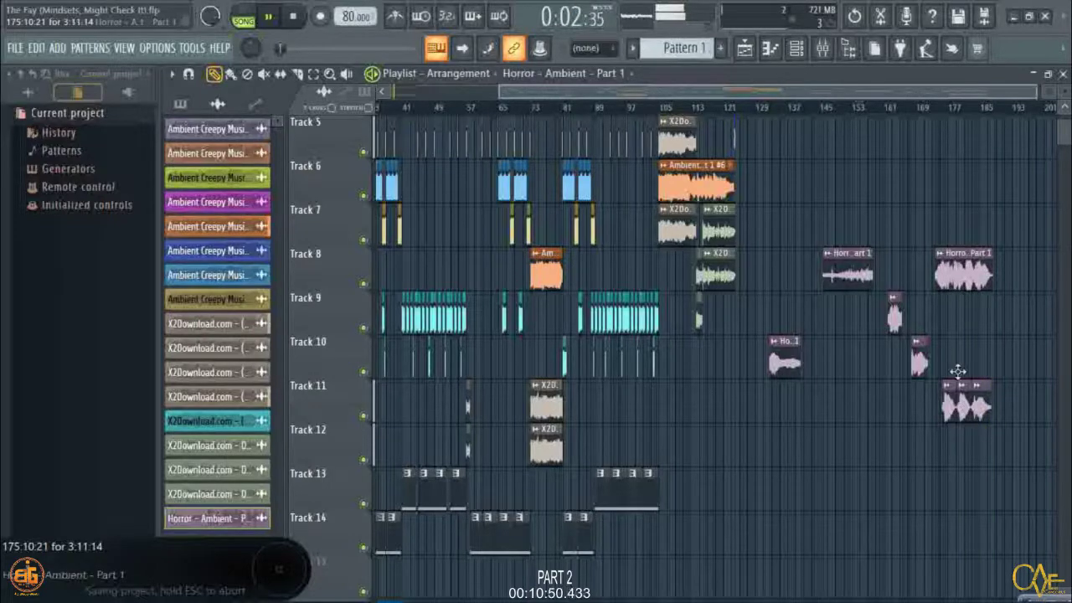
{"action": "left_click_drag", "start_coordinate": [955, 387], "coordinate": [1009, 297]}
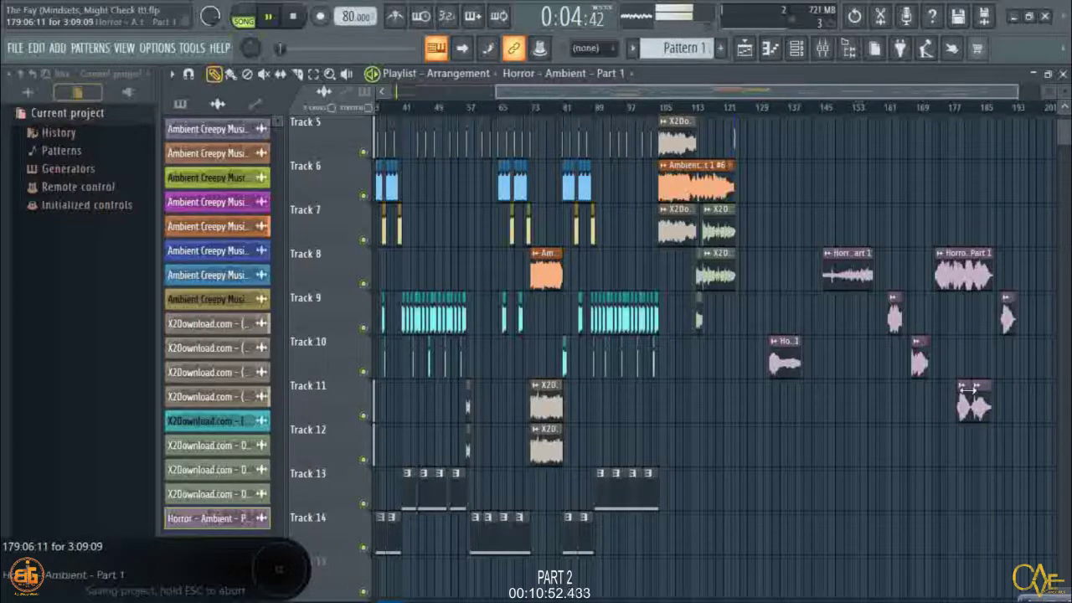
Move the last two Horror - Ambient slices to Track 10, near bar 197 and bar 211.
{"action": "left_click_drag", "start_coordinate": [968, 388], "coordinate": [1005, 359]}
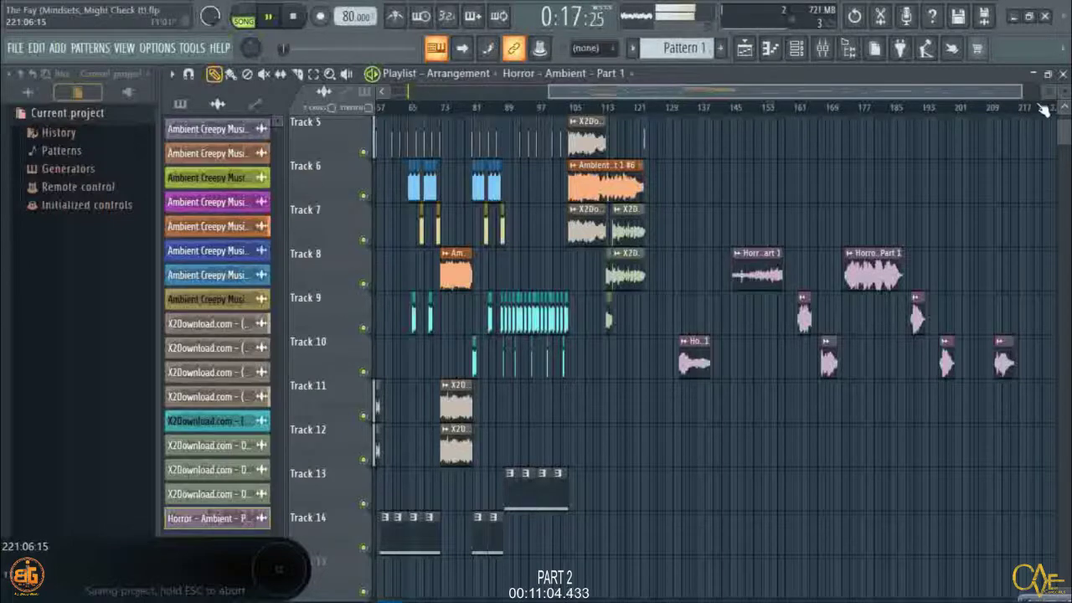
{"action": "scroll", "coordinate": [1014, 108], "scroll_direction": "up", "scroll_amount": 2}
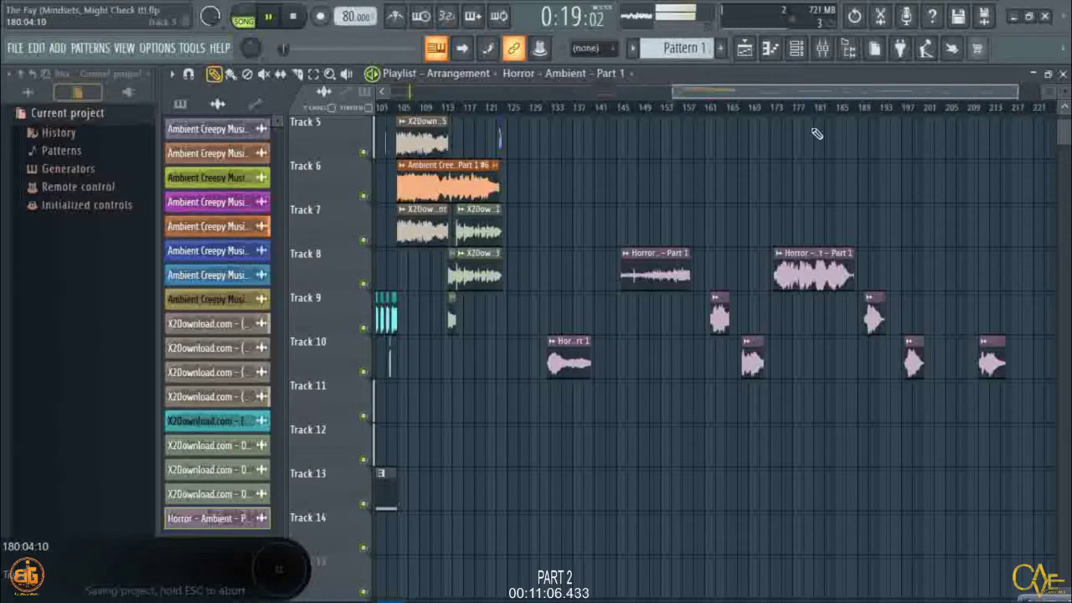
{"action": "scroll", "coordinate": [814, 112], "scroll_direction": "down", "scroll_amount": 3}
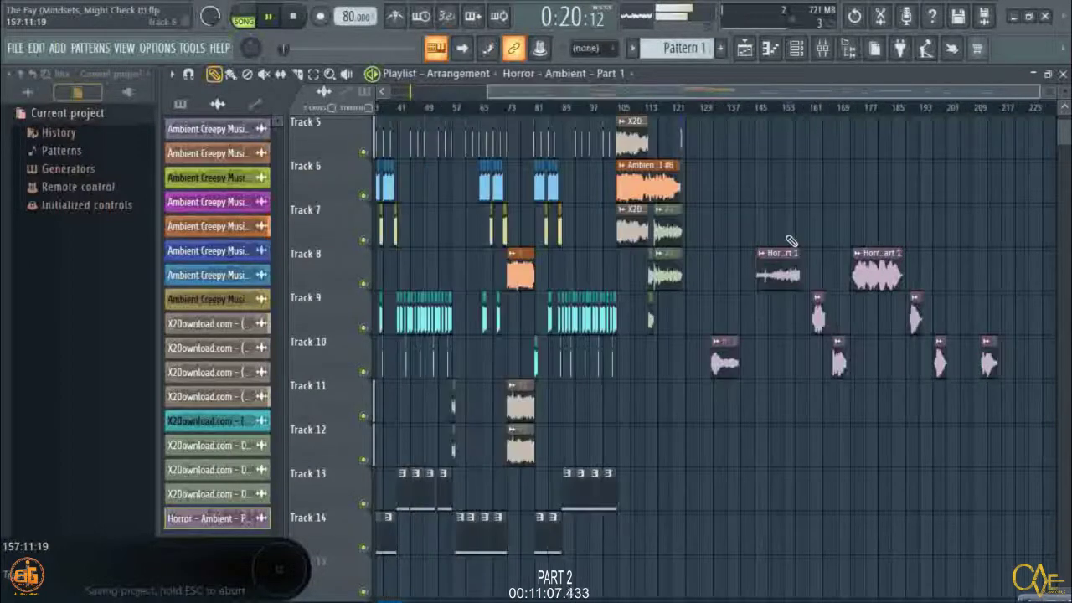
Pan the Horror - Ambient - Part 1 channel 25% left.
{"action": "double_click", "coordinate": [733, 351]}
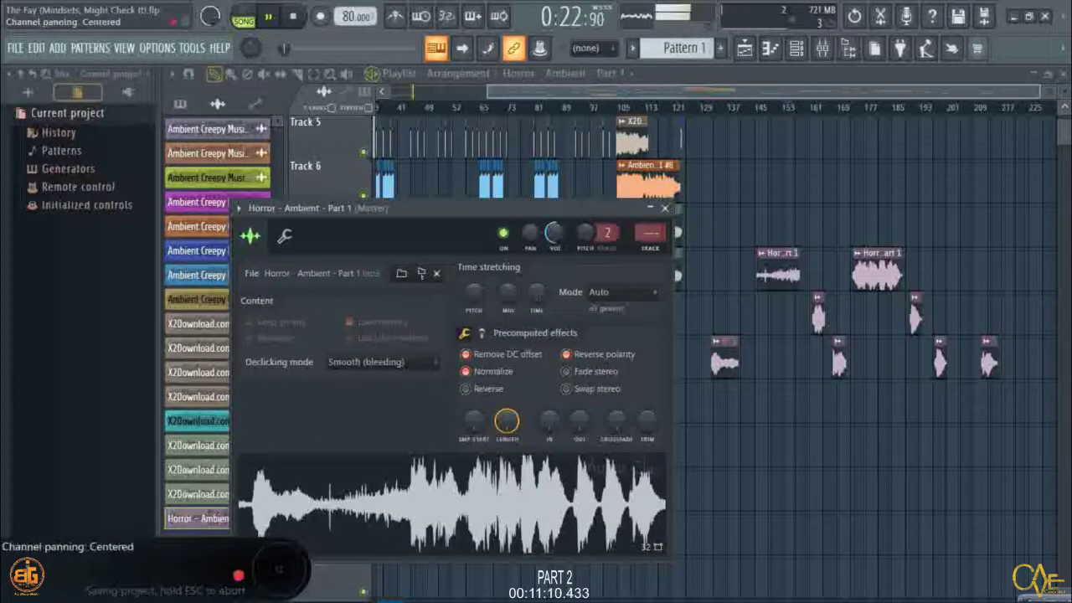
{"action": "left_click_drag", "start_coordinate": [530, 233], "coordinate": [530, 251]}
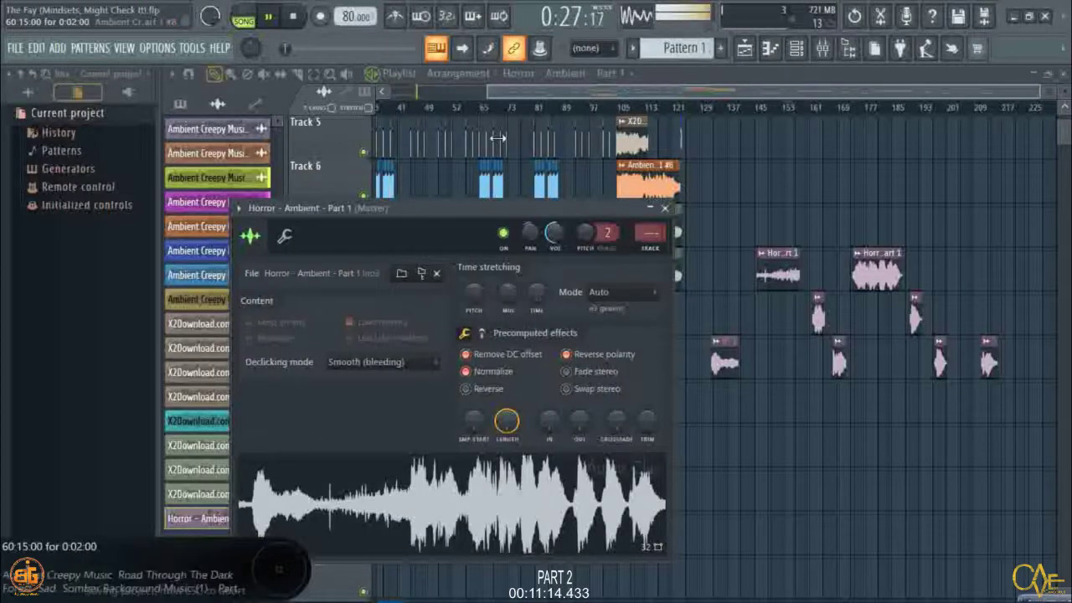
{"action": "left_click_drag", "start_coordinate": [530, 237], "coordinate": [530, 239]}
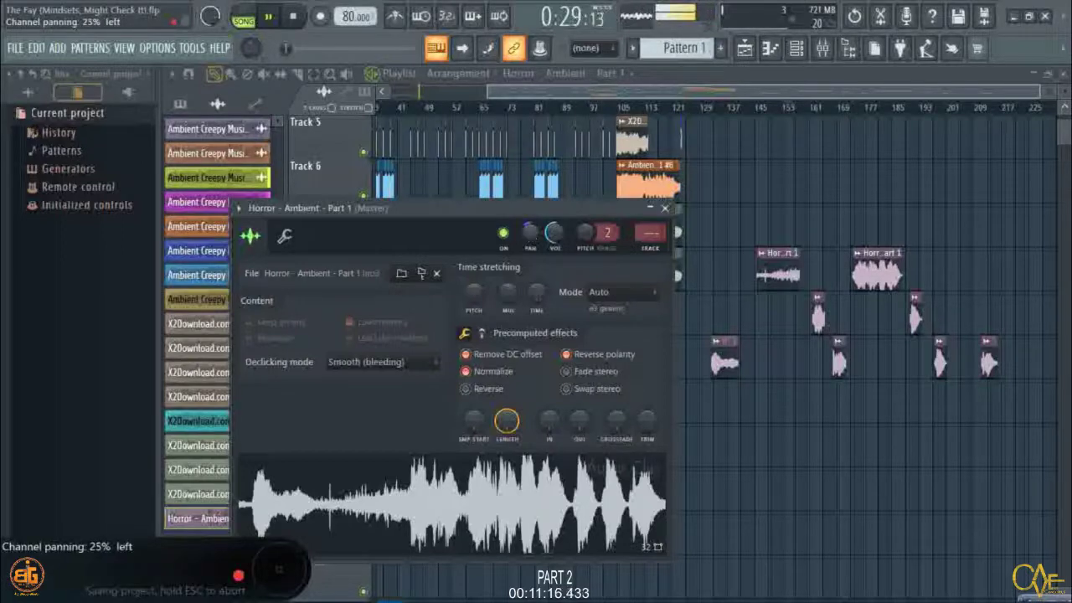
{"action": "left_click", "coordinate": [684, 88]}
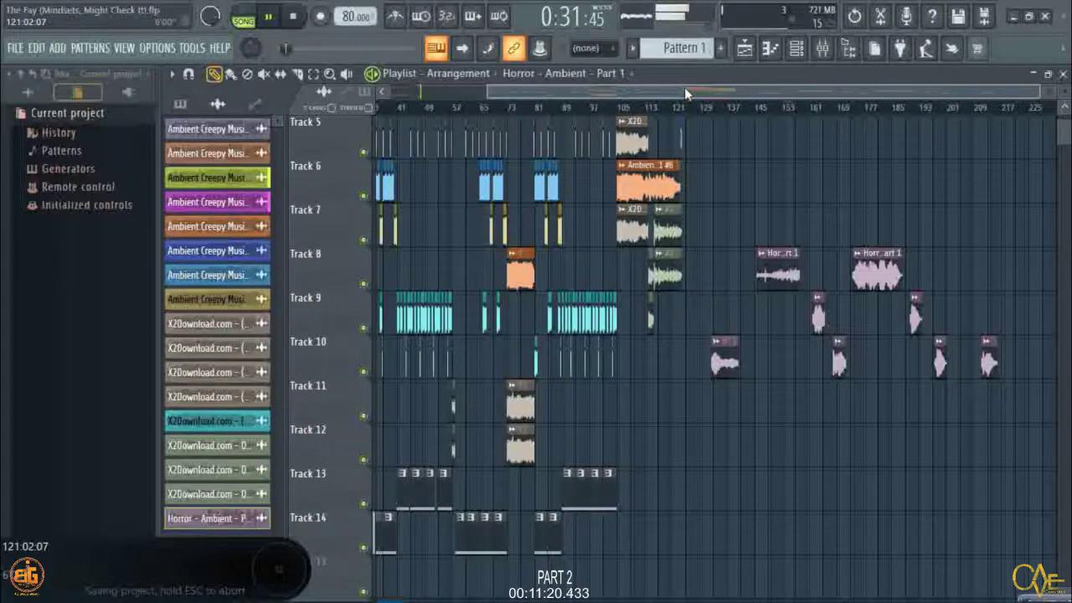
Align the first Horror - Ambient slice on Track 10 so it starts exactly at bar 129.
{"action": "scroll", "coordinate": [711, 103], "scroll_direction": "up", "scroll_amount": 4}
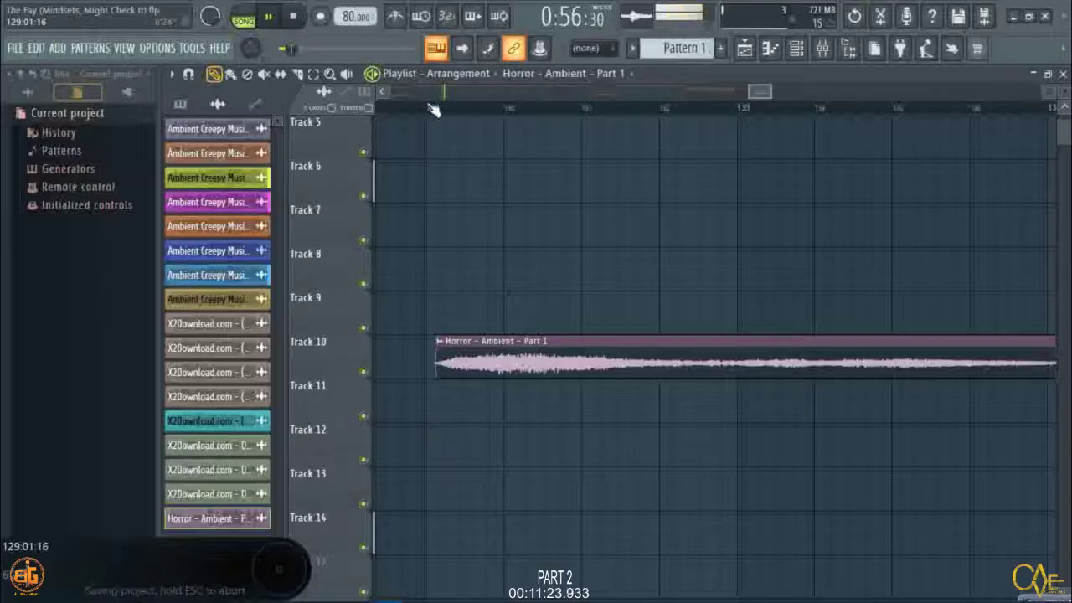
{"action": "scroll", "coordinate": [433, 108], "scroll_direction": "up", "scroll_amount": 5}
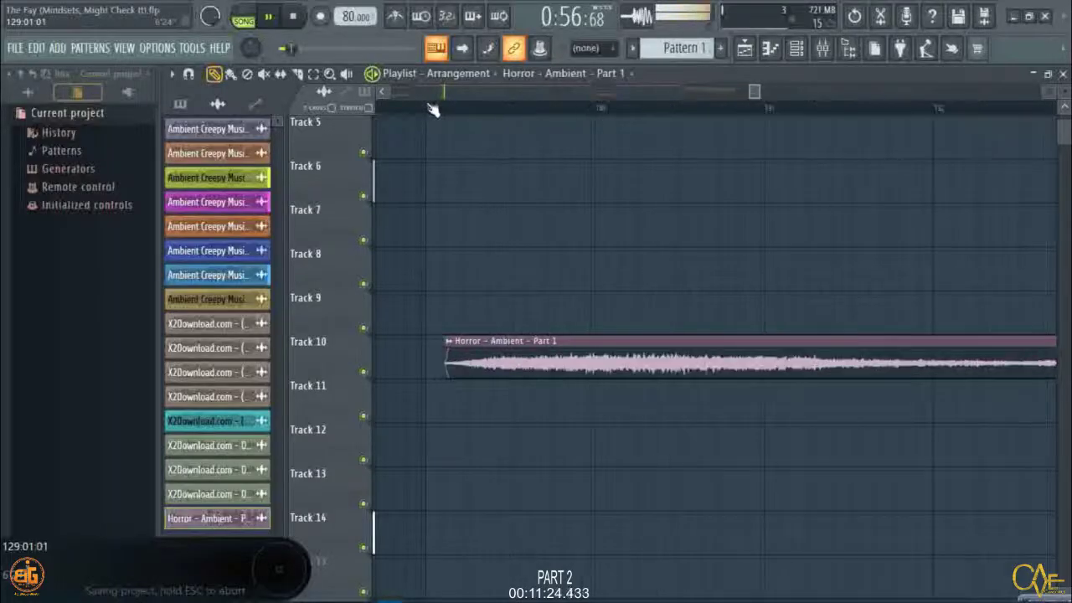
{"action": "left_click_drag", "start_coordinate": [584, 371], "coordinate": [519, 361]}
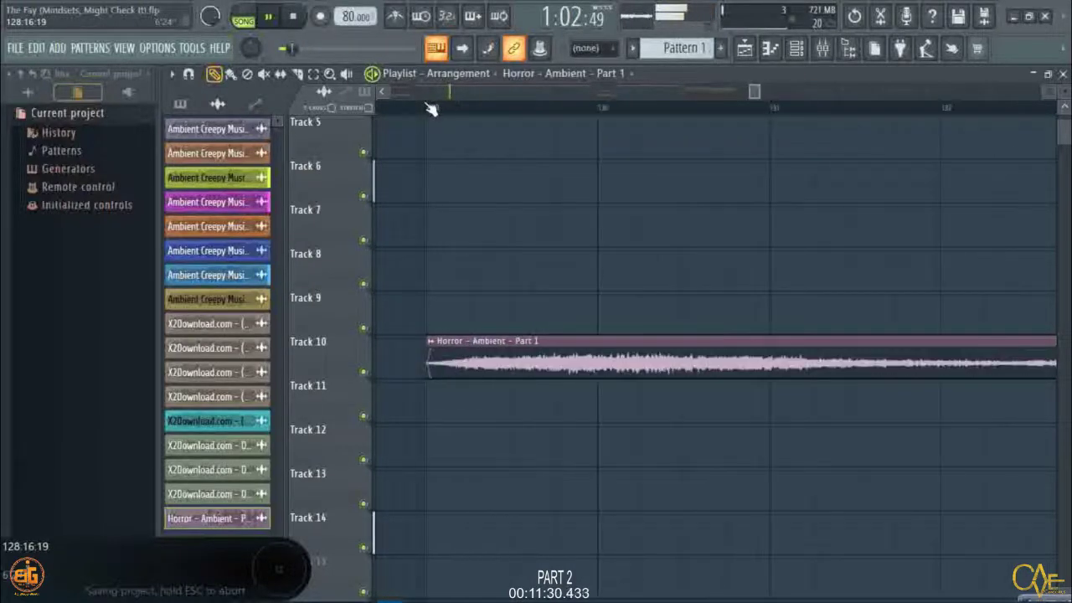
{"action": "scroll", "coordinate": [448, 110], "scroll_direction": "down", "scroll_amount": 4}
{"action": "scroll", "coordinate": [452, 110], "scroll_direction": "up", "scroll_amount": 4}
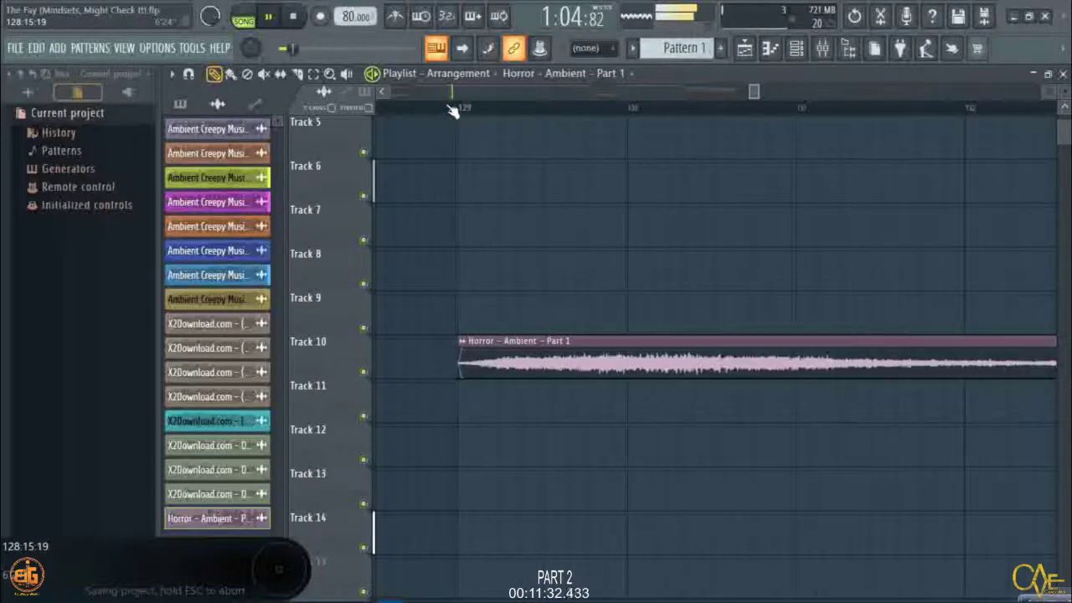
{"action": "scroll", "coordinate": [526, 113], "scroll_direction": "up", "scroll_amount": 3}
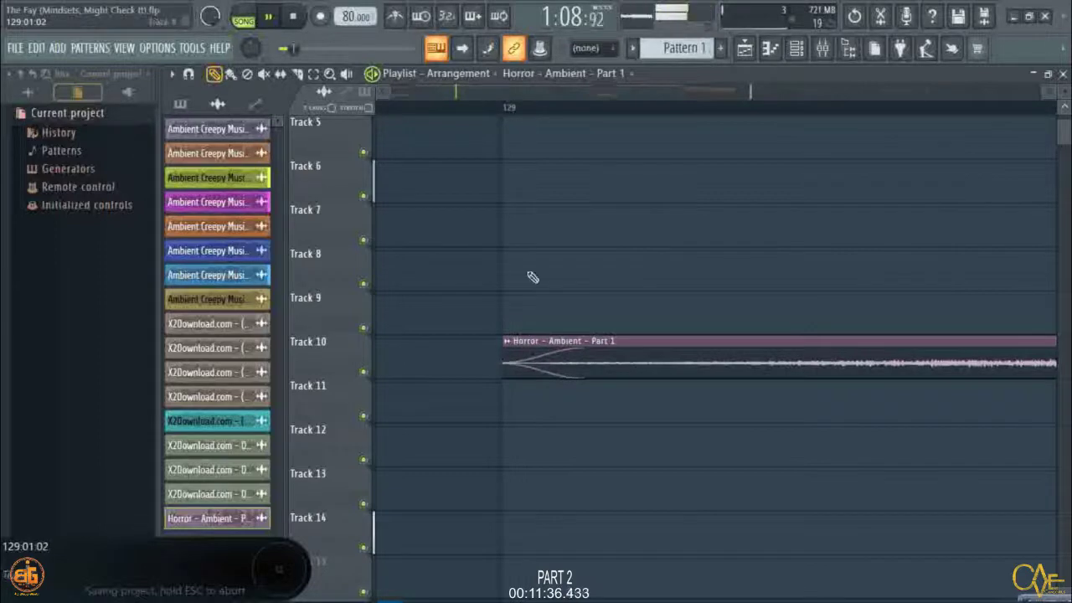
Duplicate the bar 129 slice from Track 10 onto Track 9 at the same position and make the copy unique.
{"action": "left_click_drag", "start_coordinate": [527, 343], "coordinate": [532, 313]}
{"action": "left_click", "coordinate": [508, 297]}
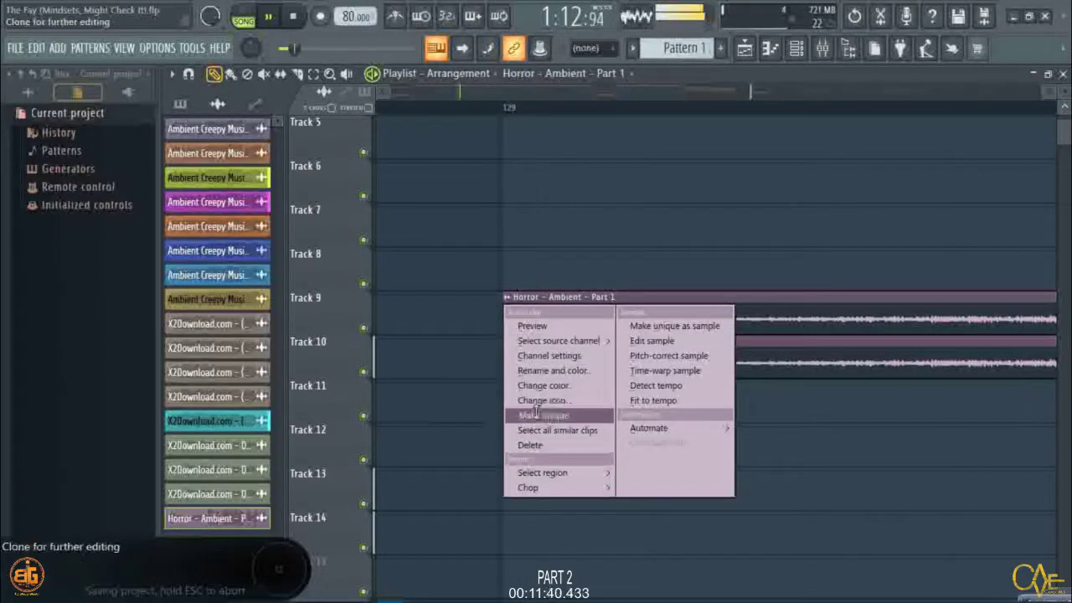
{"action": "left_click", "coordinate": [542, 416]}
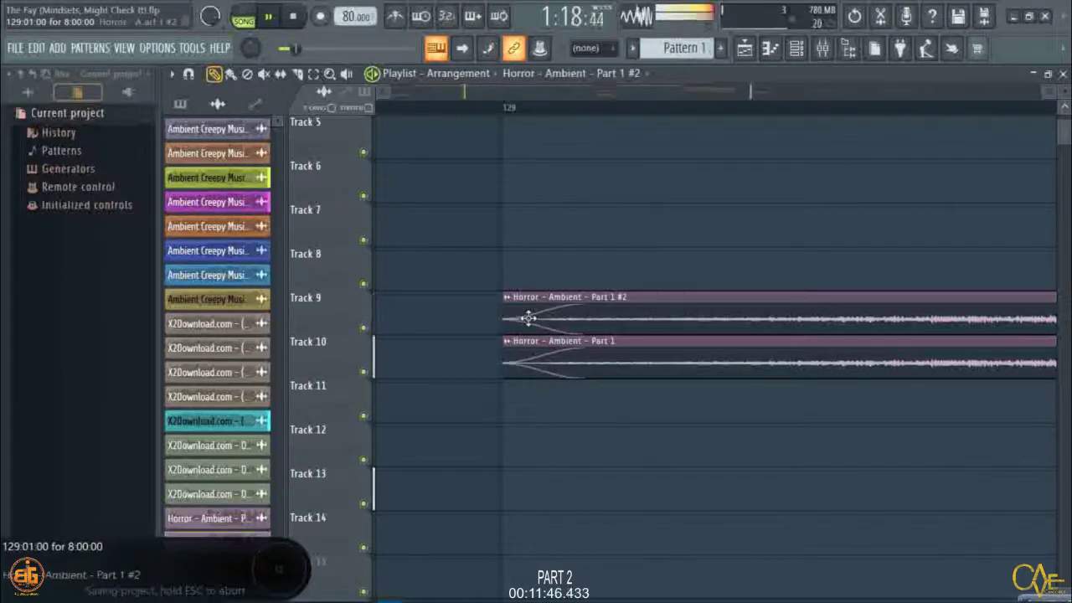
Pan the Horror - Ambient - Part 1 #2 channel 25% right and lower its volume.
{"action": "double_click", "coordinate": [528, 318]}
{"action": "left_click_drag", "start_coordinate": [550, 252], "coordinate": [551, 214]}
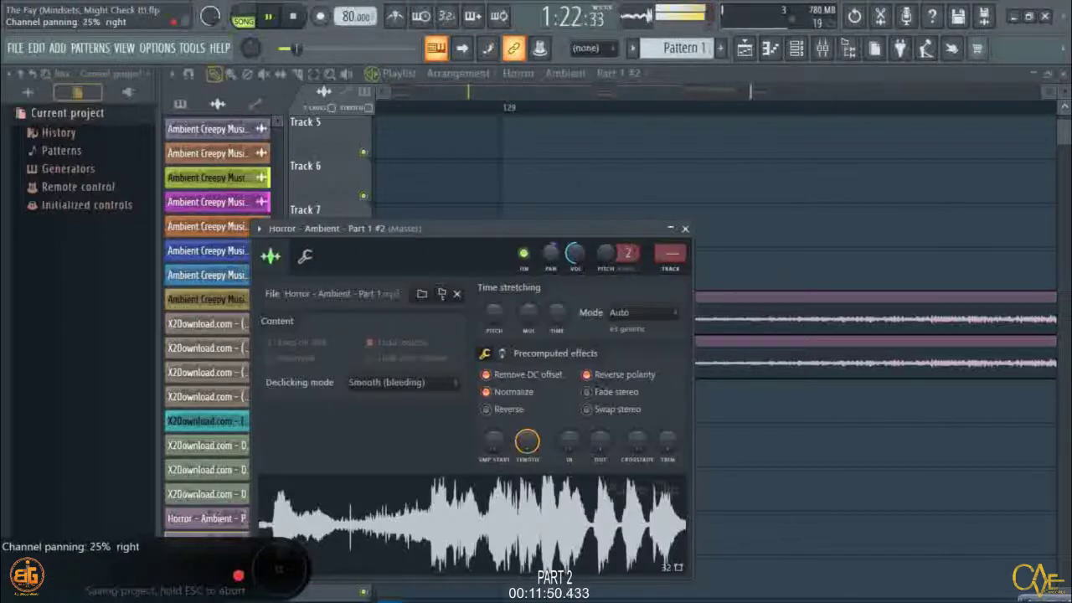
{"action": "left_click_drag", "start_coordinate": [574, 253], "coordinate": [581, 280]}
{"action": "left_click", "coordinate": [725, 355]}
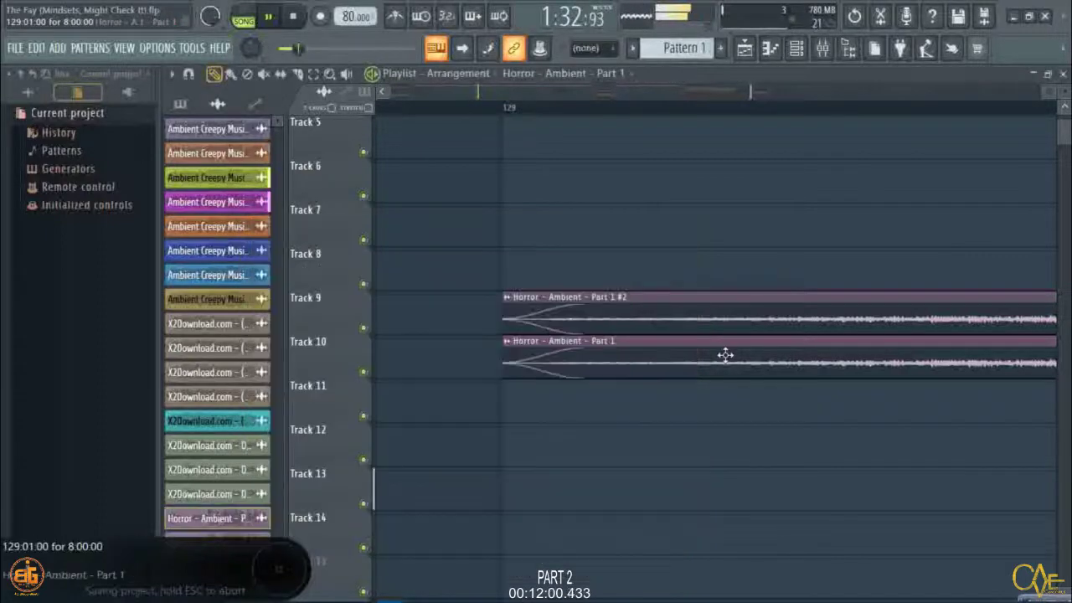
Lower the original Horror - Ambient - Part 1 channel's volume to 21%.
{"action": "left_click", "coordinate": [725, 355]}
{"action": "mouse_move", "coordinate": [553, 232]}
{"action": "left_mouse_down"}
{"action": "mouse_move", "coordinate": [554, 221]}
{"action": "mouse_move", "coordinate": [553, 236]}
{"action": "left_mouse_up"}
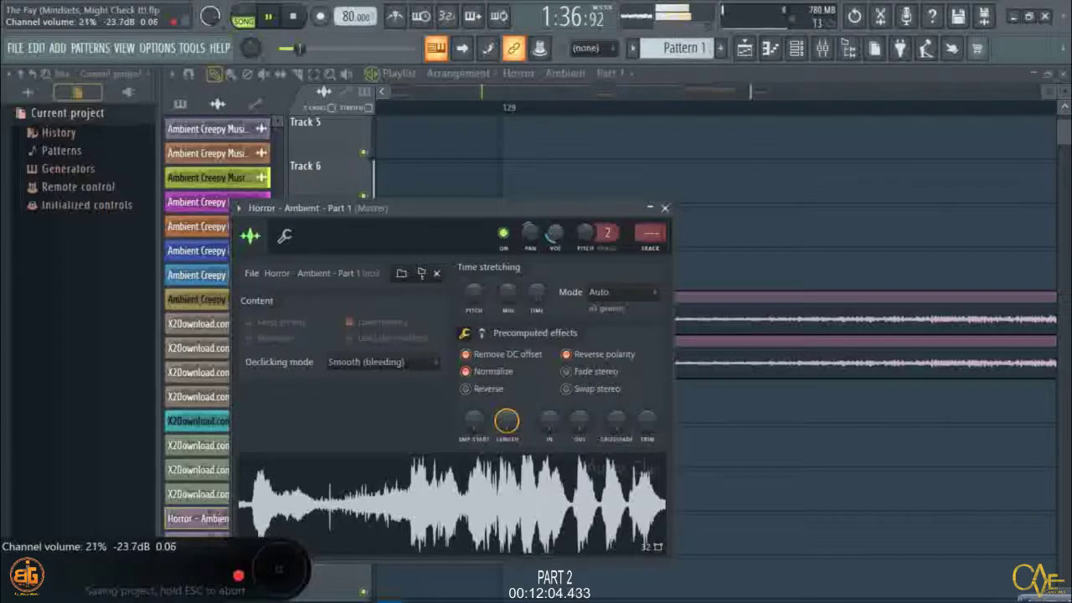
{"action": "key", "text": "Escape"}
Play from just before bar 129 and lower both Horror - Ambient channels further, setting the original's volume to 10%.
{"action": "left_click", "coordinate": [427, 107]}
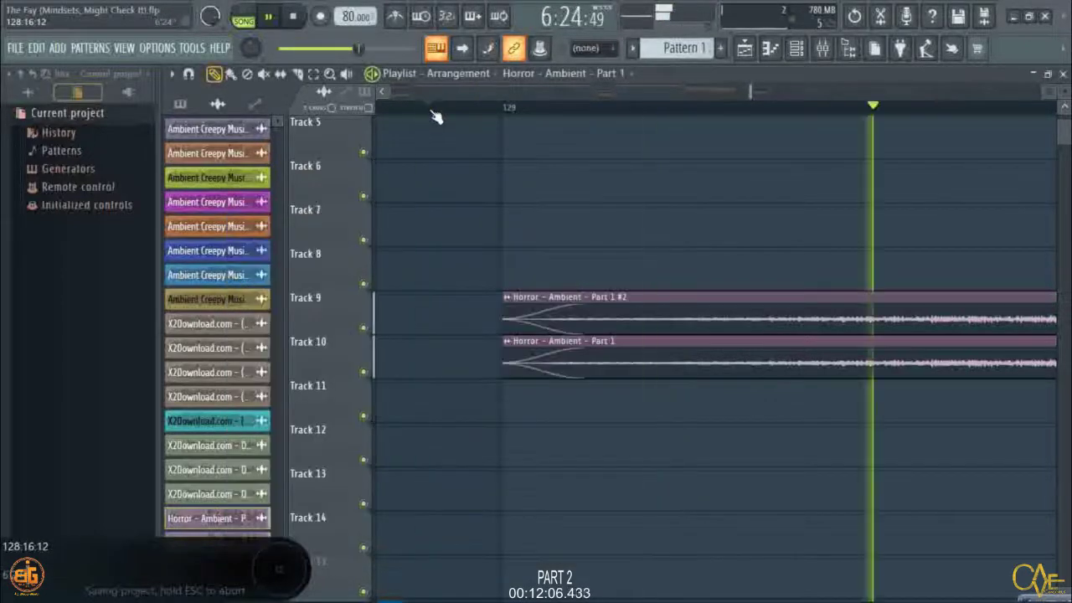
{"action": "double_click", "coordinate": [594, 319]}
{"action": "mouse_move", "coordinate": [570, 254]}
{"action": "left_mouse_down"}
{"action": "mouse_move", "coordinate": [570, 264]}
{"action": "mouse_move", "coordinate": [556, 239]}
{"action": "left_mouse_up"}
{"action": "left_click", "coordinate": [741, 376]}
{"action": "double_click", "coordinate": [741, 376]}
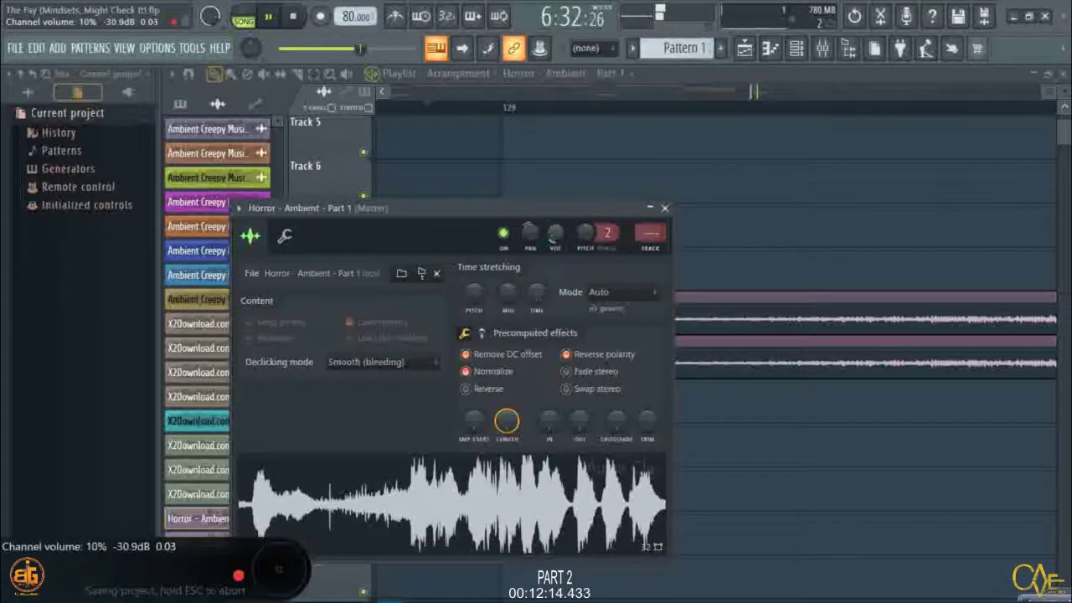
{"action": "left_click", "coordinate": [506, 106]}
{"action": "left_click", "coordinate": [387, 90]}
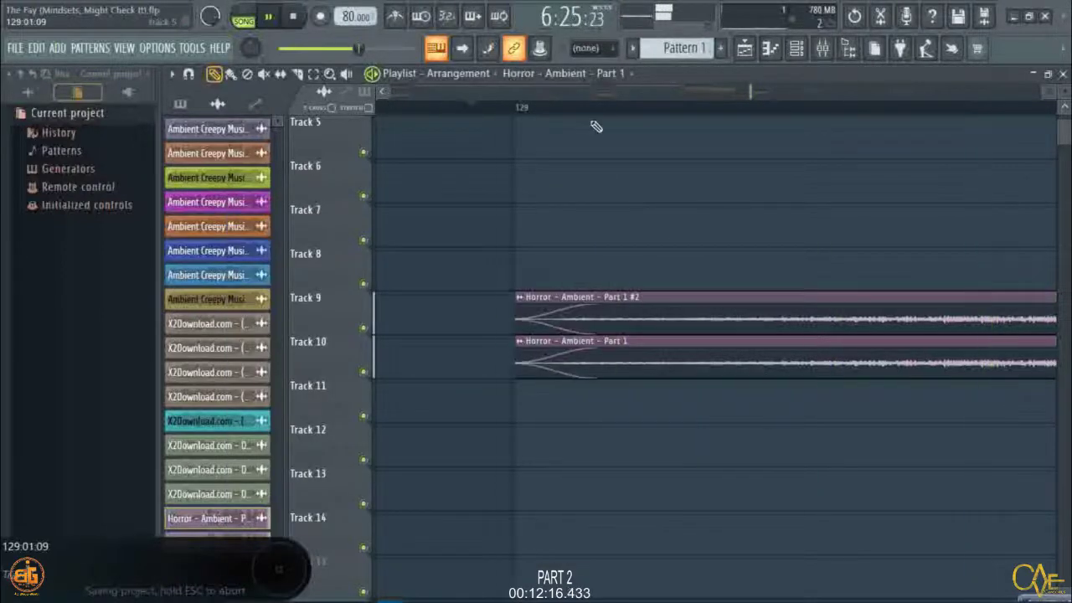
Change the color of the Horror - Ambient - Part 1 #2 clip on Track 9 to a muted green.
{"action": "scroll", "coordinate": [595, 111], "scroll_direction": "down", "scroll_amount": 5}
{"action": "scroll", "coordinate": [594, 111], "scroll_direction": "down", "scroll_amount": 4}
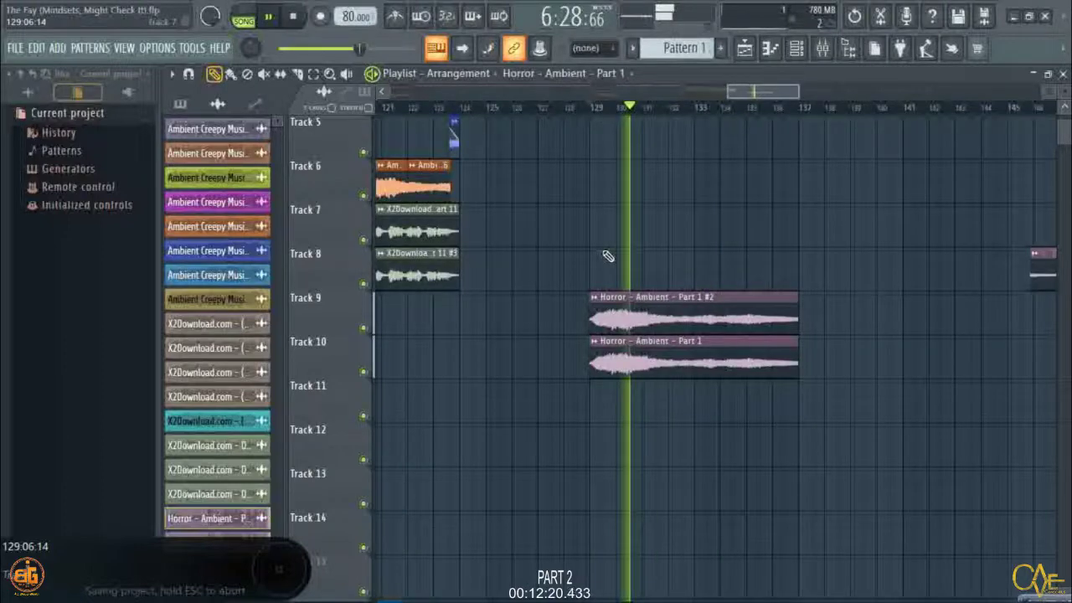
{"action": "left_click", "coordinate": [594, 297]}
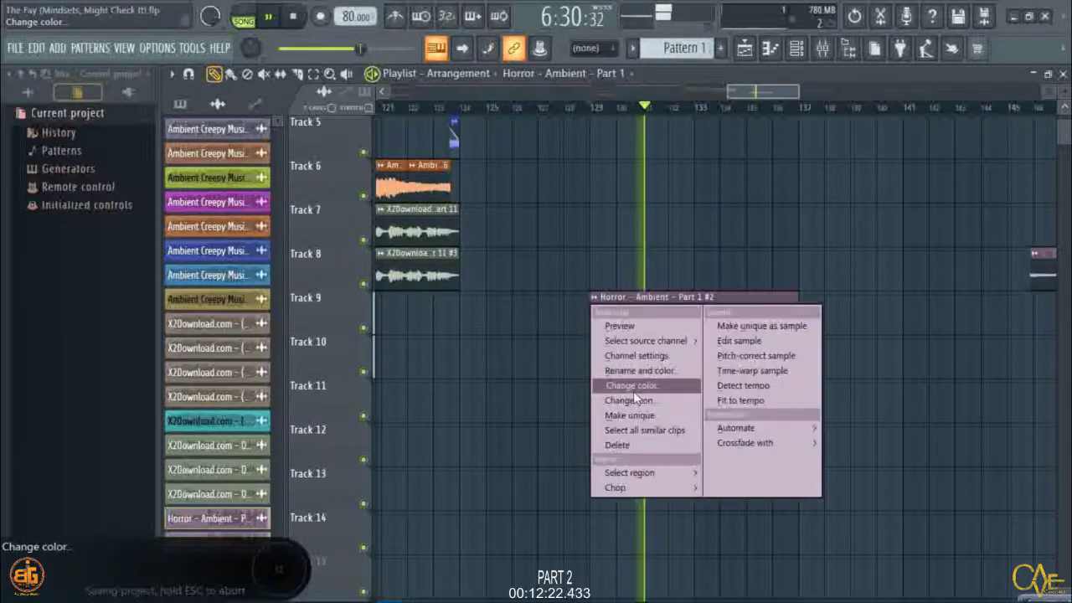
{"action": "left_click", "coordinate": [634, 387]}
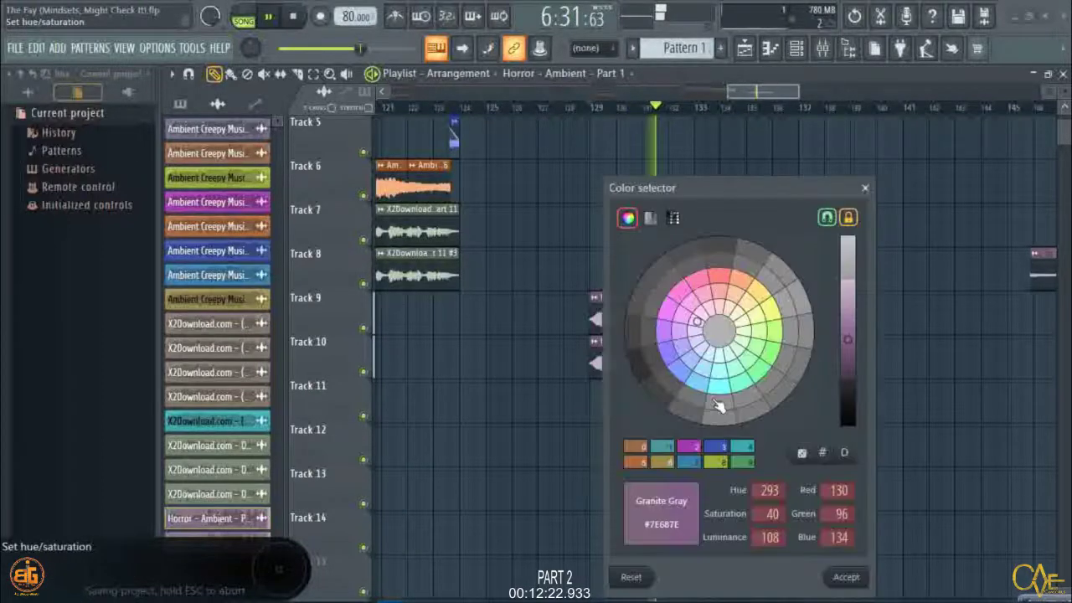
{"action": "left_click", "coordinate": [742, 314]}
{"action": "left_click", "coordinate": [845, 576]}
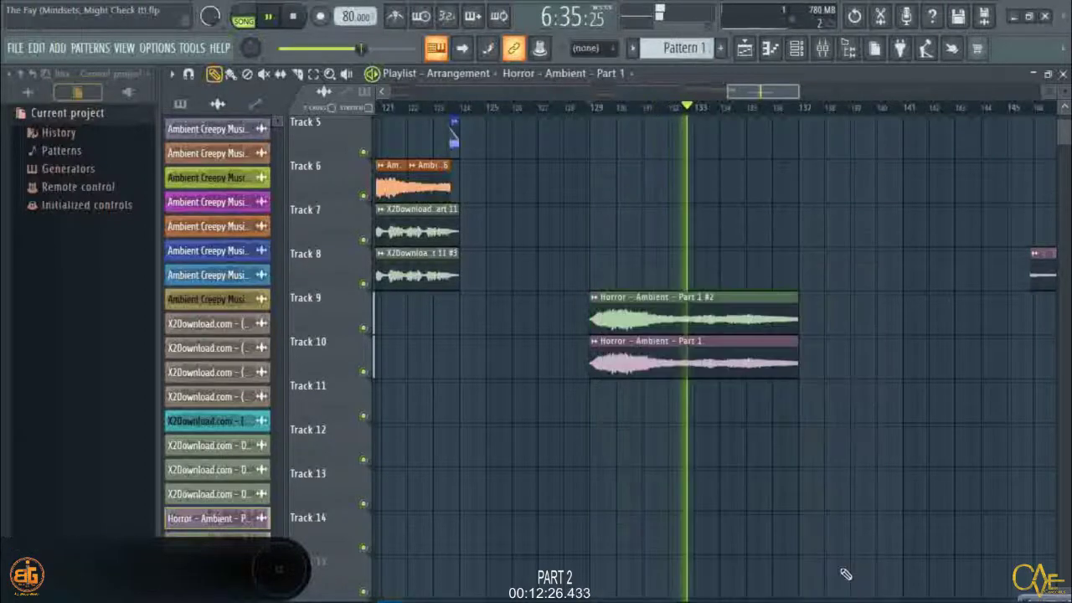
Change the original Horror - Ambient - Part 1 clip's color to slate grey #666086.
{"action": "left_click", "coordinate": [594, 341]}
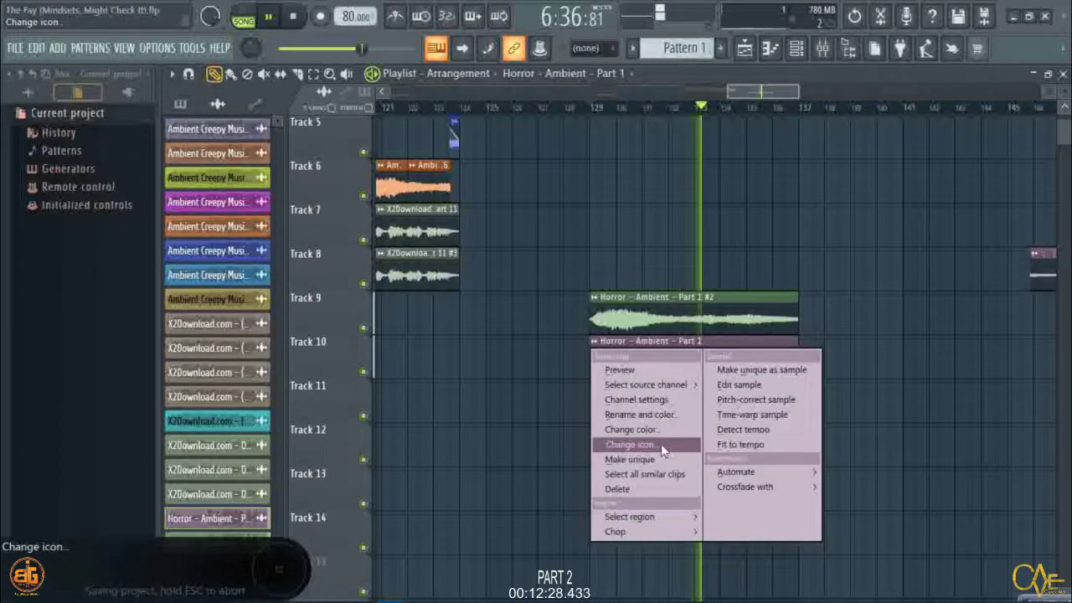
{"action": "left_click", "coordinate": [636, 429]}
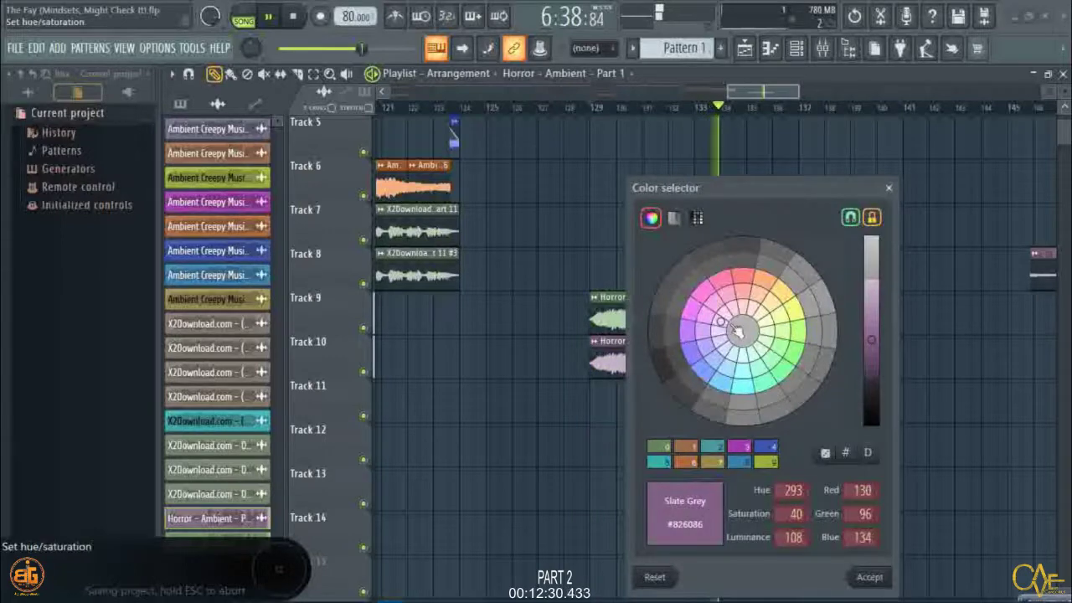
{"action": "left_click_drag", "start_coordinate": [737, 331], "coordinate": [739, 339]}
{"action": "left_click", "coordinate": [867, 575]}
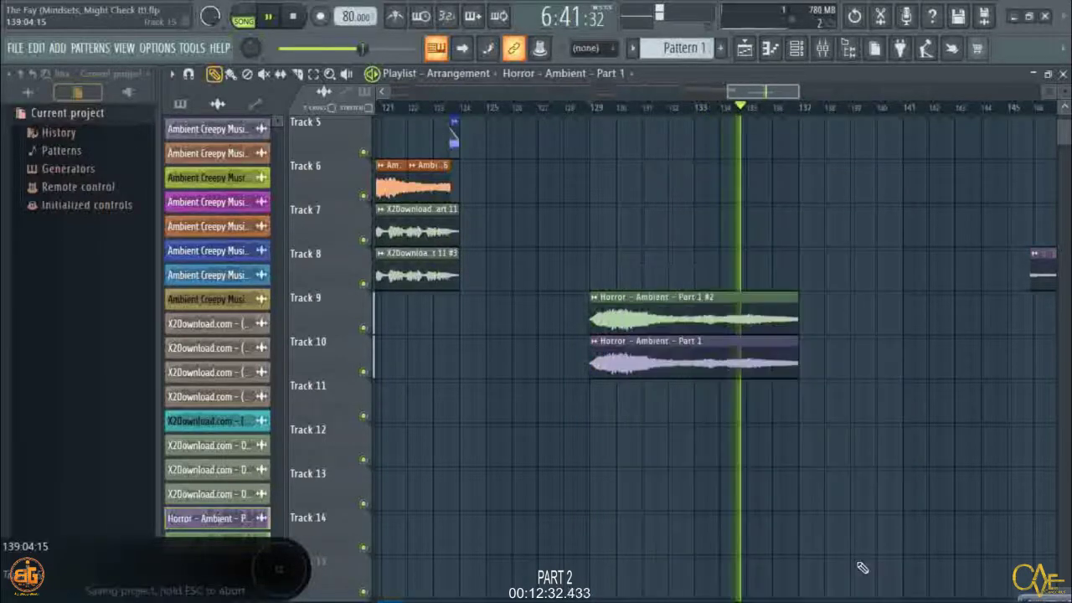
Recolor the original Horror - Ambient - Part 1 clip on Track 10 dark olive green, #808660.
{"action": "right_click", "coordinate": [599, 356]}
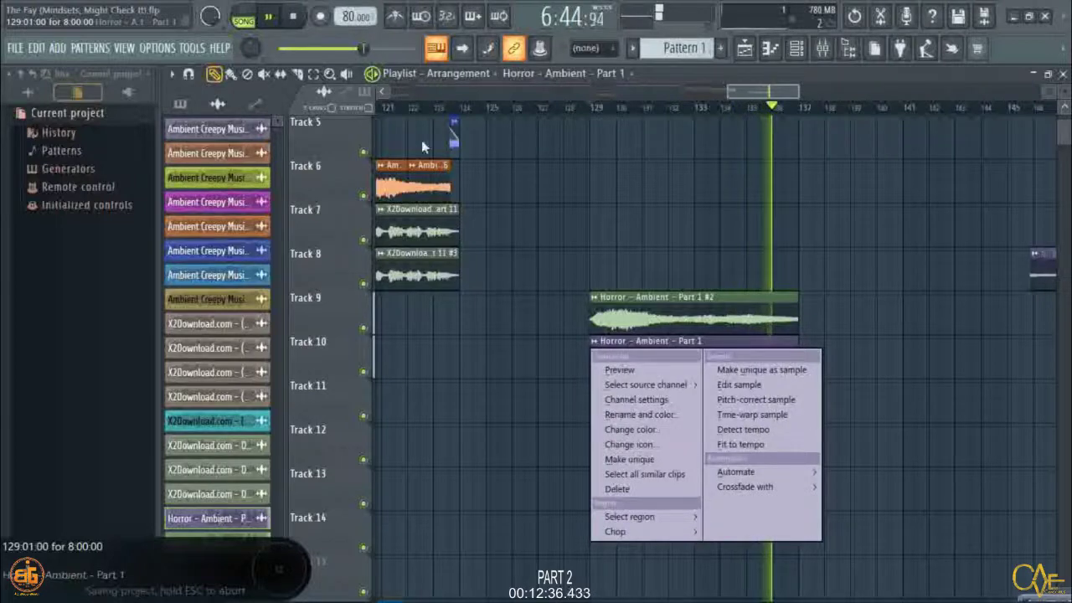
{"action": "left_click", "coordinate": [651, 433]}
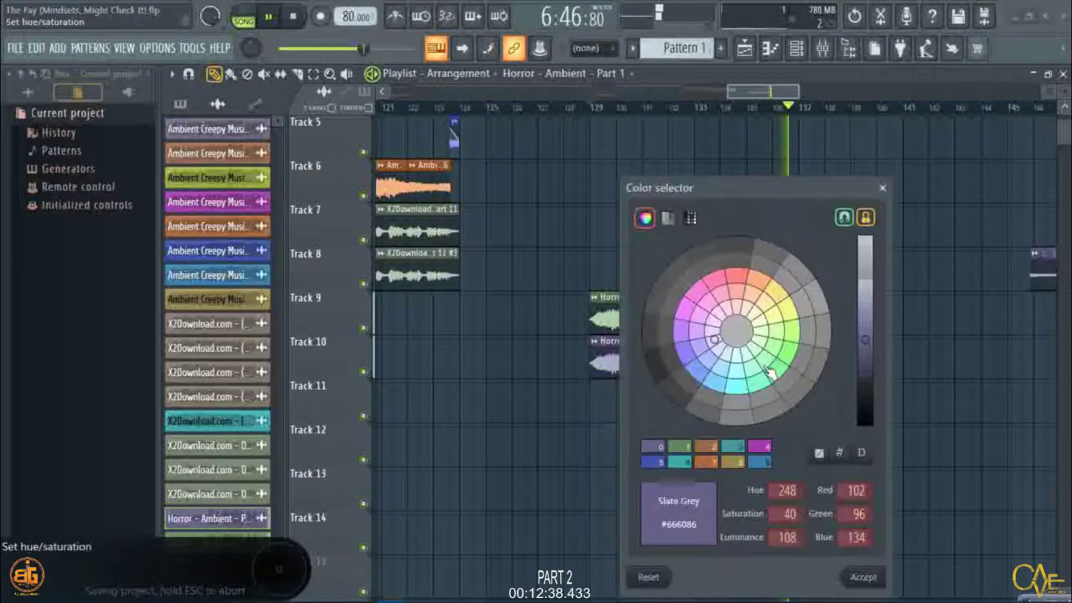
{"action": "left_click", "coordinate": [772, 346]}
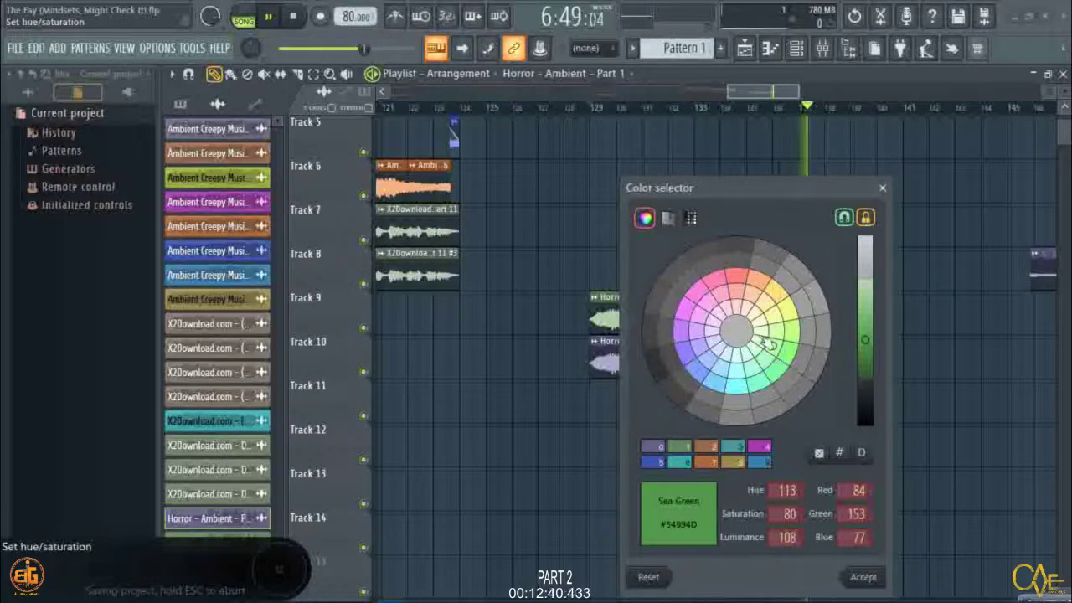
{"action": "left_click", "coordinate": [761, 324]}
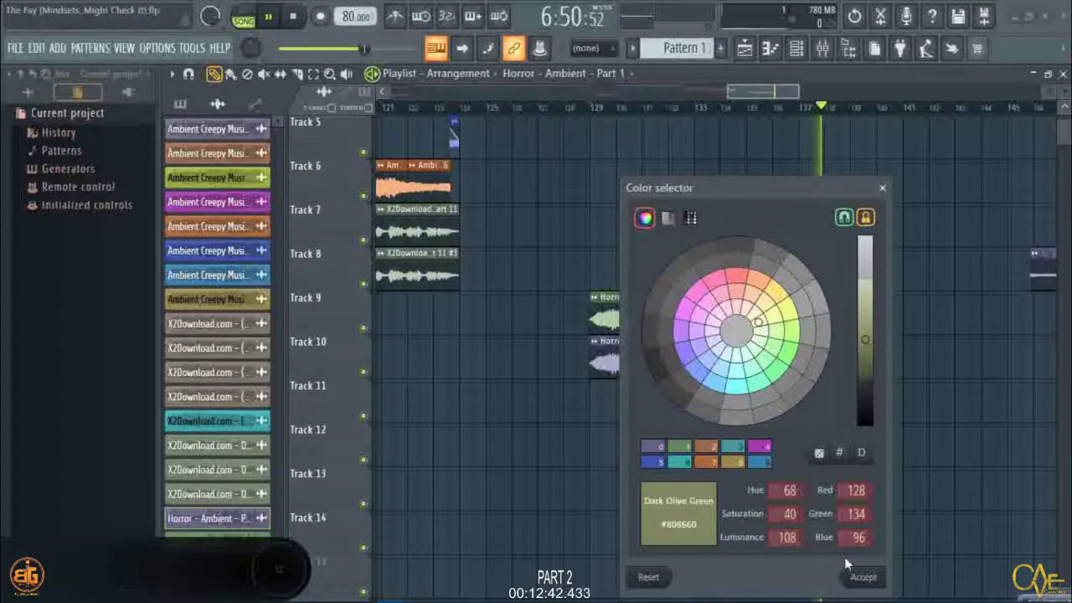
{"action": "left_click", "coordinate": [861, 576]}
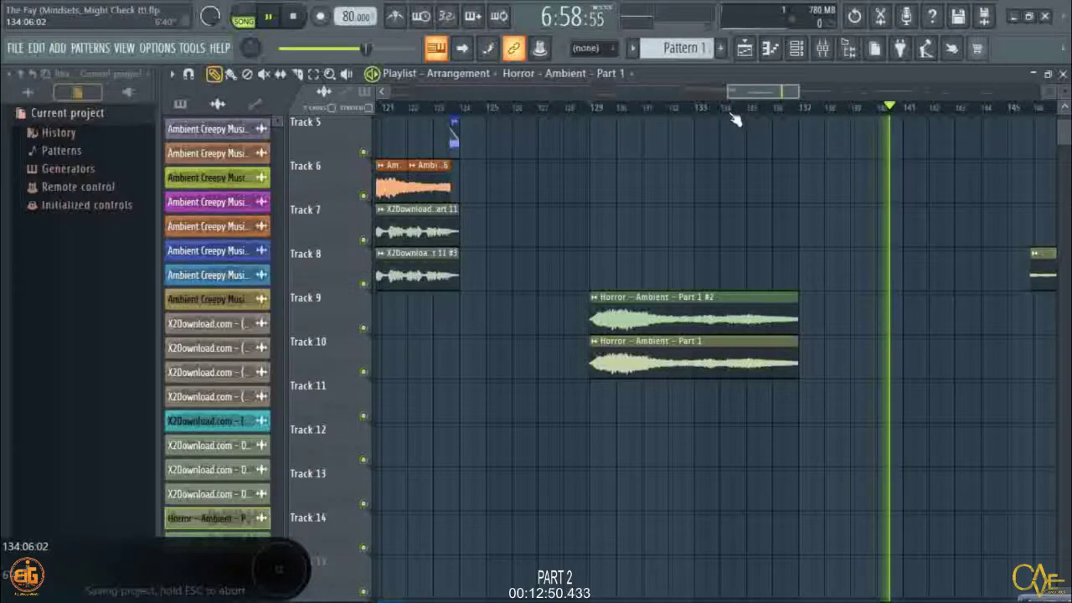
Select both Horror - Ambient clips at bar 129 and move them down to Tracks 13 and 14 near bar 126.
{"action": "scroll", "coordinate": [733, 119], "scroll_direction": "down", "scroll_amount": 10}
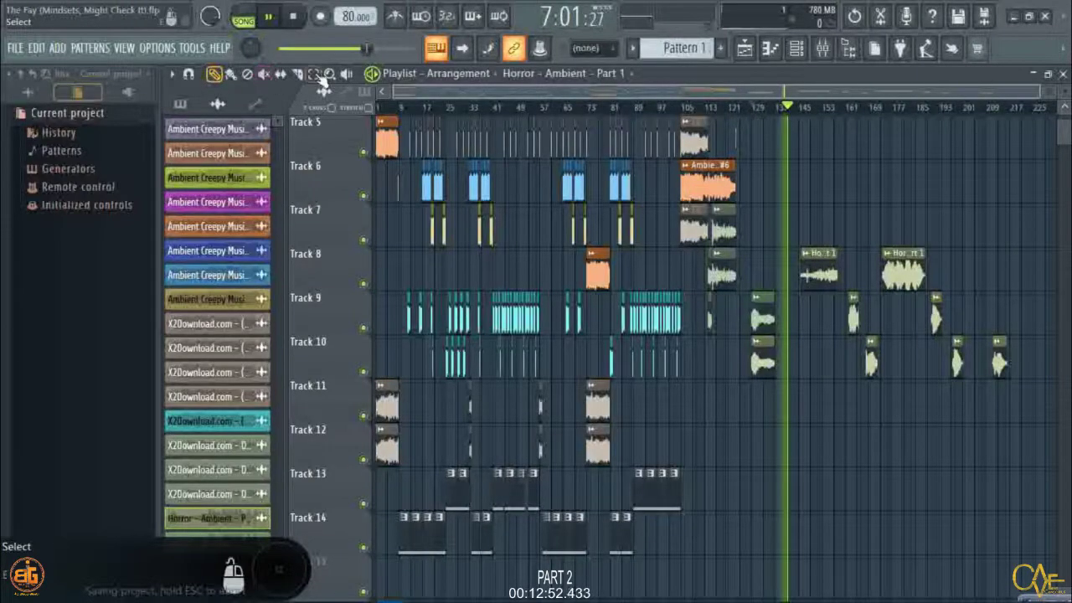
{"action": "left_click", "coordinate": [315, 75]}
{"action": "left_click_drag", "start_coordinate": [765, 444], "coordinate": [747, 308]}
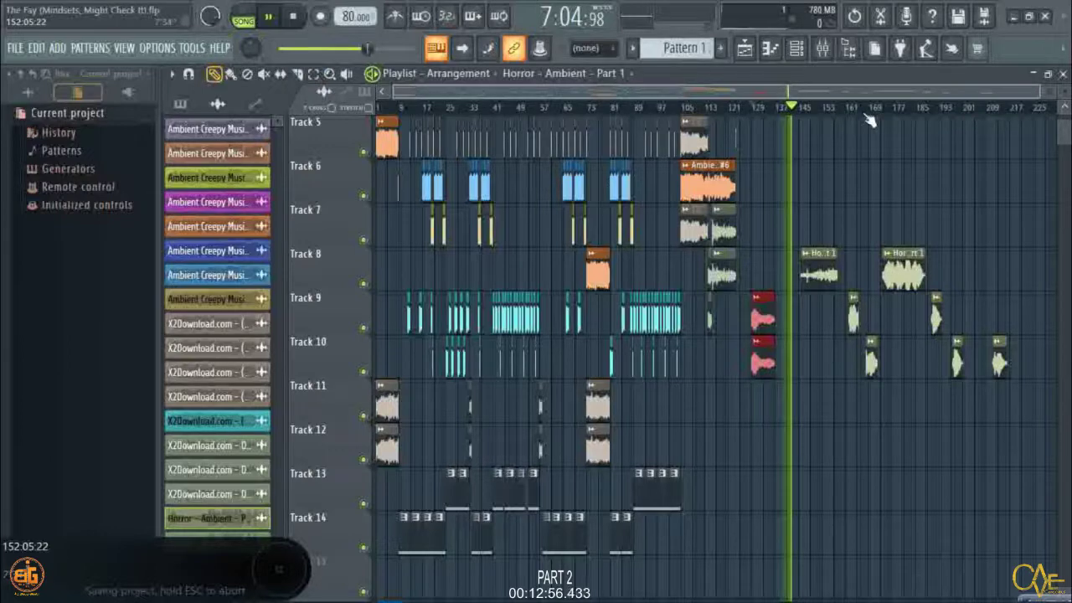
{"action": "left_click_drag", "start_coordinate": [775, 311], "coordinate": [766, 488]}
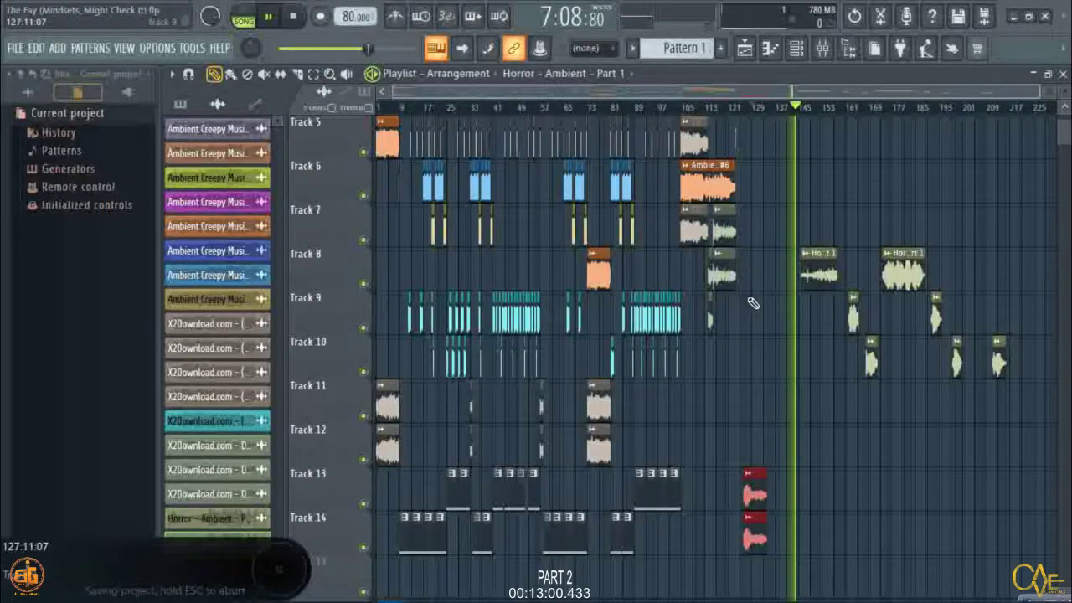
Insert four empty tracks above the pattern clip tracks, starting at Track 13.
{"action": "scroll", "coordinate": [503, 310], "scroll_direction": "down", "scroll_amount": 4}
{"action": "right_click", "coordinate": [350, 317]}
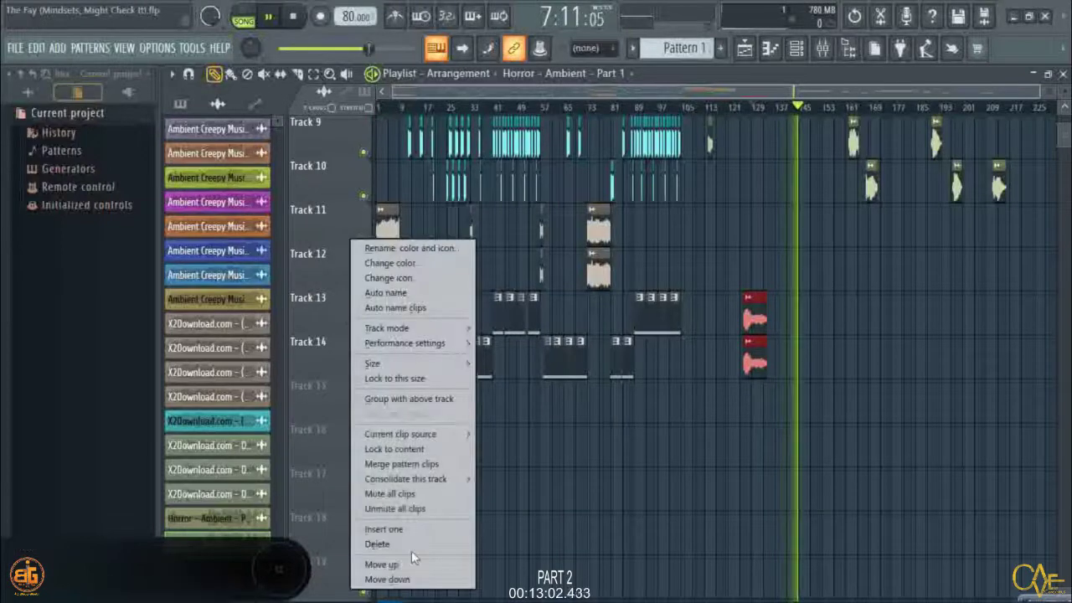
{"action": "left_click", "coordinate": [392, 529]}
{"action": "right_click", "coordinate": [299, 321]}
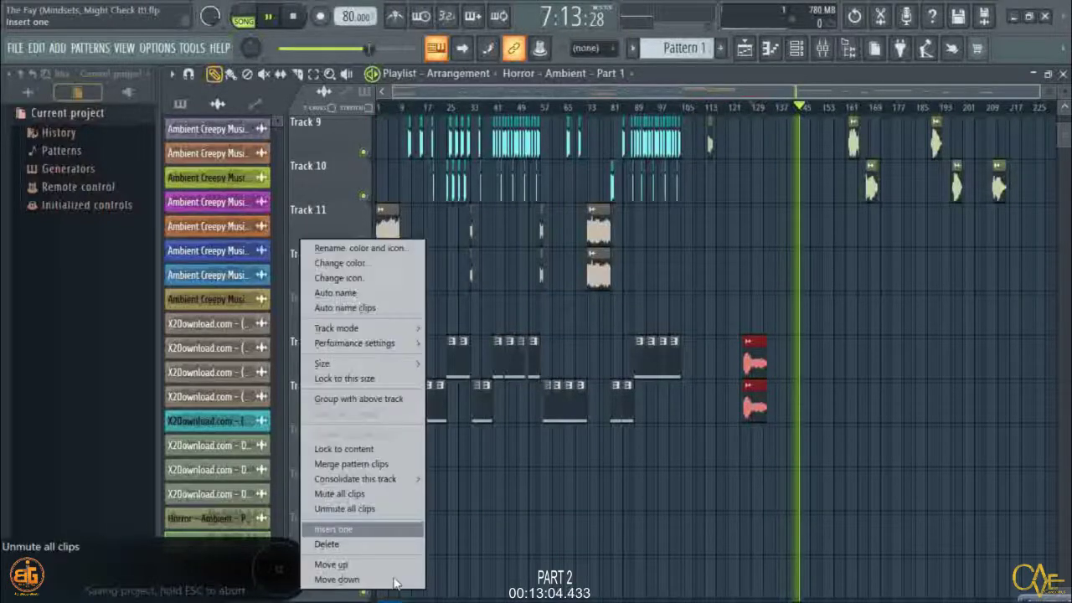
{"action": "left_click", "coordinate": [387, 530]}
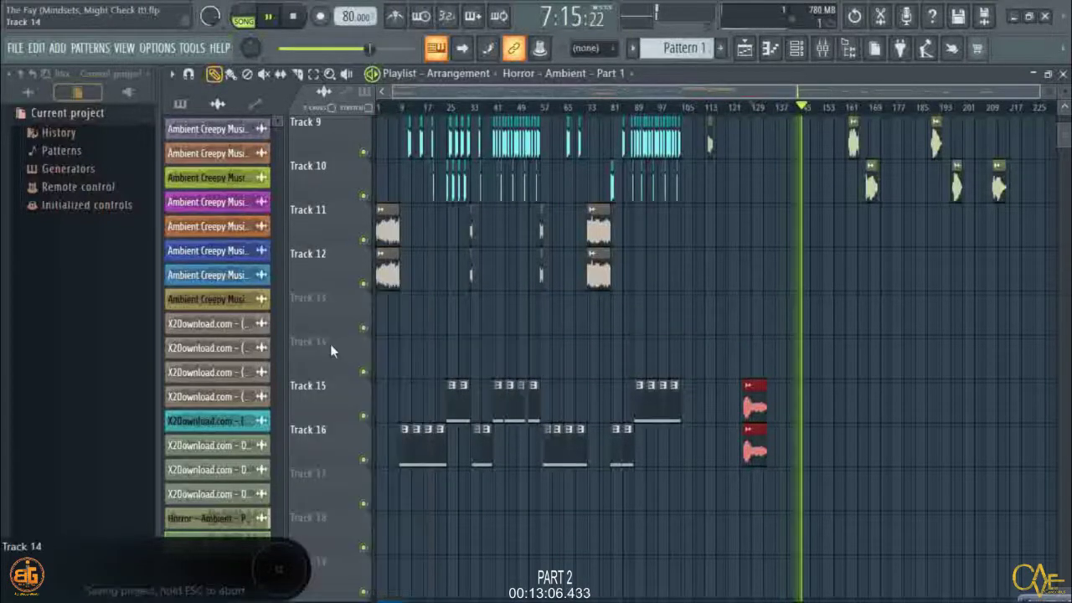
{"action": "right_click", "coordinate": [328, 335]}
{"action": "left_click", "coordinate": [359, 529]}
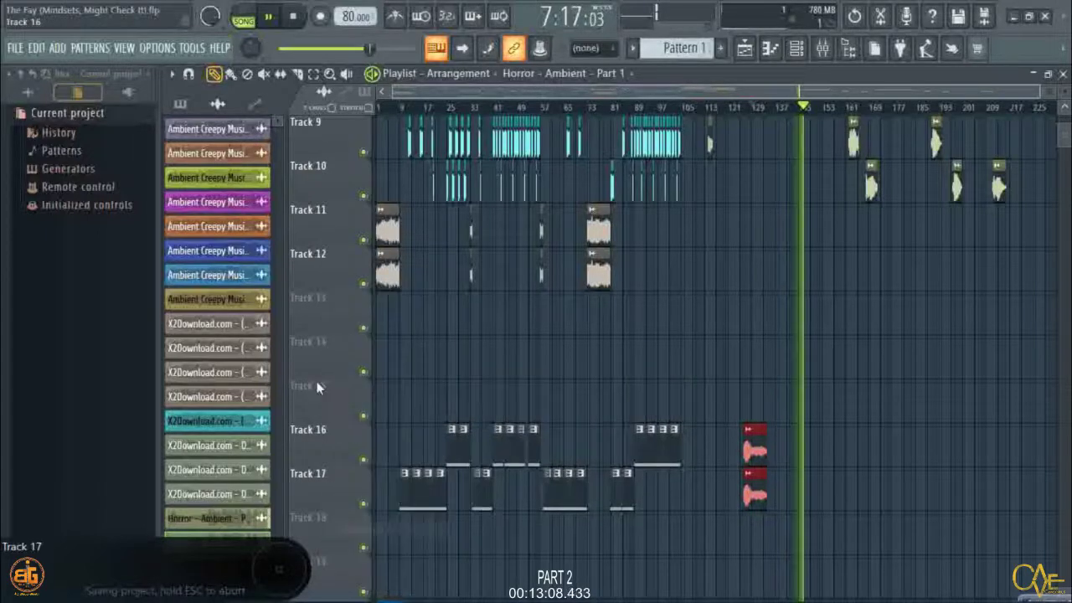
{"action": "right_click", "coordinate": [317, 360]}
{"action": "left_click", "coordinate": [350, 528]}
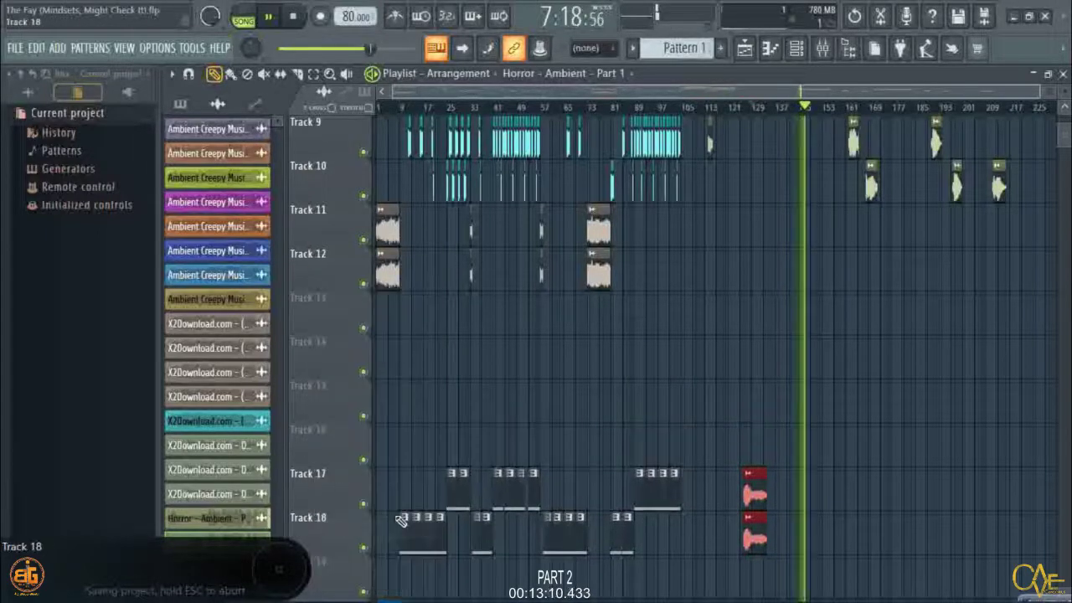
Move the two selected Horror - Ambient clips back to Tracks 13 and 14 near bar 9.
{"action": "left_click_drag", "start_coordinate": [751, 490], "coordinate": [452, 332]}
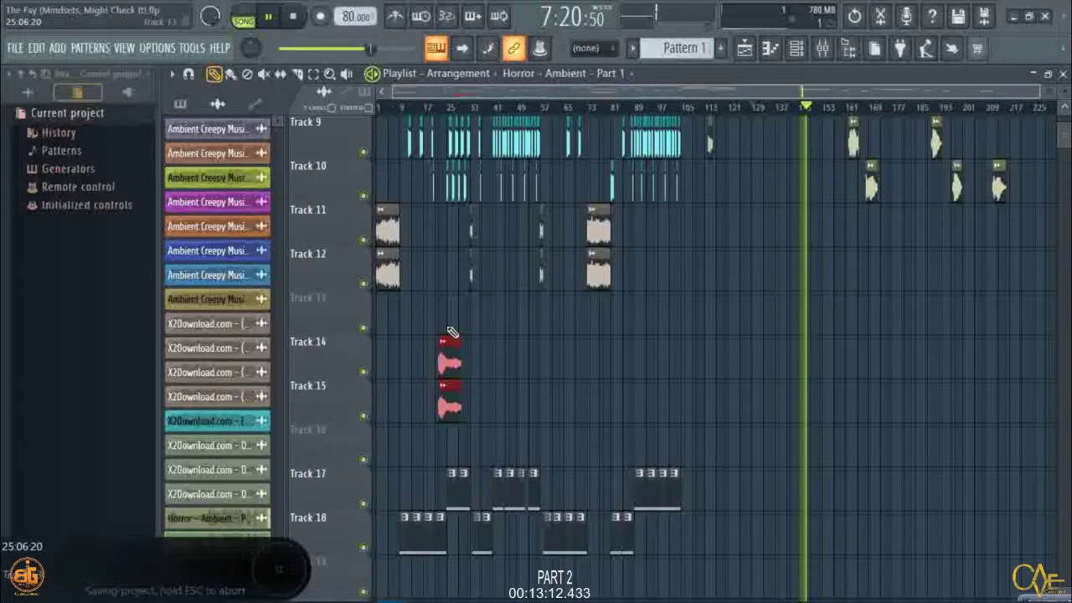
{"action": "scroll", "coordinate": [397, 111], "scroll_direction": "up", "scroll_amount": 2}
{"action": "scroll", "coordinate": [399, 114], "scroll_direction": "up", "scroll_amount": 6}
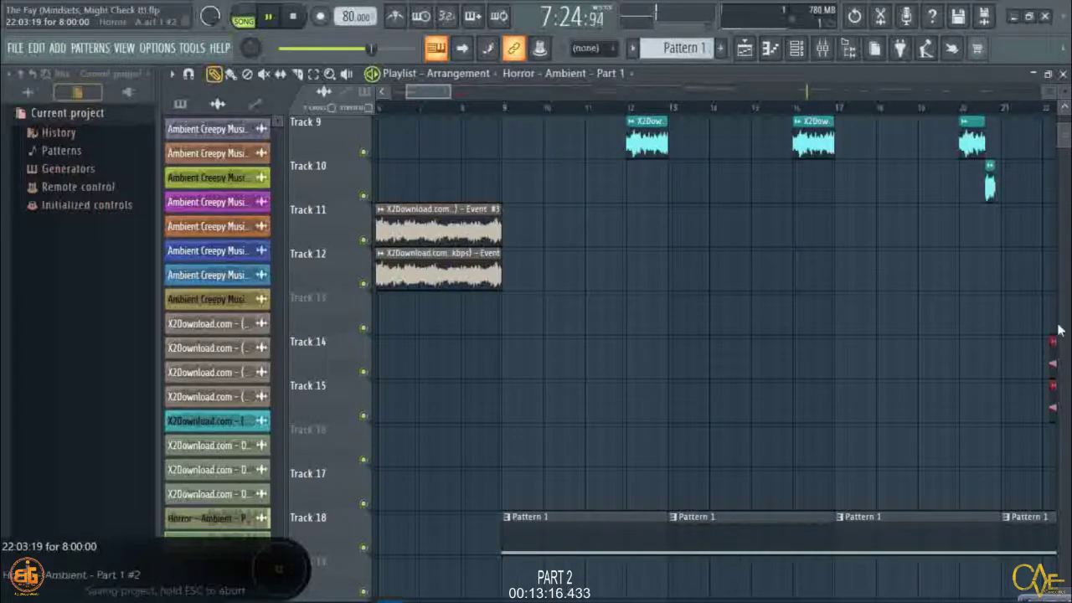
{"action": "left_click_drag", "start_coordinate": [443, 94], "coordinate": [444, 94]}
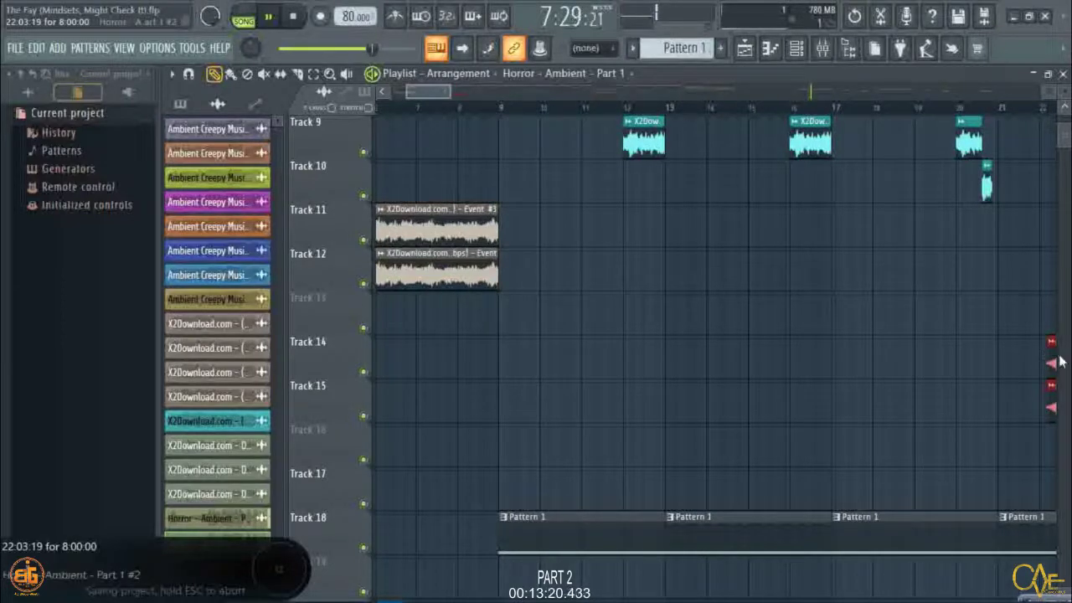
{"action": "left_click", "coordinate": [1053, 91]}
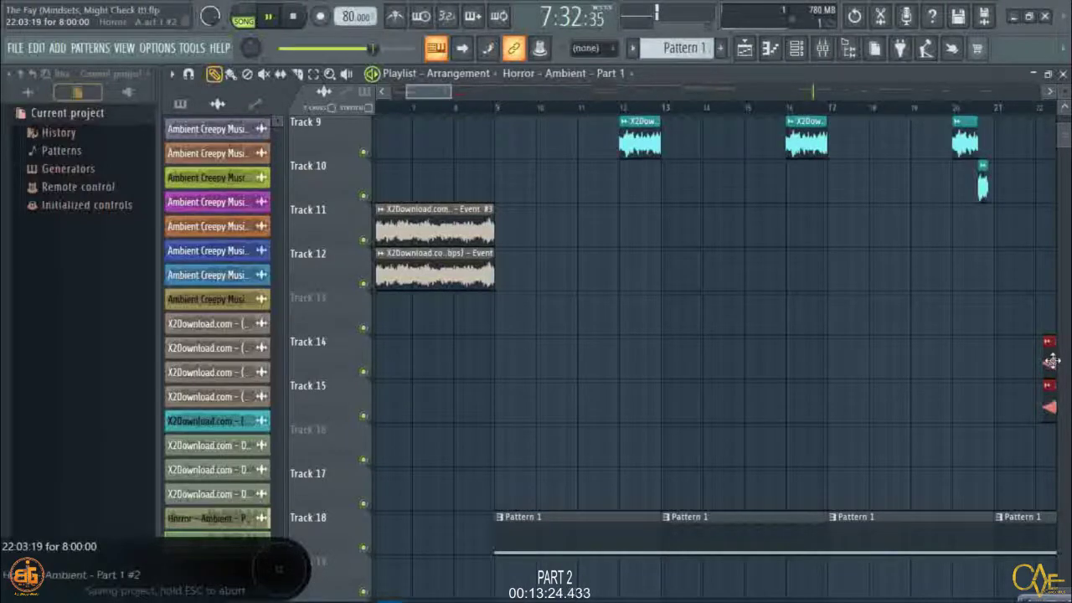
{"action": "left_click_drag", "start_coordinate": [1052, 361], "coordinate": [502, 317]}
Play the song from about bar 7 and align the start of both Horror - Ambient clips exactly with bar 9.
{"action": "left_click", "coordinate": [449, 108]}
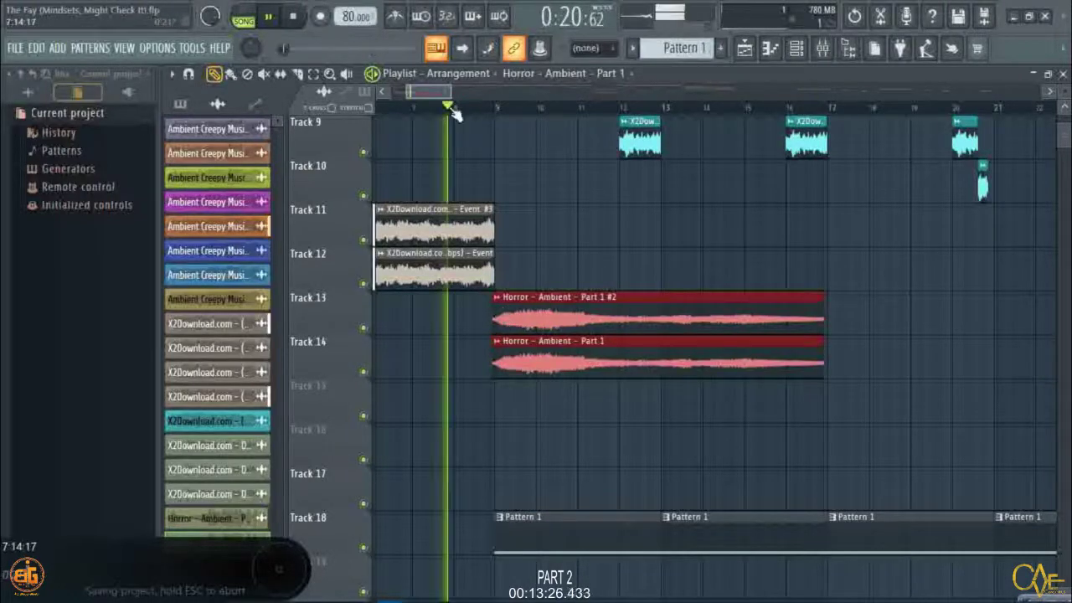
{"action": "scroll", "coordinate": [508, 115], "scroll_direction": "up", "scroll_amount": 2}
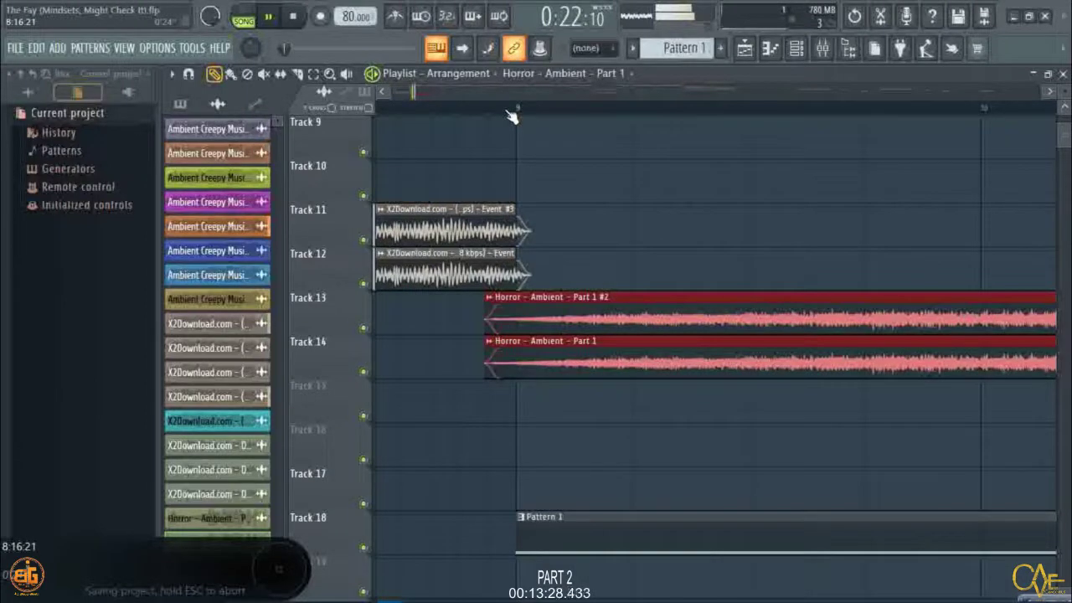
{"action": "scroll", "coordinate": [512, 117], "scroll_direction": "up", "scroll_amount": 1}
{"action": "left_click_drag", "start_coordinate": [494, 309], "coordinate": [555, 309]}
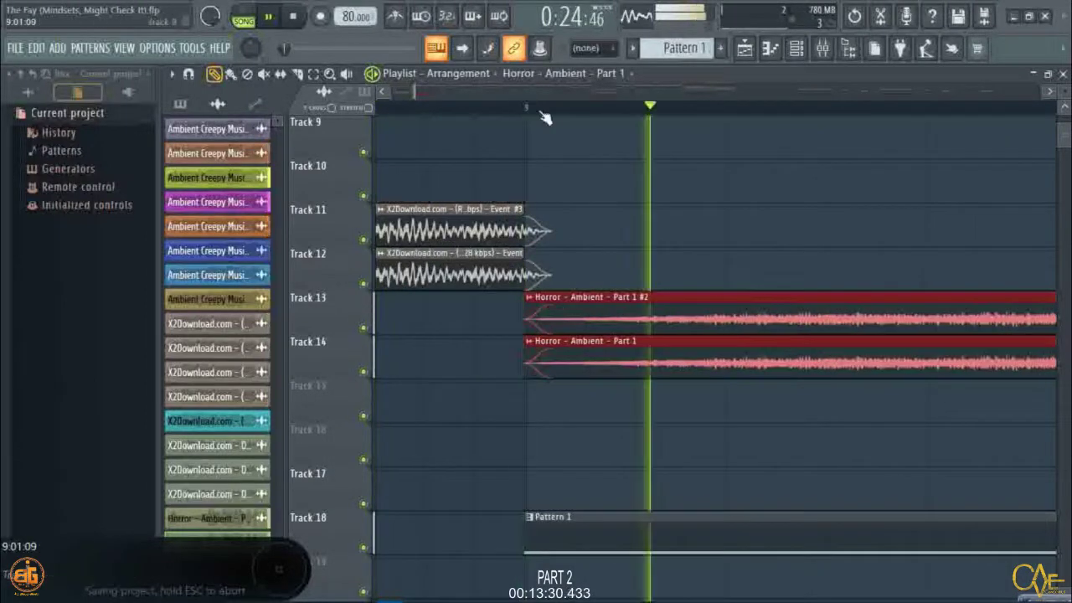
{"action": "scroll", "coordinate": [534, 111], "scroll_direction": "up", "scroll_amount": 1}
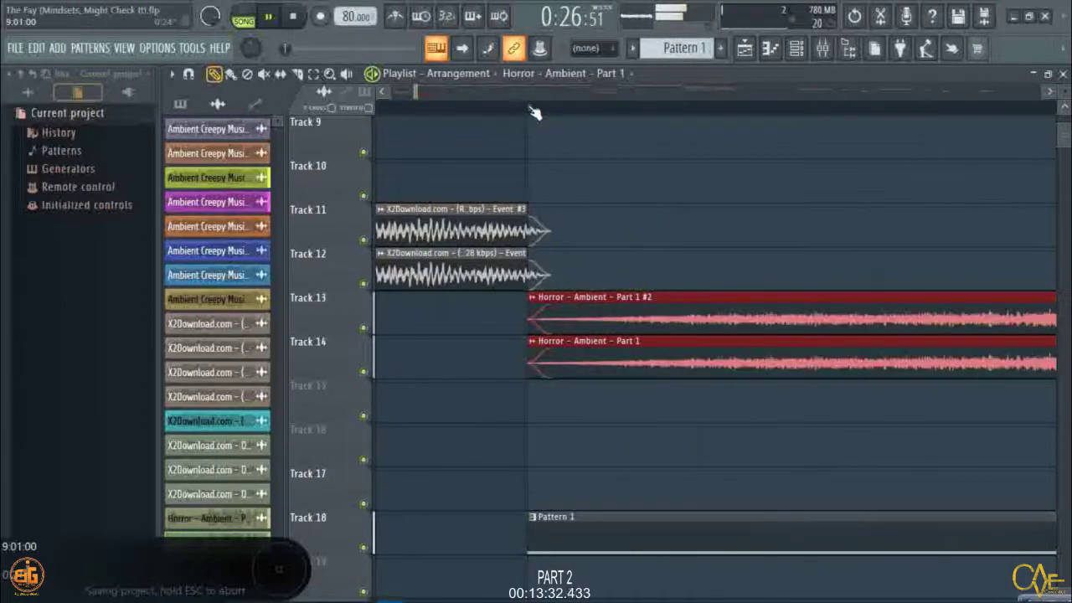
Check the channel settings of Horror - Ambient - Part 1 #2 and listen to Track 13 briefly in solo.
{"action": "scroll", "coordinate": [534, 112], "scroll_direction": "down", "scroll_amount": 3}
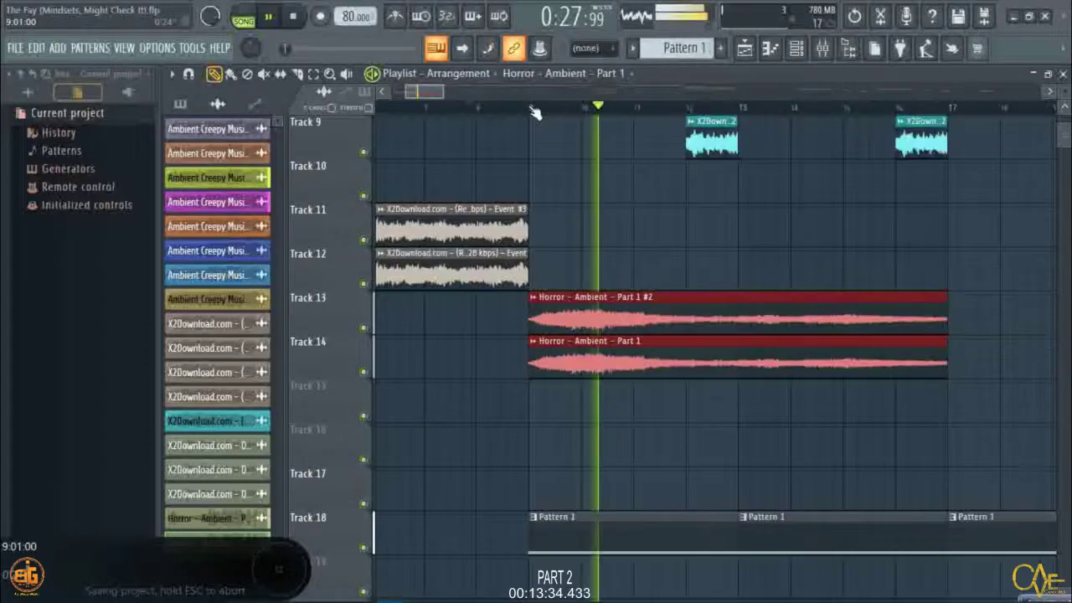
{"action": "scroll", "coordinate": [534, 111], "scroll_direction": "down", "scroll_amount": 3}
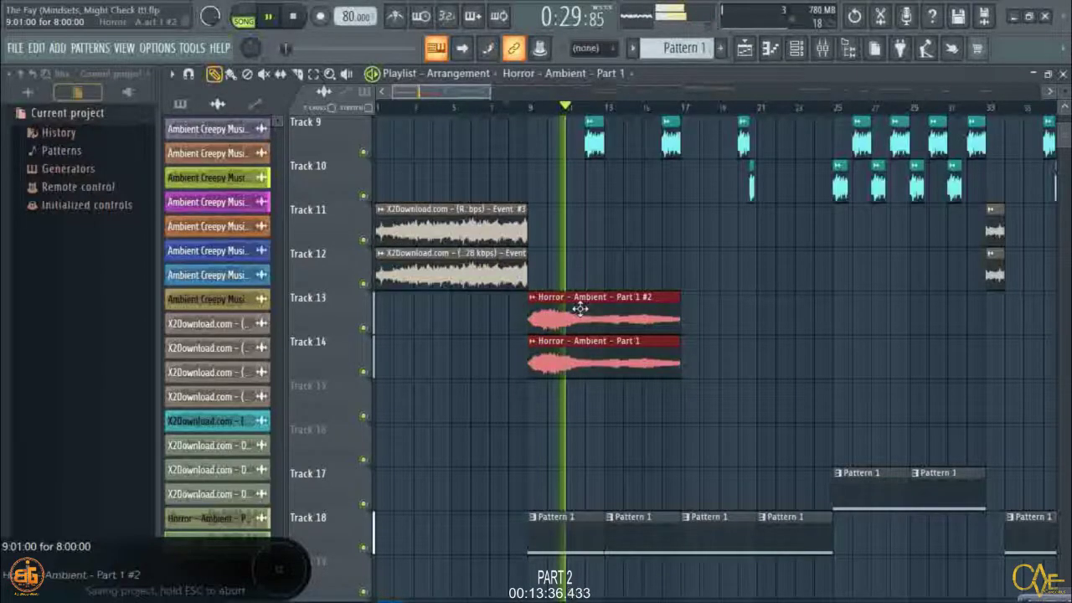
{"action": "double_click", "coordinate": [580, 310]}
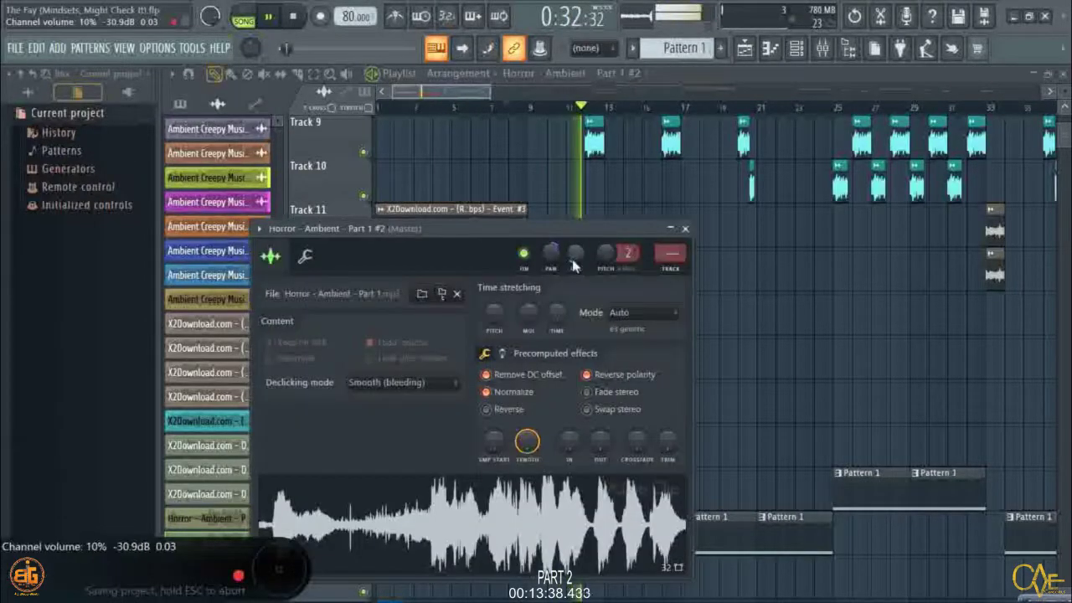
{"action": "left_click", "coordinate": [458, 91]}
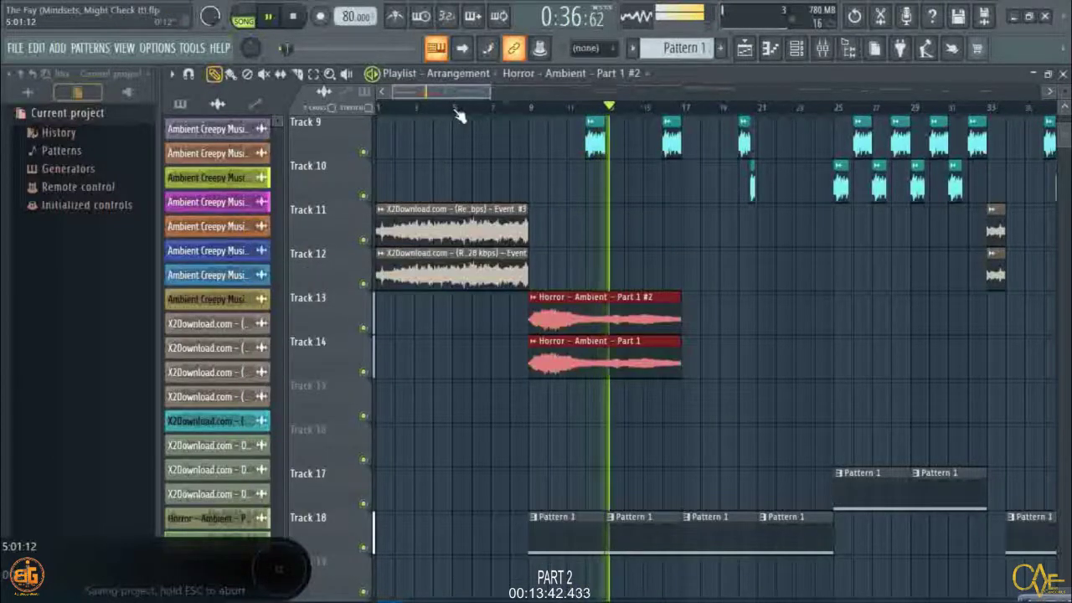
{"action": "right_click", "coordinate": [363, 328]}
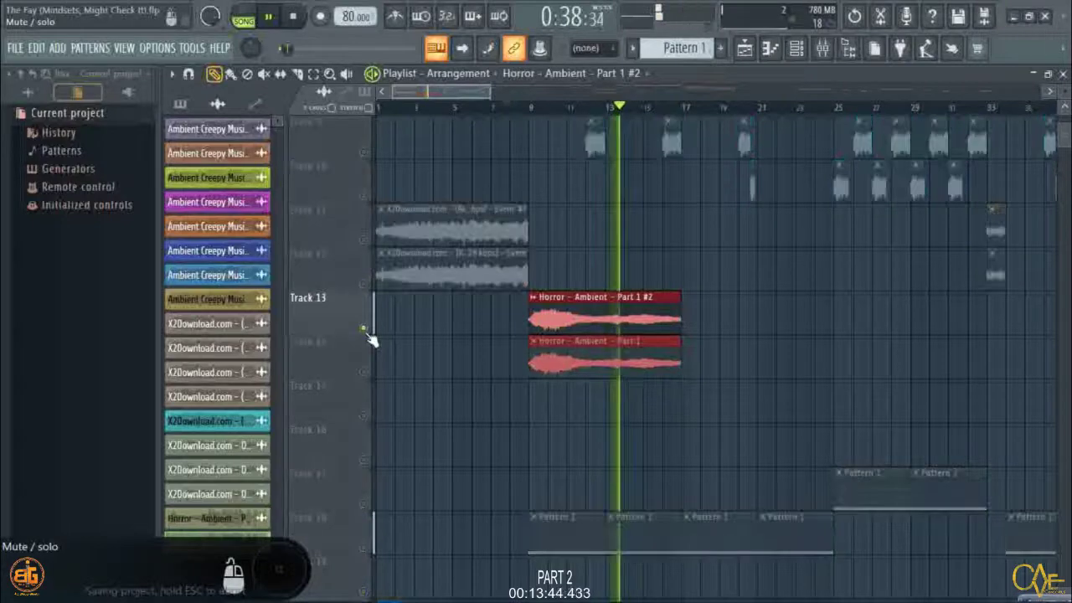
{"action": "right_click", "coordinate": [363, 327]}
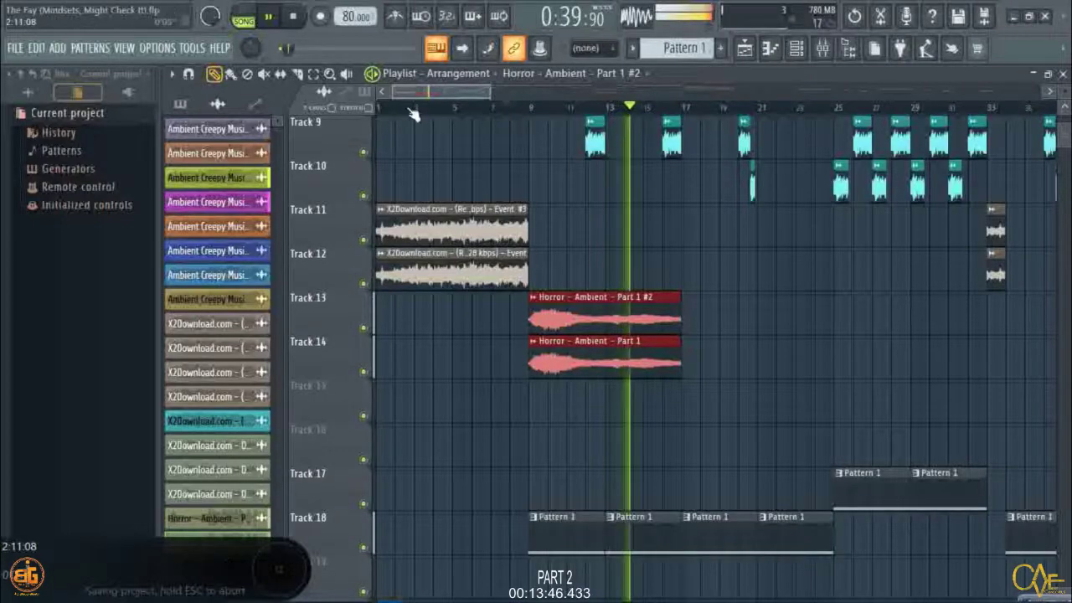
Move the short Horror - Ambient section at bar 162 on Track 9 to Track 14 near bar 45.
{"action": "scroll", "coordinate": [413, 114], "scroll_direction": "down", "scroll_amount": 6}
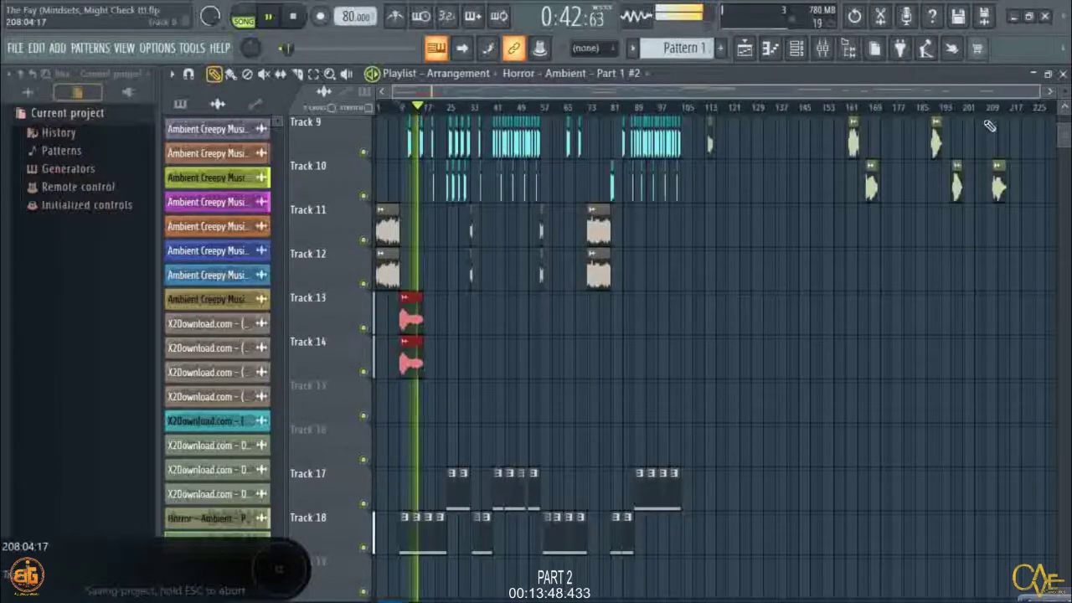
{"action": "scroll", "coordinate": [1020, 118], "scroll_direction": "up", "scroll_amount": 2}
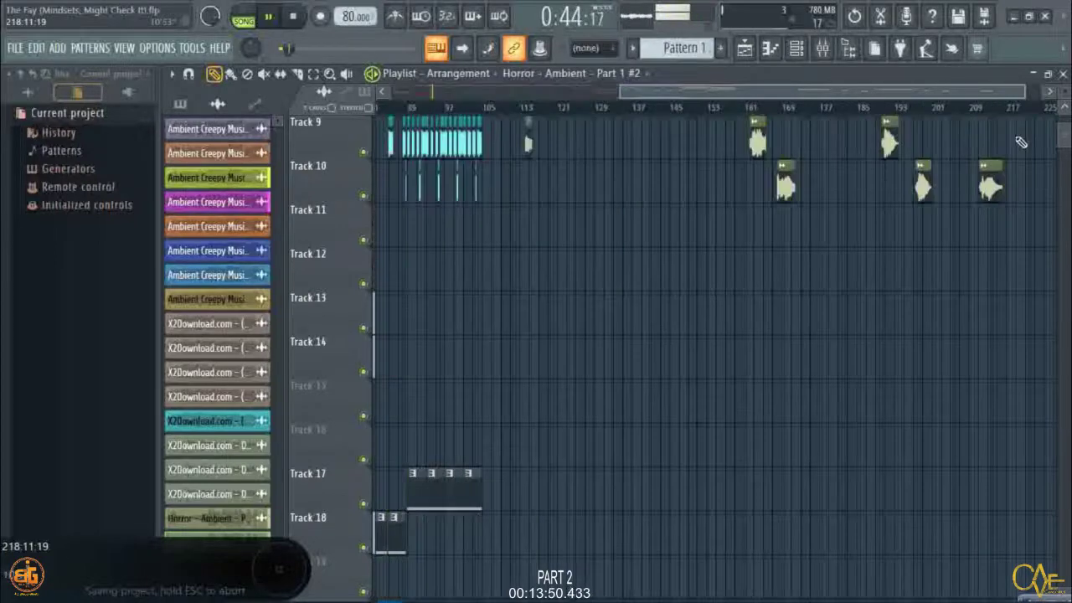
{"action": "scroll", "coordinate": [1020, 142], "scroll_direction": "up", "scroll_amount": 3}
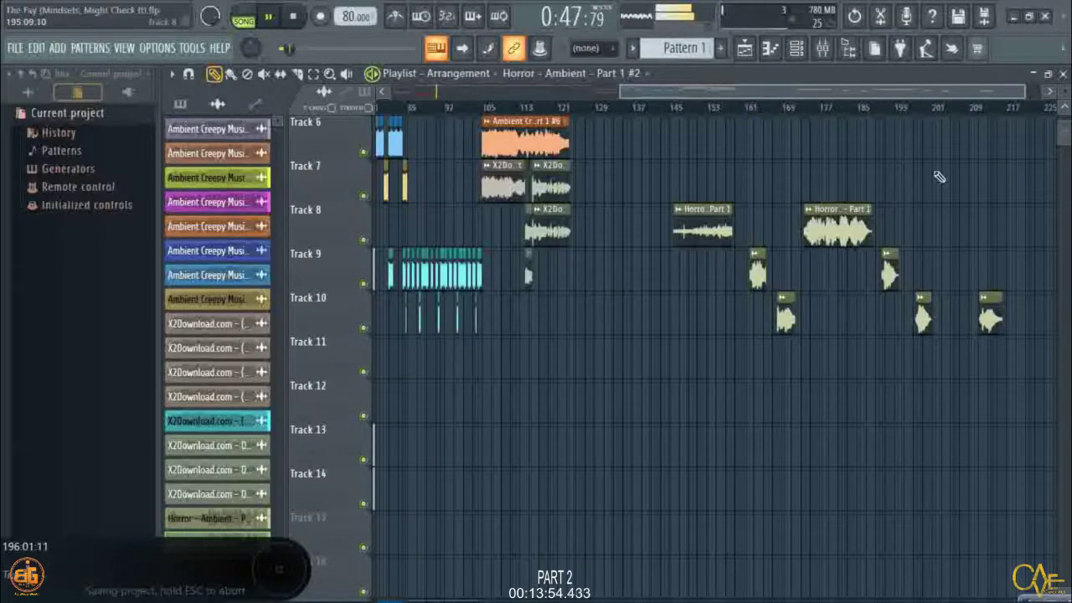
{"action": "scroll", "coordinate": [984, 114], "scroll_direction": "down", "scroll_amount": 2}
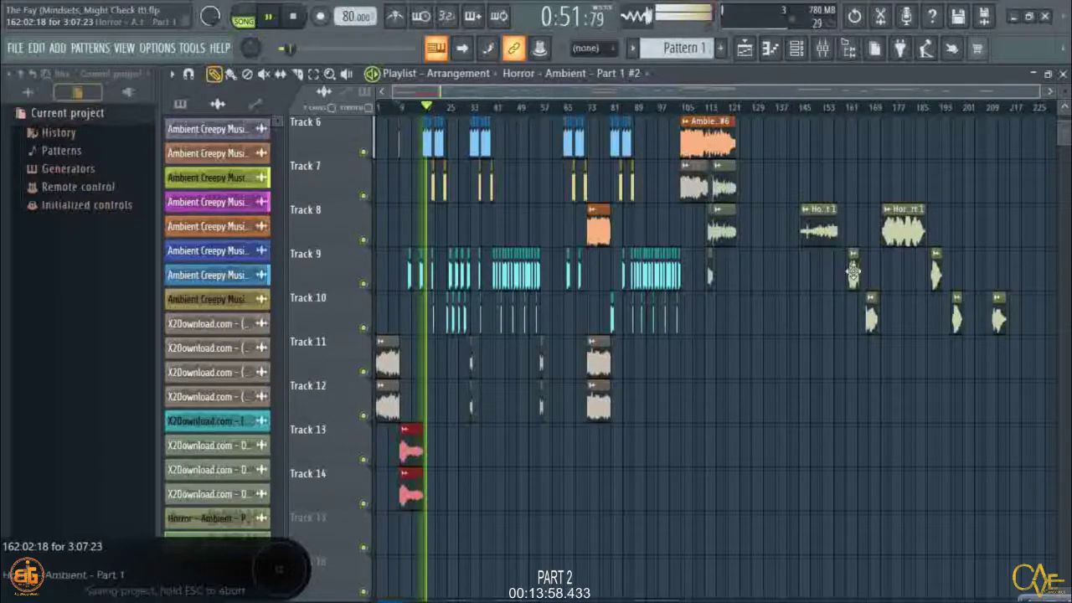
{"action": "left_click_drag", "start_coordinate": [853, 272], "coordinate": [510, 492]}
Check the short Horror - Ambient section's channel settings and move the section to Track 15 near bar 17.
{"action": "scroll", "coordinate": [407, 114], "scroll_direction": "up", "scroll_amount": 3}
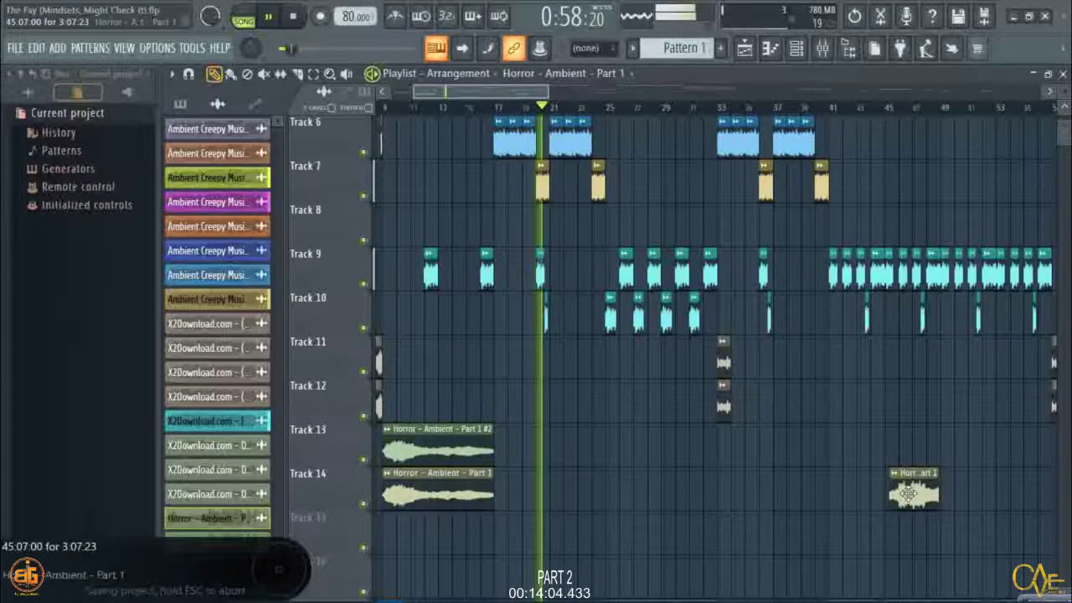
{"action": "double_click", "coordinate": [896, 475]}
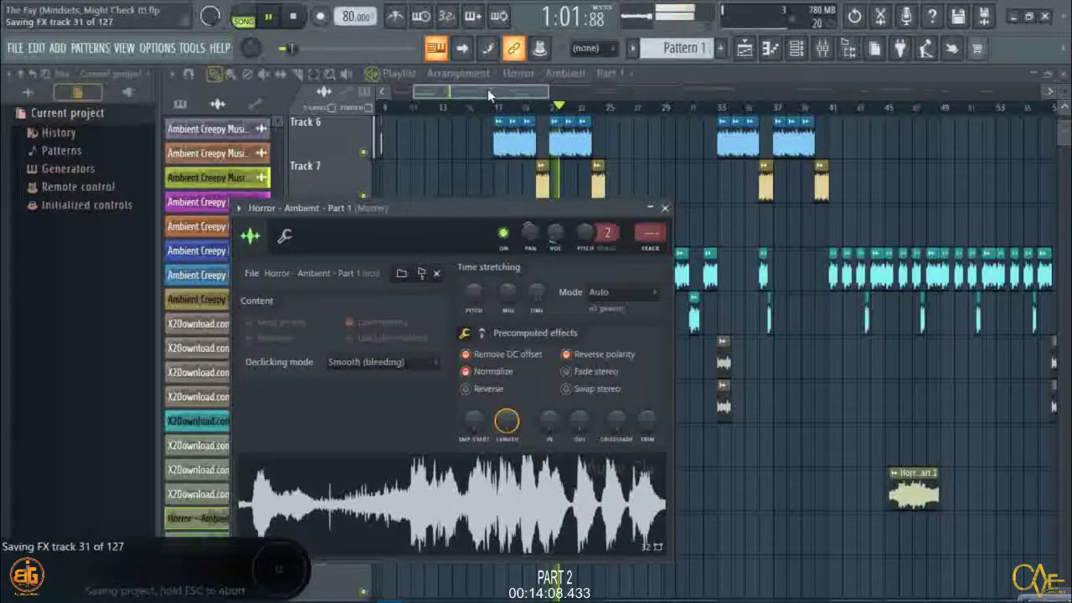
{"action": "left_click", "coordinate": [665, 208]}
{"action": "left_click_drag", "start_coordinate": [907, 482], "coordinate": [518, 483]}
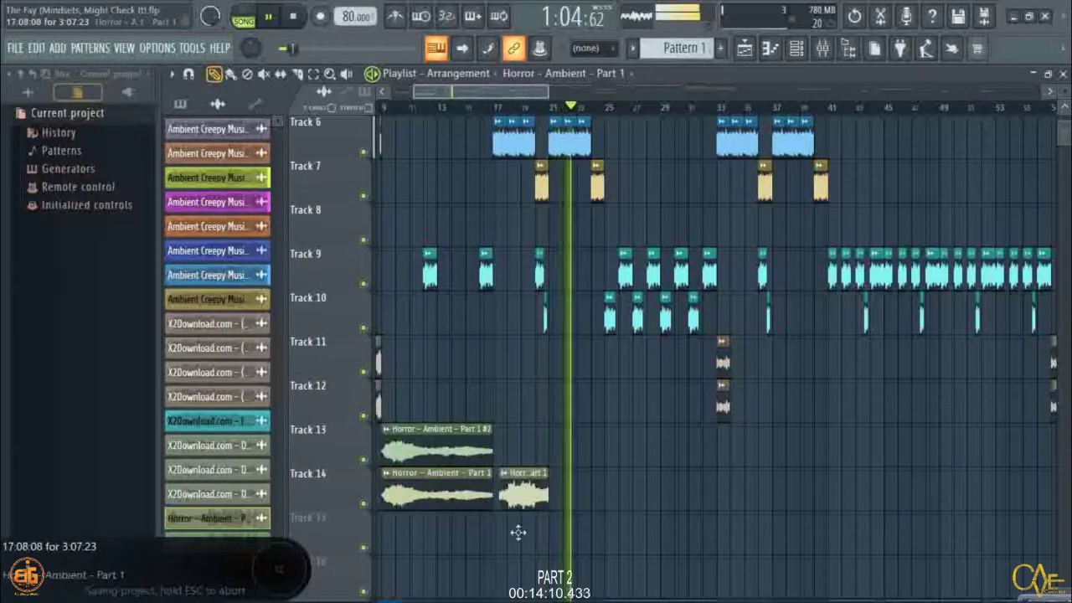
{"action": "left_click_drag", "start_coordinate": [518, 532], "coordinate": [517, 540]}
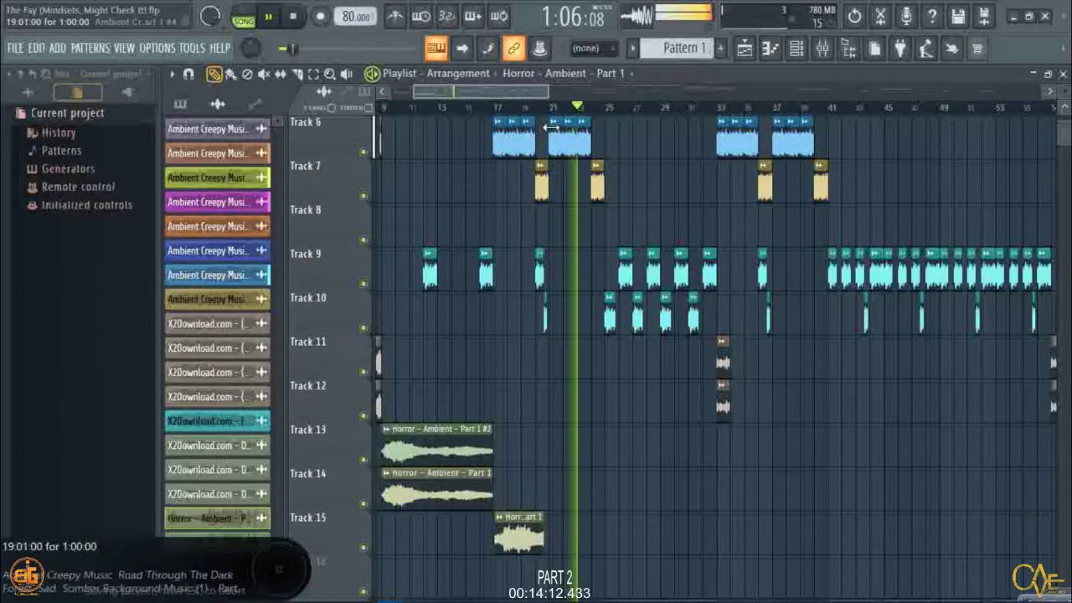
Align the start of the Horror - Ambient section on Track 15 exactly with bar 17.
{"action": "scroll", "coordinate": [551, 127], "scroll_direction": "down", "scroll_amount": 3}
{"action": "scroll", "coordinate": [602, 221], "scroll_direction": "down", "scroll_amount": 2}
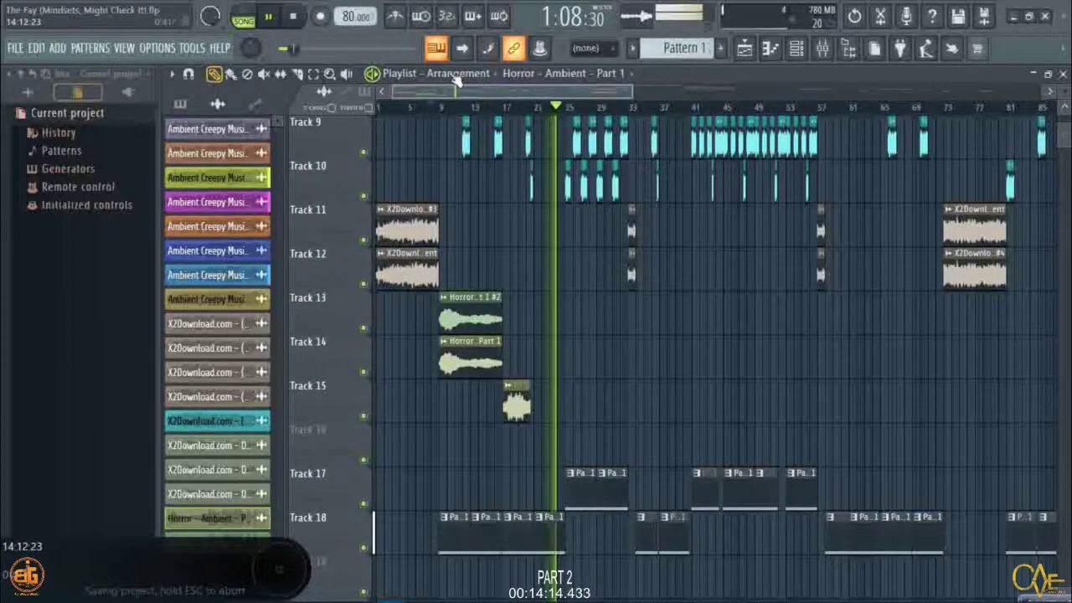
{"action": "scroll", "coordinate": [492, 107], "scroll_direction": "up", "scroll_amount": 9}
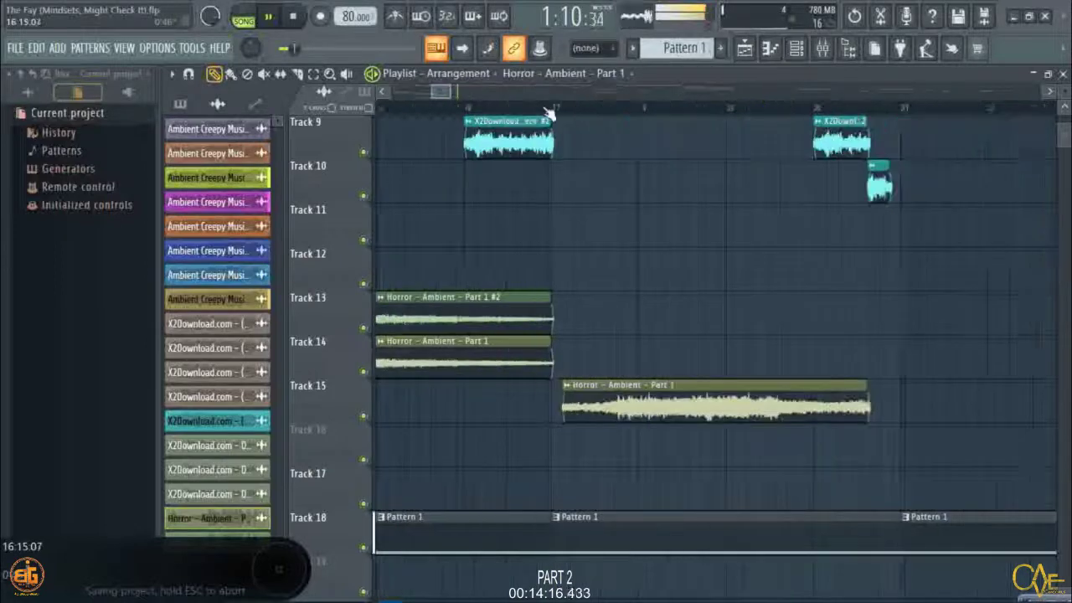
{"action": "left_click_drag", "start_coordinate": [617, 394], "coordinate": [603, 395]}
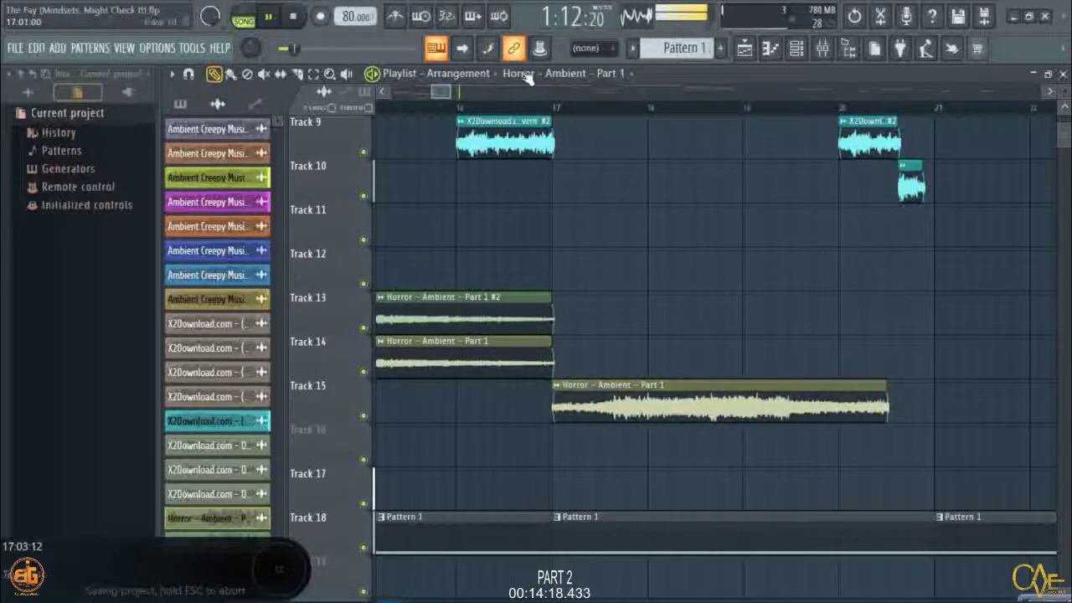
{"action": "scroll", "coordinate": [548, 107], "scroll_direction": "up", "scroll_amount": 3}
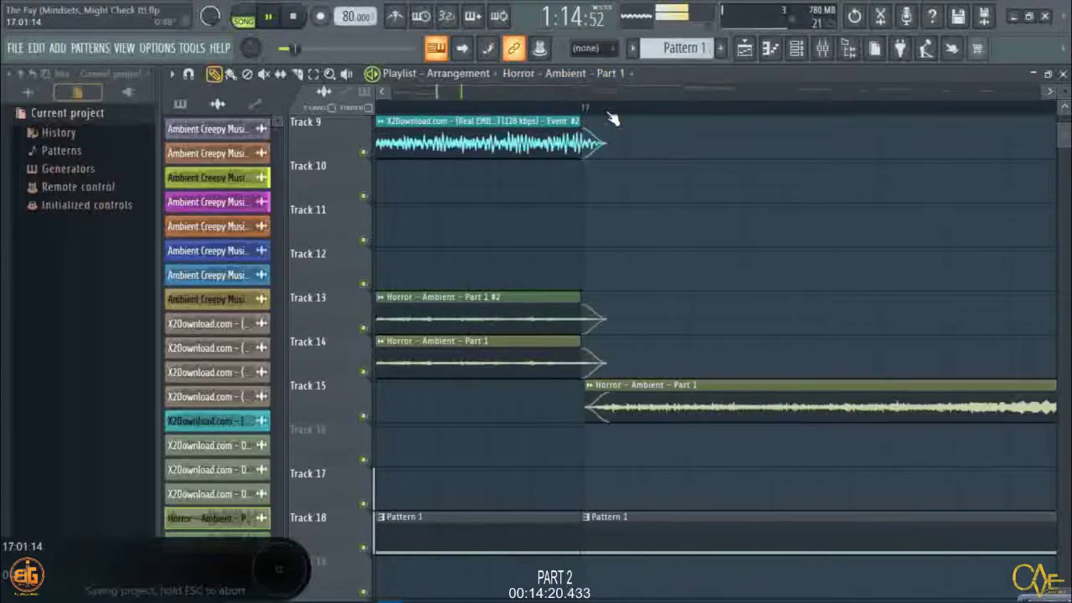
{"action": "scroll", "coordinate": [612, 118], "scroll_direction": "down", "scroll_amount": 2}
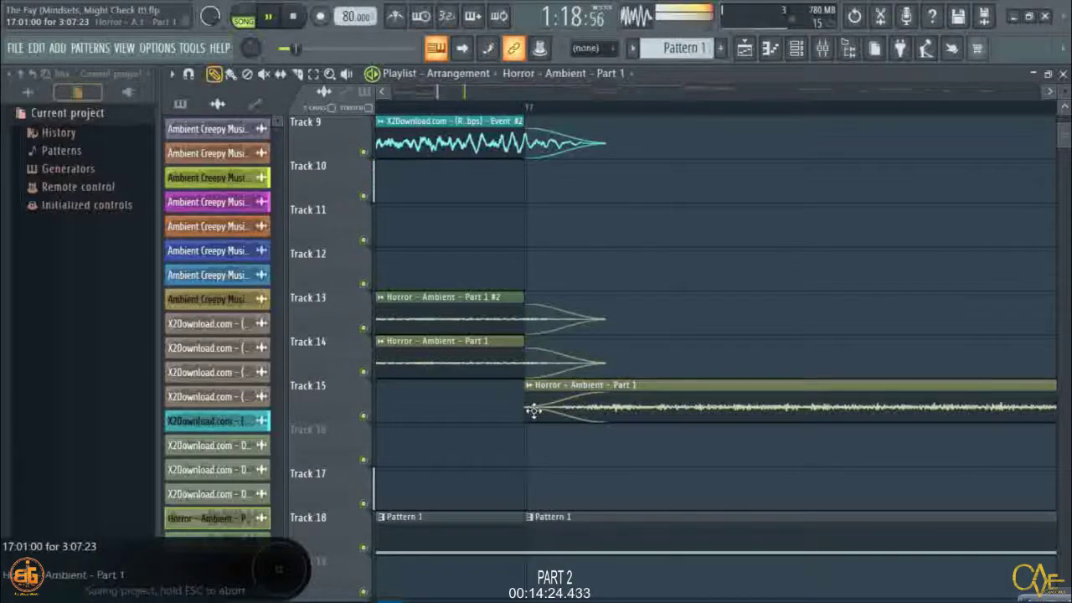
Duplicate the Track 15 Horror - Ambient section onto Track 16 at bar 17 and make the copy unique.
{"action": "left_click", "coordinate": [536, 431]}
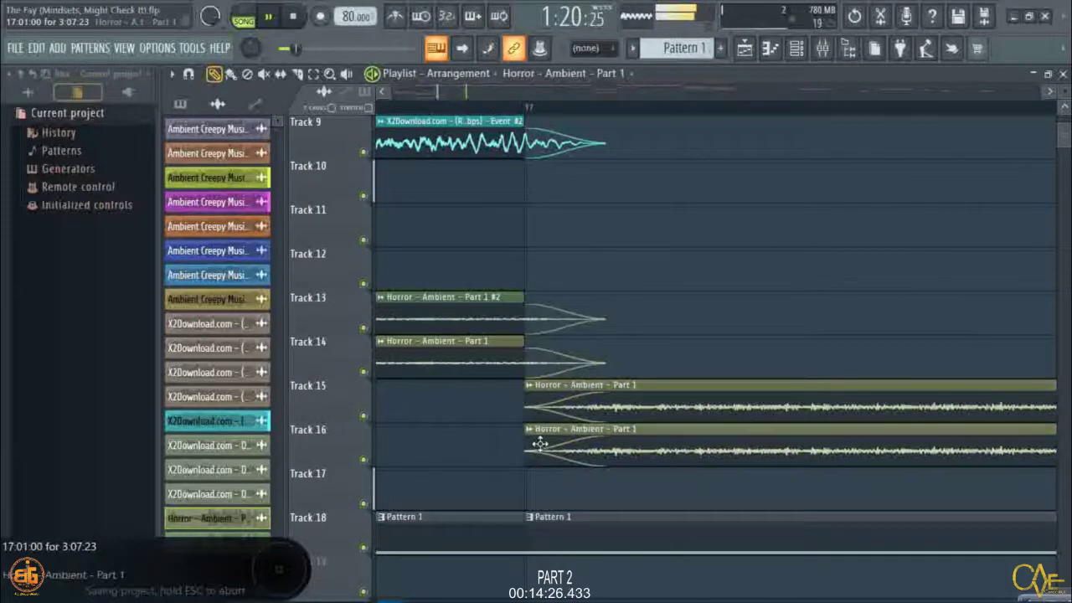
{"action": "left_click", "coordinate": [532, 431]}
{"action": "left_click", "coordinate": [563, 506]}
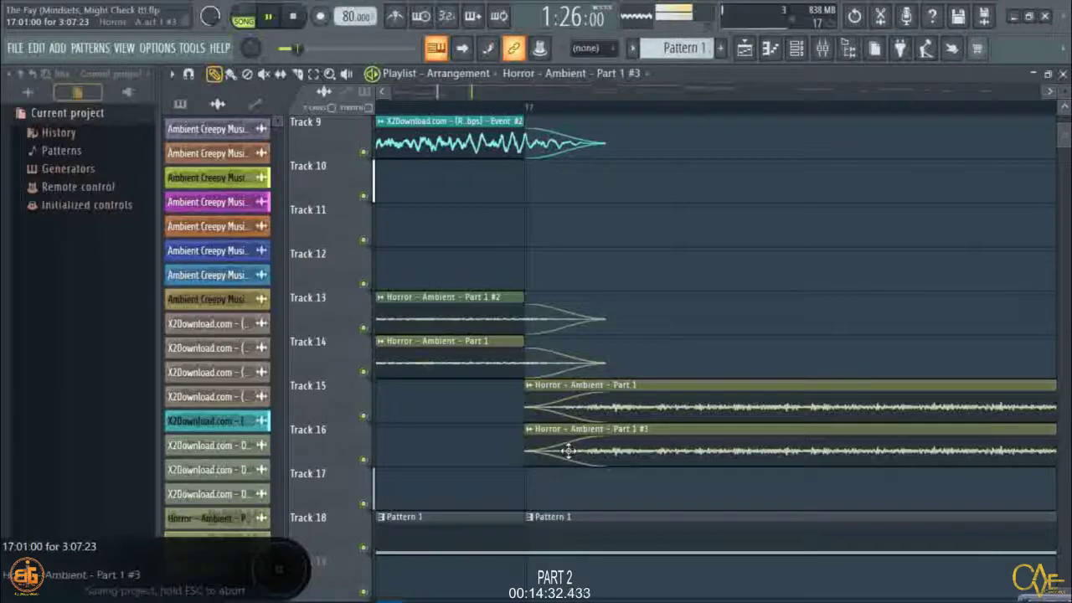
Pan the Horror - Ambient copy on Track 16 to 25% right and restart playback just before bar 17.
{"action": "double_click", "coordinate": [568, 451]}
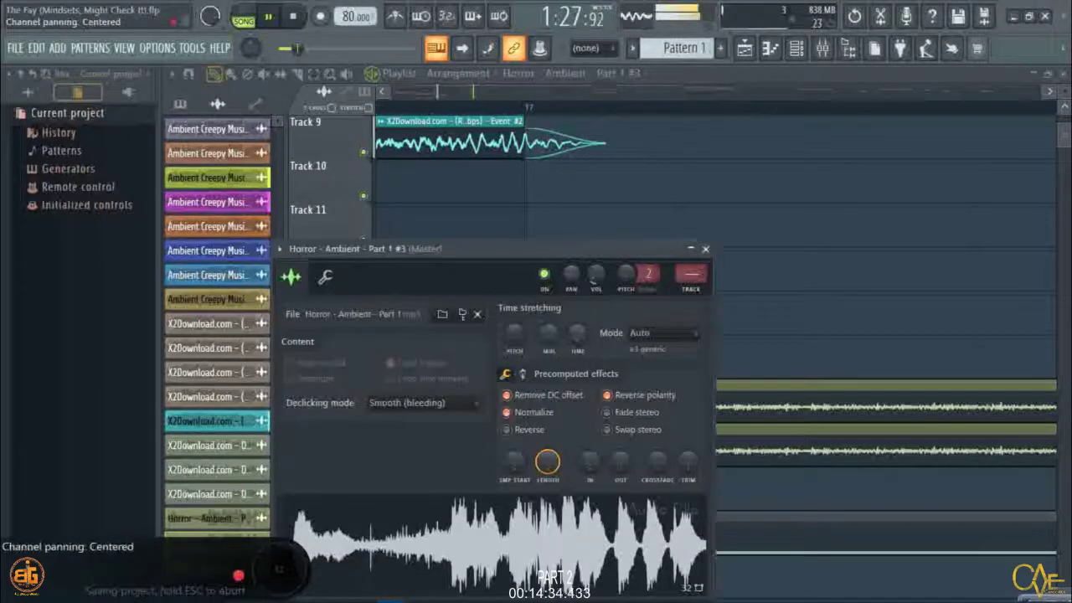
{"action": "left_click_drag", "start_coordinate": [572, 277], "coordinate": [572, 266]}
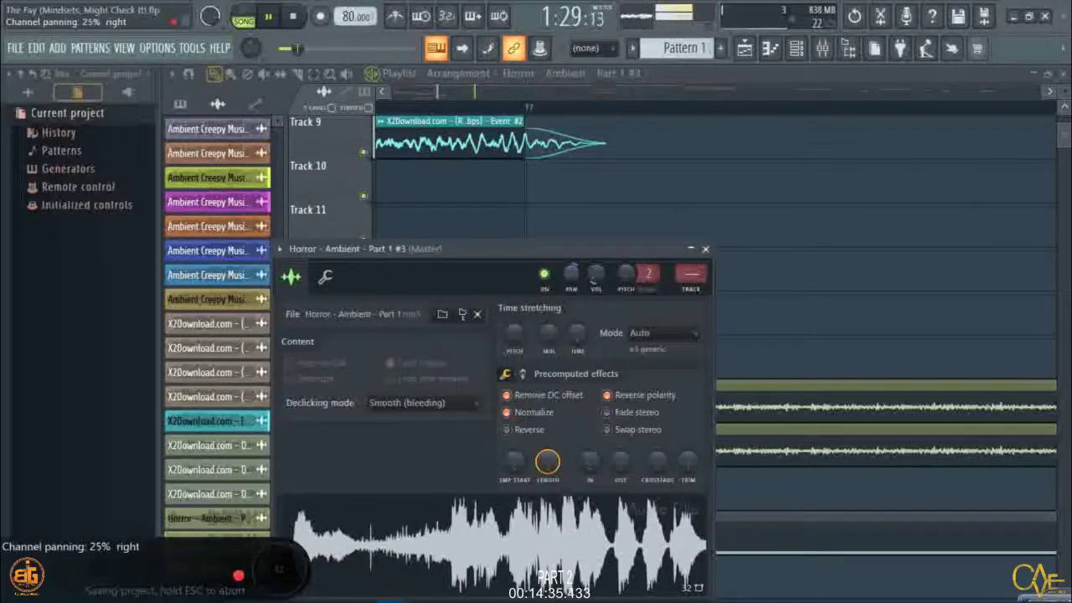
{"action": "left_click", "coordinate": [454, 108]}
Listen through the paired Horror - Ambient sections from bar 17 to their end and restart playback before bar 9.
{"action": "scroll", "coordinate": [488, 110], "scroll_direction": "down", "scroll_amount": 2}
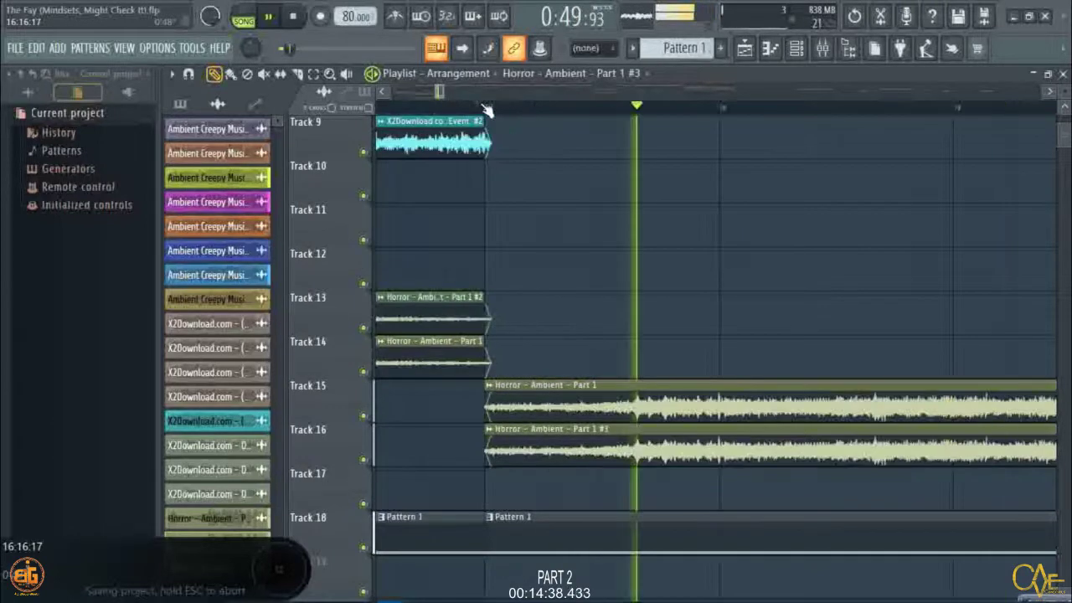
{"action": "scroll", "coordinate": [488, 109], "scroll_direction": "down", "scroll_amount": 4}
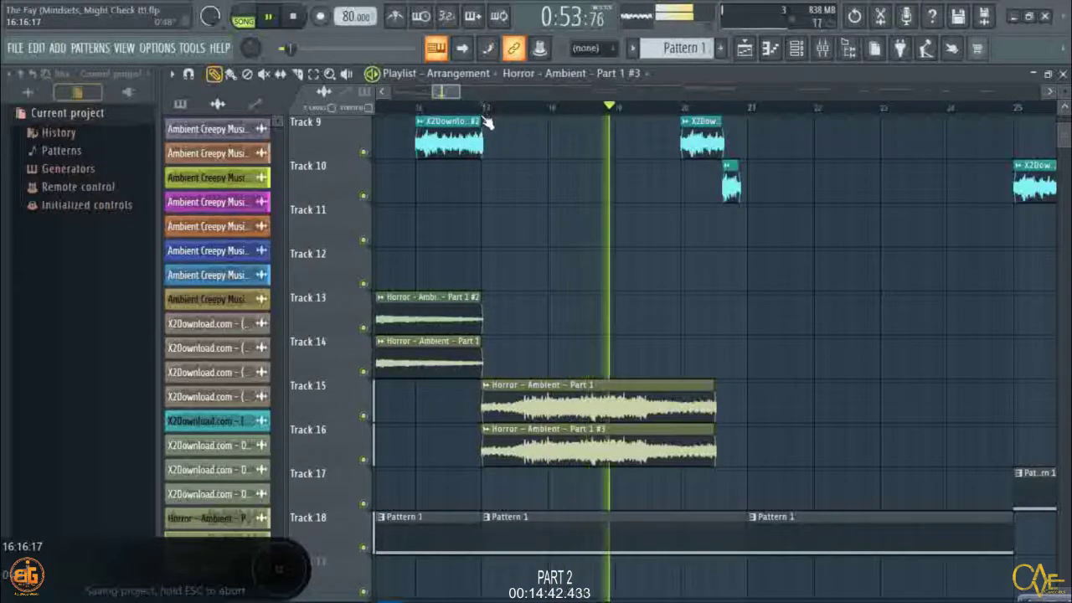
{"action": "scroll", "coordinate": [528, 214], "scroll_direction": "down", "scroll_amount": 2}
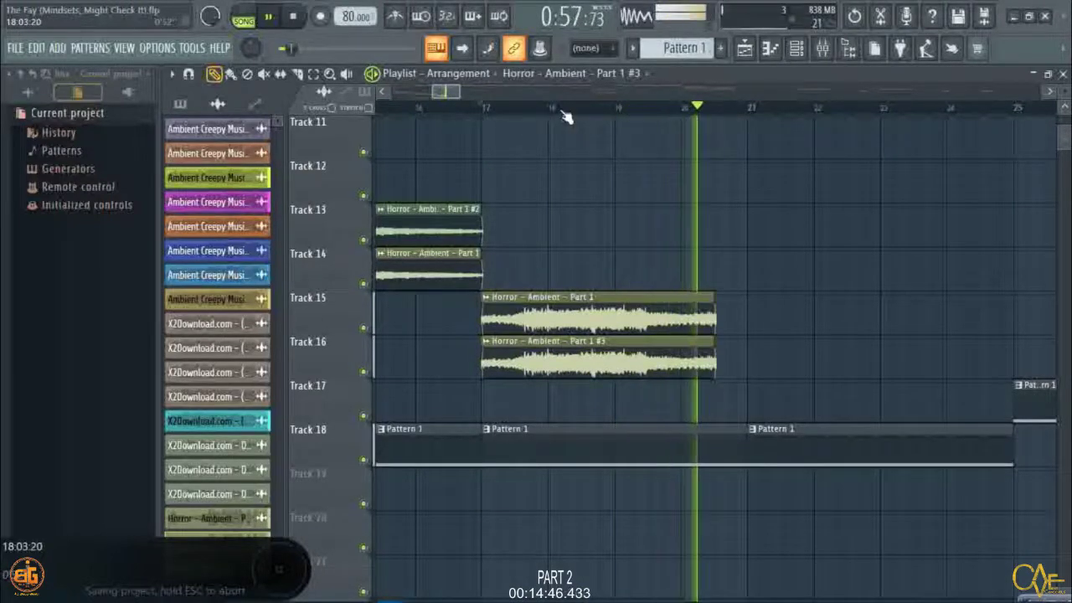
{"action": "scroll", "coordinate": [567, 117], "scroll_direction": "down", "scroll_amount": 6}
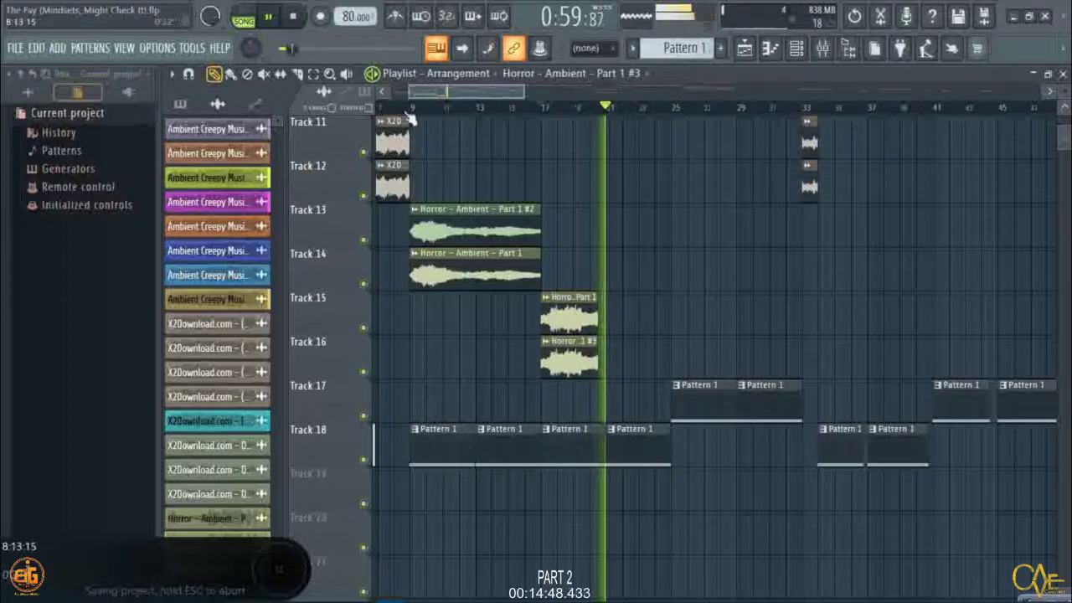
{"action": "left_click", "coordinate": [387, 108]}
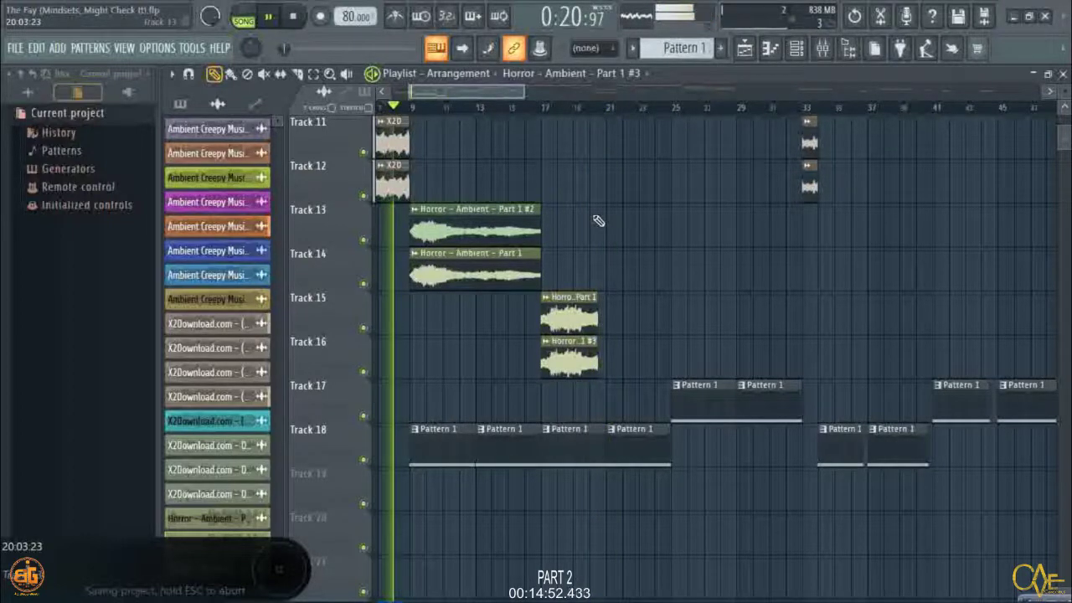
Extend the Horror - Ambient sections on Tracks 15 and 16 together so both end exactly at bar 21.
{"action": "scroll", "coordinate": [595, 220], "scroll_direction": "down", "scroll_amount": 1}
{"action": "scroll", "coordinate": [603, 111], "scroll_direction": "up", "scroll_amount": 4}
{"action": "scroll", "coordinate": [602, 111], "scroll_direction": "up", "scroll_amount": 5}
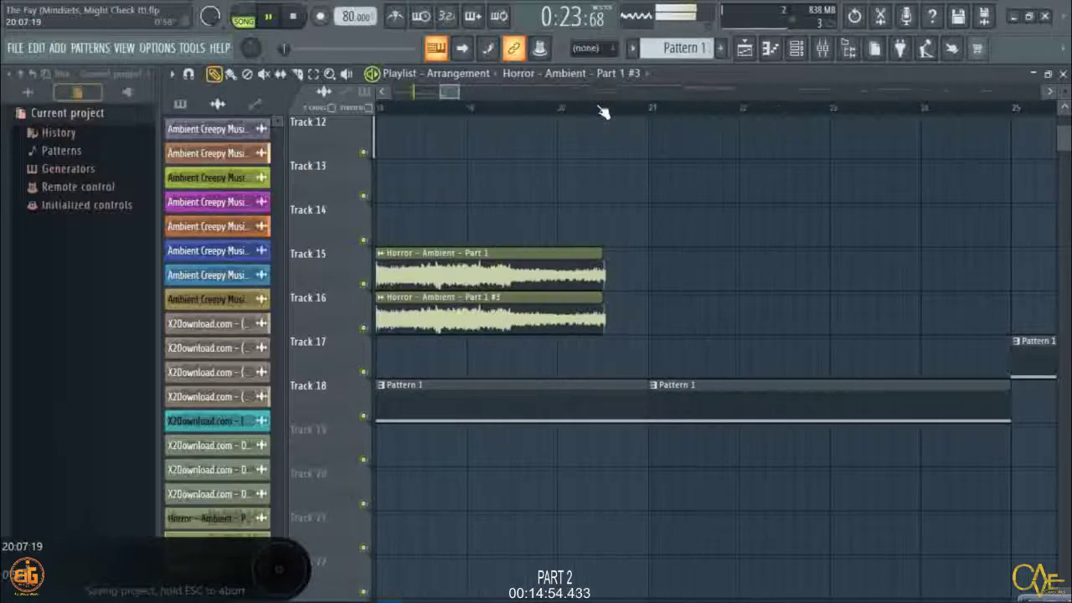
{"action": "left_click", "coordinate": [313, 74]}
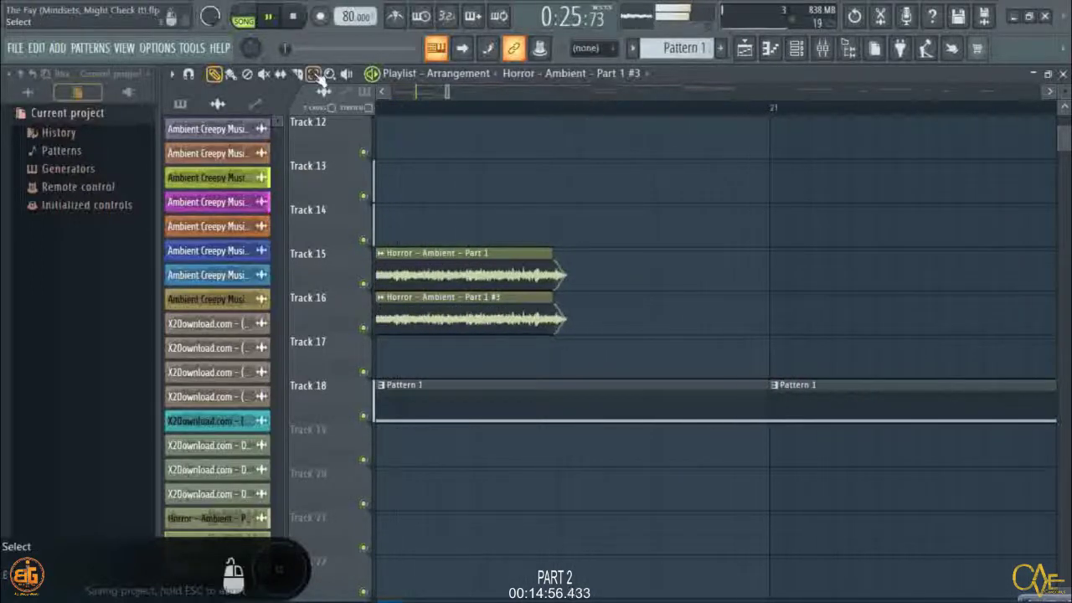
{"action": "left_click_drag", "start_coordinate": [529, 160], "coordinate": [546, 341]}
{"action": "left_click", "coordinate": [215, 74]}
{"action": "key", "text": "ctrl+s"}
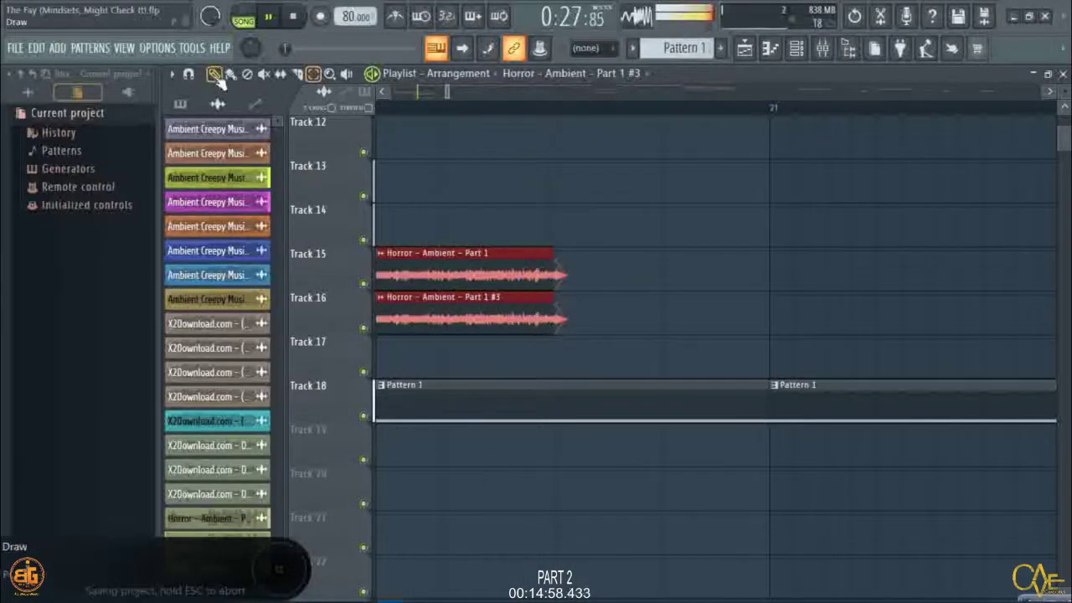
{"action": "left_click_drag", "start_coordinate": [561, 271], "coordinate": [772, 296]}
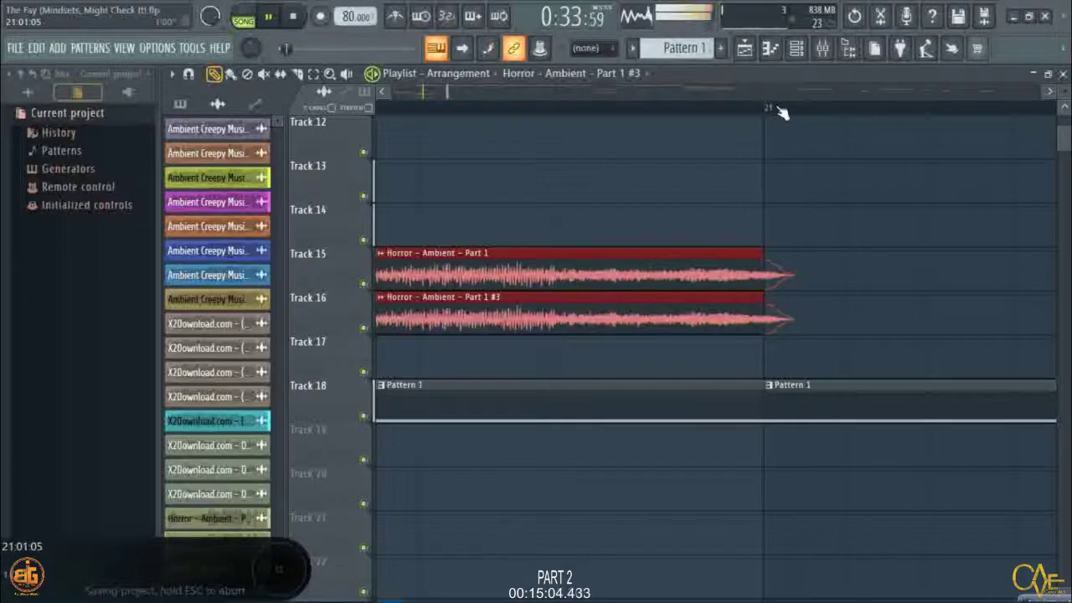
{"action": "left_click", "coordinate": [845, 271]}
{"action": "right_click", "coordinate": [844, 271]}
Lower the channel volume of the Track 15 Horror - Ambient section and open the Track 16 copy's channel settings.
{"action": "left_click", "coordinate": [694, 273]}
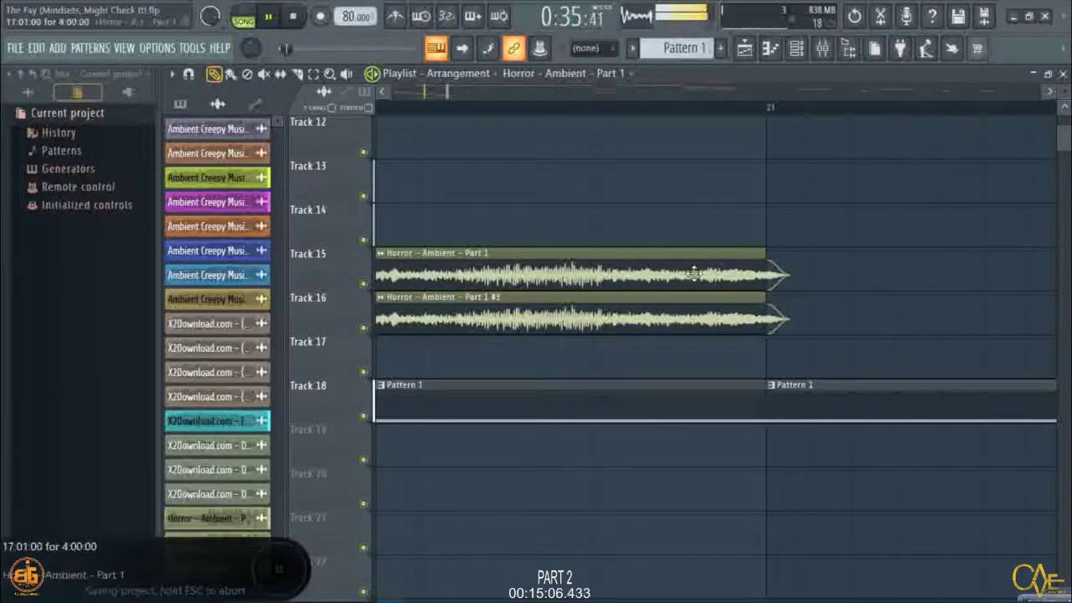
{"action": "double_click", "coordinate": [694, 273]}
{"action": "left_click_drag", "start_coordinate": [558, 234], "coordinate": [558, 244]}
{"action": "key", "text": "Escape"}
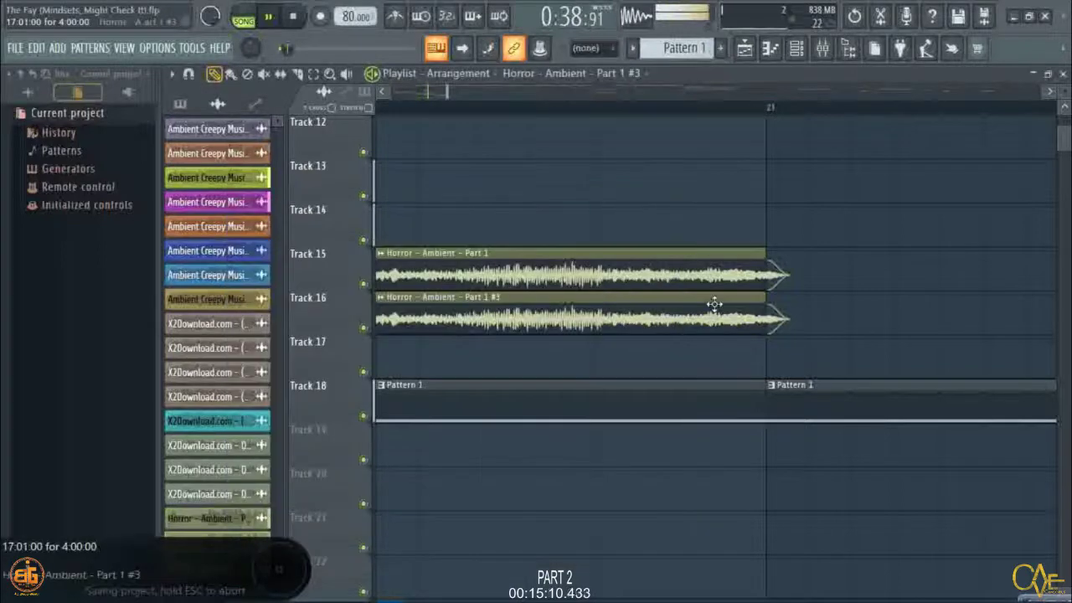
{"action": "double_click", "coordinate": [714, 303]}
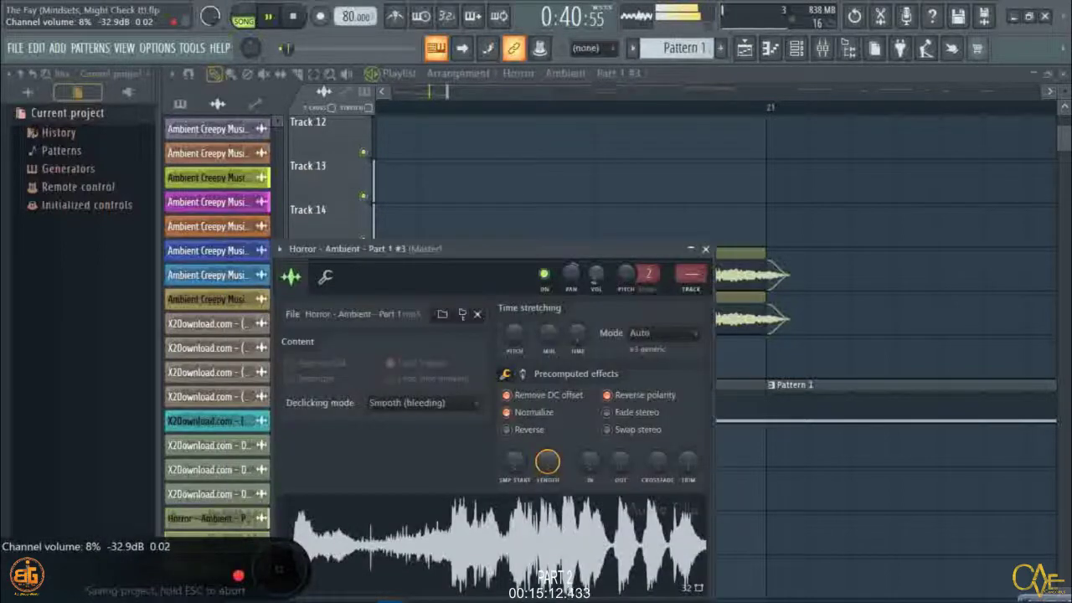
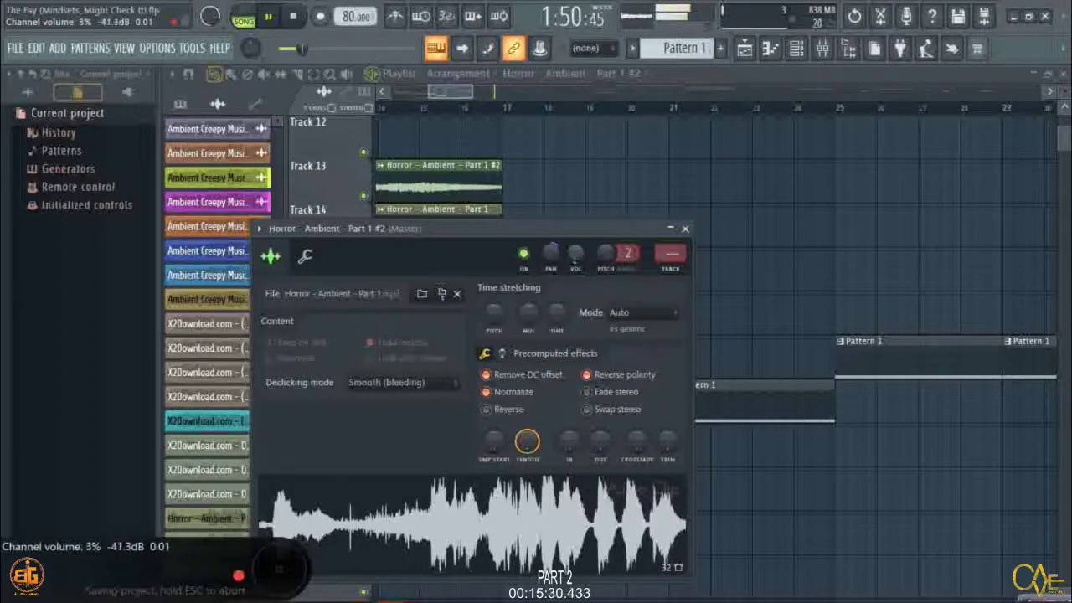
Set the channel volume of the Horror - Ambient section used on Tracks 14 and 15 to 3%.
{"action": "left_click", "coordinate": [458, 97]}
{"action": "double_click", "coordinate": [450, 226]}
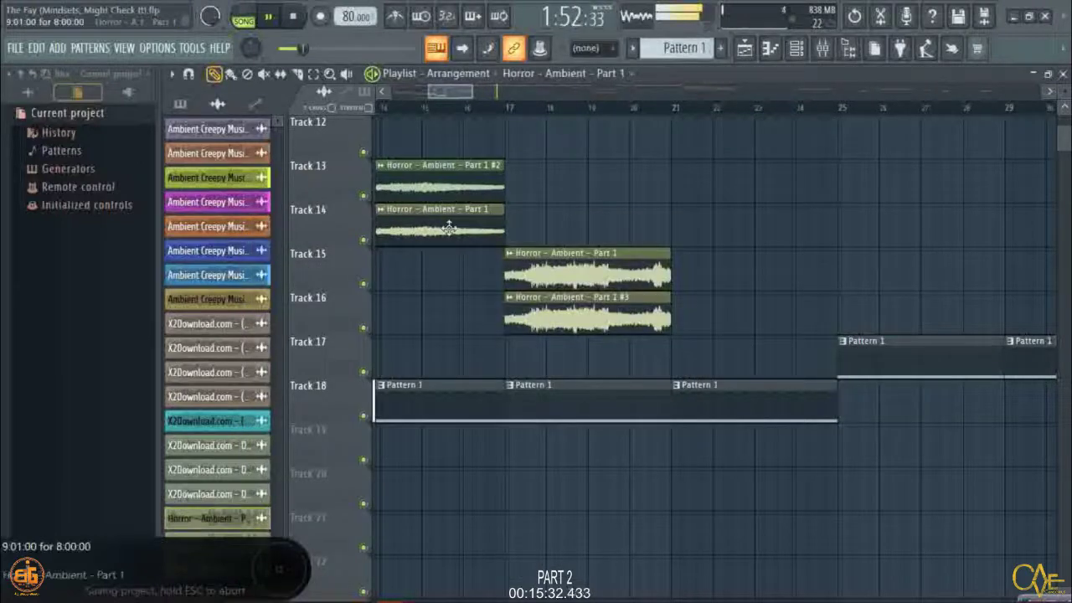
{"action": "scroll", "coordinate": [550, 231], "scroll_direction": "down", "scroll_amount": 2}
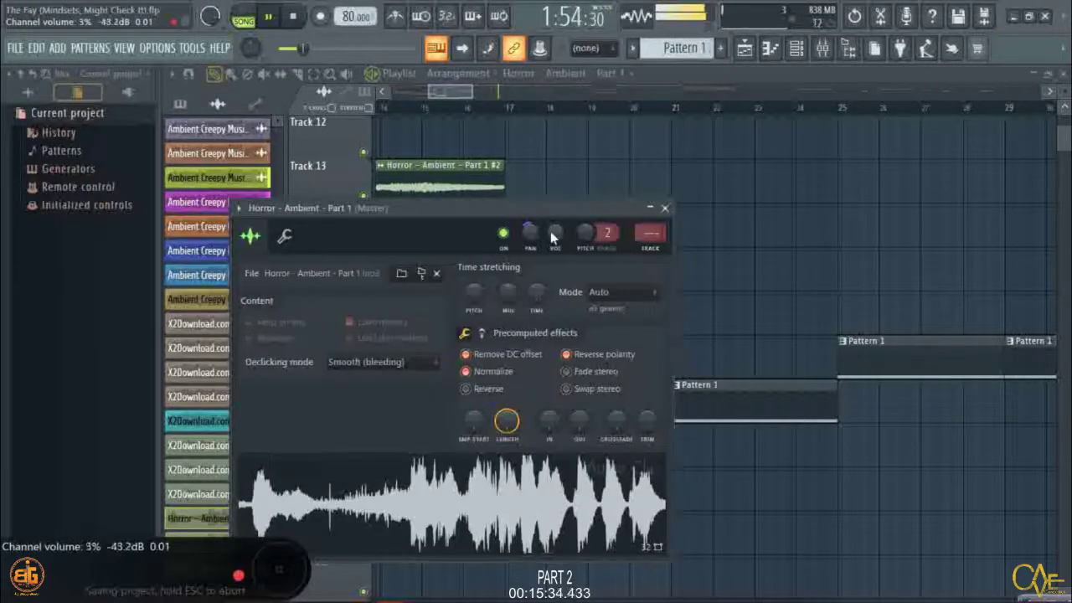
{"action": "left_click_drag", "start_coordinate": [543, 217], "coordinate": [426, 390]}
{"action": "left_click", "coordinate": [566, 324]}
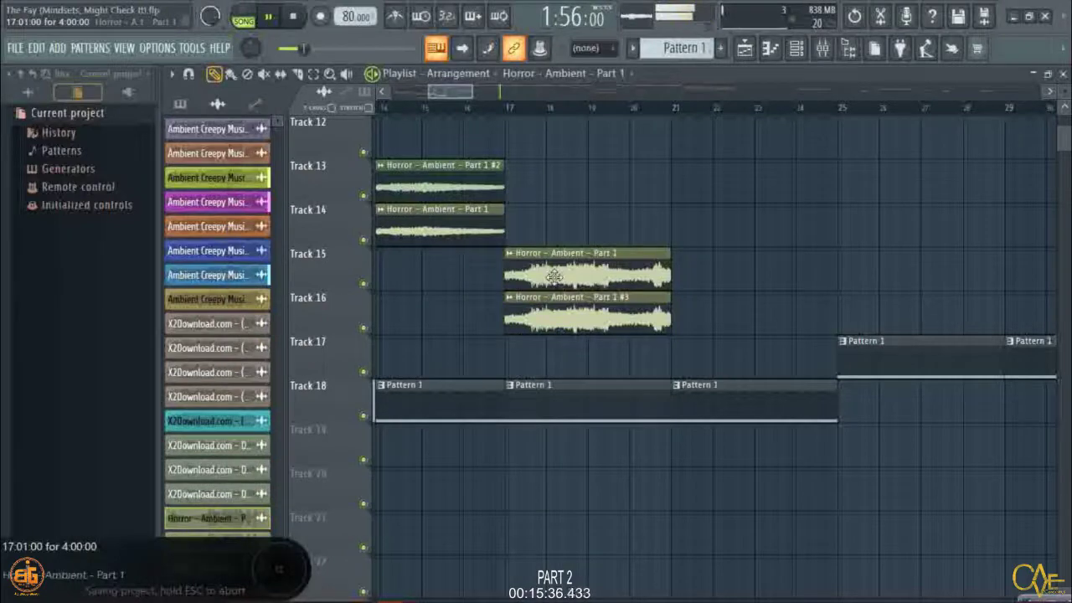
{"action": "double_click", "coordinate": [553, 277]}
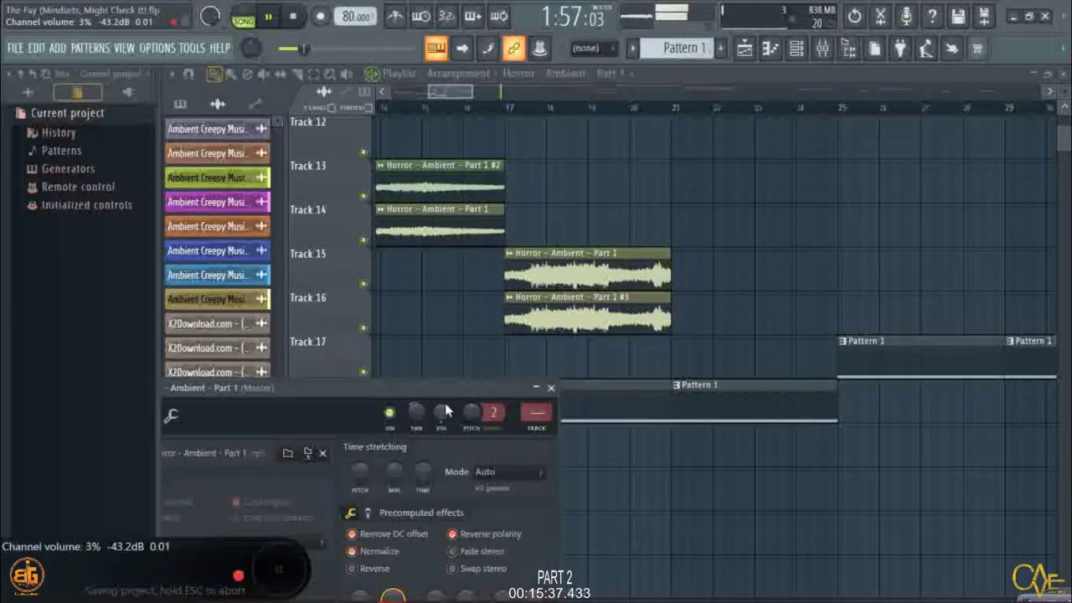
Lower the channel volume of the Track 16 Horror - Ambient copy and restart playback just before bar 16.
{"action": "double_click", "coordinate": [588, 311]}
{"action": "left_click_drag", "start_coordinate": [591, 274], "coordinate": [591, 281]}
{"action": "left_click", "coordinate": [453, 109]}
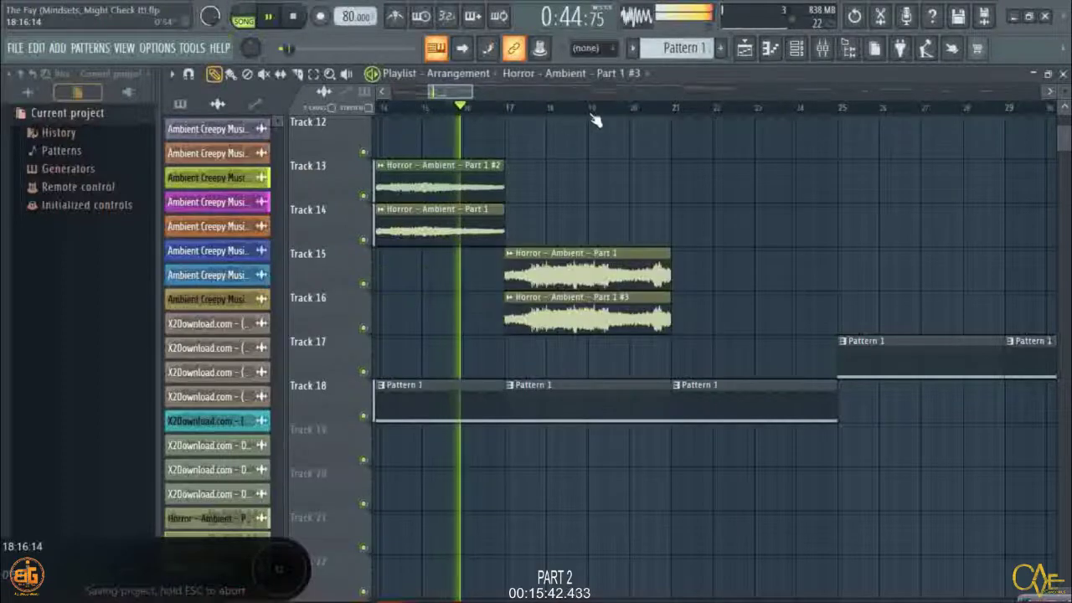
Examine the arrangement for open spots and the unused Horror - Ambient sections past bar 145 on Tracks 8 to 10.
{"action": "scroll", "coordinate": [593, 114], "scroll_direction": "up", "scroll_amount": 1}
{"action": "scroll", "coordinate": [590, 109], "scroll_direction": "down", "scroll_amount": 5}
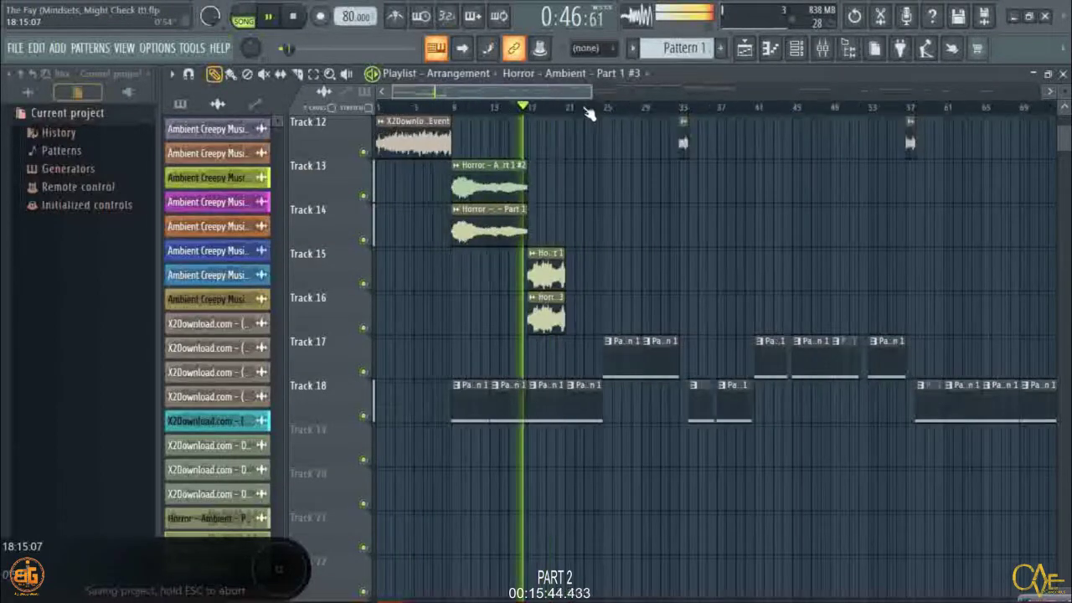
{"action": "scroll", "coordinate": [523, 120], "scroll_direction": "up", "scroll_amount": 3}
{"action": "scroll", "coordinate": [507, 109], "scroll_direction": "down", "scroll_amount": 4}
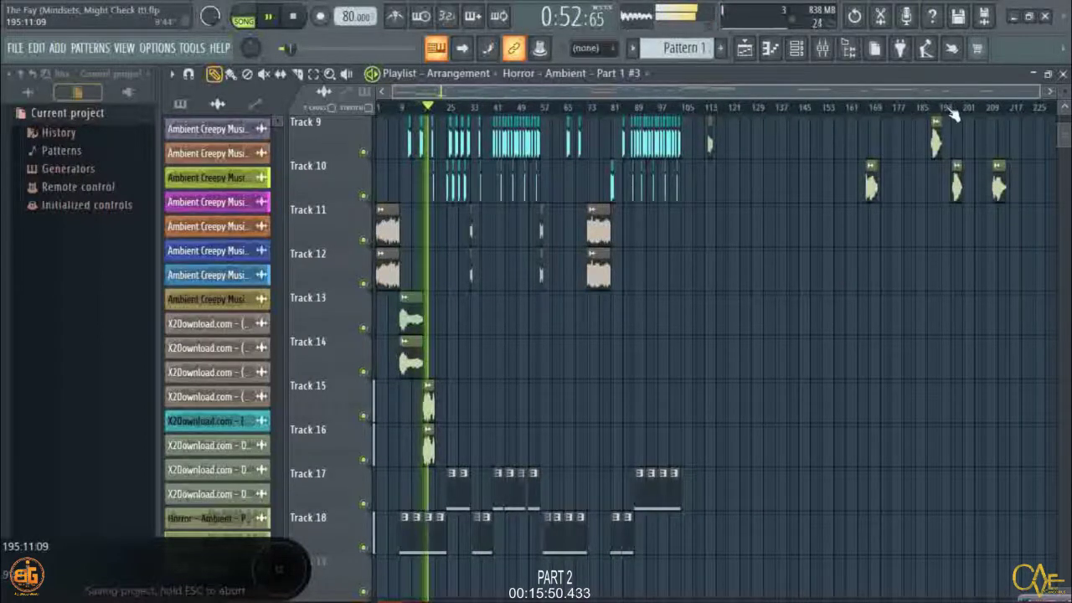
{"action": "scroll", "coordinate": [950, 115], "scroll_direction": "up", "scroll_amount": 1}
{"action": "scroll", "coordinate": [953, 115], "scroll_direction": "up", "scroll_amount": 3}
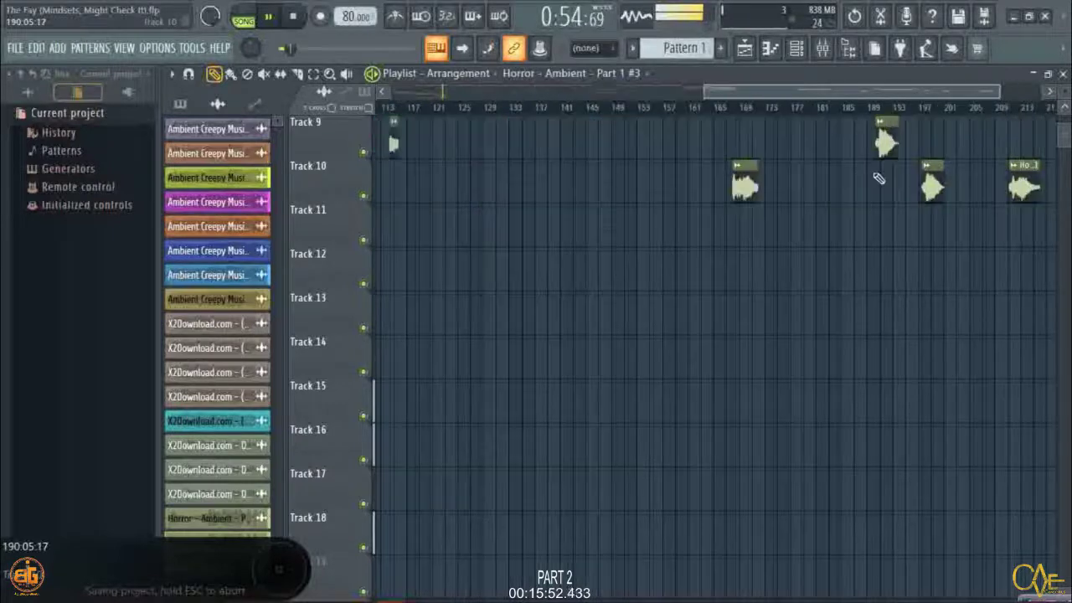
{"action": "scroll", "coordinate": [880, 179], "scroll_direction": "up", "scroll_amount": 4}
{"action": "scroll", "coordinate": [838, 115], "scroll_direction": "down", "scroll_amount": 3}
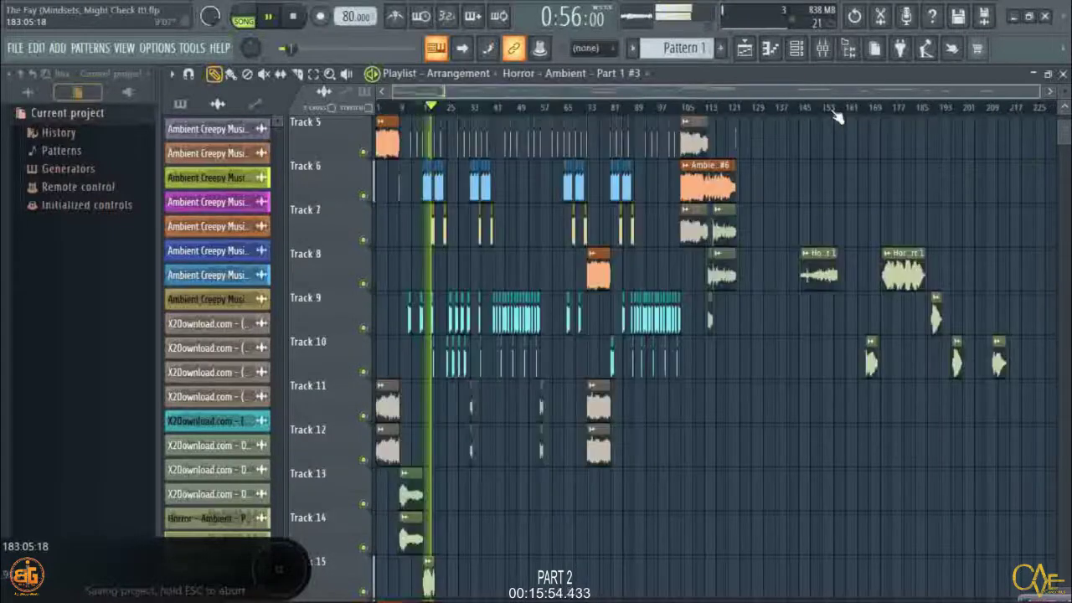
{"action": "scroll", "coordinate": [411, 129], "scroll_direction": "down", "scroll_amount": 3}
{"action": "scroll", "coordinate": [406, 115], "scroll_direction": "up", "scroll_amount": 3}
{"action": "scroll", "coordinate": [406, 115], "scroll_direction": "up", "scroll_amount": 2}
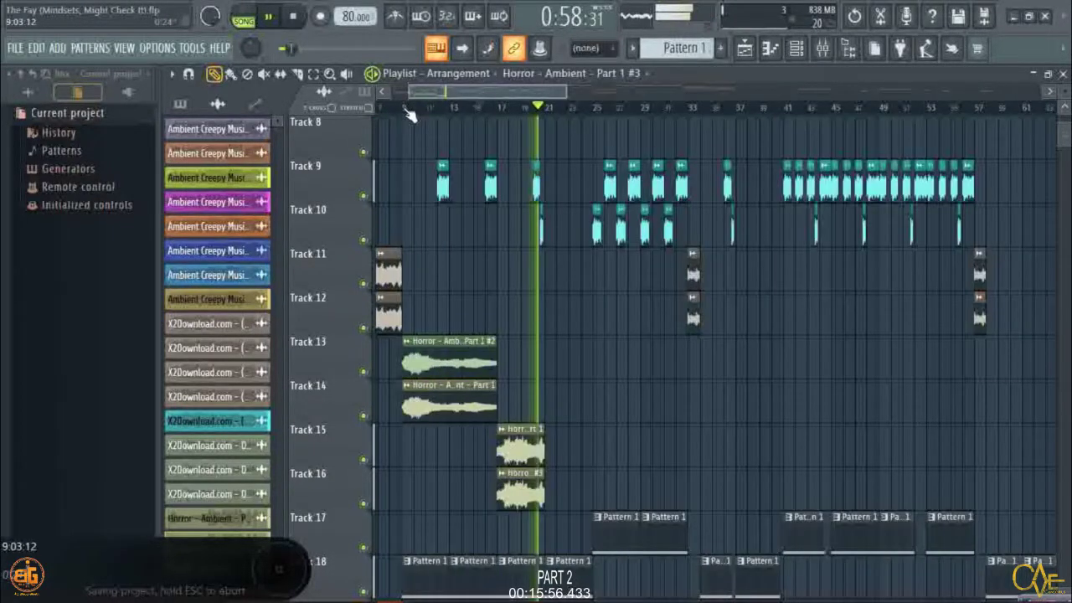
{"action": "scroll", "coordinate": [407, 112], "scroll_direction": "up", "scroll_amount": 2}
{"action": "scroll", "coordinate": [651, 209], "scroll_direction": "up", "scroll_amount": 4}
{"action": "scroll", "coordinate": [651, 208], "scroll_direction": "up", "scroll_amount": 3}
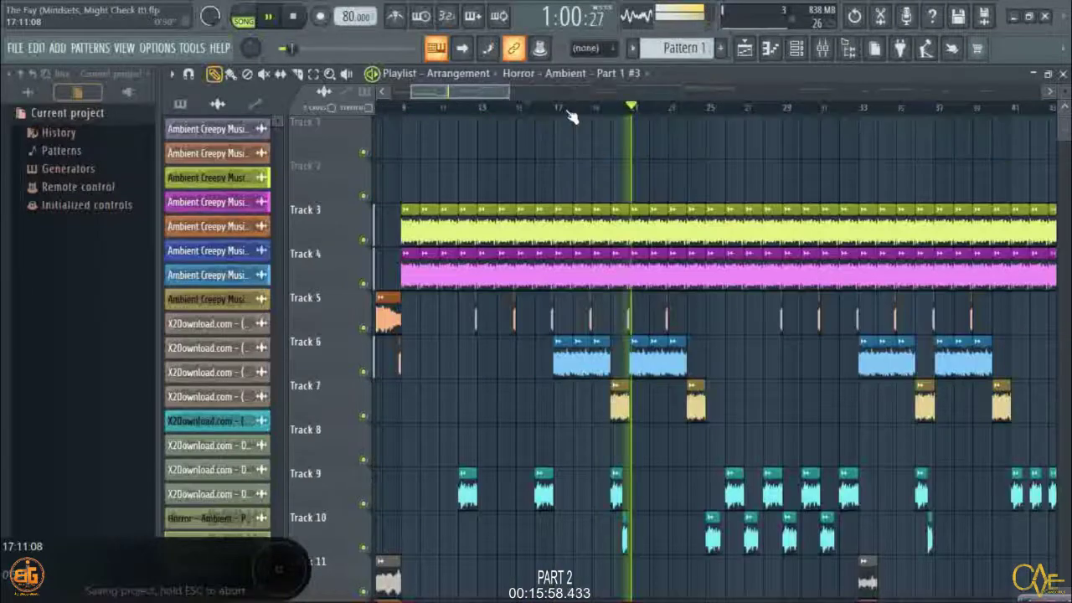
{"action": "scroll", "coordinate": [571, 117], "scroll_direction": "down", "scroll_amount": 3}
{"action": "scroll", "coordinate": [659, 322], "scroll_direction": "down", "scroll_amount": 1}
{"action": "scroll", "coordinate": [636, 325], "scroll_direction": "down", "scroll_amount": 2}
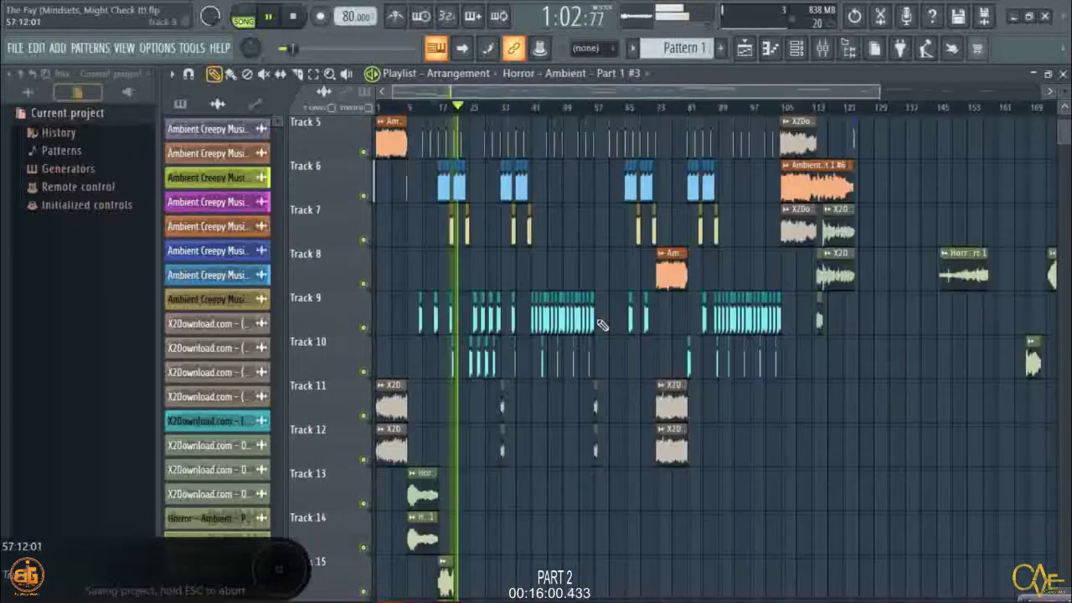
{"action": "scroll", "coordinate": [603, 329], "scroll_direction": "down", "scroll_amount": 1}
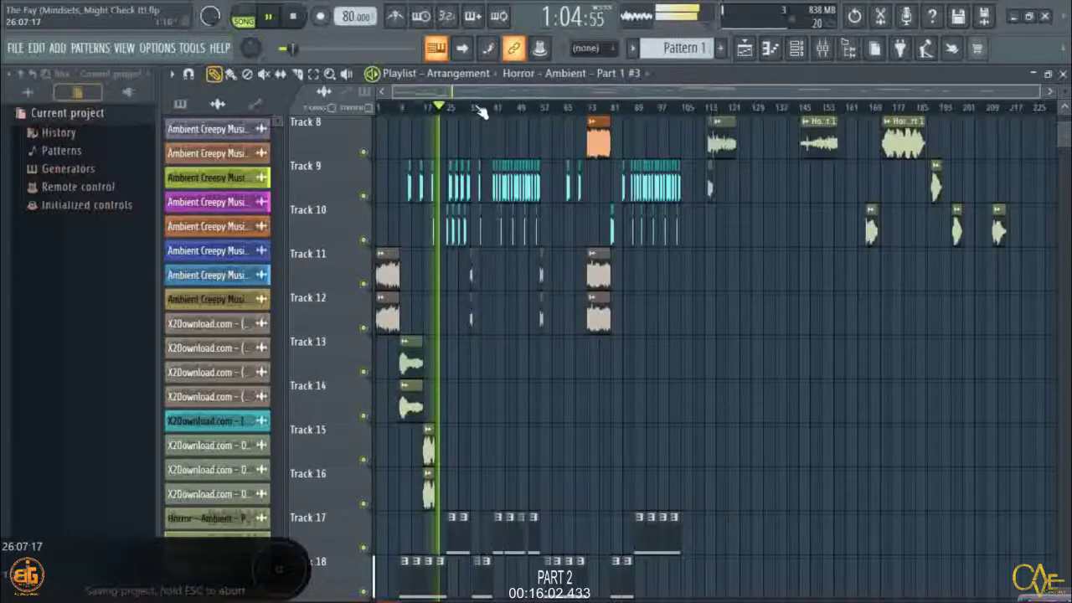
{"action": "scroll", "coordinate": [506, 275], "scroll_direction": "down", "scroll_amount": 1}
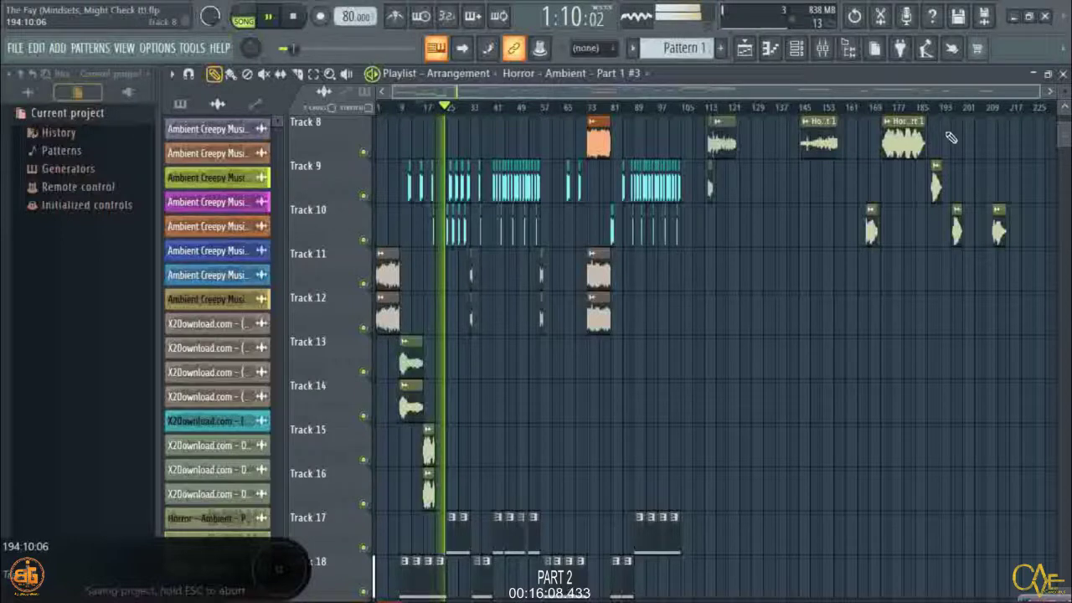
Move the long Horror - Ambient section near bar 171 on Track 8 to Track 13 near bar 56.
{"action": "left_click_drag", "start_coordinate": [908, 136], "coordinate": [618, 356]}
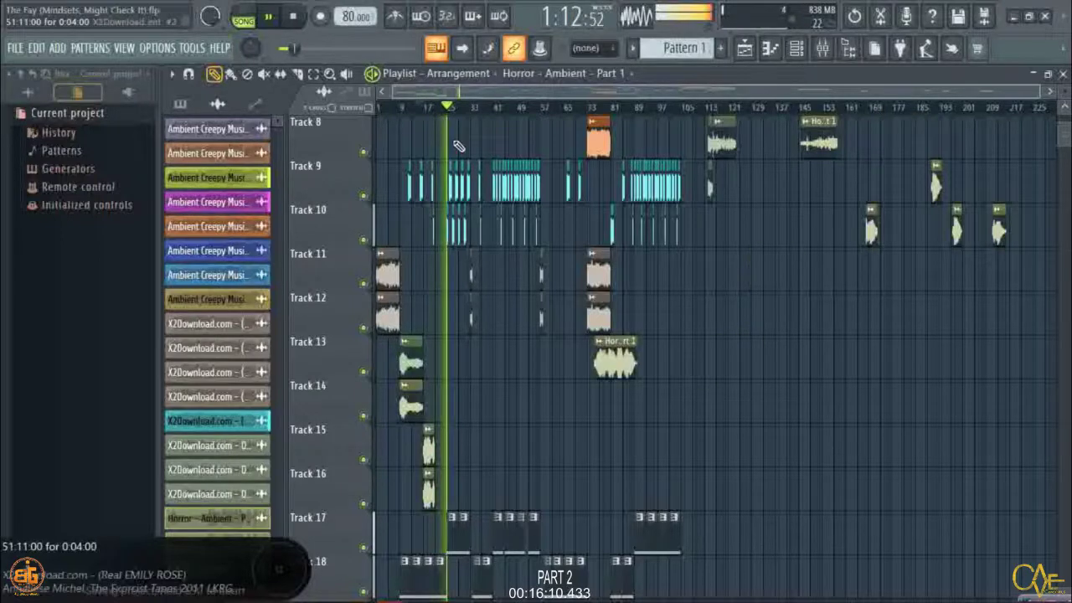
{"action": "scroll", "coordinate": [572, 149], "scroll_direction": "up", "scroll_amount": 1}
{"action": "scroll", "coordinate": [571, 149], "scroll_direction": "up", "scroll_amount": 2}
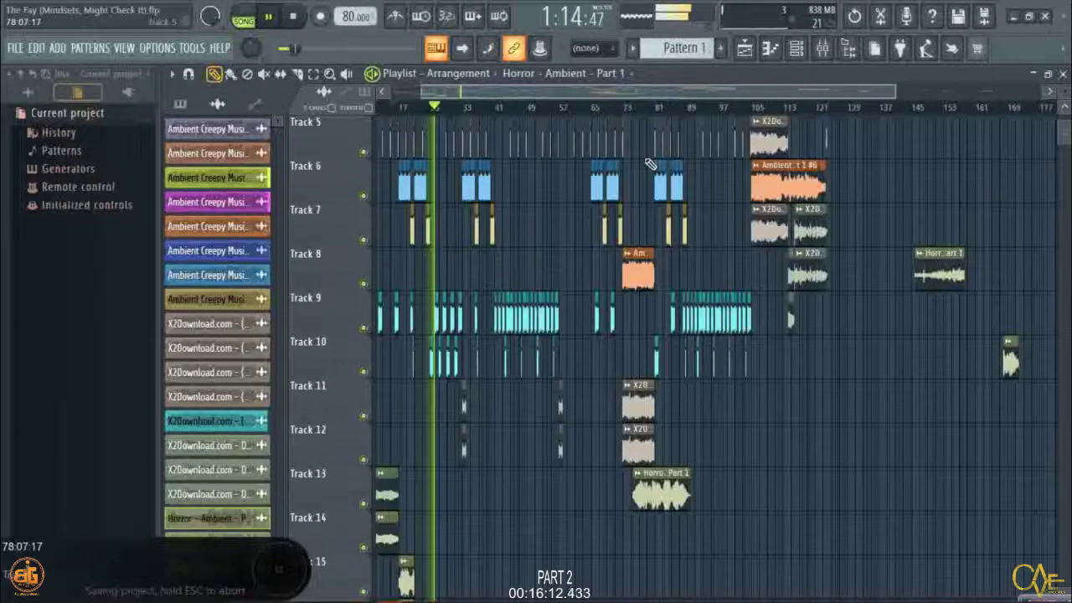
{"action": "scroll", "coordinate": [651, 164], "scroll_direction": "down", "scroll_amount": 3}
{"action": "scroll", "coordinate": [498, 113], "scroll_direction": "up", "scroll_amount": 2}
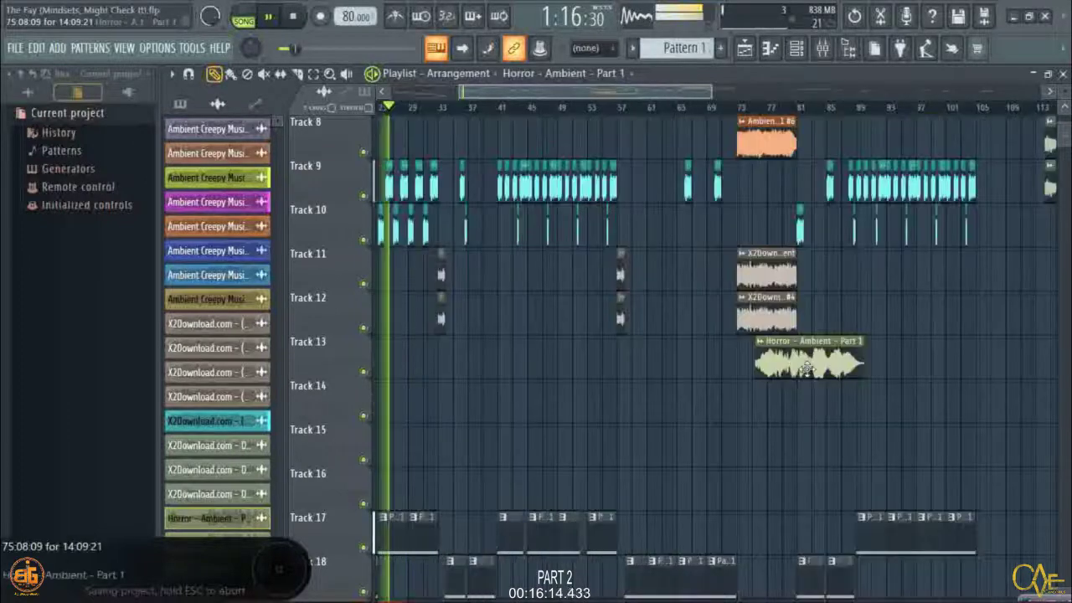
{"action": "left_click_drag", "start_coordinate": [823, 362], "coordinate": [677, 362]}
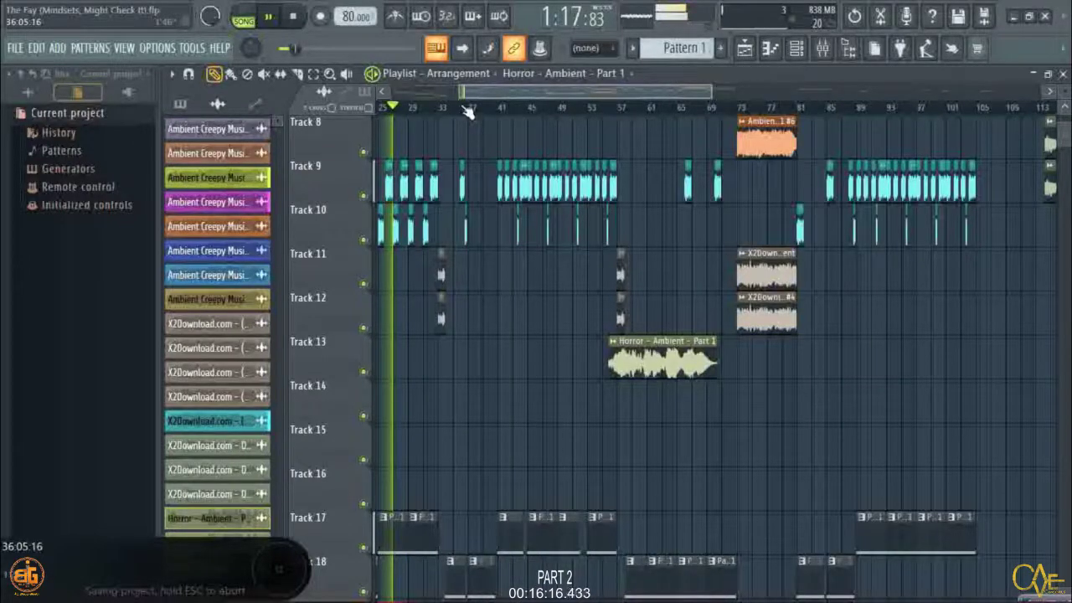
{"action": "scroll", "coordinate": [468, 112], "scroll_direction": "up", "scroll_amount": 2}
{"action": "scroll", "coordinate": [638, 201], "scroll_direction": "up", "scroll_amount": 4}
{"action": "scroll", "coordinate": [636, 201], "scroll_direction": "up", "scroll_amount": 3}
{"action": "scroll", "coordinate": [637, 217], "scroll_direction": "down", "scroll_amount": 4}
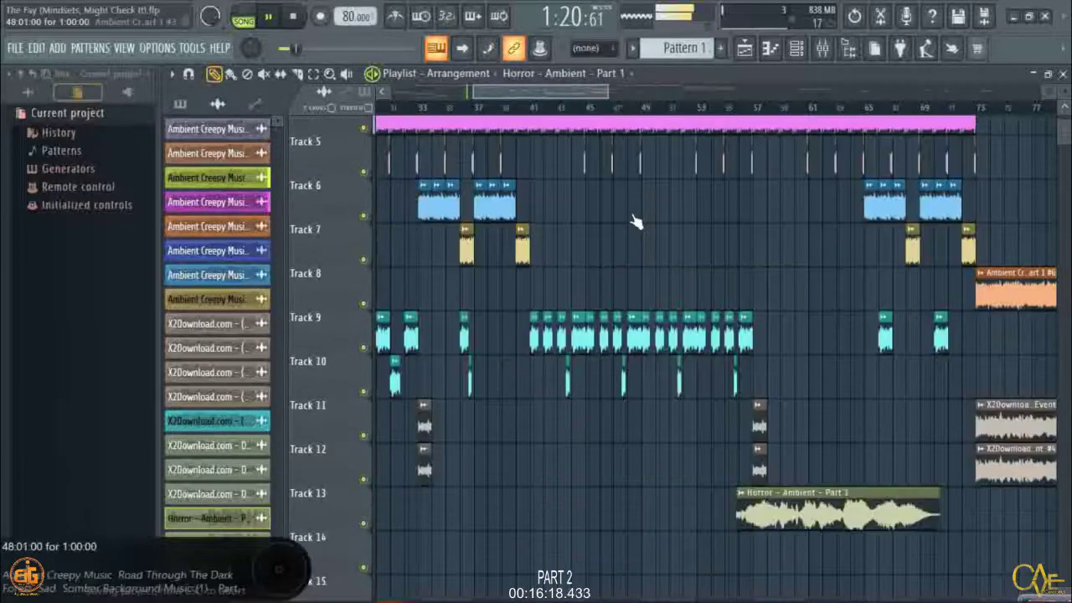
{"action": "scroll", "coordinate": [636, 223], "scroll_direction": "down", "scroll_amount": 7}
{"action": "scroll", "coordinate": [623, 97], "scroll_direction": "down", "scroll_amount": 4}
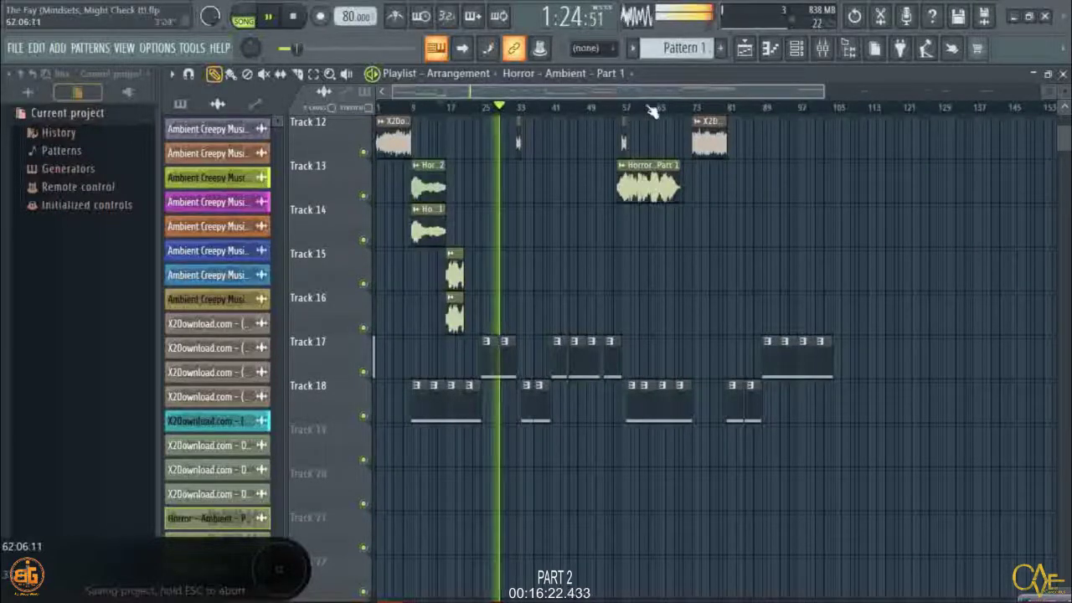
Move the long Horror - Ambient section from Track 13 to Track 15 so it starts around bar 57.
{"action": "scroll", "coordinate": [630, 109], "scroll_direction": "up", "scroll_amount": 5}
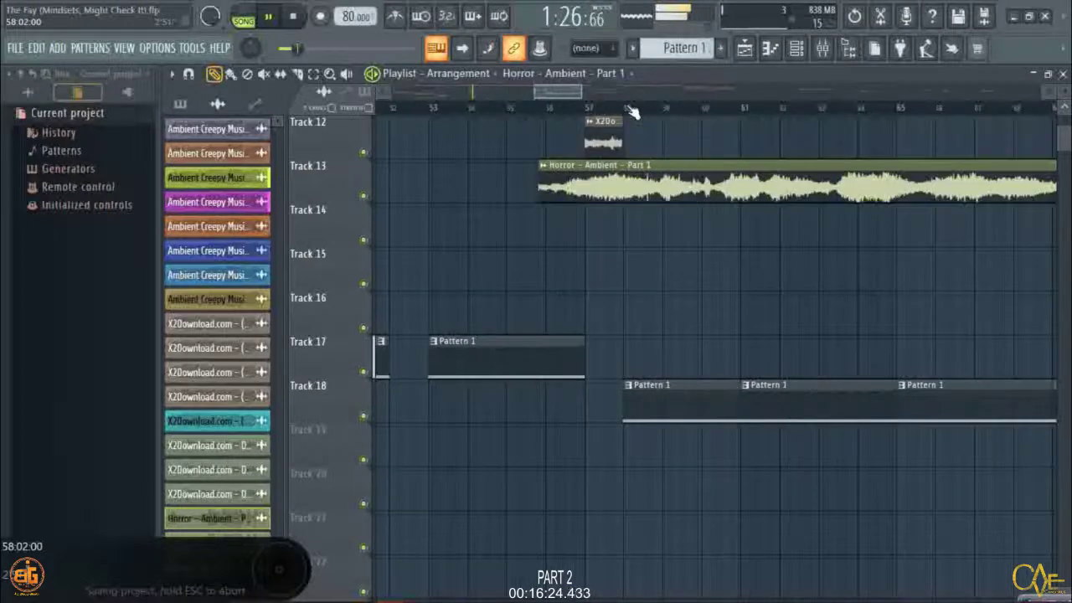
{"action": "scroll", "coordinate": [631, 111], "scroll_direction": "up", "scroll_amount": 1}
{"action": "left_click_drag", "start_coordinate": [592, 194], "coordinate": [665, 286]}
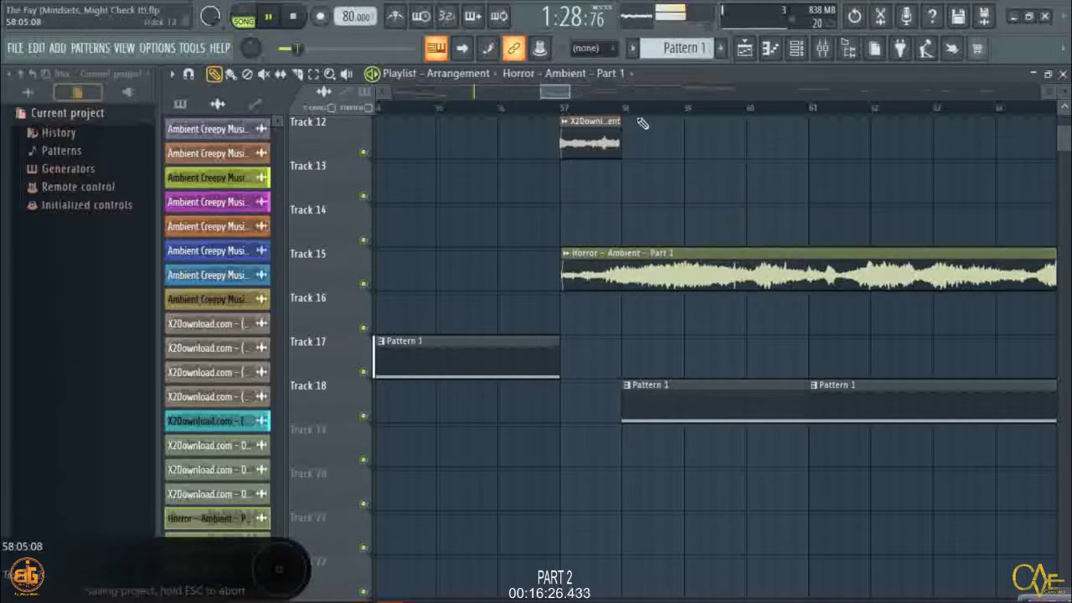
{"action": "scroll", "coordinate": [640, 115], "scroll_direction": "down", "scroll_amount": 8}
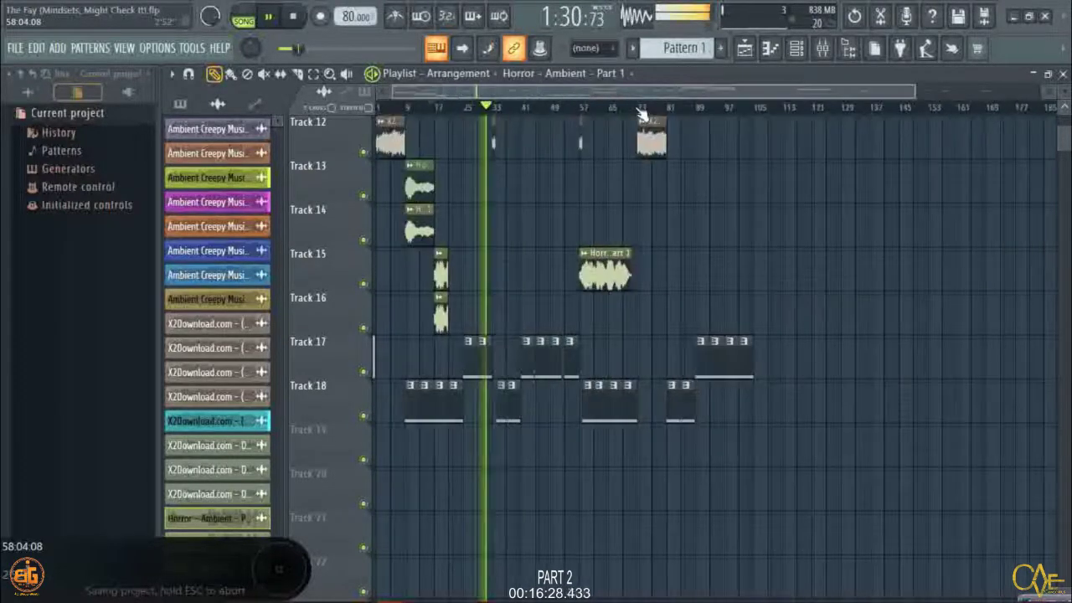
{"action": "scroll", "coordinate": [584, 120], "scroll_direction": "up", "scroll_amount": 6}
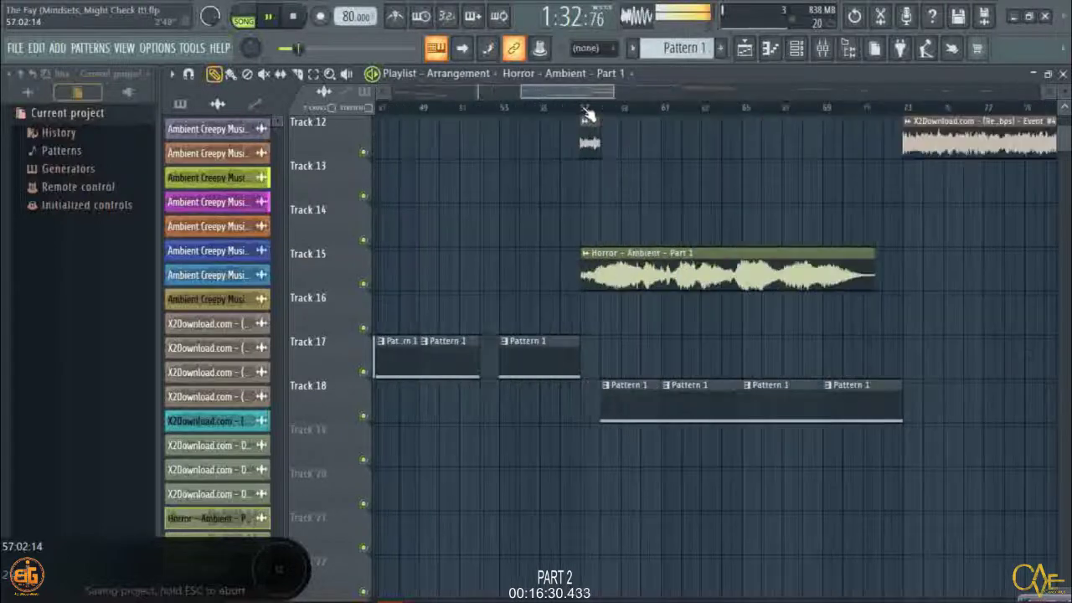
{"action": "scroll", "coordinate": [584, 115], "scroll_direction": "up", "scroll_amount": 3}
{"action": "scroll", "coordinate": [583, 114], "scroll_direction": "up", "scroll_amount": 5}
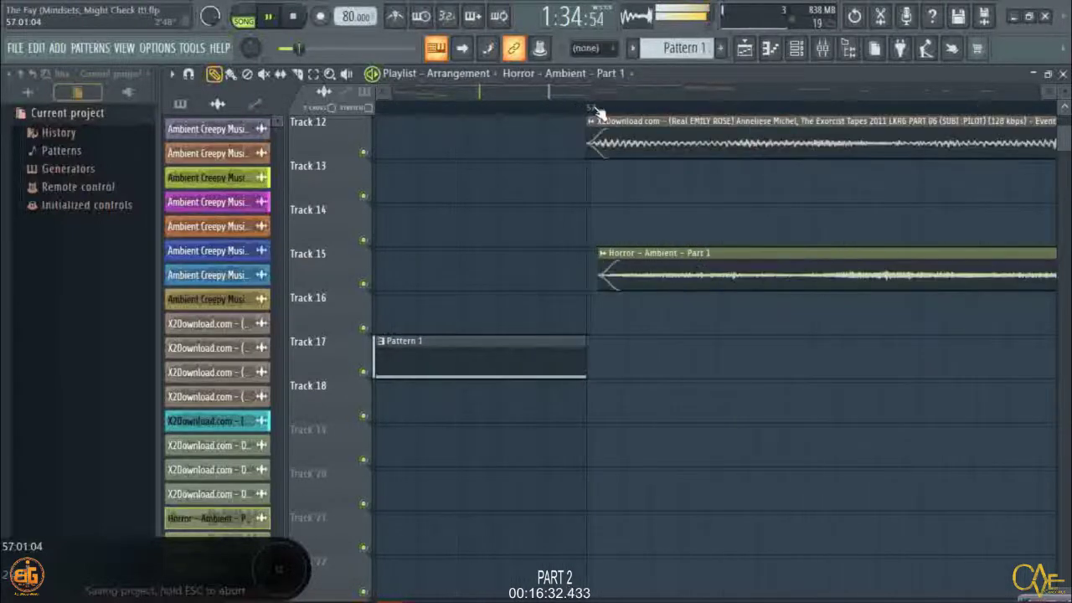
Align the Track 15 section with bar 57, duplicate it onto Track 14 directly above, and make that copy unique.
{"action": "left_click_drag", "start_coordinate": [670, 248], "coordinate": [606, 214]}
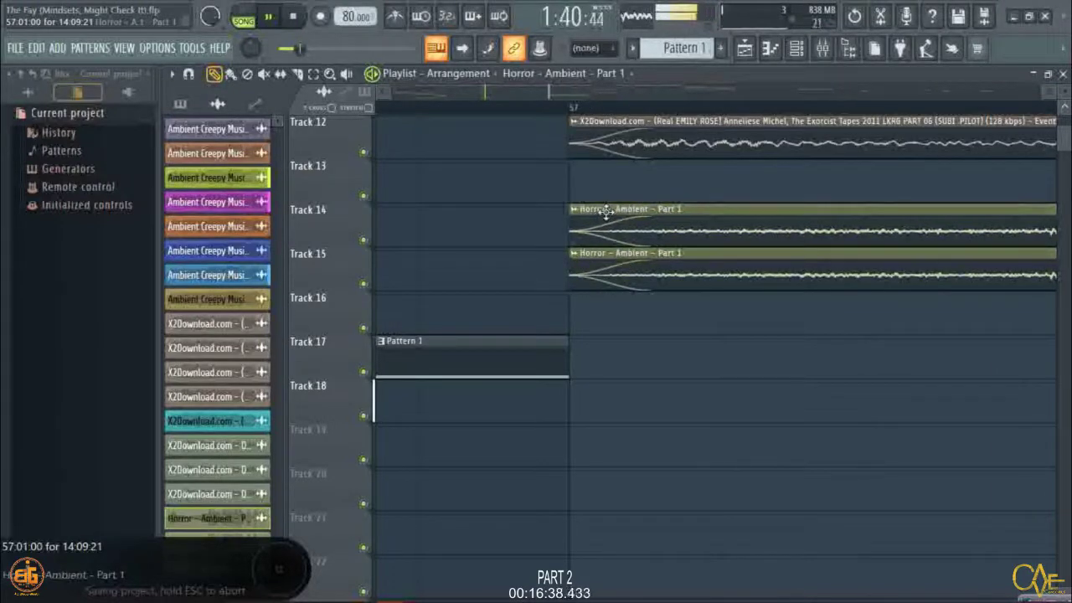
{"action": "double_click", "coordinate": [605, 215]}
{"action": "left_click", "coordinate": [575, 211]}
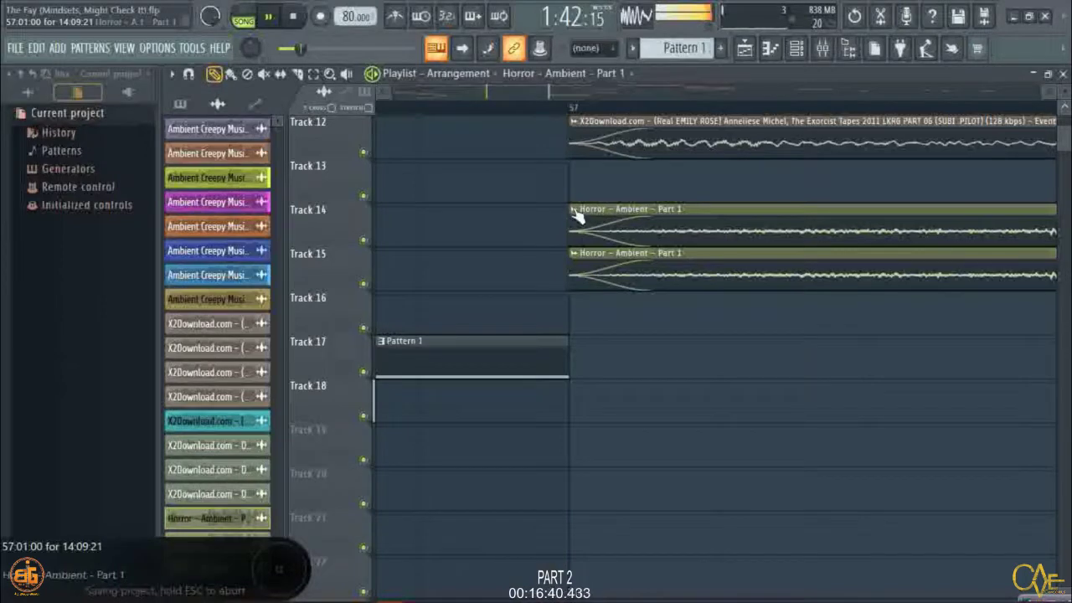
{"action": "left_click", "coordinate": [576, 216]}
{"action": "left_click", "coordinate": [607, 328]}
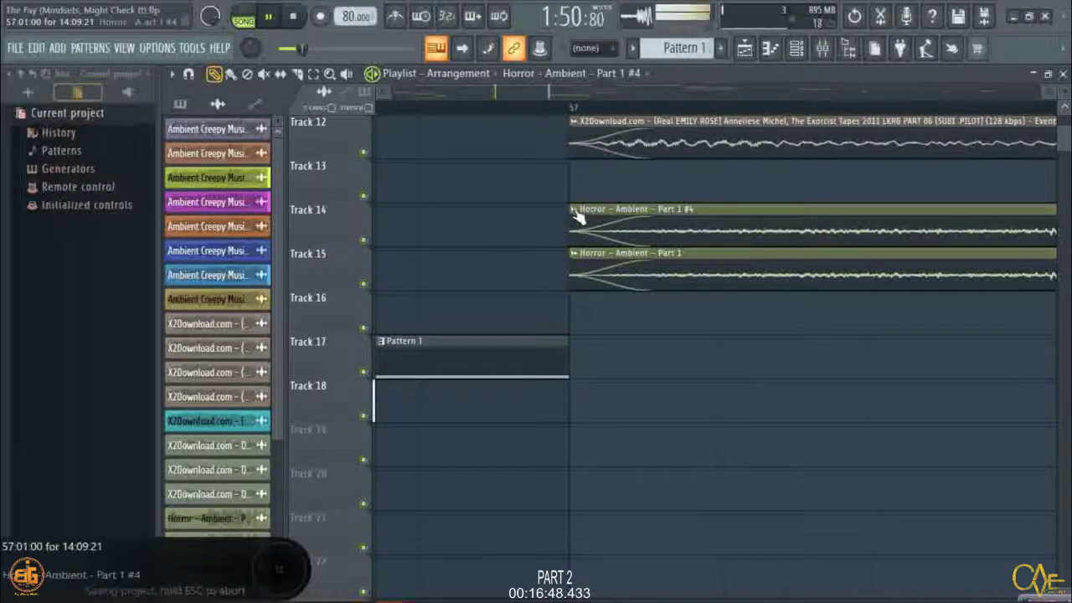
Recolor the unique Horror - Ambient copy on Track 14 to the purple Slate Grey (#746086).
{"action": "left_click", "coordinate": [573, 210]}
{"action": "left_click", "coordinate": [647, 303]}
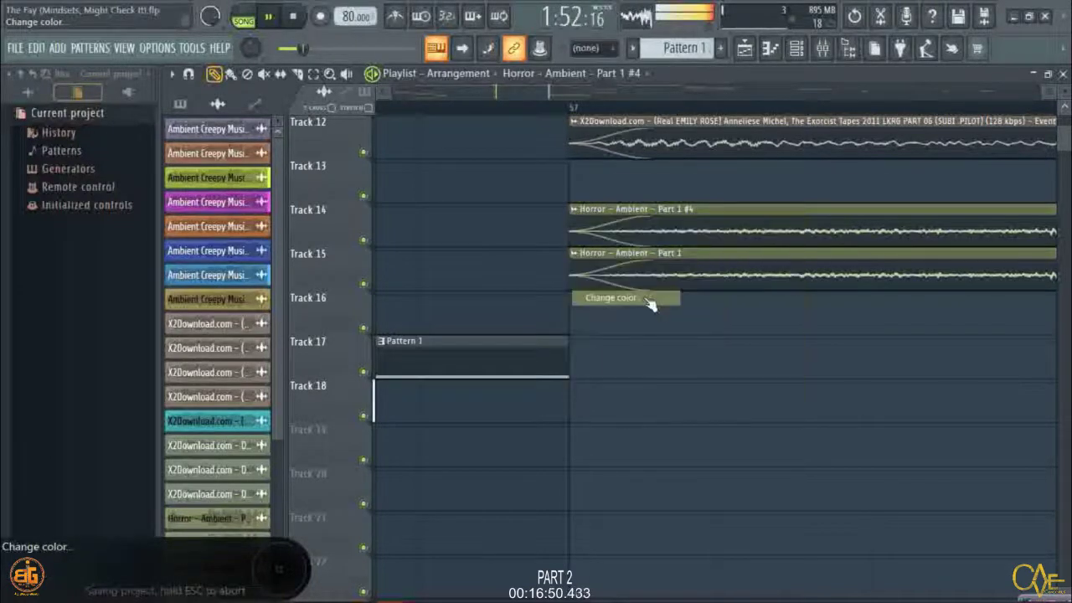
{"action": "left_click", "coordinate": [705, 331]}
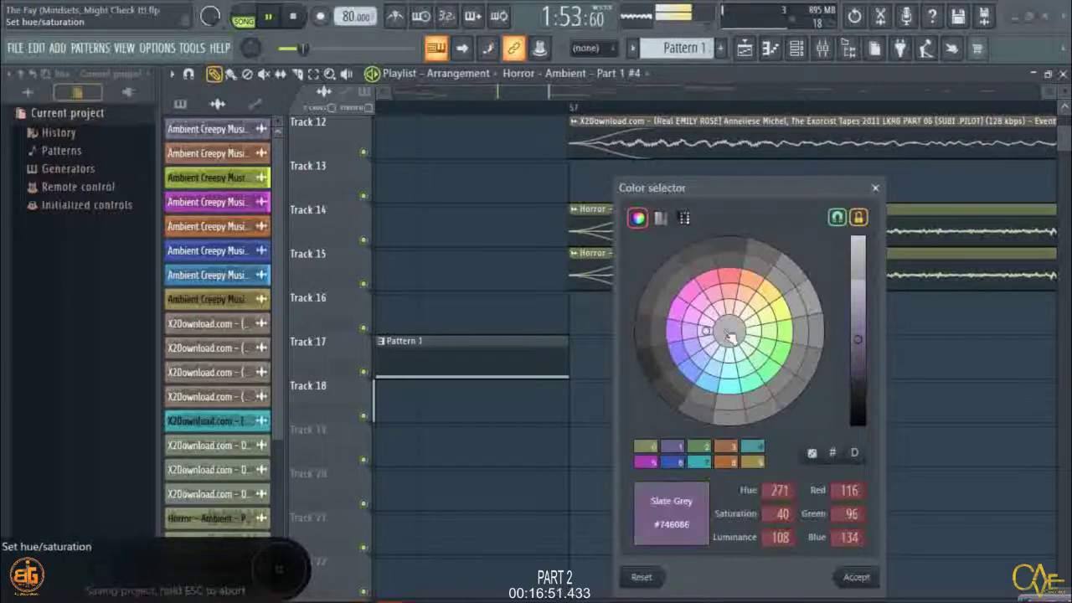
{"action": "left_click", "coordinate": [854, 578]}
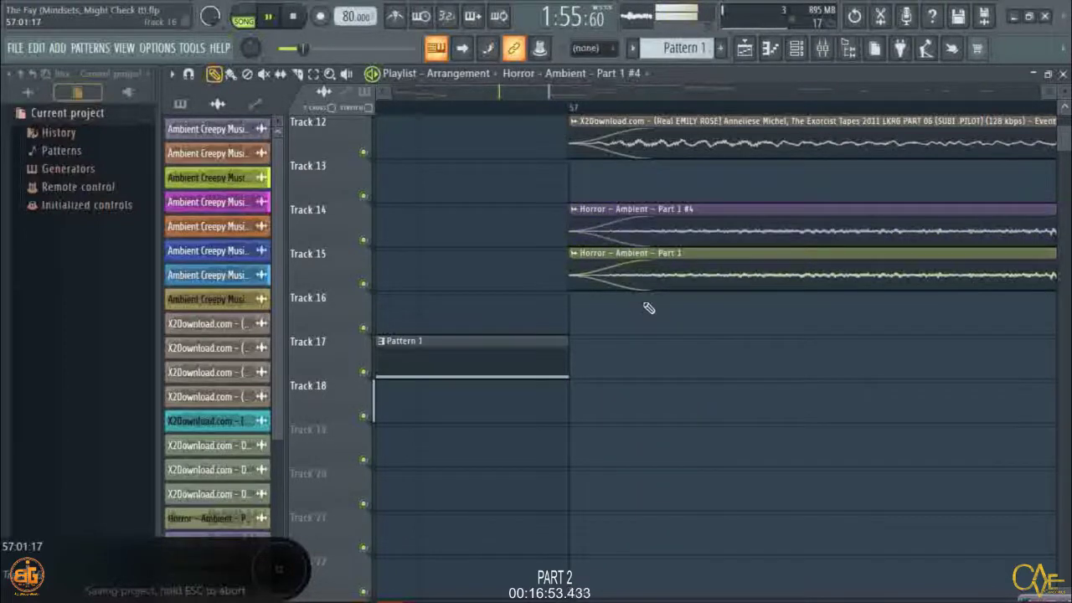
Pan the channel of the purple Horror - Ambient copy on Track 14 to the right.
{"action": "double_click", "coordinate": [617, 234]}
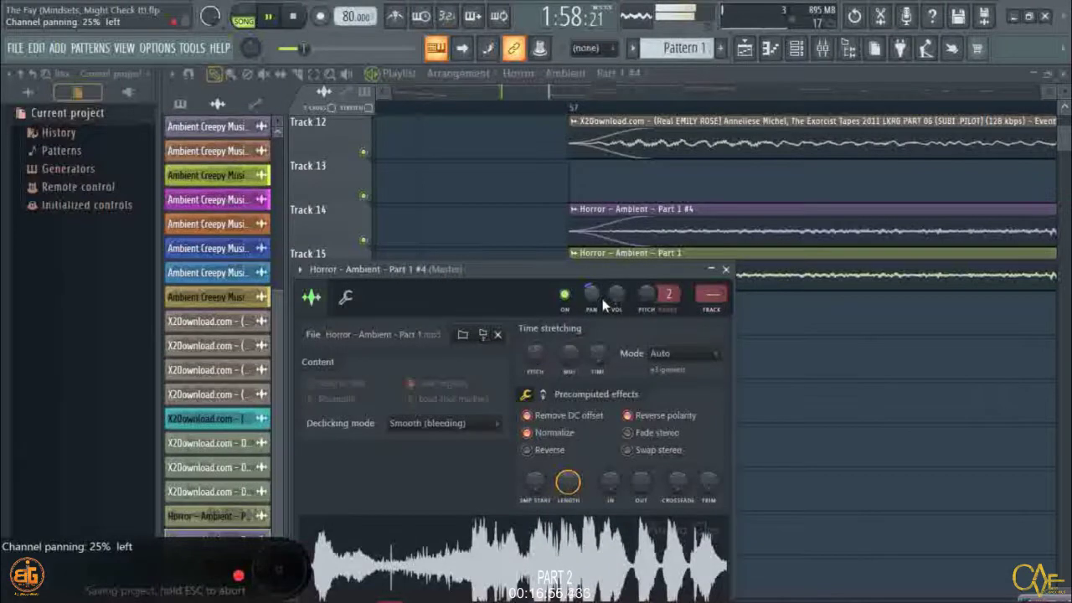
{"action": "left_click_drag", "start_coordinate": [588, 294], "coordinate": [588, 267]}
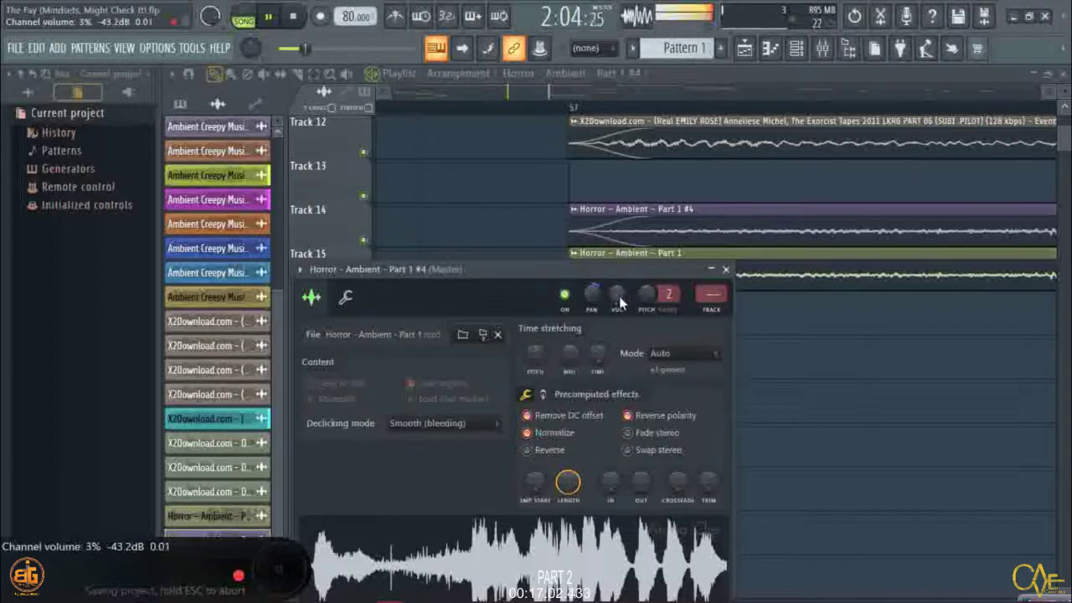
{"action": "left_click", "coordinate": [437, 96]}
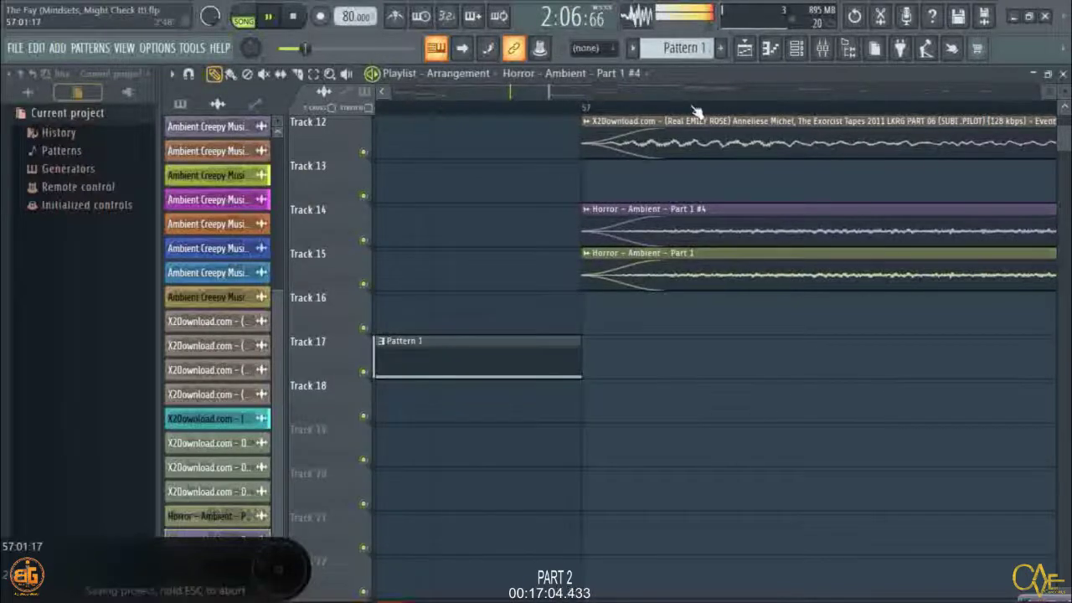
Recolor the Horror - Ambient copy at bar 17 on Track 16 purple.
{"action": "scroll", "coordinate": [694, 109], "scroll_direction": "down", "scroll_amount": 3}
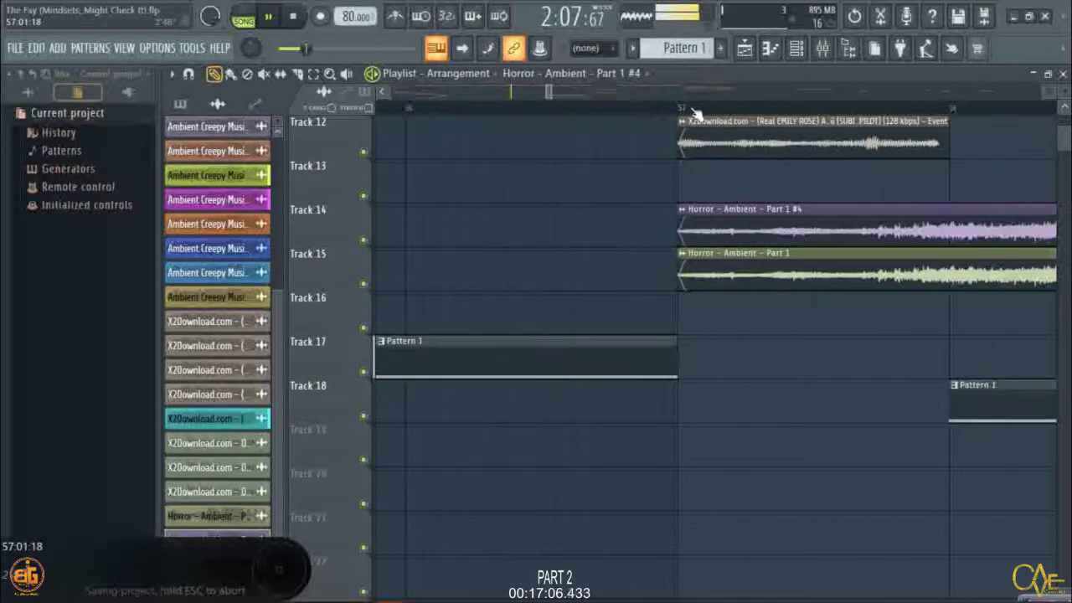
{"action": "scroll", "coordinate": [696, 112], "scroll_direction": "down", "scroll_amount": 5}
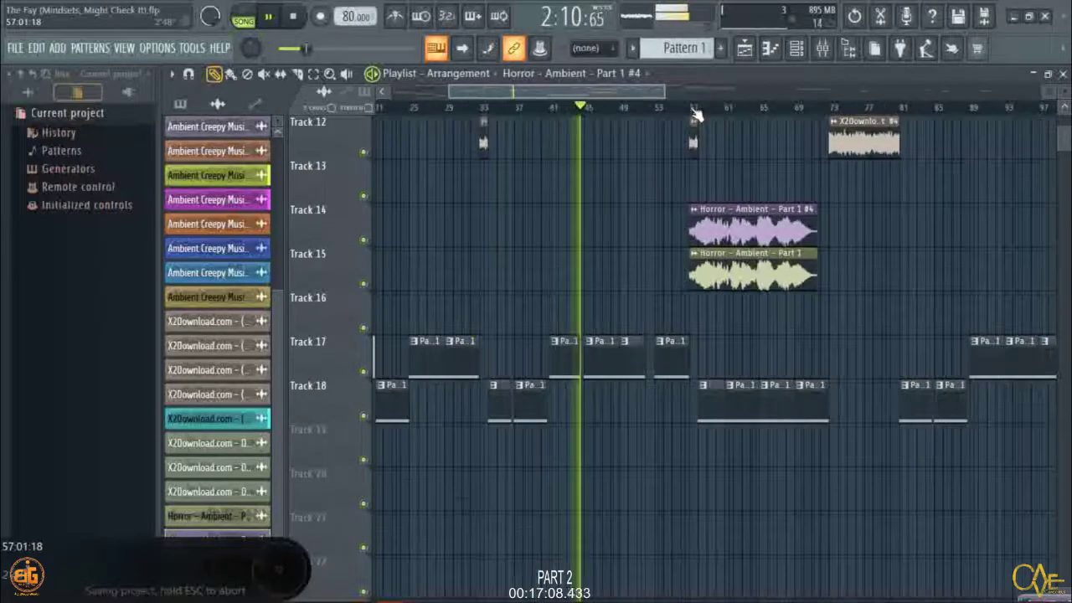
{"action": "scroll", "coordinate": [694, 110], "scroll_direction": "down", "scroll_amount": 2}
{"action": "scroll", "coordinate": [452, 110], "scroll_direction": "up", "scroll_amount": 5}
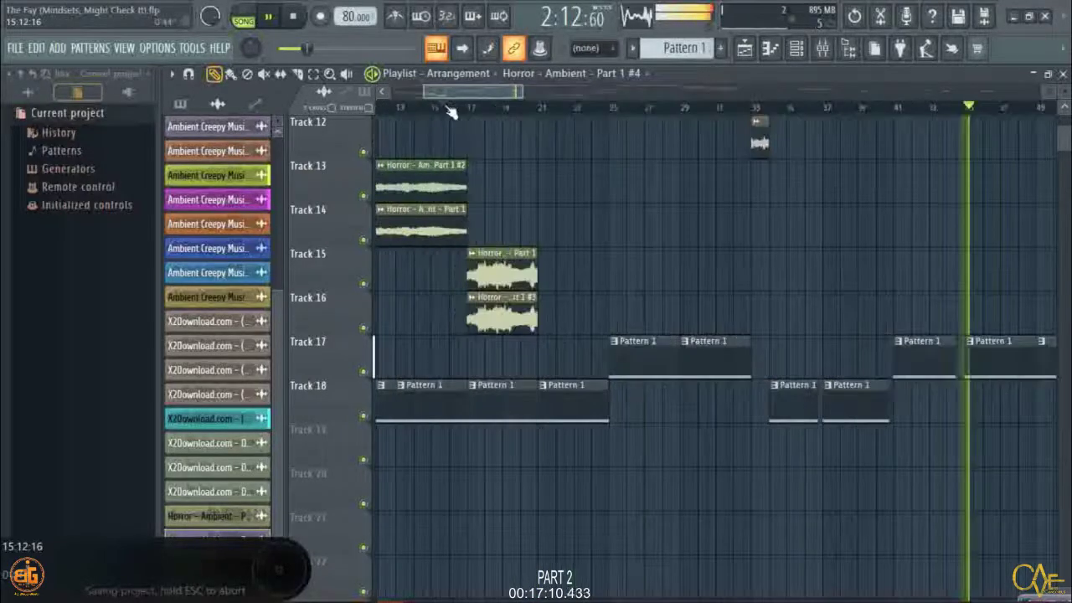
{"action": "left_click", "coordinate": [495, 298]}
{"action": "left_click", "coordinate": [540, 382]}
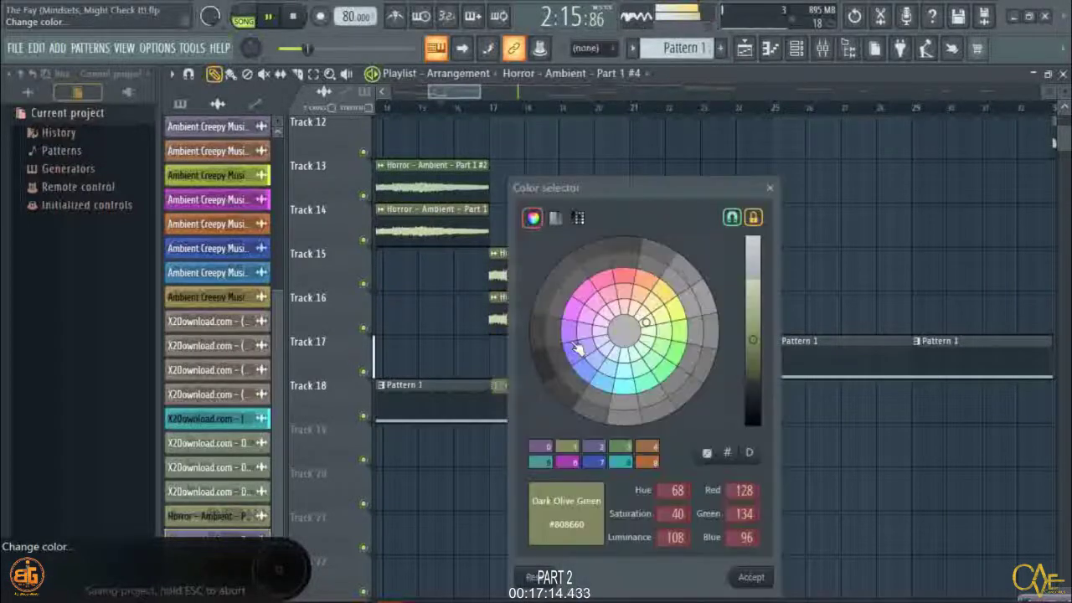
{"action": "left_click", "coordinate": [621, 332]}
{"action": "left_click", "coordinate": [751, 577]}
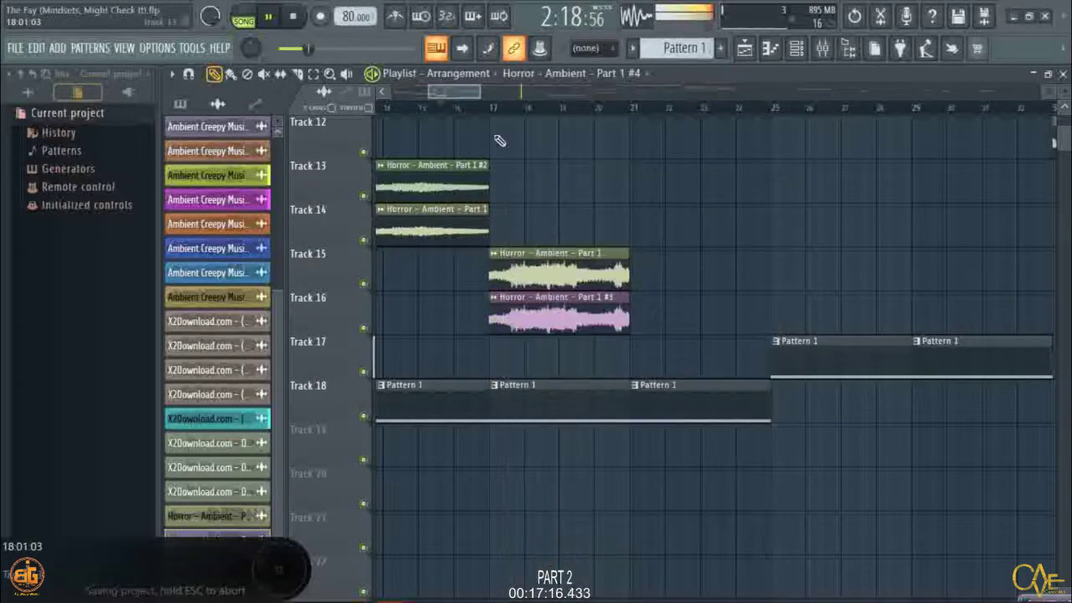
Examine the spacing of the layered Horror - Ambient sections from bar 9 up to the section at bar 73.
{"action": "scroll", "coordinate": [494, 113], "scroll_direction": "down", "scroll_amount": 3}
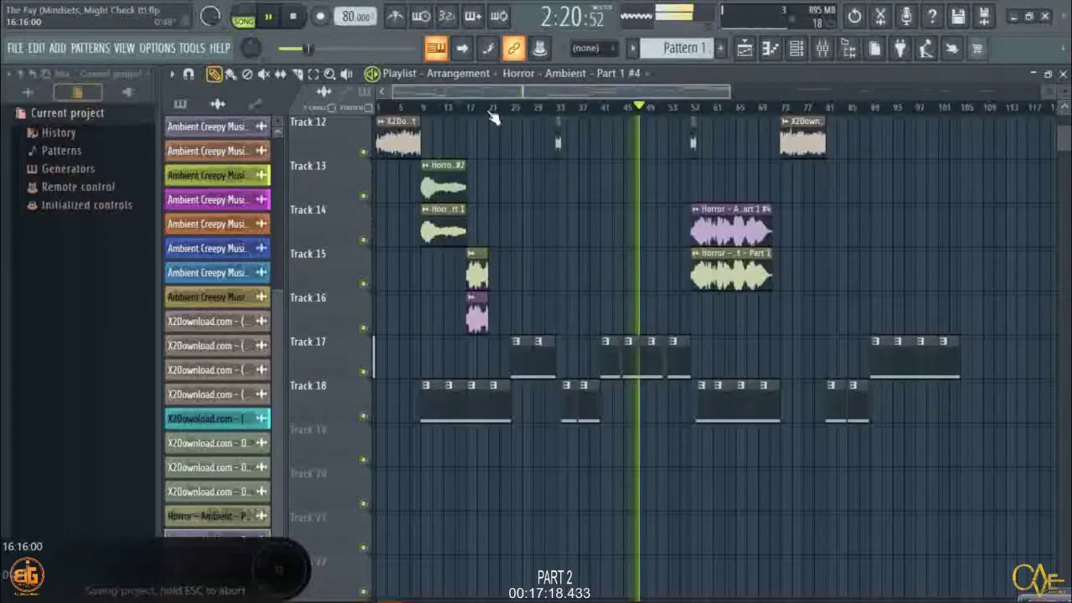
{"action": "scroll", "coordinate": [453, 113], "scroll_direction": "up", "scroll_amount": 3}
{"action": "scroll", "coordinate": [452, 113], "scroll_direction": "down", "scroll_amount": 3}
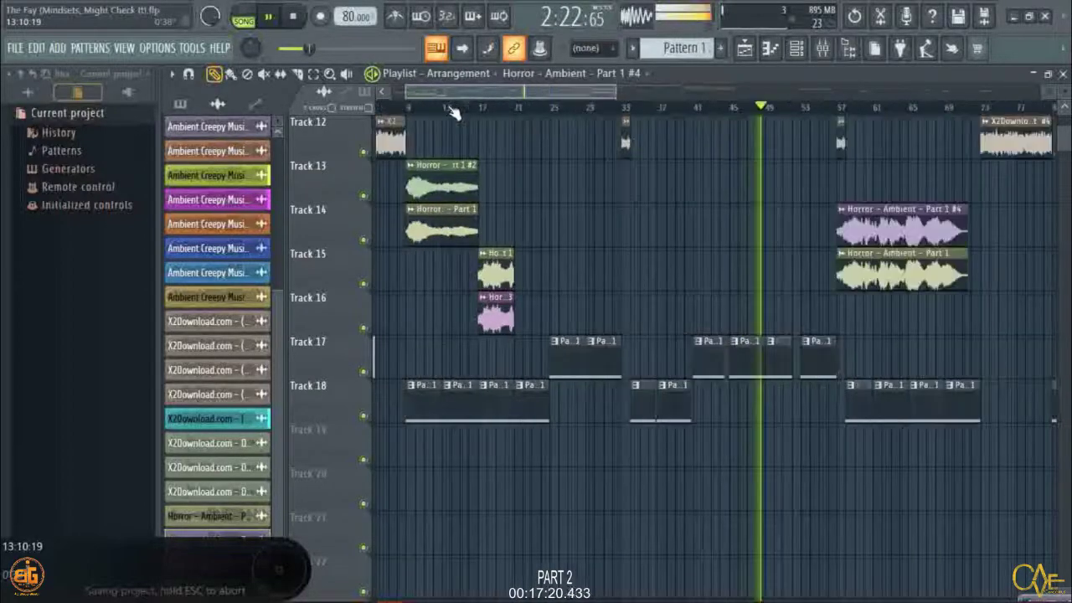
{"action": "scroll", "coordinate": [459, 113], "scroll_direction": "down", "scroll_amount": 5}
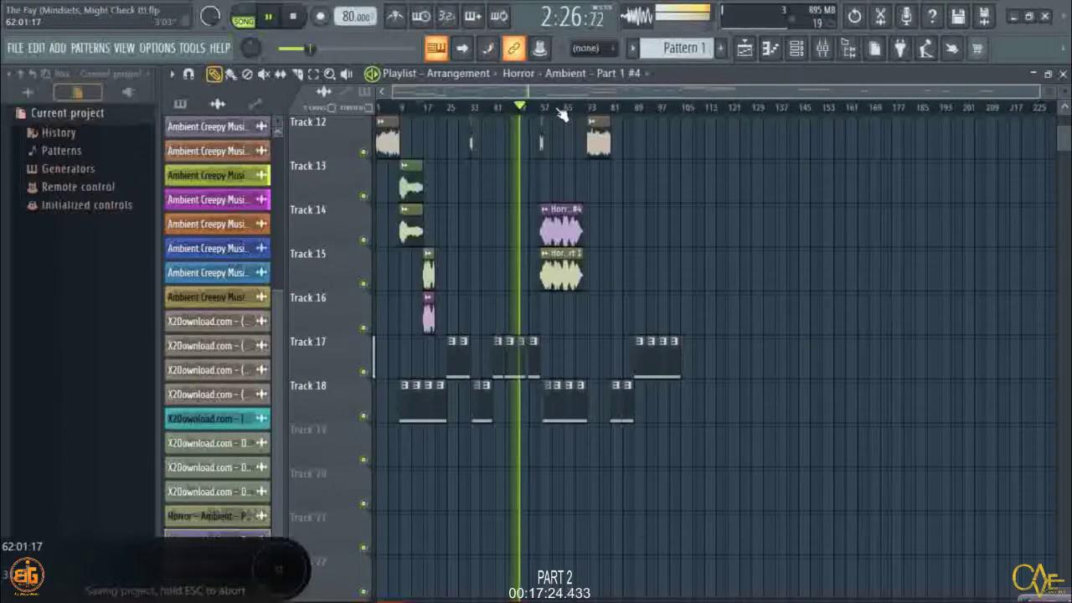
{"action": "scroll", "coordinate": [561, 113], "scroll_direction": "up", "scroll_amount": 4}
{"action": "scroll", "coordinate": [598, 111], "scroll_direction": "up", "scroll_amount": 2}
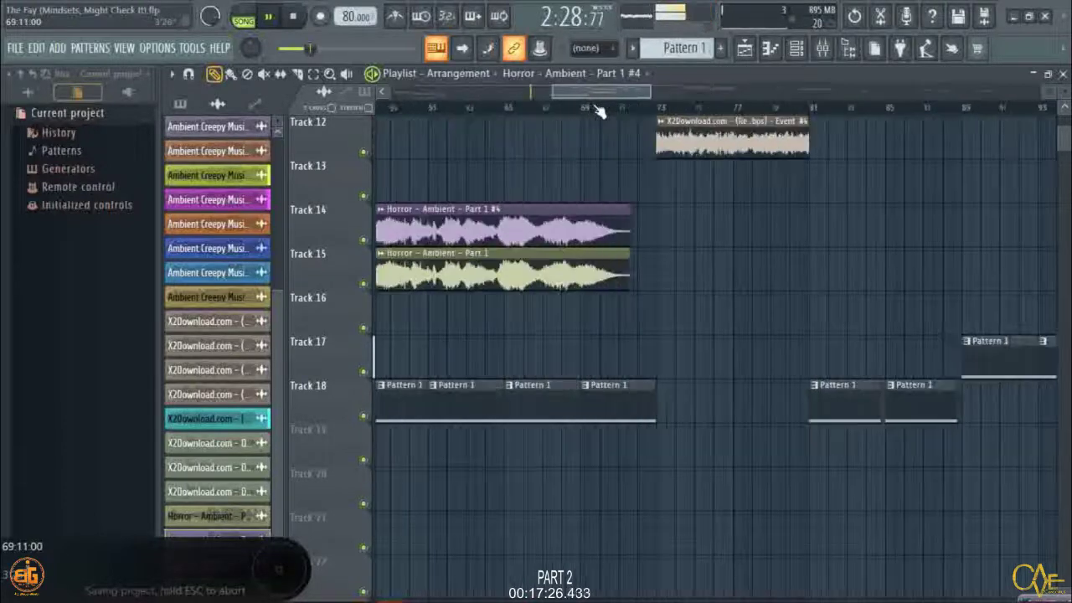
{"action": "scroll", "coordinate": [598, 111], "scroll_direction": "down", "scroll_amount": 1}
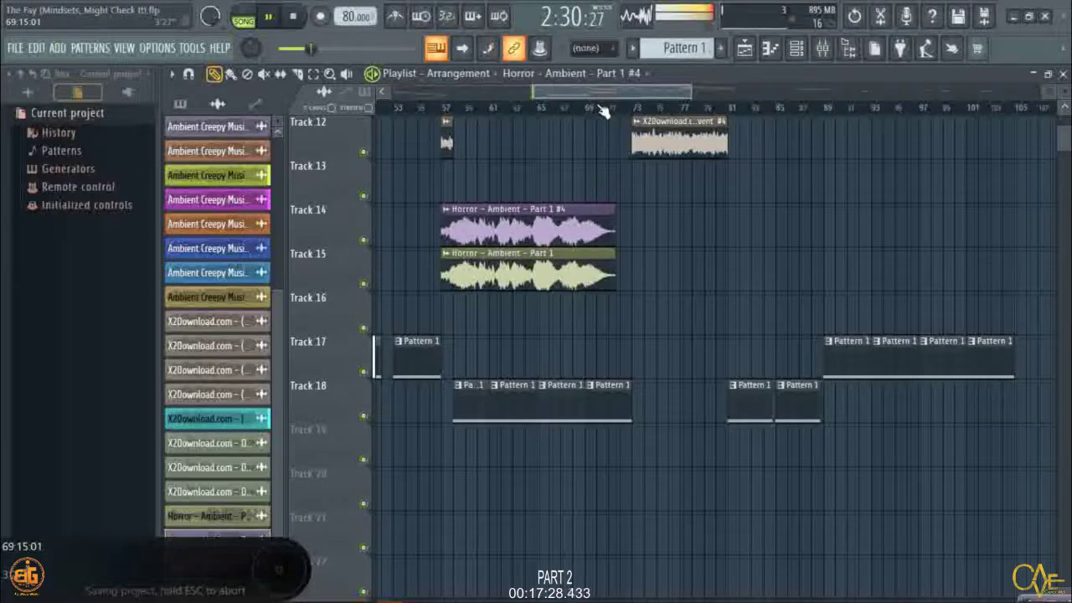
Try to extend the end of the purple Track 14 copy to bar 73 and undo the extension.
{"action": "scroll", "coordinate": [601, 111], "scroll_direction": "up", "scroll_amount": 2}
{"action": "left_click_drag", "start_coordinate": [662, 221], "coordinate": [720, 219]}
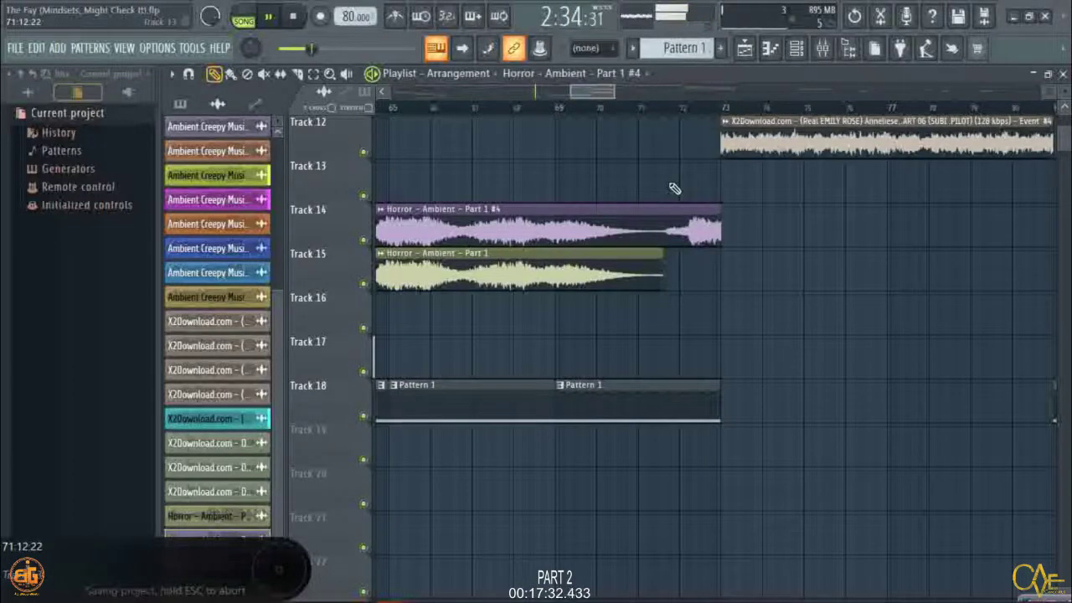
{"action": "key", "text": "ctrl+z"}
Move the unused Horror - Ambient section at bar 197 on Track 10 to Track 14 near bar 129.
{"action": "scroll", "coordinate": [658, 117], "scroll_direction": "down", "scroll_amount": 2}
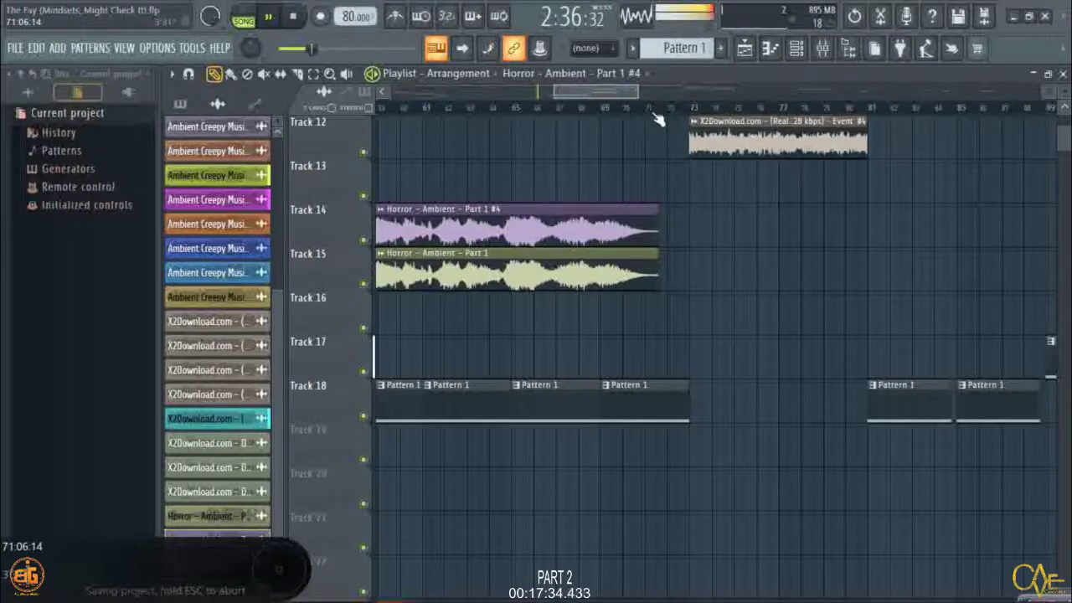
{"action": "scroll", "coordinate": [657, 117], "scroll_direction": "down", "scroll_amount": 3}
{"action": "scroll", "coordinate": [777, 232], "scroll_direction": "up", "scroll_amount": 3}
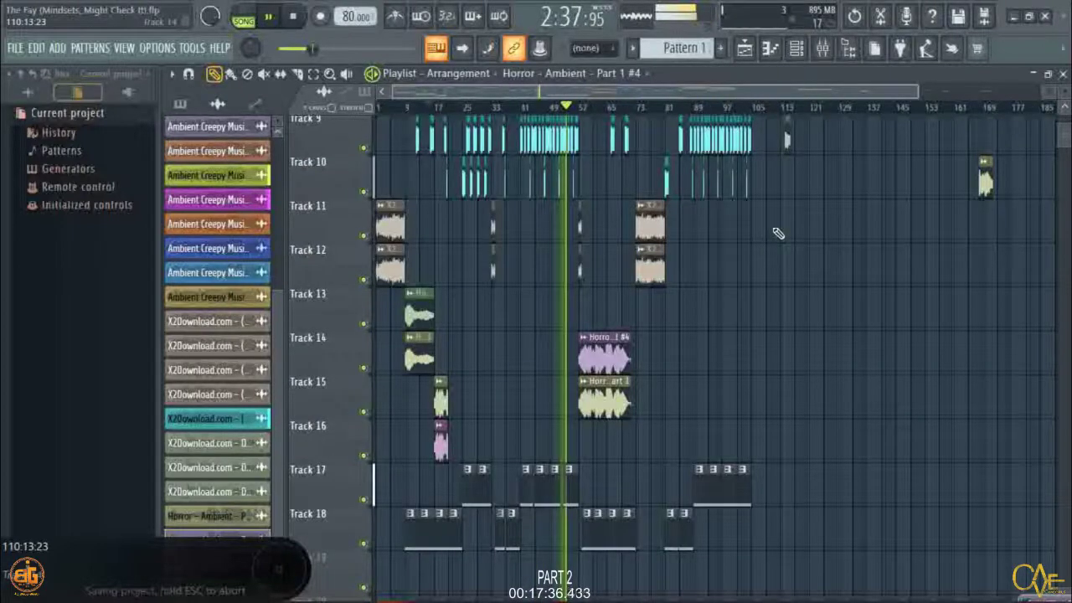
{"action": "scroll", "coordinate": [1011, 143], "scroll_direction": "up", "scroll_amount": 5}
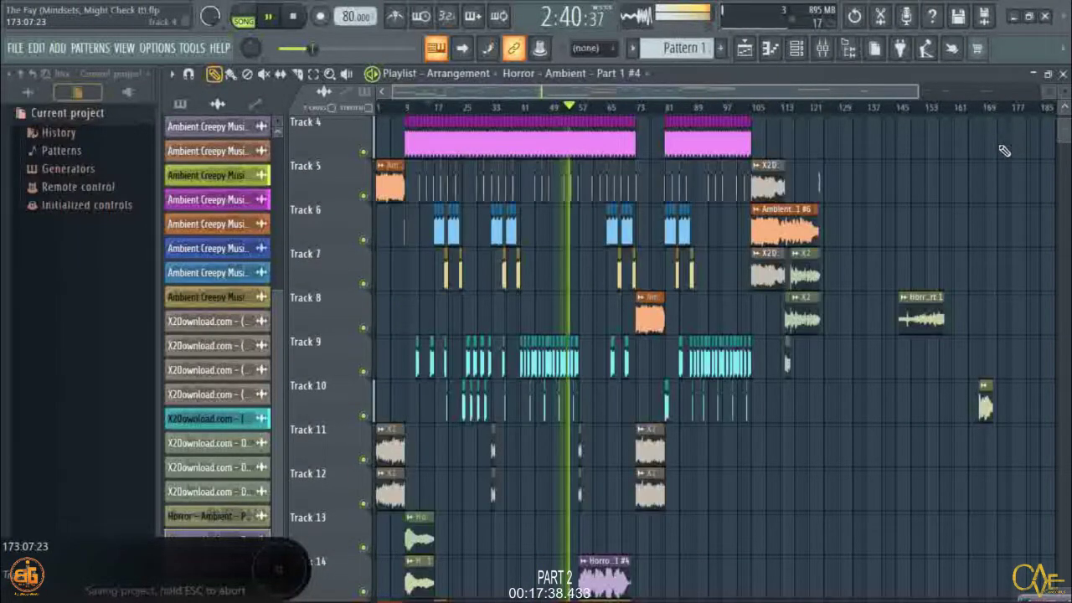
{"action": "scroll", "coordinate": [1005, 147], "scroll_direction": "down", "scroll_amount": 1}
{"action": "scroll", "coordinate": [999, 166], "scroll_direction": "up", "scroll_amount": 1}
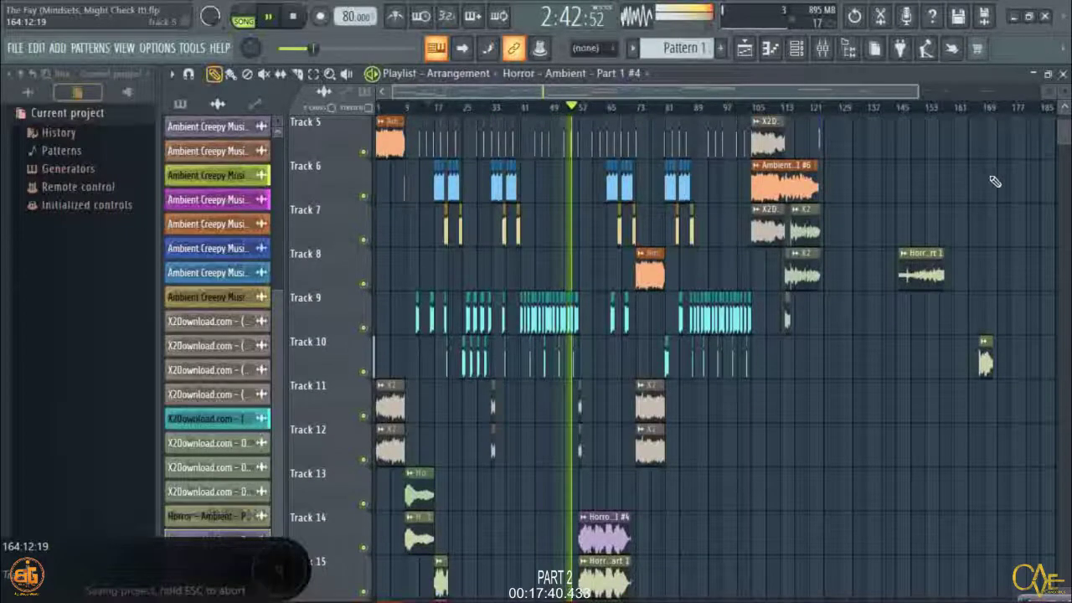
{"action": "scroll", "coordinate": [995, 181], "scroll_direction": "down", "scroll_amount": 3, "text": "ctrl"}
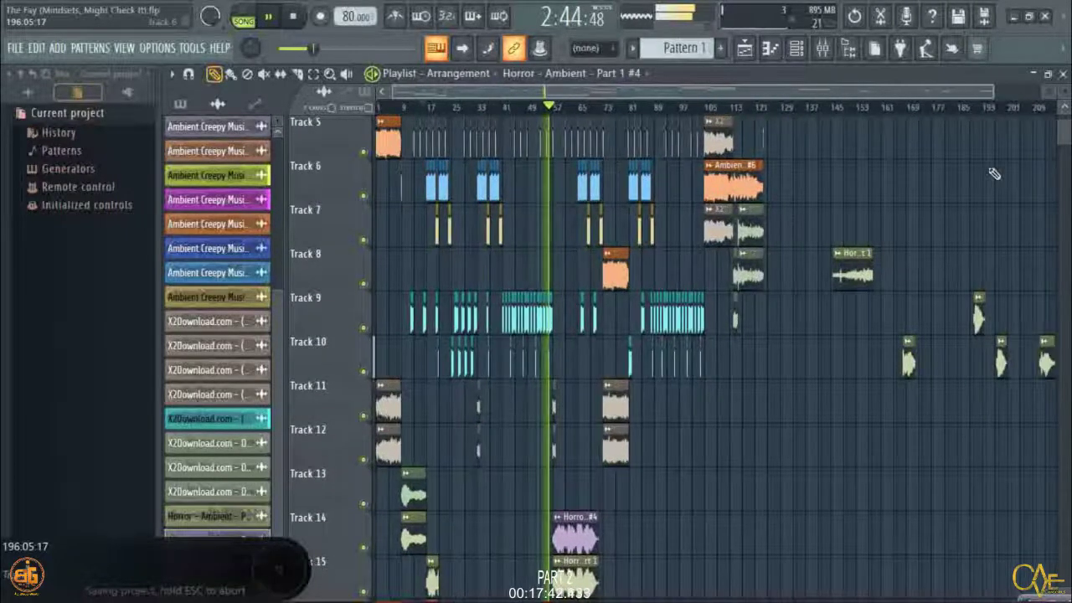
{"action": "scroll", "coordinate": [994, 179], "scroll_direction": "down", "scroll_amount": 3}
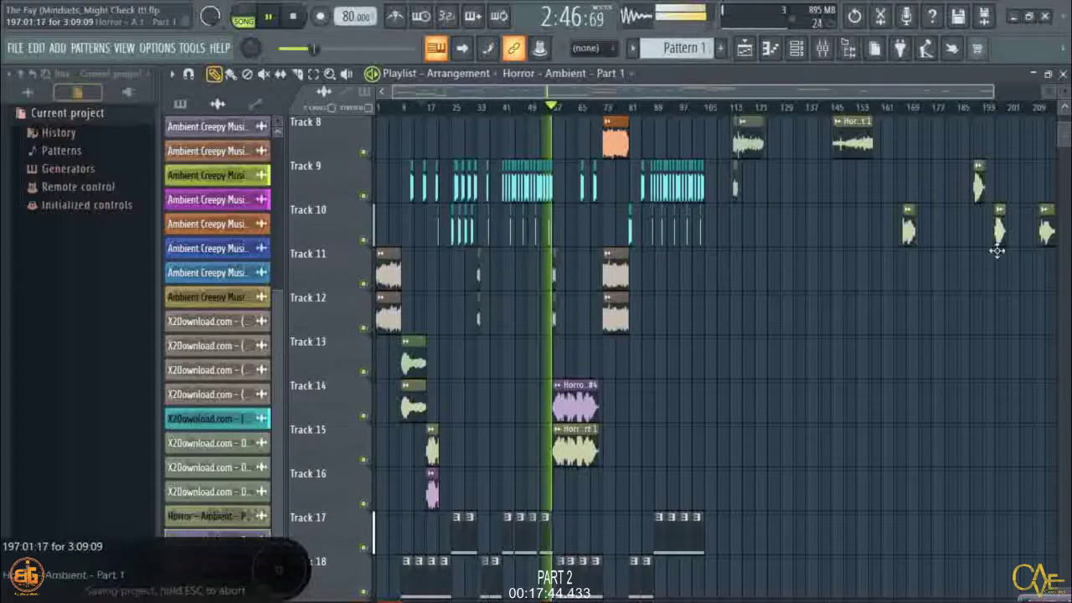
{"action": "left_click_drag", "start_coordinate": [997, 250], "coordinate": [786, 404]}
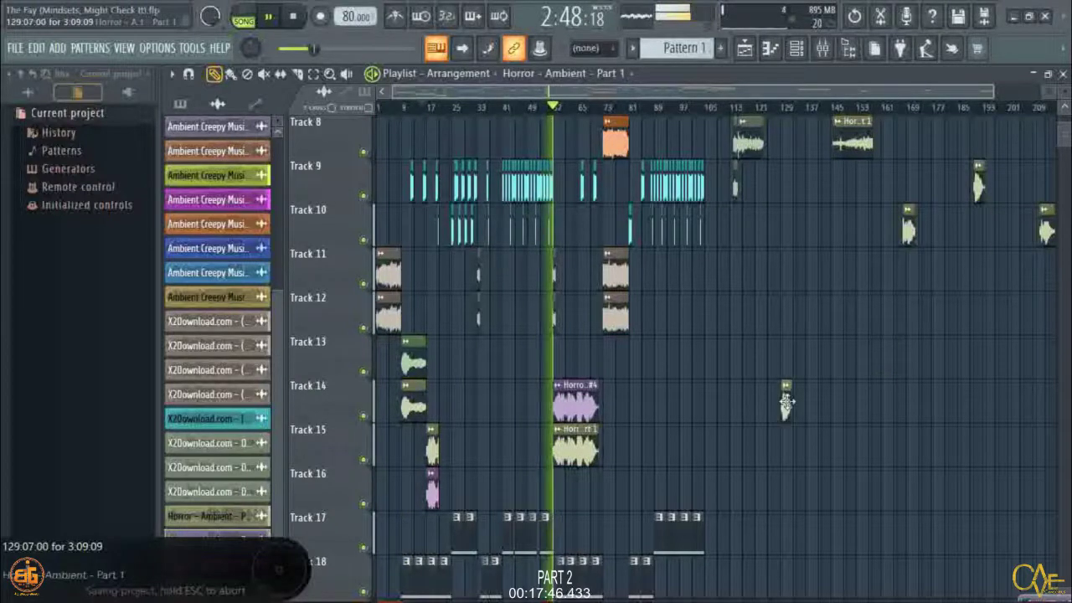
Move the Horror - Ambient section at bar 145 on Track 8 to Track 13 near bar 40.
{"action": "left_click_drag", "start_coordinate": [843, 156], "coordinate": [508, 360]}
{"action": "scroll", "coordinate": [508, 360], "scroll_direction": "down", "scroll_amount": 2}
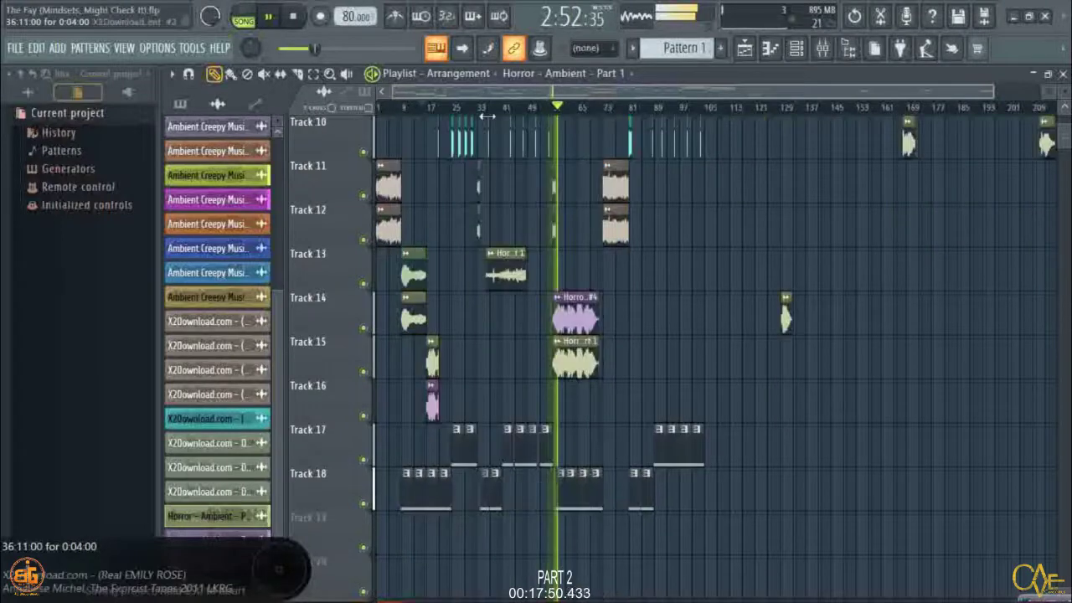
{"action": "scroll", "coordinate": [529, 274], "scroll_direction": "up", "scroll_amount": 2}
{"action": "scroll", "coordinate": [528, 274], "scroll_direction": "up", "scroll_amount": 1}
{"action": "left_click_drag", "start_coordinate": [528, 274], "coordinate": [594, 411]}
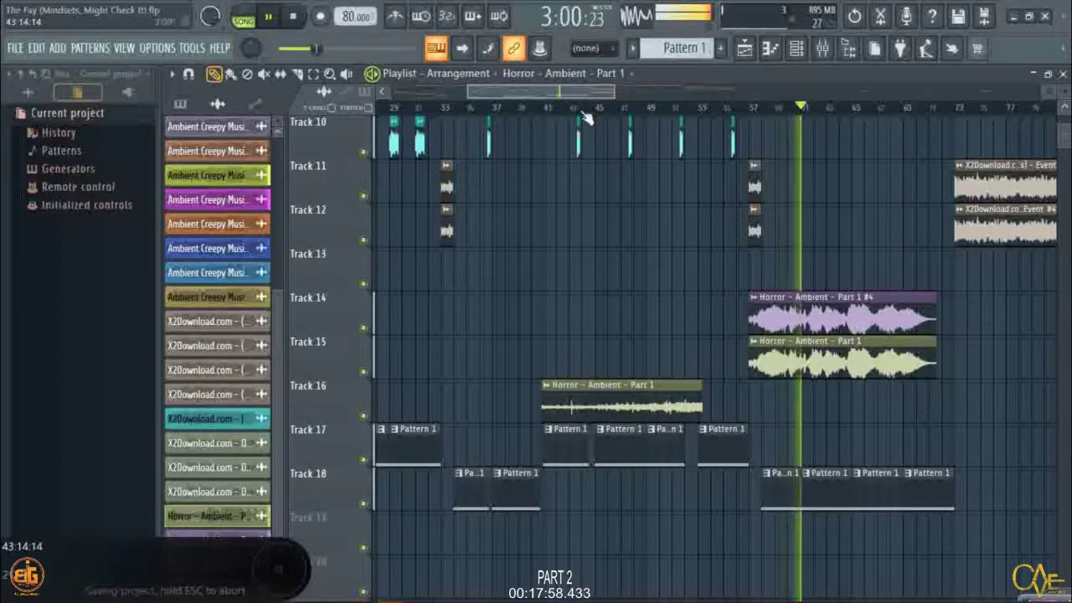
{"action": "scroll", "coordinate": [588, 118], "scroll_direction": "down", "scroll_amount": 3}
{"action": "left_click_drag", "start_coordinate": [571, 401], "coordinate": [567, 257]}
Align the start of the moved Horror - Ambient section on Track 13 exactly with bar 41.
{"action": "scroll", "coordinate": [549, 118], "scroll_direction": "up", "scroll_amount": 6}
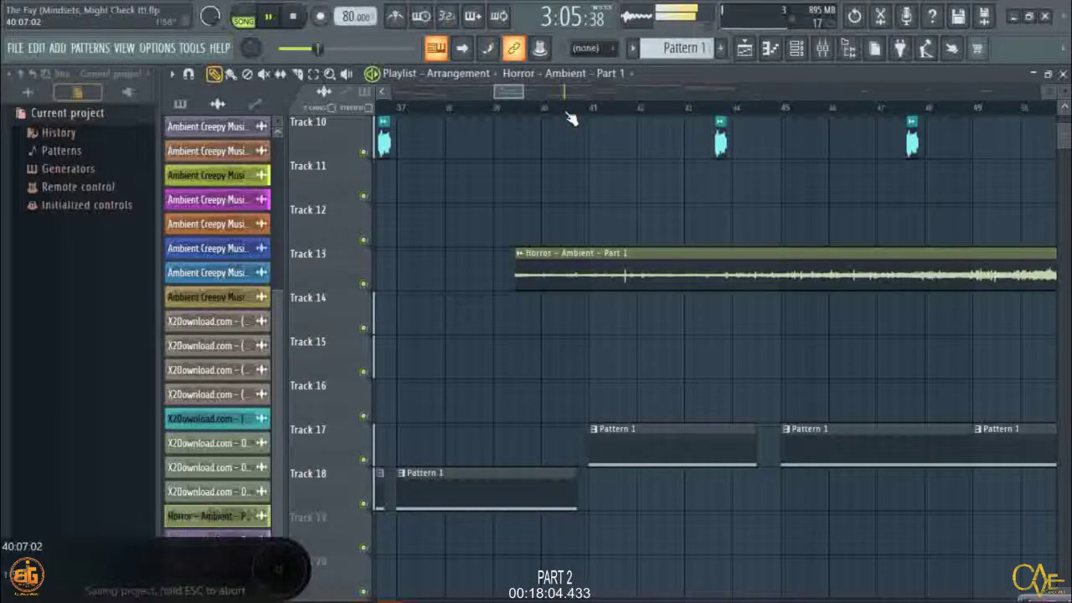
{"action": "scroll", "coordinate": [577, 118], "scroll_direction": "up", "scroll_amount": 2}
{"action": "scroll", "coordinate": [601, 118], "scroll_direction": "up", "scroll_amount": 4}
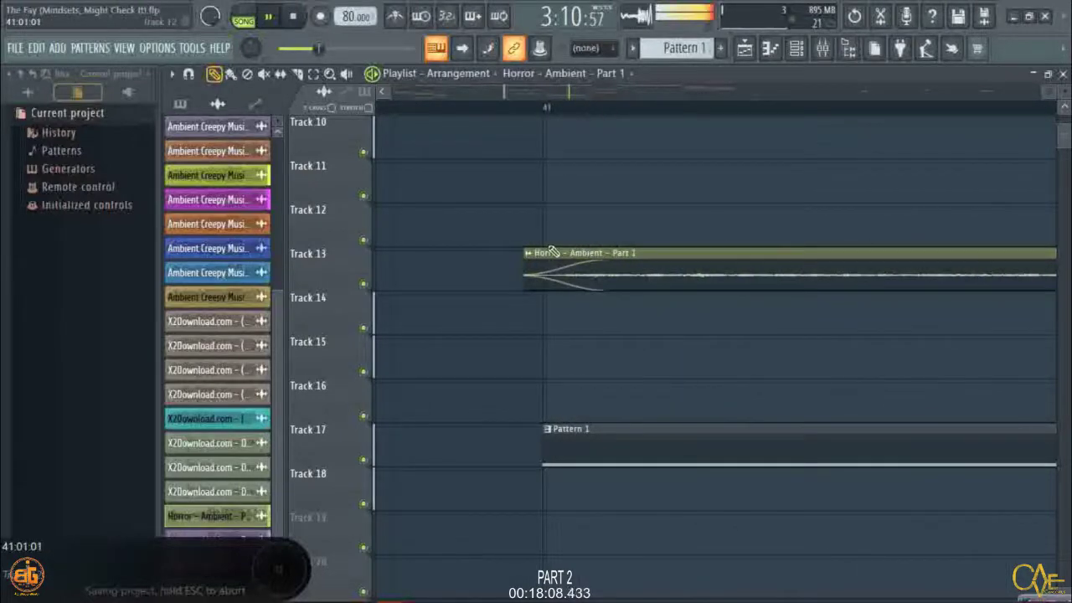
{"action": "left_click_drag", "start_coordinate": [547, 255], "coordinate": [568, 258]}
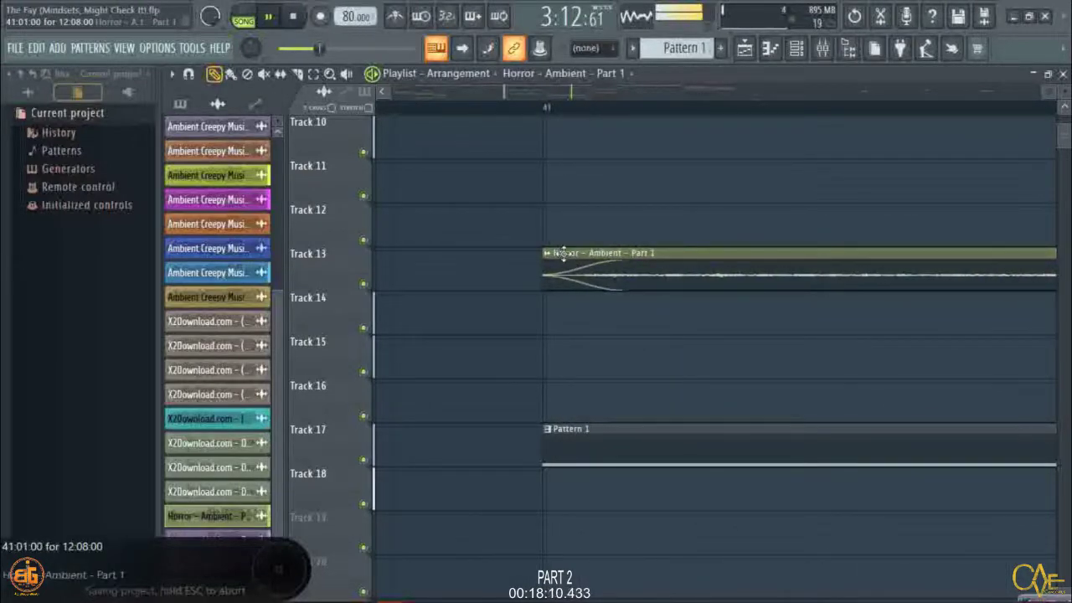
Place a copy of the Track 13 Horror - Ambient section at bar 41 on Track 14 and make it unique.
{"action": "left_click", "coordinate": [550, 309]}
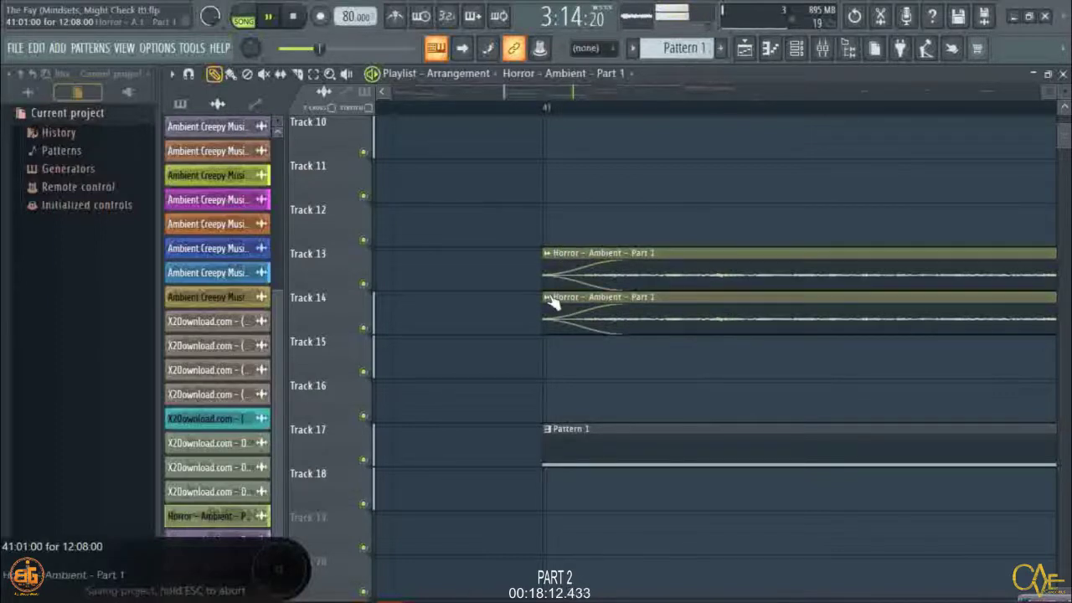
{"action": "left_click", "coordinate": [546, 299]}
{"action": "left_click", "coordinate": [575, 416]}
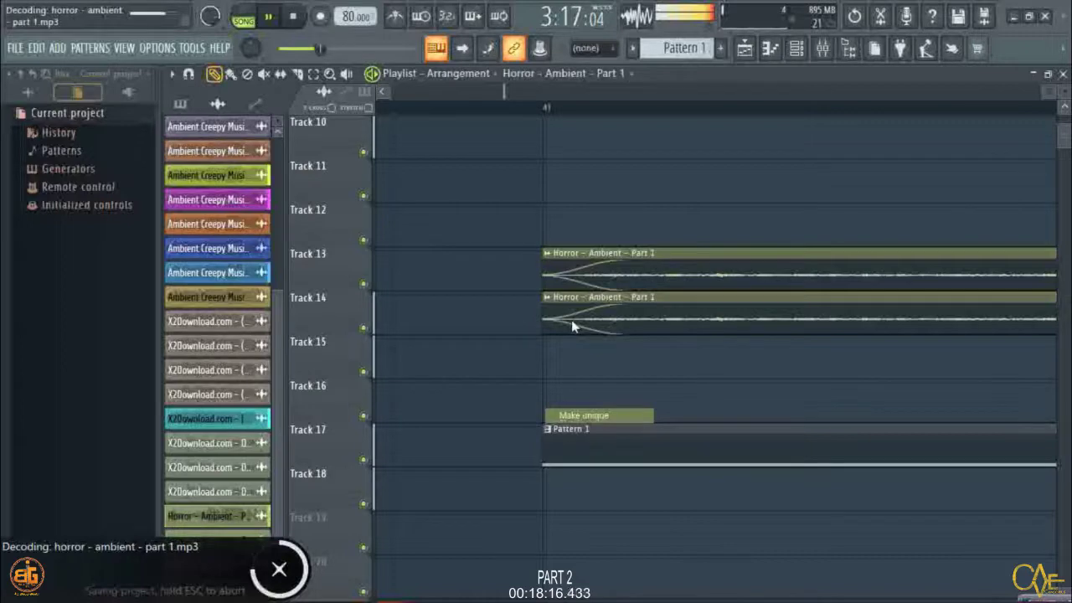
Recolor the unique Horror - Ambient copy at bar 41 on Track 14 slate grey (#607786).
{"action": "left_click", "coordinate": [550, 297]}
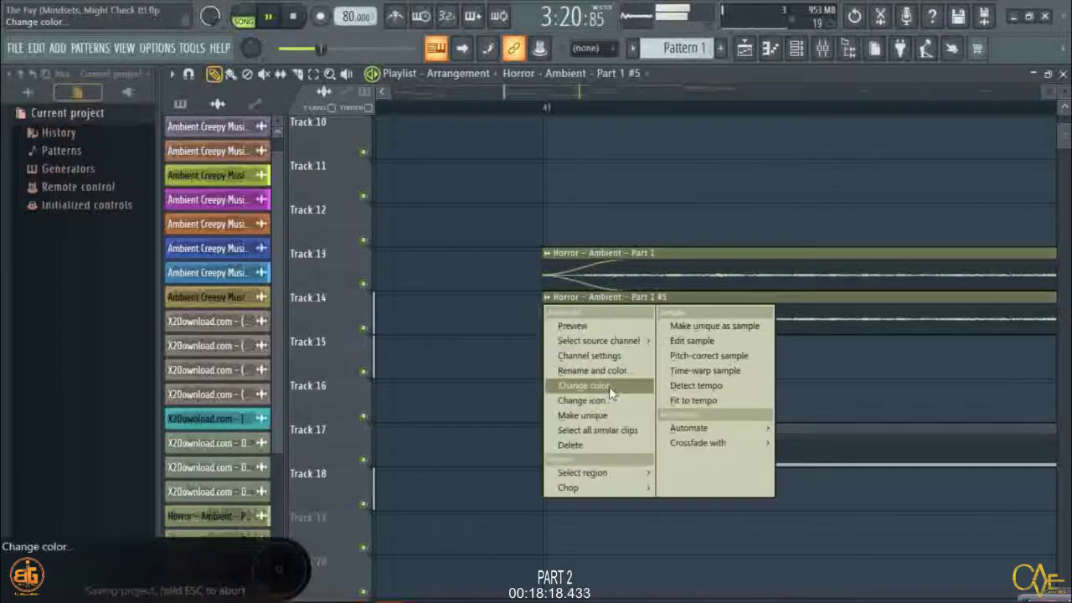
{"action": "left_click", "coordinate": [608, 386]}
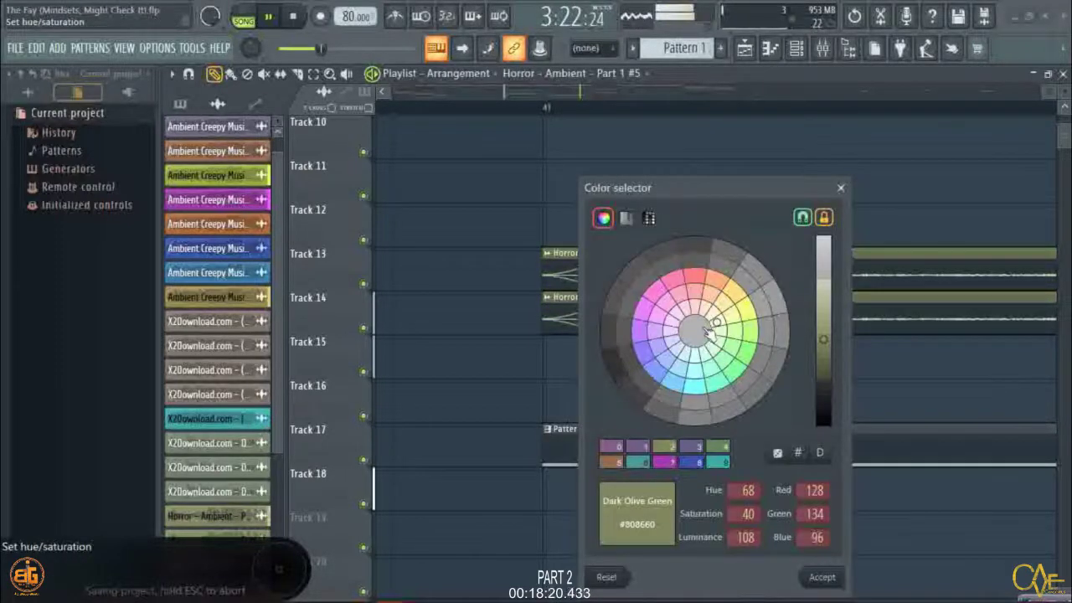
{"action": "left_click_drag", "start_coordinate": [694, 335], "coordinate": [698, 347]}
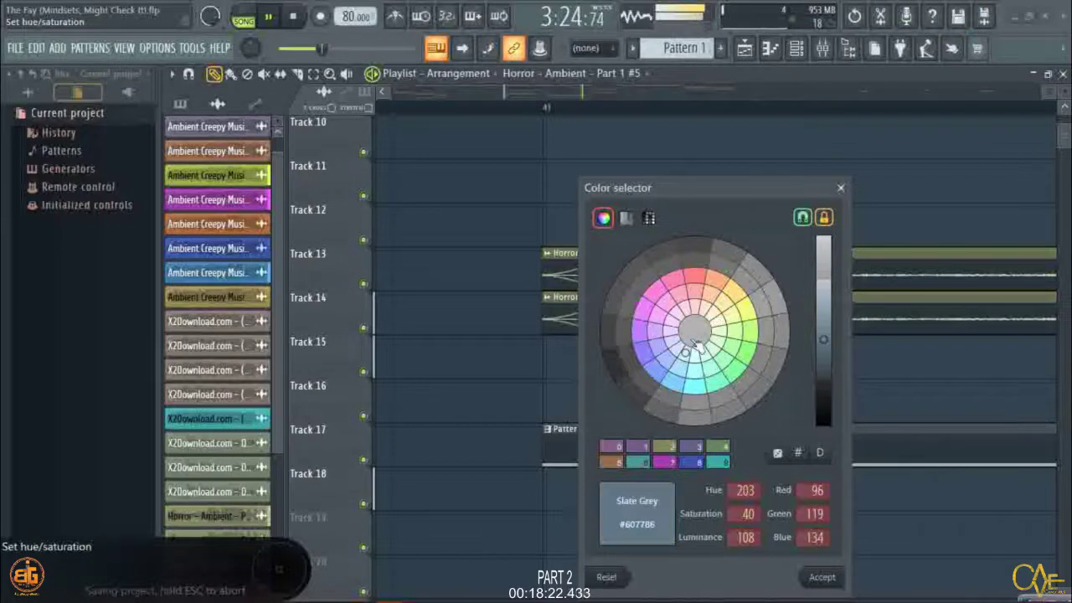
{"action": "left_click", "coordinate": [802, 575]}
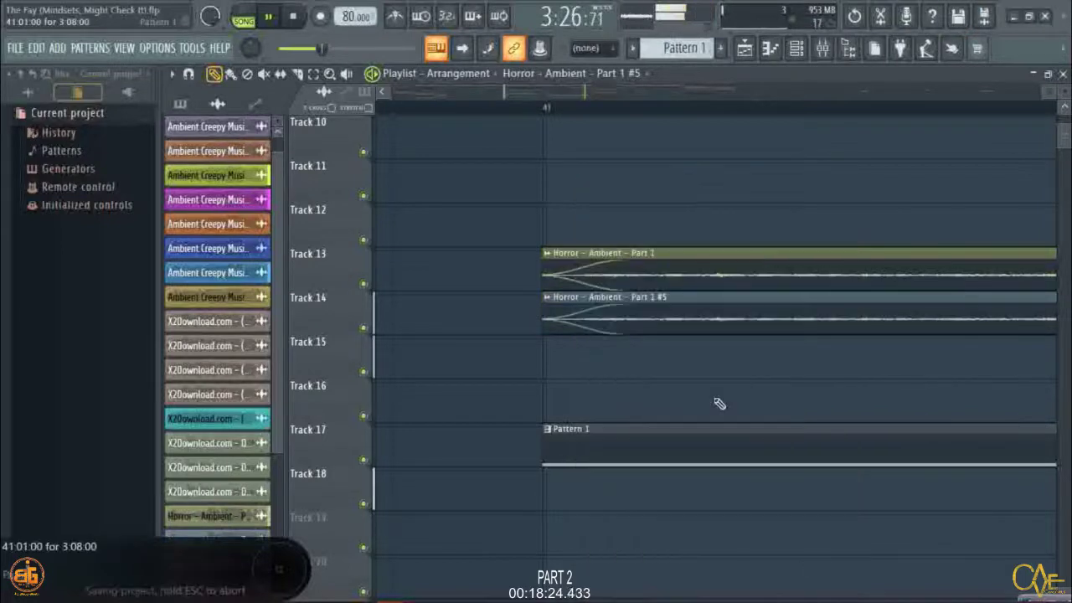
Adjust the channel settings of the layered Horror - Ambient sections at bar 41 on Tracks 13 and 14.
{"action": "double_click", "coordinate": [573, 312]}
{"action": "left_click_drag", "start_coordinate": [611, 315], "coordinate": [611, 291]}
{"action": "left_click", "coordinate": [626, 273]}
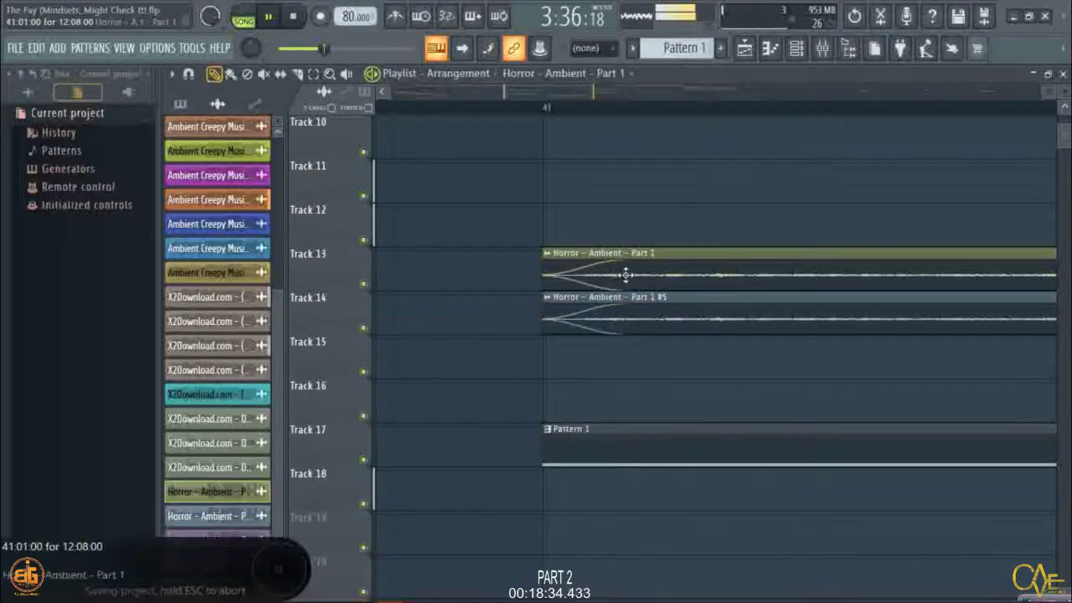
{"action": "double_click", "coordinate": [626, 273]}
Play the song from just before bar 41 and examine how the layered Horror - Ambient sections lead up to bar 57.
{"action": "left_click", "coordinate": [383, 92]}
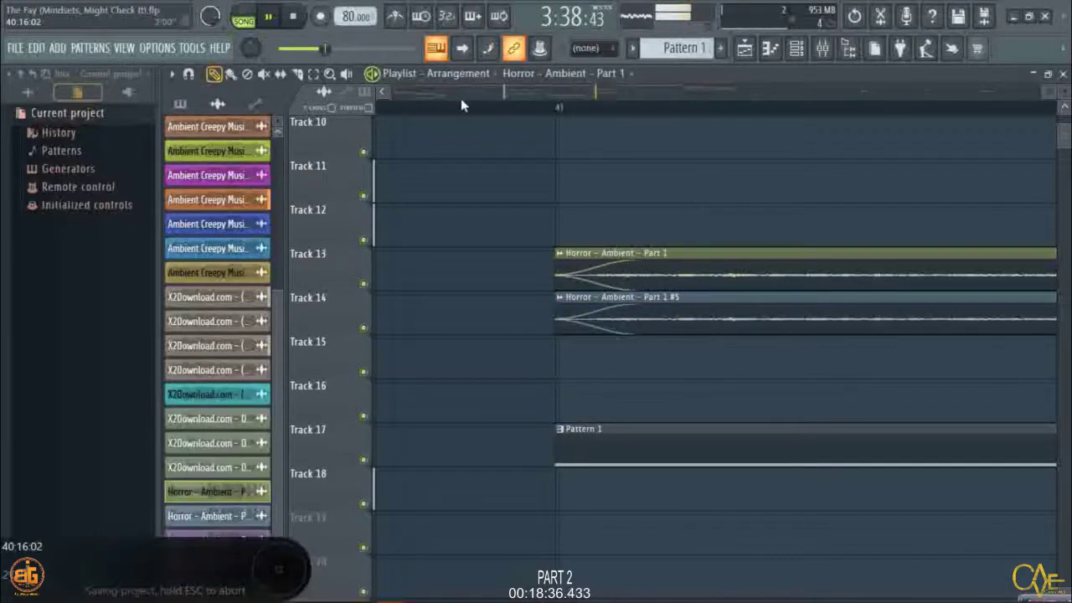
{"action": "left_click", "coordinate": [461, 106]}
{"action": "scroll", "coordinate": [466, 123], "scroll_direction": "down", "scroll_amount": 4}
{"action": "scroll", "coordinate": [531, 210], "scroll_direction": "up", "scroll_amount": 3}
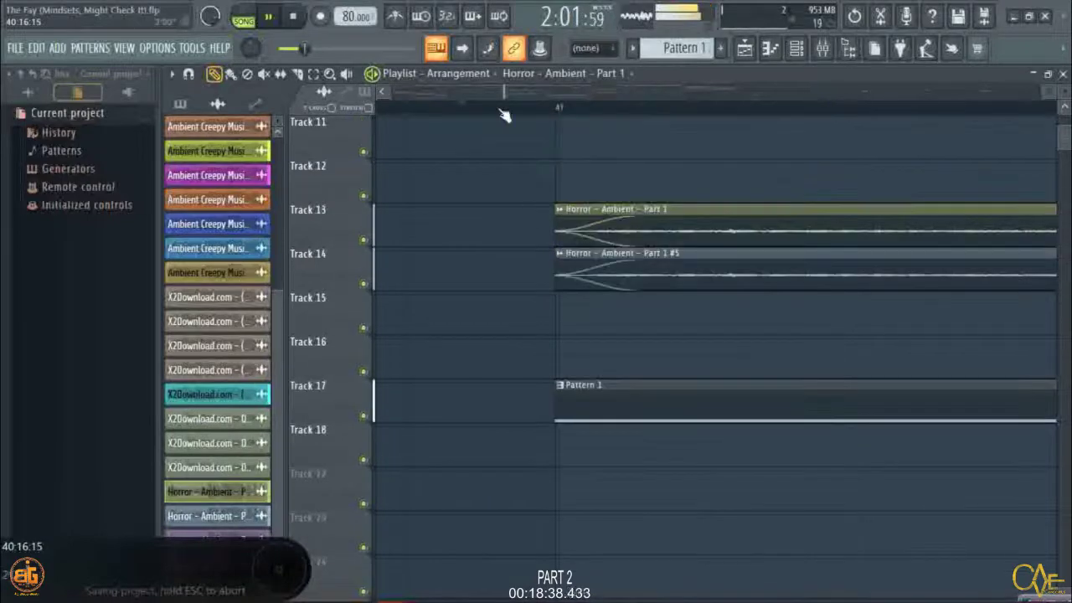
{"action": "scroll", "coordinate": [503, 114], "scroll_direction": "down", "scroll_amount": 2}
{"action": "scroll", "coordinate": [505, 115], "scroll_direction": "down", "scroll_amount": 1}
{"action": "scroll", "coordinate": [505, 115], "scroll_direction": "down", "scroll_amount": 5}
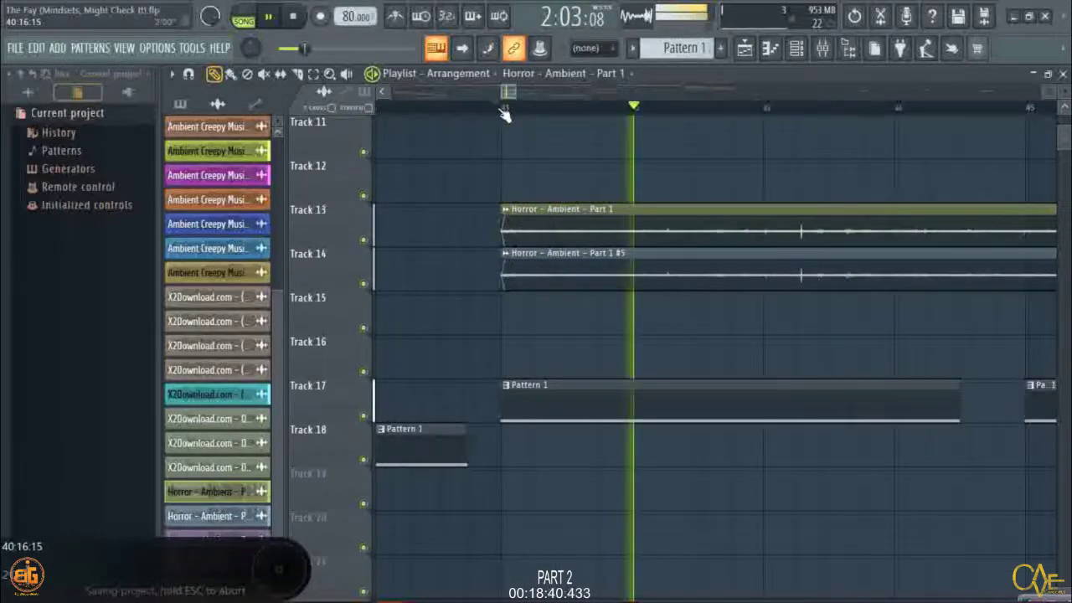
{"action": "scroll", "coordinate": [505, 115], "scroll_direction": "down", "scroll_amount": 1}
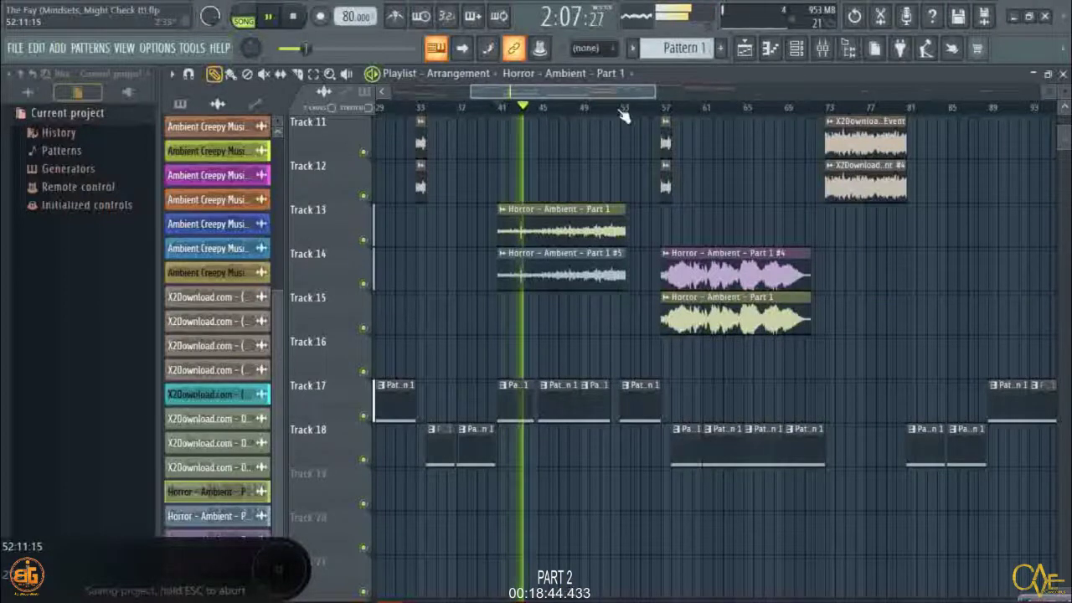
{"action": "scroll", "coordinate": [622, 111], "scroll_direction": "down", "scroll_amount": 3}
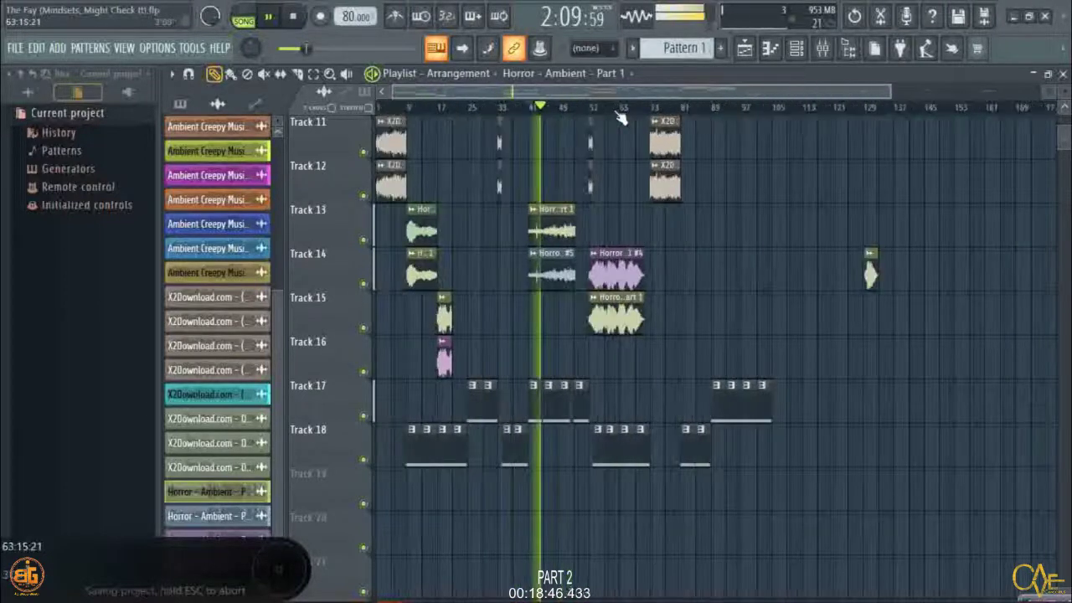
Extend the ends of both Horror - Ambient layers starting at bar 41 on Tracks 13 and 14 to bar 57.
{"action": "scroll", "coordinate": [616, 117], "scroll_direction": "up", "scroll_amount": 2}
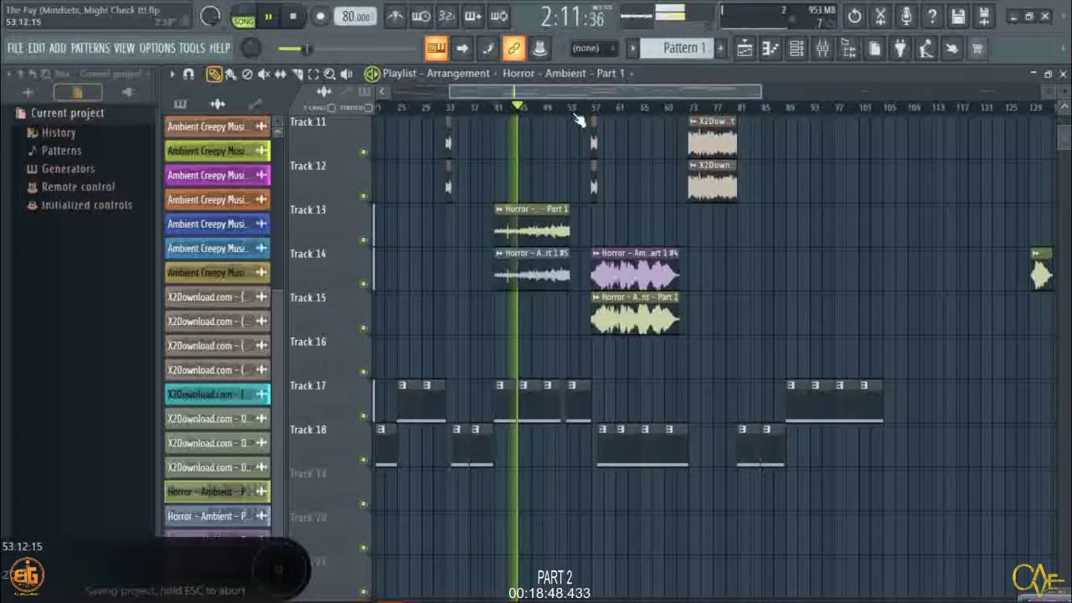
{"action": "scroll", "coordinate": [538, 235], "scroll_direction": "up", "scroll_amount": 3}
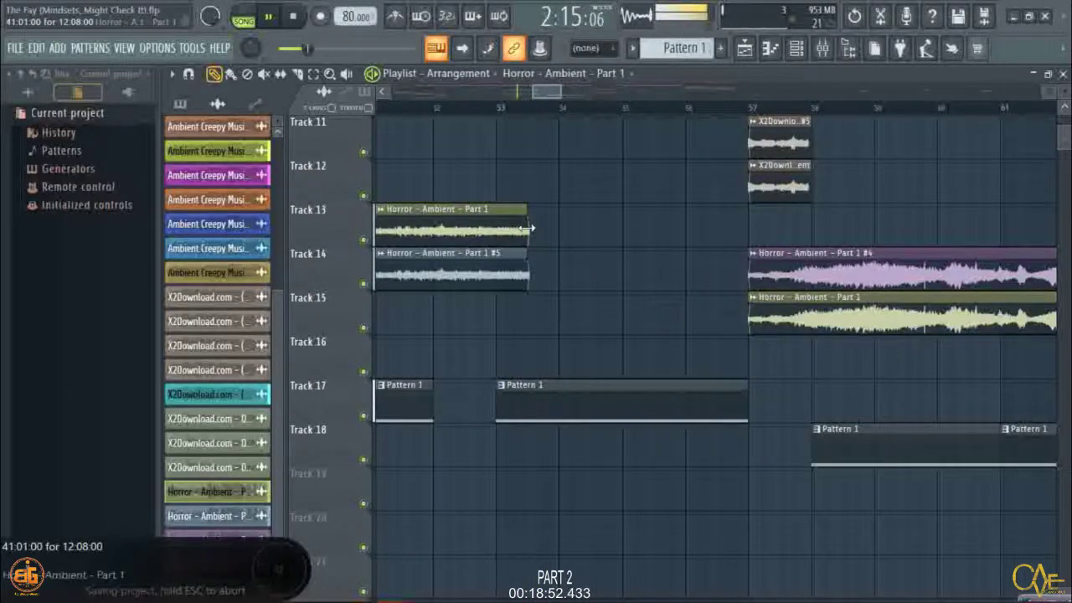
{"action": "left_click_drag", "start_coordinate": [528, 227], "coordinate": [753, 239]}
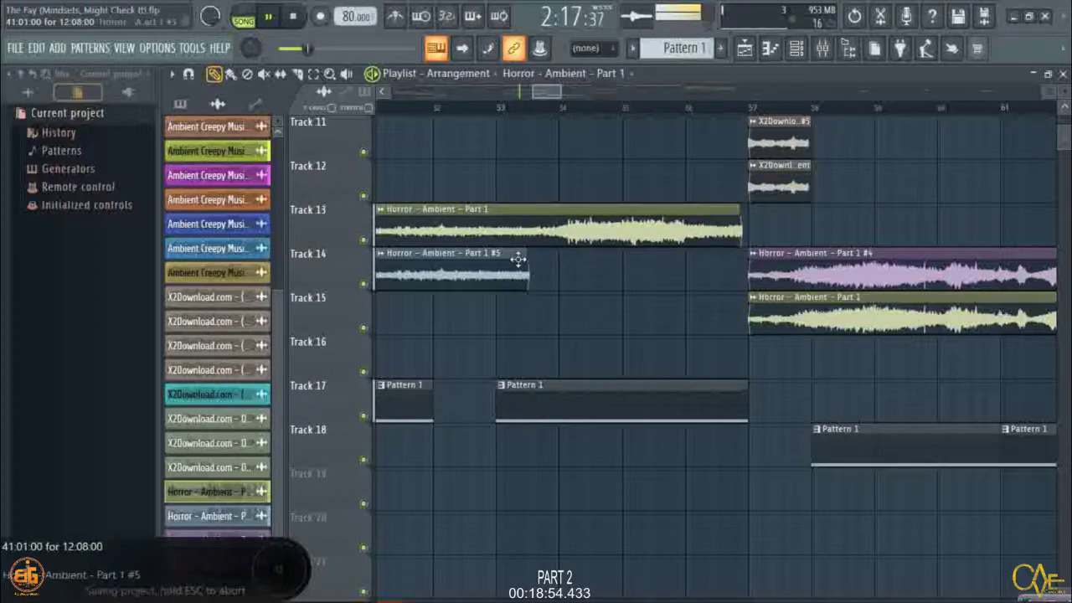
{"action": "left_click_drag", "start_coordinate": [525, 260], "coordinate": [729, 260]}
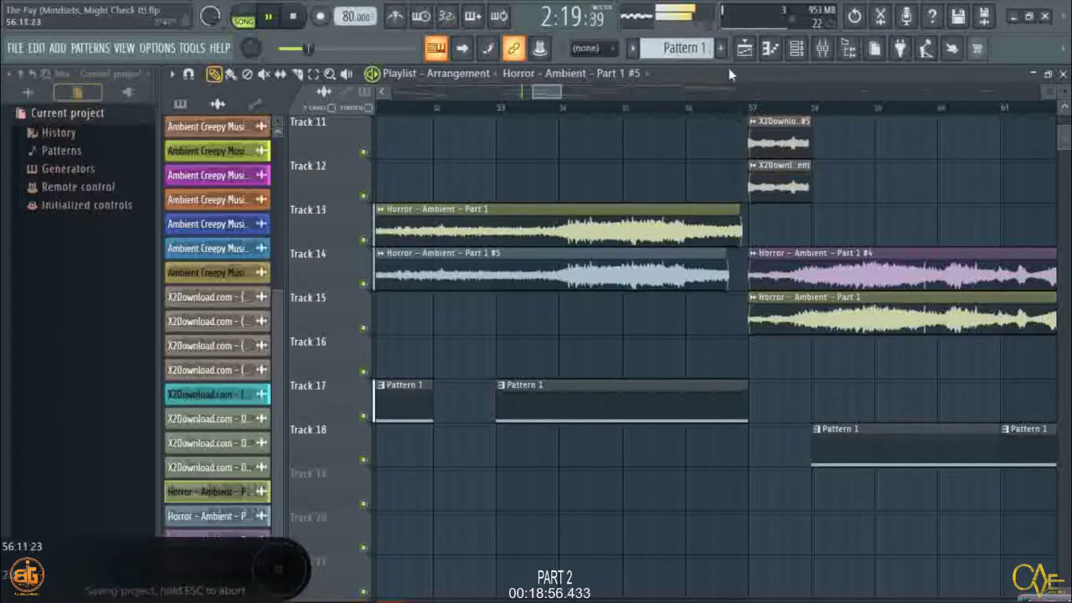
{"action": "scroll", "coordinate": [753, 109], "scroll_direction": "up", "scroll_amount": 5}
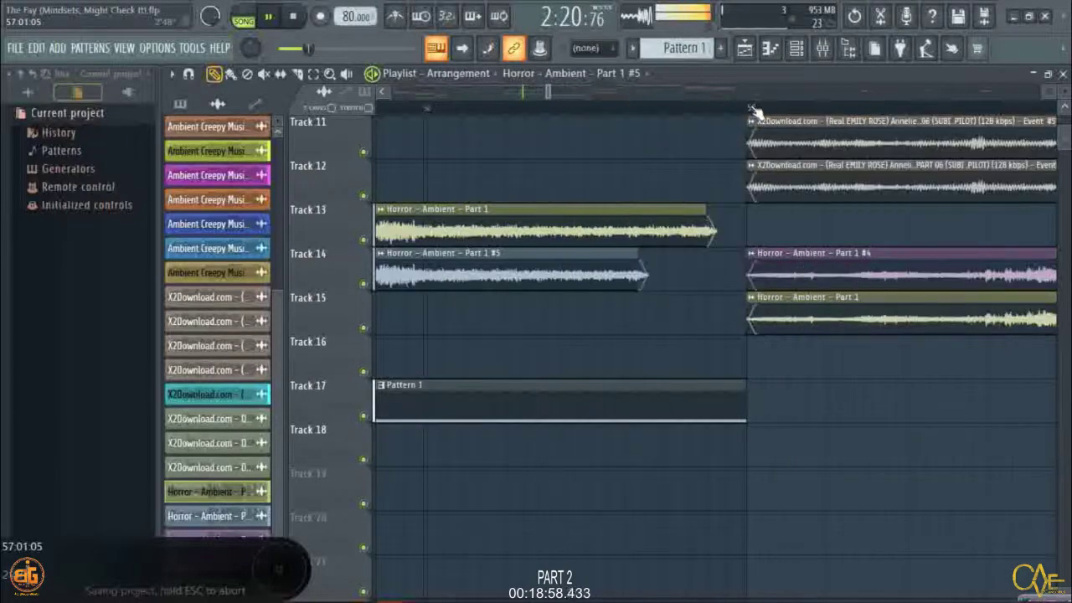
{"action": "scroll", "coordinate": [754, 110], "scroll_direction": "up", "scroll_amount": 3}
{"action": "left_click_drag", "start_coordinate": [555, 272], "coordinate": [729, 313]}
{"action": "scroll", "coordinate": [739, 107], "scroll_direction": "up", "scroll_amount": 1}
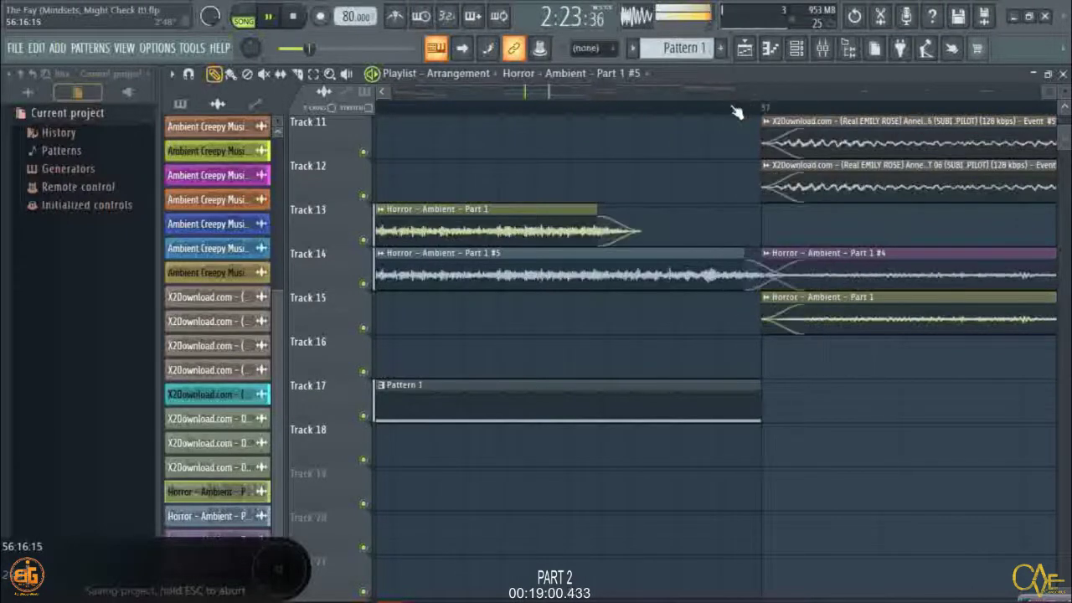
{"action": "key", "text": "ctrl+z"}
{"action": "left_click_drag", "start_coordinate": [496, 235], "coordinate": [781, 286]}
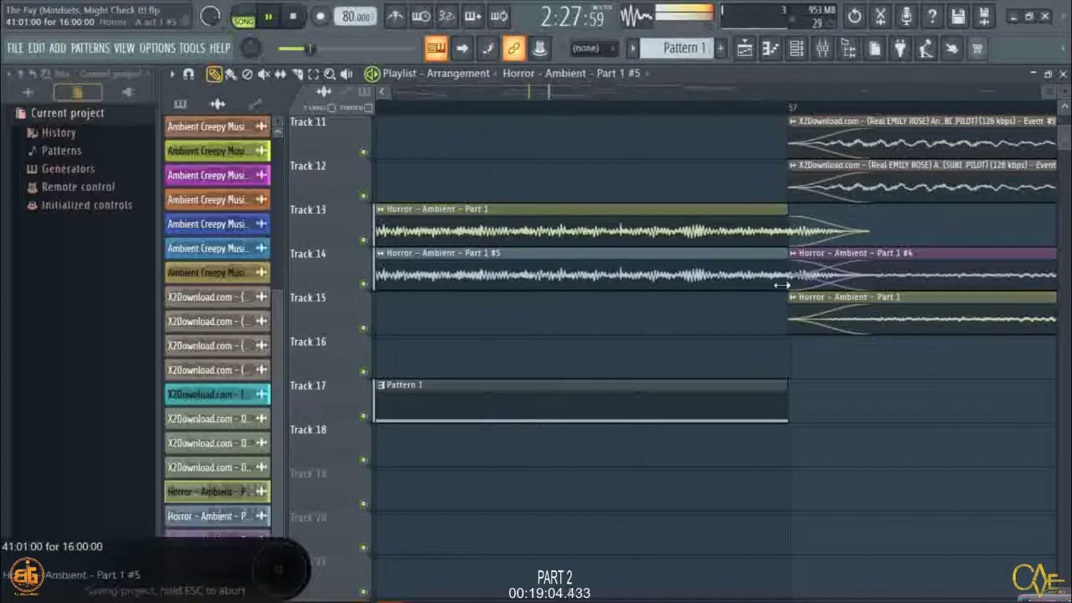
Examine the Horror - Ambient transition at bar 57 and the gap between the layered sections' end and bar 73.
{"action": "scroll", "coordinate": [686, 98], "scroll_direction": "down", "scroll_amount": 2}
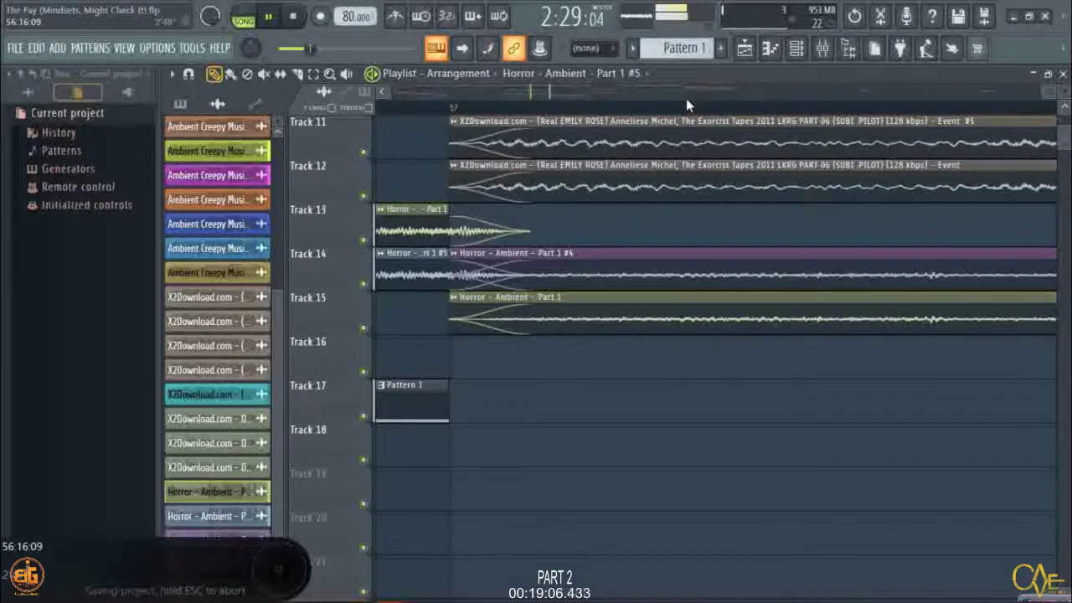
{"action": "scroll", "coordinate": [686, 98], "scroll_direction": "up", "scroll_amount": 1}
{"action": "scroll", "coordinate": [689, 107], "scroll_direction": "up", "scroll_amount": 3}
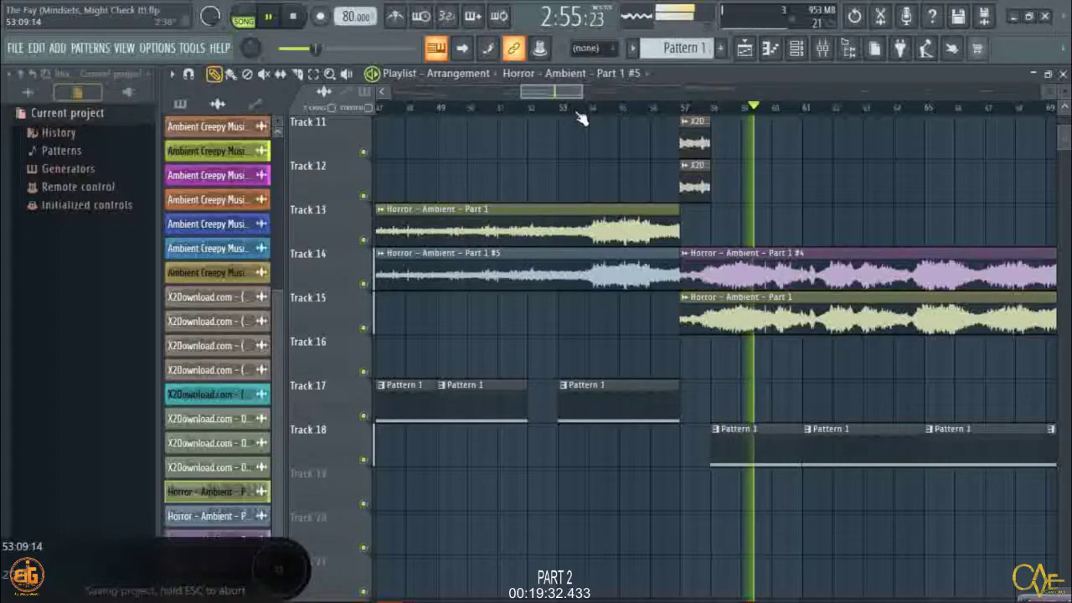
{"action": "scroll", "coordinate": [581, 117], "scroll_direction": "down", "scroll_amount": 2}
{"action": "scroll", "coordinate": [581, 117], "scroll_direction": "down", "scroll_amount": 4}
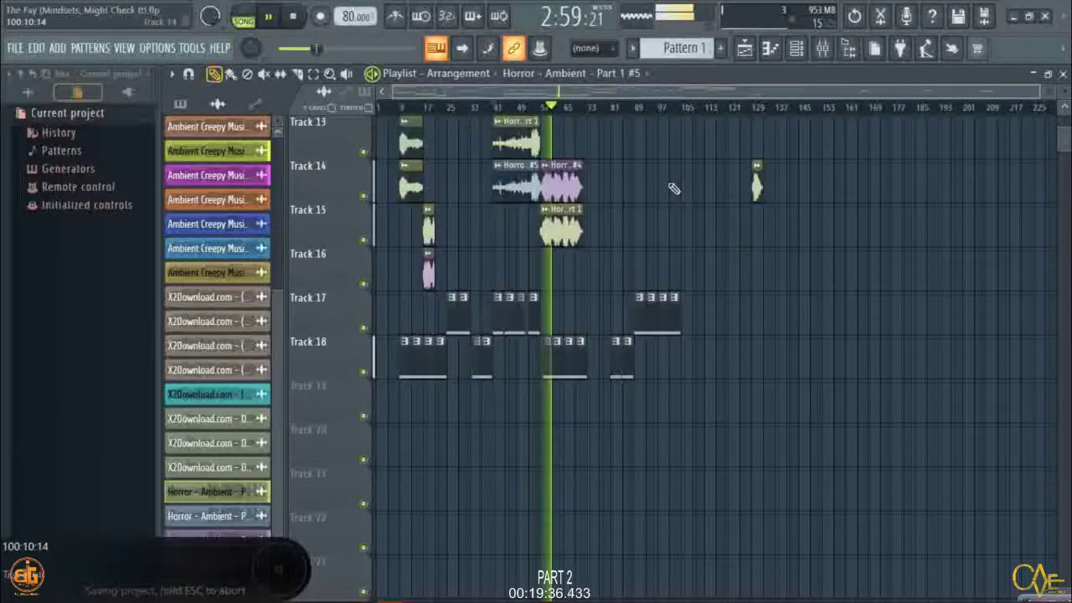
{"action": "scroll", "coordinate": [589, 120], "scroll_direction": "up", "scroll_amount": 2}
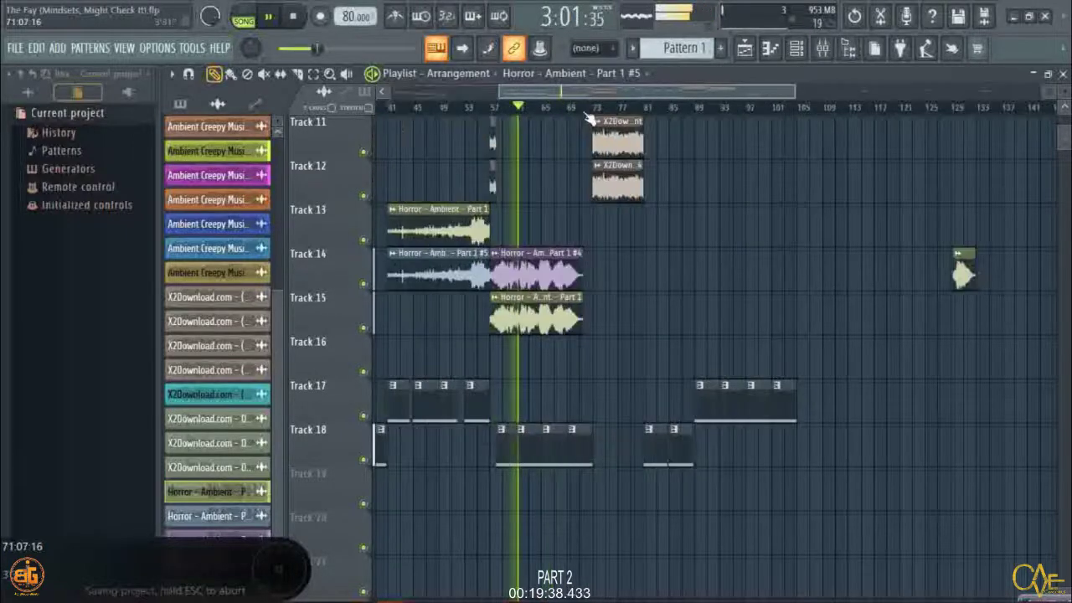
{"action": "scroll", "coordinate": [589, 119], "scroll_direction": "up", "scroll_amount": 3}
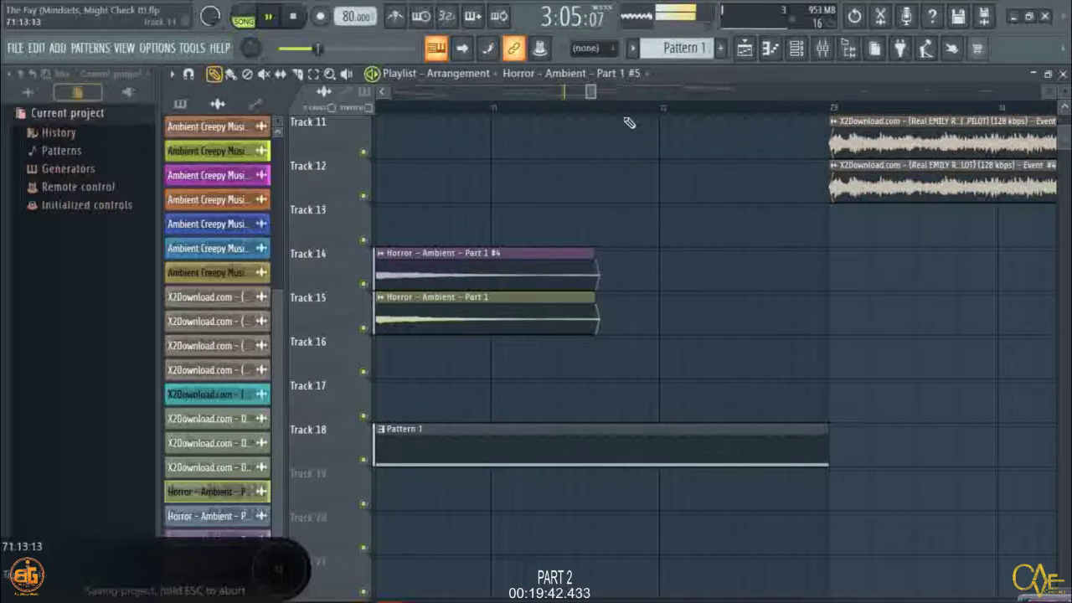
{"action": "scroll", "coordinate": [630, 117], "scroll_direction": "down", "scroll_amount": 2}
{"action": "scroll", "coordinate": [629, 118], "scroll_direction": "down", "scroll_amount": 2}
{"action": "scroll", "coordinate": [629, 118], "scroll_direction": "down", "scroll_amount": 3}
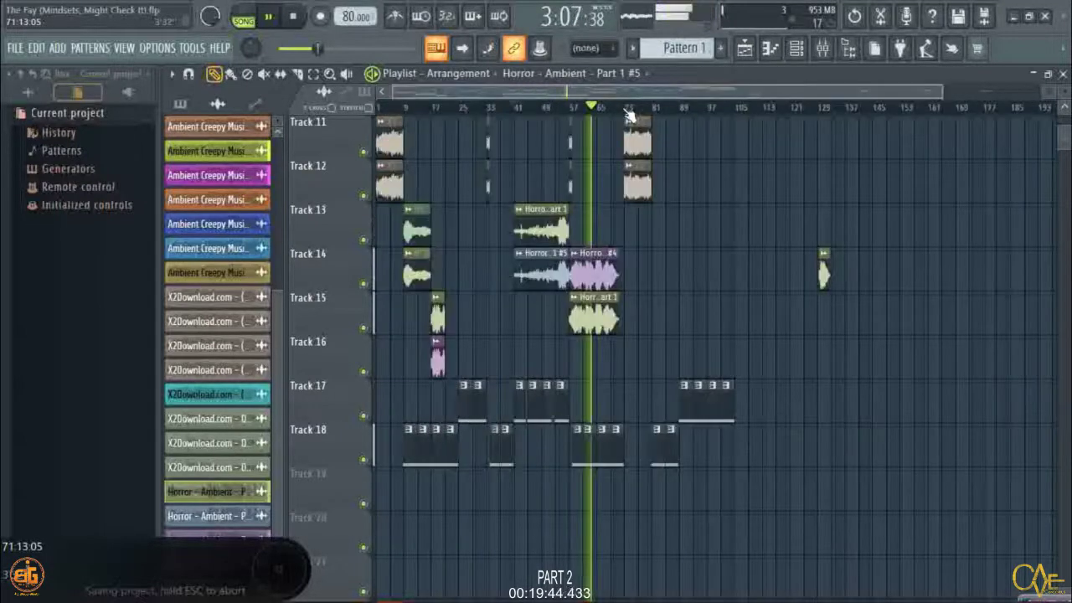
Move the unused Horror - Ambient section near bar 129 on Track 14 to near bar 87 on the same track.
{"action": "scroll", "coordinate": [860, 296], "scroll_direction": "up", "scroll_amount": 3}
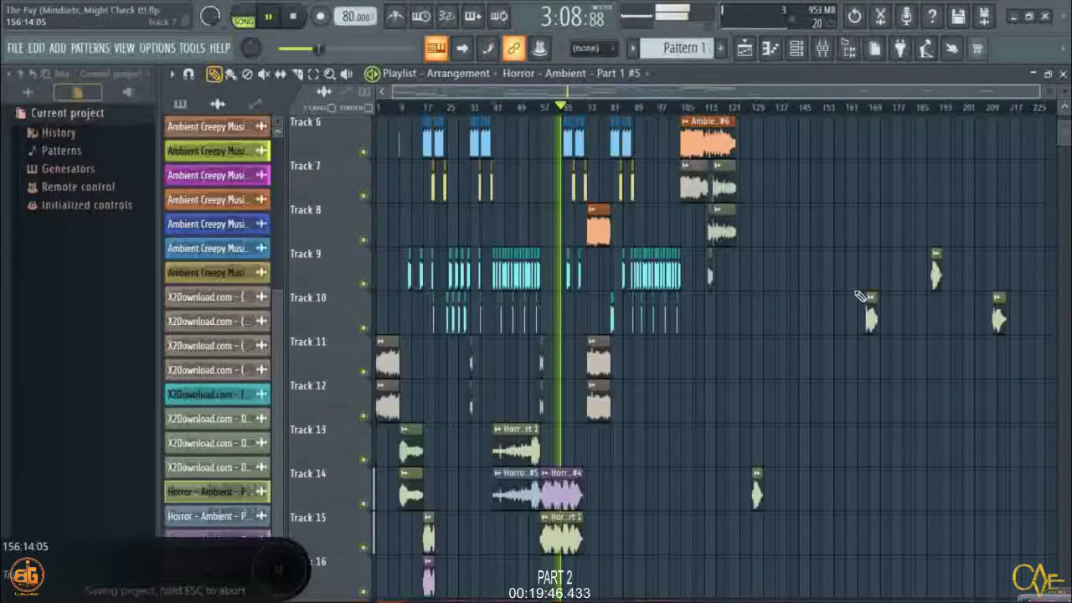
{"action": "left_click_drag", "start_coordinate": [757, 490], "coordinate": [632, 490]}
{"action": "scroll", "coordinate": [608, 392], "scroll_direction": "down", "scroll_amount": 4}
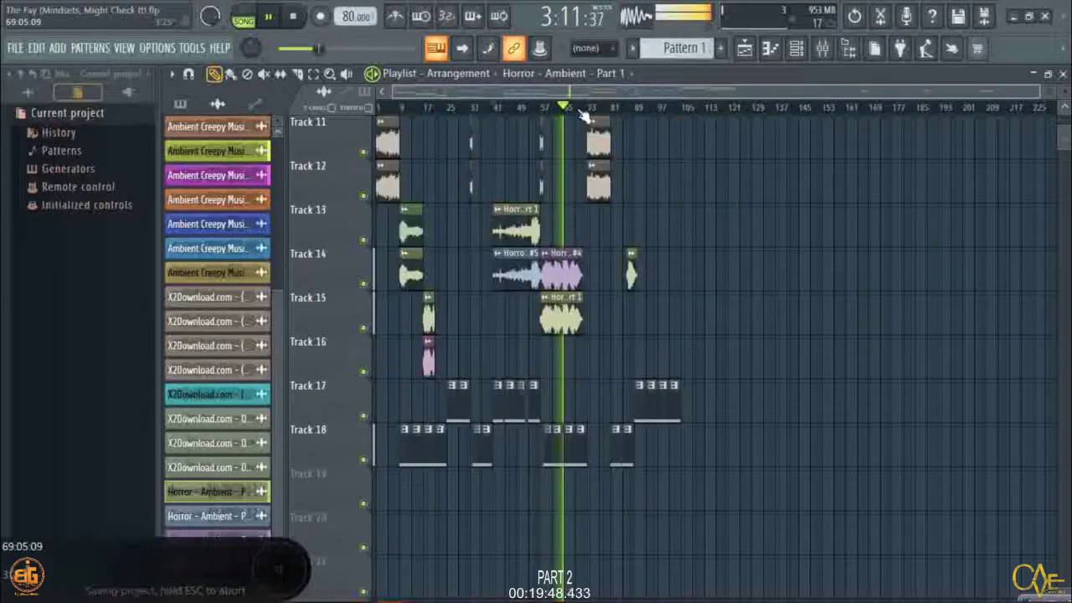
Move the Horror - Ambient - Part 1 clip near bar 86 on Track 14 to Track 16, starting where the Track 14 and 15 clips end near bar 71.
{"action": "scroll", "coordinate": [586, 113], "scroll_direction": "up", "scroll_amount": 3}
{"action": "scroll", "coordinate": [588, 114], "scroll_direction": "up", "scroll_amount": 3}
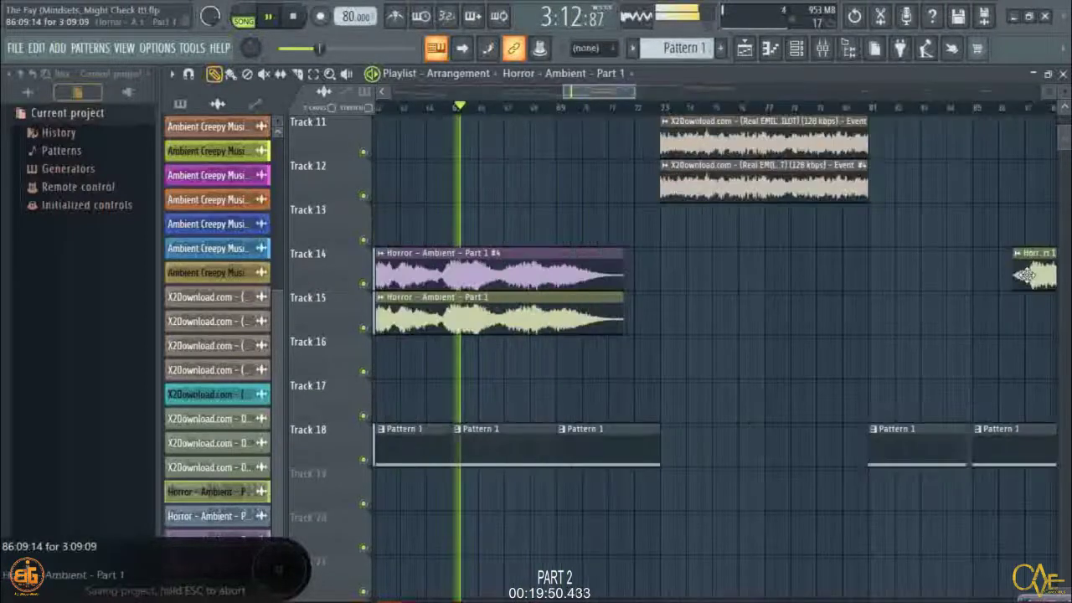
{"action": "left_click_drag", "start_coordinate": [1025, 276], "coordinate": [685, 320]}
{"action": "mouse_move", "coordinate": [653, 374]}
{"action": "left_mouse_down"}
{"action": "mouse_move", "coordinate": [591, 382]}
{"action": "mouse_move", "coordinate": [637, 383]}
{"action": "left_mouse_up"}
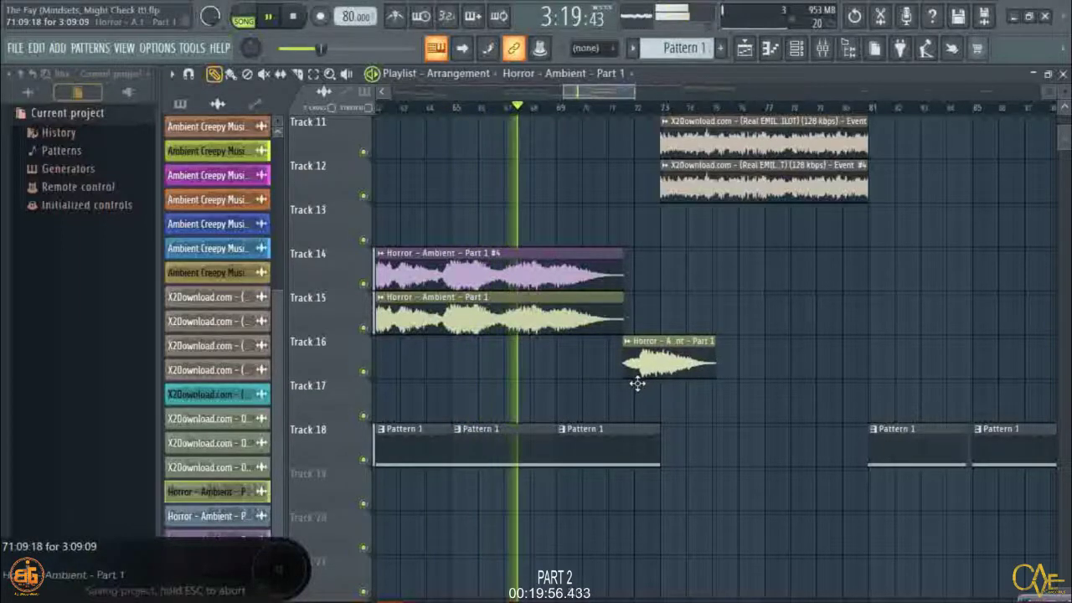
{"action": "left_click_drag", "start_coordinate": [637, 383], "coordinate": [634, 383]}
{"action": "scroll", "coordinate": [633, 107], "scroll_direction": "up", "scroll_amount": 4}
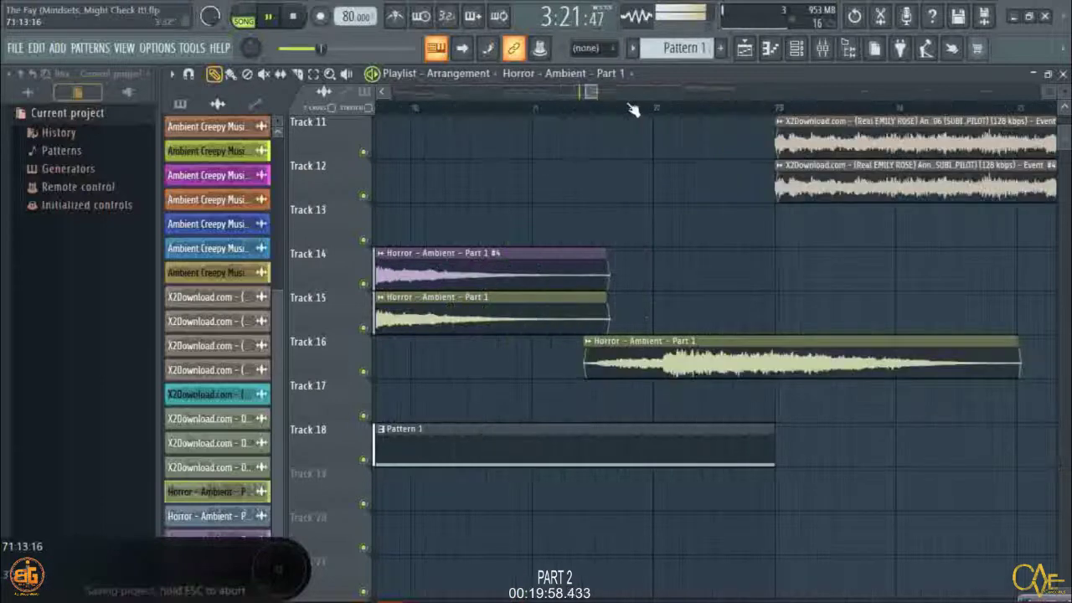
{"action": "scroll", "coordinate": [634, 110], "scroll_direction": "up", "scroll_amount": 2}
{"action": "scroll", "coordinate": [576, 96], "scroll_direction": "up", "scroll_amount": 2}
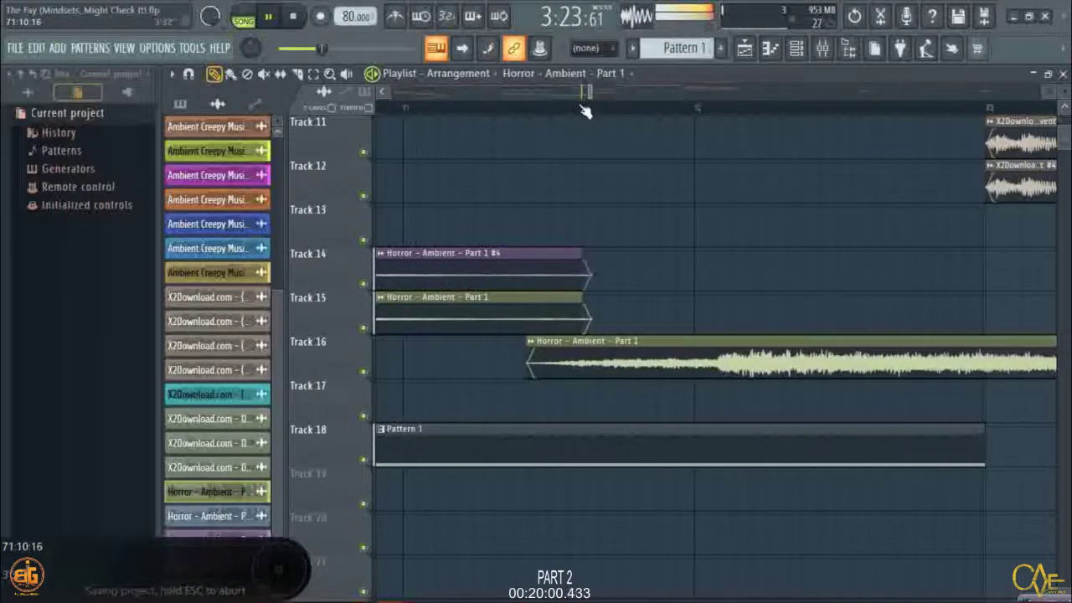
{"action": "left_click_drag", "start_coordinate": [528, 360], "coordinate": [646, 354]}
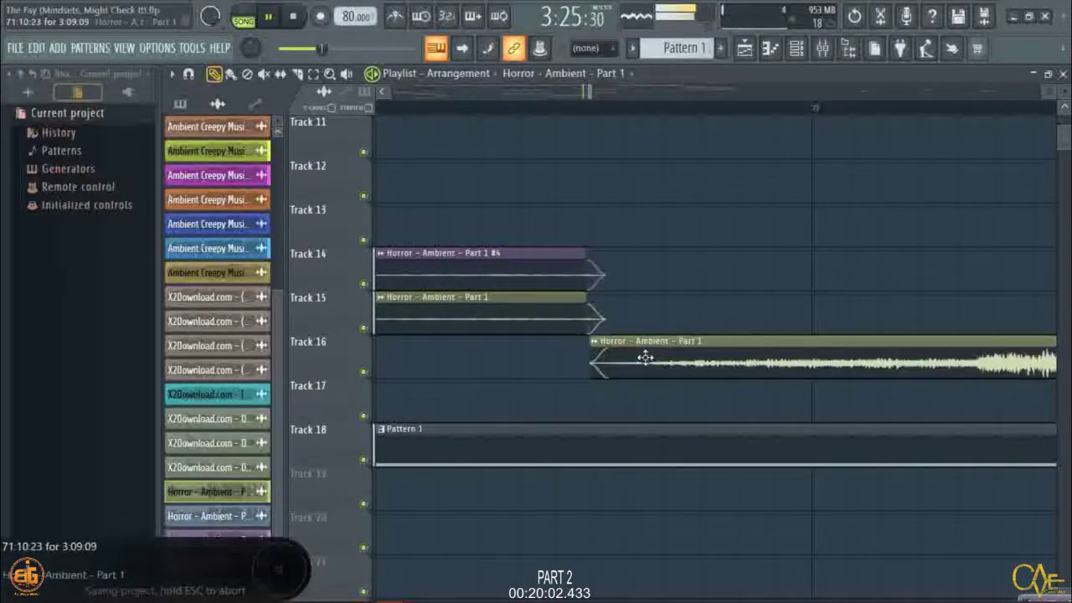
Duplicate the moved Track 16 clip onto Track 15 and align both clips' starts at 71:11:00.
{"action": "scroll", "coordinate": [590, 107], "scroll_direction": "up", "scroll_amount": 4}
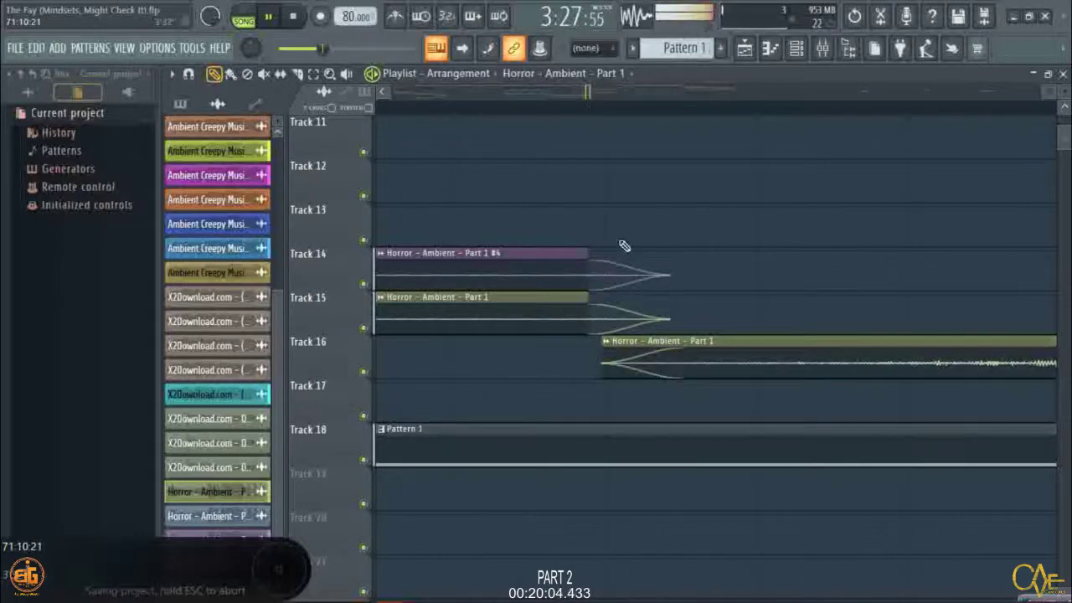
{"action": "left_click_drag", "start_coordinate": [641, 356], "coordinate": [644, 308]}
{"action": "left_click_drag", "start_coordinate": [644, 308], "coordinate": [616, 302]}
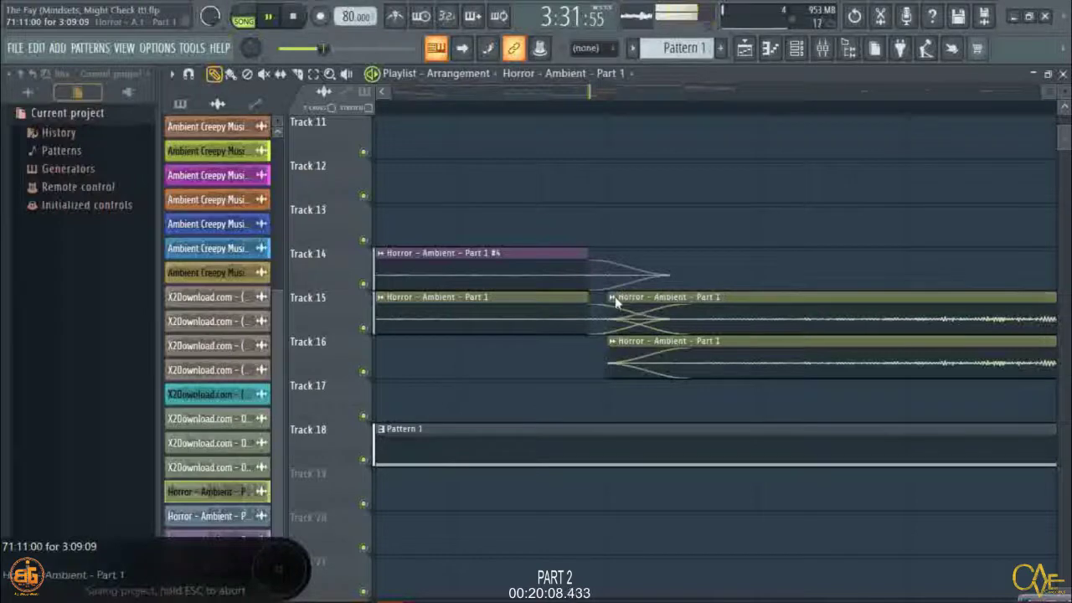
Make the duplicated Horror - Ambient - Part 1 clip on Track 15 unique and change its color to teal.
{"action": "left_click", "coordinate": [612, 298]}
{"action": "left_click", "coordinate": [649, 415]}
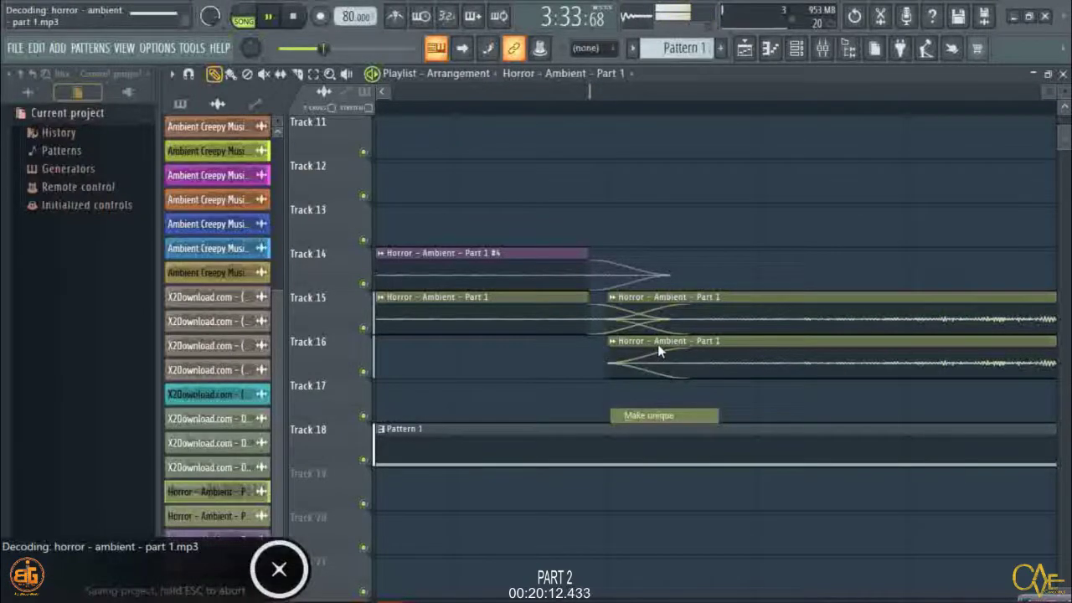
{"action": "left_click", "coordinate": [612, 298]}
{"action": "left_click", "coordinate": [656, 386]}
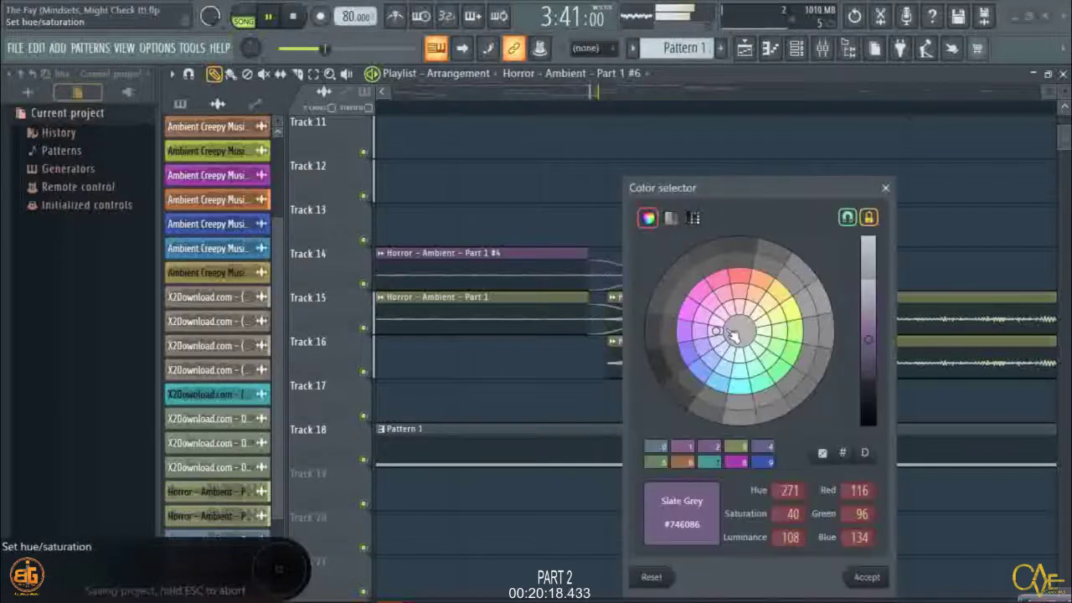
{"action": "key", "text": "Escape"}
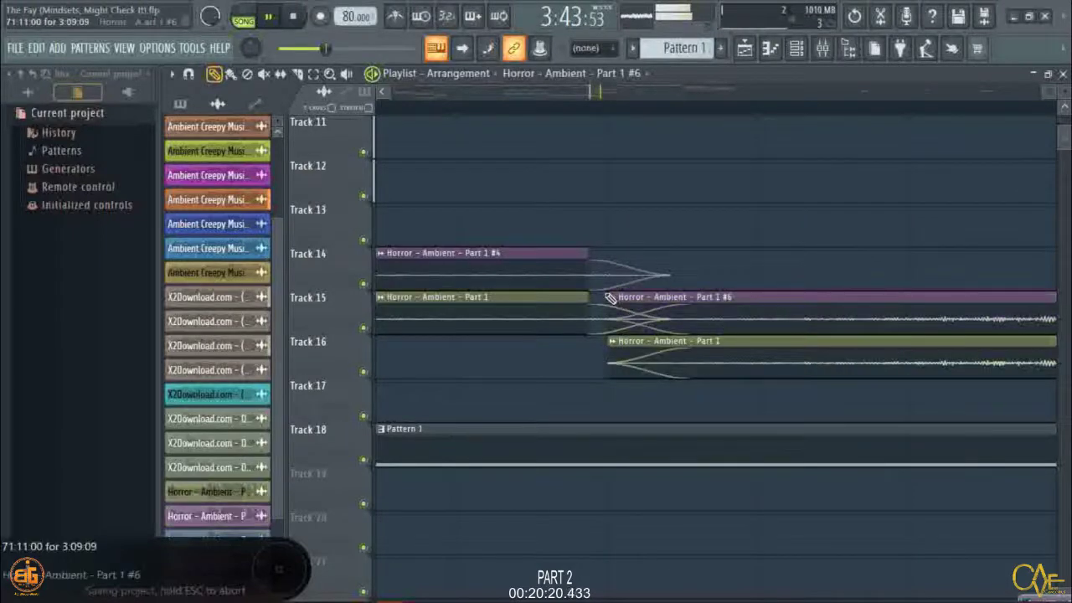
{"action": "left_click", "coordinate": [610, 298]}
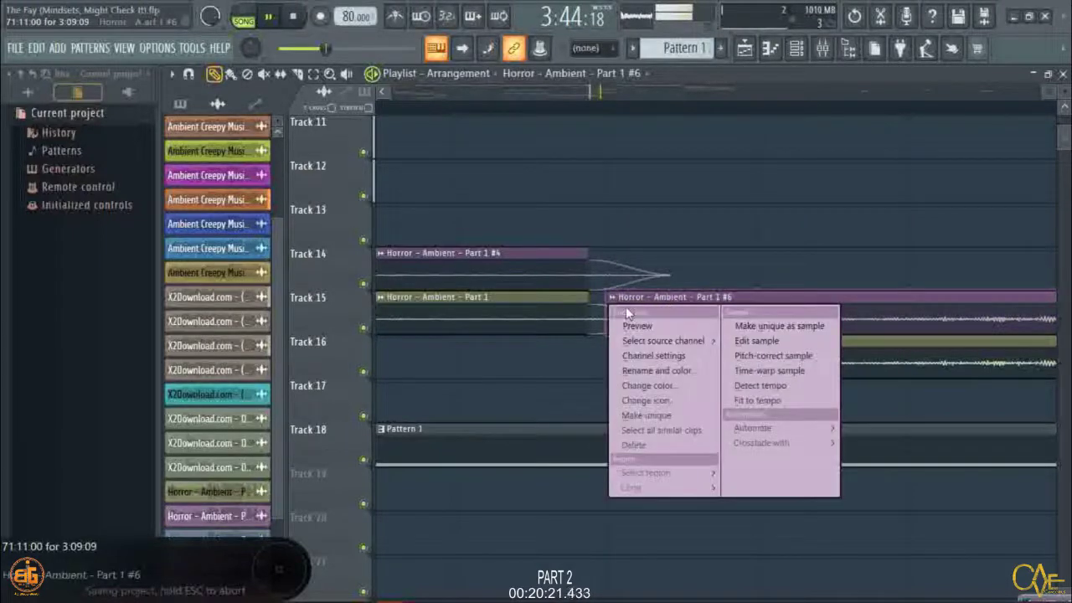
{"action": "left_click", "coordinate": [662, 385]}
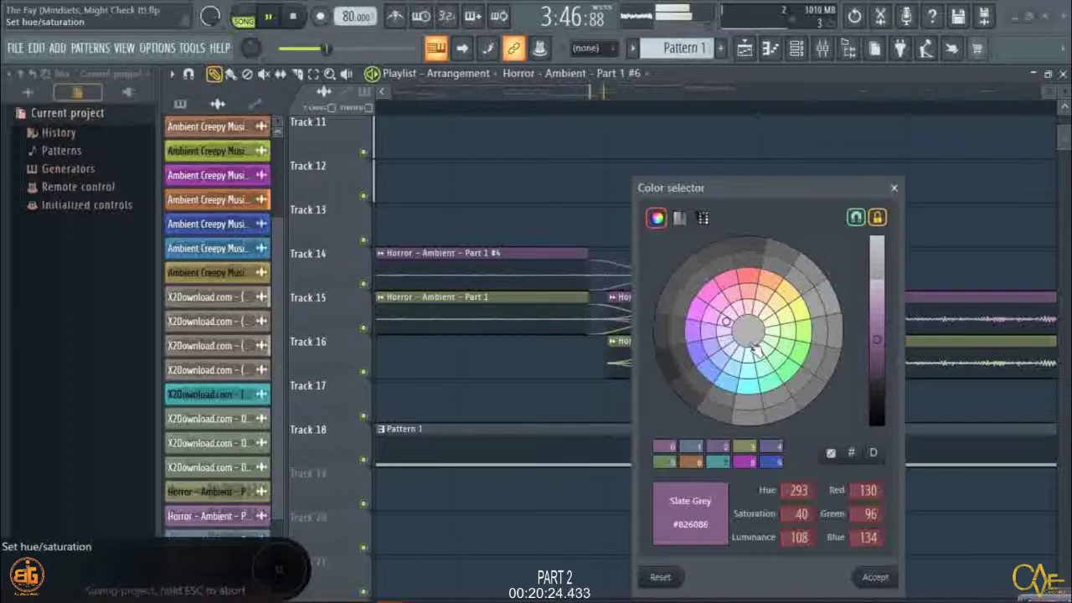
{"action": "left_click", "coordinate": [756, 351]}
{"action": "left_click", "coordinate": [879, 577]}
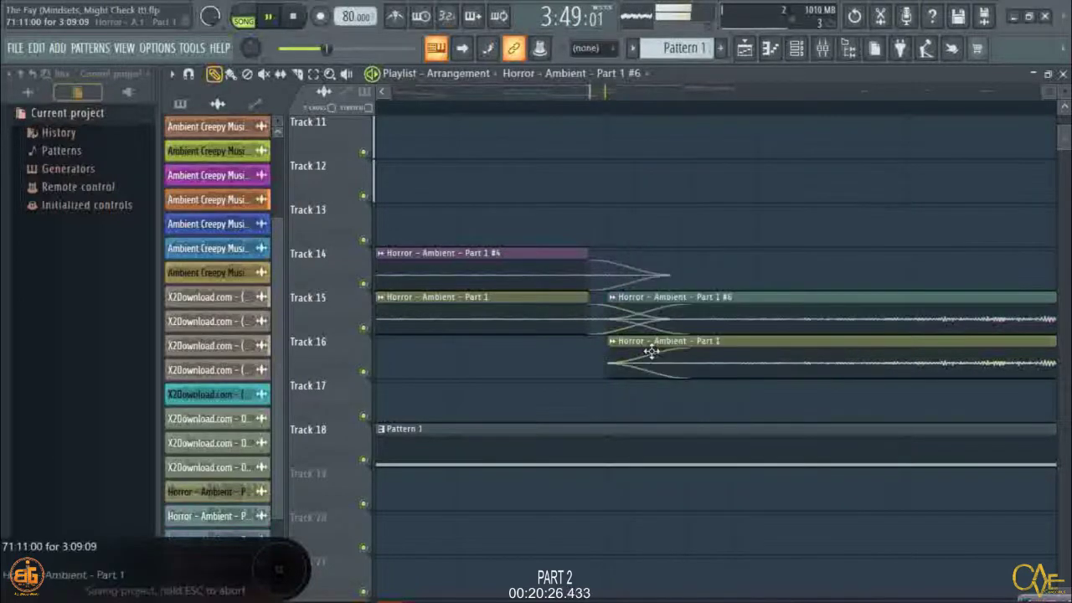
Extend the earlier Track 14 and 15 clips to 71:11:00 and move the teal clip from Track 15 up to Track 13.
{"action": "left_click_drag", "start_coordinate": [586, 280], "coordinate": [608, 298]}
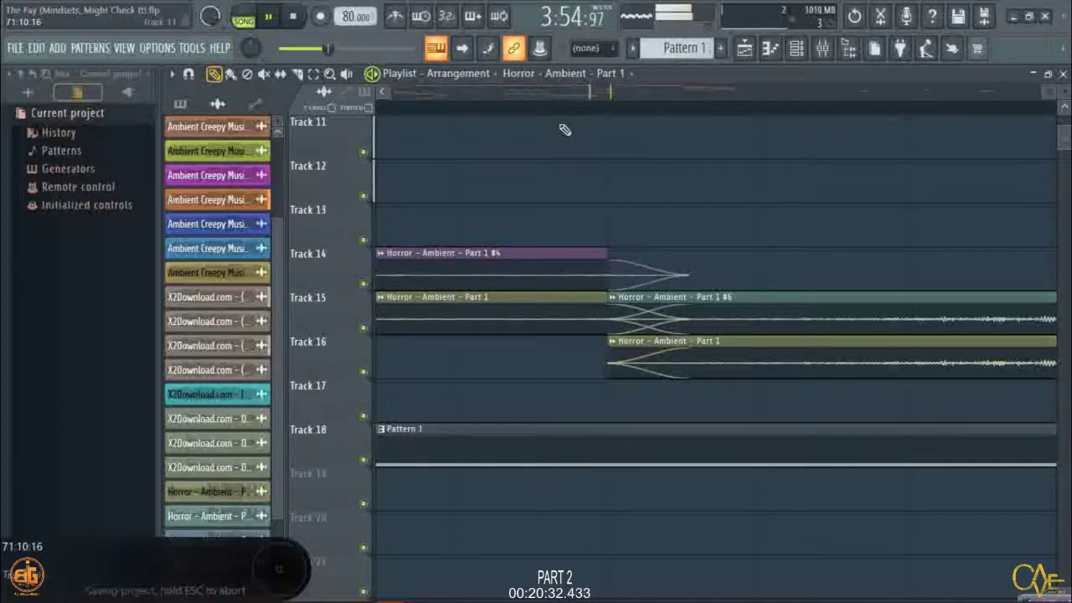
{"action": "left_click_drag", "start_coordinate": [641, 318], "coordinate": [639, 180]}
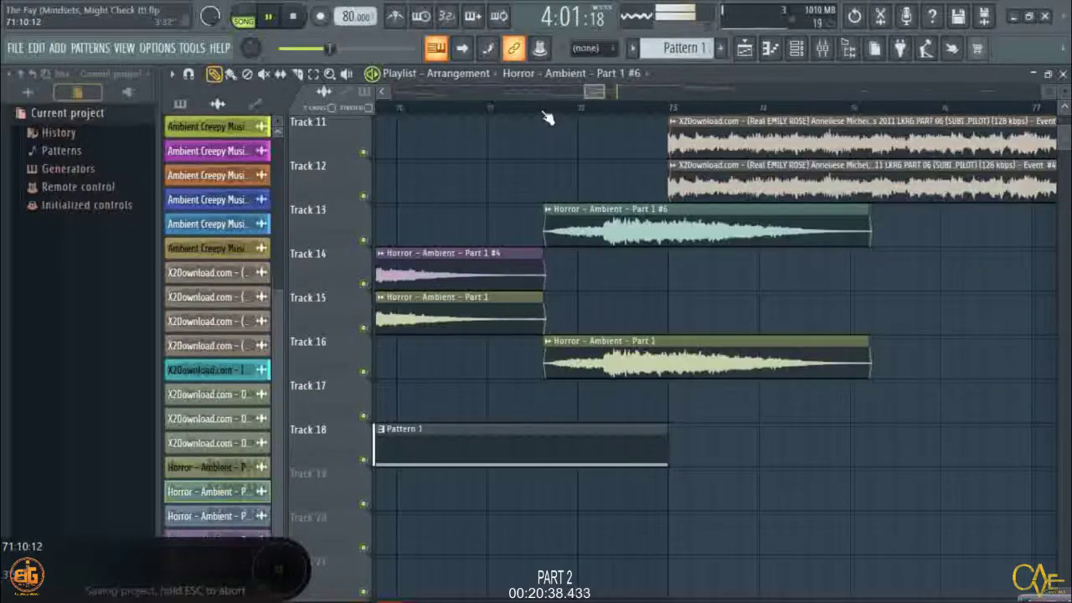
Extend the Horror - Ambient clips starting at 71:11:00 on Tracks 13 and 16 past the end of their waveforms, to around bar 81.
{"action": "scroll", "coordinate": [546, 118], "scroll_direction": "down", "scroll_amount": 4}
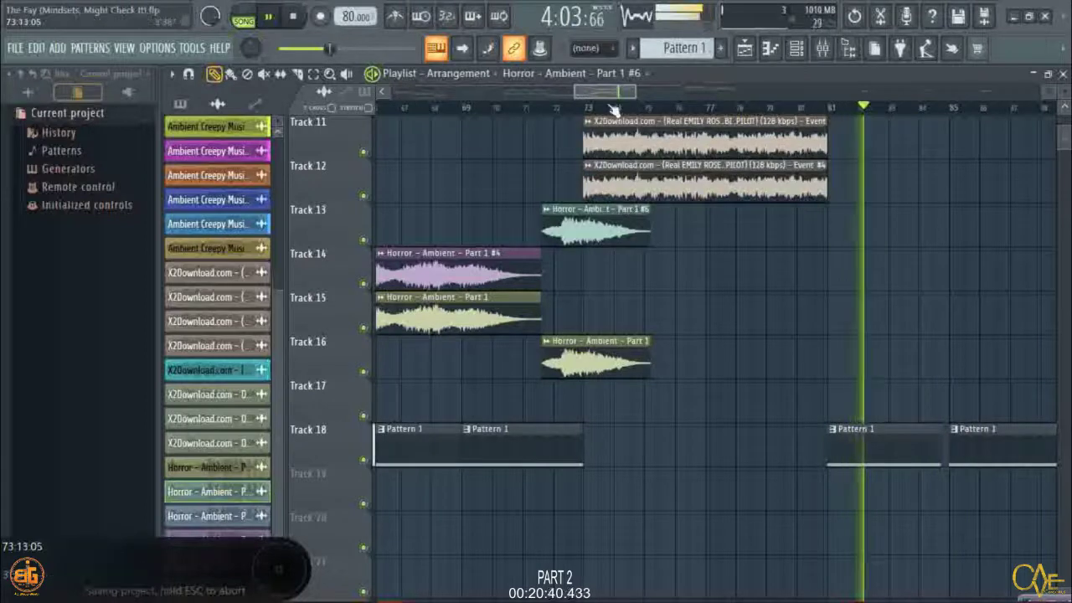
{"action": "scroll", "coordinate": [614, 109], "scroll_direction": "down", "scroll_amount": 2}
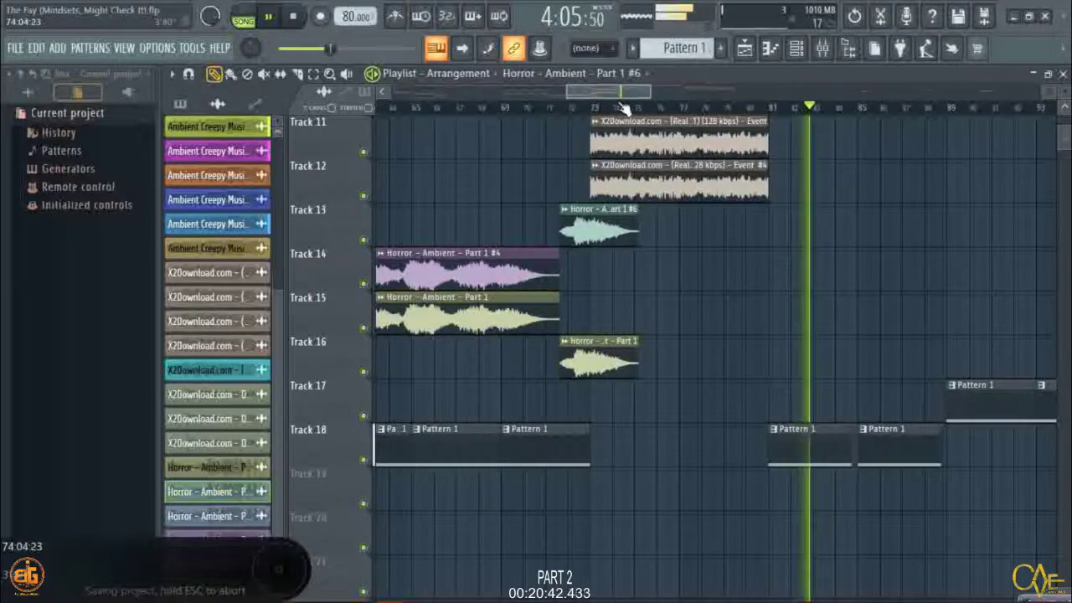
{"action": "scroll", "coordinate": [624, 109], "scroll_direction": "up", "scroll_amount": 4}
{"action": "left_click_drag", "start_coordinate": [681, 243], "coordinate": [911, 246]}
{"action": "scroll", "coordinate": [501, 117], "scroll_direction": "down", "scroll_amount": 4}
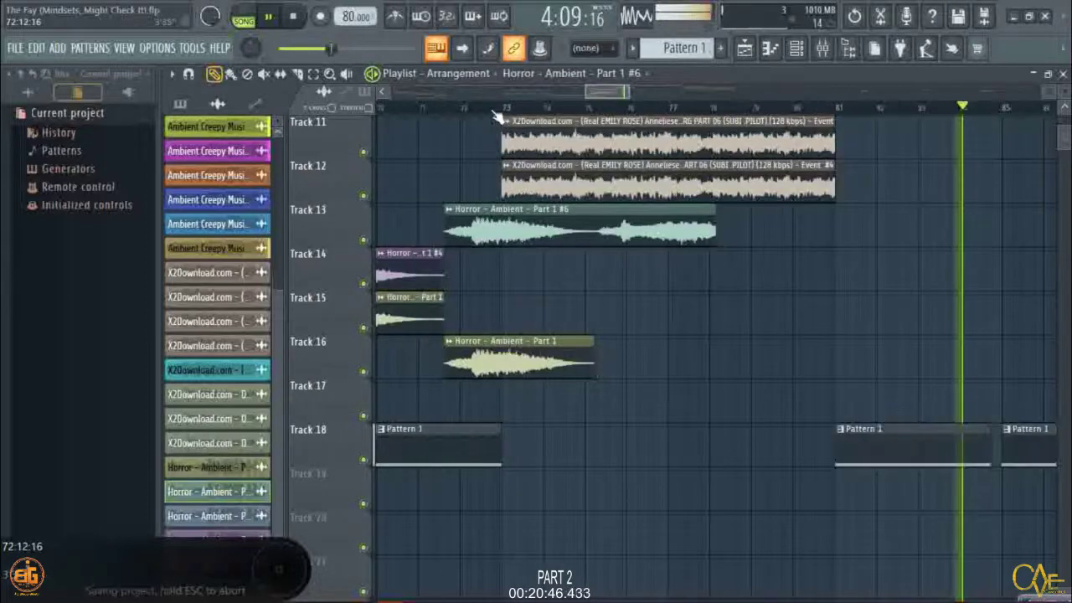
{"action": "scroll", "coordinate": [728, 118], "scroll_direction": "up", "scroll_amount": 1}
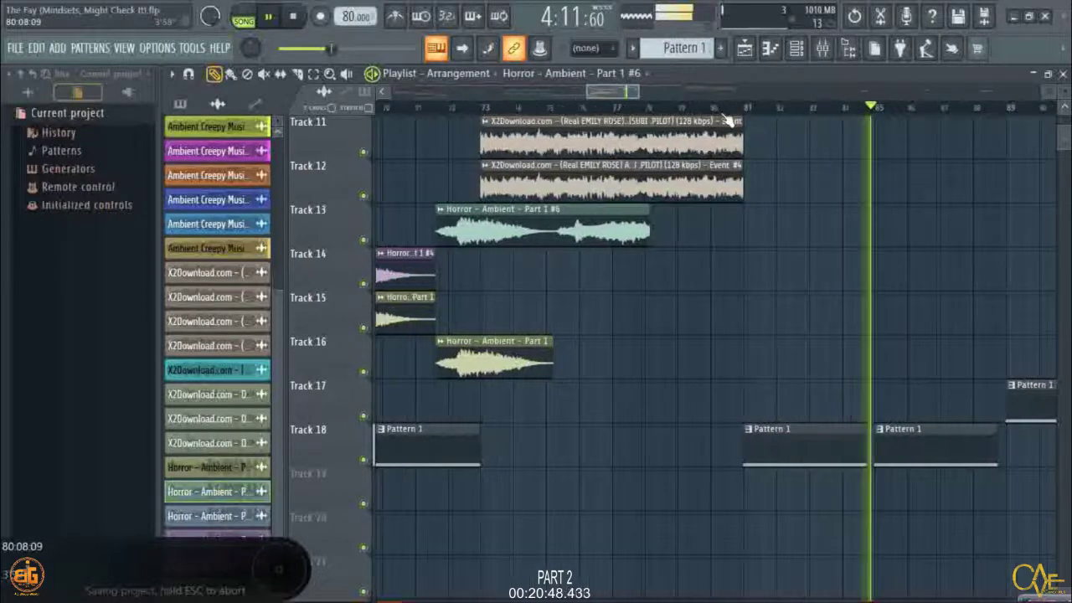
{"action": "scroll", "coordinate": [729, 120], "scroll_direction": "up", "scroll_amount": 1}
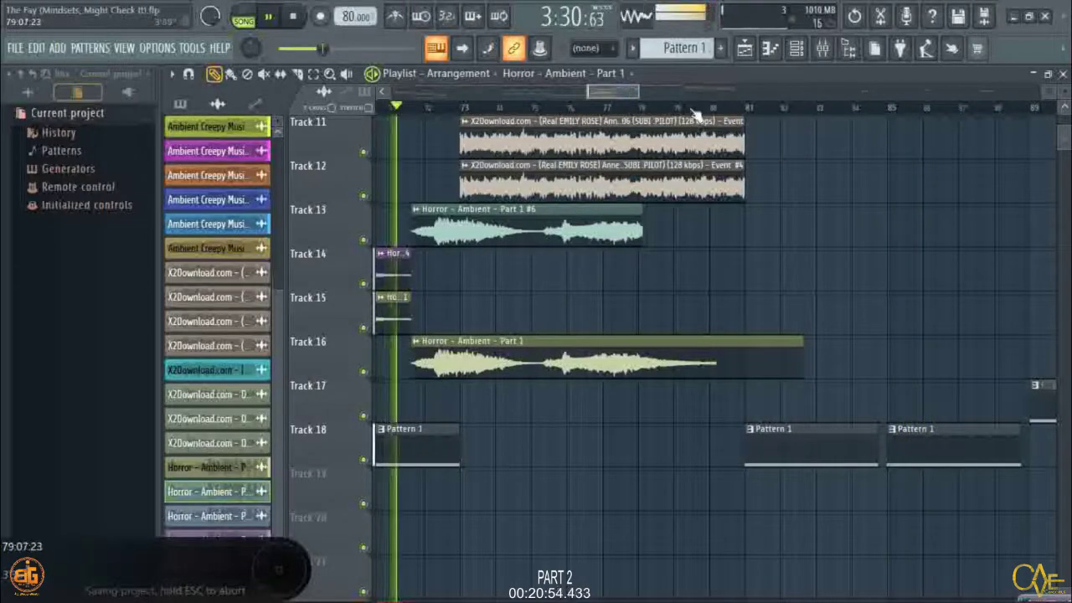
{"action": "left_click_drag", "start_coordinate": [642, 234], "coordinate": [747, 235]}
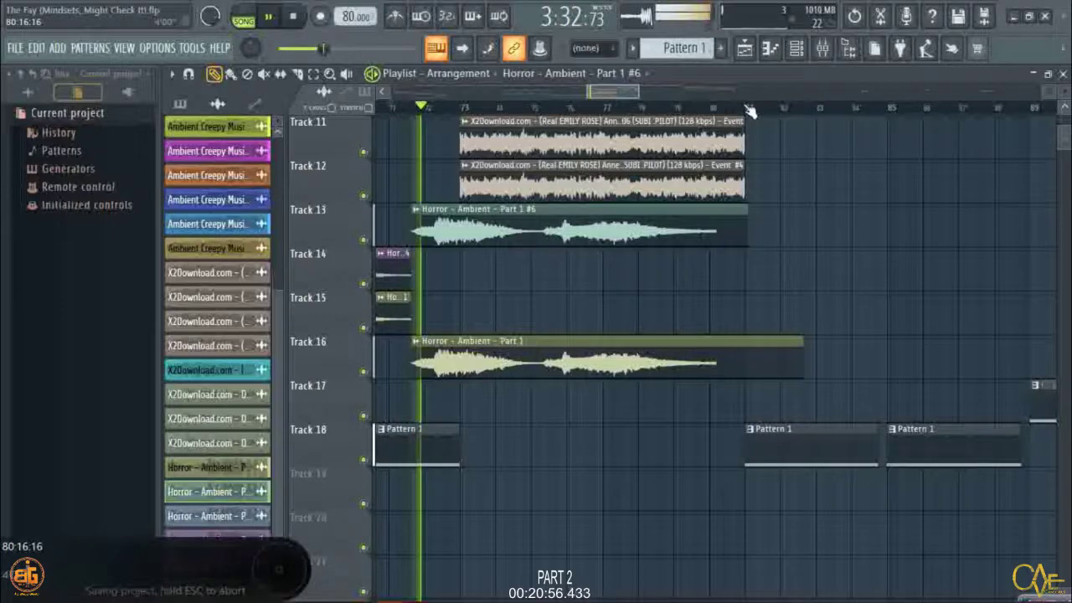
Trim the extended Track 16 and Track 13 clips back to the end of their waveforms near bar 80.
{"action": "scroll", "coordinate": [750, 111], "scroll_direction": "up", "scroll_amount": 3}
{"action": "left_click_drag", "start_coordinate": [952, 341], "coordinate": [658, 334]}
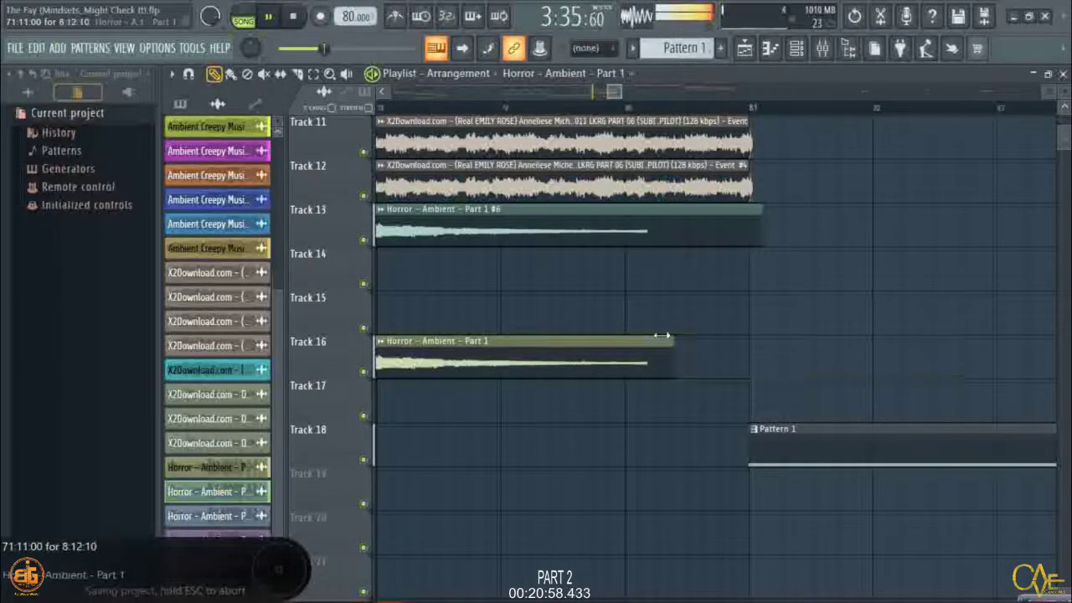
{"action": "scroll", "coordinate": [756, 113], "scroll_direction": "down", "scroll_amount": 2}
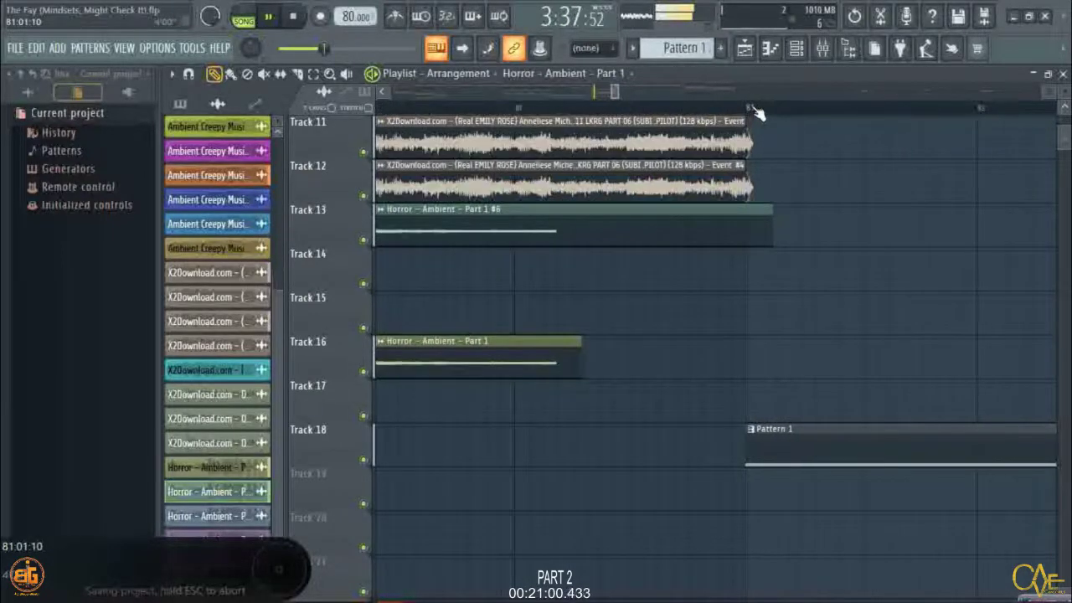
{"action": "scroll", "coordinate": [754, 112], "scroll_direction": "up", "scroll_amount": 2}
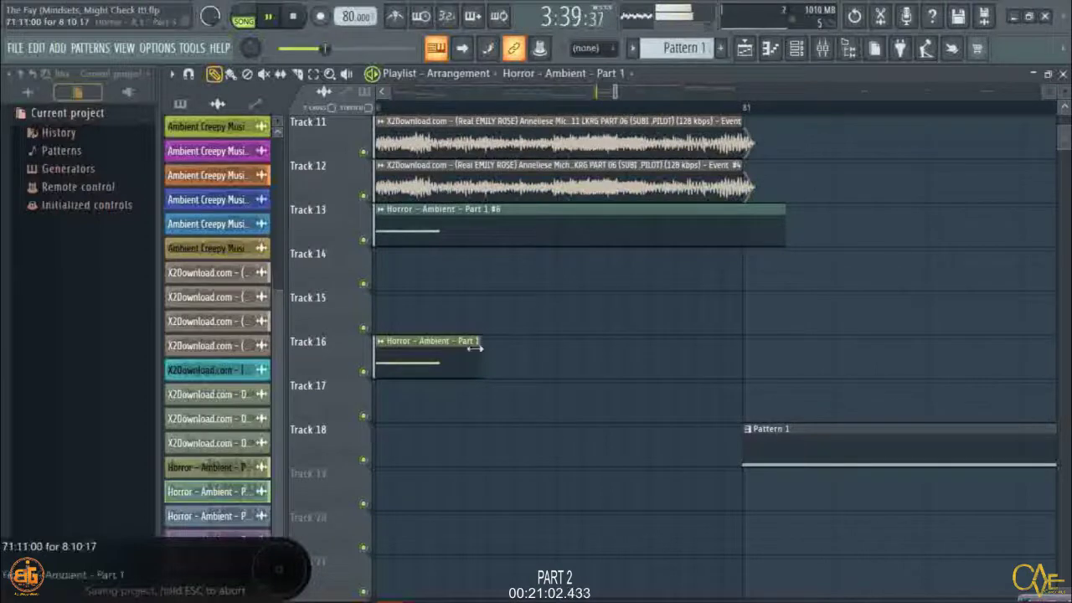
{"action": "left_click_drag", "start_coordinate": [490, 350], "coordinate": [441, 343]}
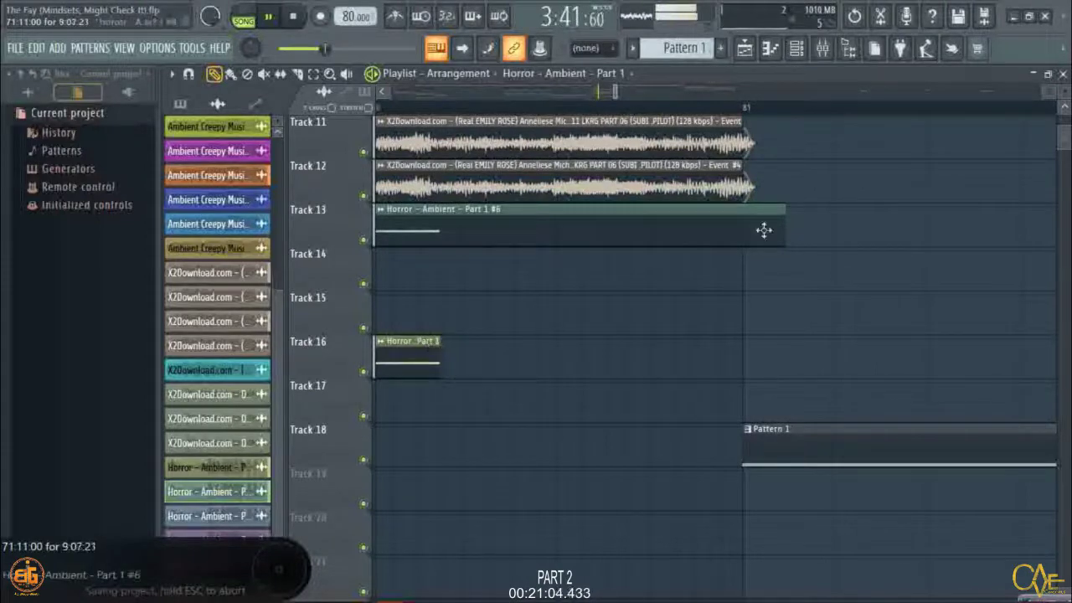
{"action": "left_click_drag", "start_coordinate": [781, 220], "coordinate": [431, 262]}
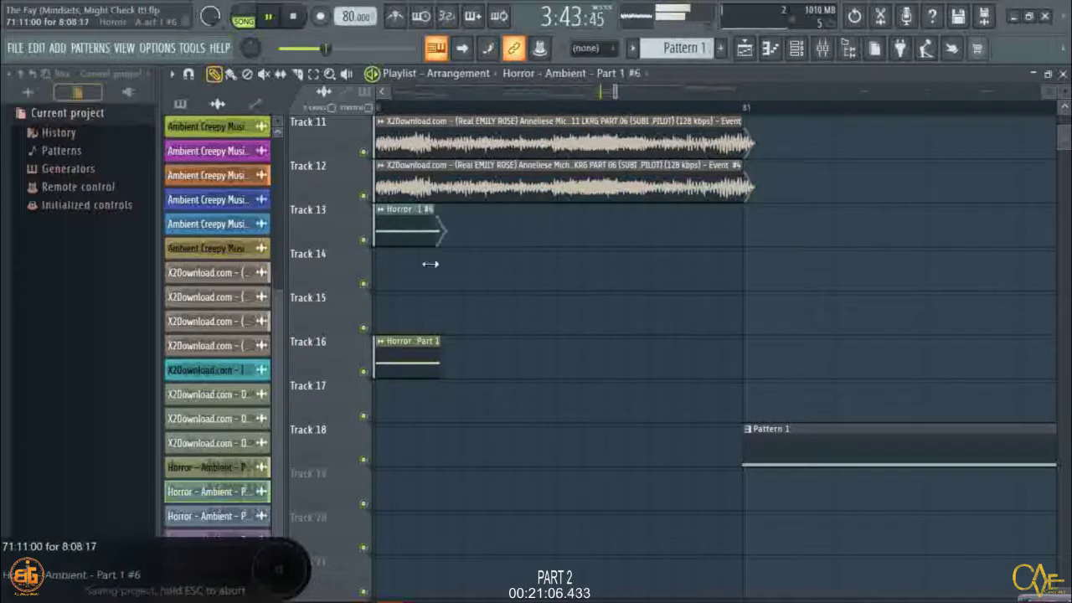
Fine-tune the right edges of the Track 13 and Track 16 clips so both end at the same point just past the waveform.
{"action": "scroll", "coordinate": [430, 120], "scroll_direction": "up", "scroll_amount": 2, "text": "ctrl"}
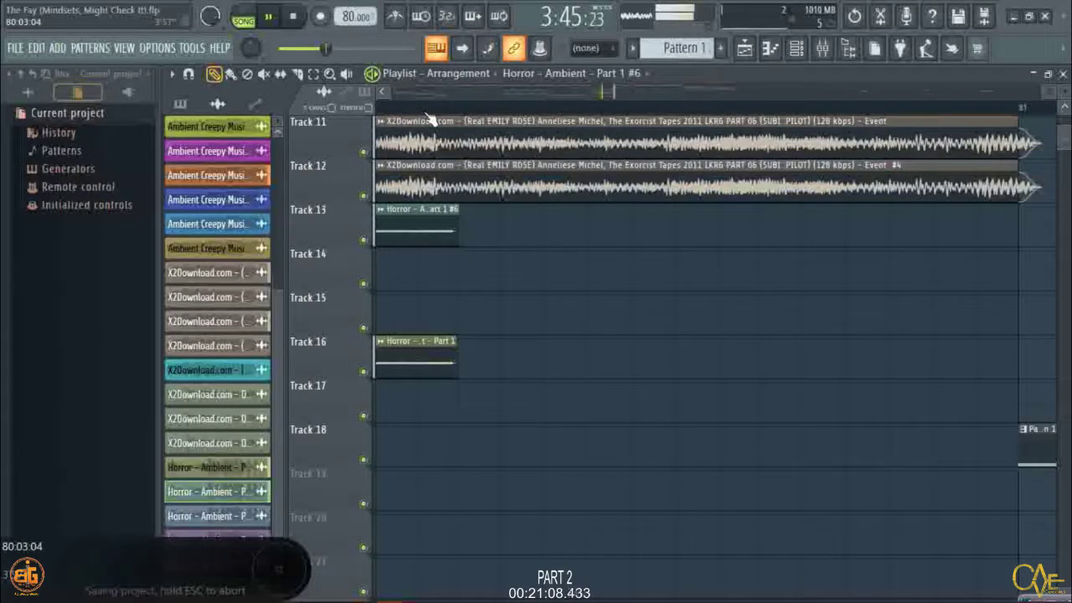
{"action": "scroll", "coordinate": [536, 201], "scroll_direction": "up", "scroll_amount": 2, "text": "ctrl"}
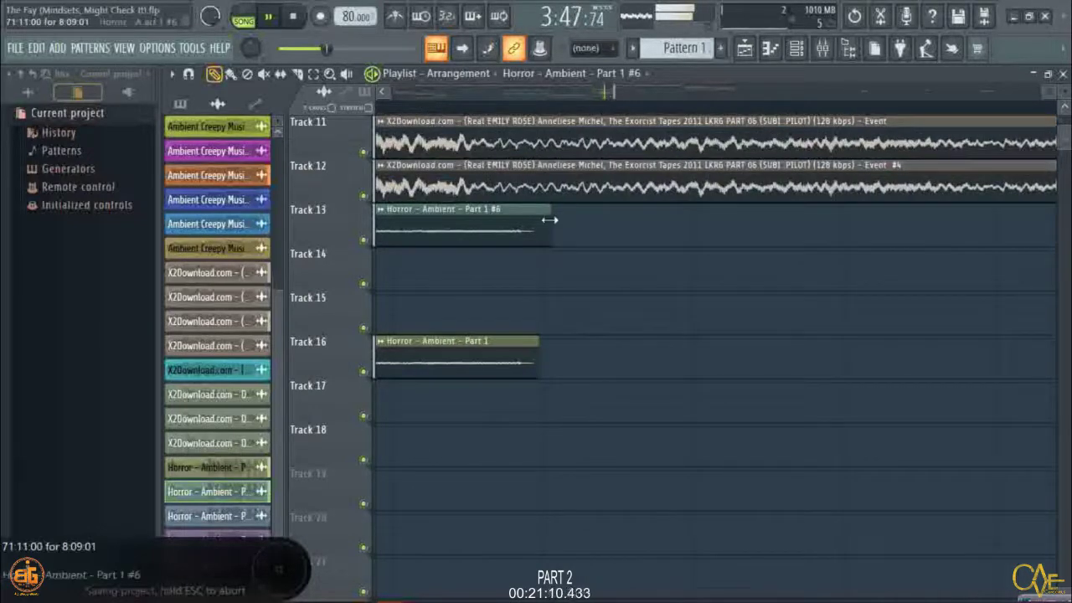
{"action": "left_click_drag", "start_coordinate": [549, 219], "coordinate": [544, 220]}
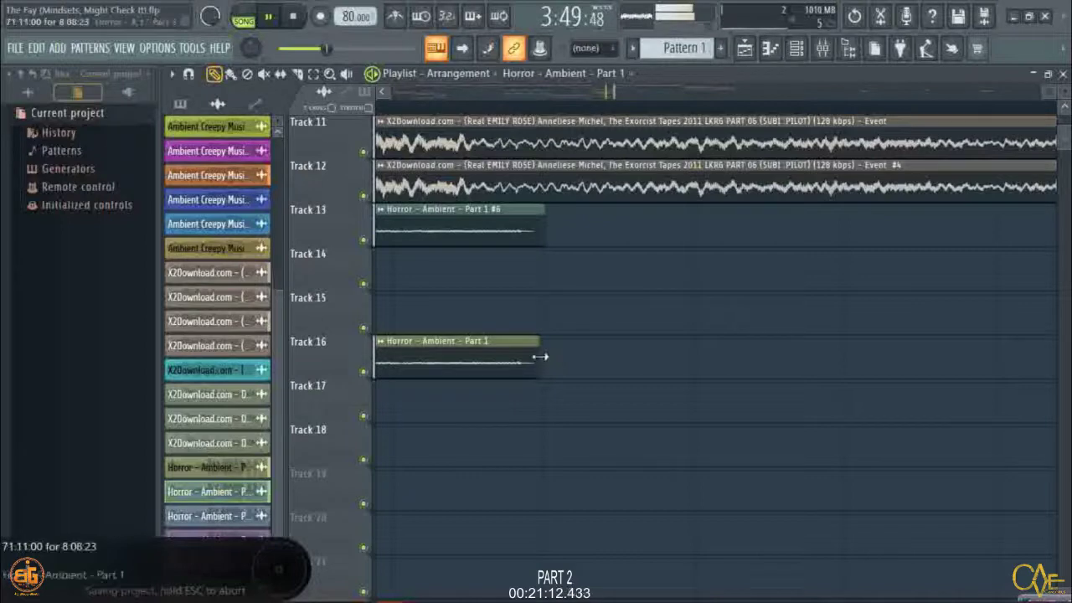
{"action": "left_click_drag", "start_coordinate": [541, 356], "coordinate": [546, 357]}
Review the arrangement on Tracks 9 to 18 around the extended ambient clips, from the whole song to bars 41 to 101.
{"action": "scroll", "coordinate": [685, 110], "scroll_direction": "down", "scroll_amount": 3}
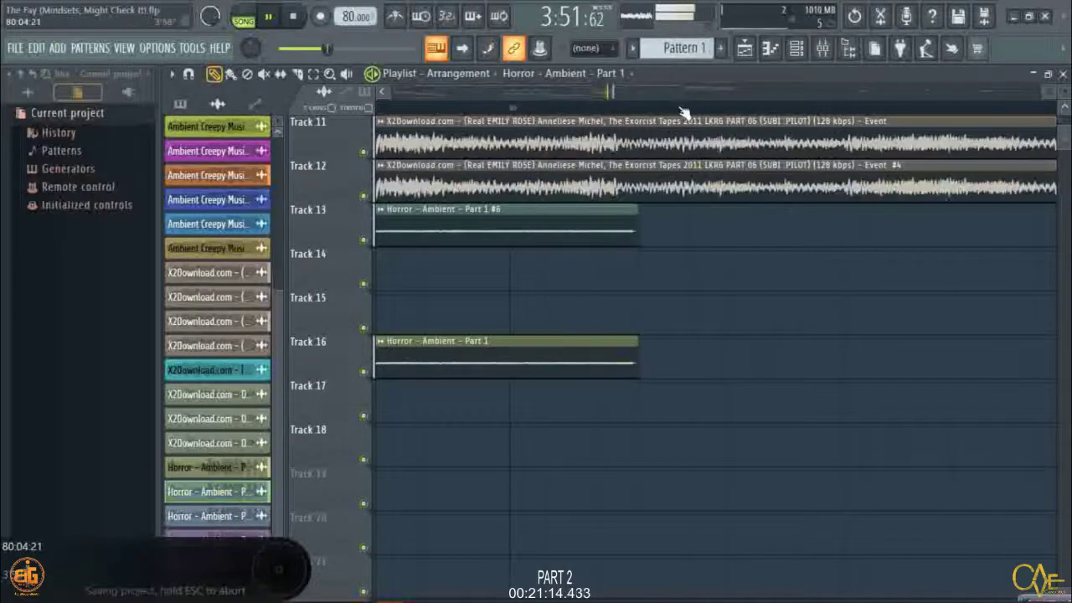
{"action": "scroll", "coordinate": [682, 111], "scroll_direction": "up", "scroll_amount": 4}
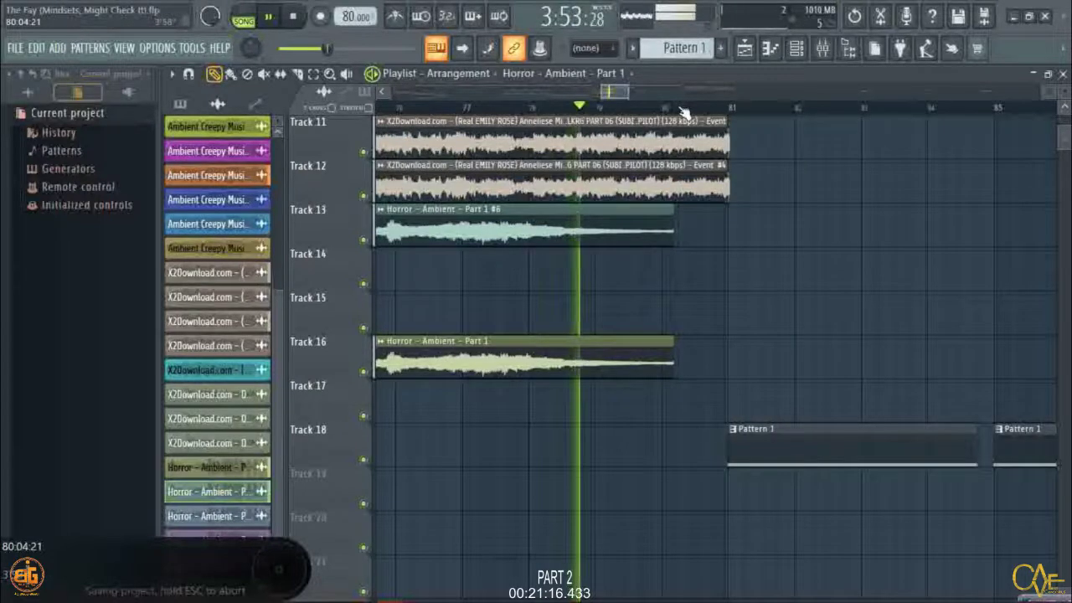
{"action": "scroll", "coordinate": [682, 112], "scroll_direction": "down", "scroll_amount": 5}
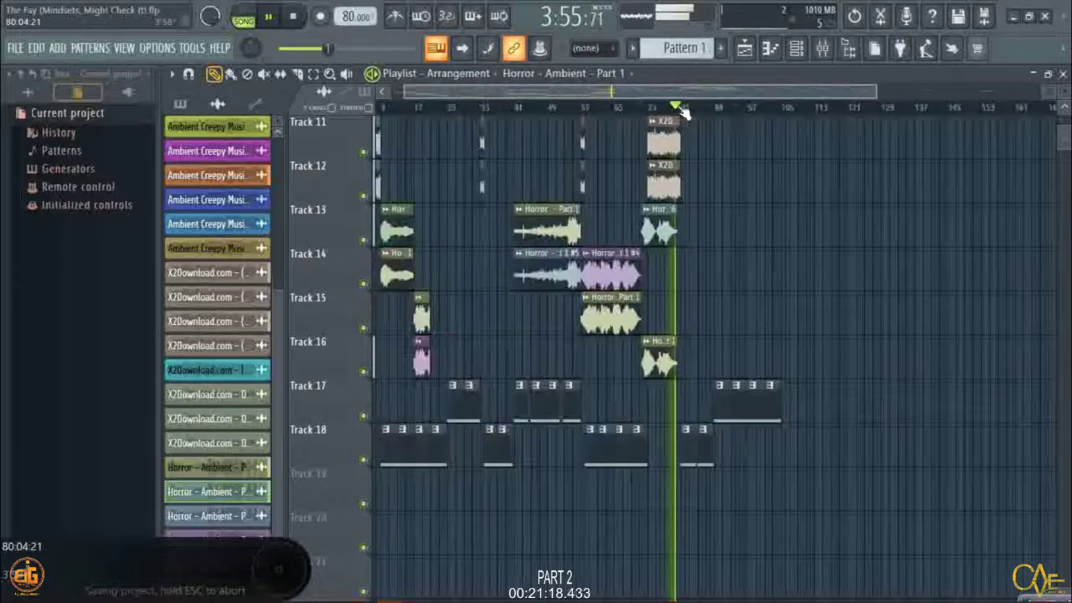
{"action": "scroll", "coordinate": [682, 111], "scroll_direction": "down", "scroll_amount": 2}
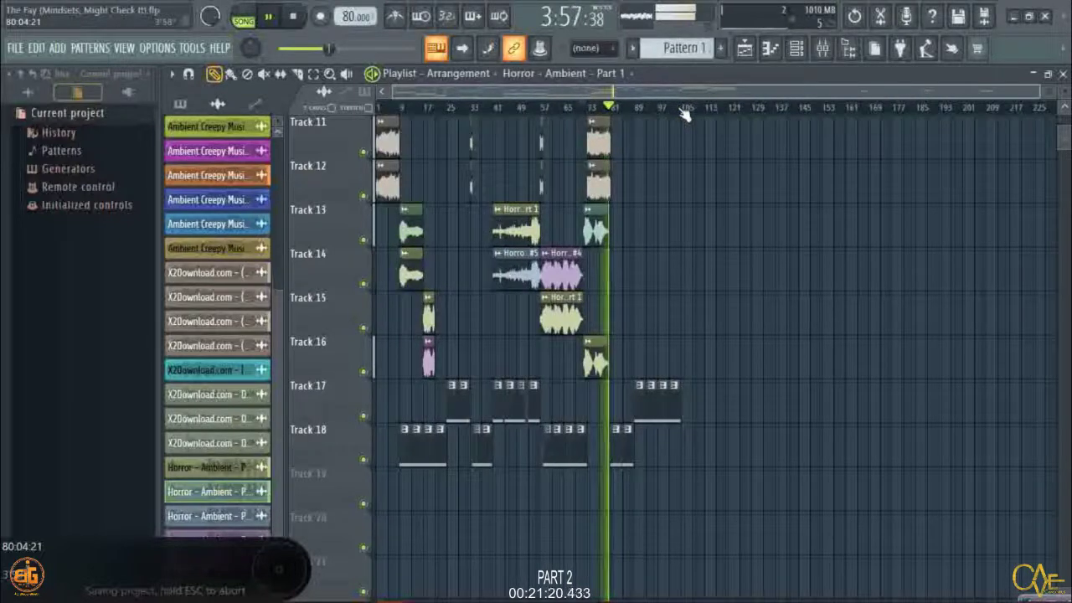
{"action": "scroll", "coordinate": [670, 155], "scroll_direction": "up", "scroll_amount": 2}
{"action": "scroll", "coordinate": [817, 233], "scroll_direction": "down", "scroll_amount": 1}
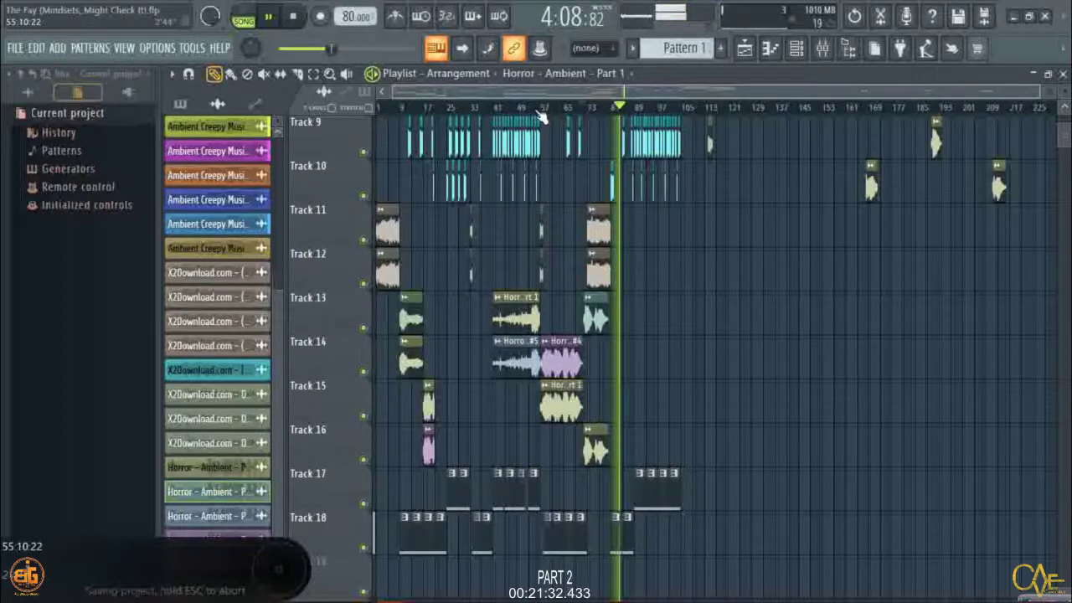
{"action": "scroll", "coordinate": [540, 118], "scroll_direction": "up", "scroll_amount": 3}
{"action": "scroll", "coordinate": [540, 117], "scroll_direction": "up", "scroll_amount": 1}
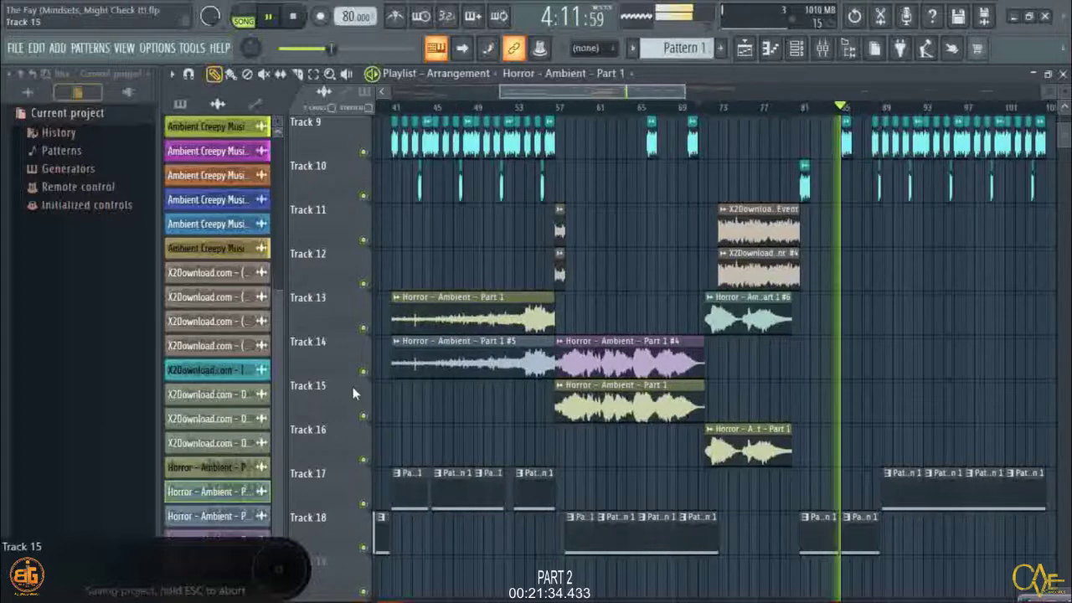
Move the Horror - Ambient - Part 1 and Part 1 #5 clips at bar 41 on Tracks 13 and 14 to about bar 57 on Tracks 16 and 17.
{"action": "left_click", "coordinate": [313, 74]}
{"action": "left_click_drag", "start_coordinate": [467, 314], "coordinate": [503, 360]}
{"action": "left_click", "coordinate": [216, 76]}
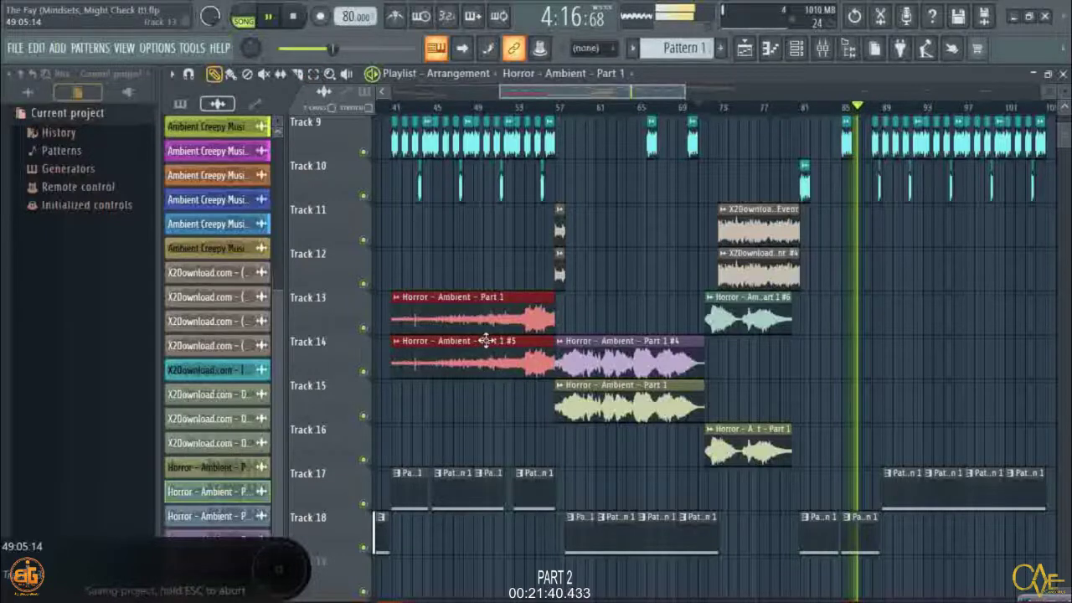
{"action": "left_click_drag", "start_coordinate": [486, 339], "coordinate": [638, 308]}
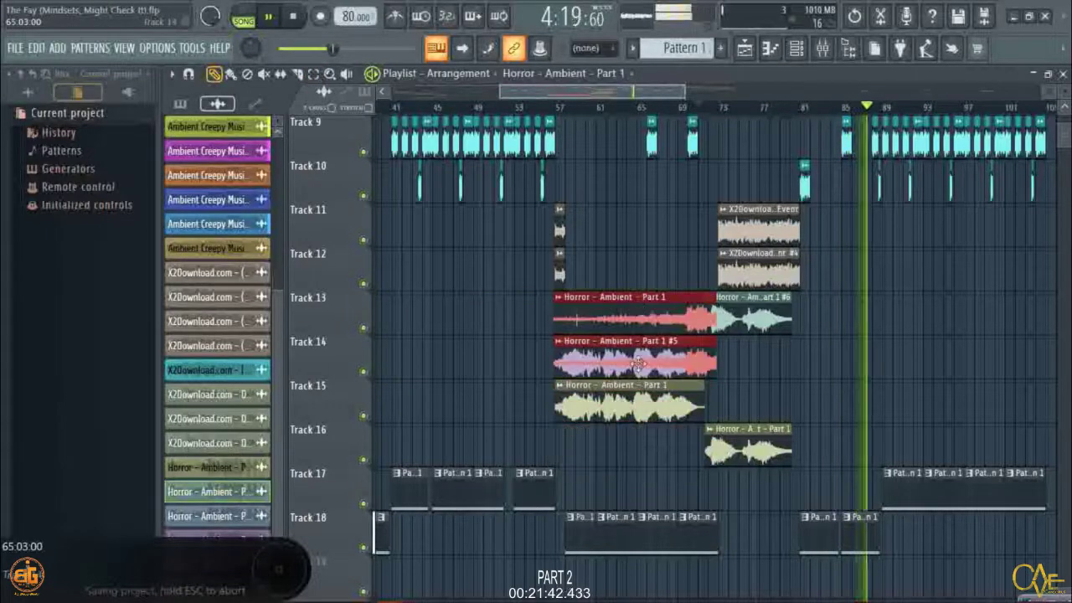
{"action": "left_click_drag", "start_coordinate": [639, 362], "coordinate": [646, 436]}
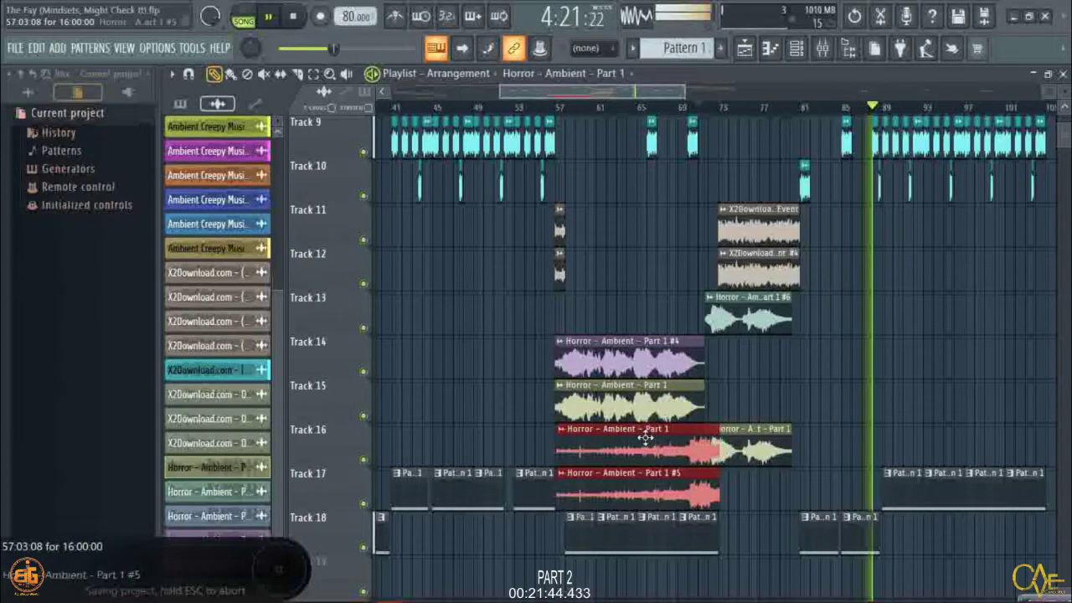
{"action": "left_click", "coordinate": [472, 269]}
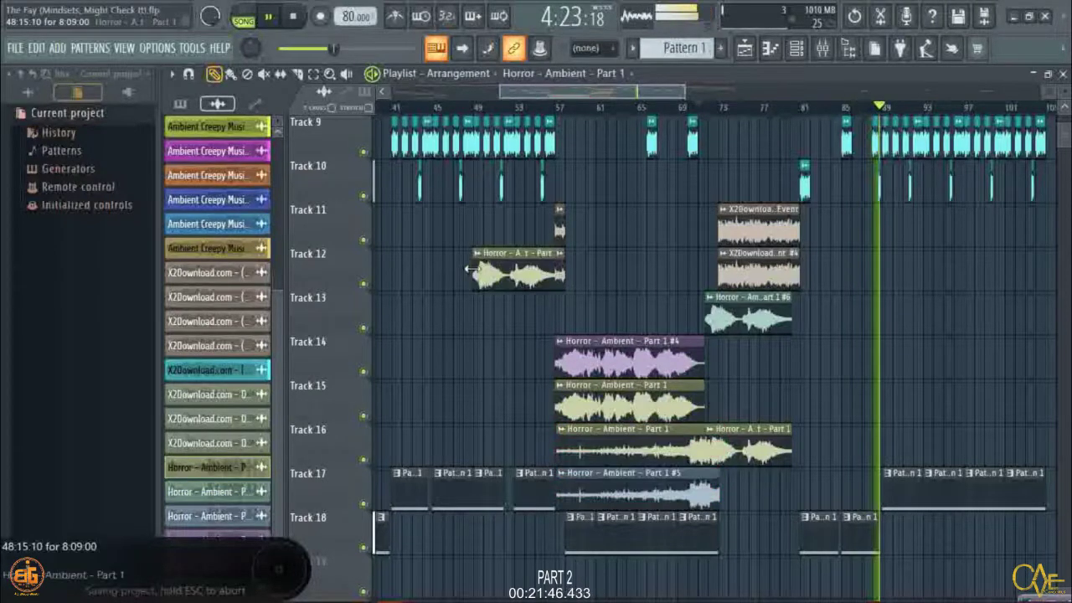
{"action": "right_click", "coordinate": [474, 269]}
Move the Horror - Ambient - Part 1 #4 and Part 1 clips on Tracks 14 and 15 from bar 57 back to about bar 41.
{"action": "left_click", "coordinate": [313, 75]}
{"action": "left_click_drag", "start_coordinate": [481, 352], "coordinate": [611, 389]}
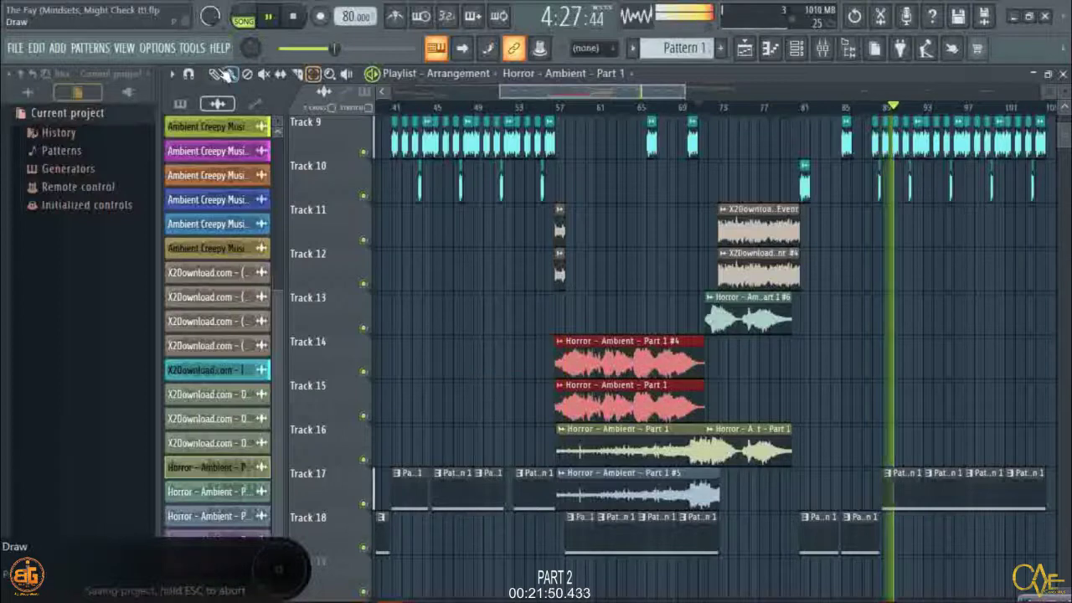
{"action": "left_click", "coordinate": [215, 75]}
{"action": "left_click_drag", "start_coordinate": [610, 347], "coordinate": [376, 347]}
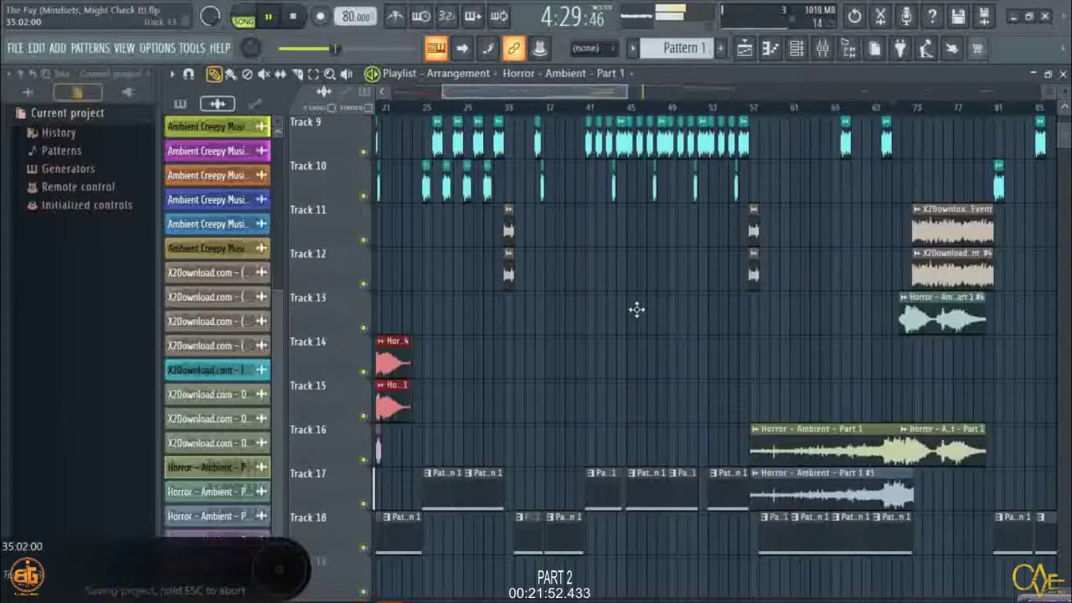
{"action": "left_click_drag", "start_coordinate": [636, 310], "coordinate": [670, 310]}
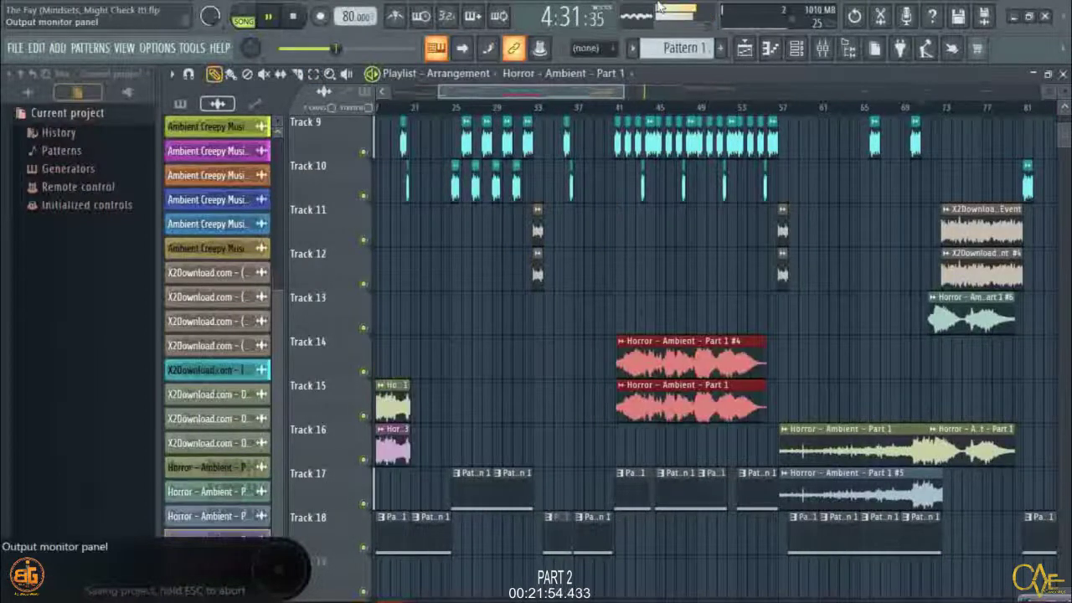
Align the starts of the selected Track 14 and 15 clips exactly with the start of bar 41.
{"action": "scroll", "coordinate": [621, 113], "scroll_direction": "up", "scroll_amount": 3}
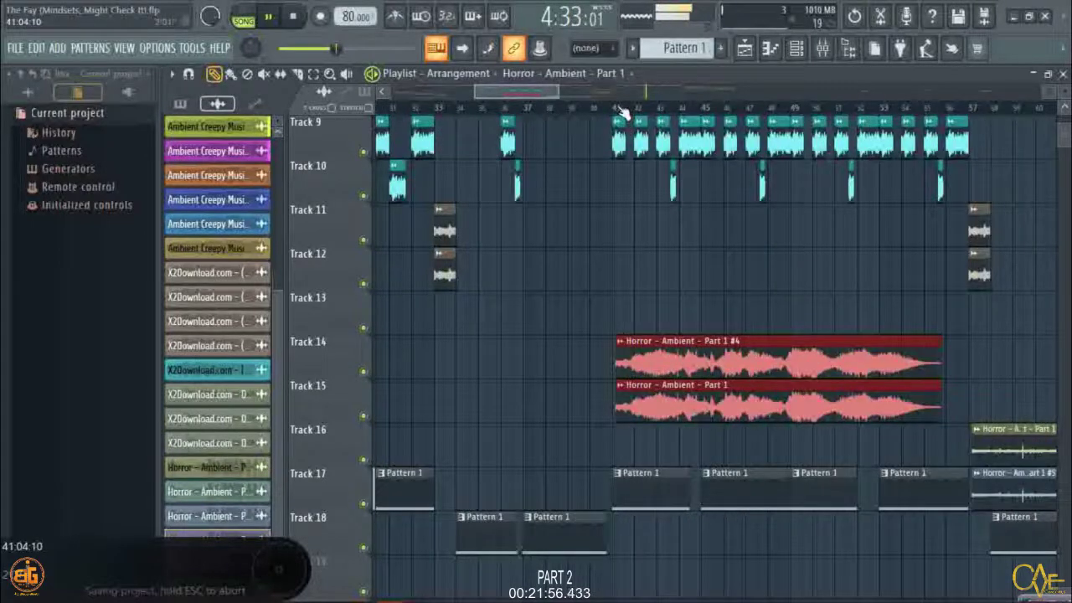
{"action": "scroll", "coordinate": [621, 113], "scroll_direction": "up", "scroll_amount": 5}
{"action": "left_click_drag", "start_coordinate": [687, 355], "coordinate": [633, 356]}
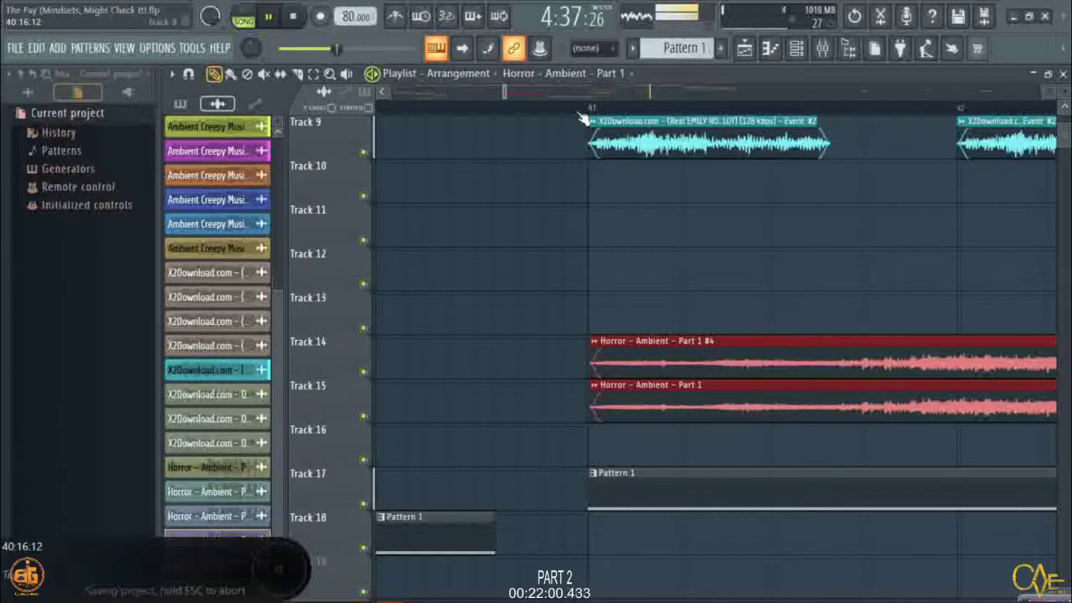
{"action": "scroll", "coordinate": [578, 113], "scroll_direction": "down", "scroll_amount": 8}
{"action": "scroll", "coordinate": [582, 113], "scroll_direction": "up", "scroll_amount": 3}
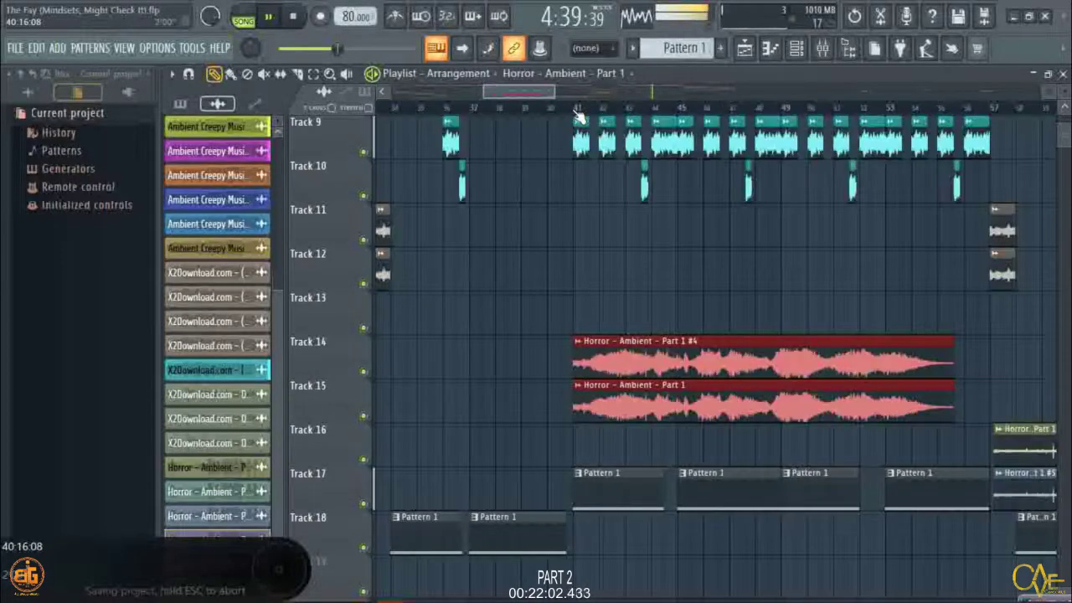
{"action": "scroll", "coordinate": [589, 113], "scroll_direction": "up", "scroll_amount": 4}
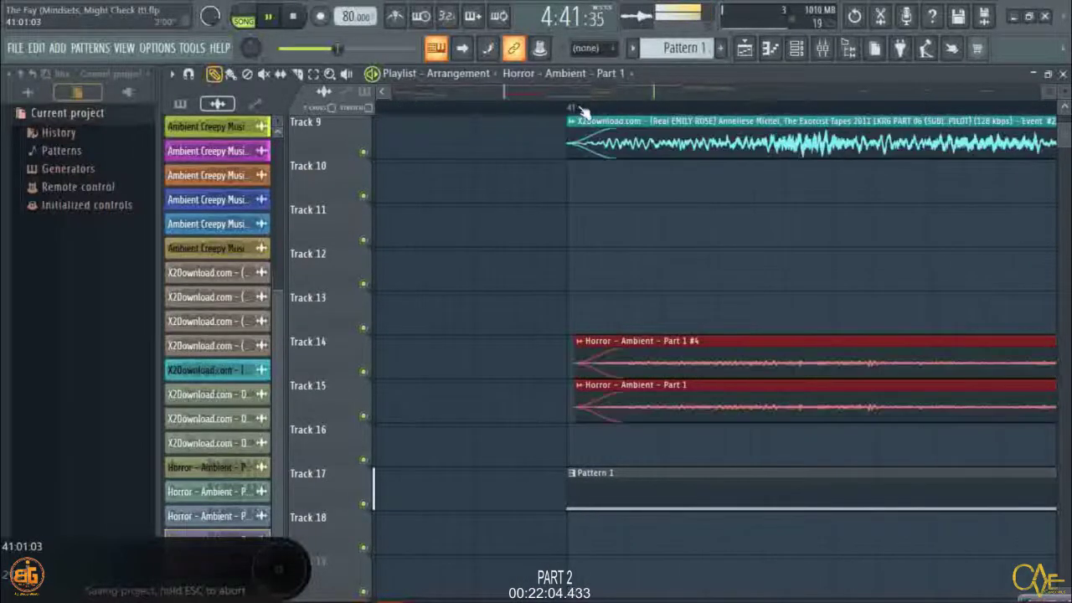
{"action": "left_click_drag", "start_coordinate": [625, 364], "coordinate": [613, 363]}
{"action": "scroll", "coordinate": [522, 112], "scroll_direction": "down", "scroll_amount": 2}
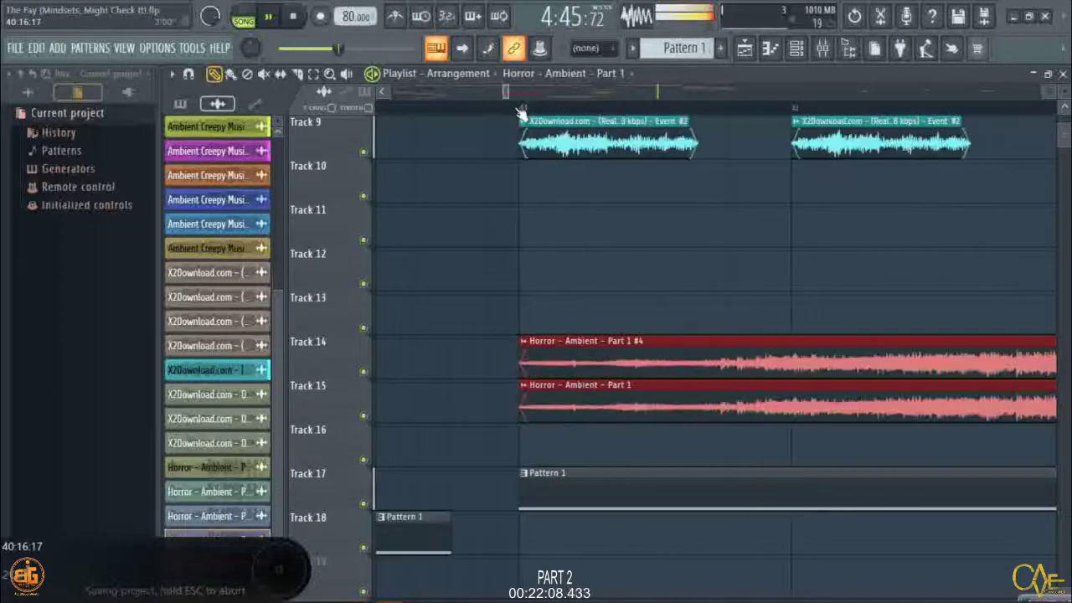
Move the Horror - Ambient clips on Tracks 16 and 17 up to Tracks 14 and 15, starting exactly at bar 57.
{"action": "scroll", "coordinate": [521, 113], "scroll_direction": "down", "scroll_amount": 2}
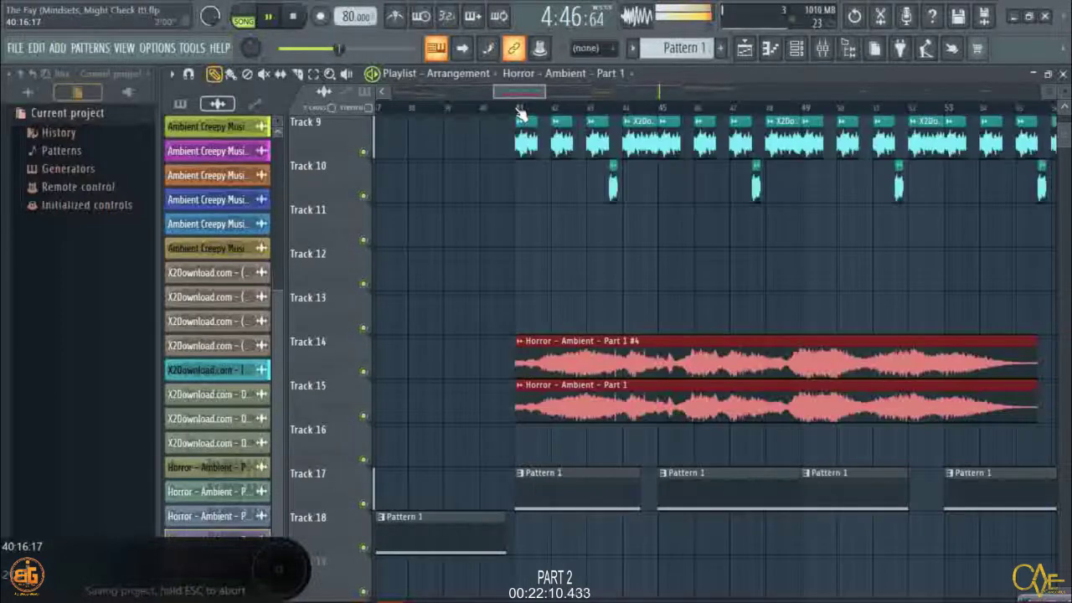
{"action": "scroll", "coordinate": [520, 113], "scroll_direction": "down", "scroll_amount": 3}
{"action": "scroll", "coordinate": [752, 295], "scroll_direction": "down", "scroll_amount": 3}
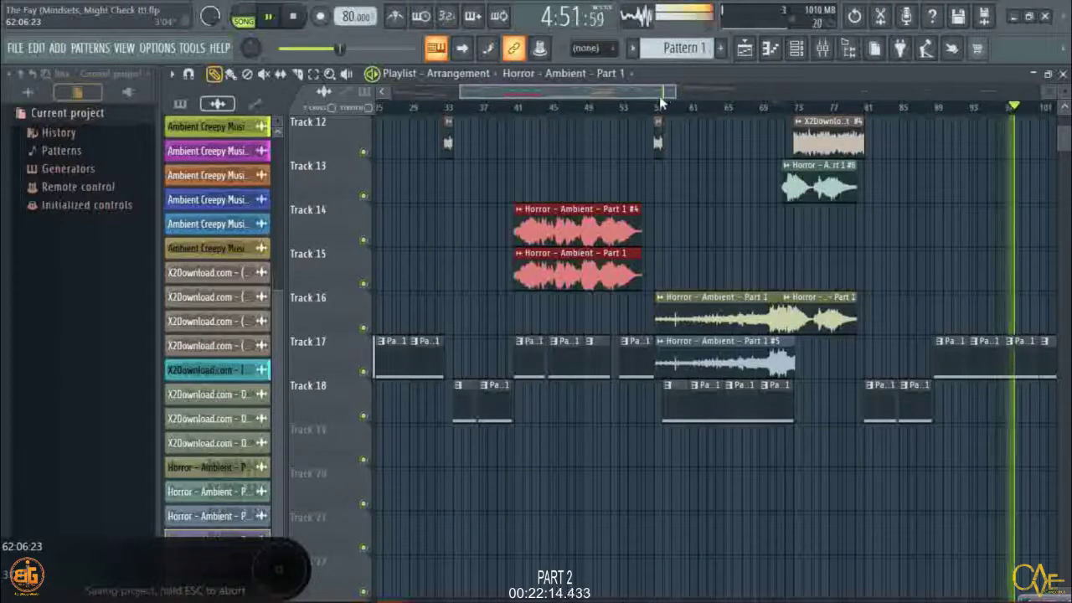
{"action": "left_click", "coordinate": [624, 106]}
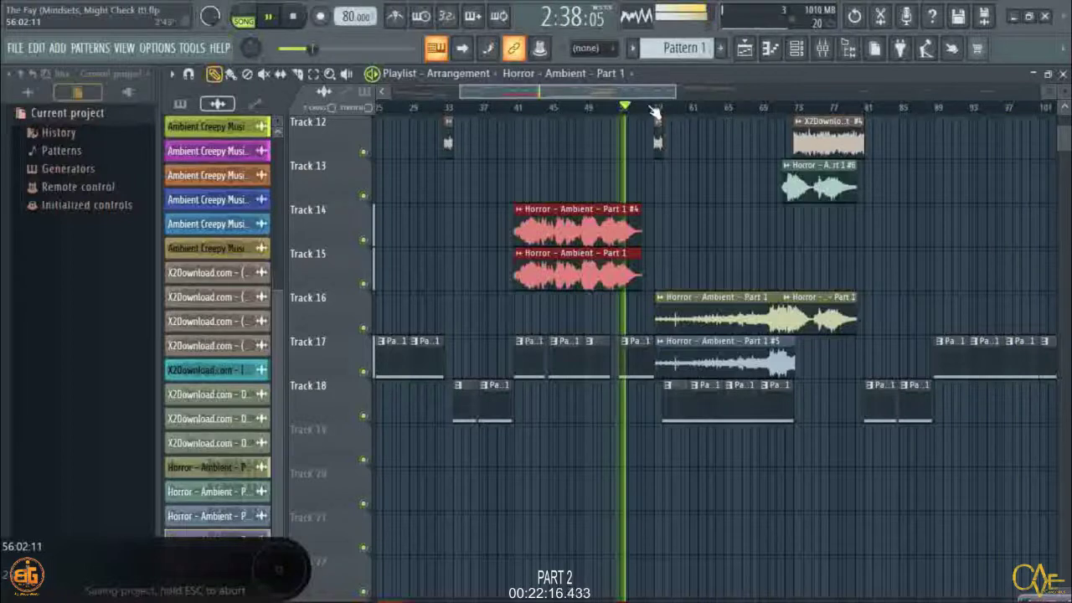
{"action": "scroll", "coordinate": [656, 113], "scroll_direction": "up", "scroll_amount": 5}
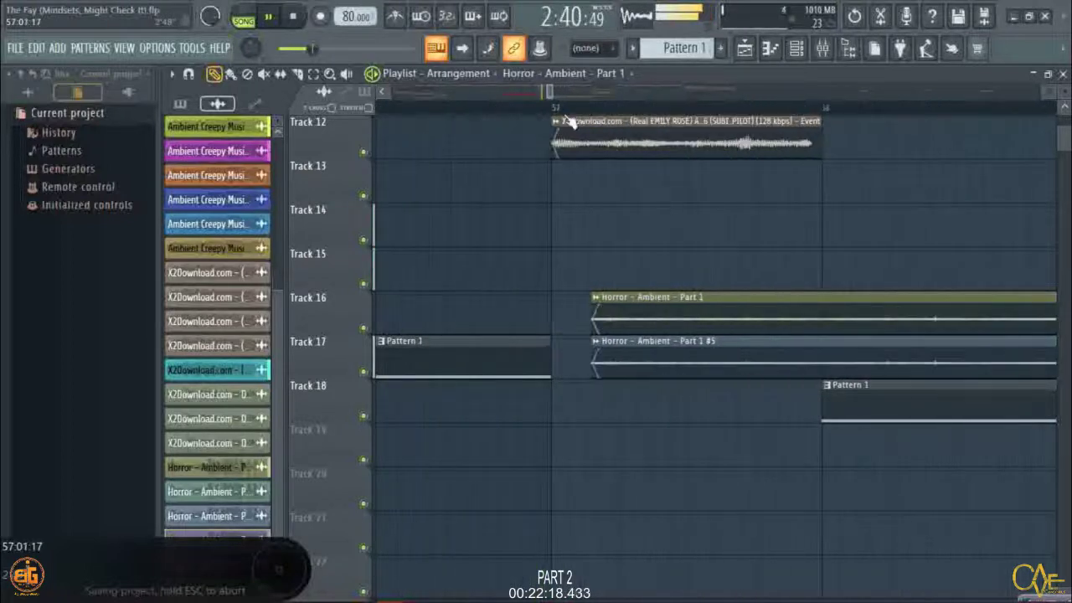
{"action": "scroll", "coordinate": [570, 121], "scroll_direction": "up", "scroll_amount": 4}
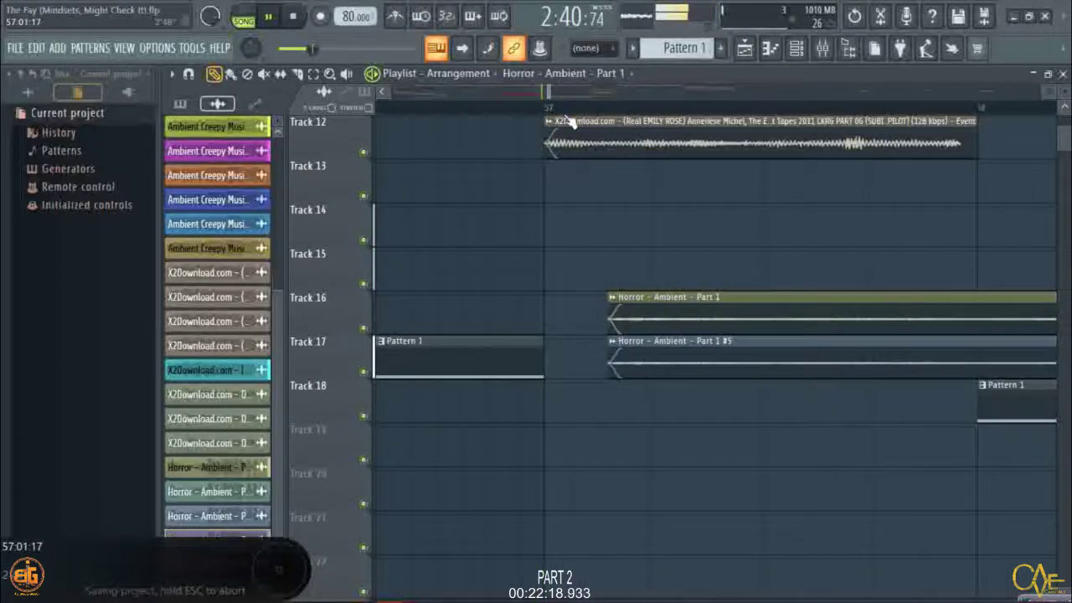
{"action": "left_click", "coordinate": [314, 75]}
{"action": "left_click_drag", "start_coordinate": [694, 333], "coordinate": [725, 386]}
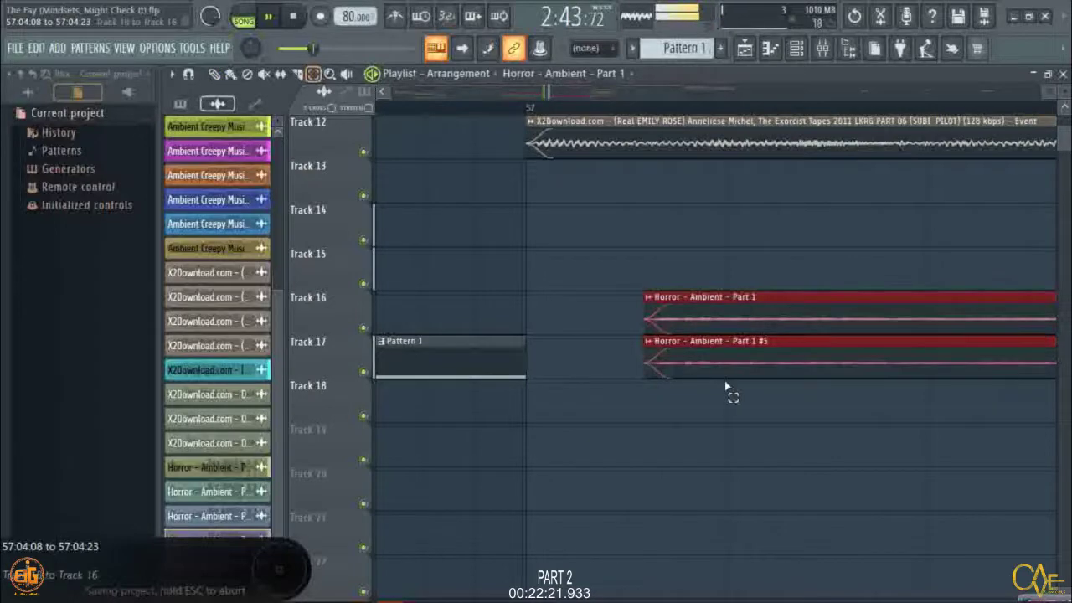
{"action": "left_click", "coordinate": [216, 74]}
{"action": "mouse_move", "coordinate": [675, 304]}
{"action": "left_mouse_down"}
{"action": "mouse_move", "coordinate": [631, 218]}
{"action": "mouse_move", "coordinate": [558, 174]}
{"action": "left_mouse_up"}
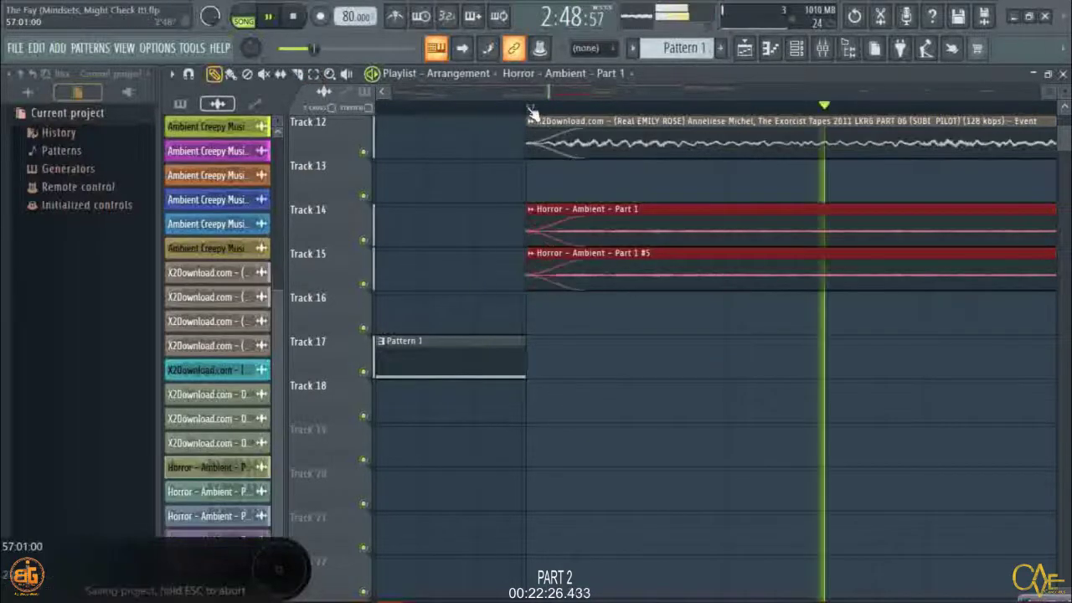
Examine the spacing between the Horror - Ambient clips on Tracks 14 and 15 before bar 57.
{"action": "scroll", "coordinate": [531, 107], "scroll_direction": "down", "scroll_amount": 6}
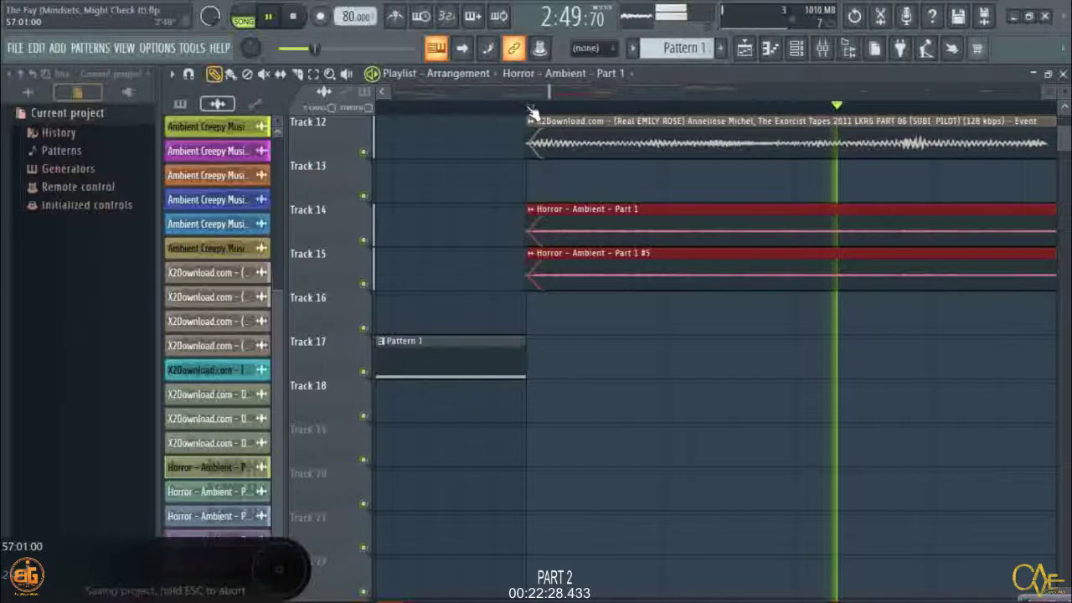
{"action": "scroll", "coordinate": [532, 113], "scroll_direction": "down", "scroll_amount": 3}
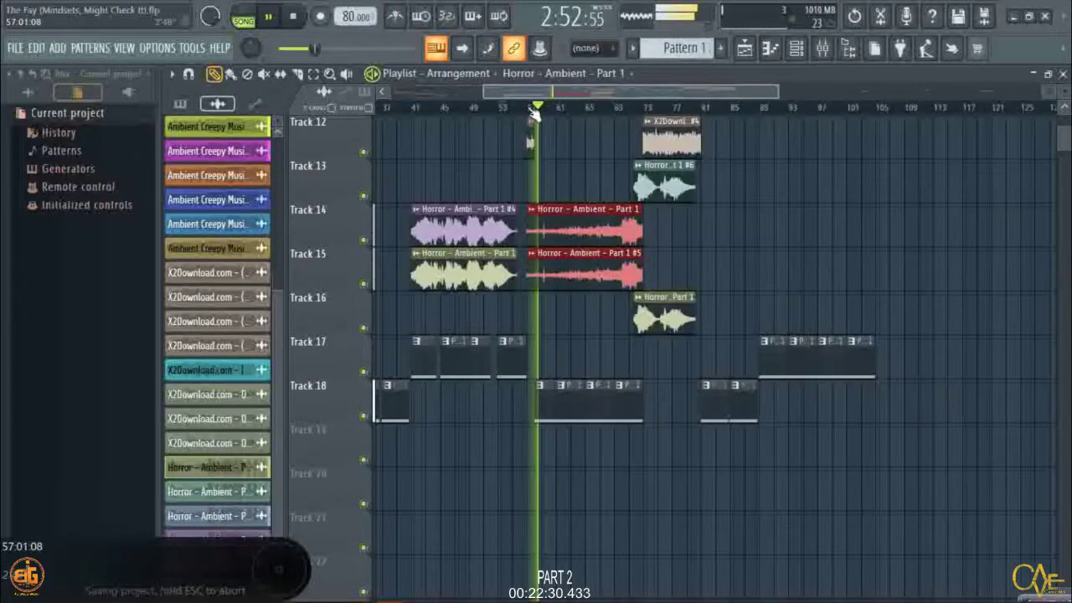
{"action": "scroll", "coordinate": [534, 111], "scroll_direction": "down", "scroll_amount": 2}
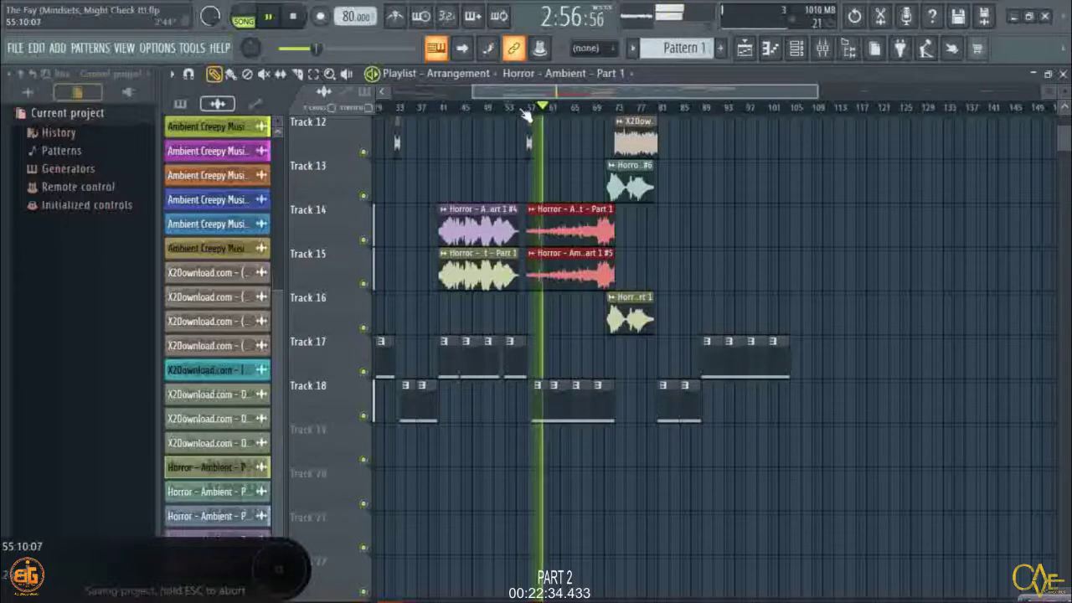
{"action": "scroll", "coordinate": [526, 112], "scroll_direction": "up", "scroll_amount": 3}
{"action": "scroll", "coordinate": [524, 111], "scroll_direction": "up", "scroll_amount": 3}
{"action": "scroll", "coordinate": [522, 110], "scroll_direction": "down", "scroll_amount": 4}
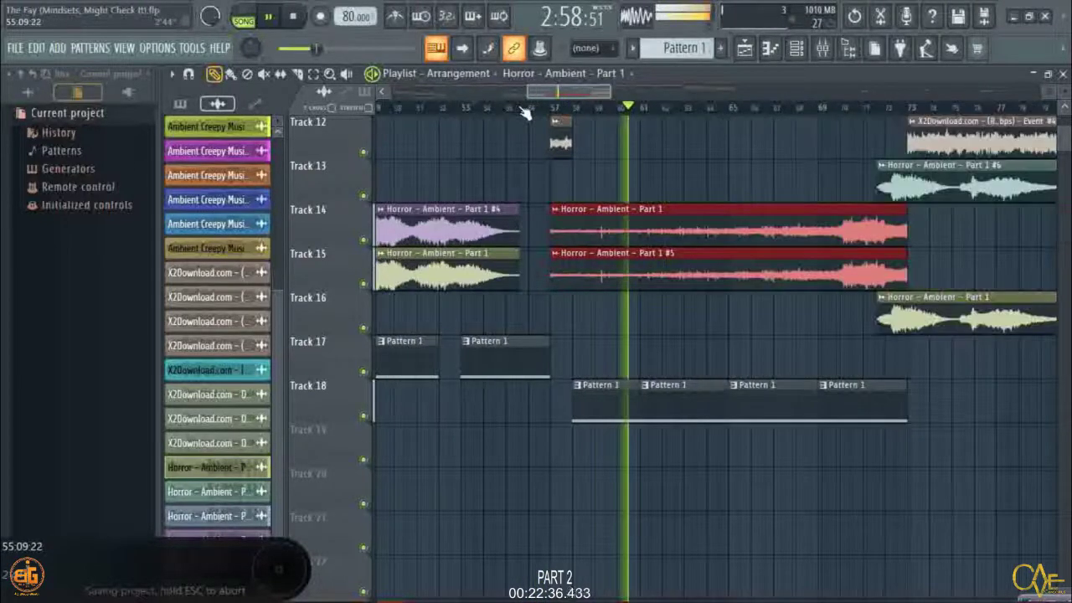
{"action": "scroll", "coordinate": [521, 110], "scroll_direction": "up", "scroll_amount": 1}
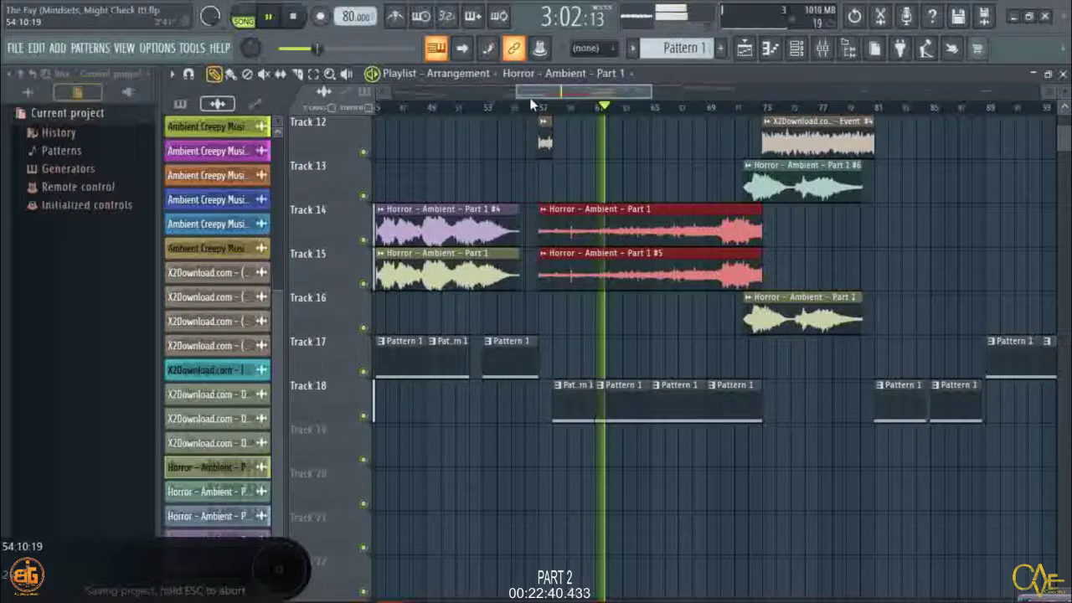
{"action": "scroll", "coordinate": [531, 110], "scroll_direction": "down", "scroll_amount": 2}
{"action": "scroll", "coordinate": [519, 113], "scroll_direction": "up", "scroll_amount": 2}
{"action": "scroll", "coordinate": [519, 113], "scroll_direction": "down", "scroll_amount": 1}
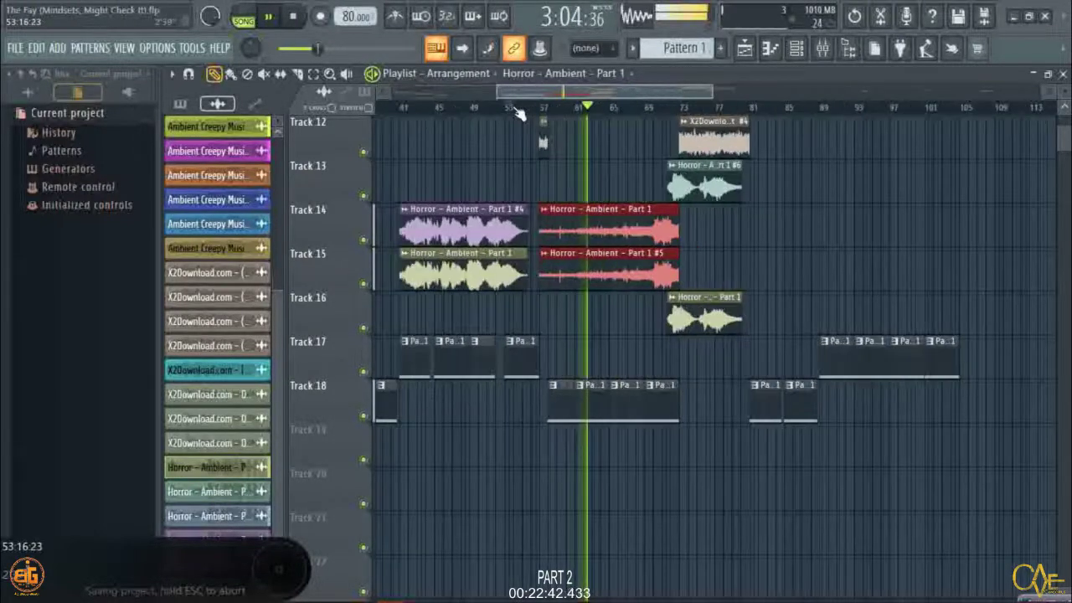
Extend the ends of the Part 1 #4 and Part 1 clips starting at bar 41 on Tracks 14 and 15 to bar 57, meeting the following clips.
{"action": "scroll", "coordinate": [519, 113], "scroll_direction": "up", "scroll_amount": 3}
{"action": "scroll", "coordinate": [519, 113], "scroll_direction": "up", "scroll_amount": 2}
{"action": "left_click", "coordinate": [313, 73]}
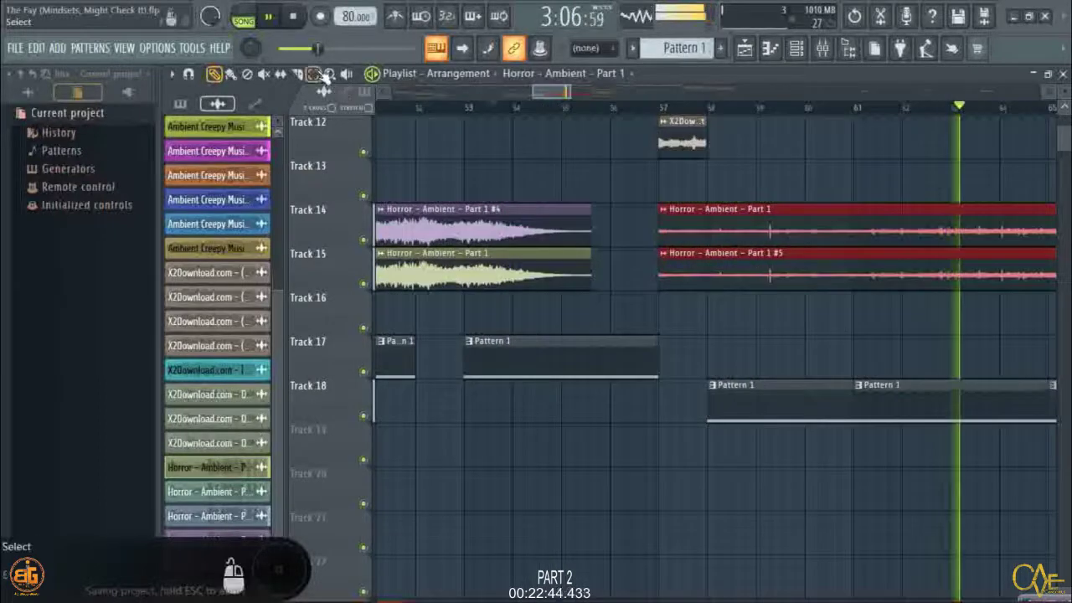
{"action": "left_click_drag", "start_coordinate": [565, 277], "coordinate": [494, 222]}
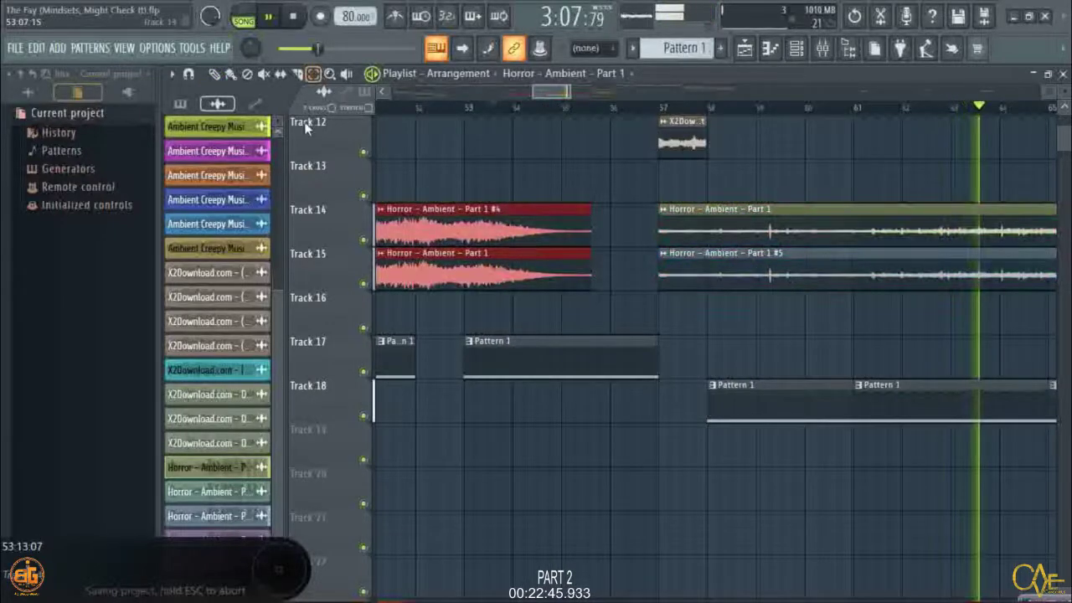
{"action": "left_click", "coordinate": [214, 74]}
{"action": "scroll", "coordinate": [612, 97], "scroll_direction": "up", "scroll_amount": 3}
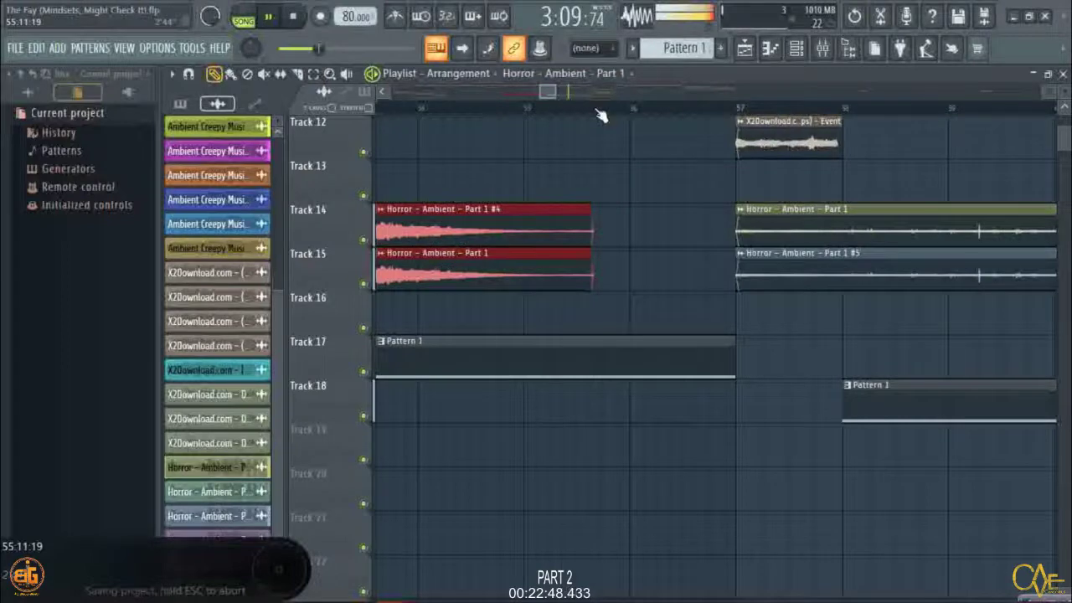
{"action": "scroll", "coordinate": [593, 264], "scroll_direction": "up", "scroll_amount": 2}
{"action": "left_click_drag", "start_coordinate": [593, 264], "coordinate": [810, 261]}
{"action": "scroll", "coordinate": [823, 112], "scroll_direction": "up", "scroll_amount": 2}
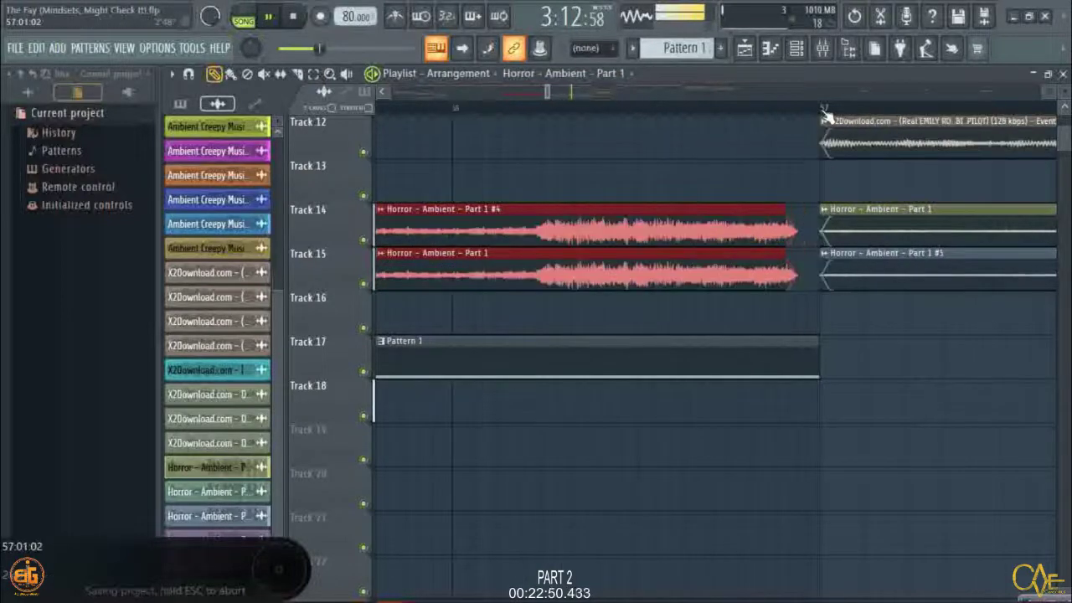
{"action": "left_click_drag", "start_coordinate": [786, 216], "coordinate": [821, 277]}
Move the Horror - Ambient clips Part 1 #6 on Track 13 and Part 1 on Track 16 together so both start at bar 73.
{"action": "scroll", "coordinate": [597, 113], "scroll_direction": "down", "scroll_amount": 1}
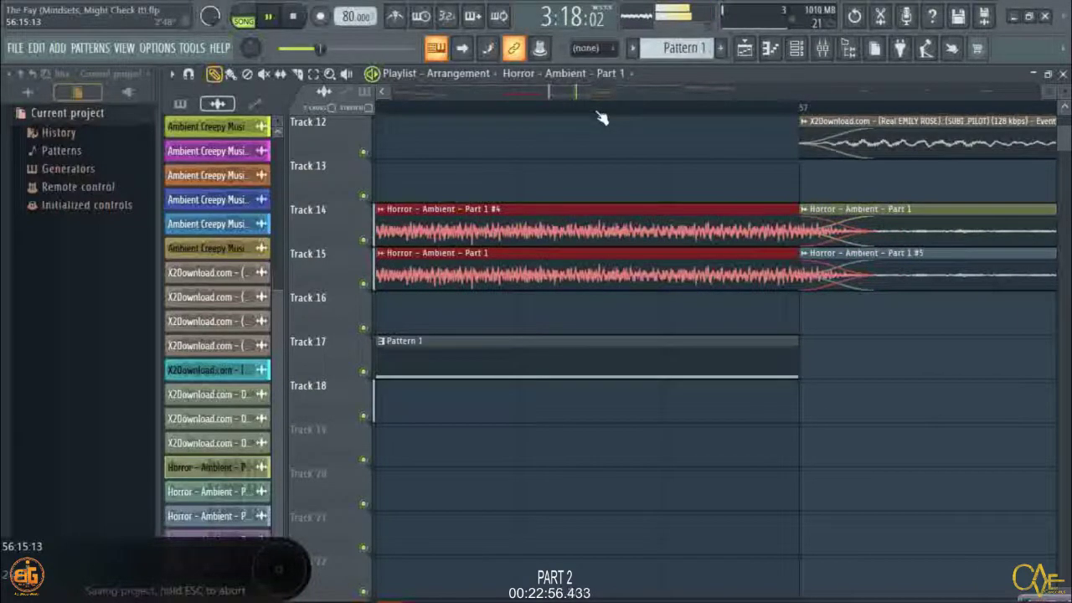
{"action": "scroll", "coordinate": [597, 112], "scroll_direction": "down", "scroll_amount": 3}
{"action": "scroll", "coordinate": [603, 113], "scroll_direction": "down", "scroll_amount": 3}
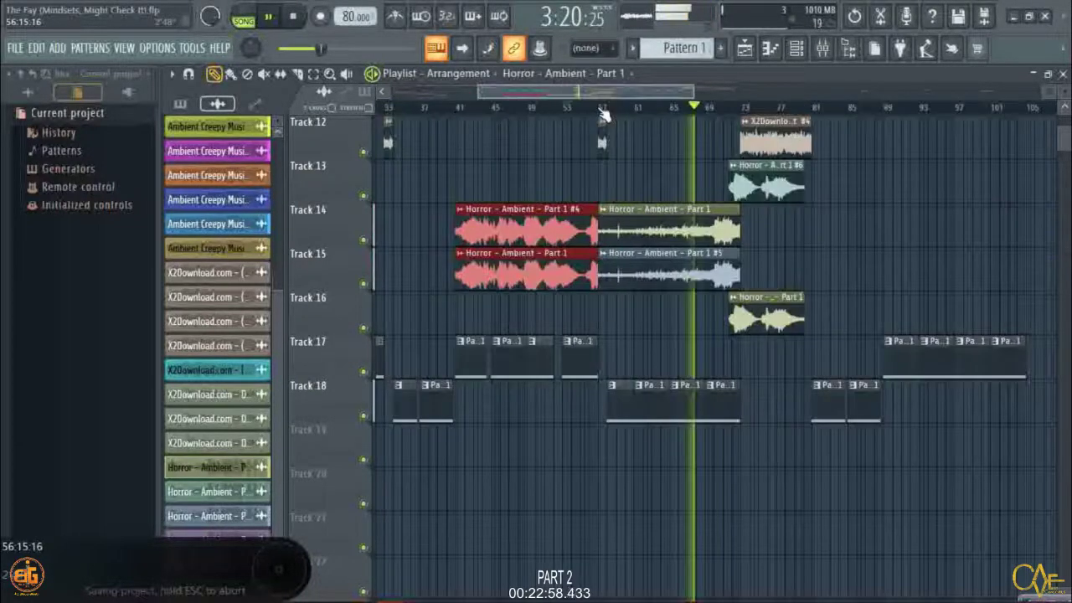
{"action": "scroll", "coordinate": [741, 178], "scroll_direction": "down", "scroll_amount": 2}
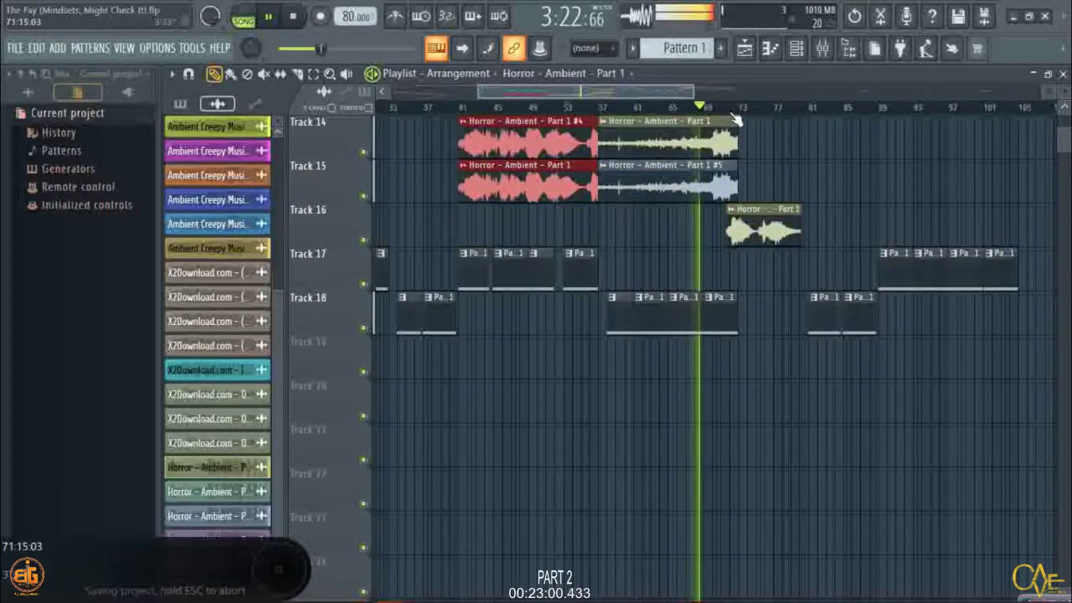
{"action": "scroll", "coordinate": [735, 119], "scroll_direction": "up", "scroll_amount": 5}
{"action": "scroll", "coordinate": [817, 143], "scroll_direction": "down", "scroll_amount": 3}
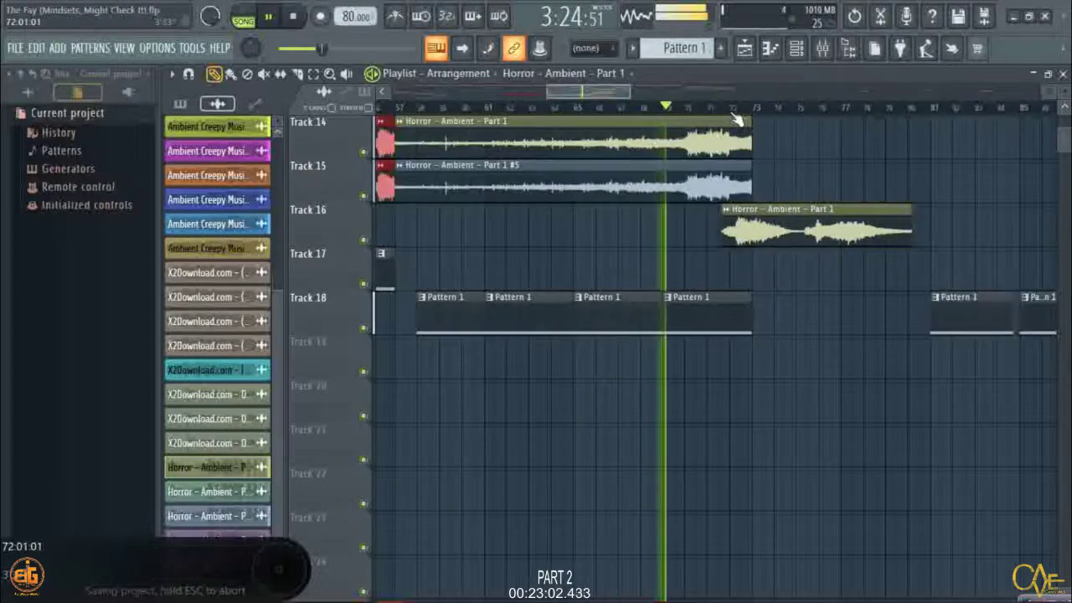
{"action": "scroll", "coordinate": [816, 138], "scroll_direction": "up", "scroll_amount": 3}
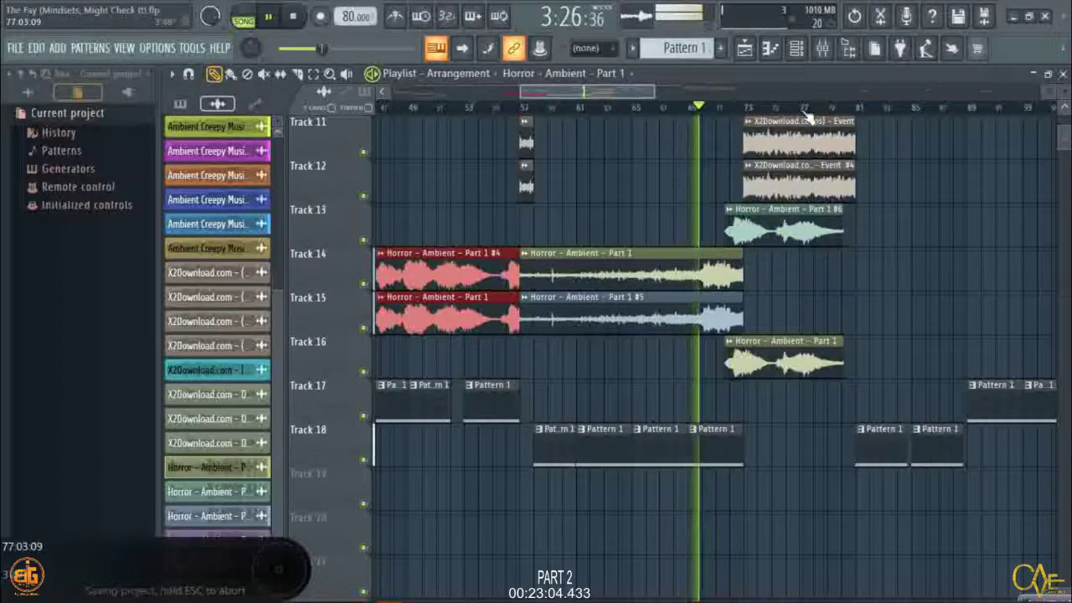
{"action": "scroll", "coordinate": [802, 113], "scroll_direction": "up", "scroll_amount": 3}
{"action": "left_click", "coordinate": [312, 74]}
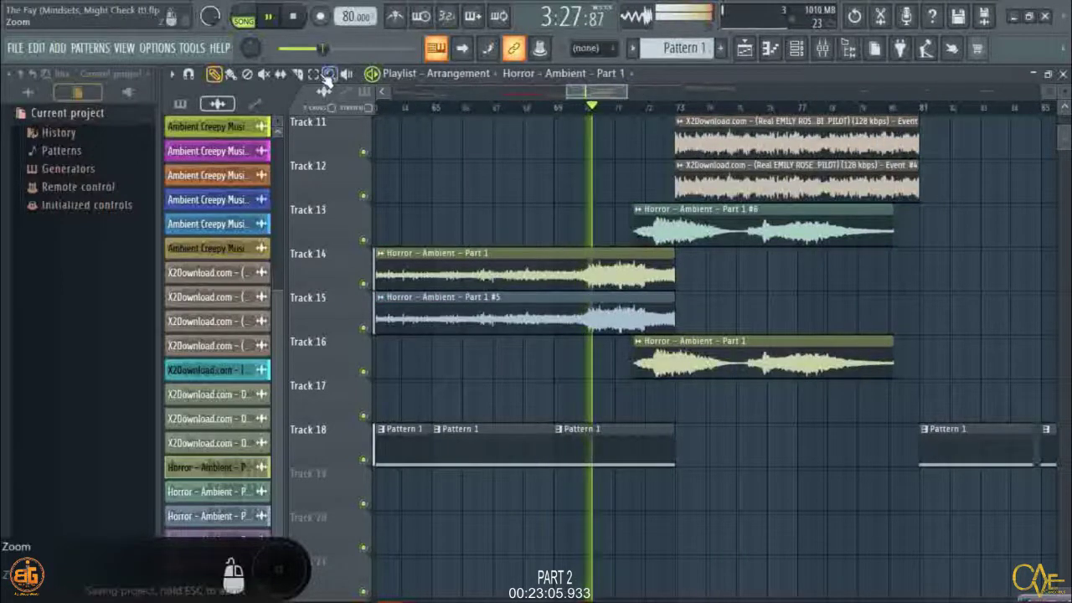
{"action": "left_click", "coordinate": [713, 214], "text": "ctrl"}
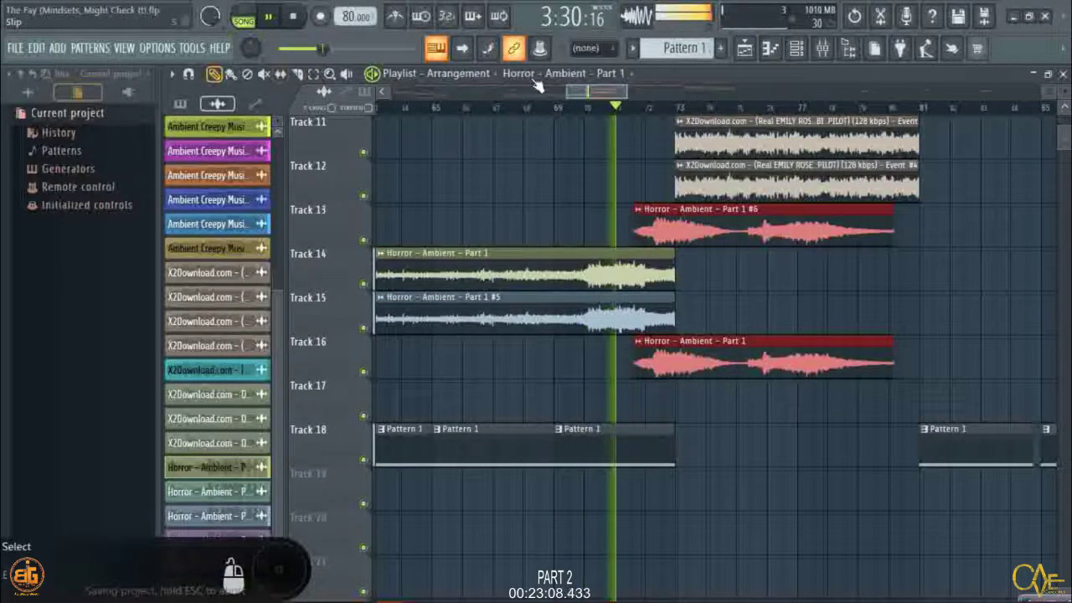
{"action": "scroll", "coordinate": [644, 107], "scroll_direction": "up", "scroll_amount": 2}
{"action": "scroll", "coordinate": [728, 108], "scroll_direction": "up", "scroll_amount": 3}
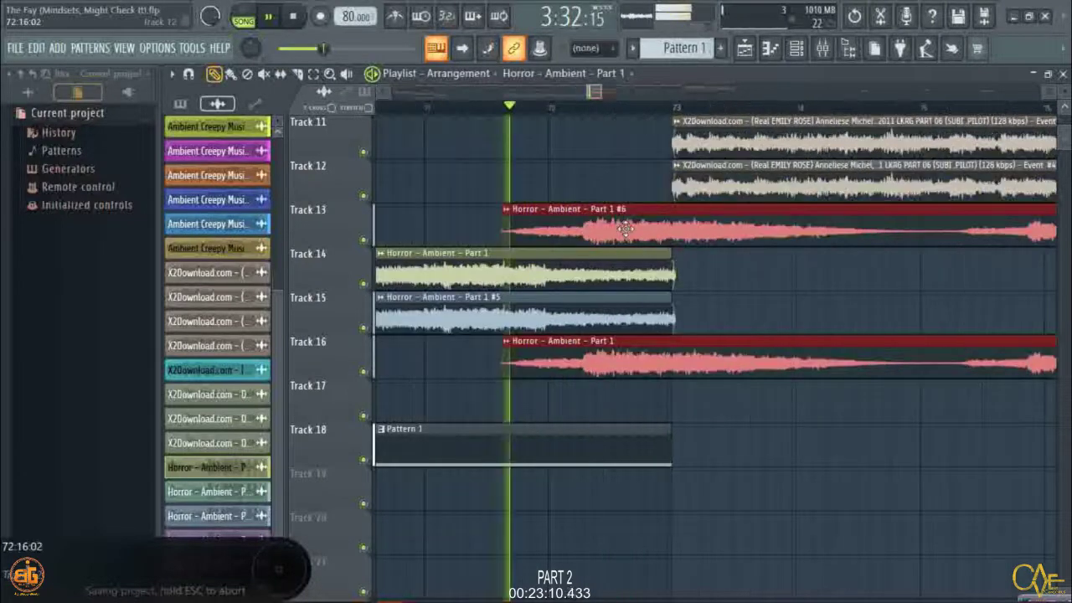
{"action": "left_click_drag", "start_coordinate": [626, 229], "coordinate": [800, 228]}
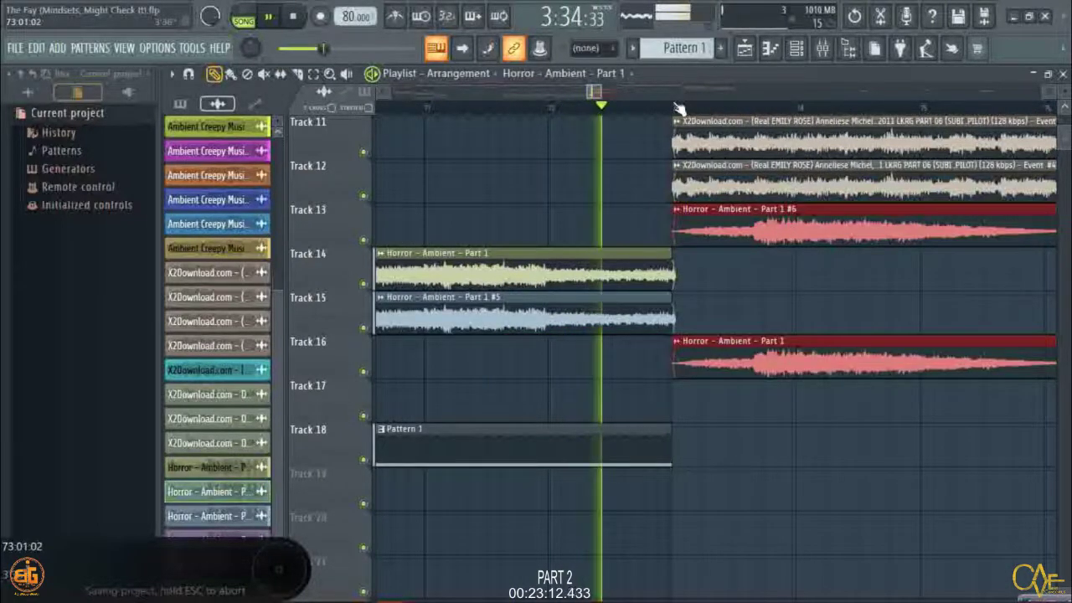
{"action": "scroll", "coordinate": [711, 117], "scroll_direction": "up", "scroll_amount": 2}
{"action": "scroll", "coordinate": [710, 117], "scroll_direction": "up", "scroll_amount": 4}
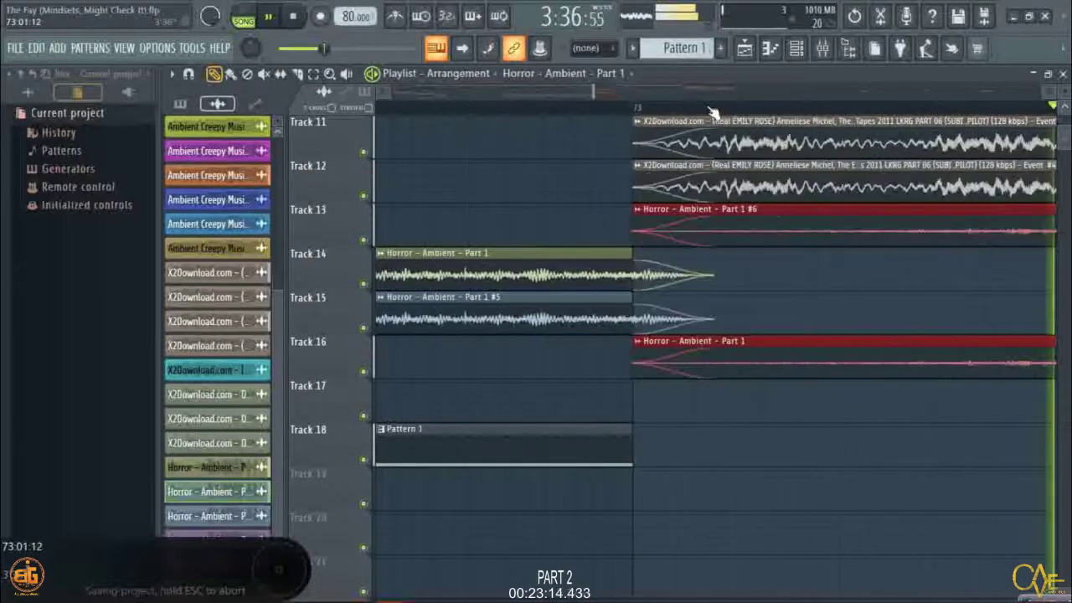
{"action": "scroll", "coordinate": [710, 113], "scroll_direction": "down", "scroll_amount": 4}
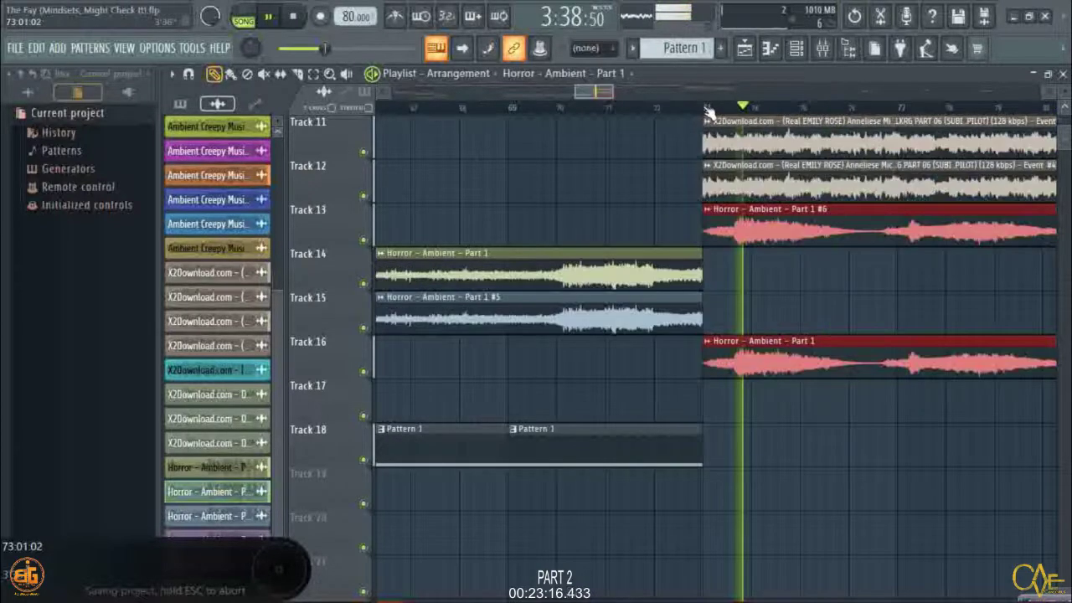
{"action": "scroll", "coordinate": [1010, 113], "scroll_direction": "up", "scroll_amount": 4}
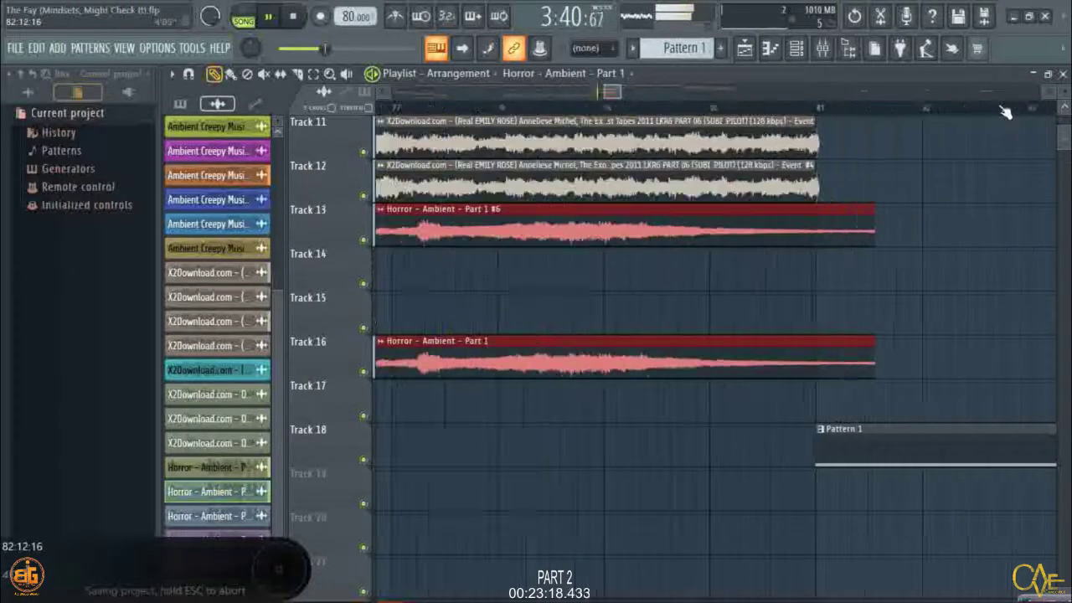
Bring the stray Horror - Ambient clip near bar 168 on Track 10 to Track 14, starting at bar 21.
{"action": "scroll", "coordinate": [1005, 113], "scroll_direction": "down", "scroll_amount": 2}
{"action": "scroll", "coordinate": [1005, 113], "scroll_direction": "down", "scroll_amount": 3}
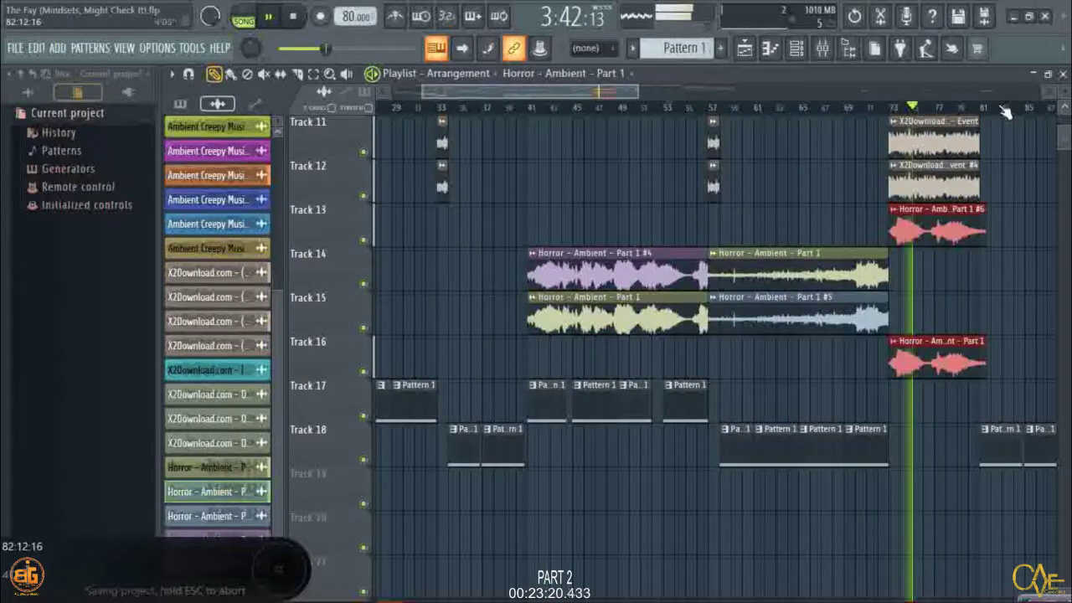
{"action": "scroll", "coordinate": [1005, 113], "scroll_direction": "down", "scroll_amount": 2}
{"action": "scroll", "coordinate": [1005, 113], "scroll_direction": "down", "scroll_amount": 2}
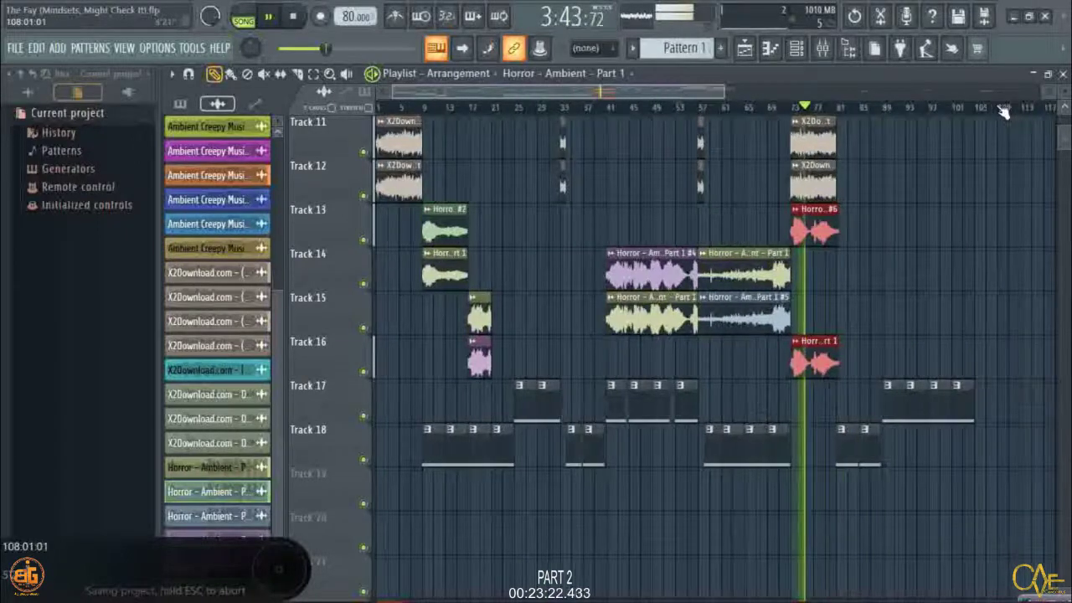
{"action": "scroll", "coordinate": [1001, 113], "scroll_direction": "down", "scroll_amount": 1}
{"action": "scroll", "coordinate": [996, 113], "scroll_direction": "down", "scroll_amount": 1}
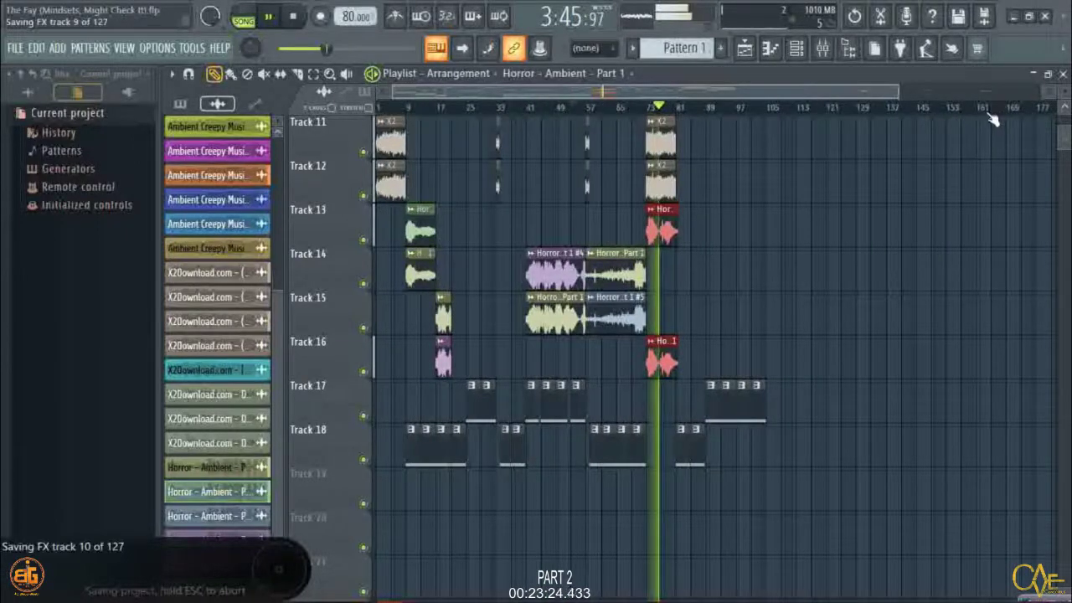
{"action": "scroll", "coordinate": [974, 180], "scroll_direction": "up", "scroll_amount": 4}
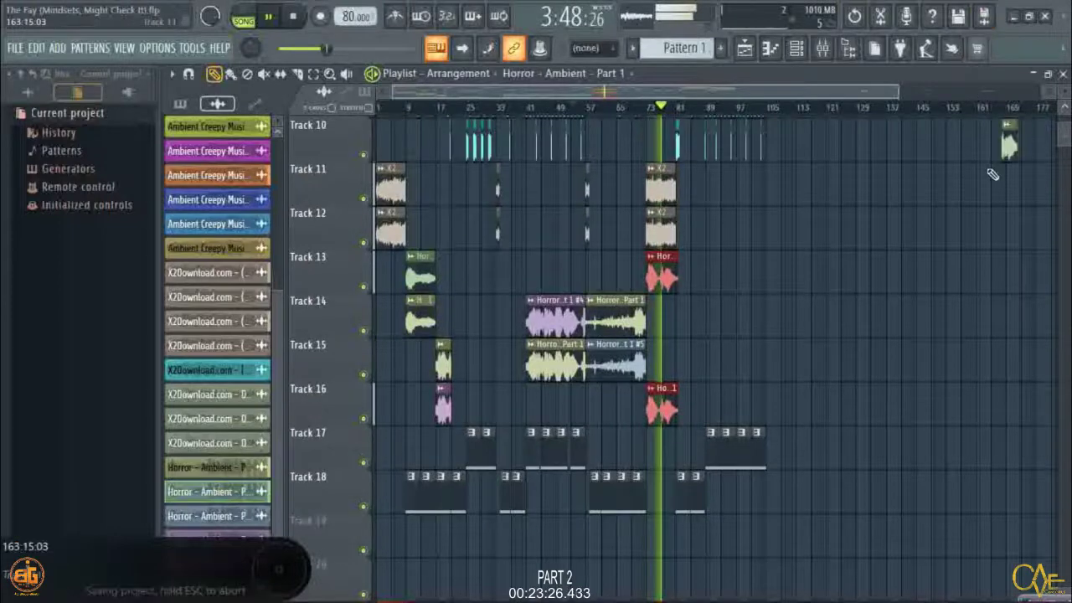
{"action": "scroll", "coordinate": [859, 115], "scroll_direction": "down", "scroll_amount": 1}
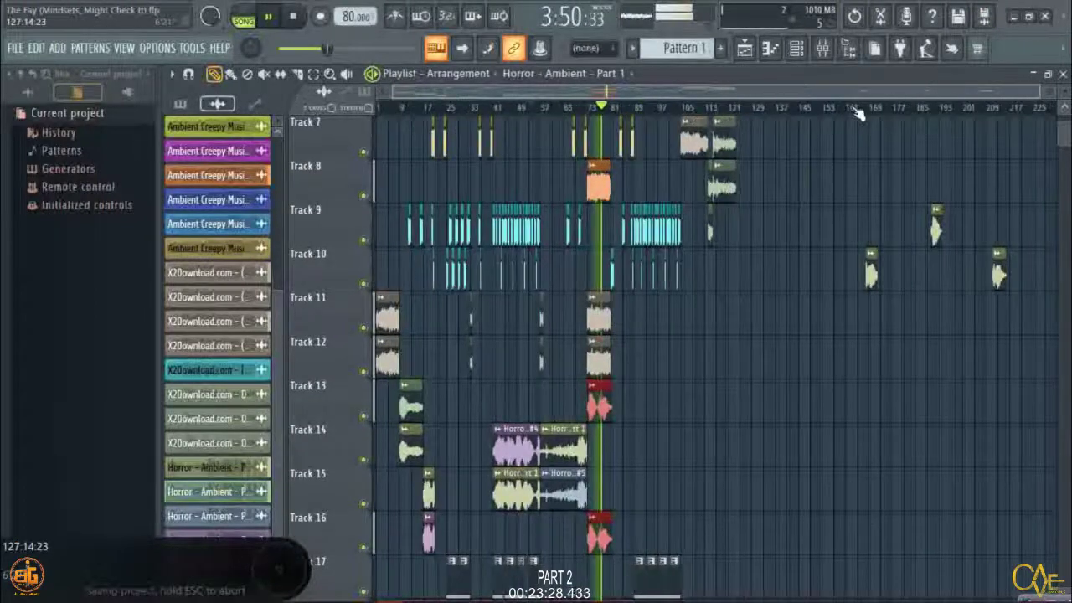
{"action": "scroll", "coordinate": [936, 214], "scroll_direction": "down", "scroll_amount": 2}
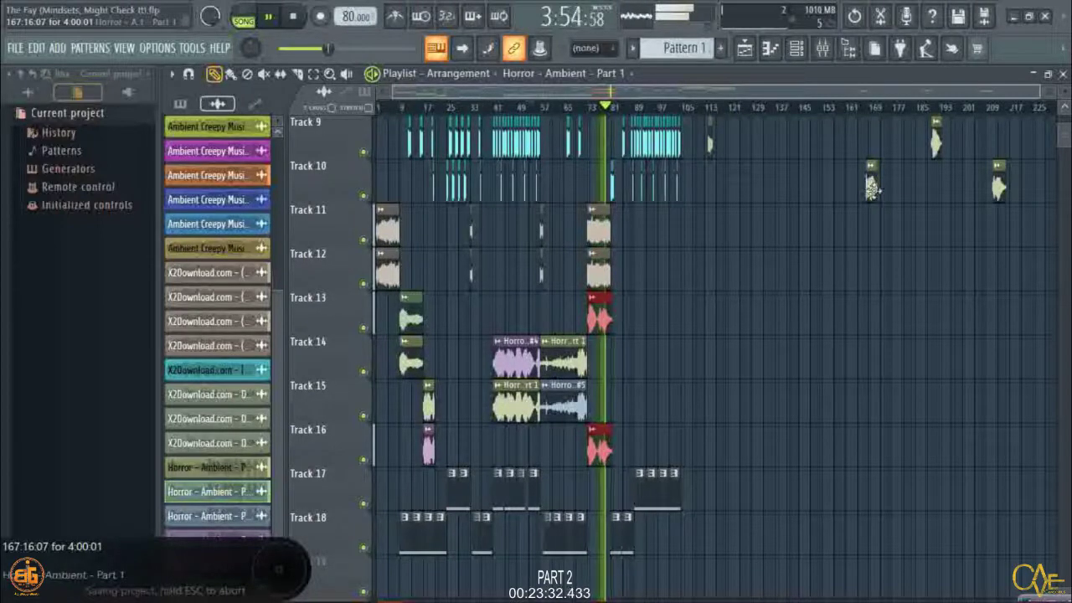
{"action": "left_click_drag", "start_coordinate": [871, 189], "coordinate": [462, 331]}
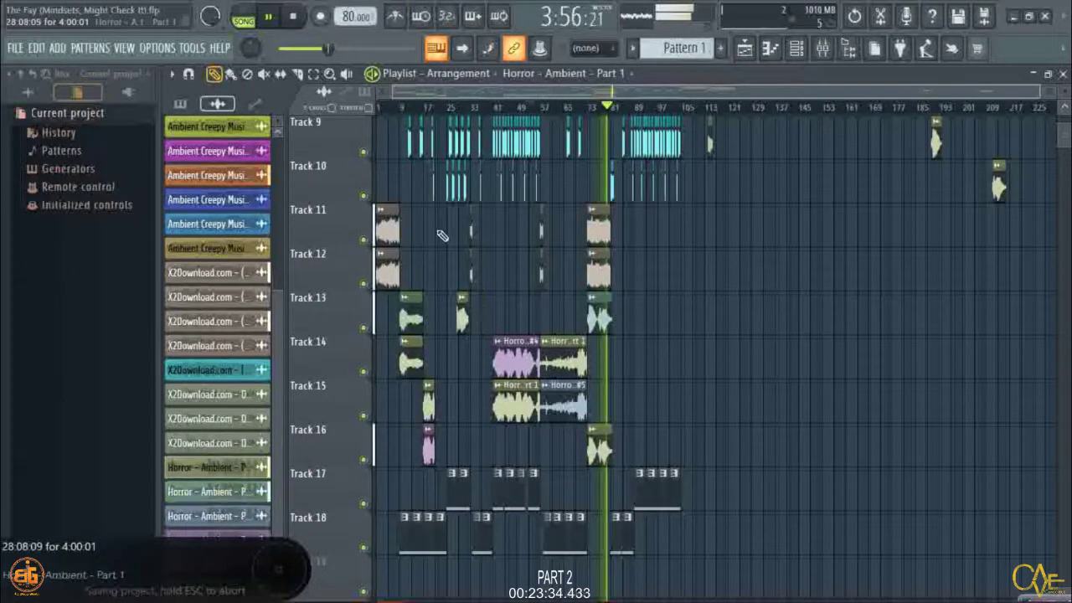
{"action": "scroll", "coordinate": [426, 110], "scroll_direction": "up", "scroll_amount": 3}
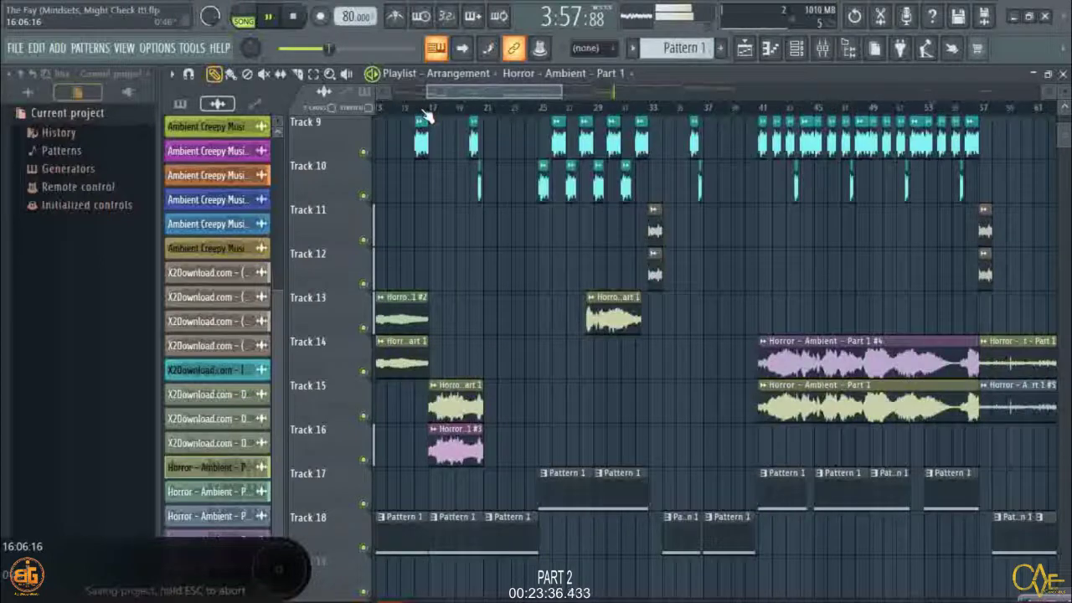
{"action": "scroll", "coordinate": [426, 109], "scroll_direction": "up", "scroll_amount": 1}
{"action": "scroll", "coordinate": [695, 266], "scroll_direction": "down", "scroll_amount": 1}
{"action": "left_click_drag", "start_coordinate": [693, 275], "coordinate": [572, 311]}
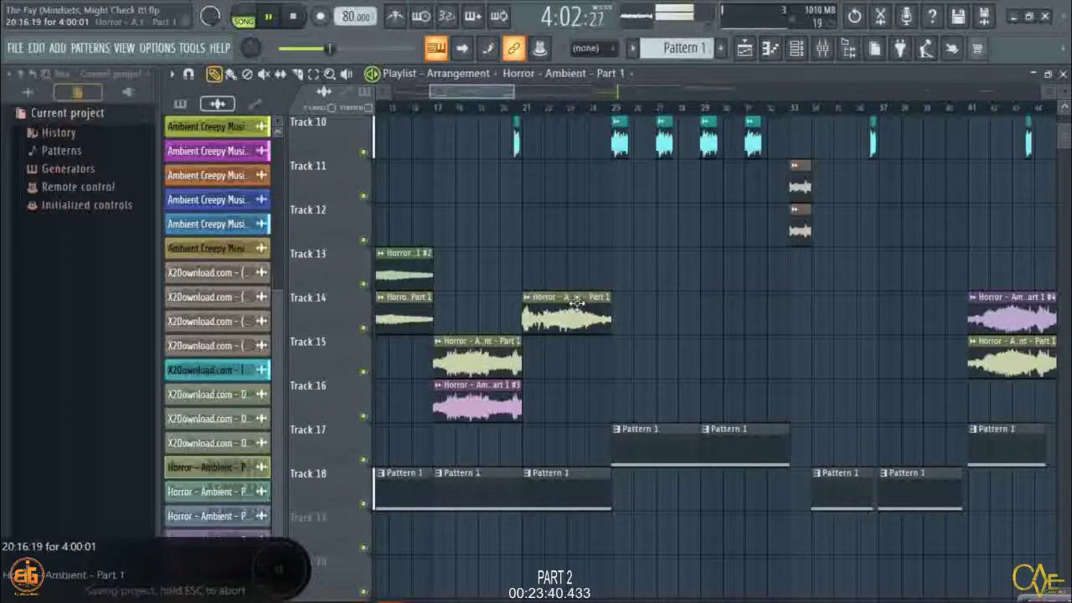
Move the far-off Horror - Ambient clips on Tracks 10 and 9 to about bar 26 on Track 14 and bar 30 on Track 15, respectively.
{"action": "scroll", "coordinate": [627, 111], "scroll_direction": "down", "scroll_amount": 4}
{"action": "scroll", "coordinate": [626, 112], "scroll_direction": "down", "scroll_amount": 6}
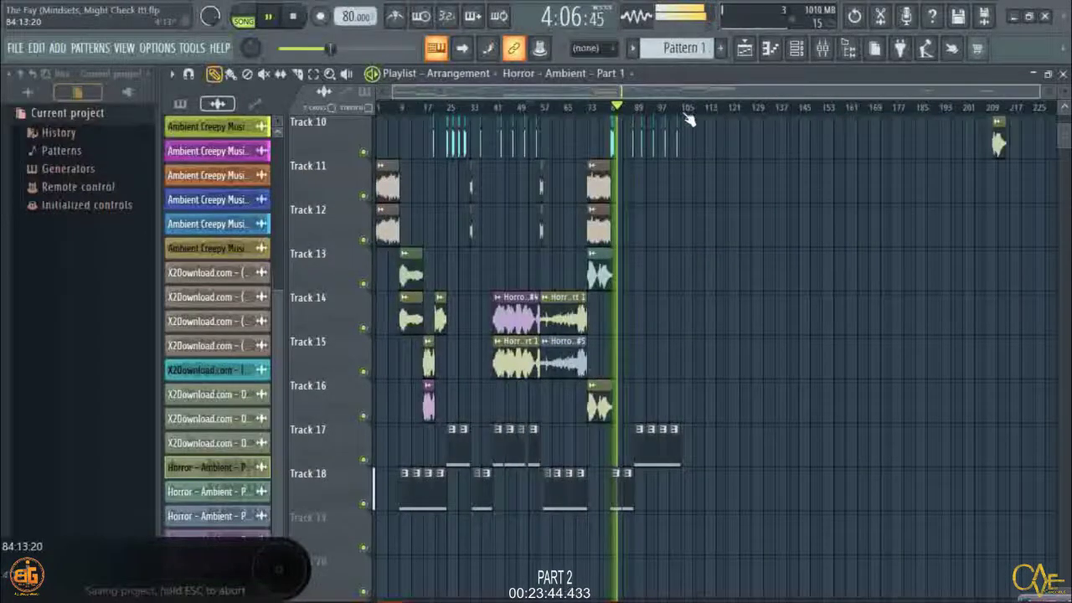
{"action": "scroll", "coordinate": [957, 137], "scroll_direction": "up", "scroll_amount": 3}
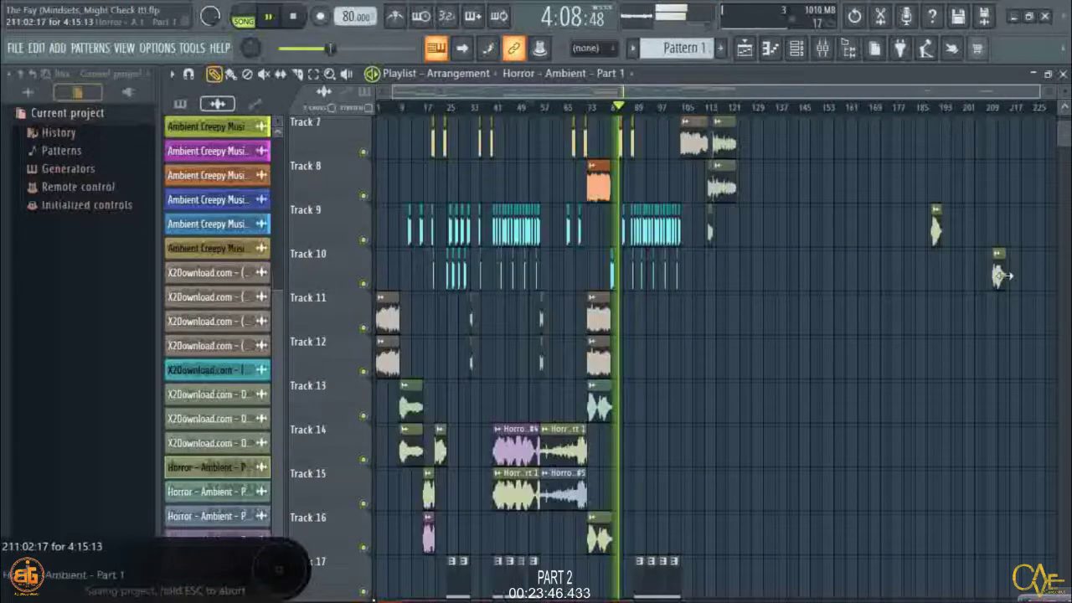
{"action": "left_click_drag", "start_coordinate": [997, 272], "coordinate": [456, 474]}
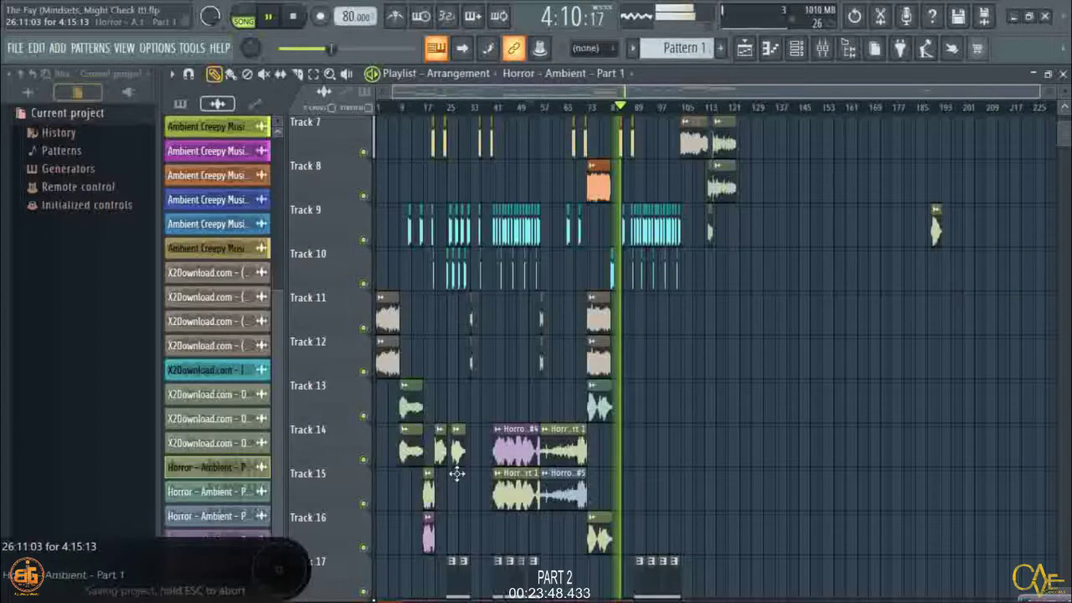
{"action": "left_click_drag", "start_coordinate": [936, 231], "coordinate": [468, 498]}
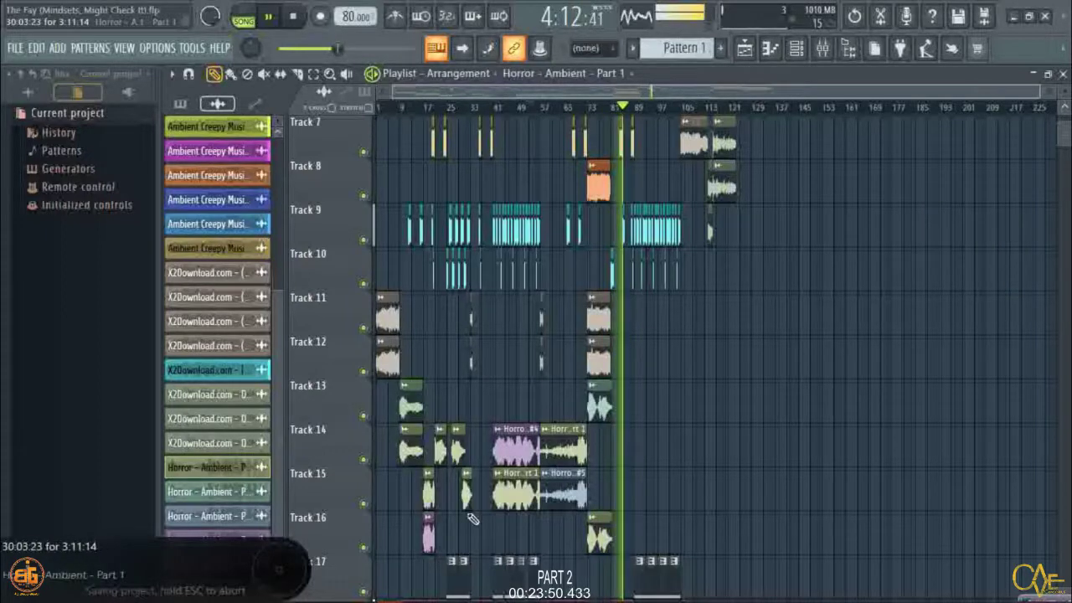
Save the project.
{"action": "scroll", "coordinate": [714, 109], "scroll_direction": "up", "scroll_amount": 2}
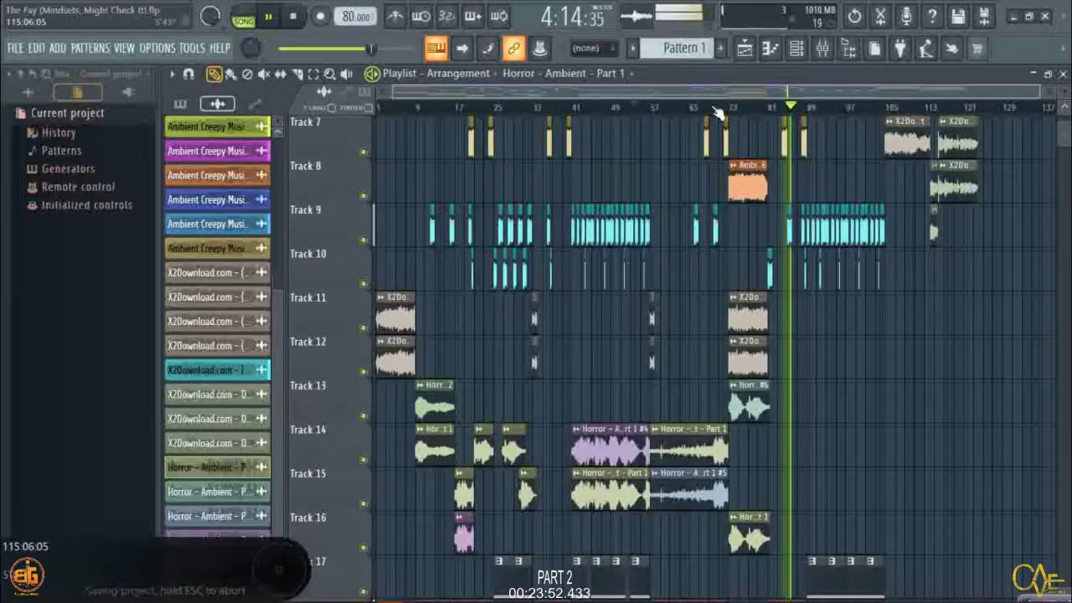
{"action": "scroll", "coordinate": [485, 100], "scroll_direction": "up", "scroll_amount": 2}
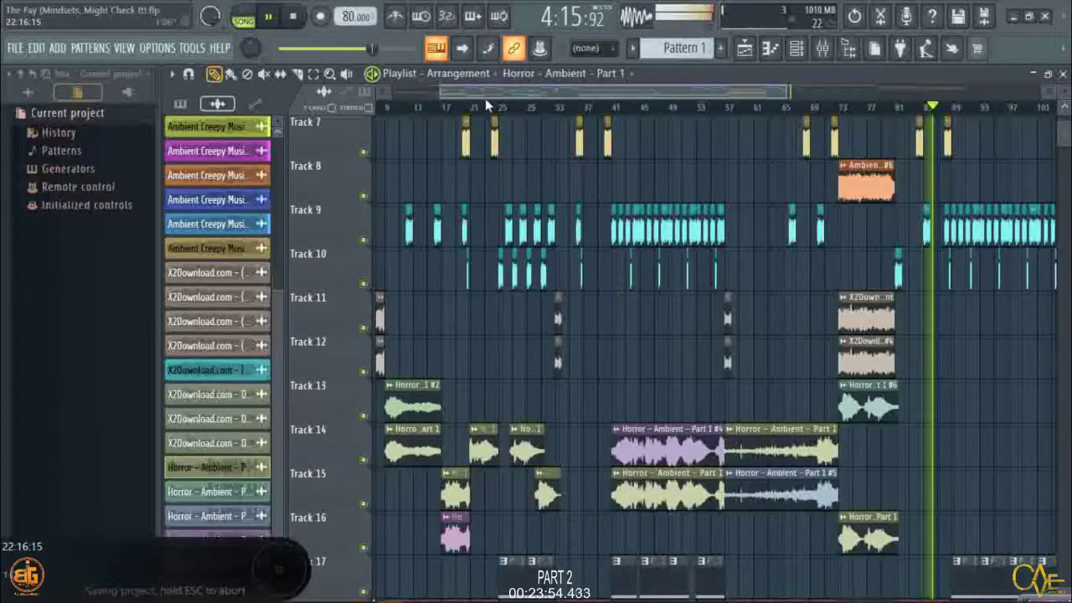
{"action": "scroll", "coordinate": [485, 100], "scroll_direction": "up", "scroll_amount": 1}
{"action": "scroll", "coordinate": [512, 214], "scroll_direction": "down", "scroll_amount": 1}
{"action": "scroll", "coordinate": [512, 214], "scroll_direction": "down", "scroll_amount": 1}
{"action": "key", "text": "ctrl+s"}
Place the two newly moved Horror - Ambient clips end to end on Track 14, starting at bars 25 and 30.
{"action": "scroll", "coordinate": [490, 113], "scroll_direction": "up", "scroll_amount": 5}
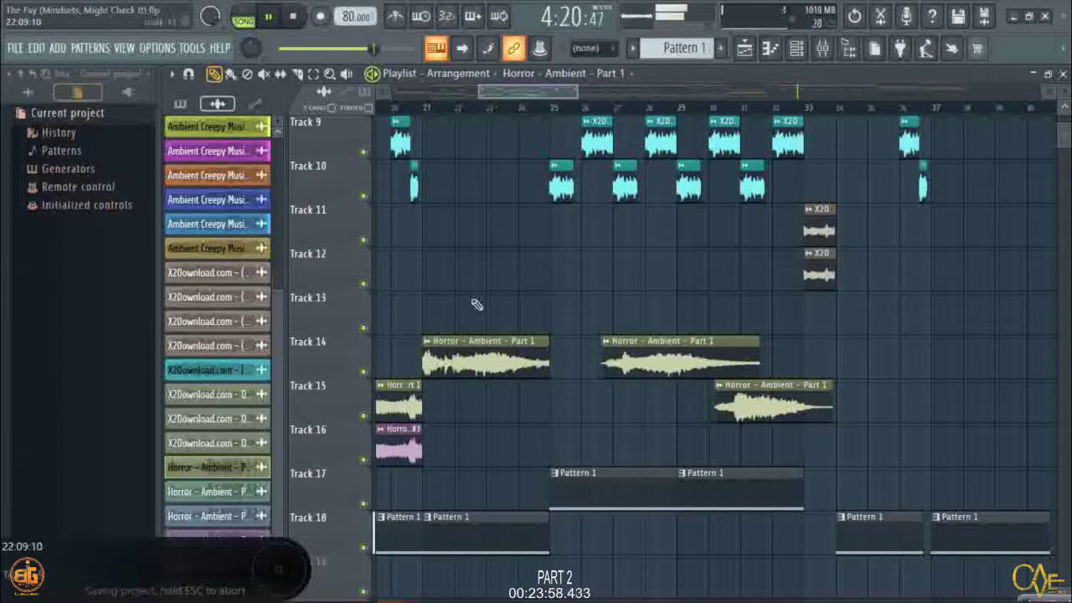
{"action": "left_click_drag", "start_coordinate": [694, 360], "coordinate": [649, 350]}
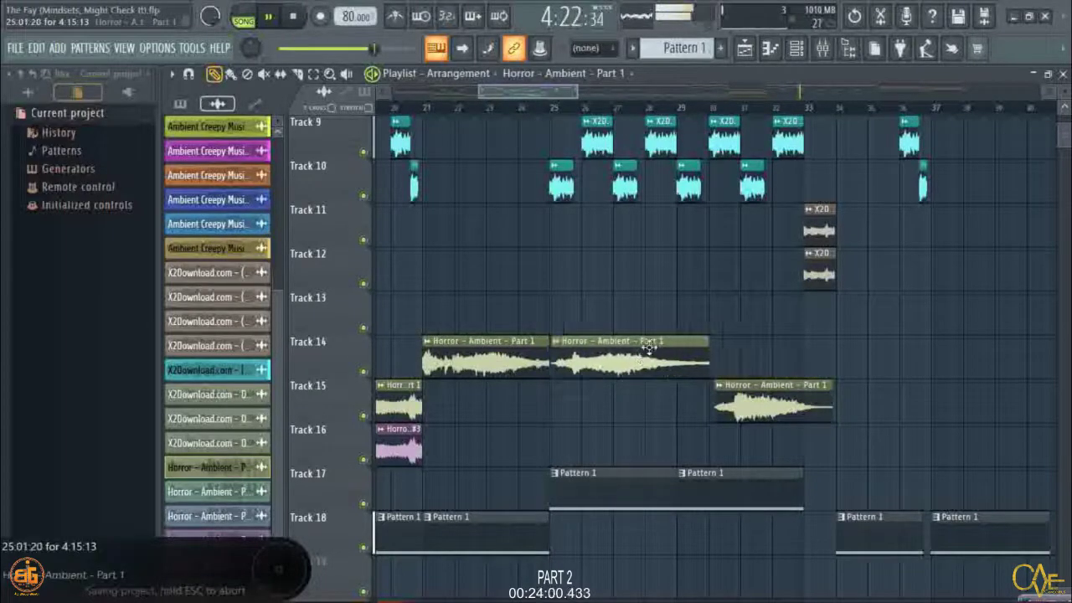
{"action": "left_click_drag", "start_coordinate": [768, 373], "coordinate": [768, 360]}
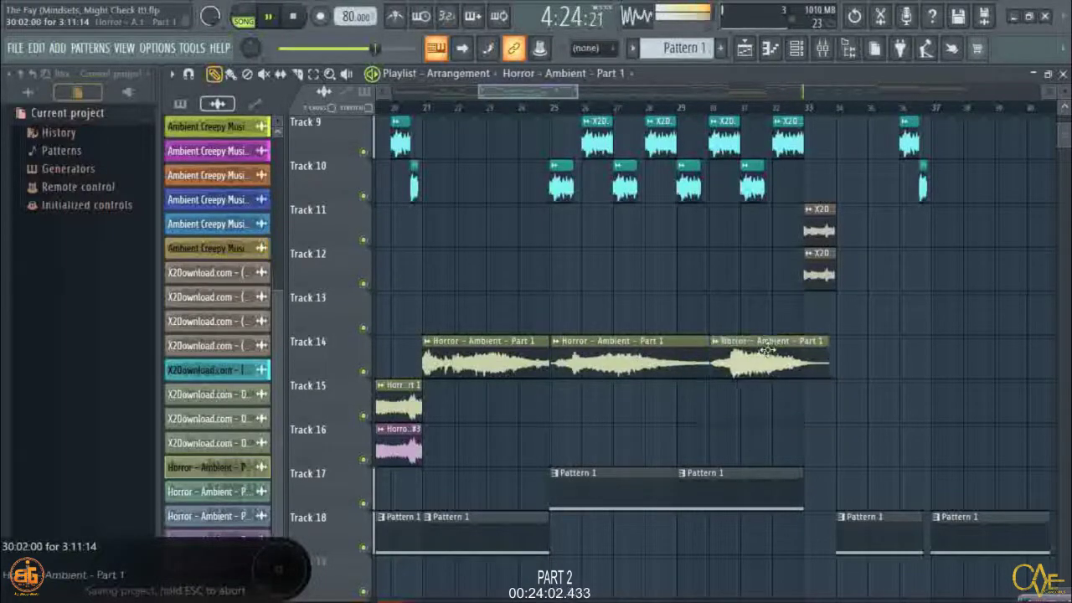
Shift the three short Horror - Ambient clips on Track 14 so they start at bars 25, 29 and 37.
{"action": "scroll", "coordinate": [752, 112], "scroll_direction": "down", "scroll_amount": 2}
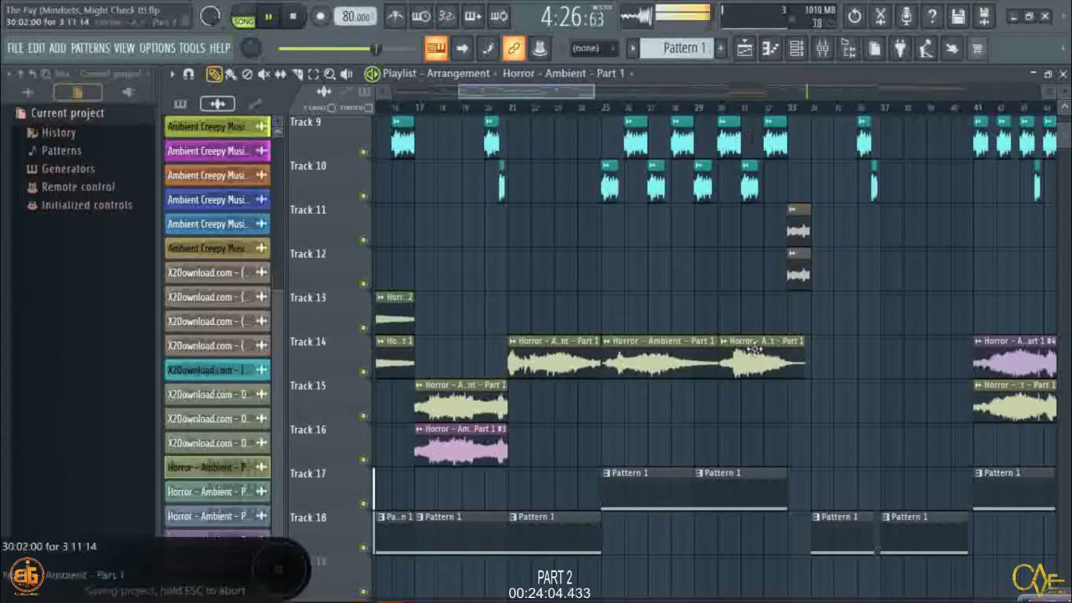
{"action": "left_click_drag", "start_coordinate": [754, 356], "coordinate": [823, 354]}
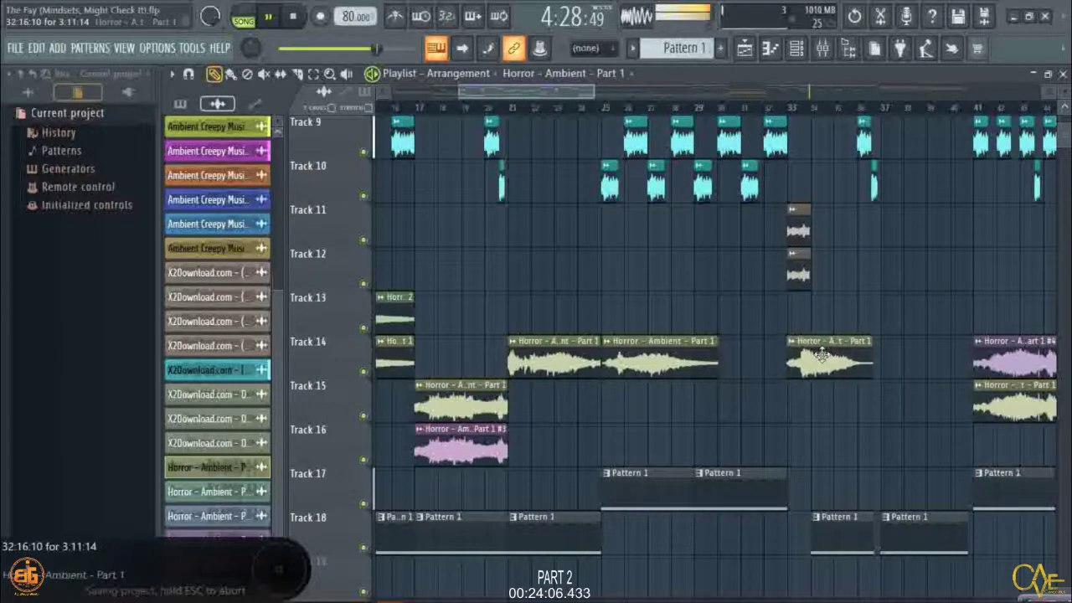
{"action": "left_click_drag", "start_coordinate": [660, 356], "coordinate": [750, 352]}
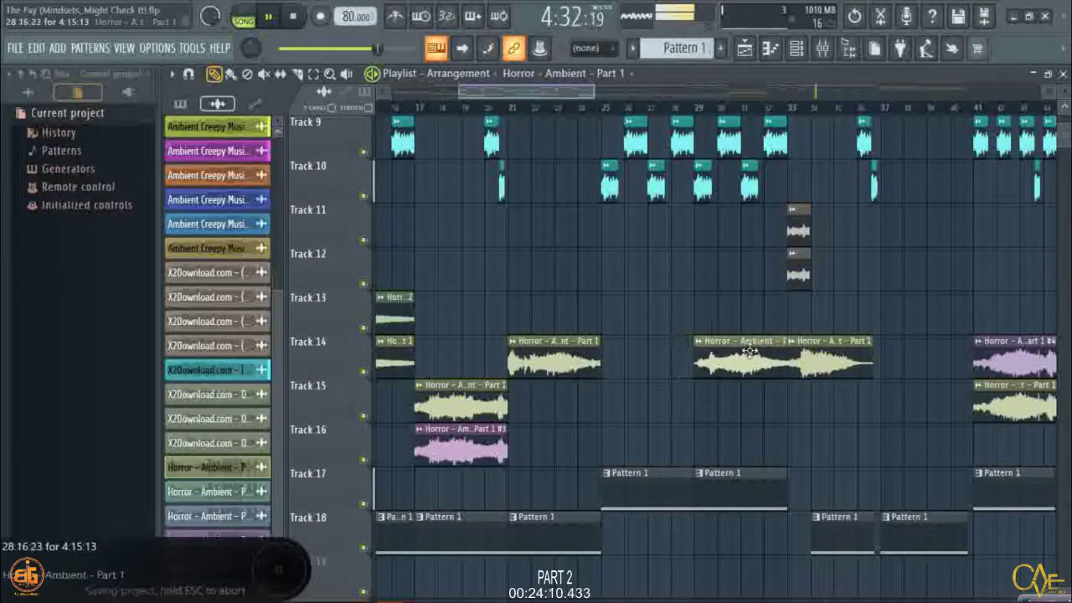
{"action": "left_click_drag", "start_coordinate": [829, 352], "coordinate": [921, 351]}
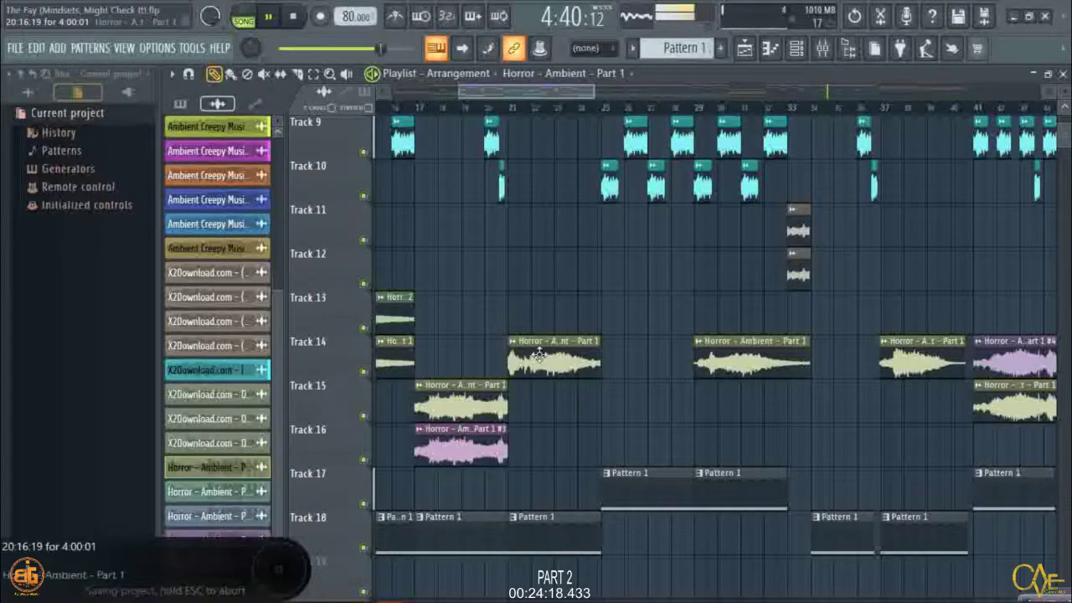
{"action": "left_click_drag", "start_coordinate": [539, 355], "coordinate": [632, 345]}
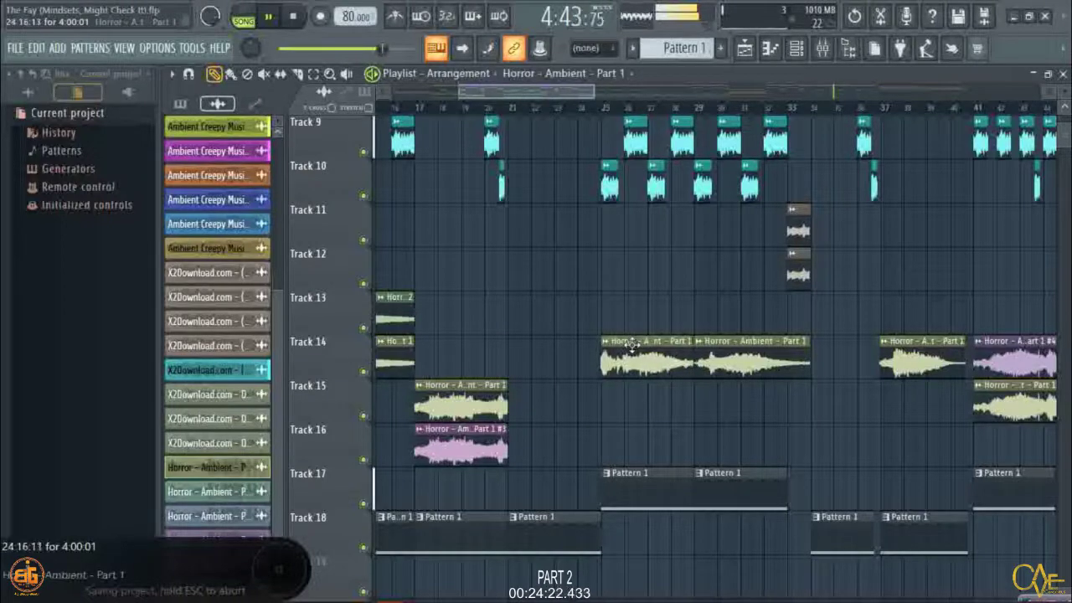
On Track 14, move the last short Horror - Ambient clip to about bar 34 and align the first one exactly with bar 25.
{"action": "left_click_drag", "start_coordinate": [915, 347], "coordinate": [844, 346]}
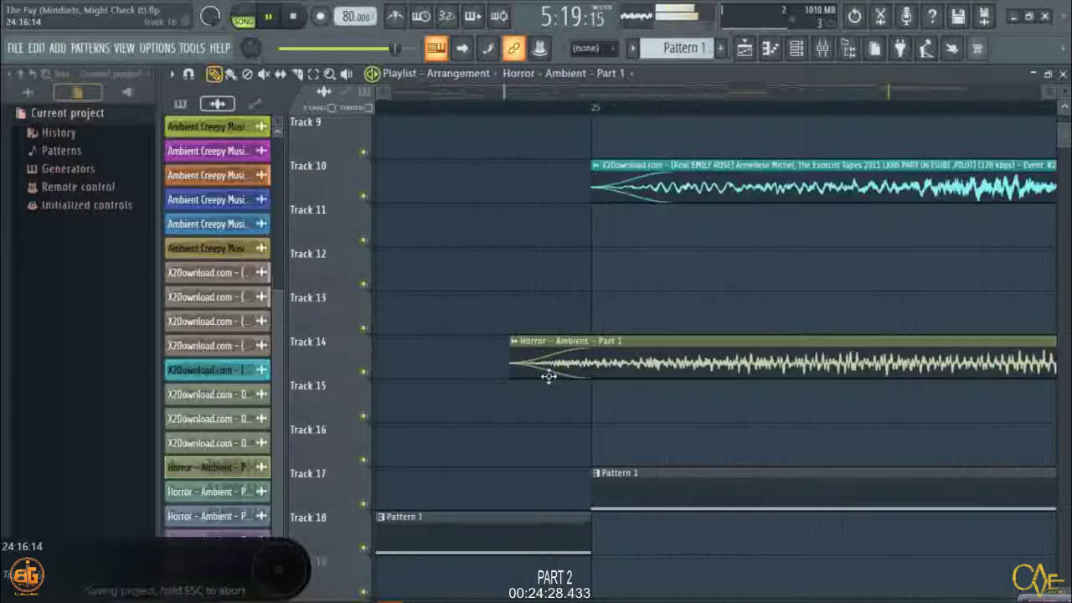
{"action": "left_click_drag", "start_coordinate": [553, 354], "coordinate": [634, 369]}
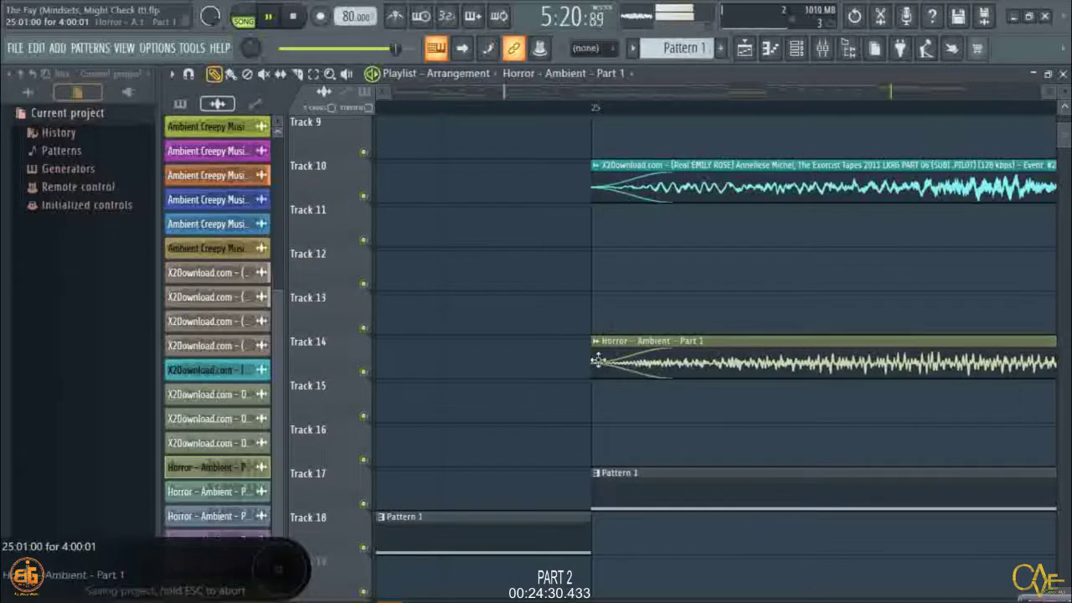
Duplicate the bar 25 Horror - Ambient clip onto Track 13 and make the copy unique.
{"action": "left_click", "coordinate": [598, 314]}
{"action": "left_click_drag", "start_coordinate": [616, 313], "coordinate": [611, 313]}
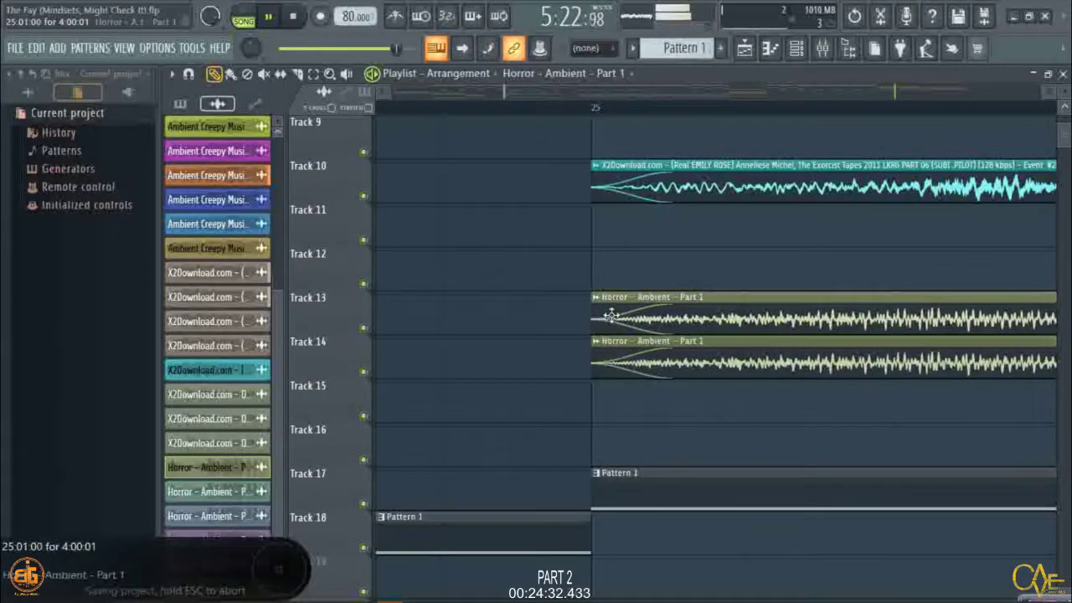
{"action": "left_click", "coordinate": [597, 298]}
{"action": "left_click", "coordinate": [623, 415]}
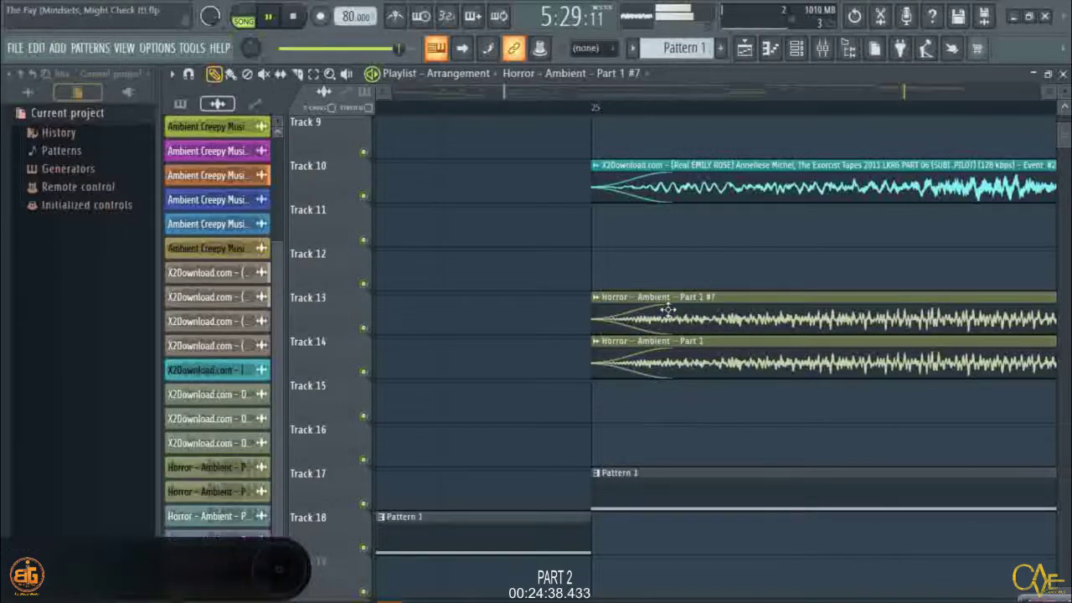
Recolor the unique Horror - Ambient clip on Track 13 muted green and pan its channel 25% right.
{"action": "left_click", "coordinate": [596, 297]}
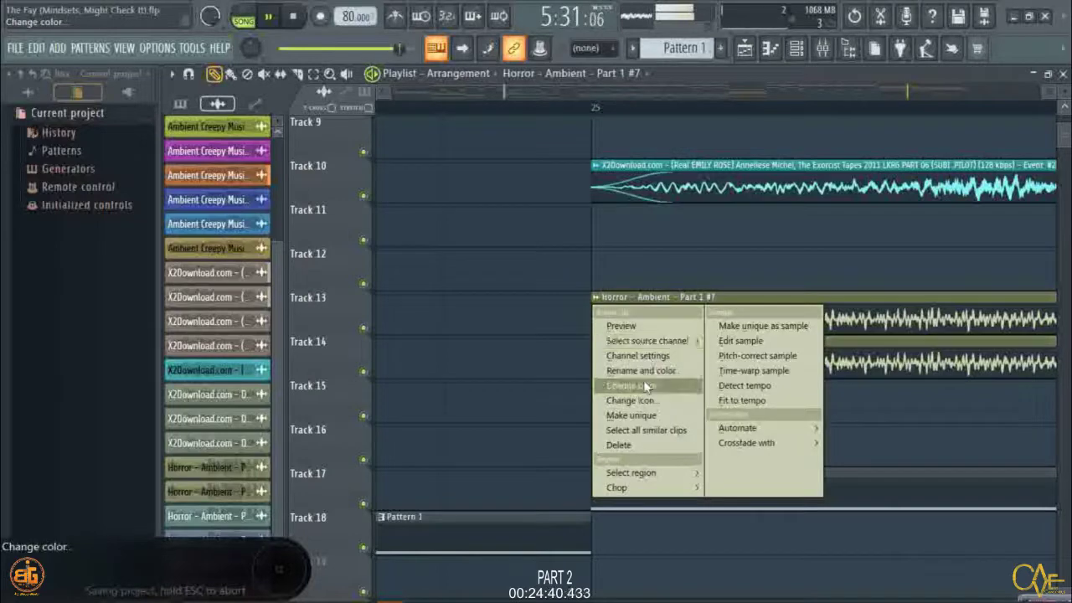
{"action": "left_click", "coordinate": [633, 386]}
{"action": "left_click", "coordinate": [734, 337]}
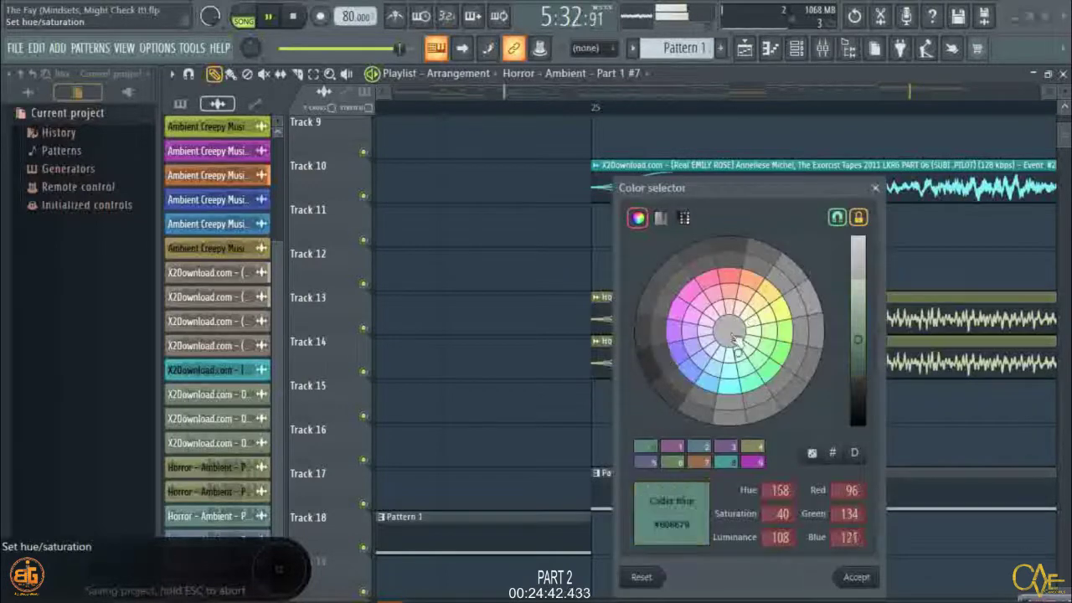
{"action": "left_click", "coordinate": [849, 578]}
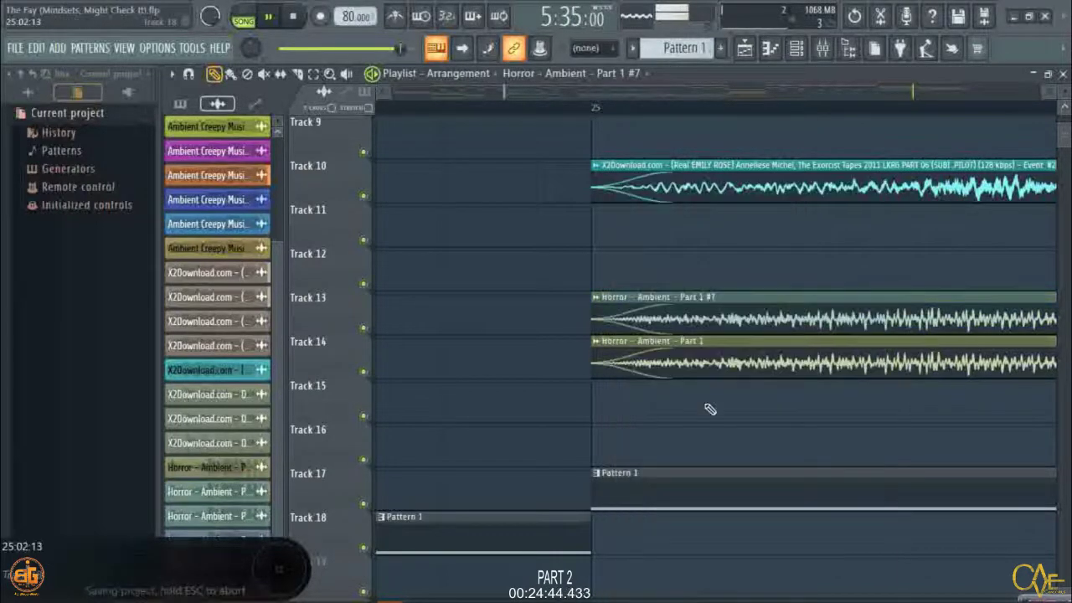
{"action": "double_click", "coordinate": [636, 319]}
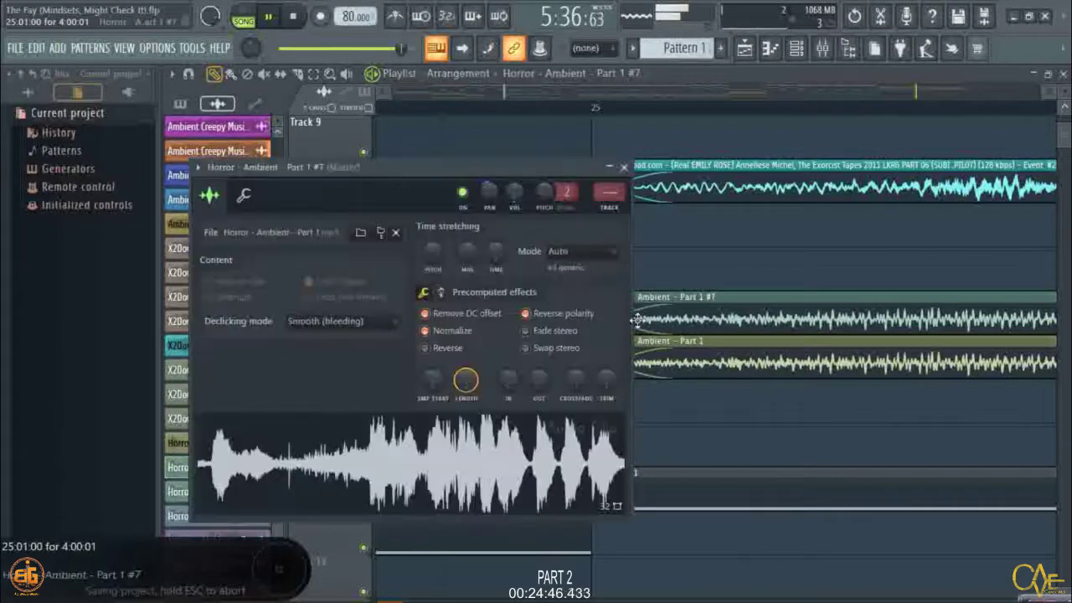
{"action": "left_click_drag", "start_coordinate": [488, 196], "coordinate": [489, 178]}
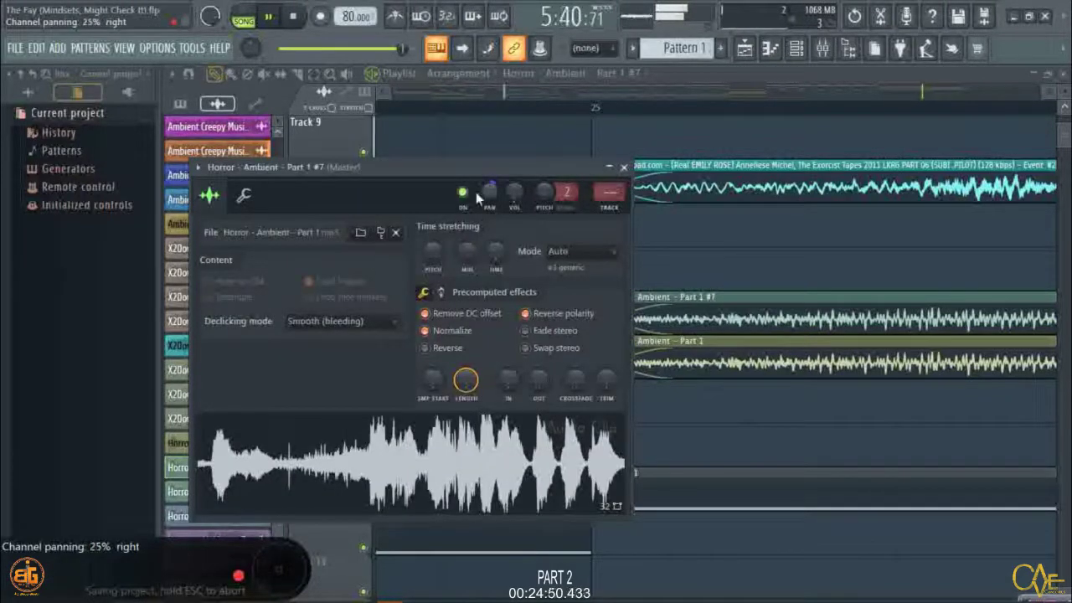
{"action": "left_click", "coordinate": [382, 88]}
Trim the paired Horror - Ambient clips on Tracks 13 and 14 so they end exactly at bar 29.
{"action": "scroll", "coordinate": [437, 104], "scroll_direction": "down", "scroll_amount": 2}
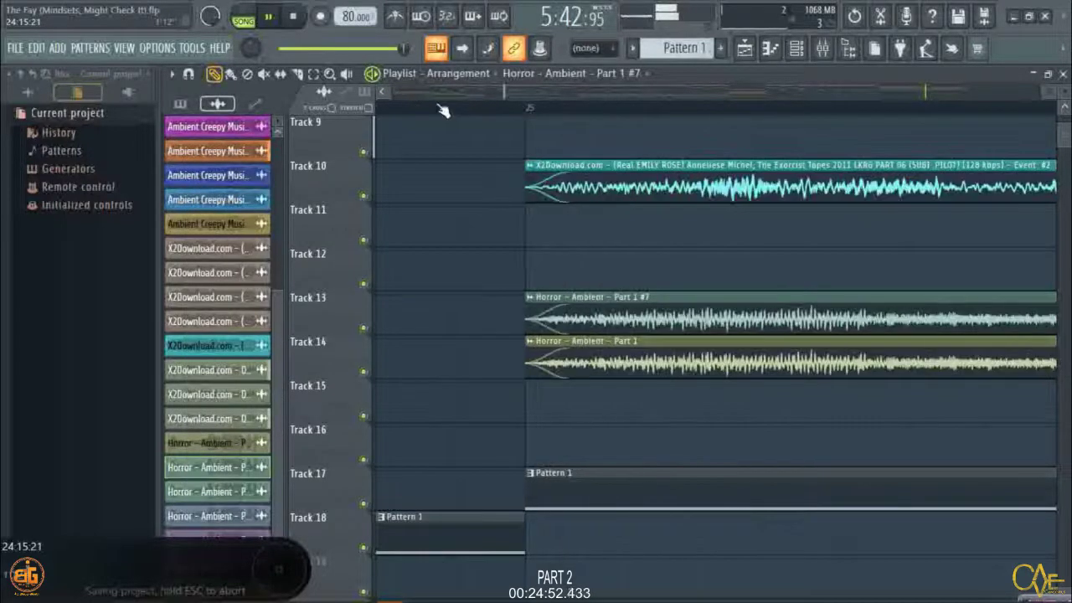
{"action": "scroll", "coordinate": [443, 110], "scroll_direction": "down", "scroll_amount": 4}
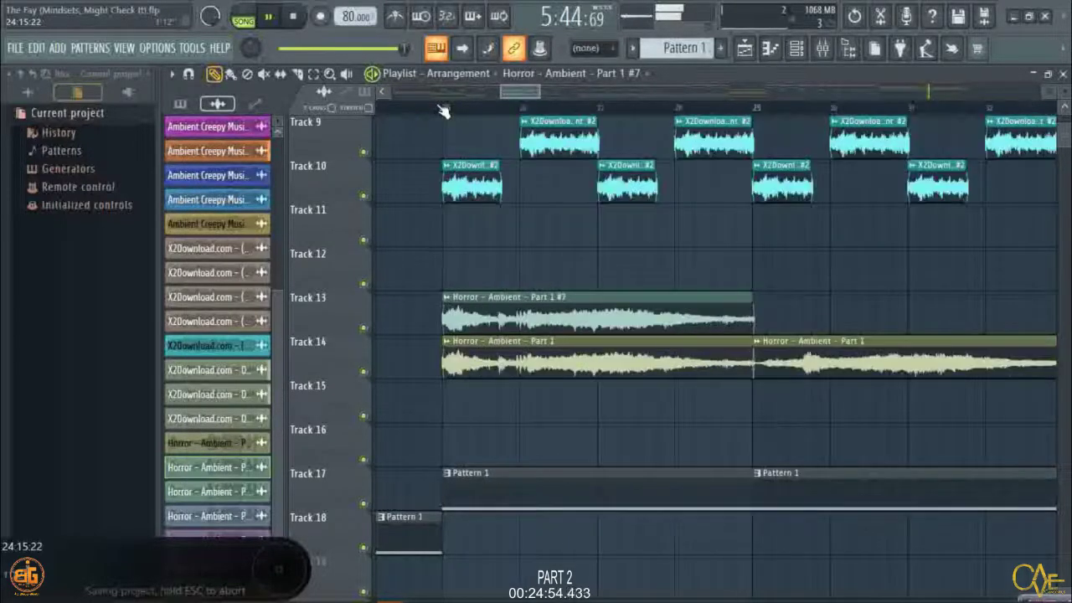
{"action": "scroll", "coordinate": [443, 109], "scroll_direction": "down", "scroll_amount": 1}
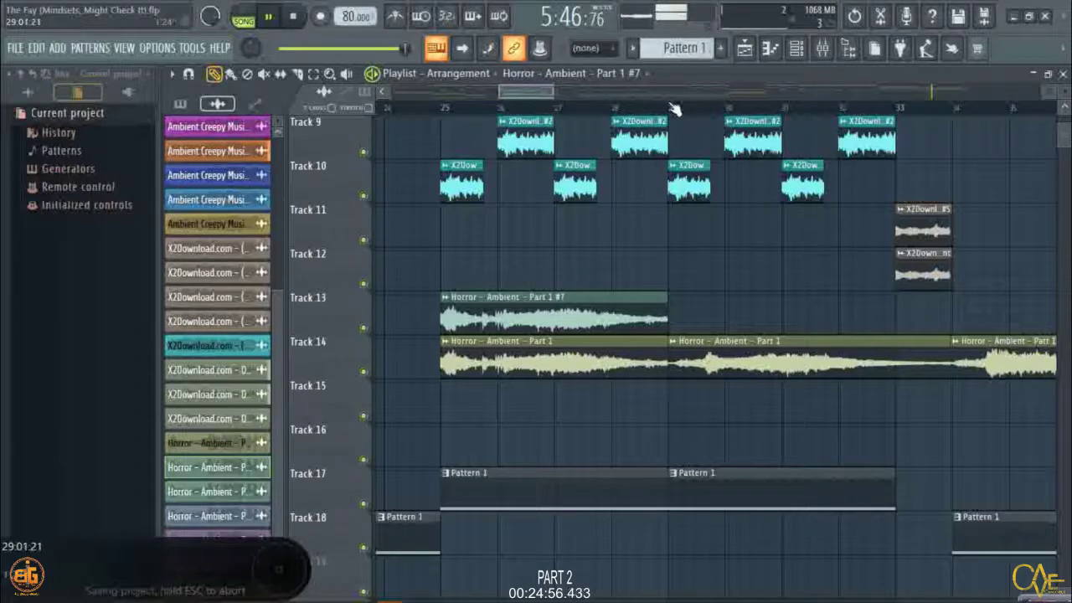
{"action": "scroll", "coordinate": [670, 107], "scroll_direction": "up", "scroll_amount": 3}
{"action": "scroll", "coordinate": [670, 107], "scroll_direction": "up", "scroll_amount": 2}
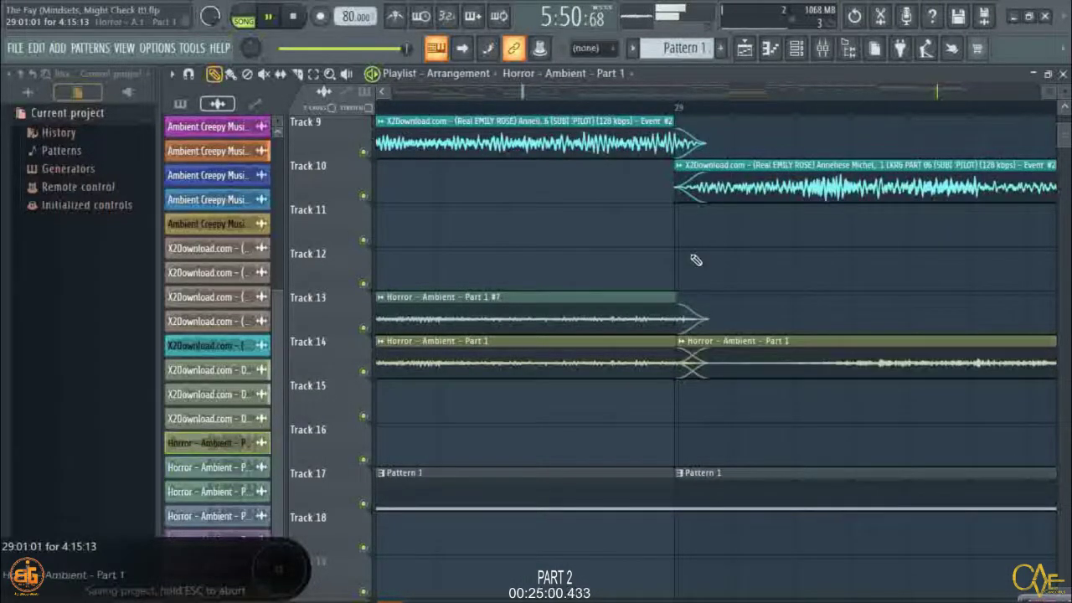
{"action": "scroll", "coordinate": [681, 111], "scroll_direction": "up", "scroll_amount": 2}
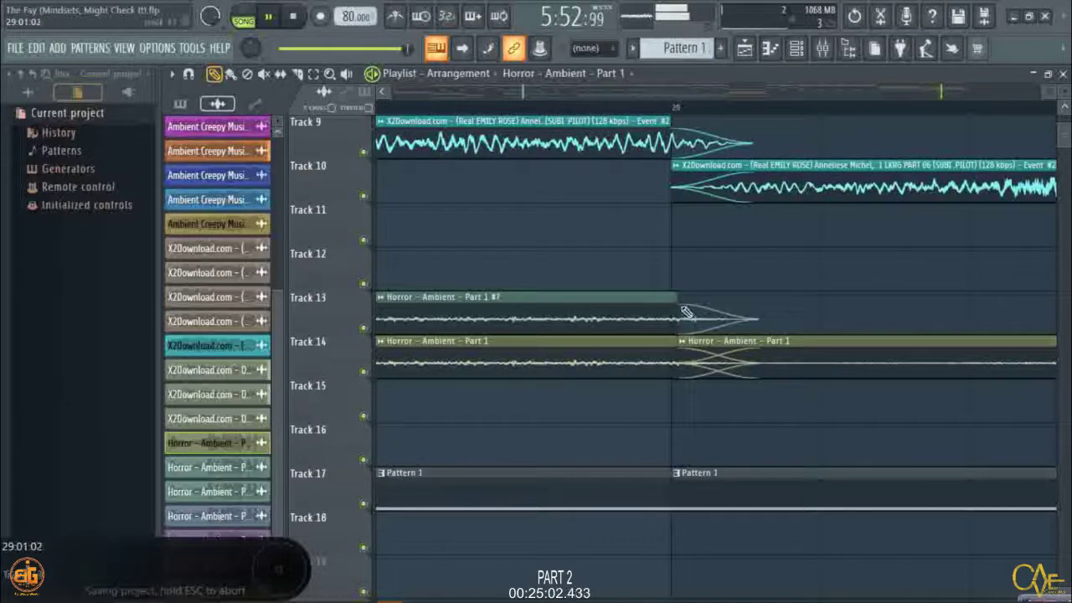
{"action": "left_click_drag", "start_coordinate": [677, 307], "coordinate": [712, 363]}
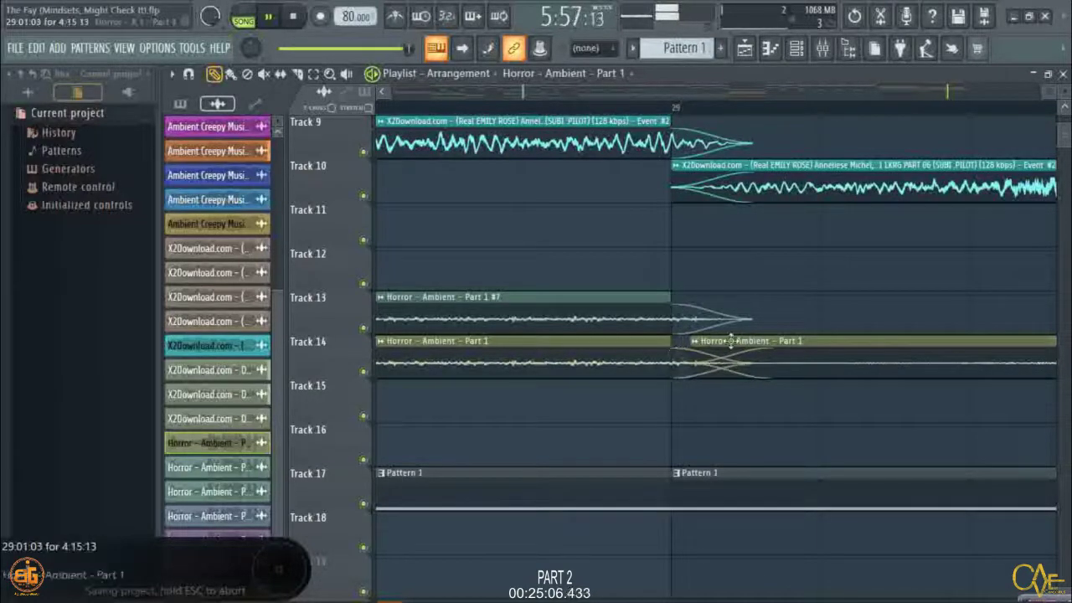
Place the next Horror - Ambient clip at bar 29 on Tracks 12 and 15 and make the Track 15 copy unique.
{"action": "left_click_drag", "start_coordinate": [731, 341], "coordinate": [698, 402]}
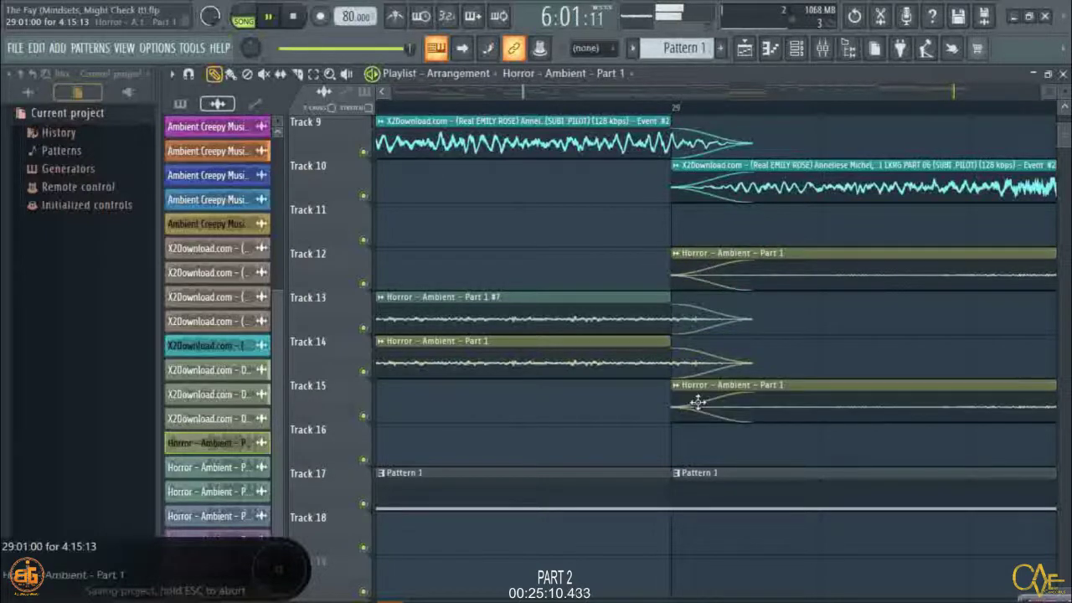
{"action": "left_click", "coordinate": [673, 387]}
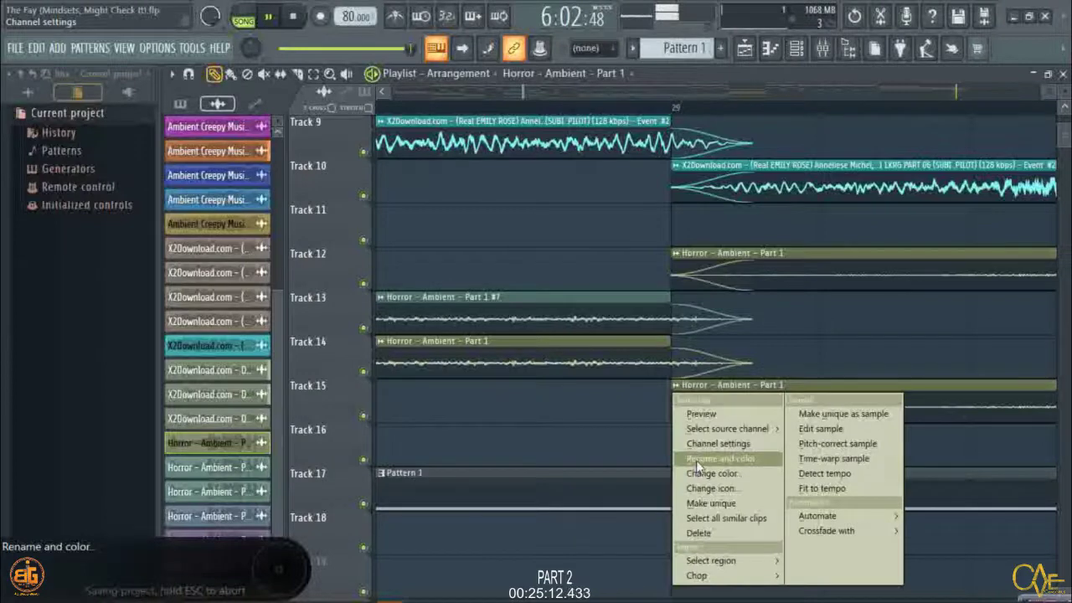
{"action": "left_click", "coordinate": [704, 503]}
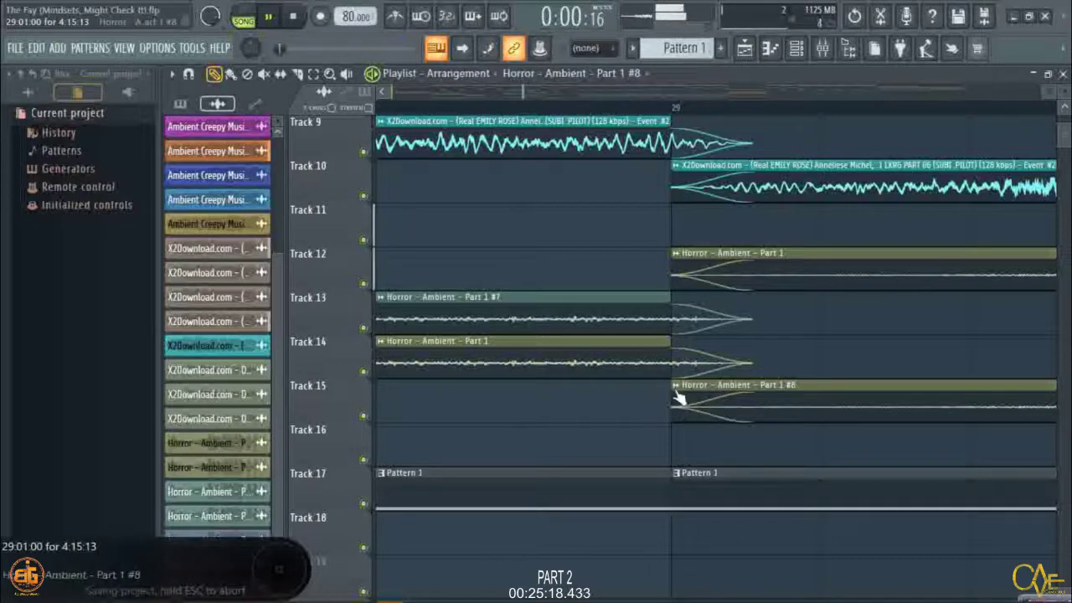
Recolor the unique Horror - Ambient clip on Track 15 purple and pan its channel toward the right.
{"action": "right_click", "coordinate": [692, 419]}
{"action": "left_click", "coordinate": [702, 474]}
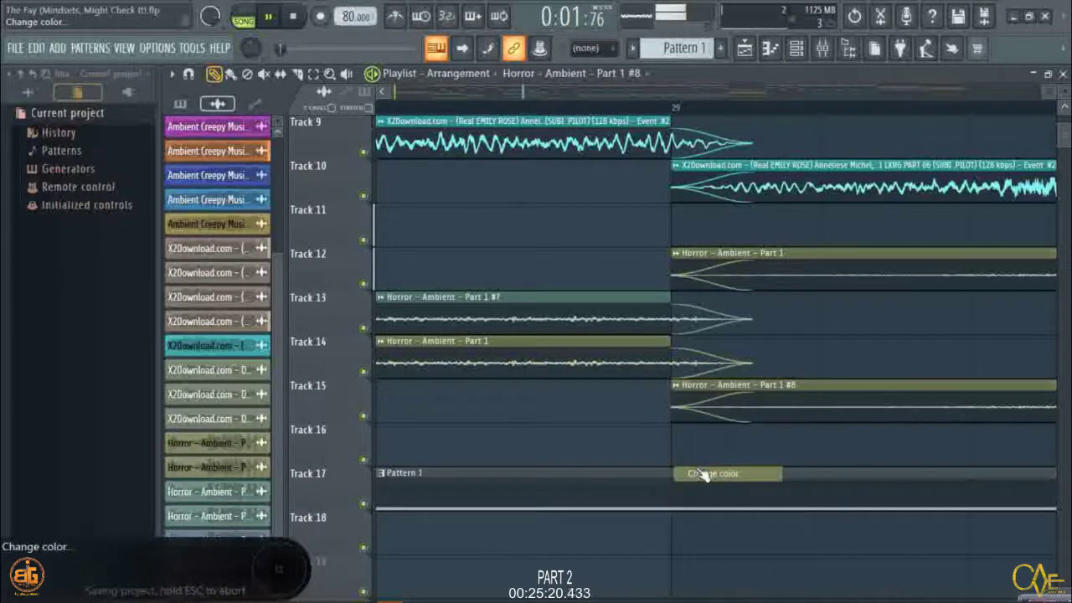
{"action": "left_click", "coordinate": [905, 586]}
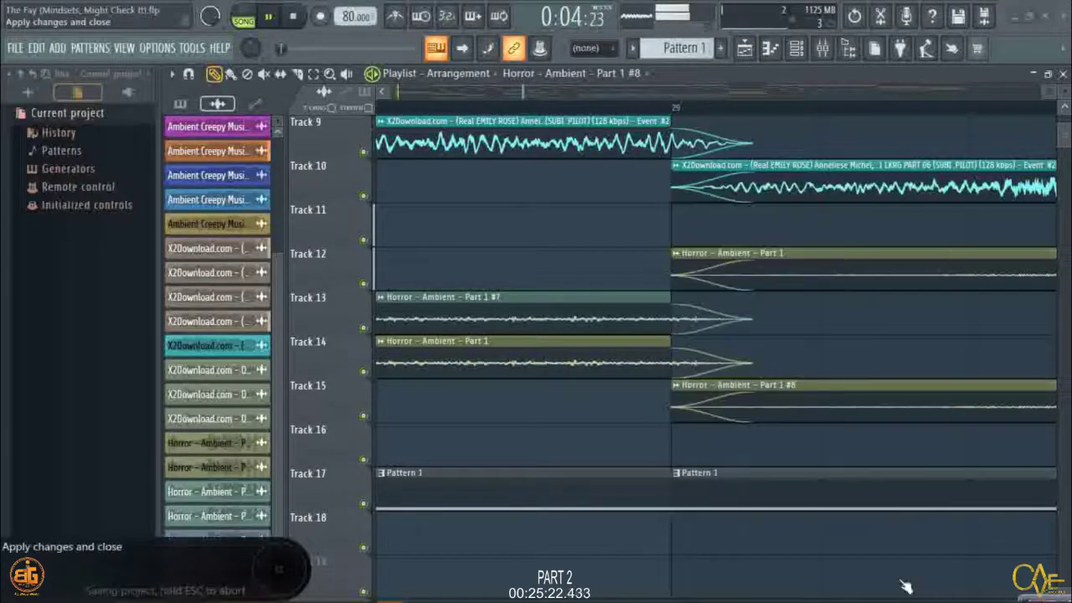
{"action": "left_click", "coordinate": [707, 399]}
{"action": "double_click", "coordinate": [706, 399]}
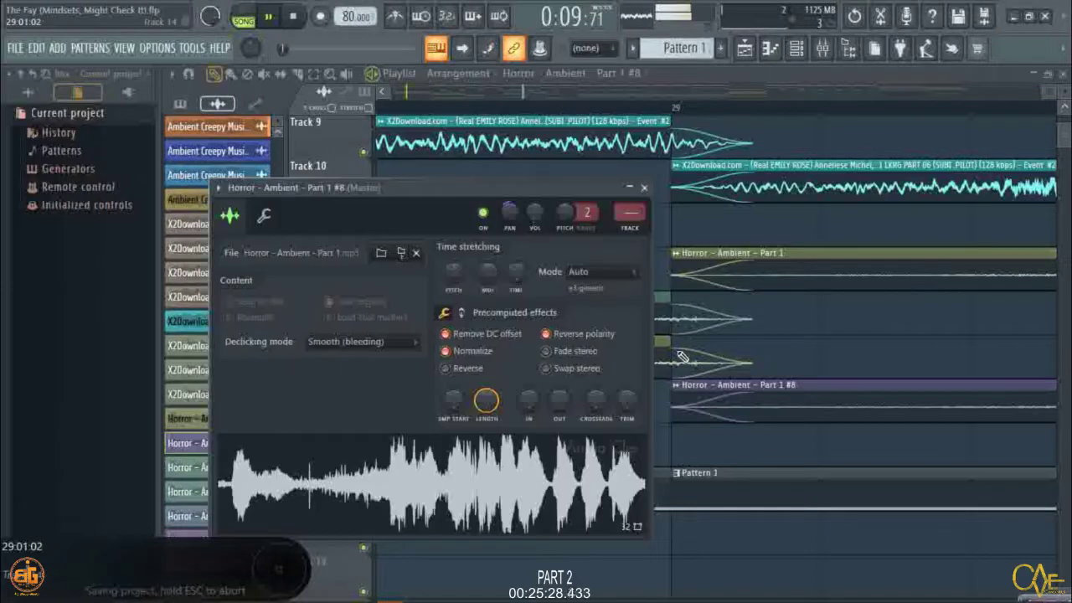
{"action": "left_click_drag", "start_coordinate": [510, 213], "coordinate": [509, 190]}
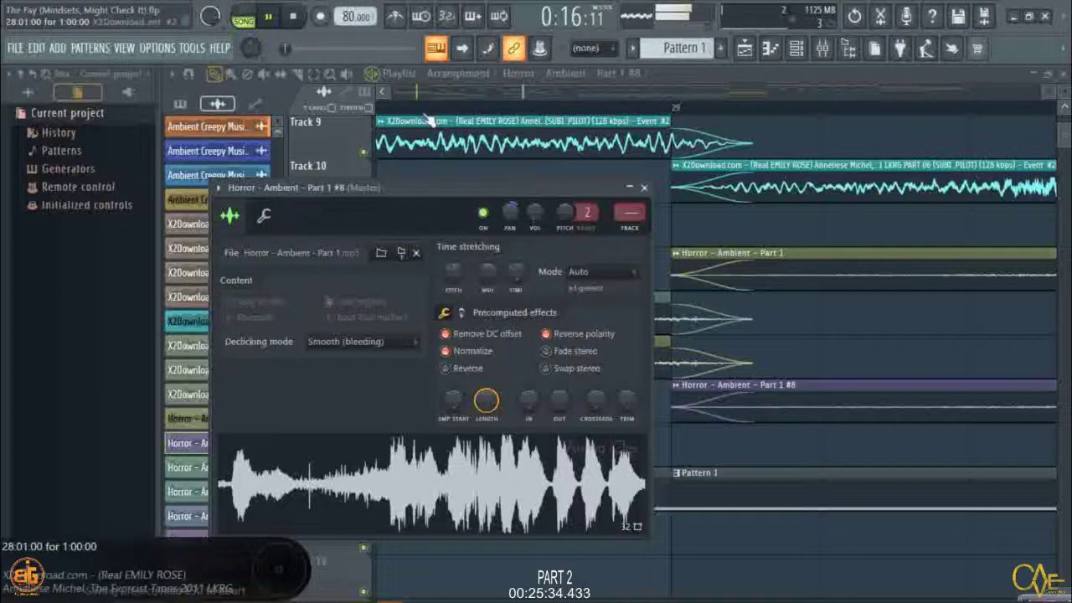
{"action": "left_click", "coordinate": [385, 88]}
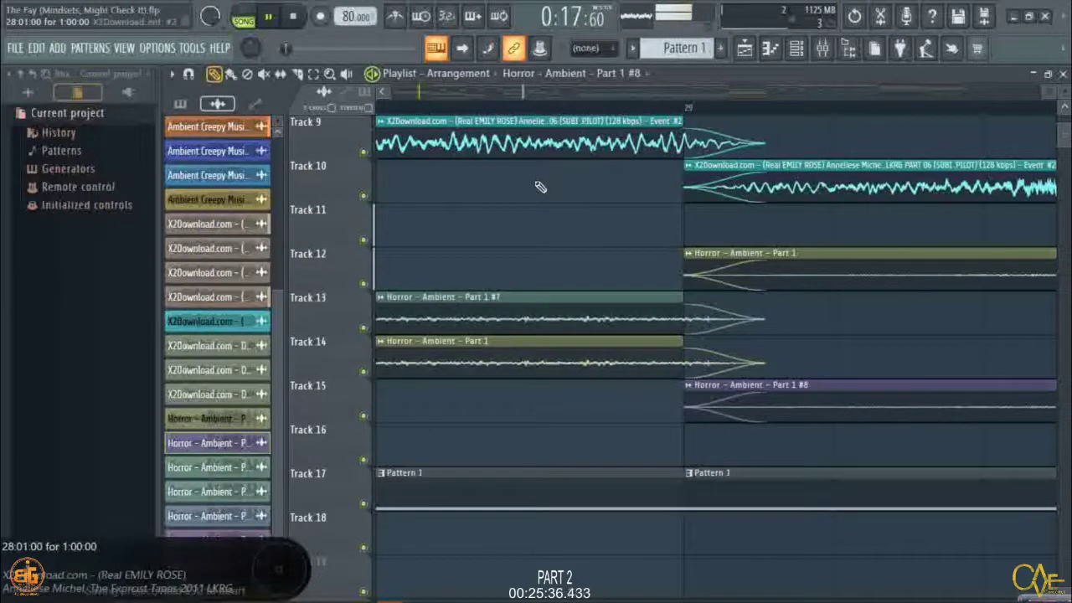
Save the project.
{"action": "scroll", "coordinate": [536, 107], "scroll_direction": "down", "scroll_amount": 2}
{"action": "scroll", "coordinate": [540, 111], "scroll_direction": "down", "scroll_amount": 3}
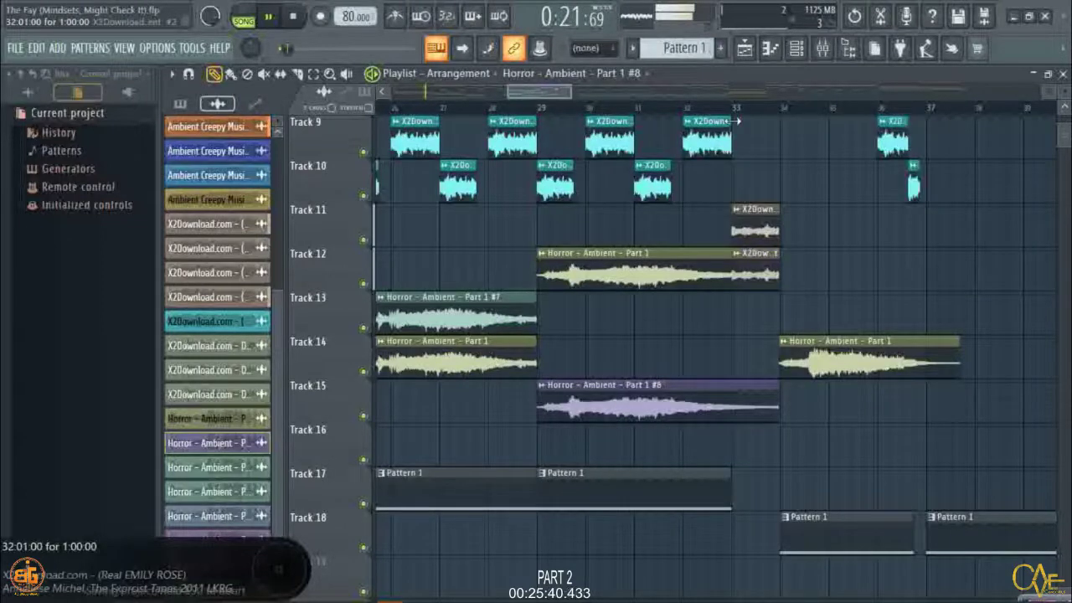
{"action": "key", "text": "ctrl+s"}
Move the Horror - Ambient clip from Track 12 to Track 13, starting exactly at bar 29.
{"action": "left_click_drag", "start_coordinate": [563, 274], "coordinate": [562, 311]}
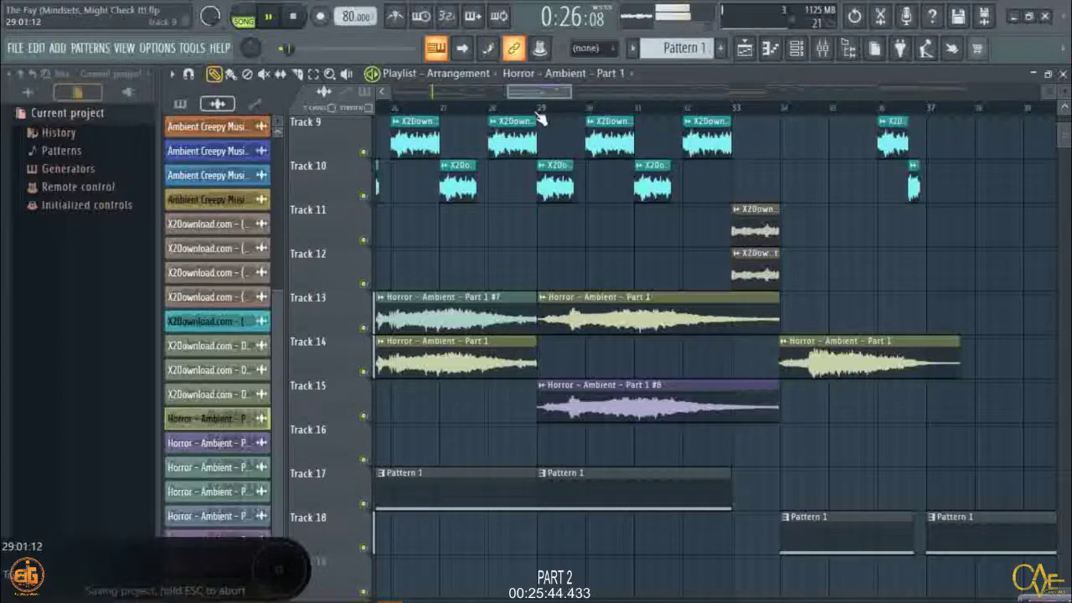
{"action": "scroll", "coordinate": [548, 119], "scroll_direction": "up", "scroll_amount": 3}
{"action": "scroll", "coordinate": [551, 116], "scroll_direction": "up", "scroll_amount": 2}
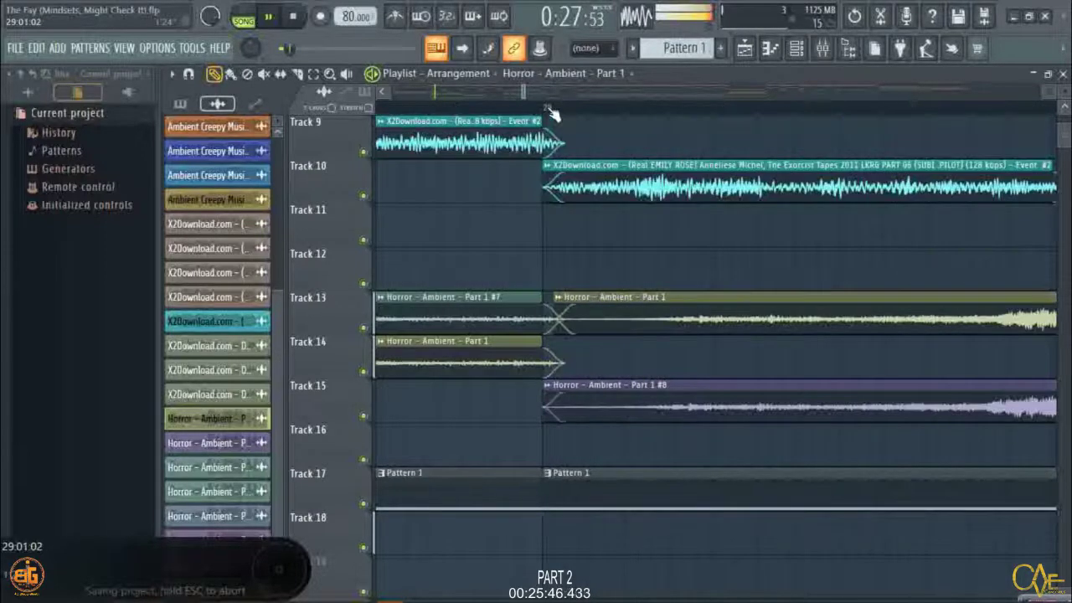
{"action": "scroll", "coordinate": [553, 115], "scroll_direction": "up", "scroll_amount": 3}
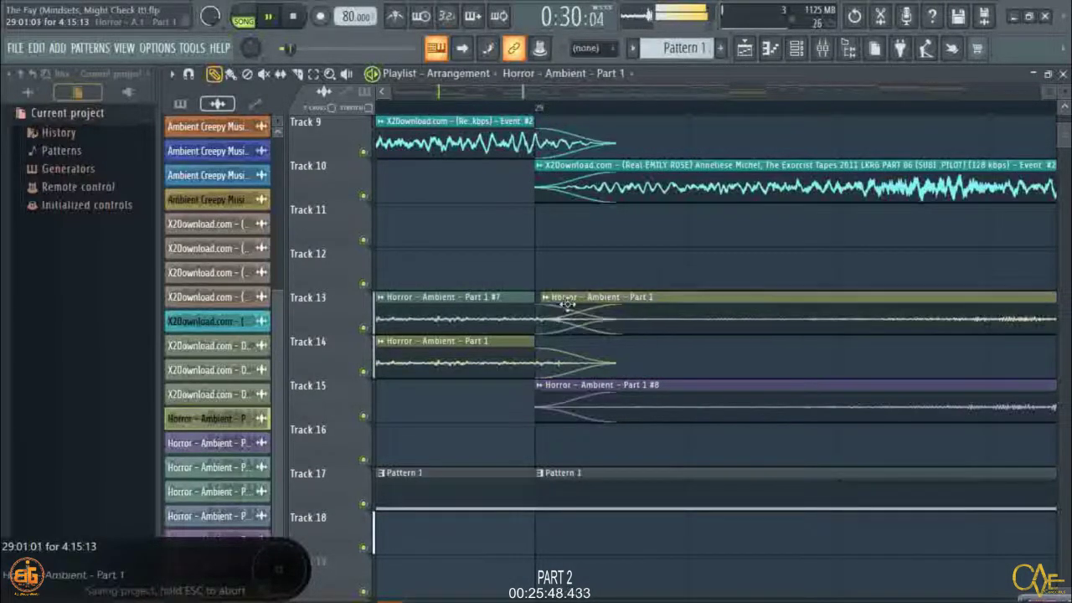
Align the start of the last short Horror - Ambient clip on Track 14 exactly with bar 34.
{"action": "scroll", "coordinate": [484, 113], "scroll_direction": "down", "scroll_amount": 2}
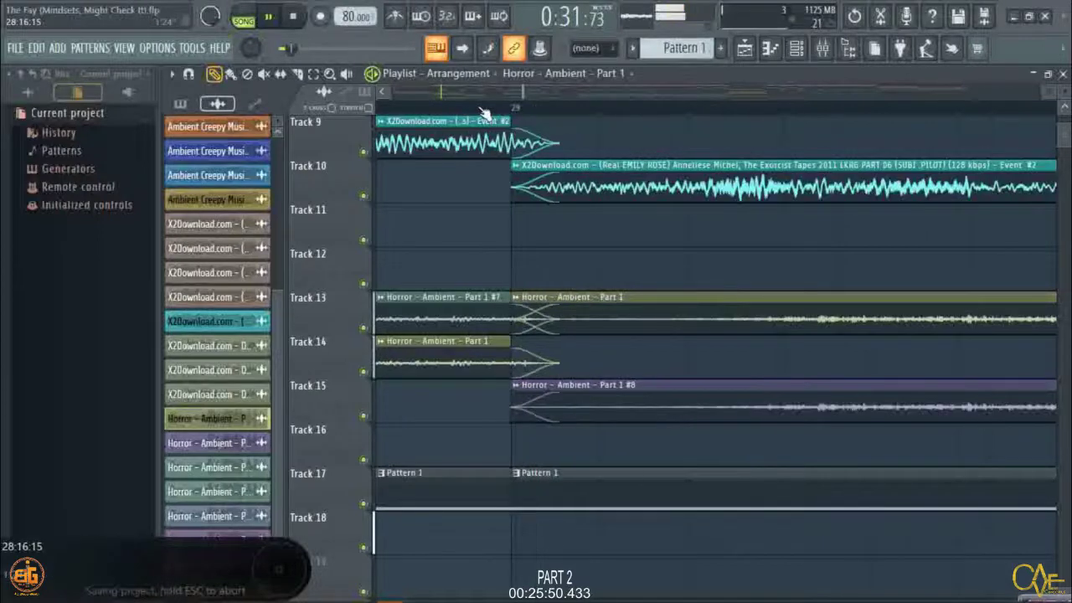
{"action": "scroll", "coordinate": [484, 114], "scroll_direction": "down", "scroll_amount": 4}
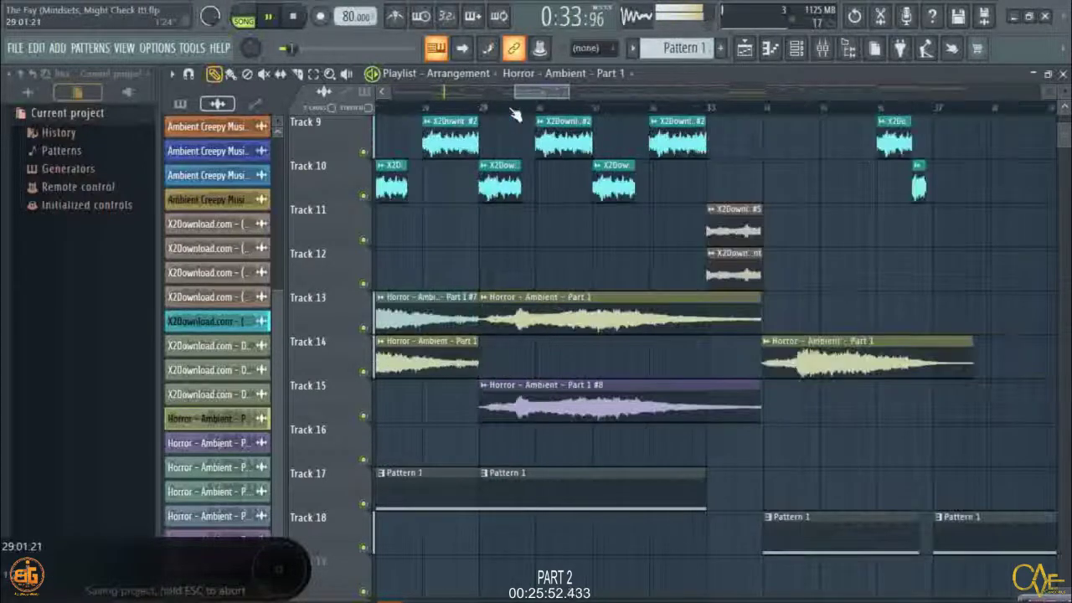
{"action": "scroll", "coordinate": [765, 109], "scroll_direction": "up", "scroll_amount": 2}
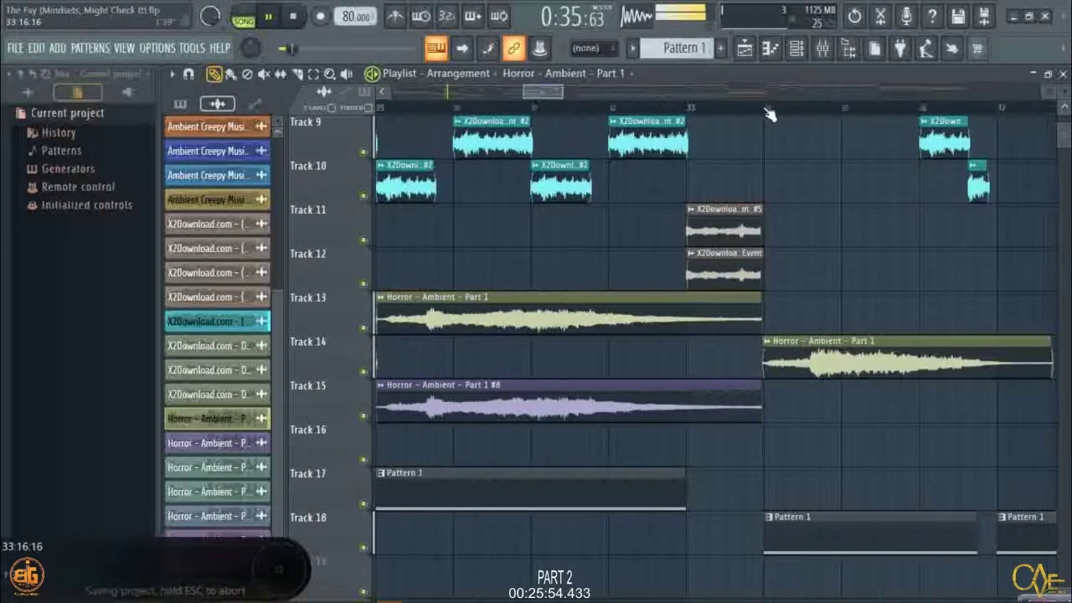
{"action": "scroll", "coordinate": [771, 111], "scroll_direction": "up", "scroll_amount": 4}
{"action": "scroll", "coordinate": [772, 113], "scroll_direction": "up", "scroll_amount": 3}
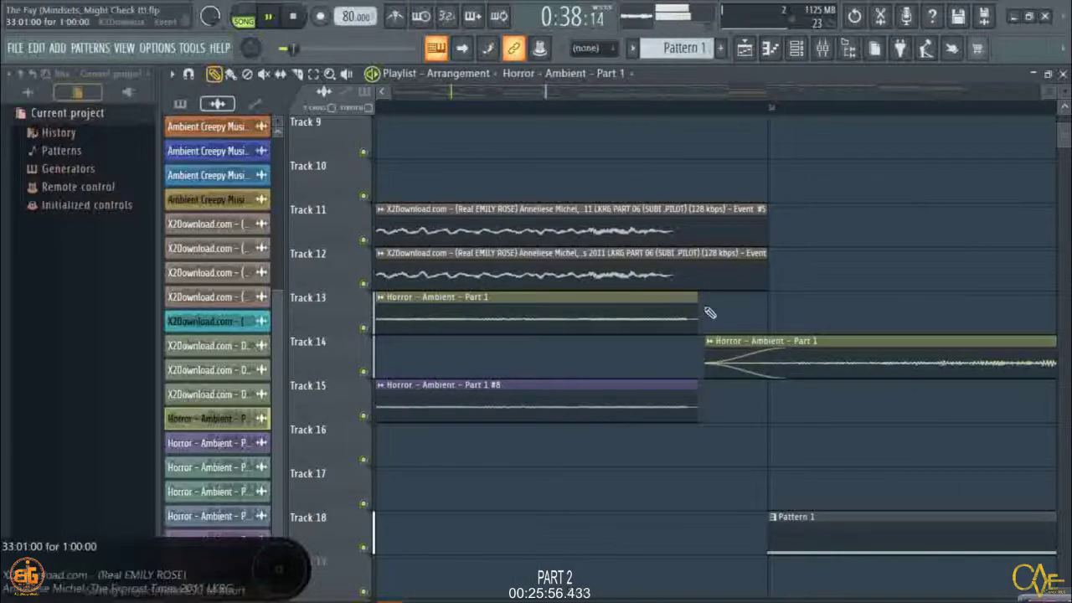
{"action": "left_click_drag", "start_coordinate": [706, 328], "coordinate": [815, 357]}
{"action": "key", "text": "ctrl+z"}
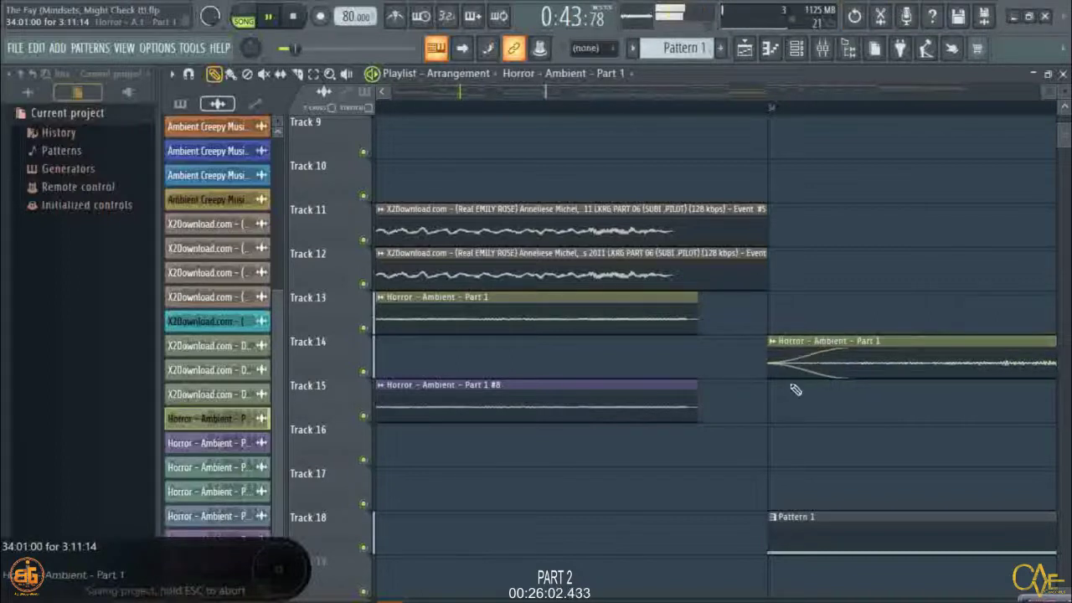
Duplicate the bar 34 Horror - Ambient clip onto Track 13 and make the copy unique.
{"action": "left_click", "coordinate": [775, 313]}
{"action": "left_click", "coordinate": [772, 298]}
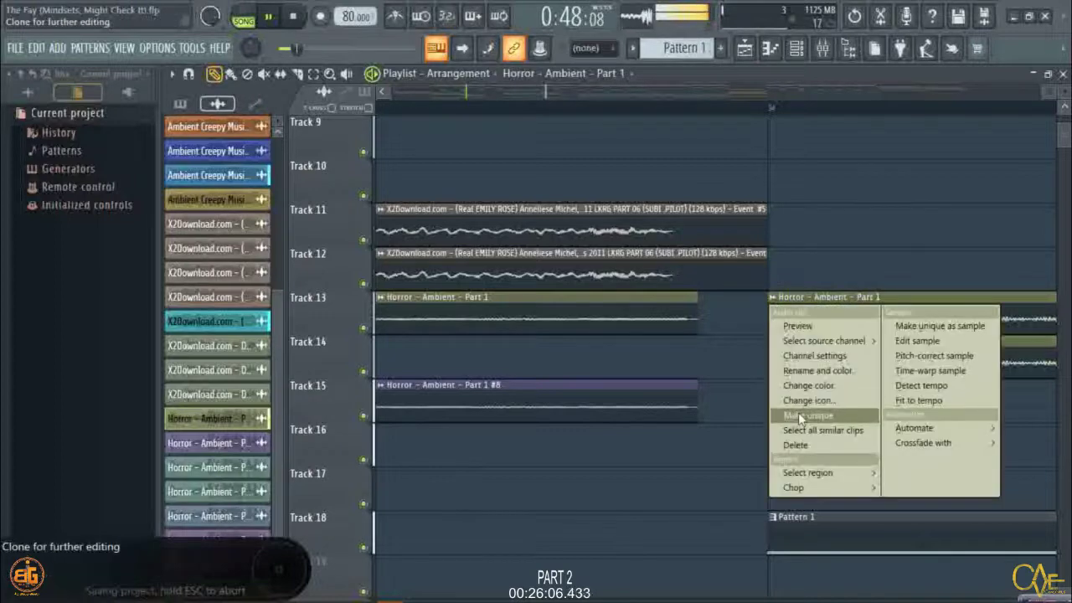
{"action": "left_click", "coordinate": [806, 414]}
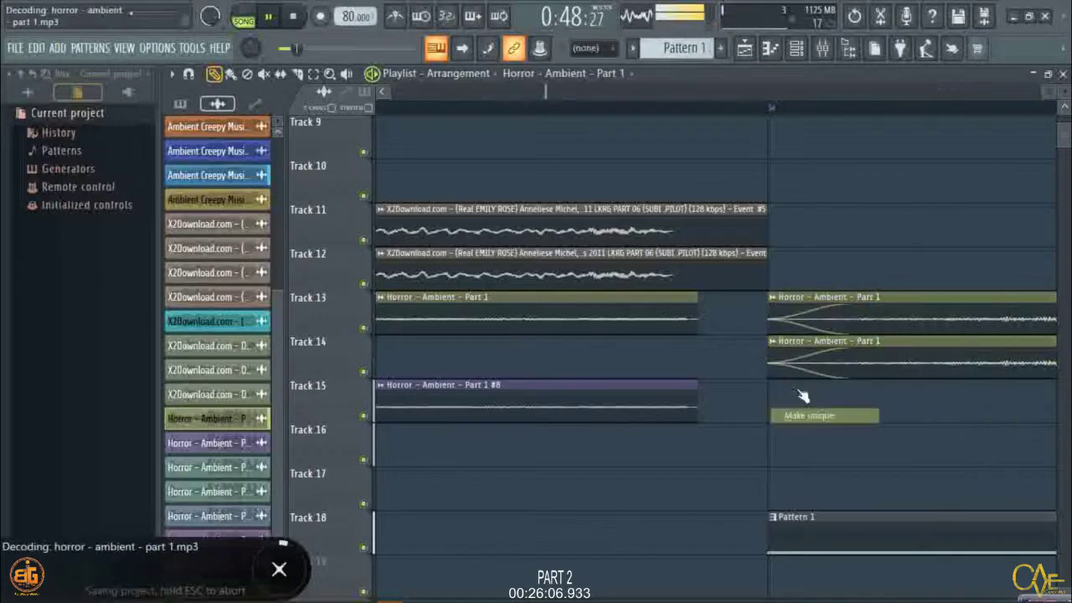
Pan the unique Horror - Ambient copy at bar 34 on Track 13 to 25% left.
{"action": "double_click", "coordinate": [800, 311]}
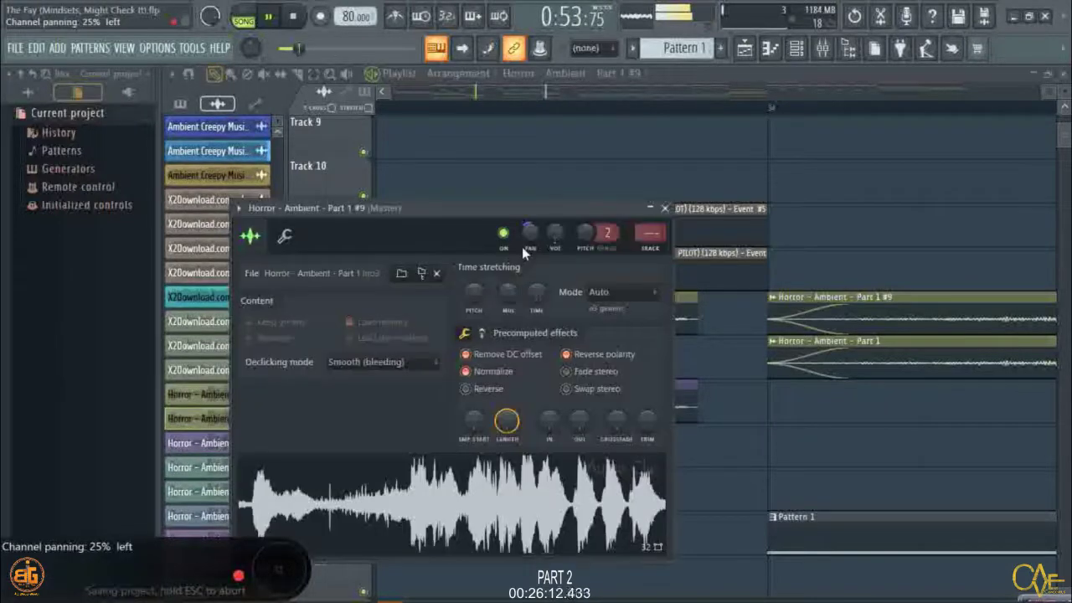
{"action": "left_click_drag", "start_coordinate": [530, 234], "coordinate": [530, 211]}
{"action": "left_click", "coordinate": [665, 208]}
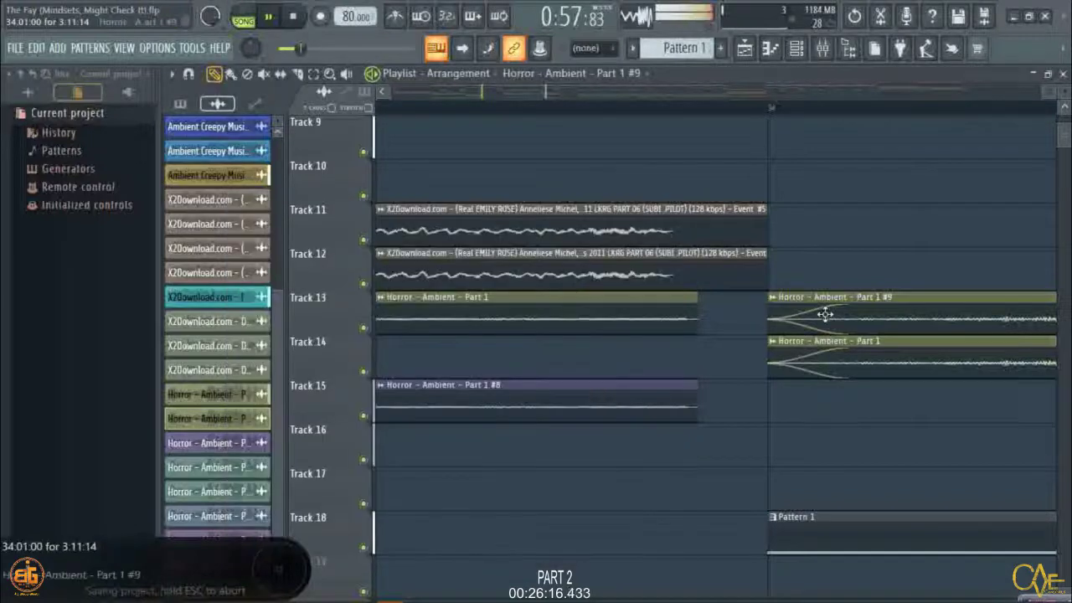
Change the color of the bar 34 Horror - Ambient copy on Track 13 to slate grey purple #746086.
{"action": "right_click", "coordinate": [781, 302]}
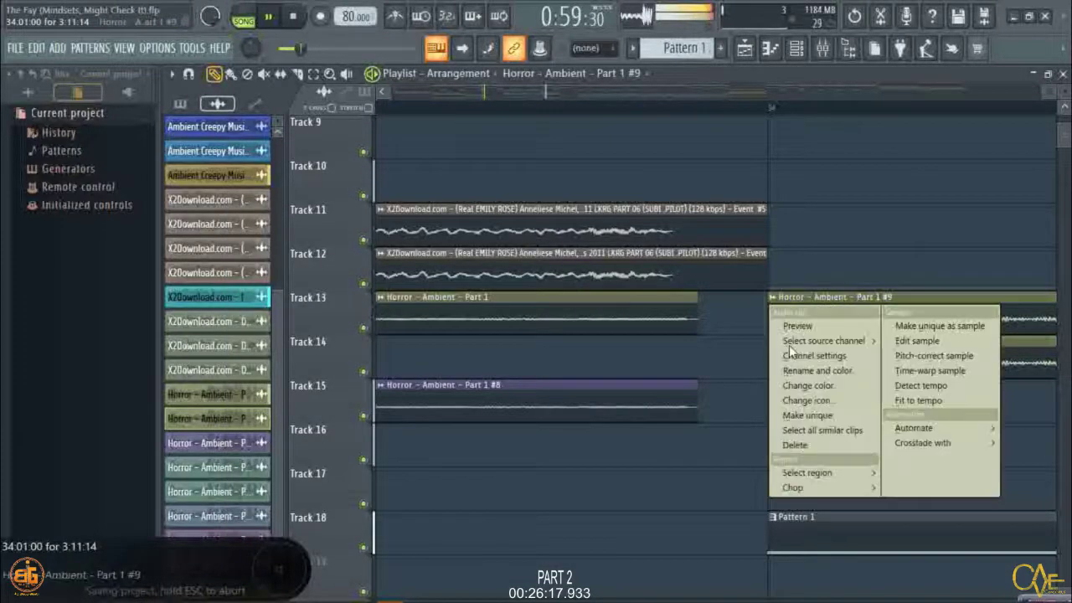
{"action": "left_click", "coordinate": [809, 386]}
{"action": "left_click", "coordinate": [893, 334]}
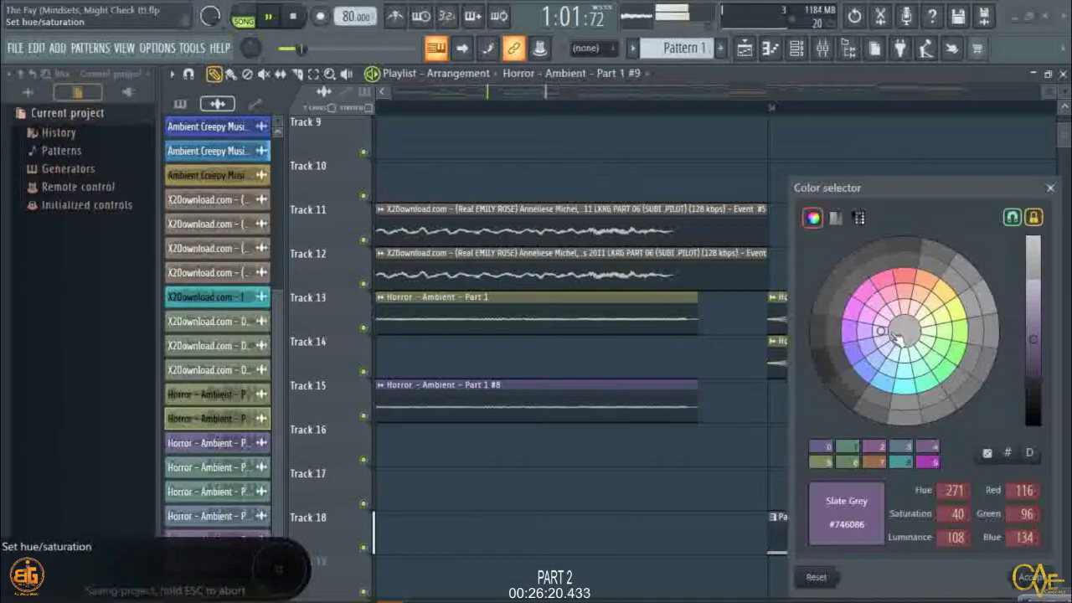
{"action": "key", "text": "Return"}
Recolor the bar 34 Horror - Ambient copy on Track 13 to a muted reddish brown.
{"action": "right_click", "coordinate": [775, 315]}
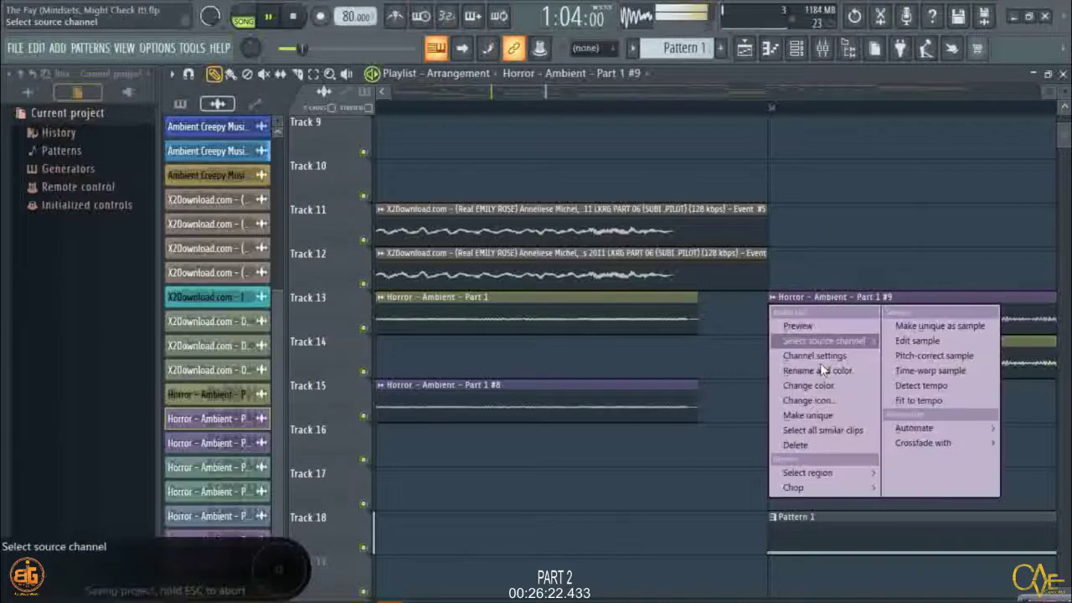
{"action": "left_click", "coordinate": [827, 387]}
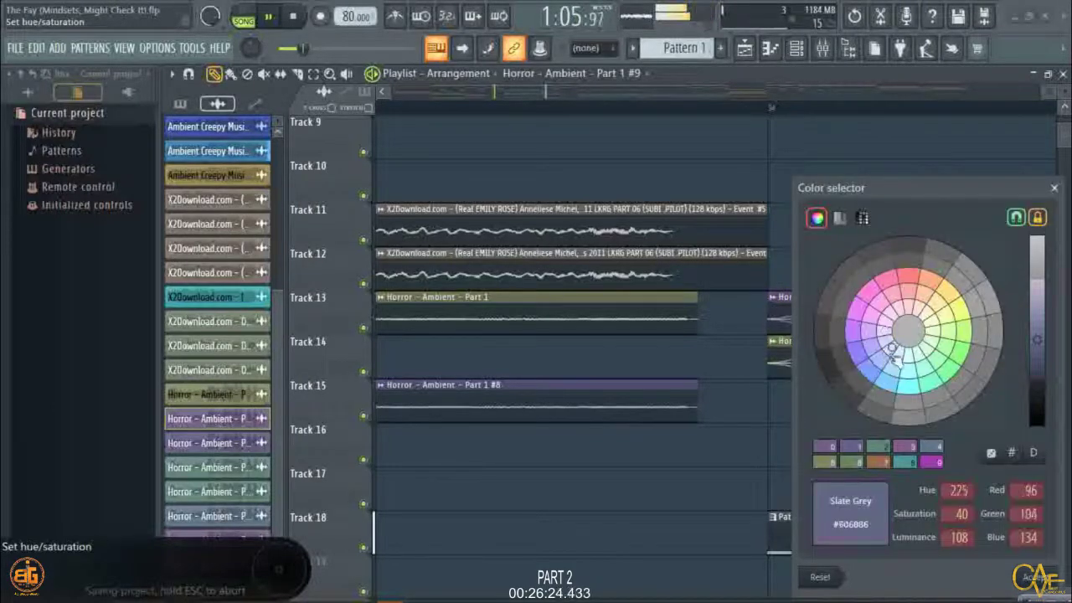
{"action": "left_click", "coordinate": [909, 353]}
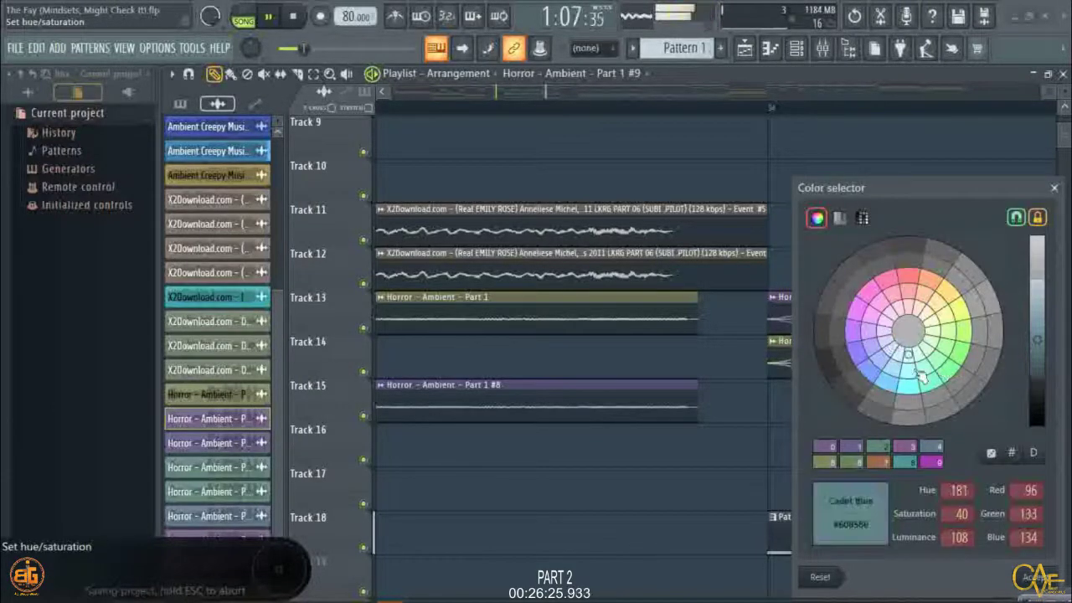
{"action": "left_click", "coordinate": [929, 309]}
{"action": "left_click", "coordinate": [1037, 577]}
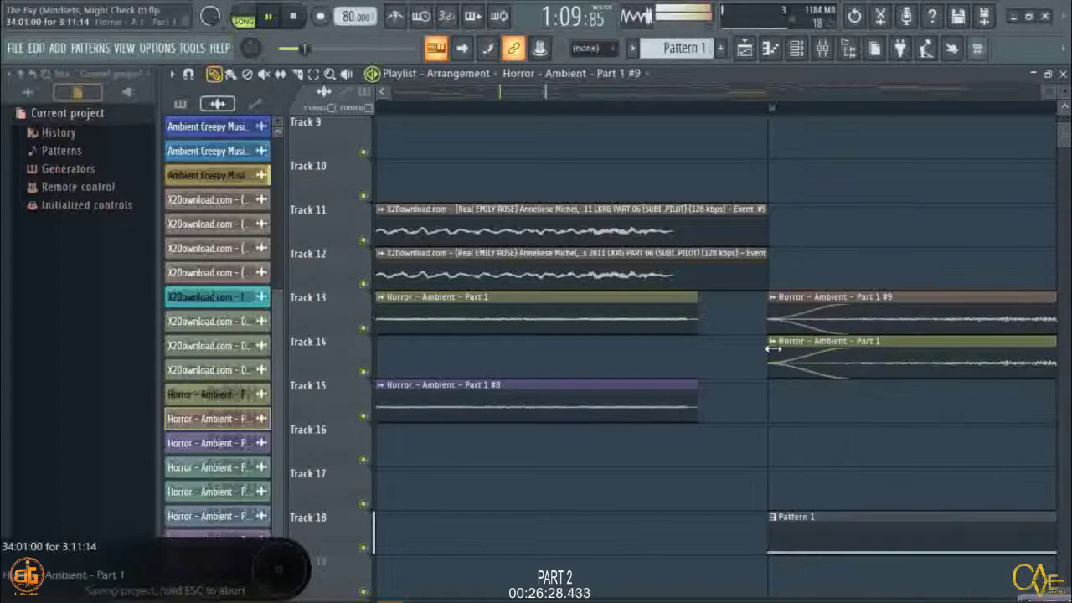
Examine how the Horror - Ambient clips line up with the vocal and pattern clips around bars 25 to 53.
{"action": "left_click", "coordinate": [385, 95]}
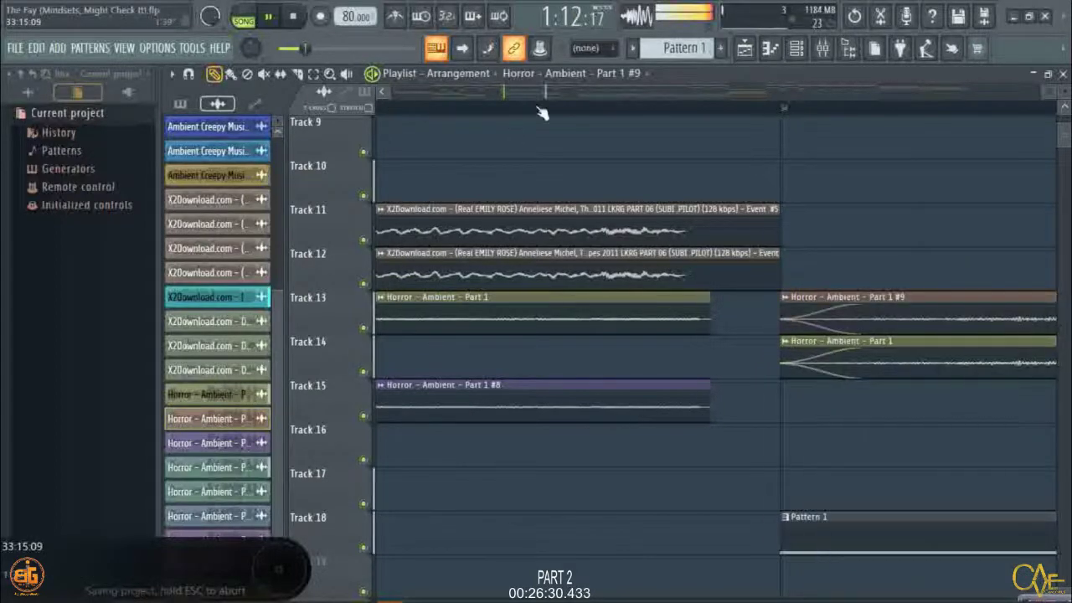
{"action": "scroll", "coordinate": [540, 113], "scroll_direction": "down", "scroll_amount": 3}
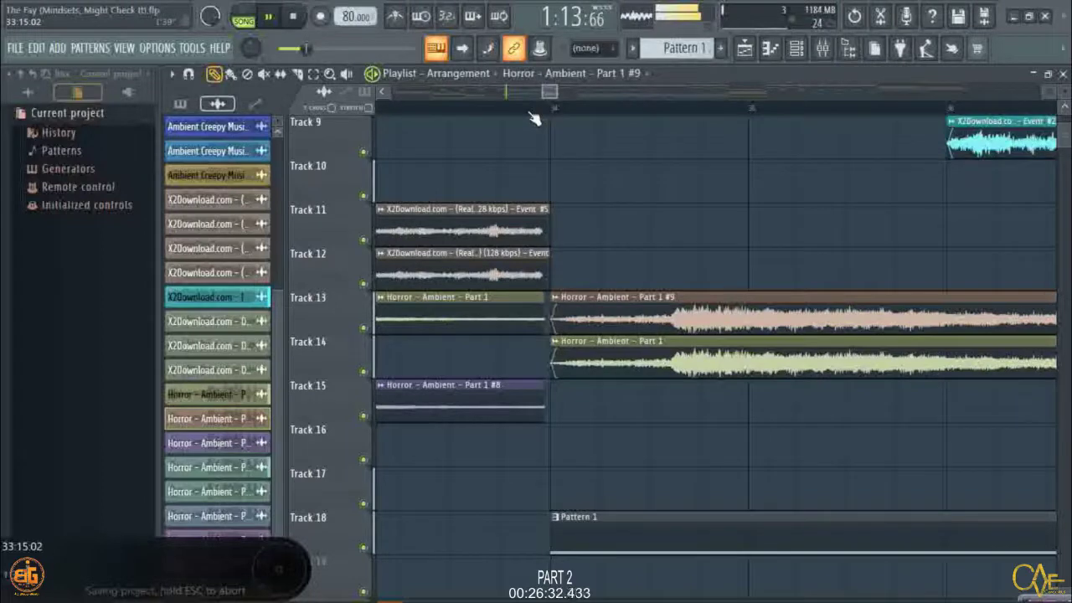
{"action": "scroll", "coordinate": [533, 118], "scroll_direction": "down", "scroll_amount": 1}
{"action": "scroll", "coordinate": [710, 117], "scroll_direction": "up", "scroll_amount": 2}
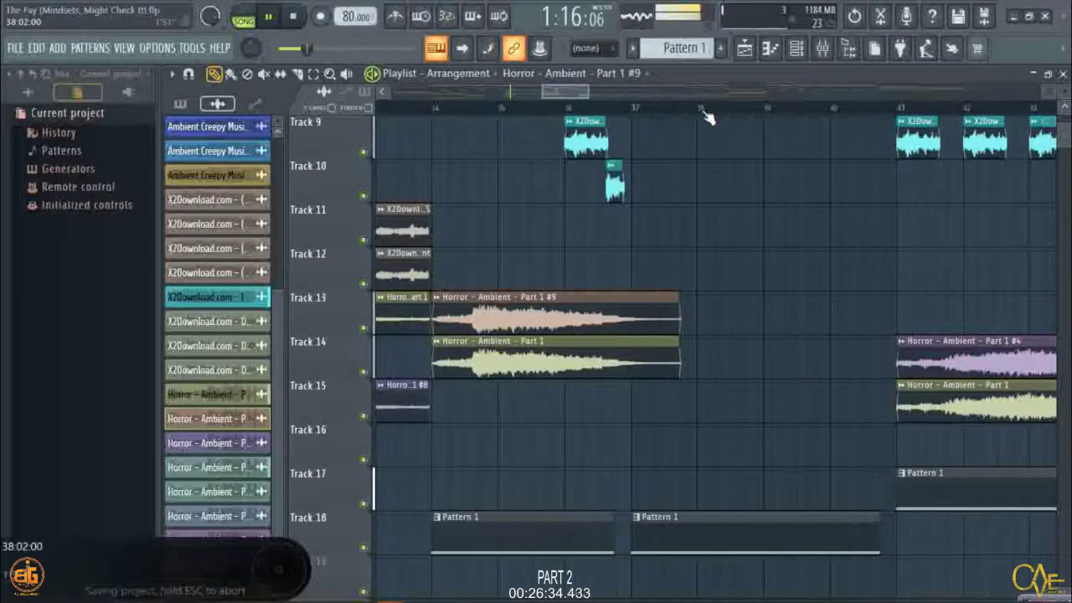
{"action": "scroll", "coordinate": [703, 117], "scroll_direction": "down", "scroll_amount": 3}
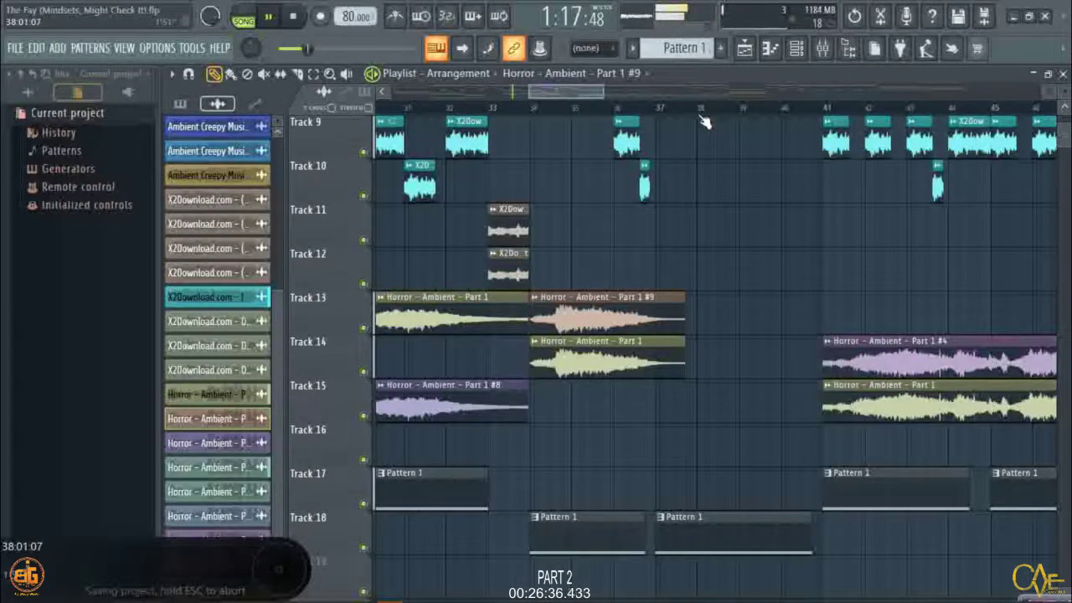
{"action": "scroll", "coordinate": [699, 112], "scroll_direction": "down", "scroll_amount": 1}
{"action": "scroll", "coordinate": [698, 112], "scroll_direction": "up", "scroll_amount": 3}
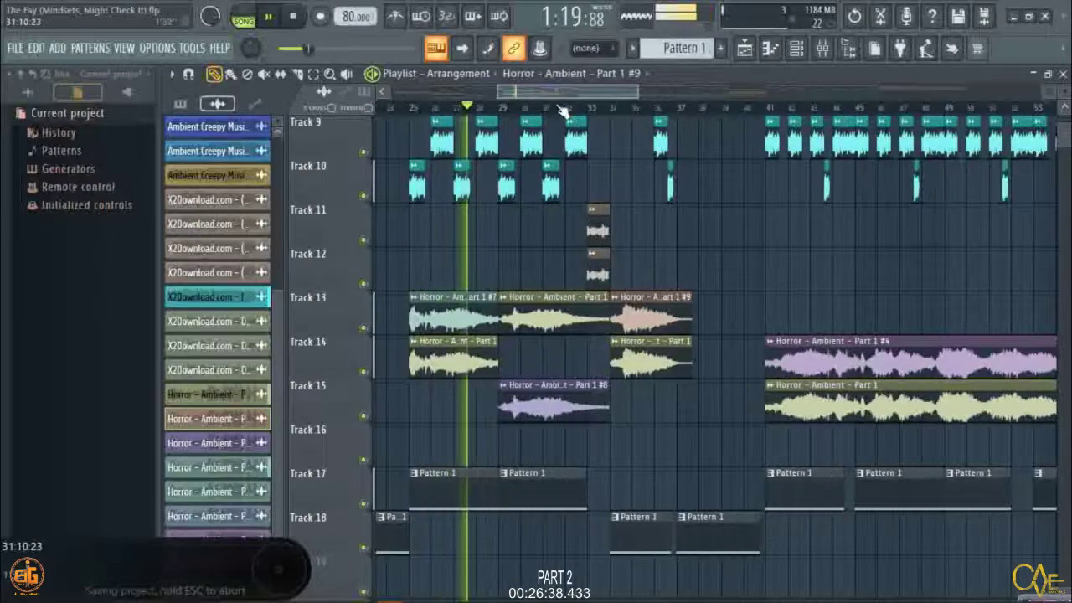
{"action": "scroll", "coordinate": [581, 109], "scroll_direction": "up", "scroll_amount": 2}
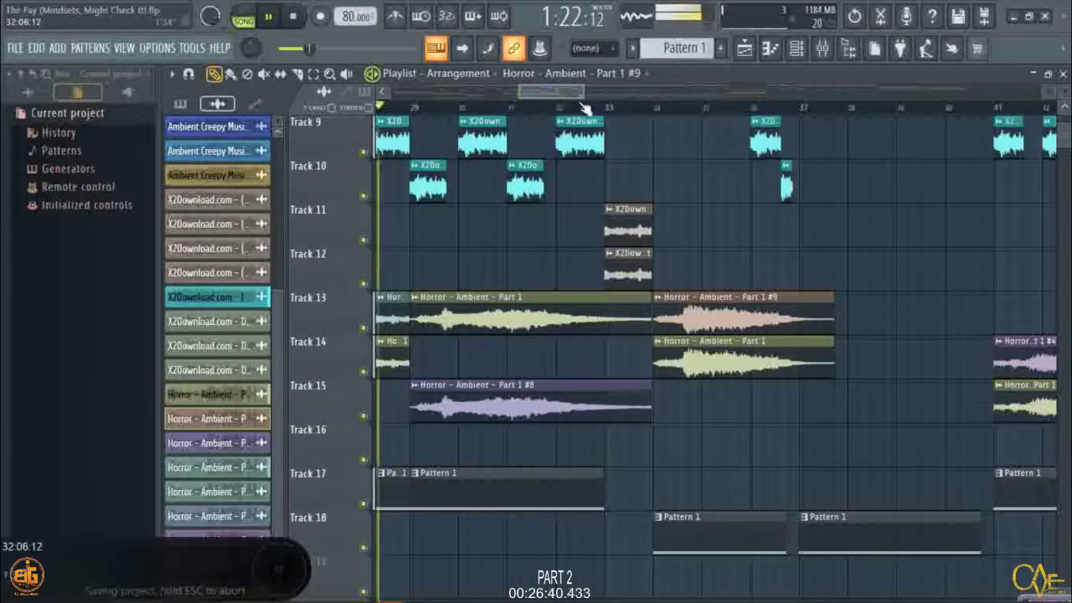
{"action": "scroll", "coordinate": [584, 109], "scroll_direction": "down", "scroll_amount": 4}
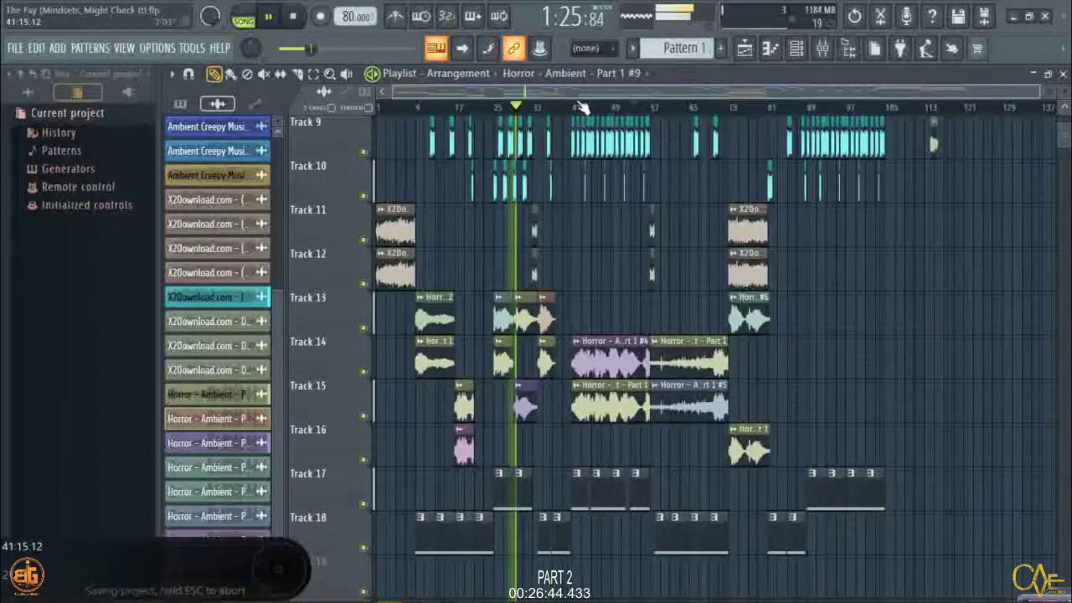
{"action": "scroll", "coordinate": [578, 110], "scroll_direction": "up", "scroll_amount": 3}
{"action": "scroll", "coordinate": [568, 111], "scroll_direction": "up", "scroll_amount": 1}
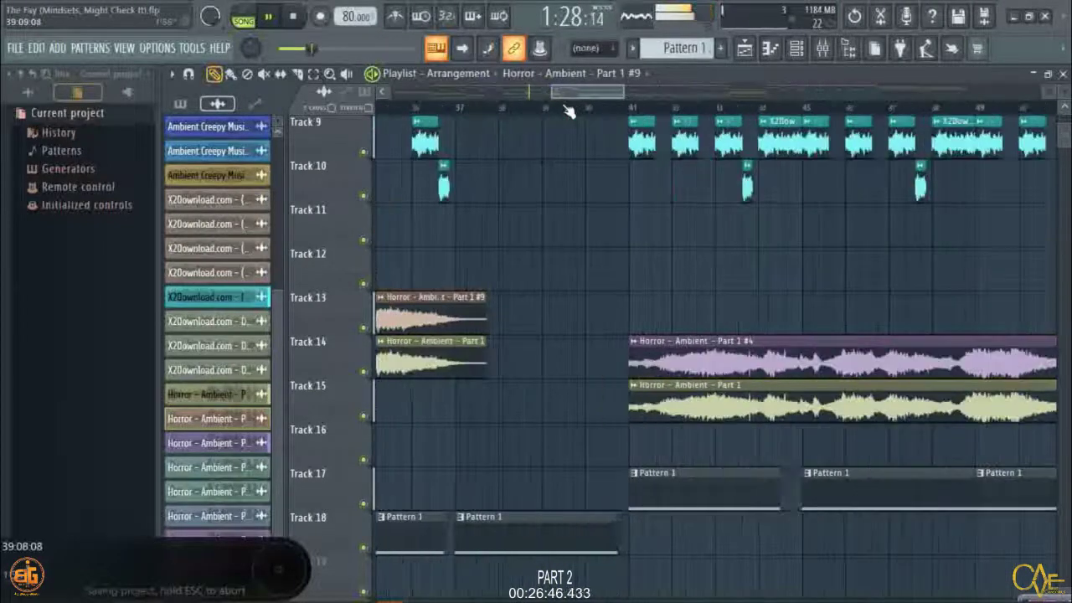
Try extending both bar 34 Horror - Ambient clips on Tracks 13 and 14 to bar 41.
{"action": "left_click", "coordinate": [313, 76]}
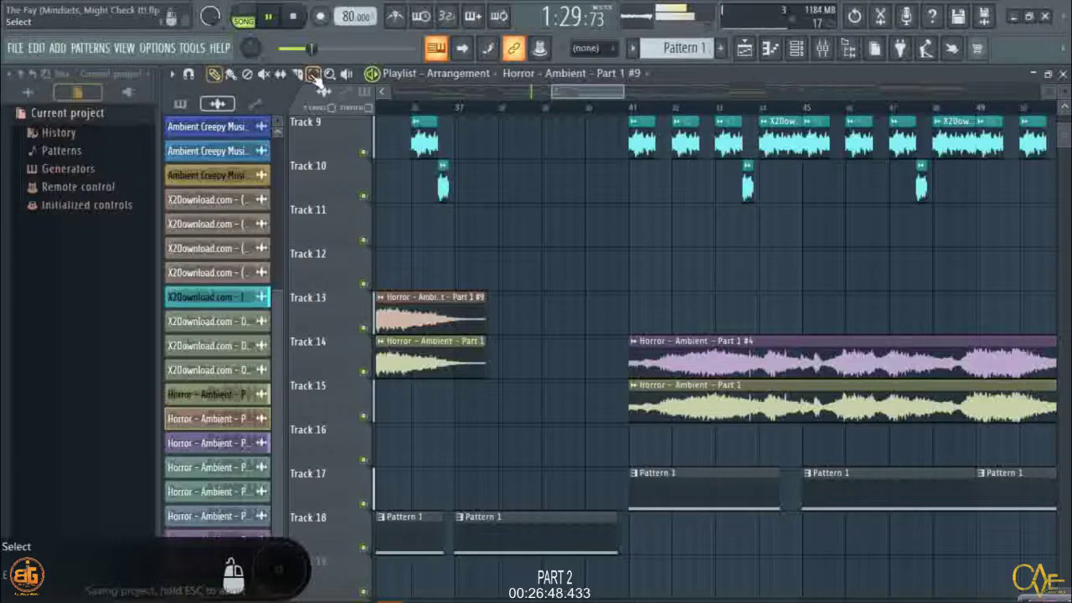
{"action": "left_click_drag", "start_coordinate": [436, 277], "coordinate": [452, 356]}
{"action": "left_click", "coordinate": [214, 74]}
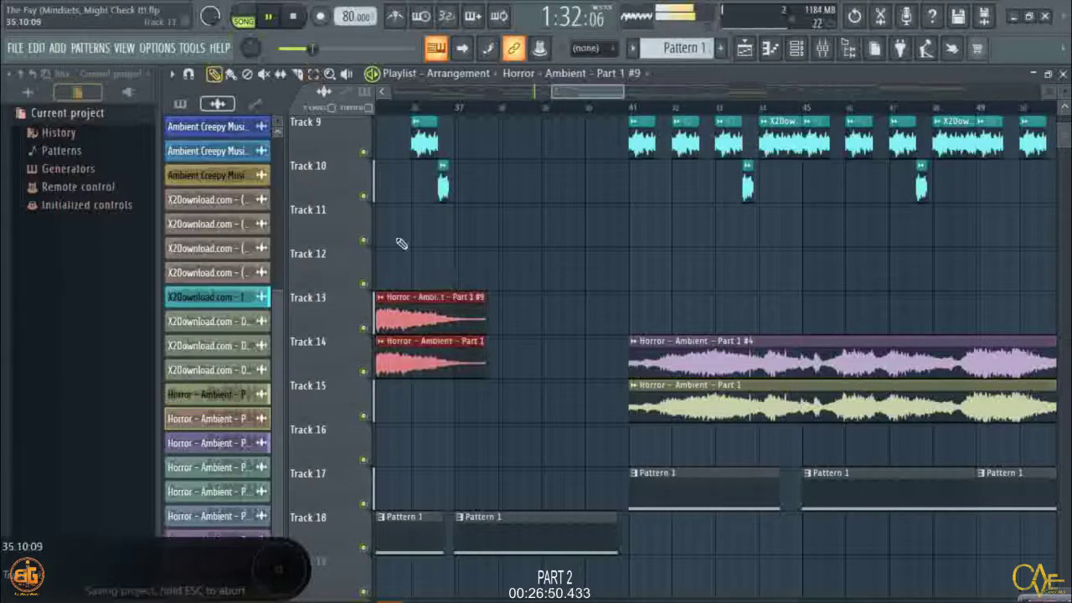
{"action": "left_click_drag", "start_coordinate": [485, 311], "coordinate": [626, 344]}
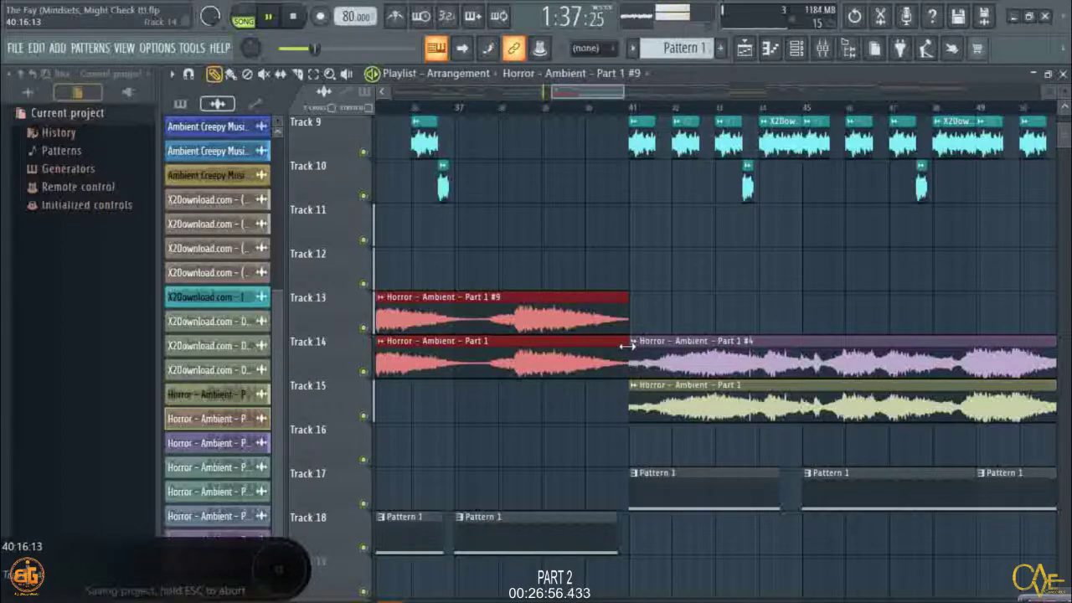
{"action": "scroll", "coordinate": [635, 112], "scroll_direction": "down", "scroll_amount": 3}
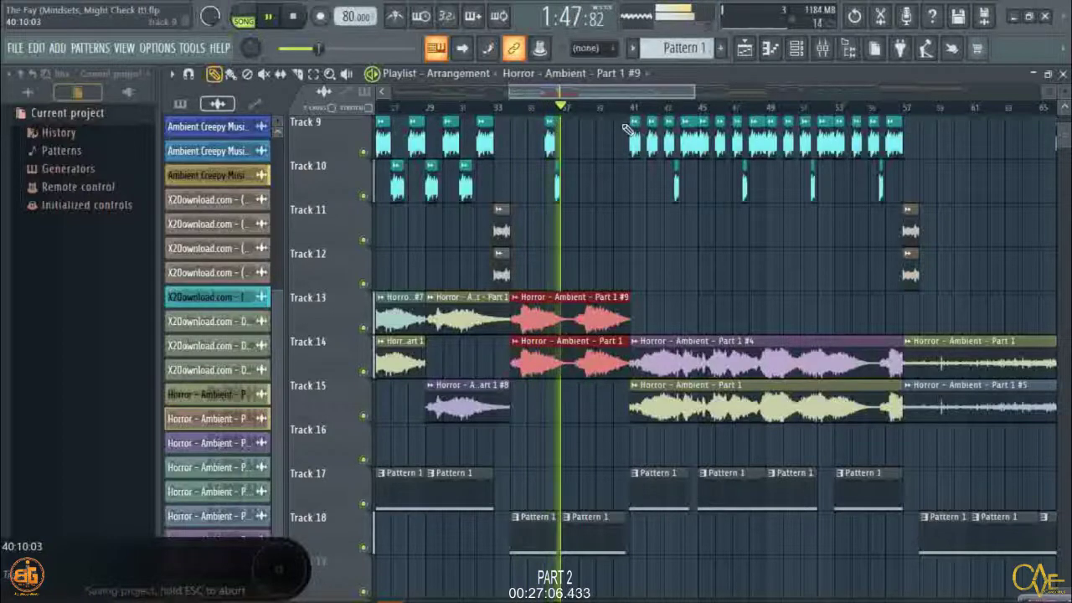
{"action": "key", "text": "ctrl+z"}
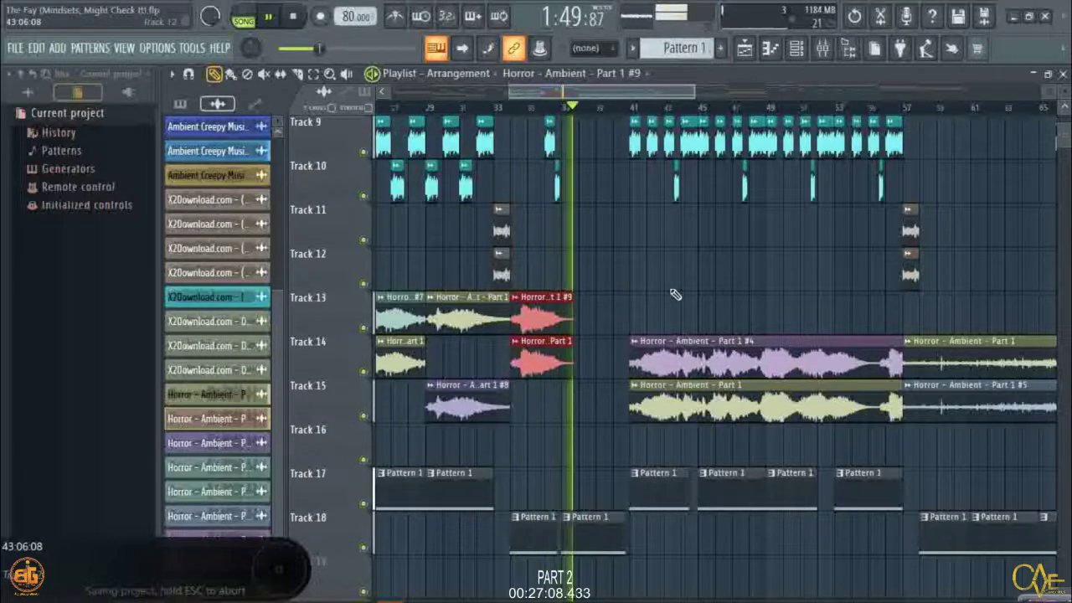
Scan the whole arrangement for later sections that need Horror - Ambient layers.
{"action": "scroll", "coordinate": [673, 105], "scroll_direction": "down", "scroll_amount": 2}
{"action": "scroll", "coordinate": [673, 111], "scroll_direction": "down", "scroll_amount": 3}
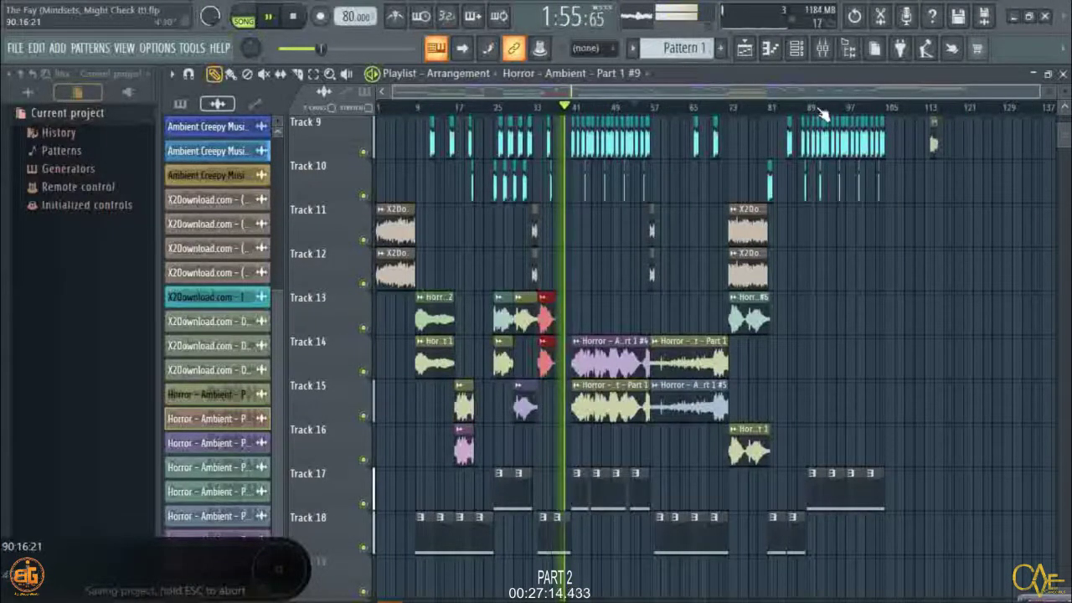
{"action": "scroll", "coordinate": [885, 140], "scroll_direction": "up", "scroll_amount": 4}
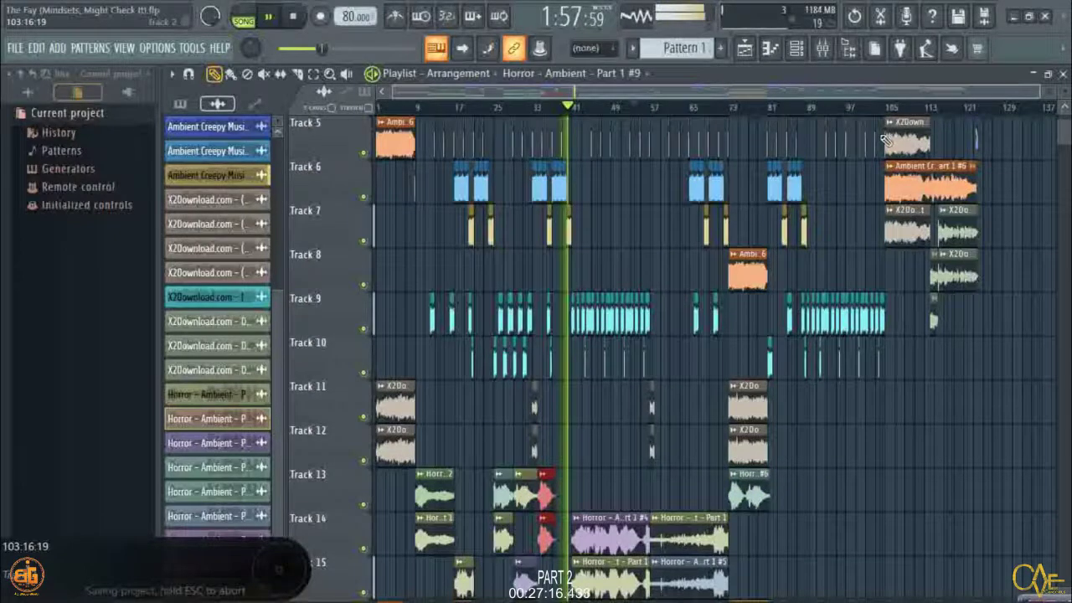
{"action": "scroll", "coordinate": [885, 140], "scroll_direction": "down", "scroll_amount": 5}
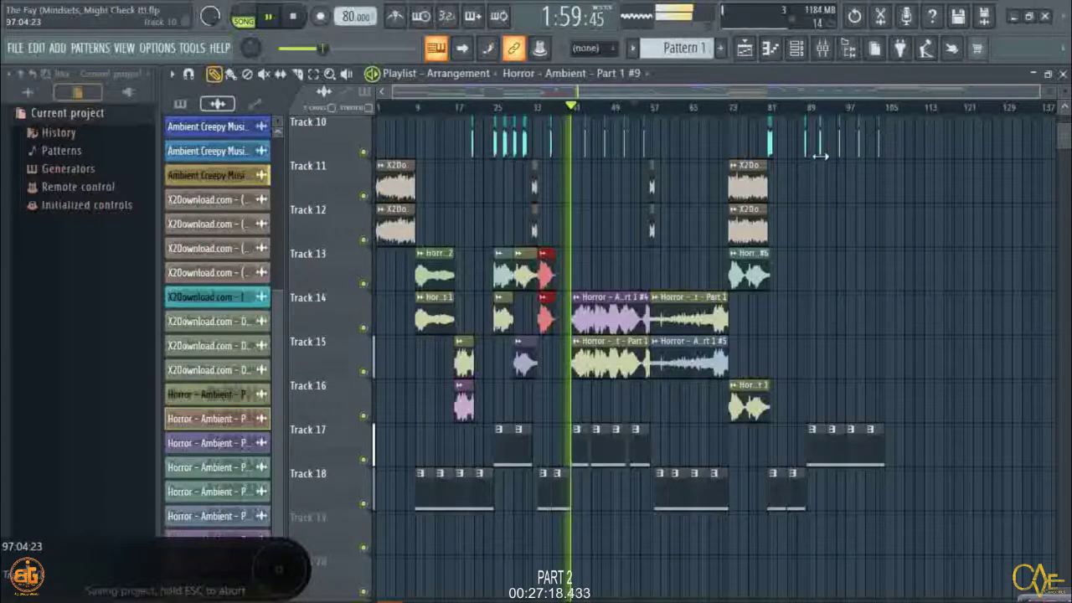
{"action": "scroll", "coordinate": [909, 165], "scroll_direction": "up", "scroll_amount": 6}
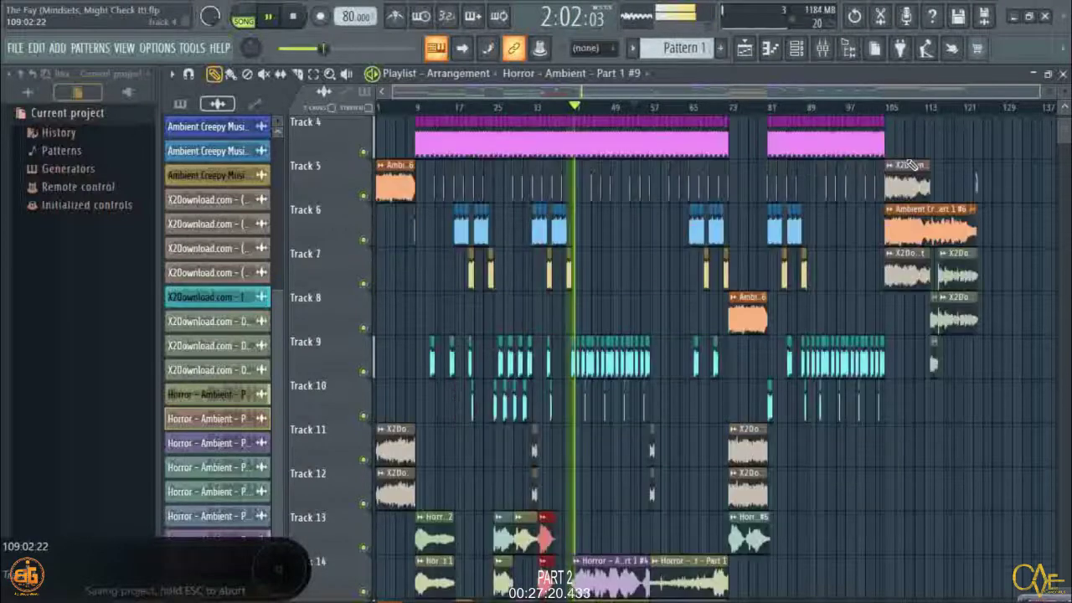
{"action": "scroll", "coordinate": [912, 169], "scroll_direction": "down", "scroll_amount": 4}
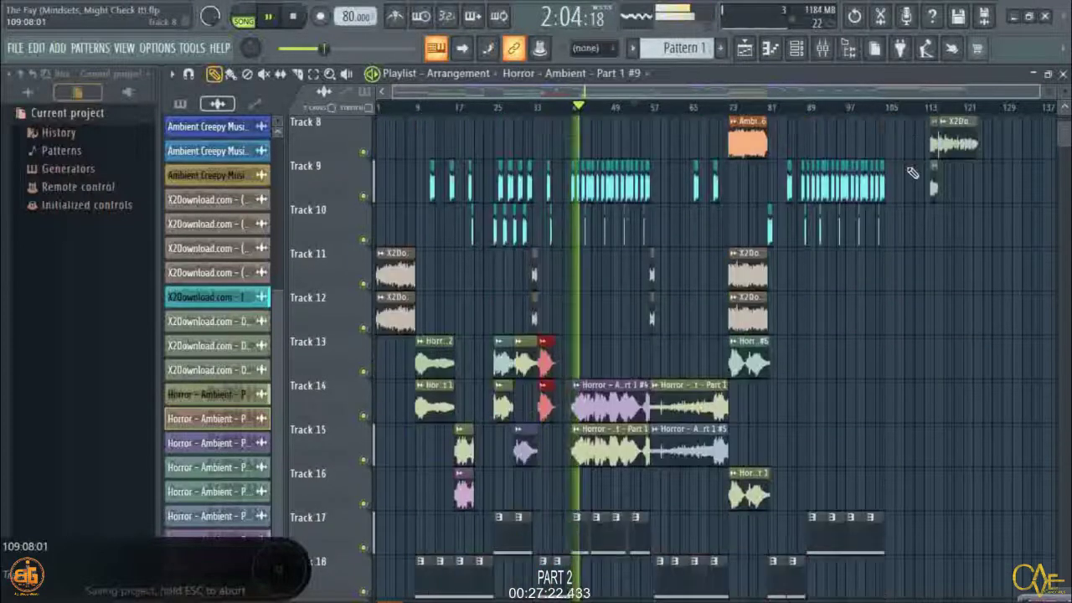
{"action": "scroll", "coordinate": [912, 173], "scroll_direction": "down", "scroll_amount": 2}
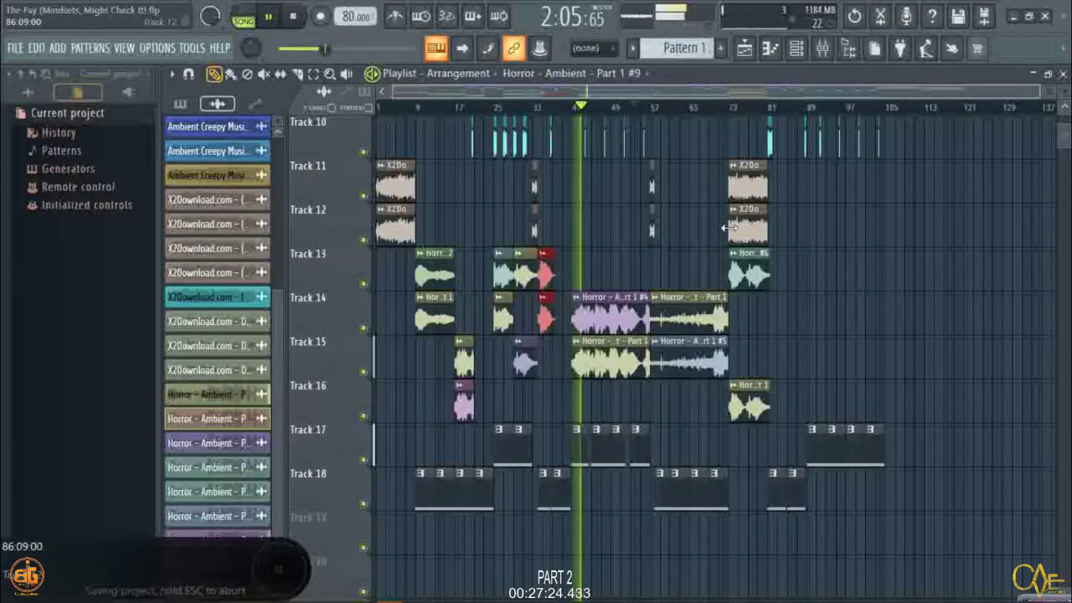
Duplicate the bar 41 pair of Horror - Ambient clips on Tracks 14 and 15 so the copies start exactly at bar 89.
{"action": "left_click", "coordinate": [314, 76]}
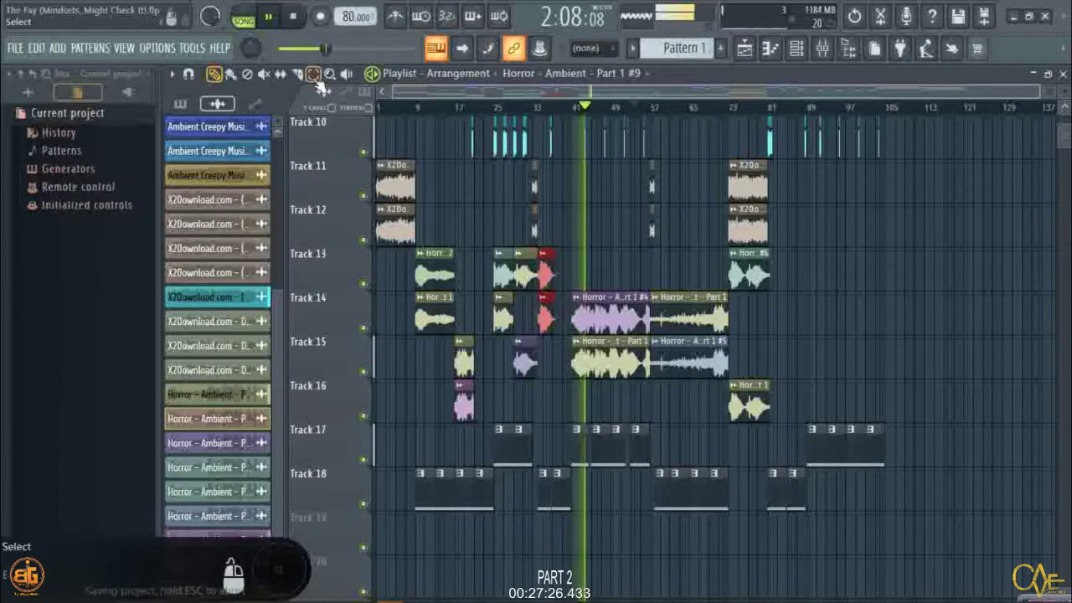
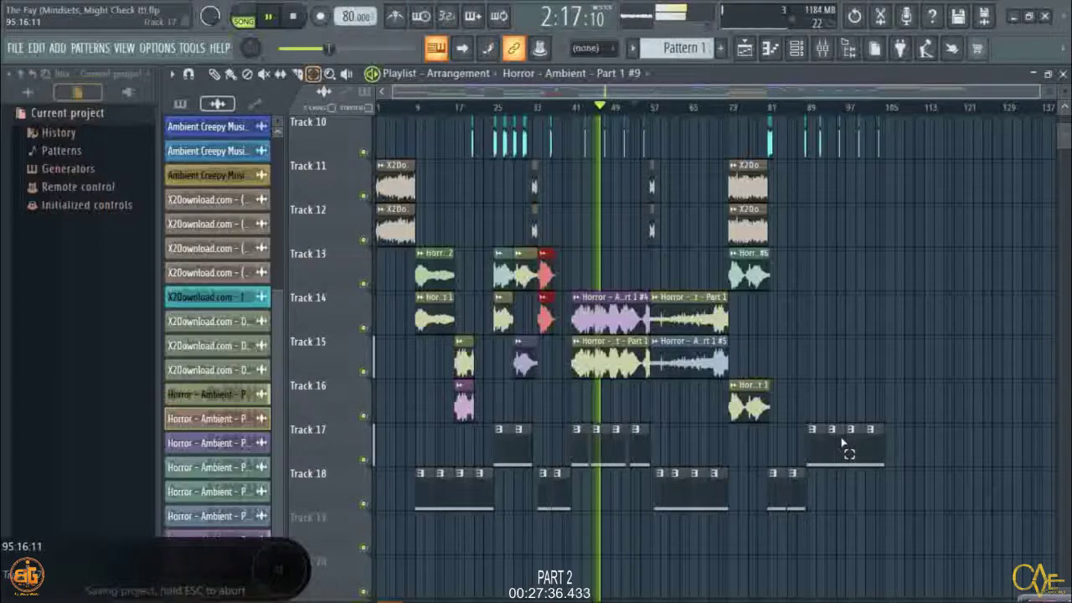
{"action": "left_click_drag", "start_coordinate": [578, 251], "coordinate": [614, 442]}
{"action": "left_click", "coordinate": [623, 389]}
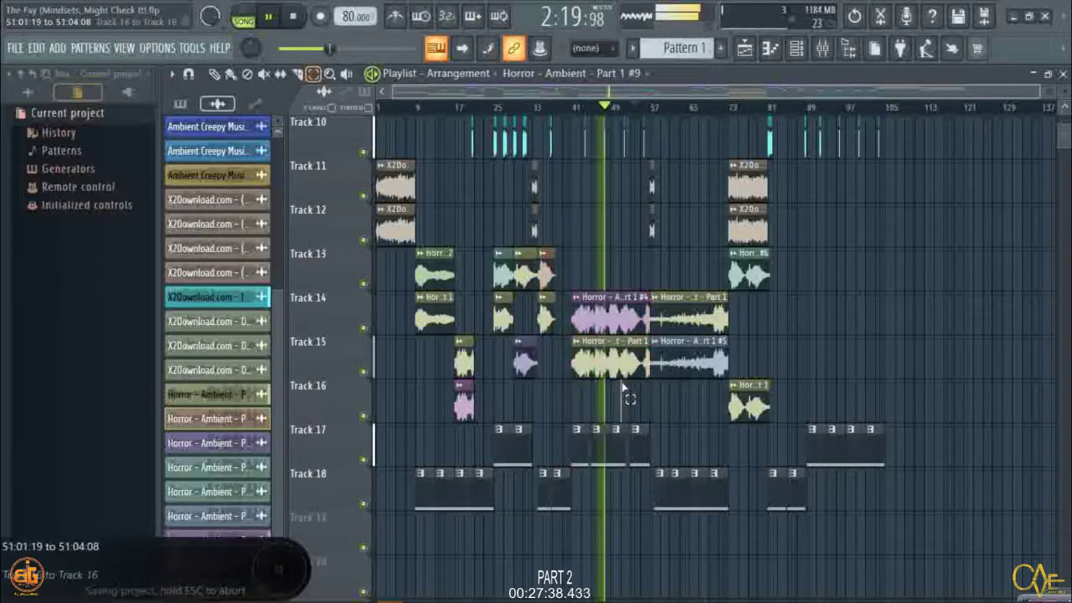
{"action": "left_click_drag", "start_coordinate": [595, 302], "coordinate": [611, 394]}
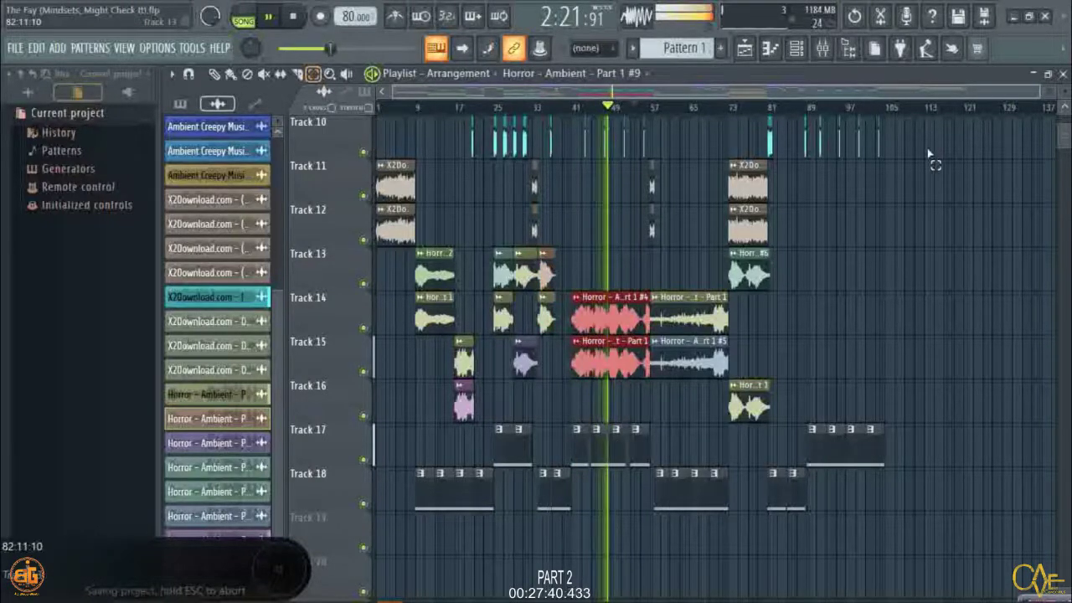
{"action": "scroll", "coordinate": [811, 112], "scroll_direction": "up", "scroll_amount": 2}
{"action": "scroll", "coordinate": [804, 112], "scroll_direction": "up", "scroll_amount": 4}
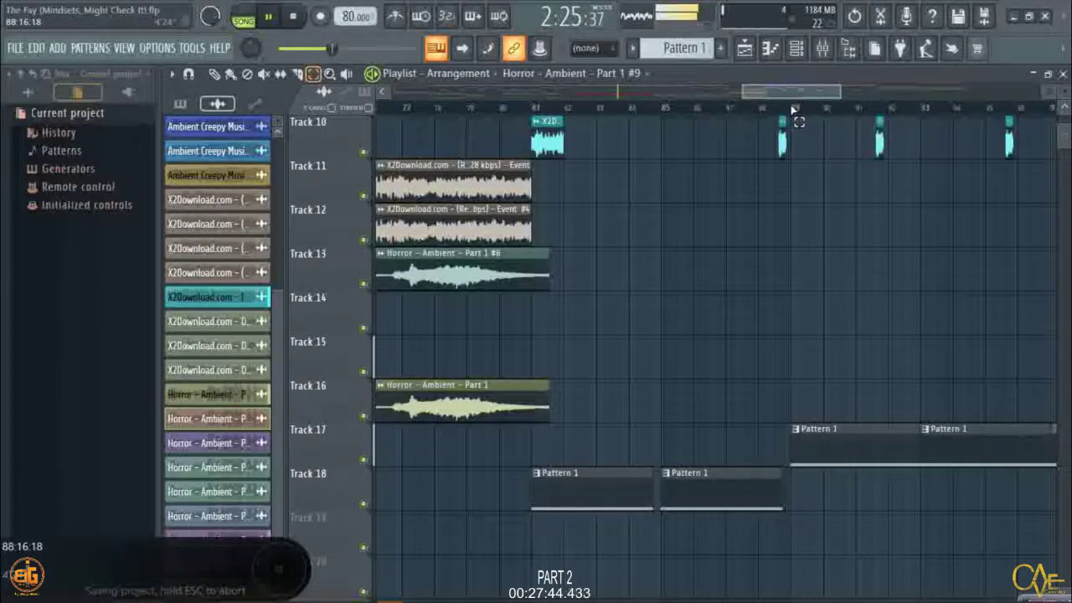
{"action": "scroll", "coordinate": [794, 113], "scroll_direction": "down", "scroll_amount": 3}
{"action": "scroll", "coordinate": [792, 115], "scroll_direction": "up", "scroll_amount": 4}
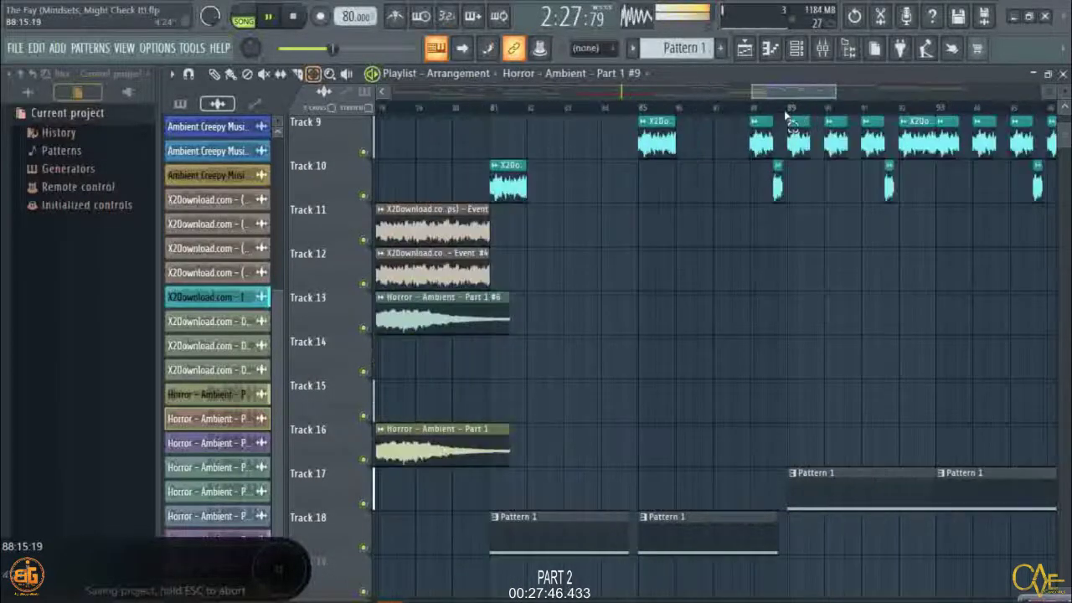
{"action": "scroll", "coordinate": [786, 109], "scroll_direction": "up", "scroll_amount": 3}
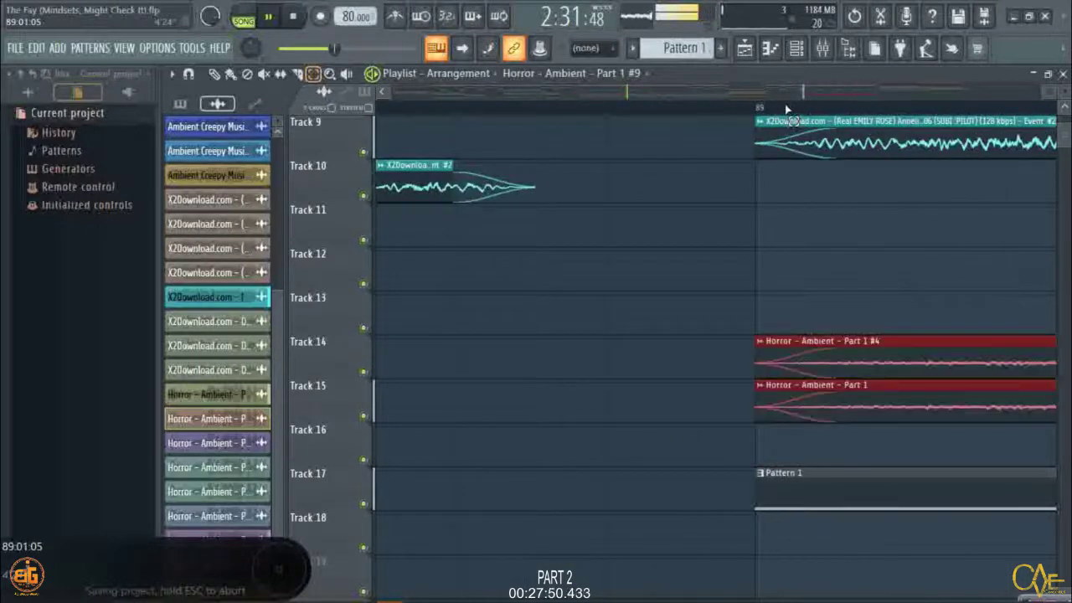
{"action": "scroll", "coordinate": [786, 109], "scroll_direction": "down", "scroll_amount": 2}
{"action": "scroll", "coordinate": [788, 109], "scroll_direction": "down", "scroll_amount": 4}
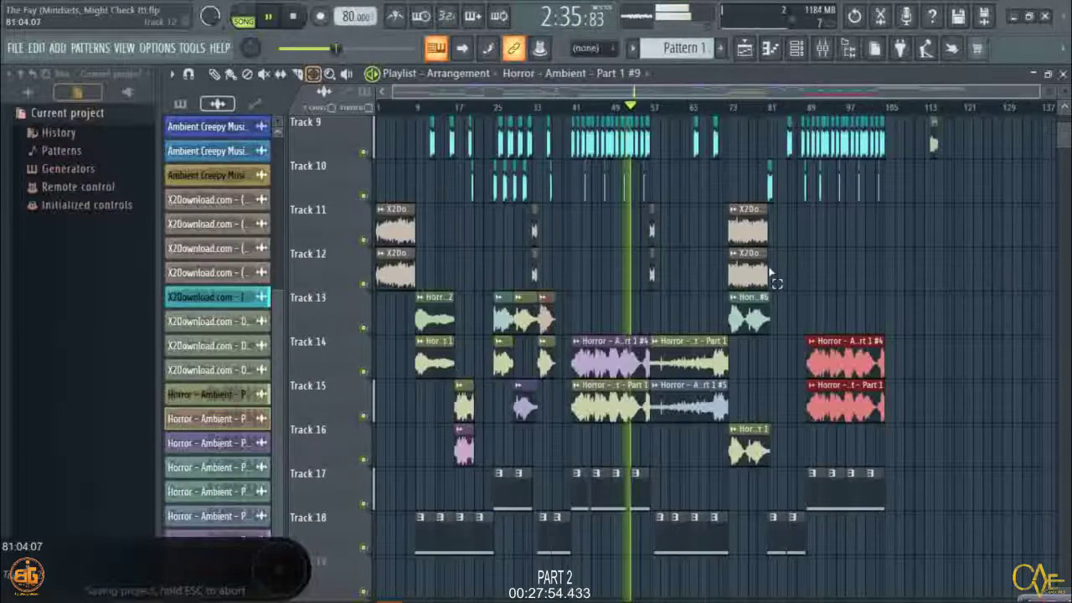
Duplicate the bar 17 pair of Horror - Ambient clips on Tracks 15 and 16 so the copies start exactly at bar 81.
{"action": "scroll", "coordinate": [771, 310], "scroll_direction": "down", "scroll_amount": 1}
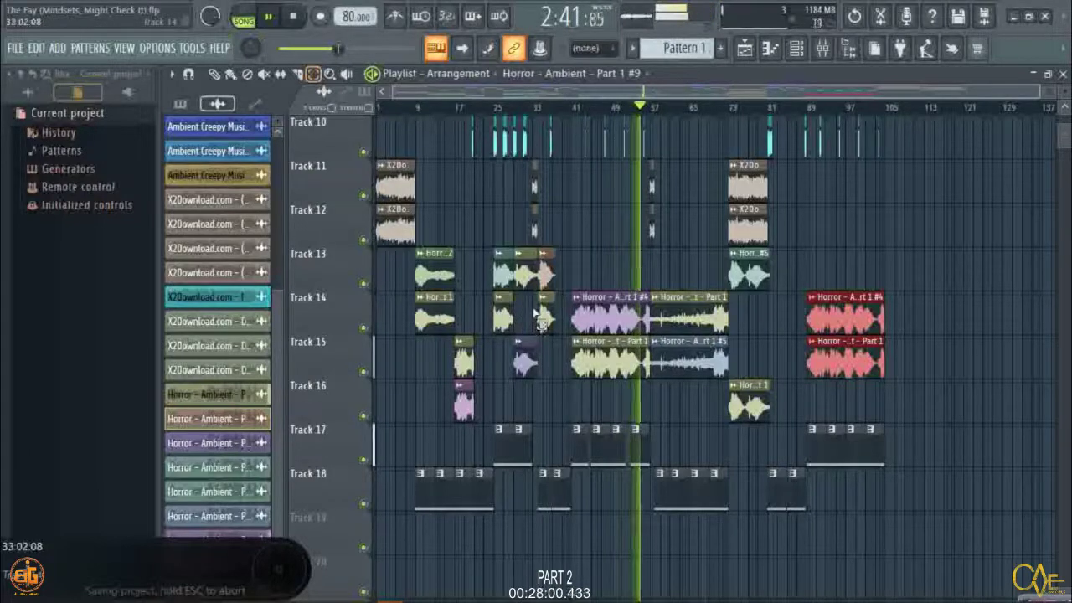
{"action": "left_click_drag", "start_coordinate": [537, 316], "coordinate": [551, 372]}
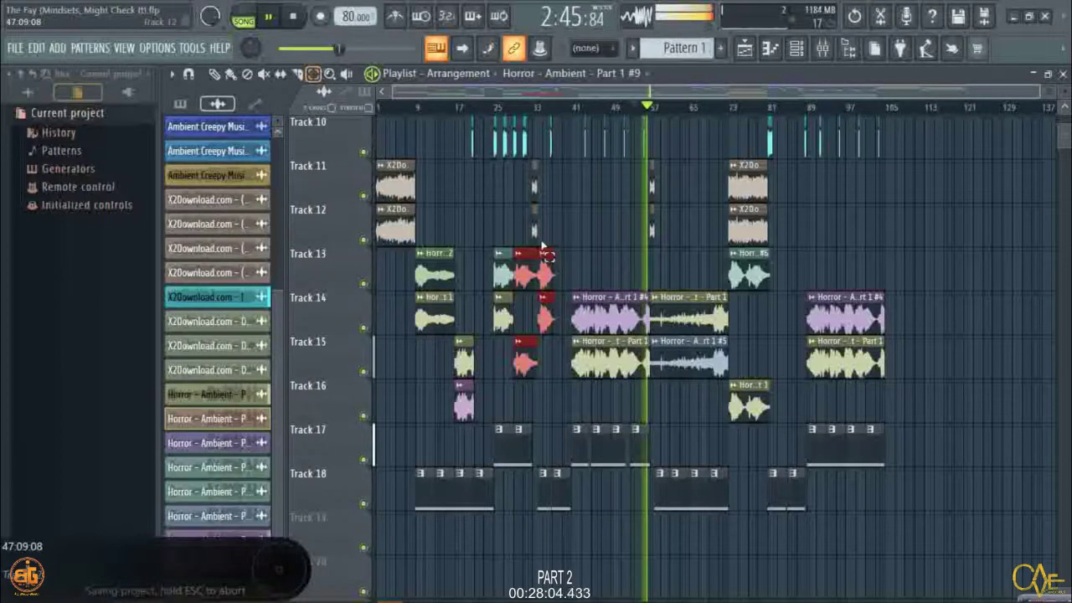
{"action": "left_click_drag", "start_coordinate": [419, 268], "coordinate": [429, 315]}
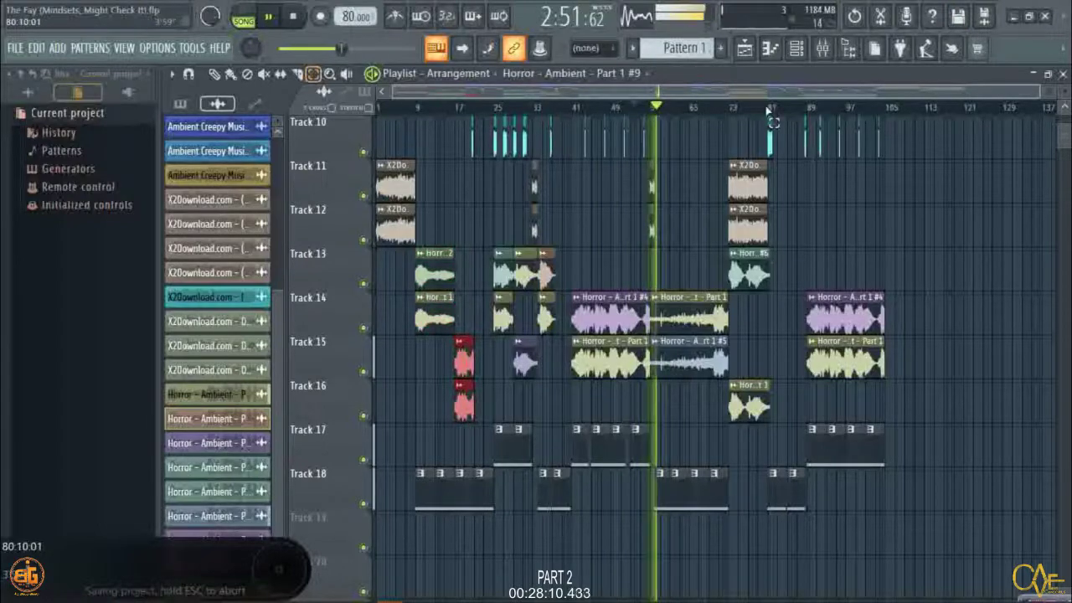
{"action": "scroll", "coordinate": [769, 111], "scroll_direction": "up", "scroll_amount": 3}
{"action": "scroll", "coordinate": [769, 111], "scroll_direction": "up", "scroll_amount": 4}
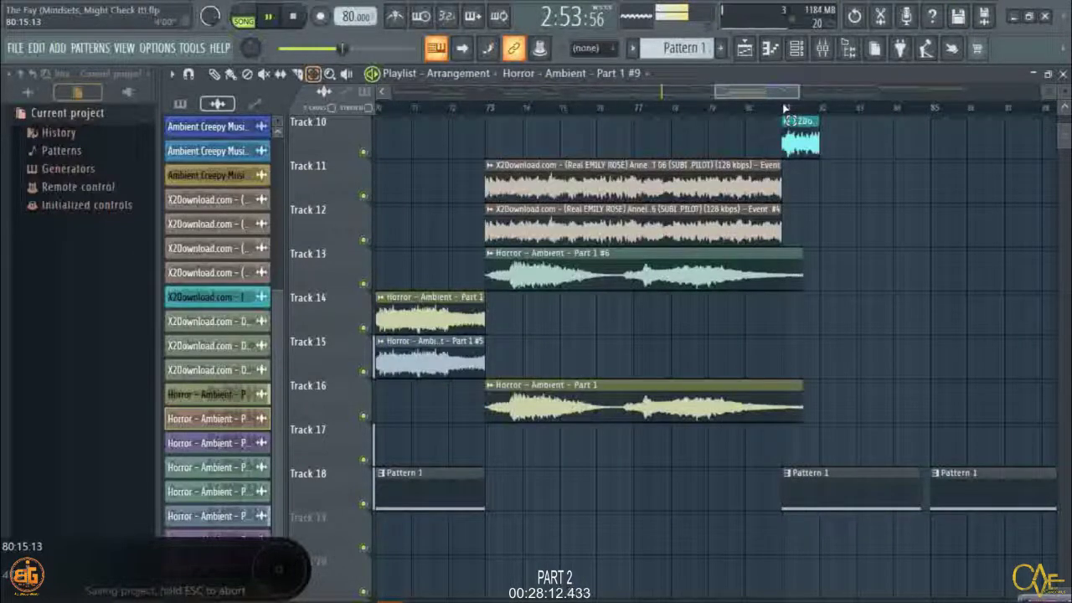
{"action": "scroll", "coordinate": [787, 109], "scroll_direction": "up", "scroll_amount": 3}
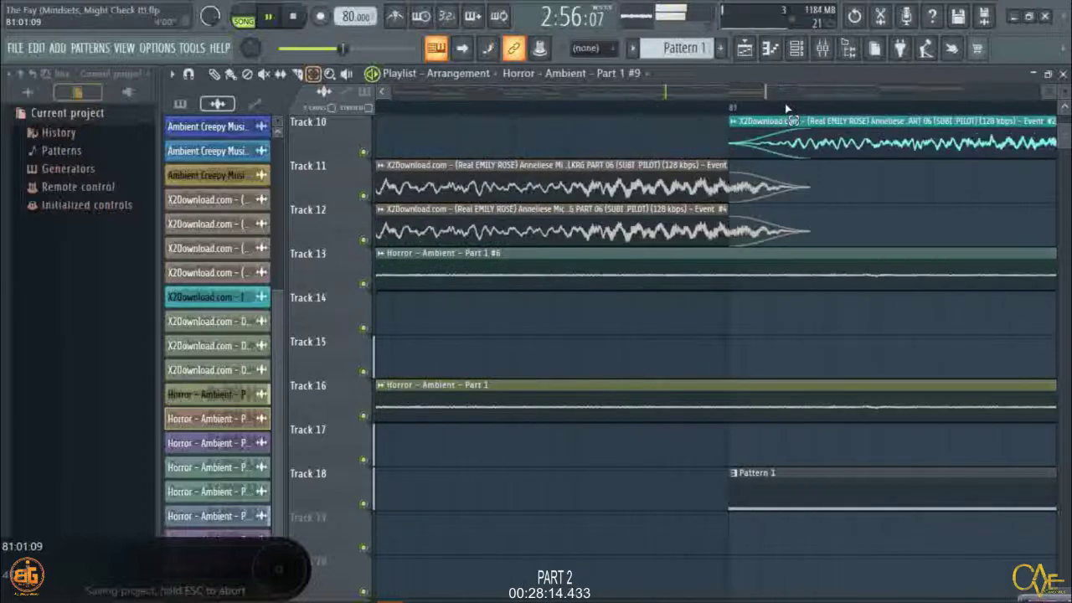
{"action": "scroll", "coordinate": [788, 108], "scroll_direction": "down", "scroll_amount": 1}
{"action": "scroll", "coordinate": [788, 109], "scroll_direction": "down", "scroll_amount": 1}
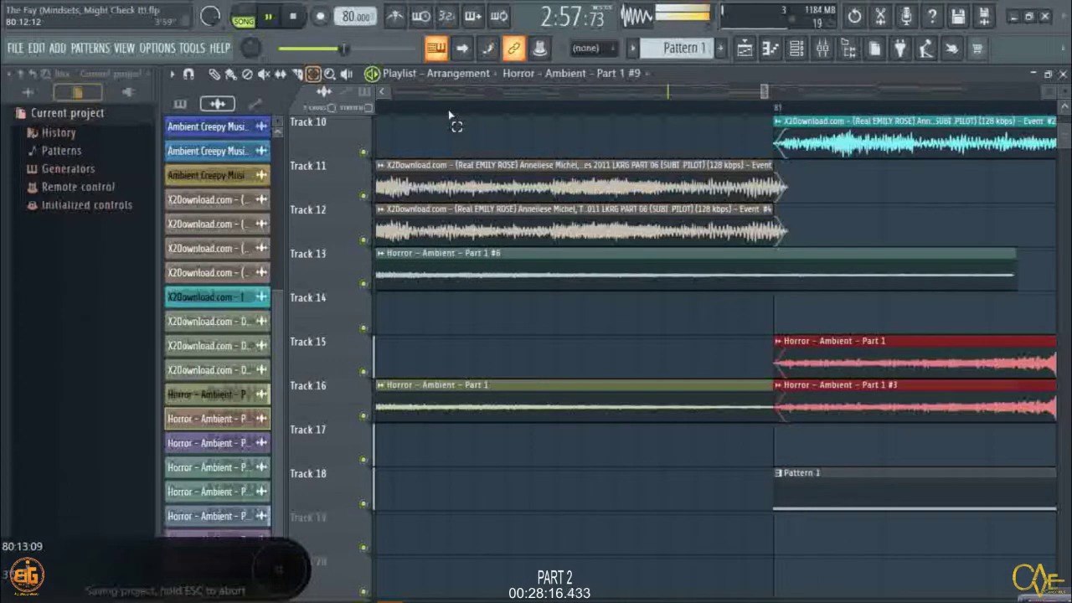
Move the copied bar 81 Horror - Ambient pair up one track to Tracks 14 and 15, keeping its start at bar 81.
{"action": "left_click_drag", "start_coordinate": [783, 358], "coordinate": [783, 315]}
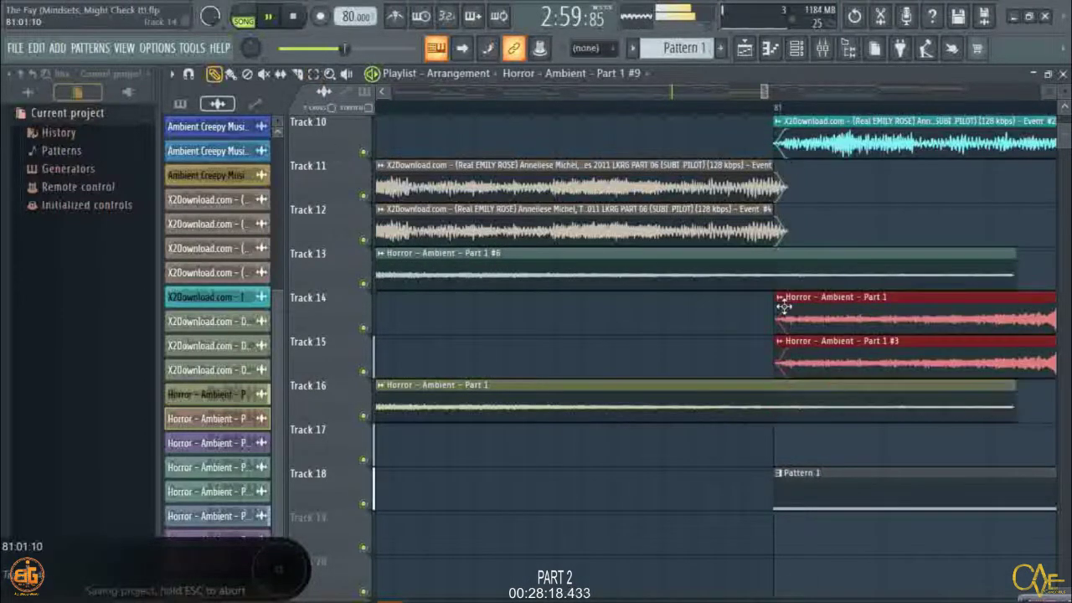
{"action": "scroll", "coordinate": [787, 111], "scroll_direction": "up", "scroll_amount": 2}
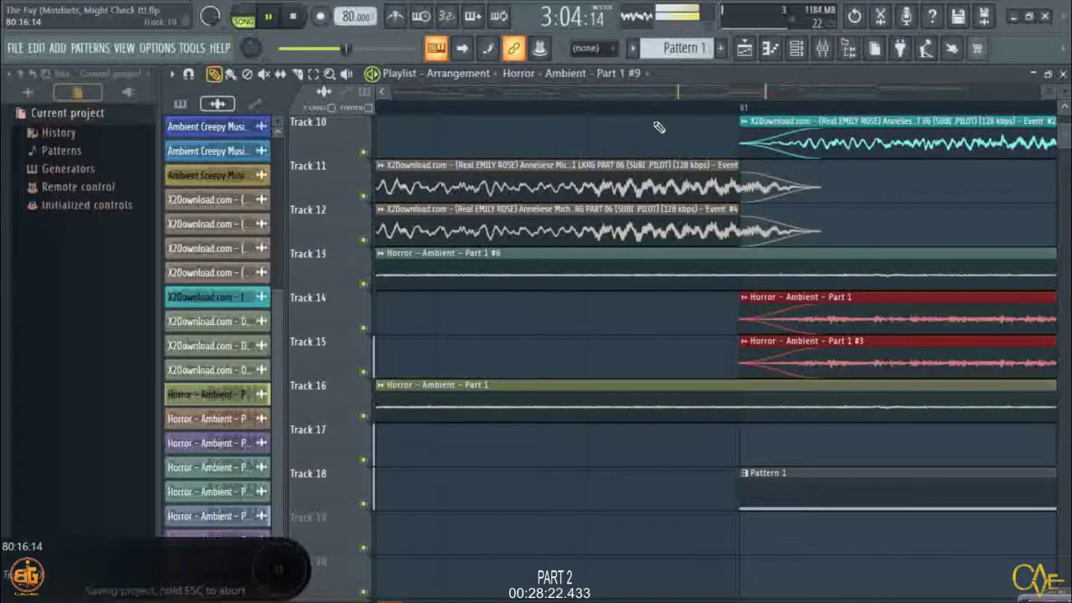
{"action": "scroll", "coordinate": [641, 112], "scroll_direction": "down", "scroll_amount": 1}
{"action": "scroll", "coordinate": [639, 117], "scroll_direction": "down", "scroll_amount": 1}
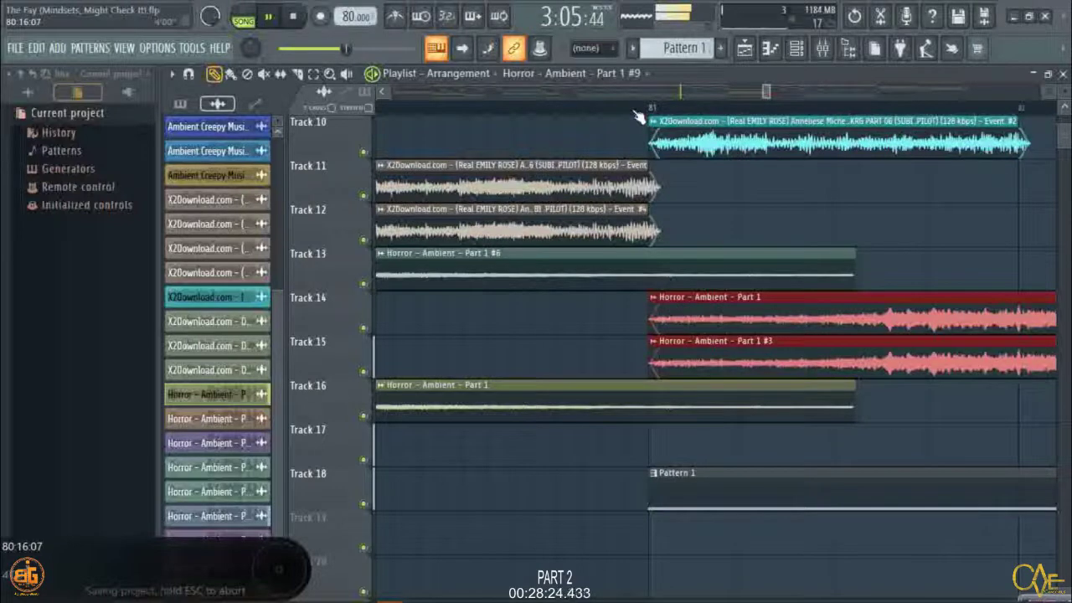
Add another copy of the same Horror - Ambient pair on Tracks 15 and 16, starting exactly at bar 85.
{"action": "scroll", "coordinate": [638, 117], "scroll_direction": "down", "scroll_amount": 2}
{"action": "scroll", "coordinate": [638, 117], "scroll_direction": "down", "scroll_amount": 4}
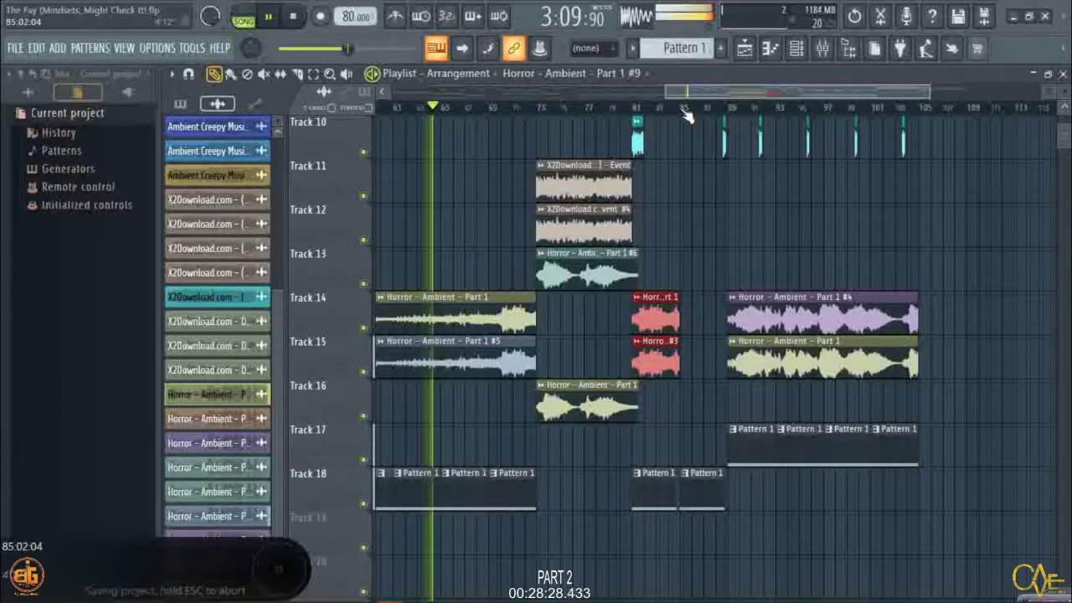
{"action": "scroll", "coordinate": [678, 118], "scroll_direction": "up", "scroll_amount": 6}
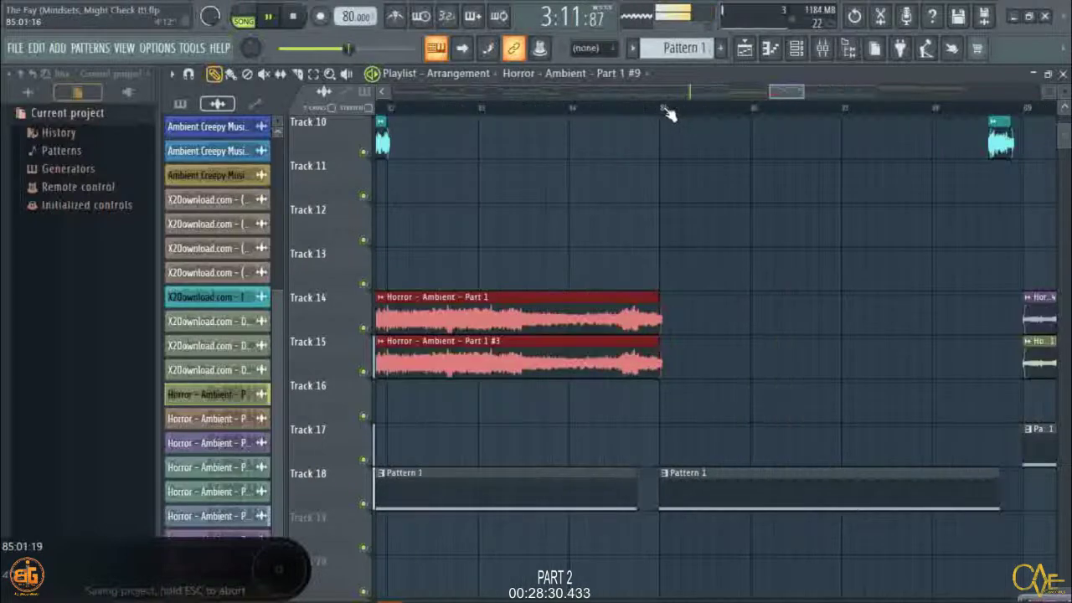
{"action": "scroll", "coordinate": [666, 109], "scroll_direction": "up", "scroll_amount": 6}
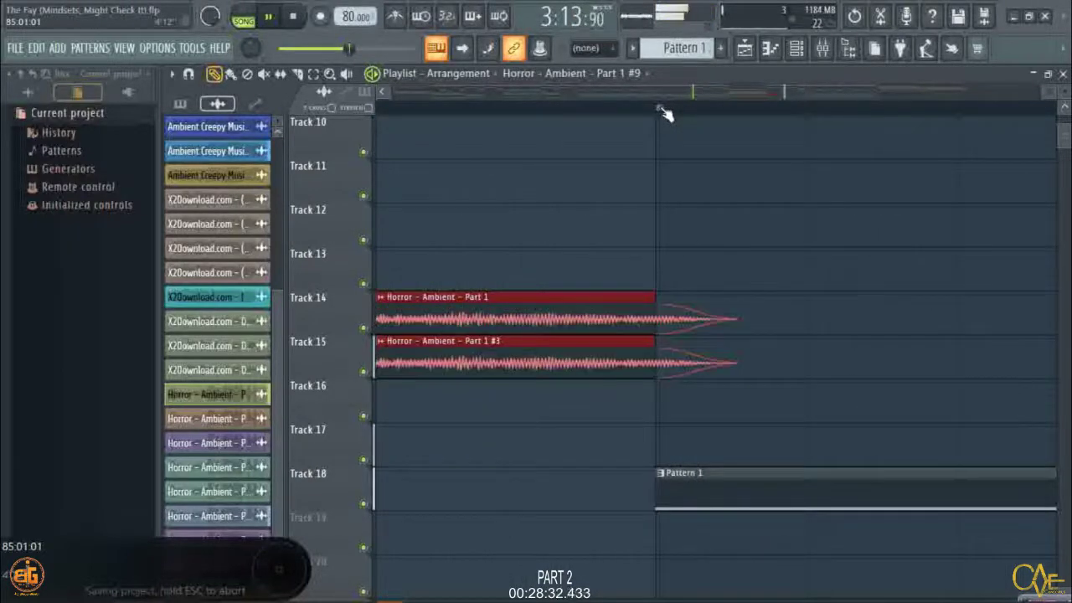
{"action": "key", "text": "ctrl+z"}
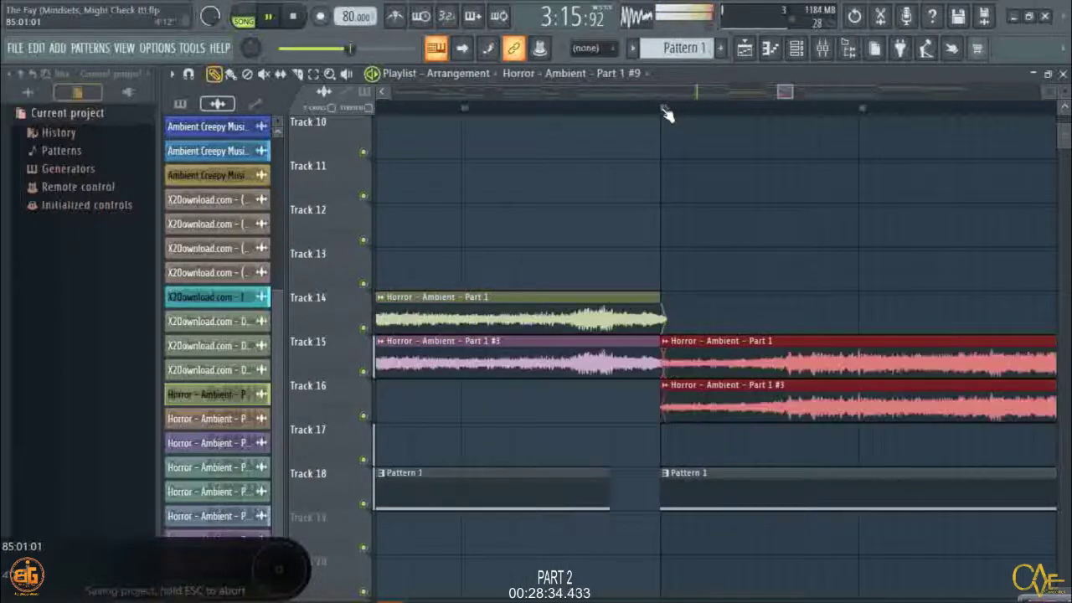
Scan the arrangement for pattern sections that still lack Horror - Ambient layers.
{"action": "scroll", "coordinate": [667, 115], "scroll_direction": "down", "scroll_amount": 3}
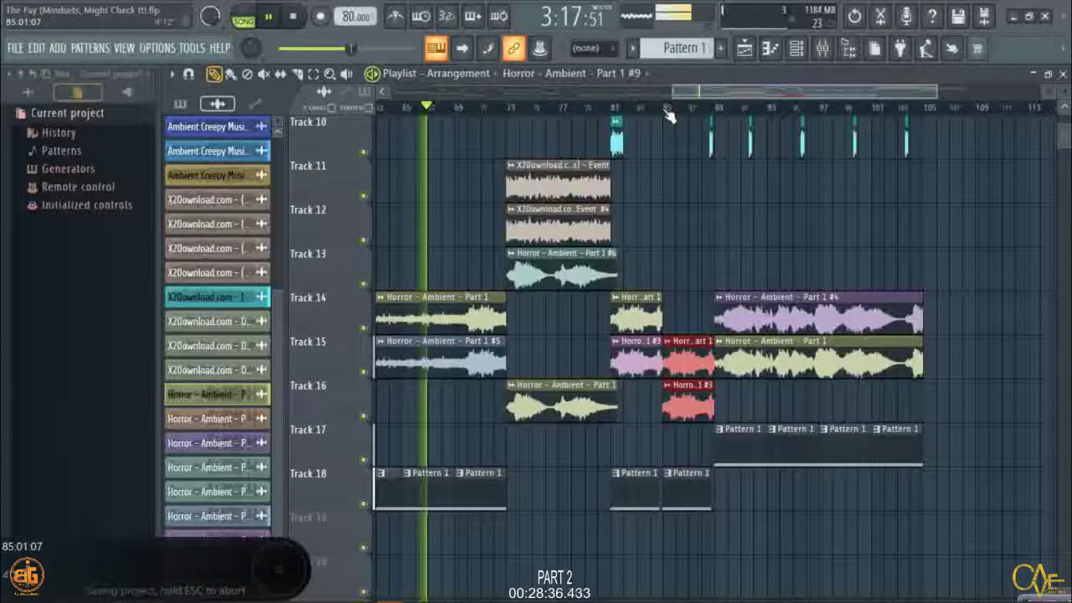
{"action": "scroll", "coordinate": [668, 115], "scroll_direction": "down", "scroll_amount": 2}
{"action": "scroll", "coordinate": [945, 220], "scroll_direction": "up", "scroll_amount": 4}
{"action": "scroll", "coordinate": [946, 220], "scroll_direction": "down", "scroll_amount": 4}
{"action": "scroll", "coordinate": [946, 220], "scroll_direction": "down", "scroll_amount": 1}
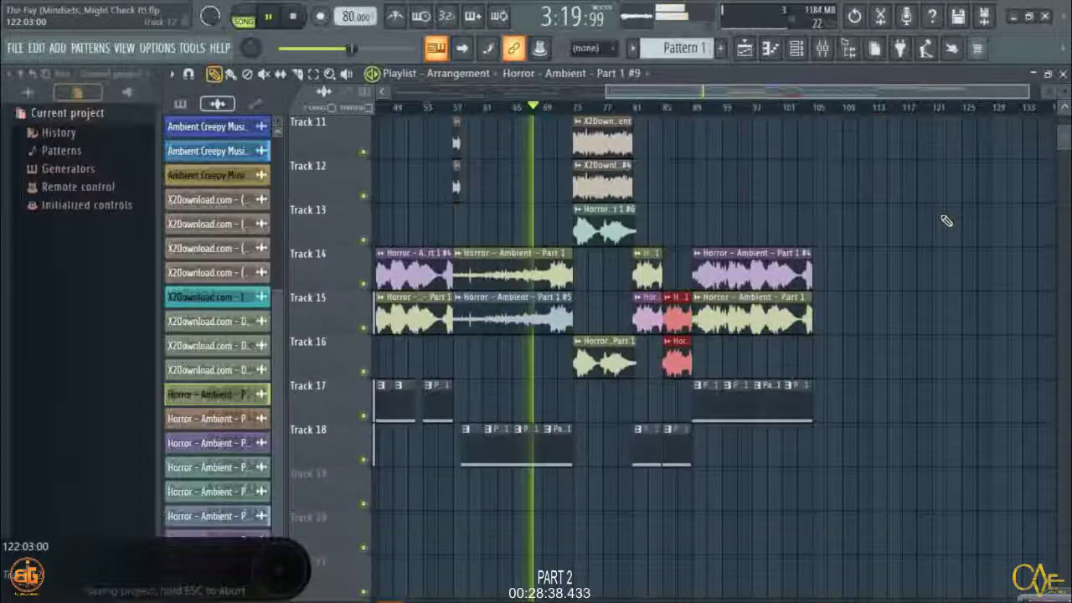
{"action": "scroll", "coordinate": [946, 220], "scroll_direction": "up", "scroll_amount": 2}
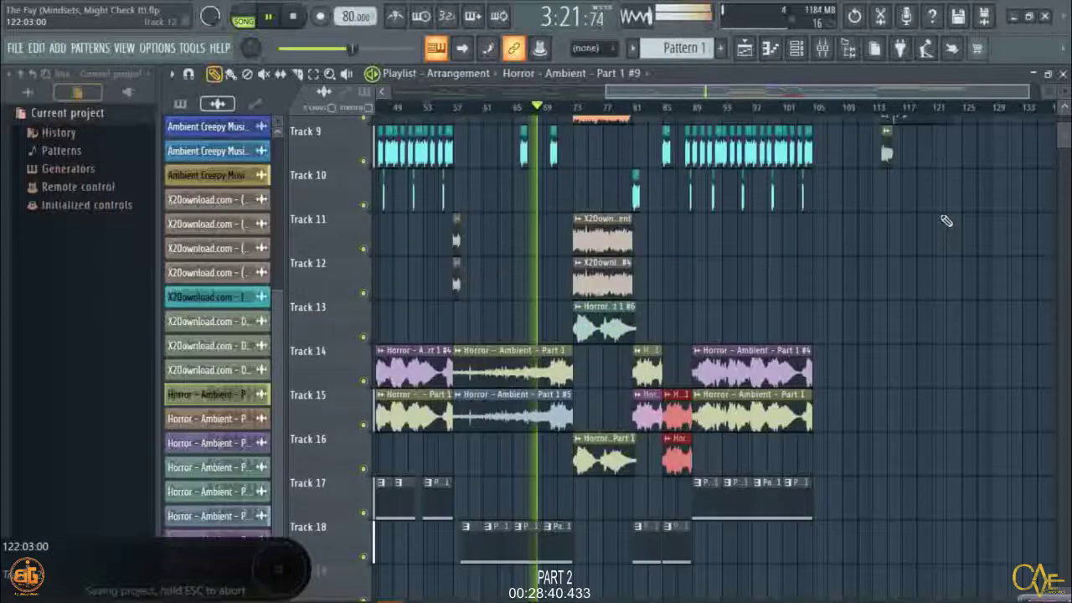
{"action": "scroll", "coordinate": [946, 220], "scroll_direction": "down", "scroll_amount": 4}
{"action": "scroll", "coordinate": [907, 114], "scroll_direction": "down", "scroll_amount": 2}
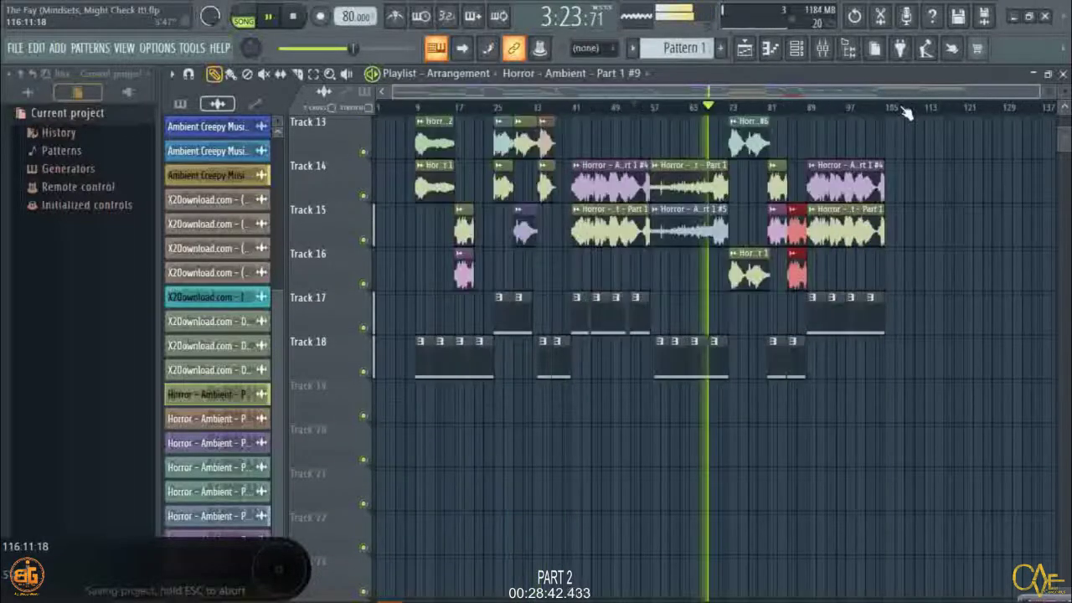
Place a copy of the Horror - Ambient pair at bar 21 on Tracks 15 and 16, directly after the bar 17 pair.
{"action": "scroll", "coordinate": [909, 192], "scroll_direction": "up", "scroll_amount": 3}
{"action": "scroll", "coordinate": [473, 114], "scroll_direction": "up", "scroll_amount": 1}
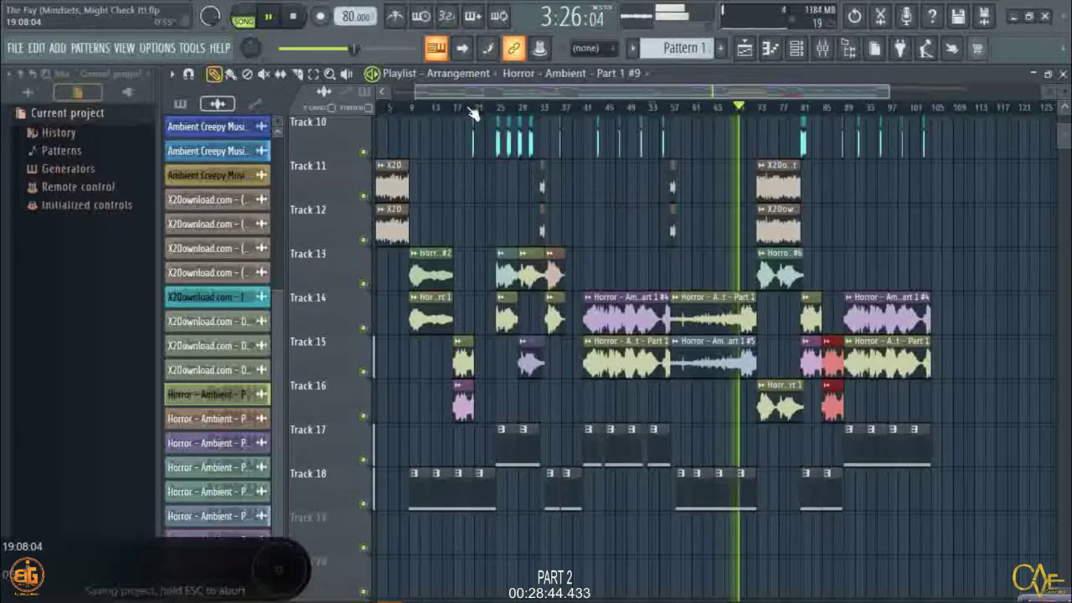
{"action": "scroll", "coordinate": [486, 116], "scroll_direction": "up", "scroll_amount": 5}
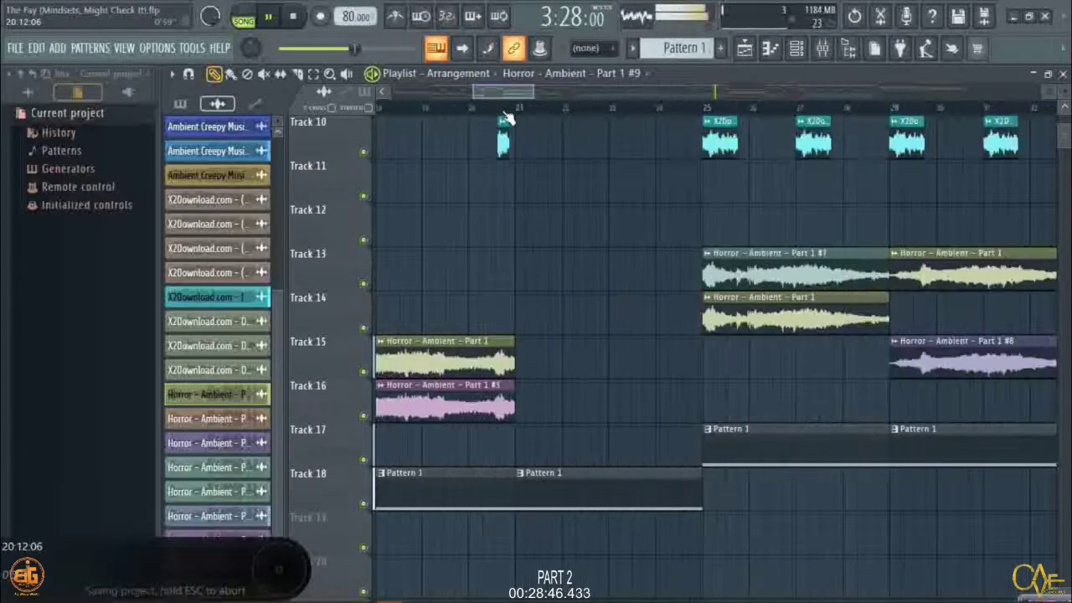
{"action": "scroll", "coordinate": [507, 117], "scroll_direction": "up", "scroll_amount": 3}
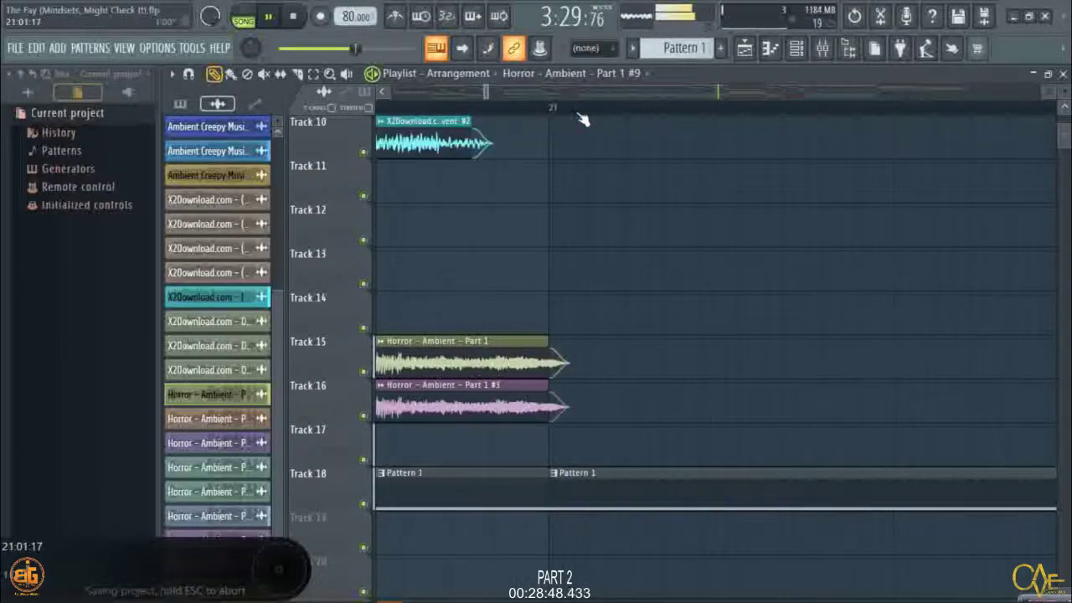
{"action": "scroll", "coordinate": [581, 119], "scroll_direction": "up", "scroll_amount": 3}
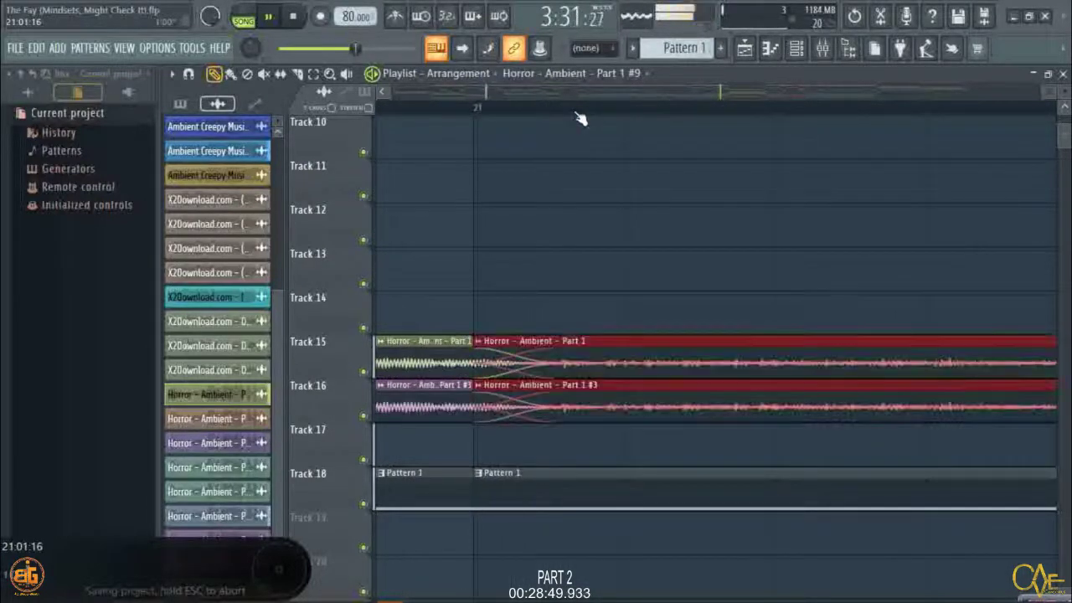
{"action": "scroll", "coordinate": [581, 119], "scroll_direction": "down", "scroll_amount": 2}
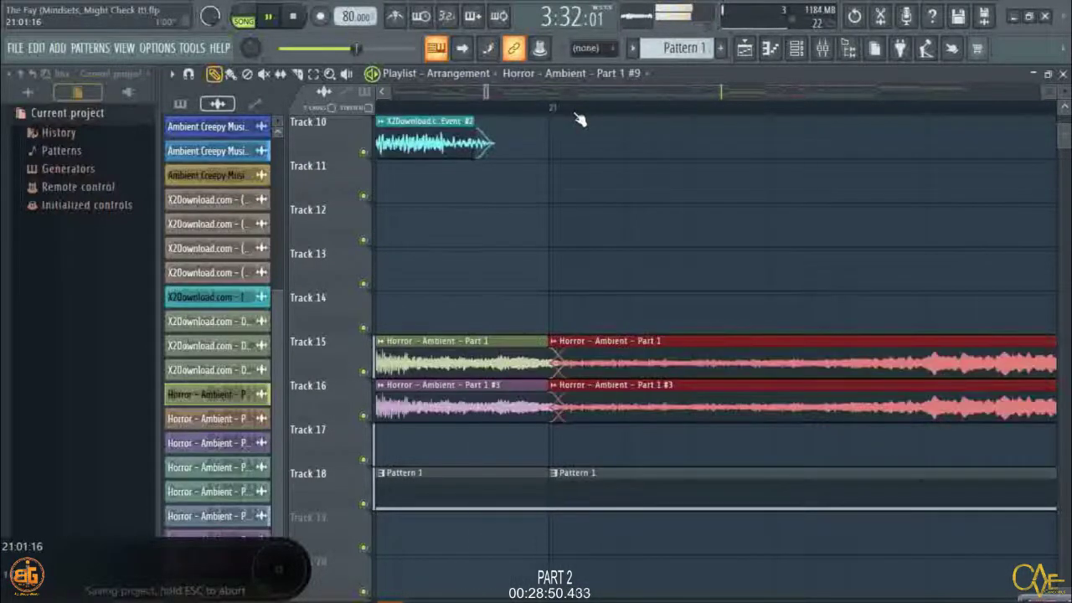
Place a copy of the Horror - Ambient pair on Tracks 15 and 16 at bar 37, aligned with the Pattern 1 clip's start.
{"action": "scroll", "coordinate": [578, 120], "scroll_direction": "down", "scroll_amount": 2}
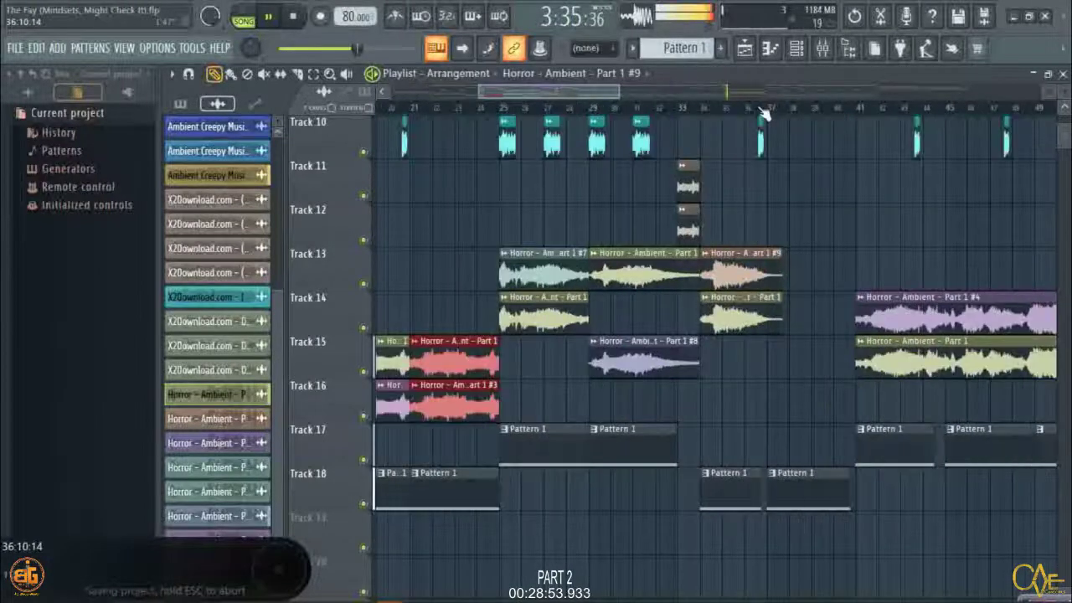
{"action": "scroll", "coordinate": [764, 113], "scroll_direction": "up", "scroll_amount": 2}
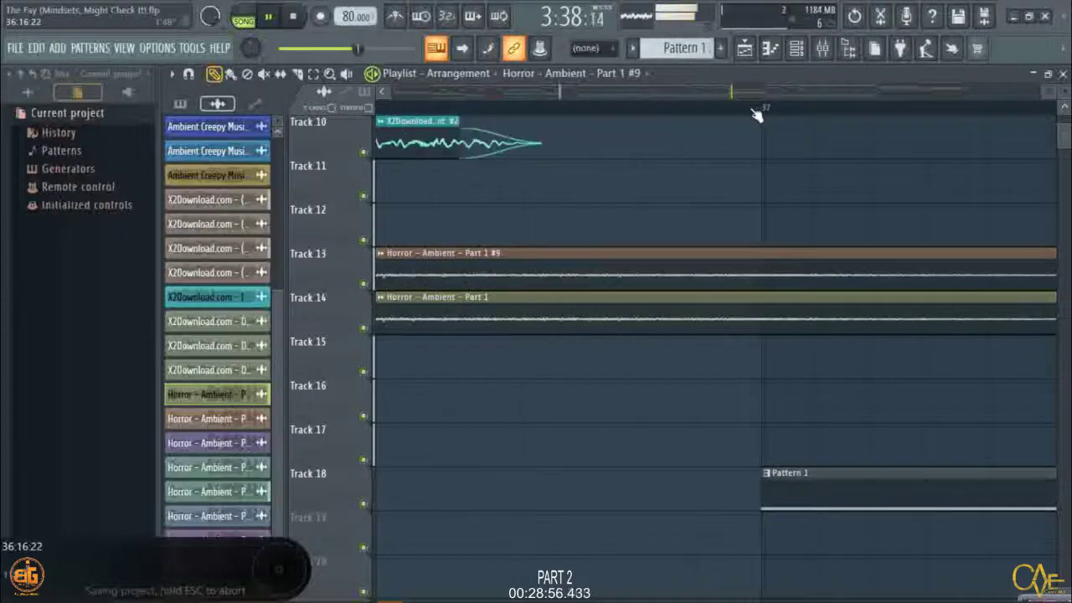
{"action": "scroll", "coordinate": [756, 115], "scroll_direction": "down", "scroll_amount": 2}
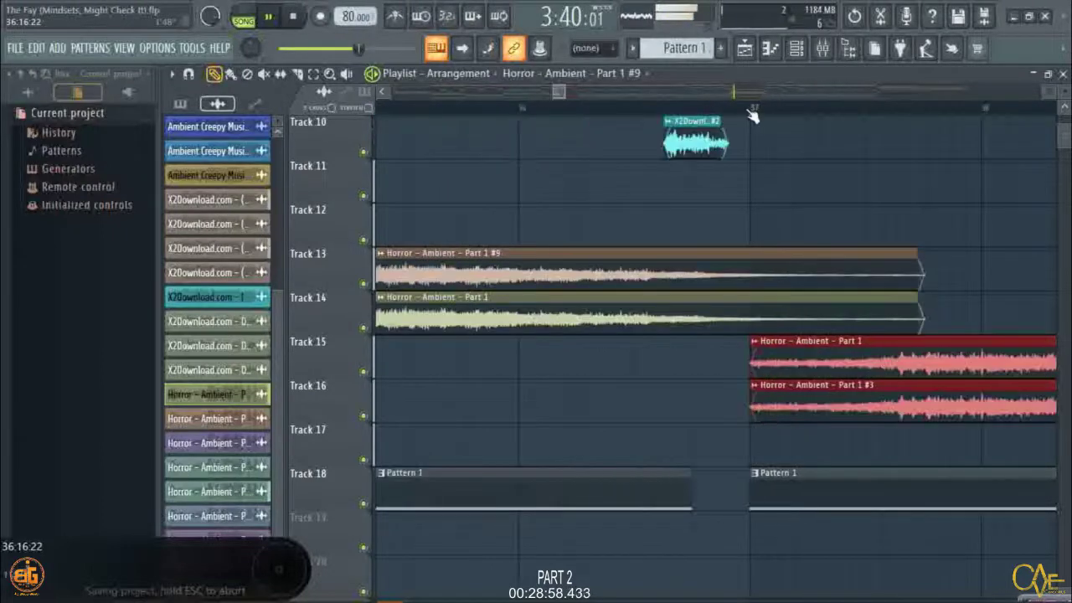
Trim both bar 34 Horror - Ambient clips on Tracks 13 and 14 to end exactly at bar 37.
{"action": "left_click", "coordinate": [313, 74]}
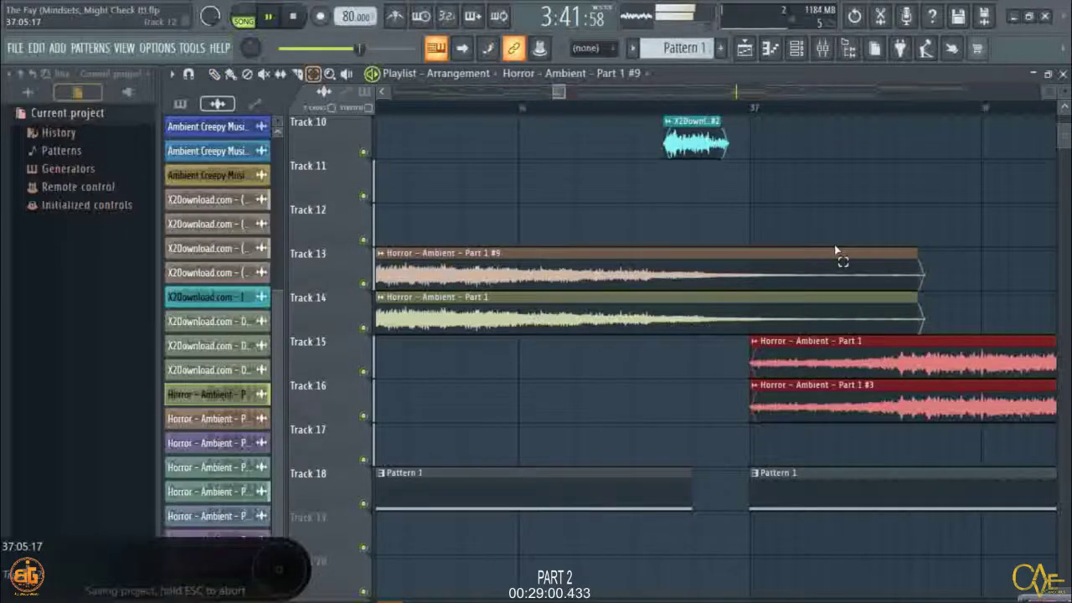
{"action": "left_click_drag", "start_coordinate": [844, 323], "coordinate": [670, 210]}
{"action": "key", "text": "p"}
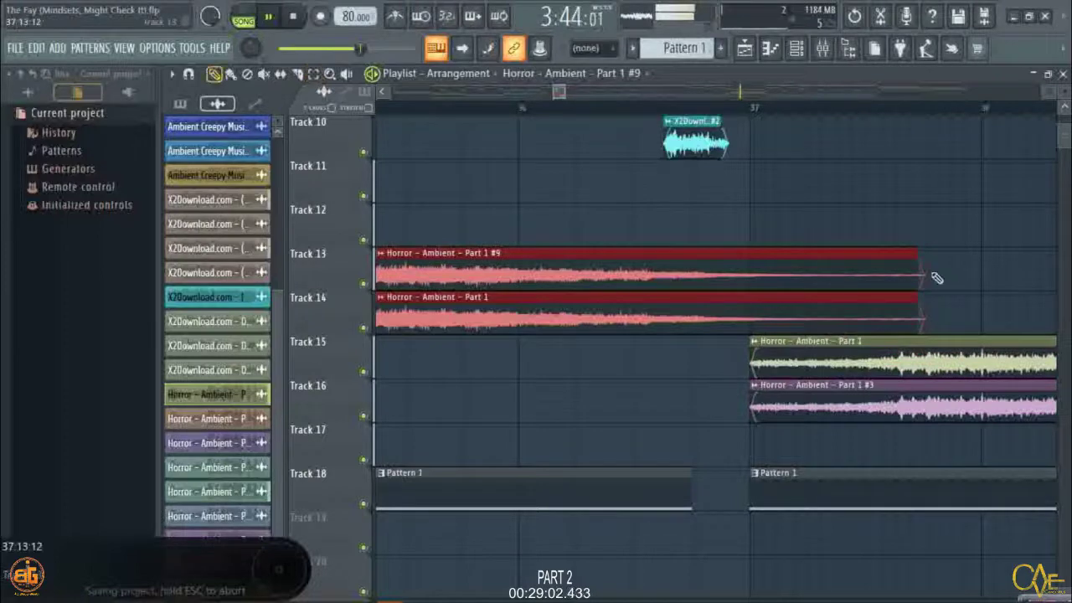
{"action": "left_click_drag", "start_coordinate": [919, 261], "coordinate": [749, 281]}
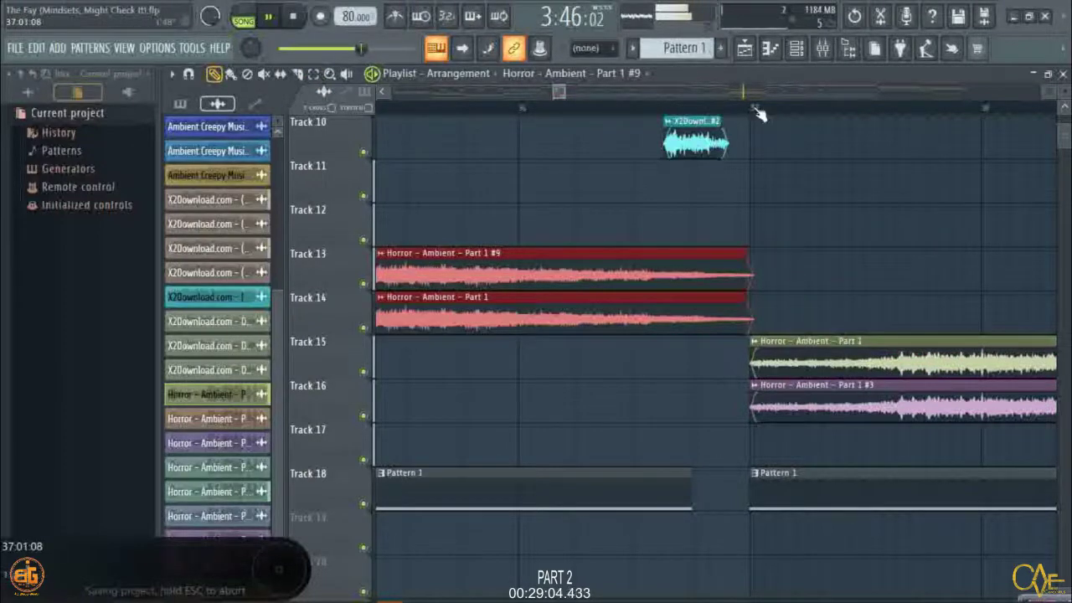
{"action": "scroll", "coordinate": [756, 109], "scroll_direction": "up", "scroll_amount": 5}
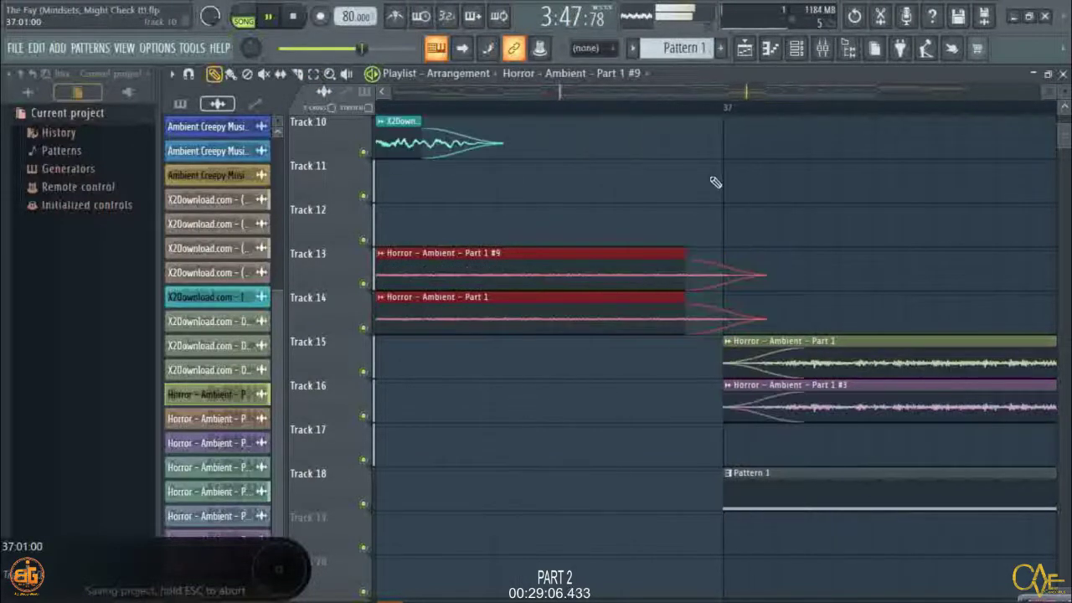
{"action": "left_click_drag", "start_coordinate": [686, 266], "coordinate": [724, 285]}
{"action": "scroll", "coordinate": [788, 115], "scroll_direction": "down", "scroll_amount": 3}
{"action": "scroll", "coordinate": [786, 112], "scroll_direction": "down", "scroll_amount": 3}
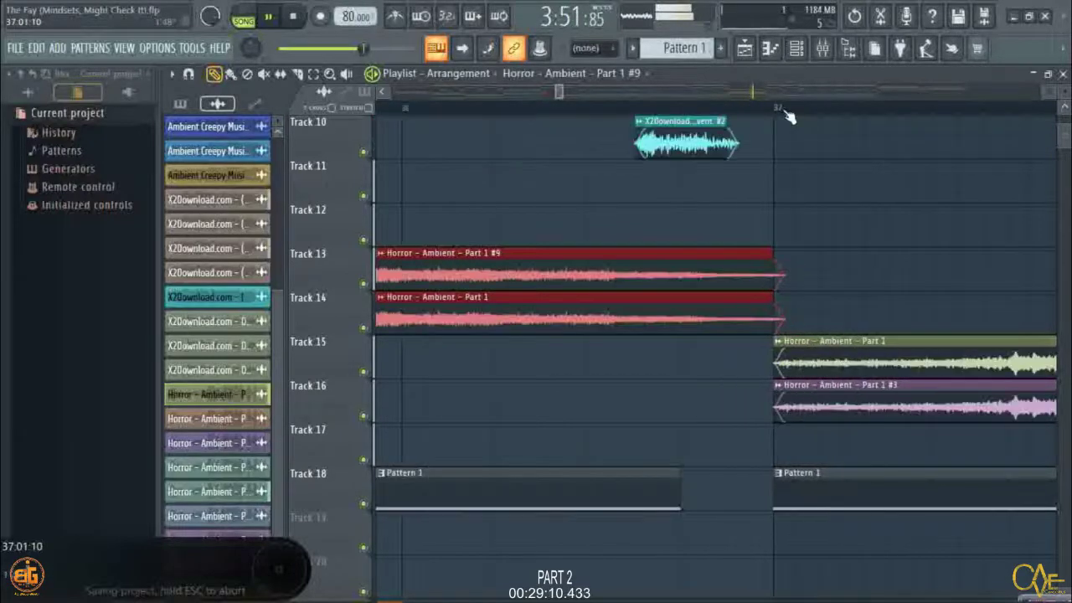
Review the Horror - Ambient layers across the whole arrangement, including the clips between bars 105 and 123.
{"action": "scroll", "coordinate": [787, 117], "scroll_direction": "down", "scroll_amount": 5}
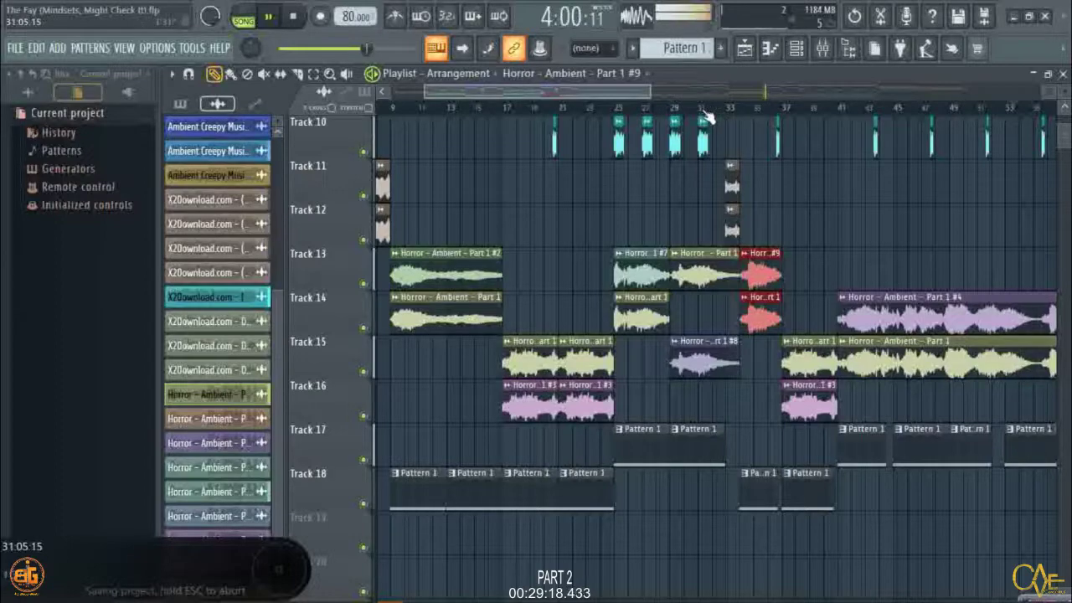
{"action": "scroll", "coordinate": [707, 117], "scroll_direction": "down", "scroll_amount": 2}
{"action": "scroll", "coordinate": [707, 117], "scroll_direction": "down", "scroll_amount": 1}
{"action": "scroll", "coordinate": [708, 118], "scroll_direction": "down", "scroll_amount": 3}
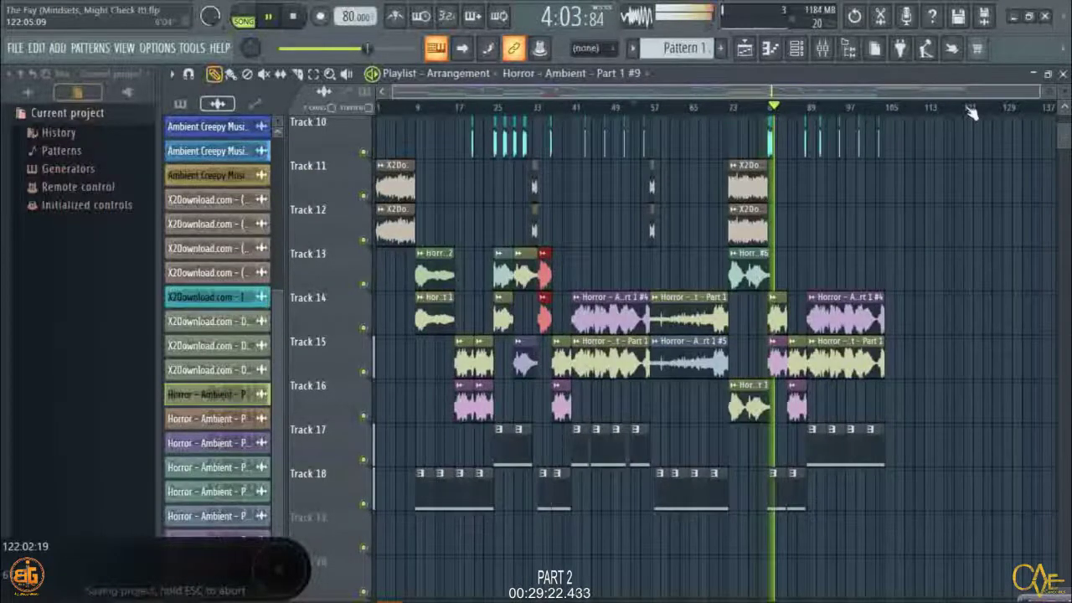
{"action": "scroll", "coordinate": [970, 114], "scroll_direction": "up", "scroll_amount": 3}
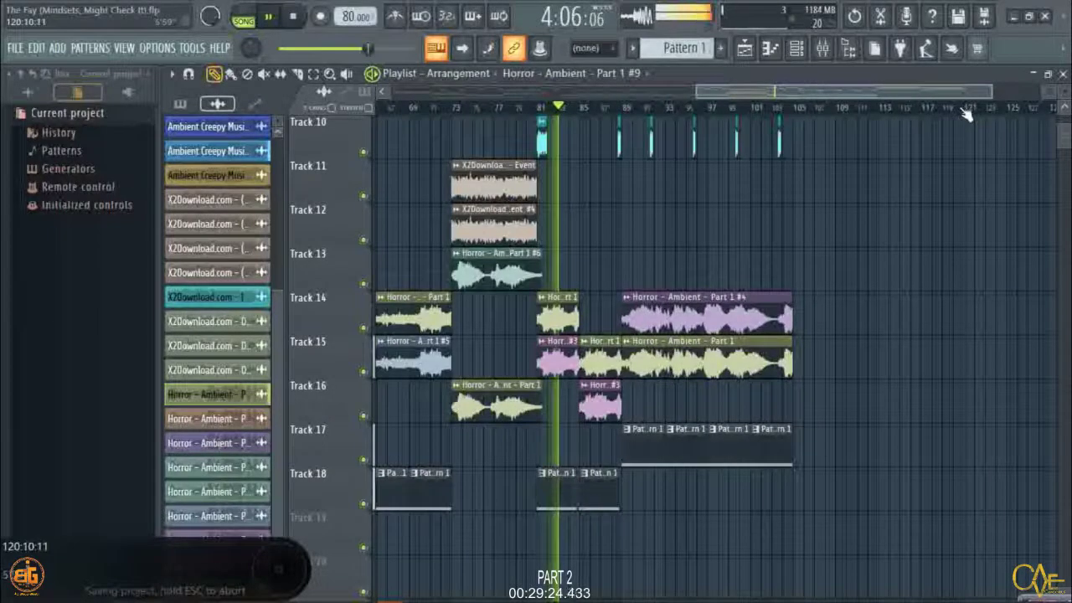
{"action": "scroll", "coordinate": [940, 142], "scroll_direction": "up", "scroll_amount": 4}
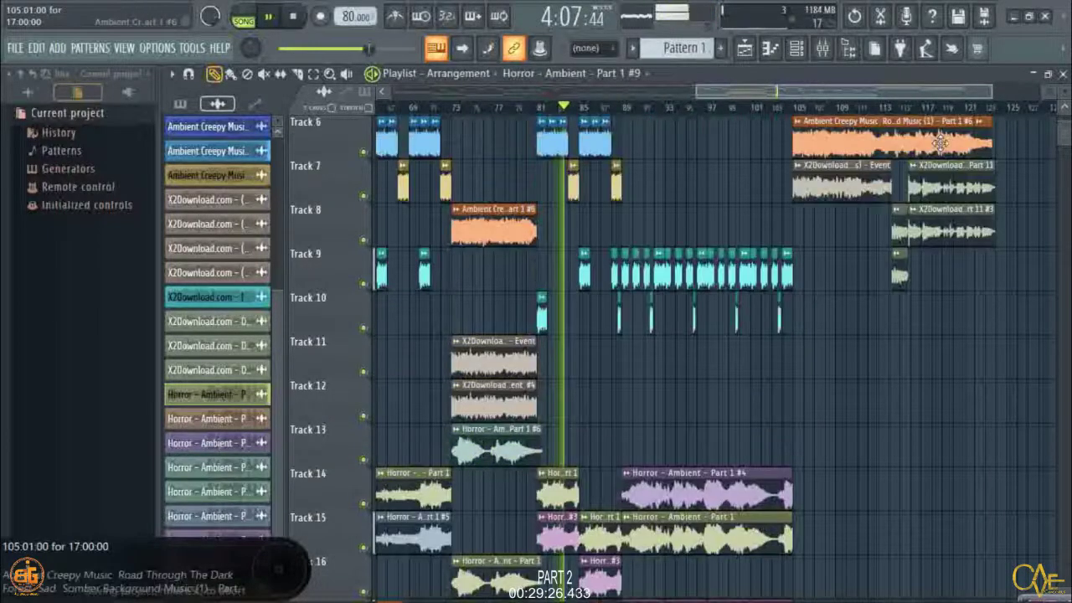
{"action": "scroll", "coordinate": [939, 142], "scroll_direction": "down", "scroll_amount": 2}
{"action": "scroll", "coordinate": [773, 109], "scroll_direction": "down", "scroll_amount": 2}
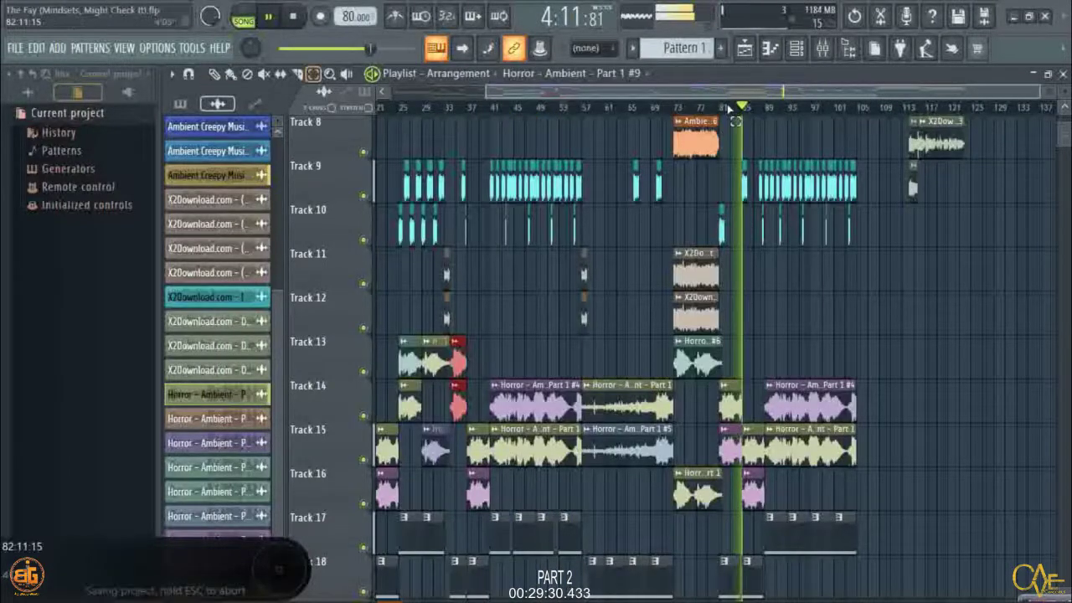
Copy the Horror - Ambient pair at bar 57 on Tracks 14 and 15 and paste it at bar 1.
{"action": "scroll", "coordinate": [731, 109], "scroll_direction": "down", "scroll_amount": 1}
{"action": "scroll", "coordinate": [729, 109], "scroll_direction": "up", "scroll_amount": 3}
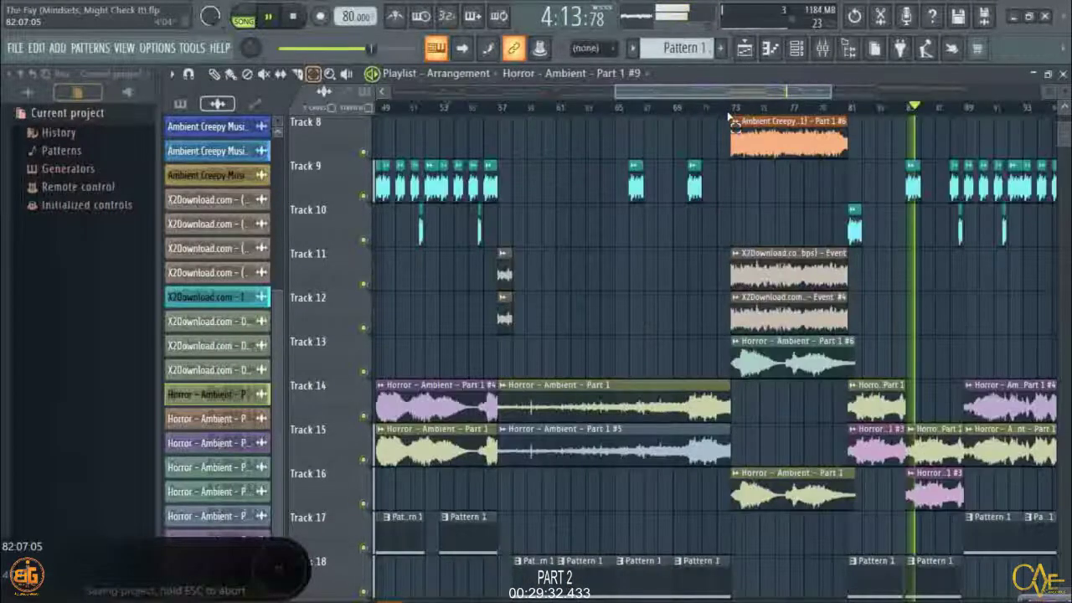
{"action": "left_click_drag", "start_coordinate": [768, 339], "coordinate": [804, 474]}
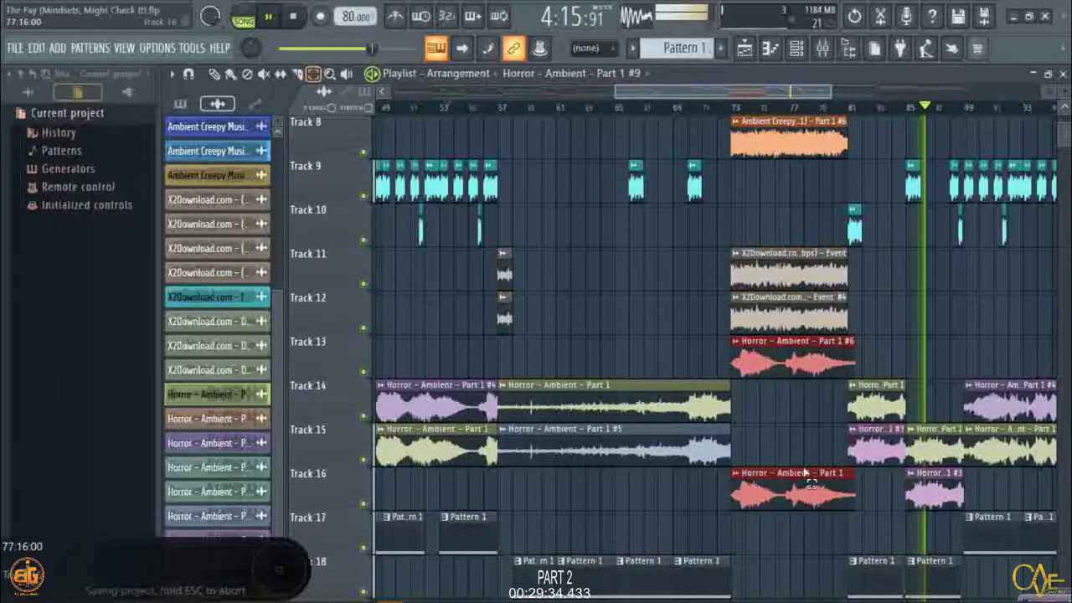
{"action": "left_click", "coordinate": [550, 393]}
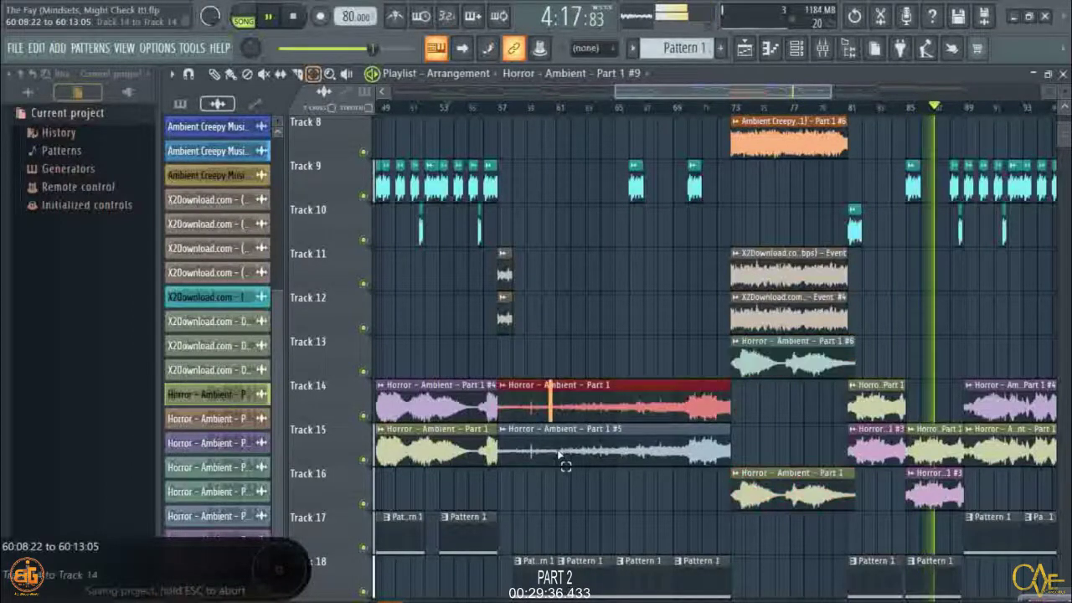
{"action": "left_click_drag", "start_coordinate": [558, 455], "coordinate": [577, 469]}
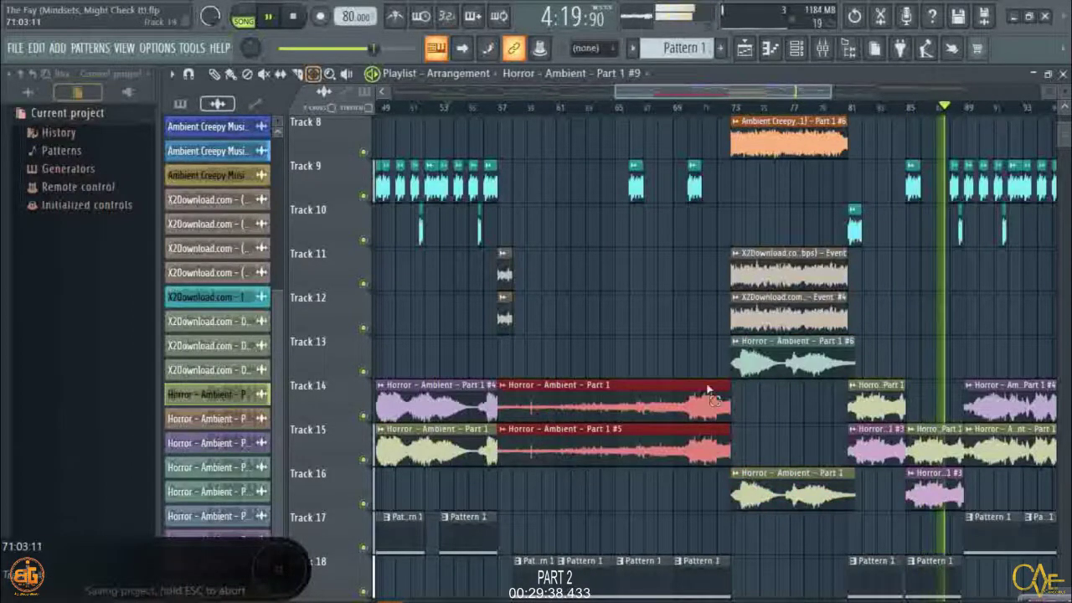
{"action": "scroll", "coordinate": [819, 105], "scroll_direction": "down", "scroll_amount": 3}
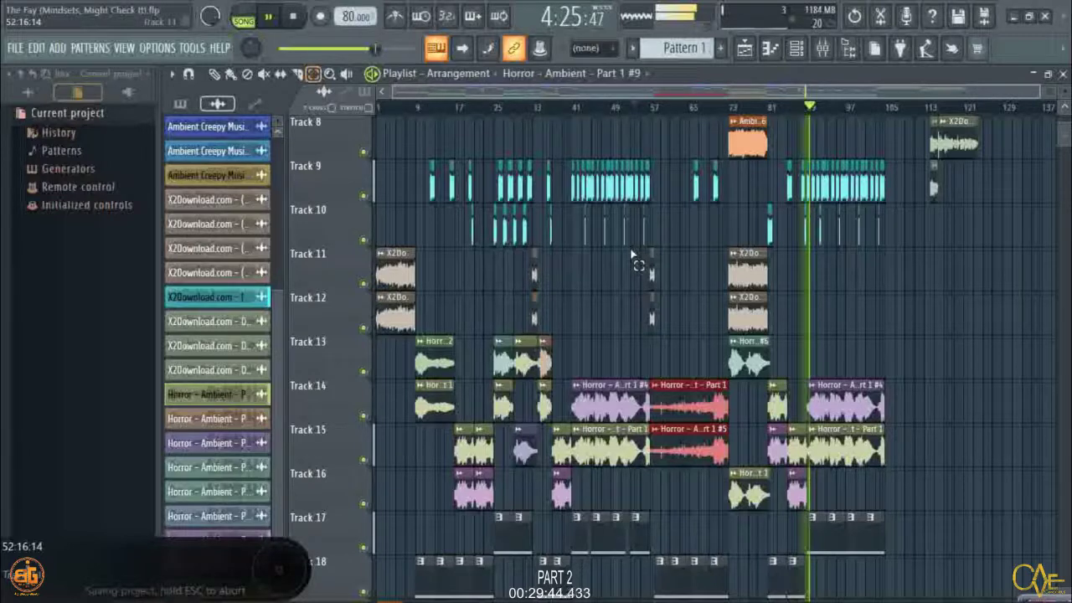
{"action": "key", "text": "ctrl+v"}
{"action": "left_click", "coordinate": [214, 74]}
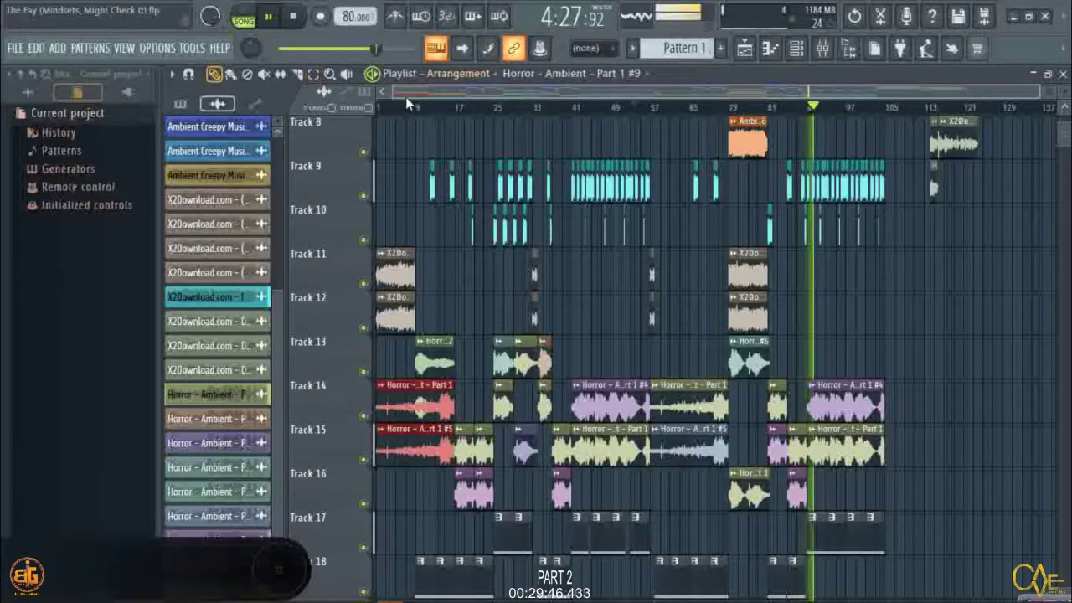
Shorten both pasted bar 1 Horror - Ambient clips to end just before bar 9, restarting playback from the beginning.
{"action": "scroll", "coordinate": [394, 109], "scroll_direction": "up", "scroll_amount": 3}
{"action": "scroll", "coordinate": [394, 115], "scroll_direction": "up", "scroll_amount": 3}
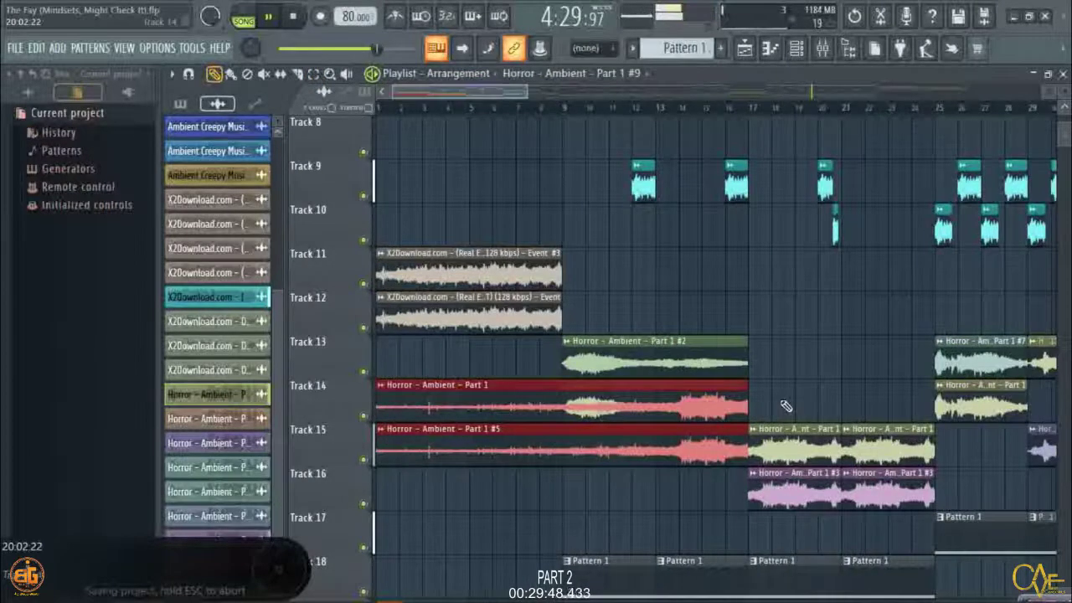
{"action": "left_click_drag", "start_coordinate": [745, 396], "coordinate": [537, 394]}
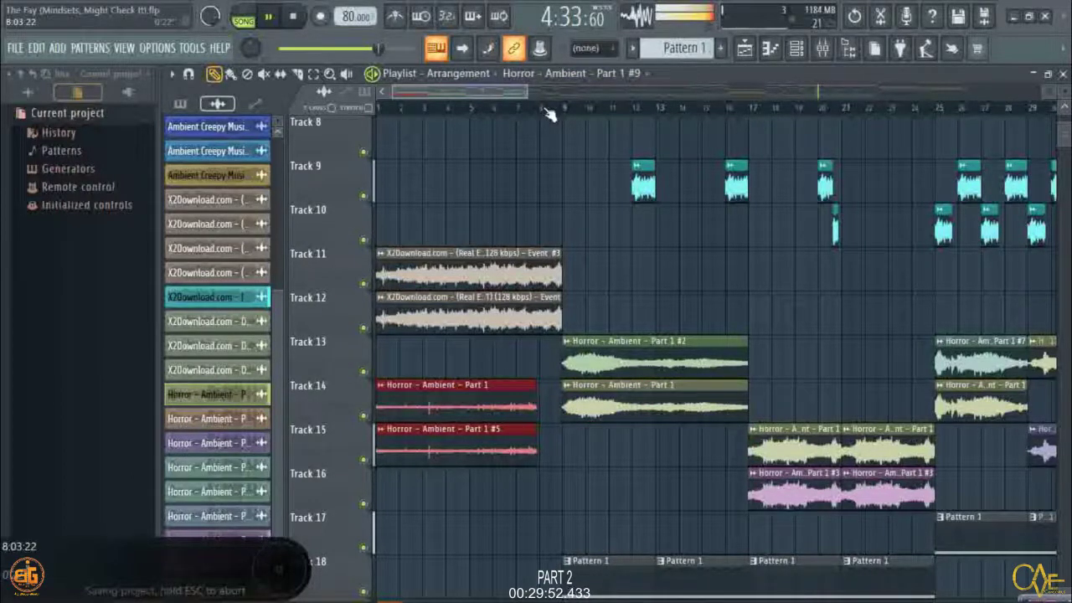
{"action": "scroll", "coordinate": [548, 115], "scroll_direction": "up", "scroll_amount": 4}
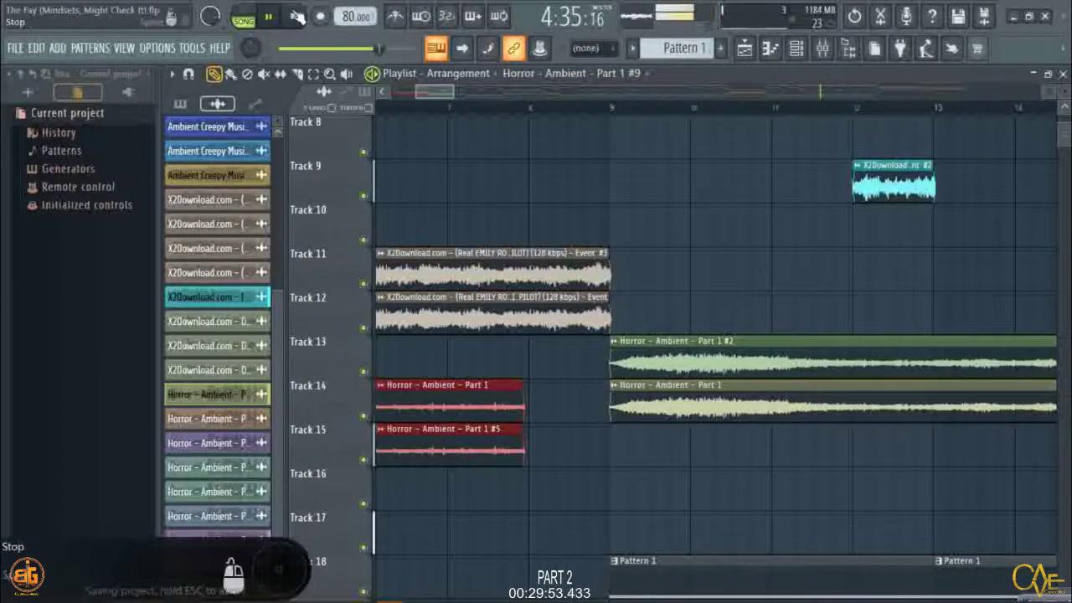
{"action": "left_click", "coordinate": [293, 16]}
{"action": "left_click", "coordinate": [268, 16]}
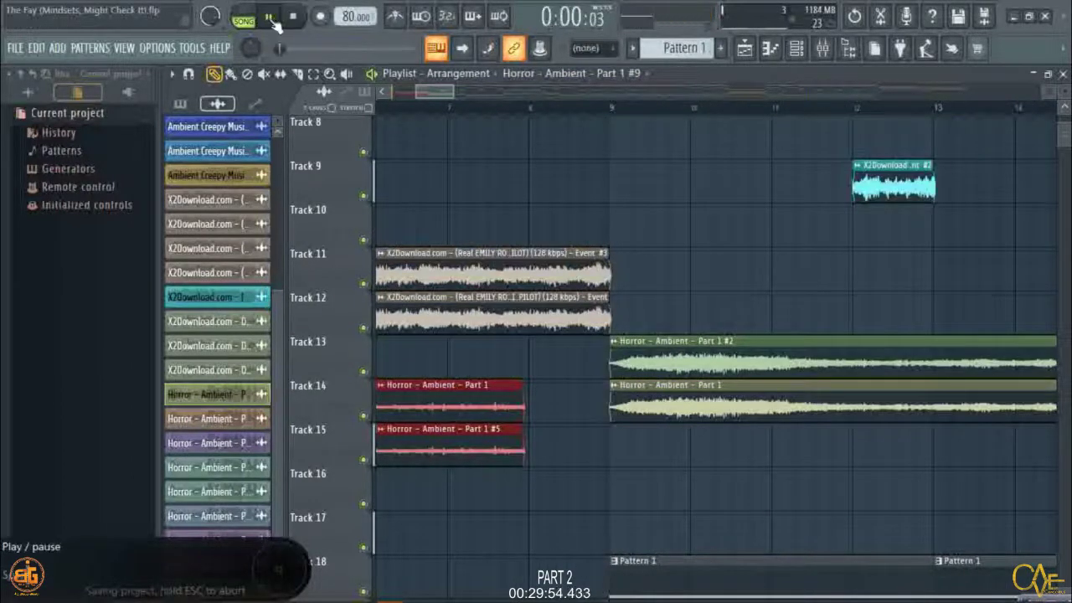
{"action": "left_click_drag", "start_coordinate": [521, 422], "coordinate": [598, 443]}
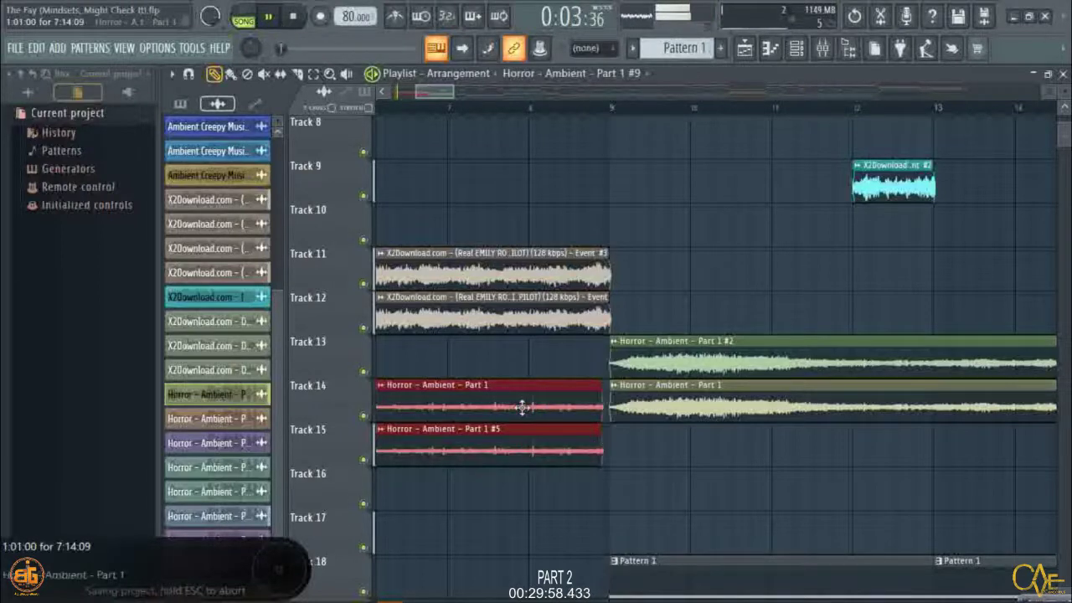
Move the bar 1 Horror - Ambient pair to Tracks 15 and 16 and fine-tune its ends to exactly bar 9.
{"action": "left_click_drag", "start_coordinate": [522, 407], "coordinate": [522, 451]}
{"action": "left_click_drag", "start_coordinate": [609, 441], "coordinate": [608, 438]}
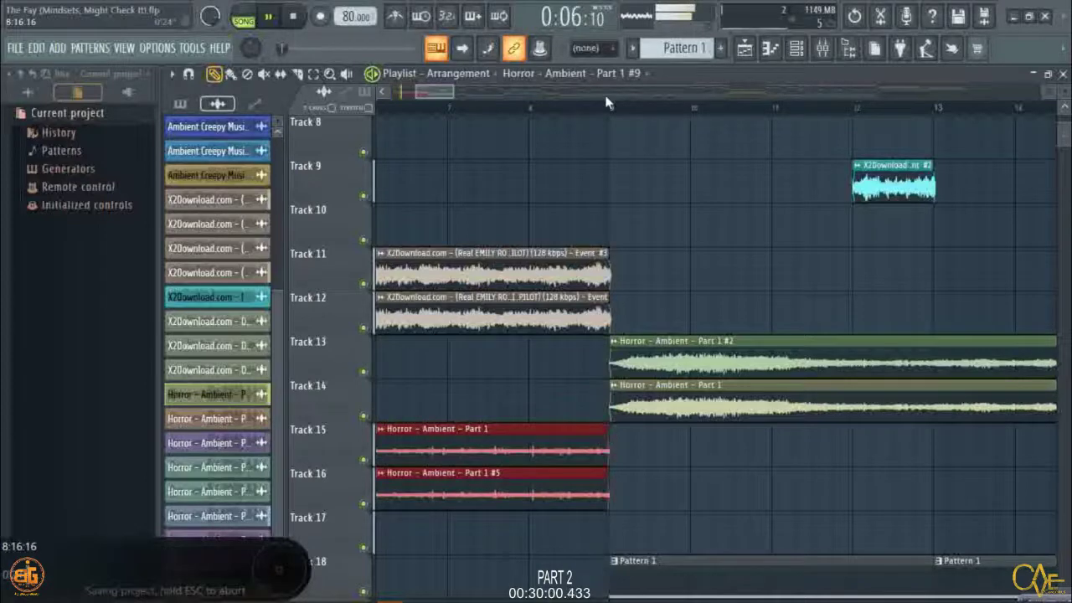
{"action": "scroll", "coordinate": [619, 110], "scroll_direction": "up", "scroll_amount": 5}
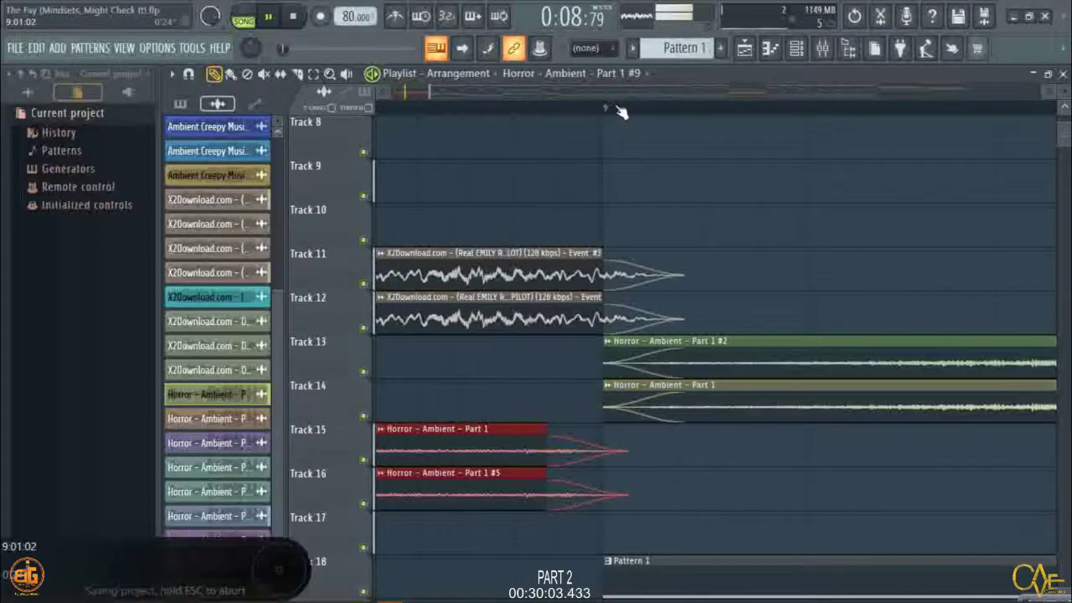
{"action": "left_click_drag", "start_coordinate": [543, 438], "coordinate": [602, 470]}
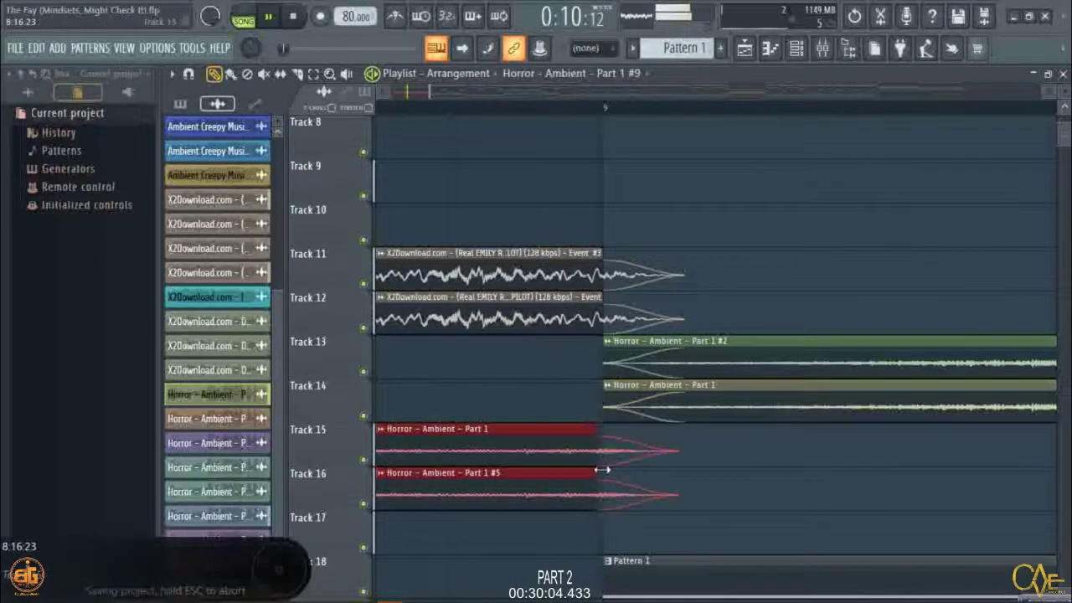
{"action": "scroll", "coordinate": [502, 112], "scroll_direction": "down", "scroll_amount": 2}
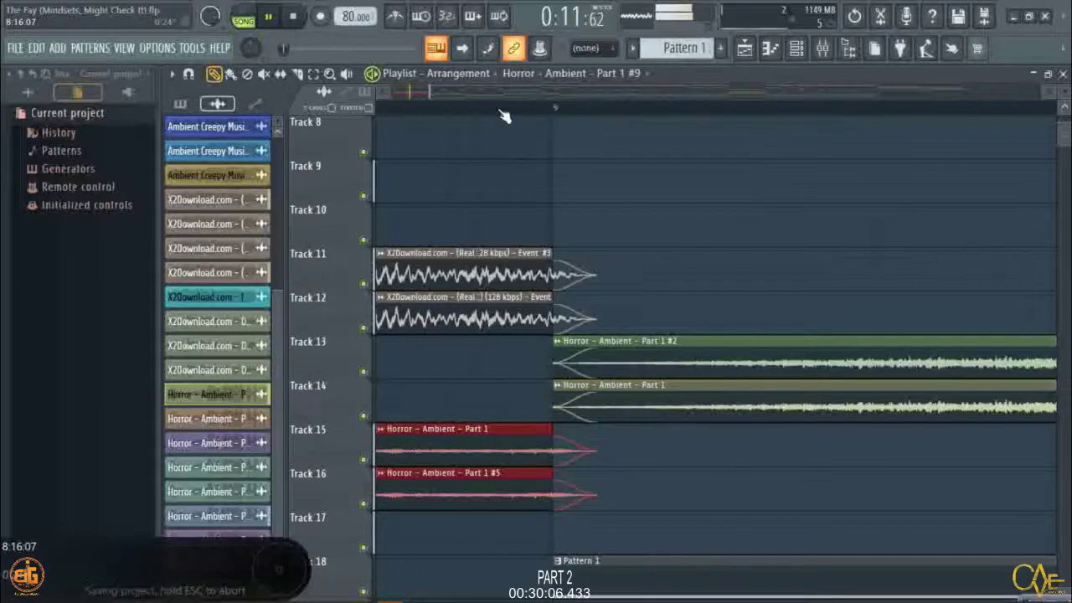
Delete the Horror - Ambient clips starting at bar 73 on Tracks 13 and 16.
{"action": "scroll", "coordinate": [505, 115], "scroll_direction": "down", "scroll_amount": 2}
{"action": "scroll", "coordinate": [503, 115], "scroll_direction": "down", "scroll_amount": 6}
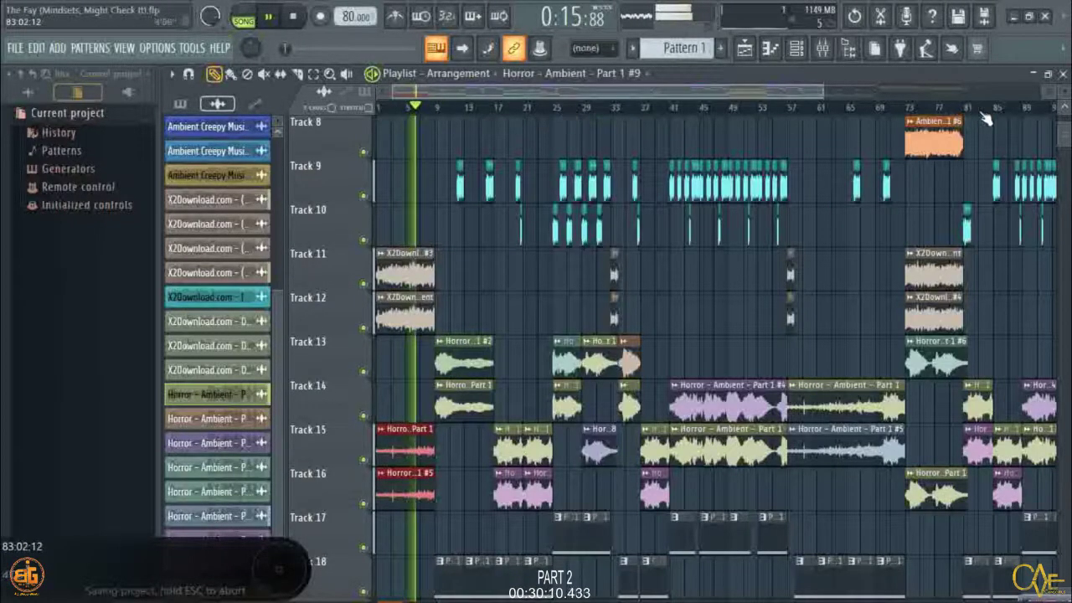
{"action": "scroll", "coordinate": [982, 115], "scroll_direction": "up", "scroll_amount": 6}
{"action": "scroll", "coordinate": [984, 117], "scroll_direction": "up", "scroll_amount": 2}
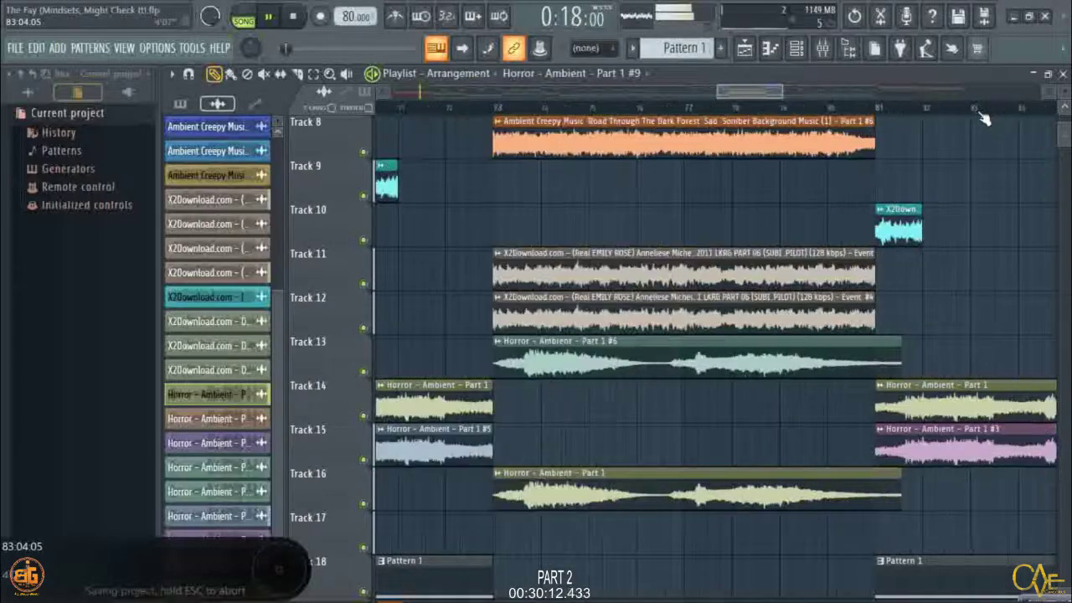
{"action": "right_click", "coordinate": [615, 374]}
{"action": "right_click", "coordinate": [614, 494]}
Place a copy of the shortened Horror - Ambient pair on Tracks 16 and 17, starting exactly at bar 73.
{"action": "key", "text": "ctrl+v"}
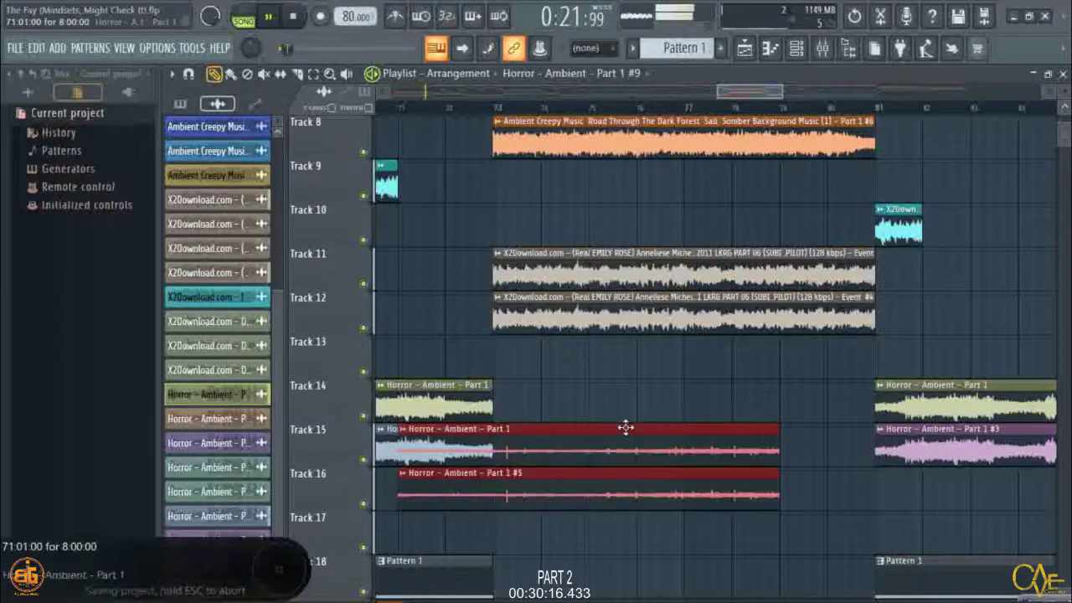
{"action": "left_click_drag", "start_coordinate": [625, 428], "coordinate": [600, 493]}
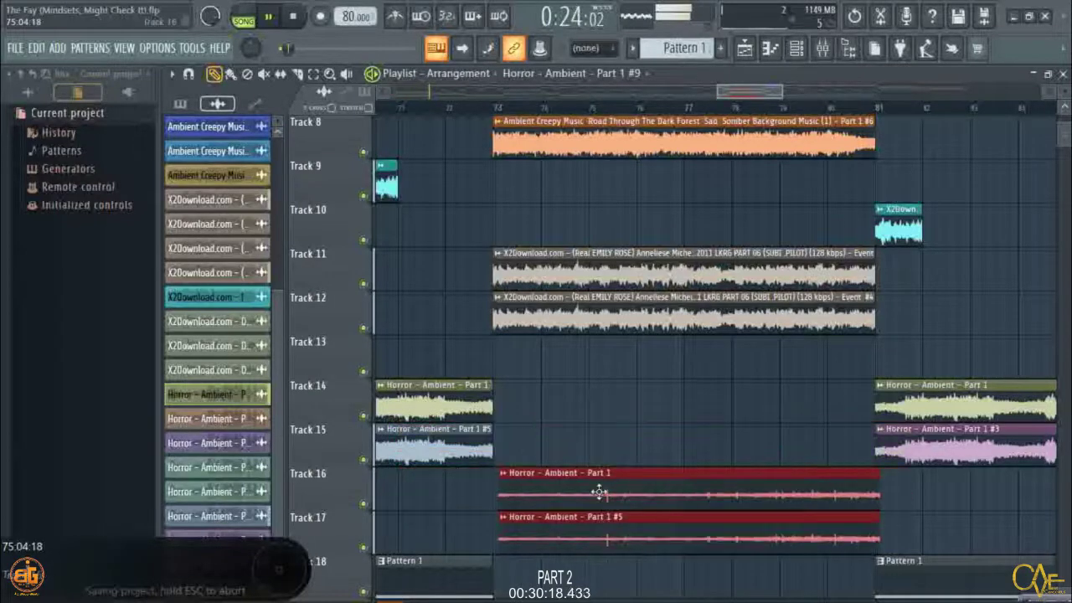
{"action": "scroll", "coordinate": [500, 107], "scroll_direction": "up", "scroll_amount": 4}
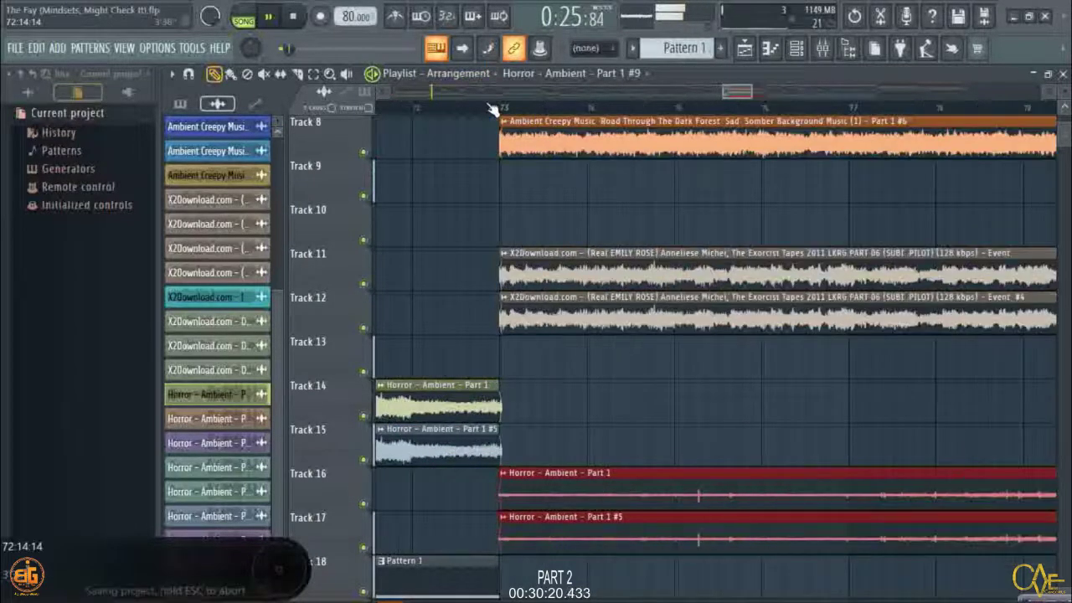
{"action": "scroll", "coordinate": [500, 107], "scroll_direction": "up", "scroll_amount": 2}
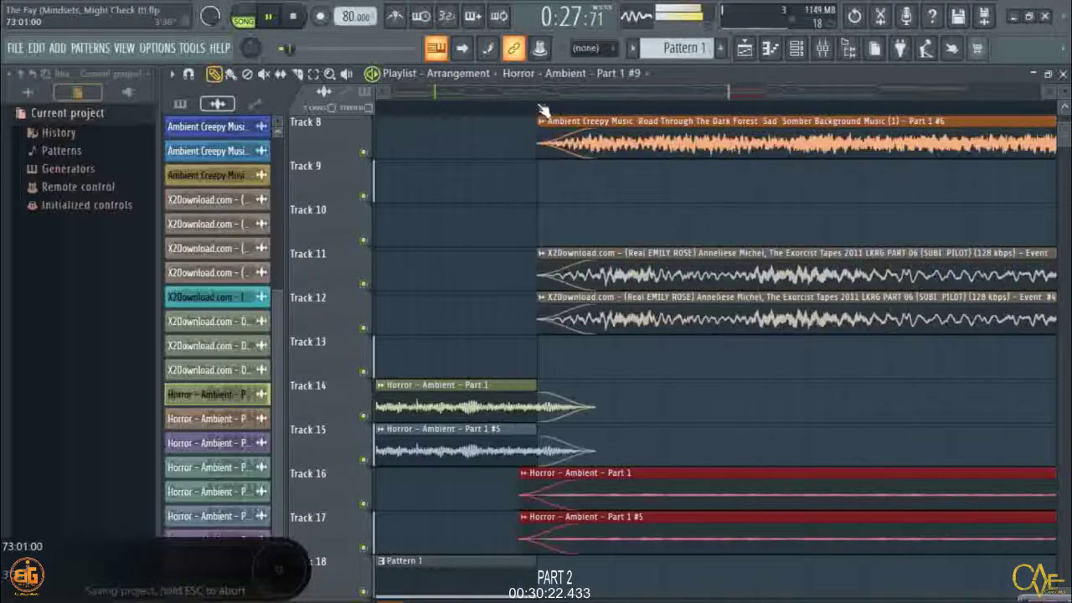
{"action": "left_click_drag", "start_coordinate": [637, 496], "coordinate": [642, 496]}
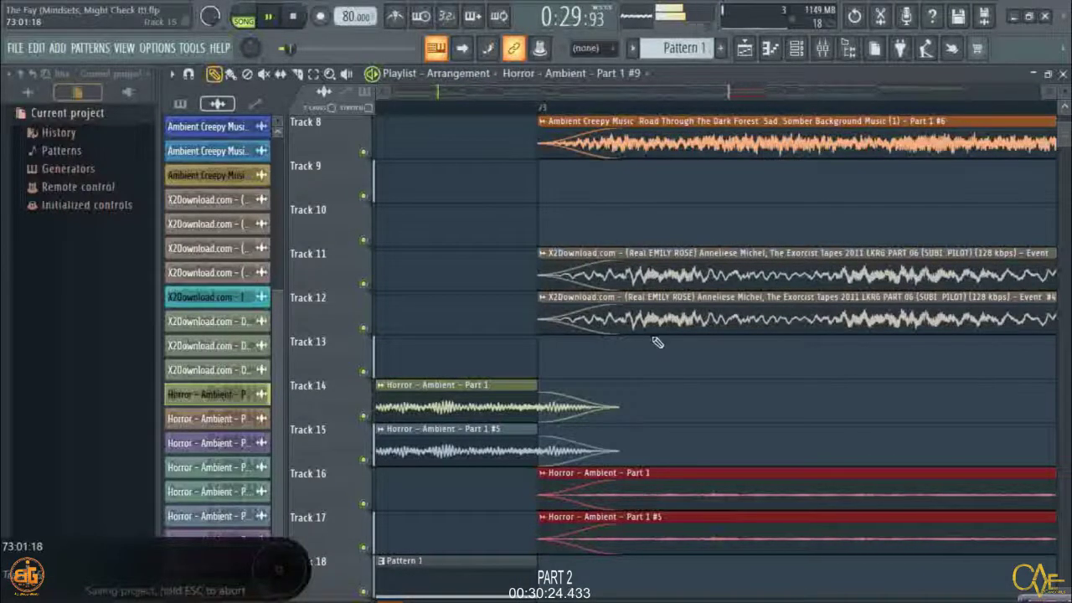
{"action": "scroll", "coordinate": [601, 117], "scroll_direction": "down", "scroll_amount": 3}
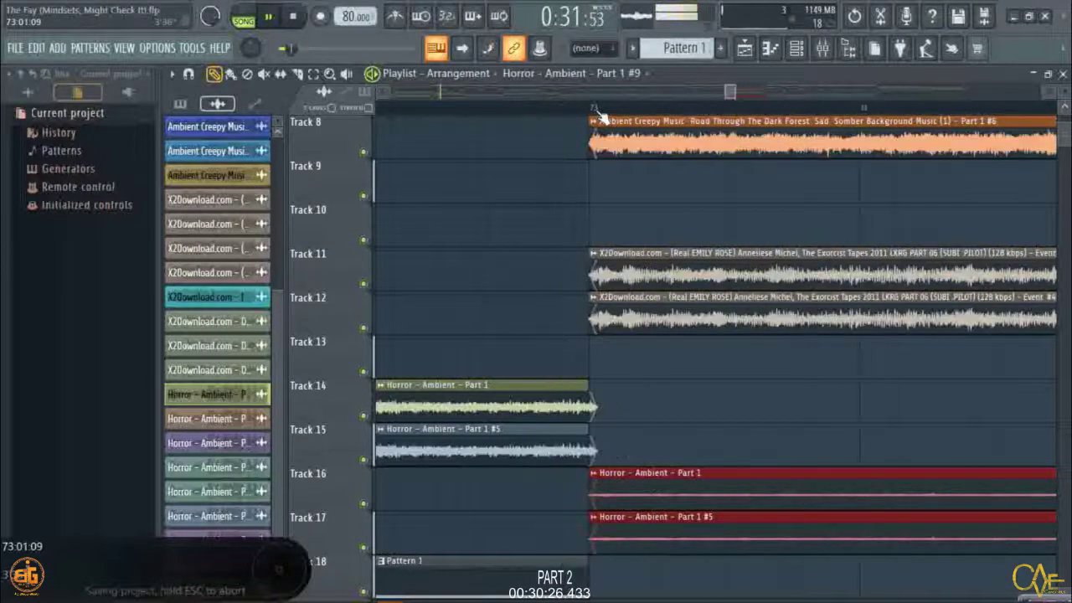
Place a copy of the shortened Horror - Ambient pair on Tracks 15 and 16 at bar 105, where the last Pattern 1 clip ends.
{"action": "scroll", "coordinate": [601, 117], "scroll_direction": "down", "scroll_amount": 4}
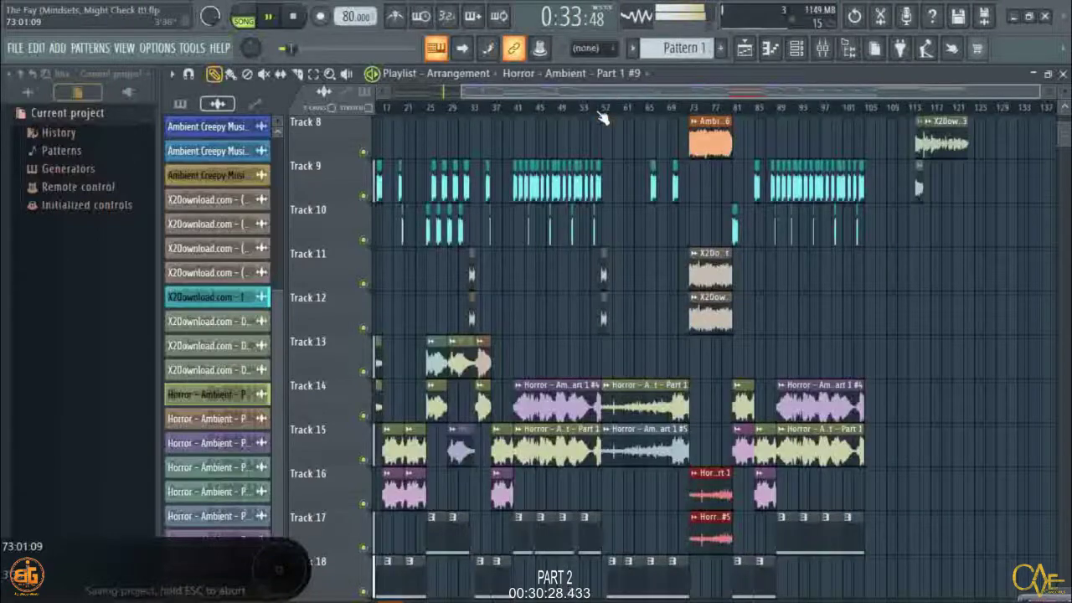
{"action": "scroll", "coordinate": [947, 111], "scroll_direction": "up", "scroll_amount": 4}
{"action": "scroll", "coordinate": [946, 116], "scroll_direction": "up", "scroll_amount": 2}
{"action": "scroll", "coordinate": [800, 249], "scroll_direction": "up", "scroll_amount": 1}
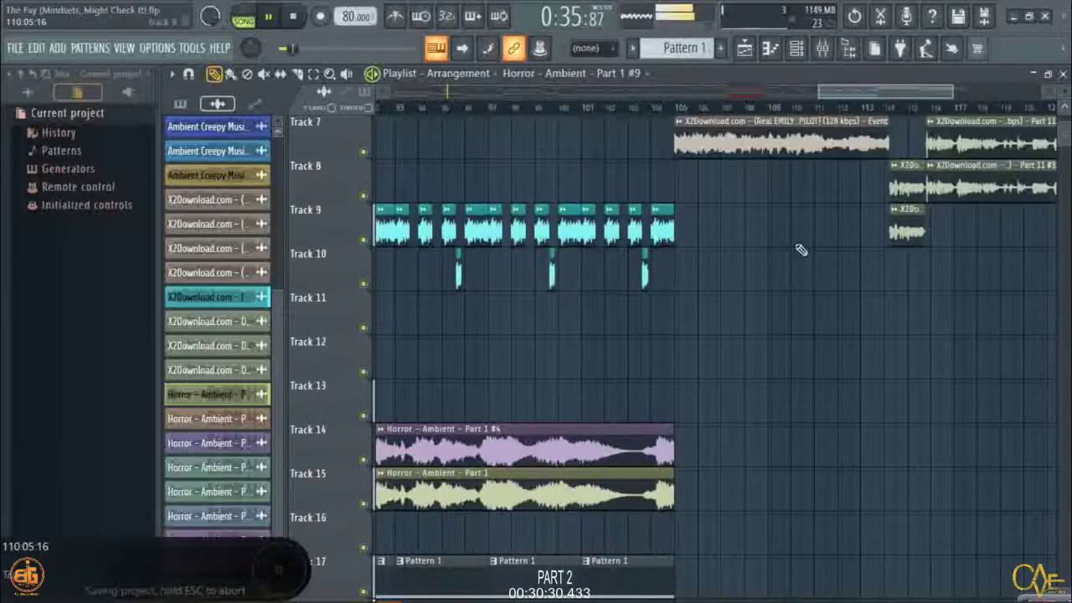
{"action": "scroll", "coordinate": [799, 248], "scroll_direction": "down", "scroll_amount": 4}
{"action": "scroll", "coordinate": [683, 113], "scroll_direction": "up", "scroll_amount": 3}
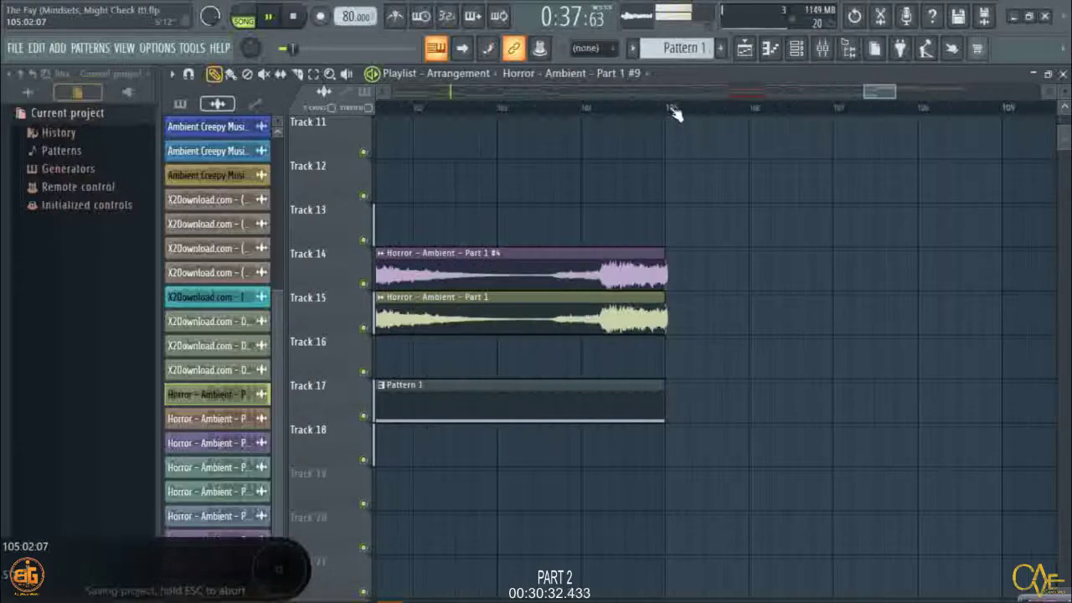
{"action": "scroll", "coordinate": [670, 112], "scroll_direction": "up", "scroll_amount": 5}
{"action": "key", "text": "ctrl+z"}
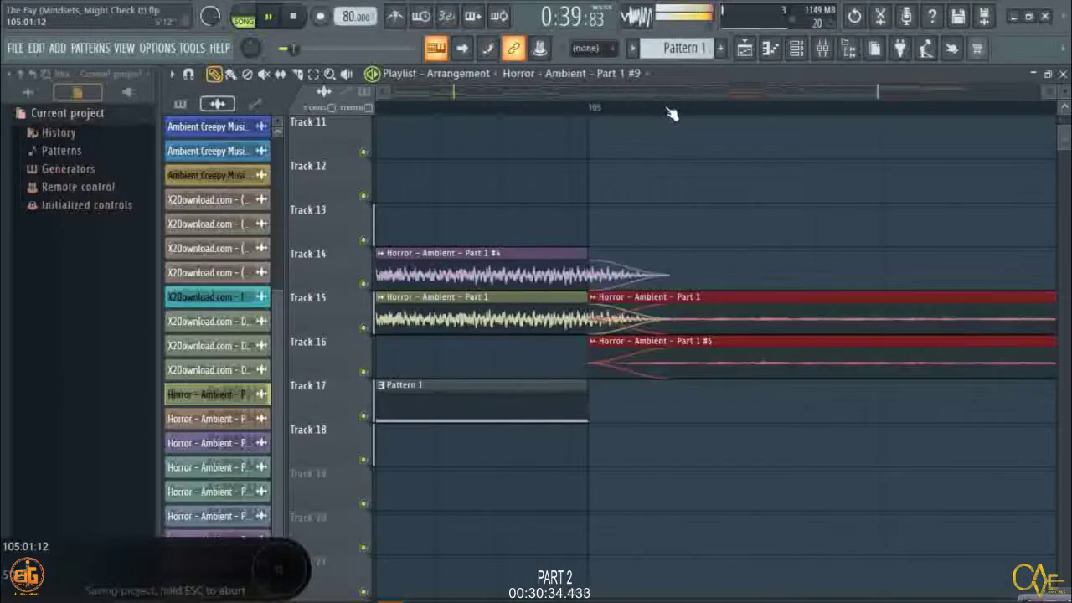
{"action": "scroll", "coordinate": [671, 112], "scroll_direction": "down", "scroll_amount": 2}
{"action": "scroll", "coordinate": [672, 114], "scroll_direction": "up", "scroll_amount": 3}
{"action": "scroll", "coordinate": [671, 114], "scroll_direction": "down", "scroll_amount": 4}
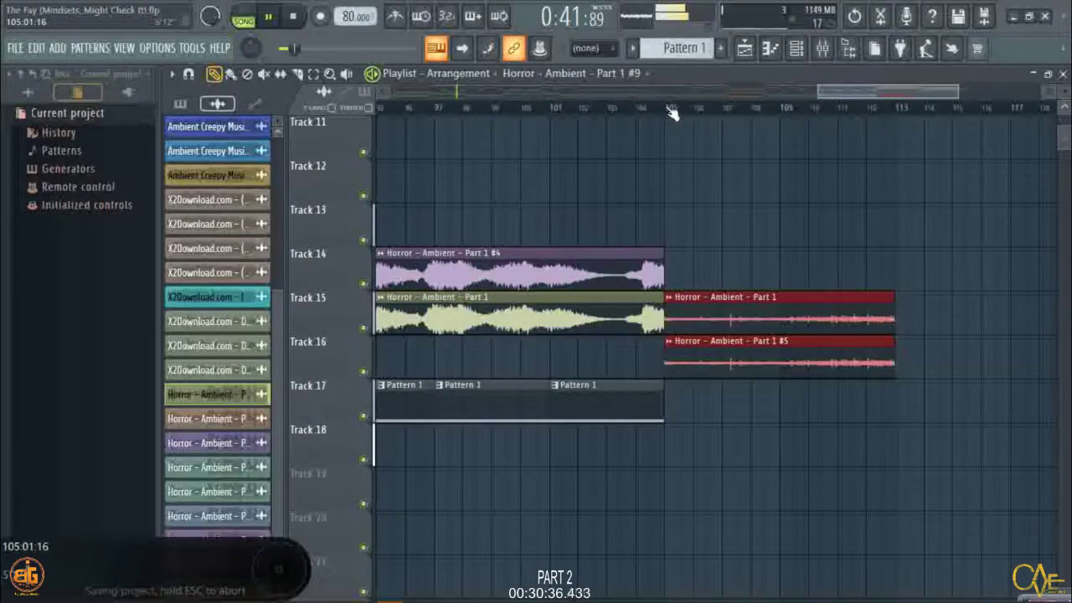
Extend both bar 105 Horror - Ambient clips on Tracks 15 and 16 past the end of the Track 8 vocal clip.
{"action": "scroll", "coordinate": [673, 113], "scroll_direction": "down", "scroll_amount": 5}
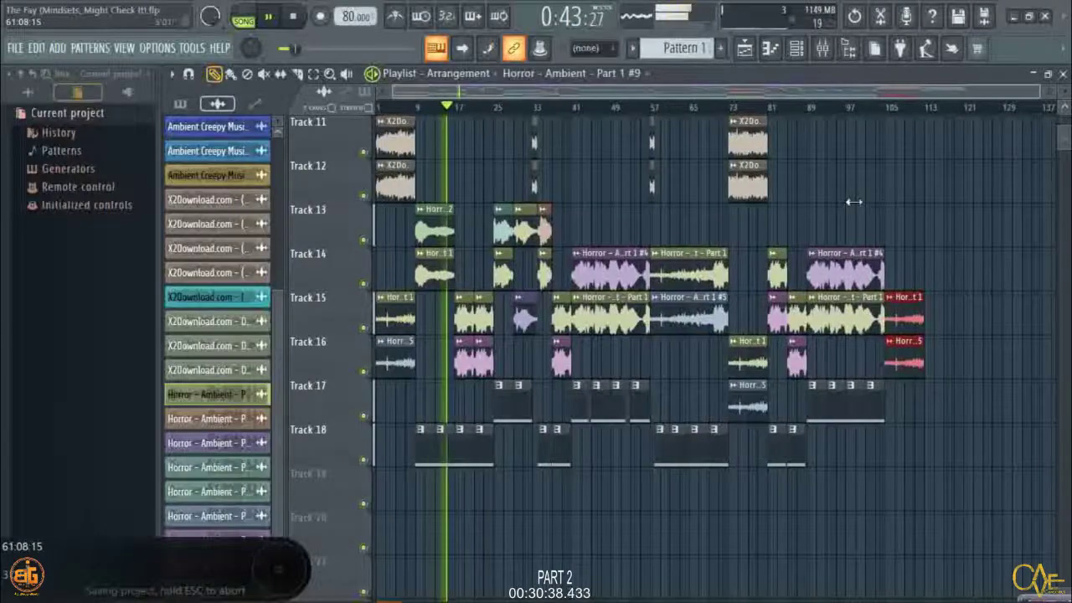
{"action": "scroll", "coordinate": [854, 201], "scroll_direction": "up", "scroll_amount": 4}
{"action": "scroll", "coordinate": [1035, 113], "scroll_direction": "up", "scroll_amount": 5}
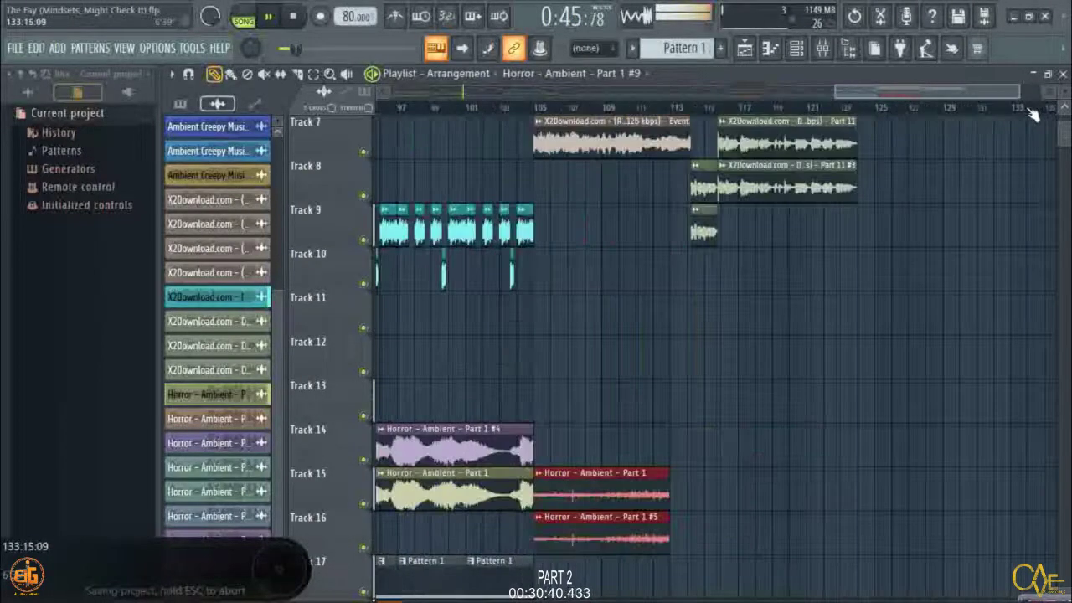
{"action": "scroll", "coordinate": [937, 204], "scroll_direction": "down", "scroll_amount": 3}
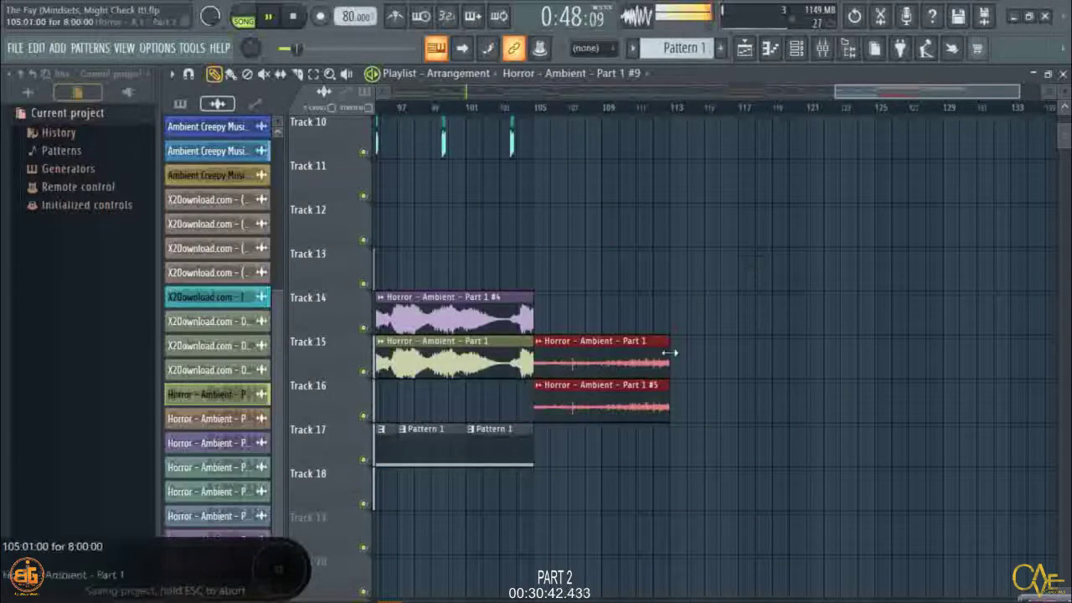
{"action": "left_click_drag", "start_coordinate": [670, 352], "coordinate": [994, 340]}
Trim both bar 105 Horror - Ambient clips to end with the Track 8 vocal clip at about bar 124.
{"action": "scroll", "coordinate": [994, 340], "scroll_direction": "up", "scroll_amount": 2}
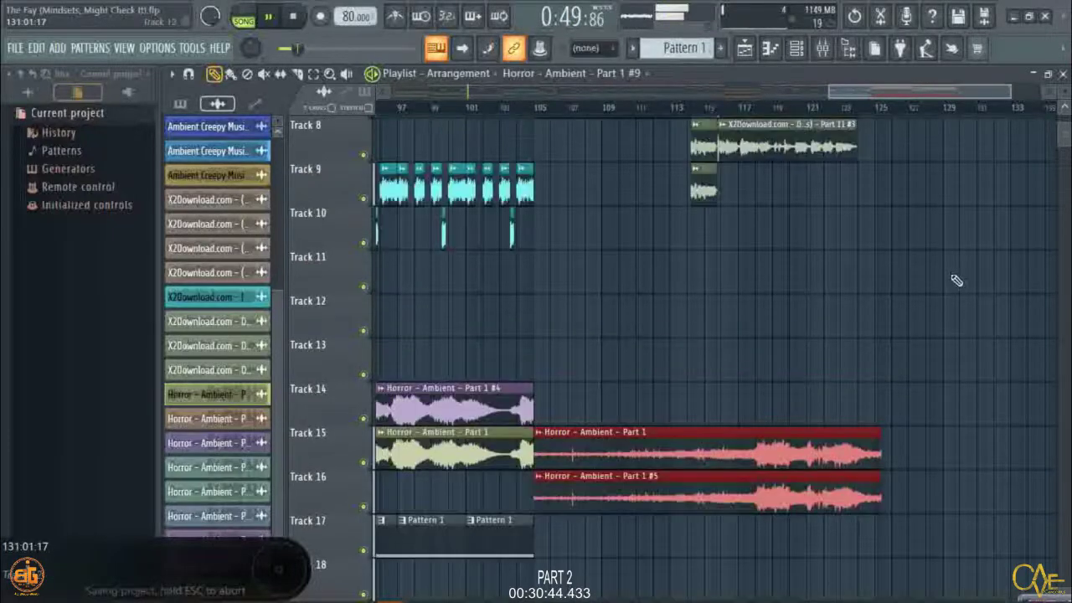
{"action": "scroll", "coordinate": [881, 116], "scroll_direction": "up", "scroll_amount": 2}
{"action": "scroll", "coordinate": [881, 116], "scroll_direction": "up", "scroll_amount": 2}
{"action": "scroll", "coordinate": [801, 232], "scroll_direction": "up", "scroll_amount": 4}
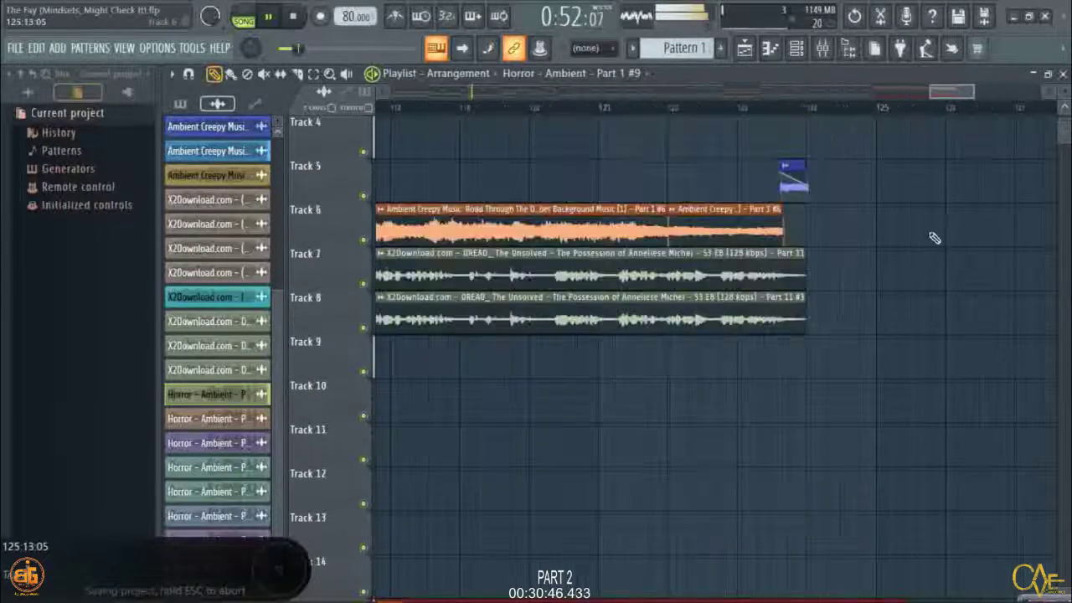
{"action": "scroll", "coordinate": [804, 232], "scroll_direction": "down", "scroll_amount": 1}
{"action": "scroll", "coordinate": [935, 236], "scroll_direction": "down", "scroll_amount": 3}
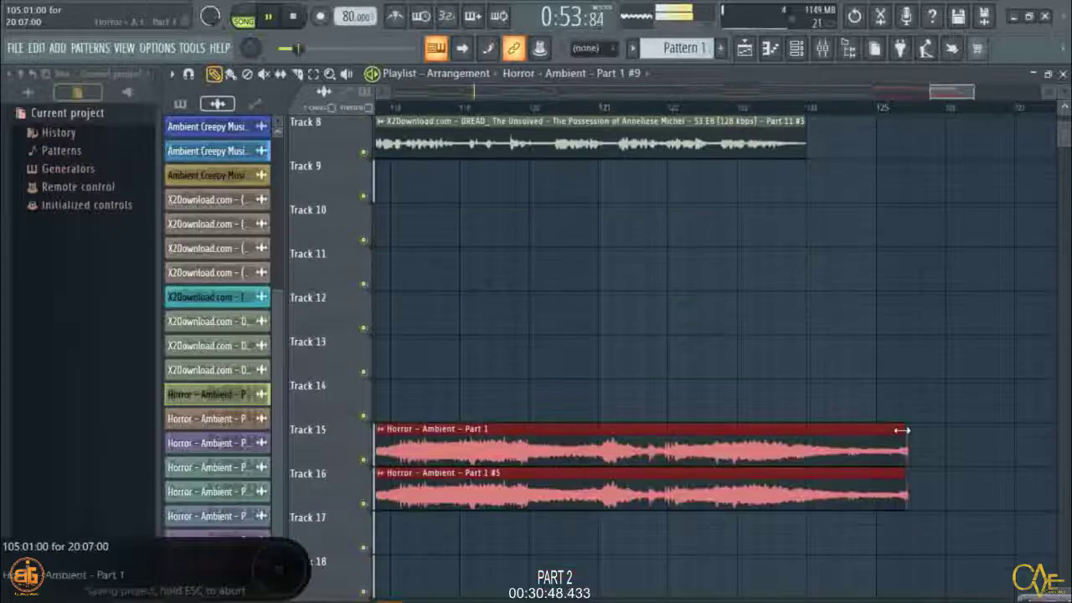
{"action": "left_click_drag", "start_coordinate": [901, 430], "coordinate": [806, 429]}
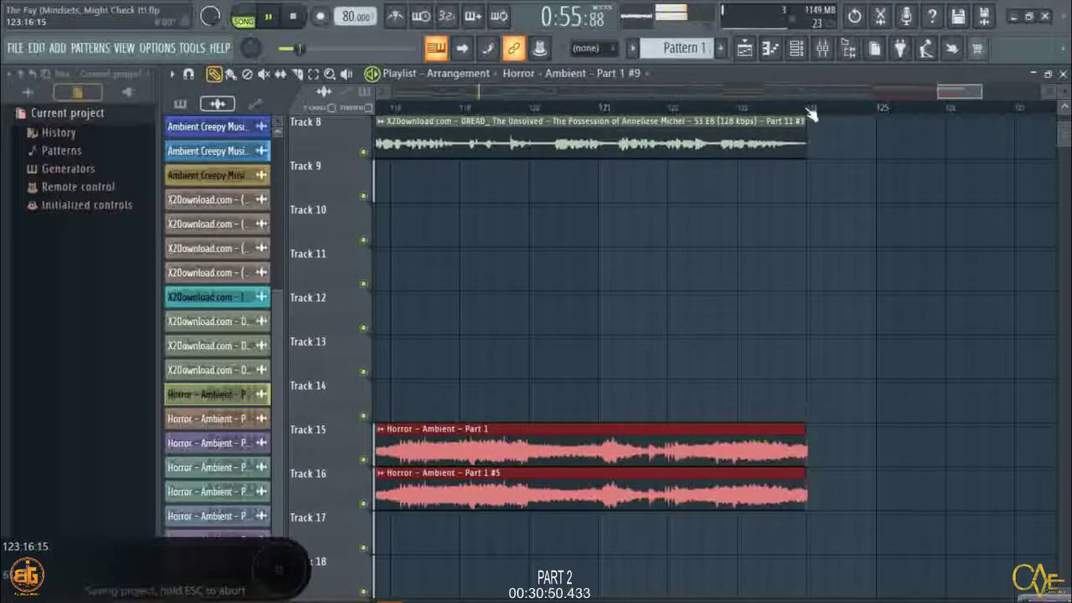
Play from bar 105 and extend the ends of both Horror - Ambient clips on Tracks 15 and 16 to exactly bar 124.
{"action": "scroll", "coordinate": [810, 115], "scroll_direction": "down", "scroll_amount": 3}
{"action": "scroll", "coordinate": [603, 101], "scroll_direction": "down", "scroll_amount": 2}
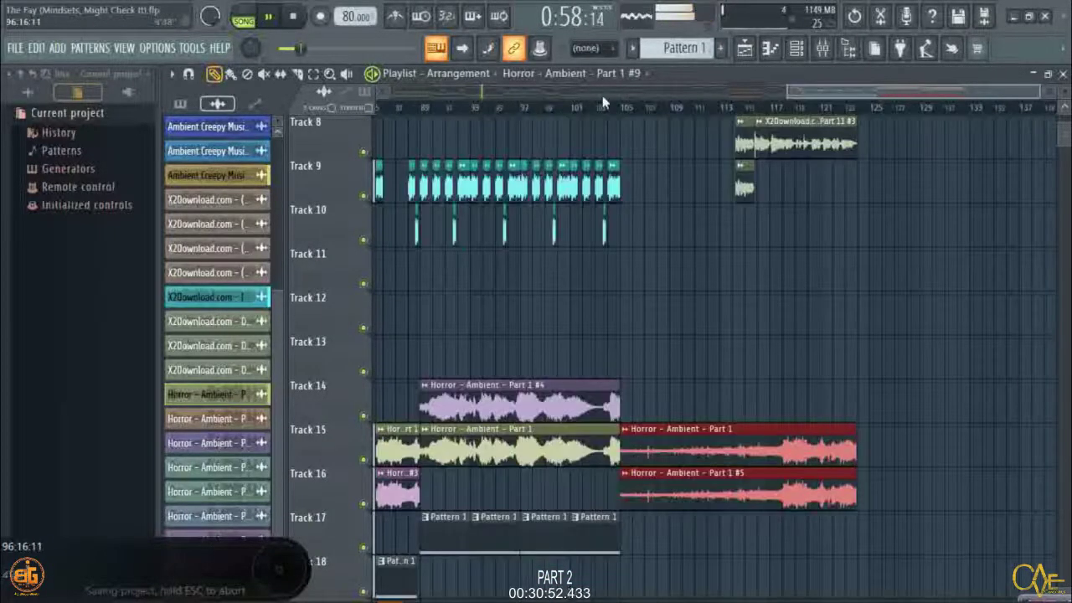
{"action": "left_click", "coordinate": [621, 107]}
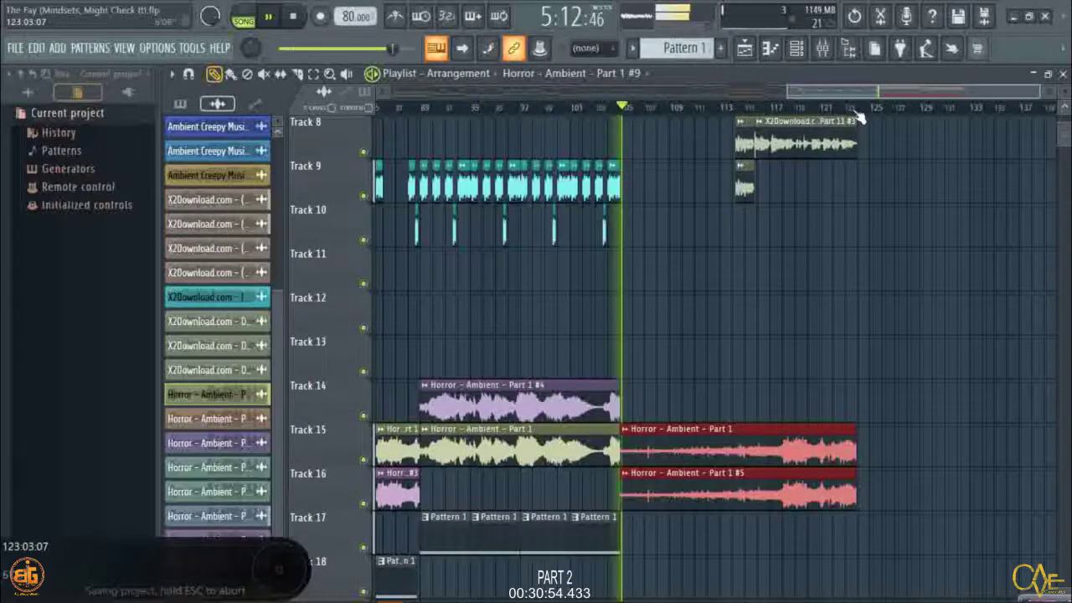
{"action": "scroll", "coordinate": [867, 115], "scroll_direction": "up", "scroll_amount": 4}
{"action": "scroll", "coordinate": [867, 115], "scroll_direction": "up", "scroll_amount": 3}
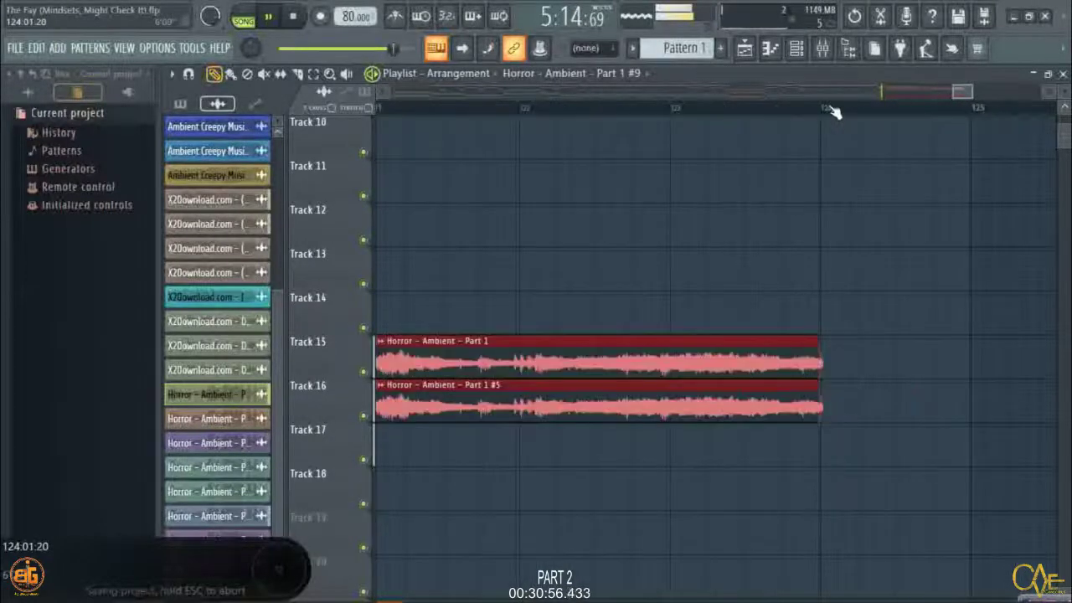
{"action": "scroll", "coordinate": [844, 171], "scroll_direction": "up", "scroll_amount": 3}
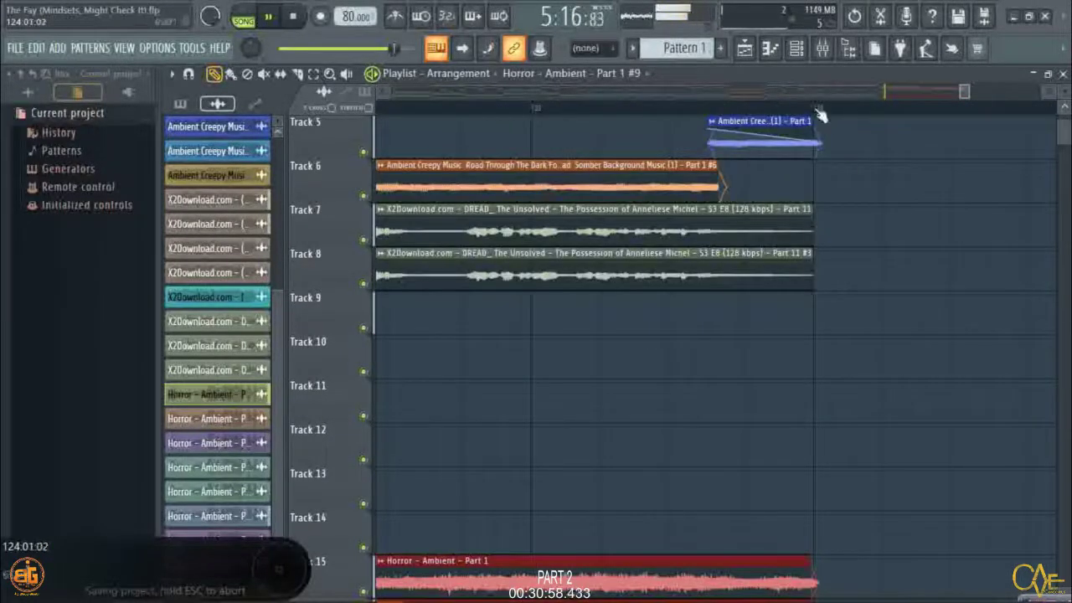
{"action": "scroll", "coordinate": [820, 110], "scroll_direction": "up", "scroll_amount": 3}
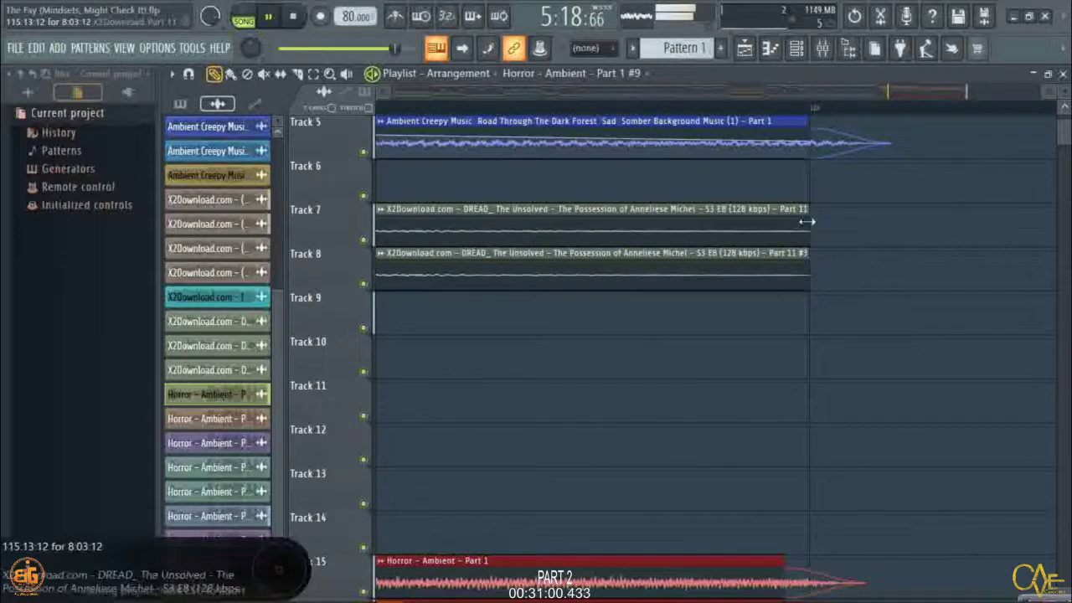
{"action": "scroll", "coordinate": [806, 223], "scroll_direction": "down", "scroll_amount": 3}
{"action": "left_click_drag", "start_coordinate": [780, 362], "coordinate": [802, 373]}
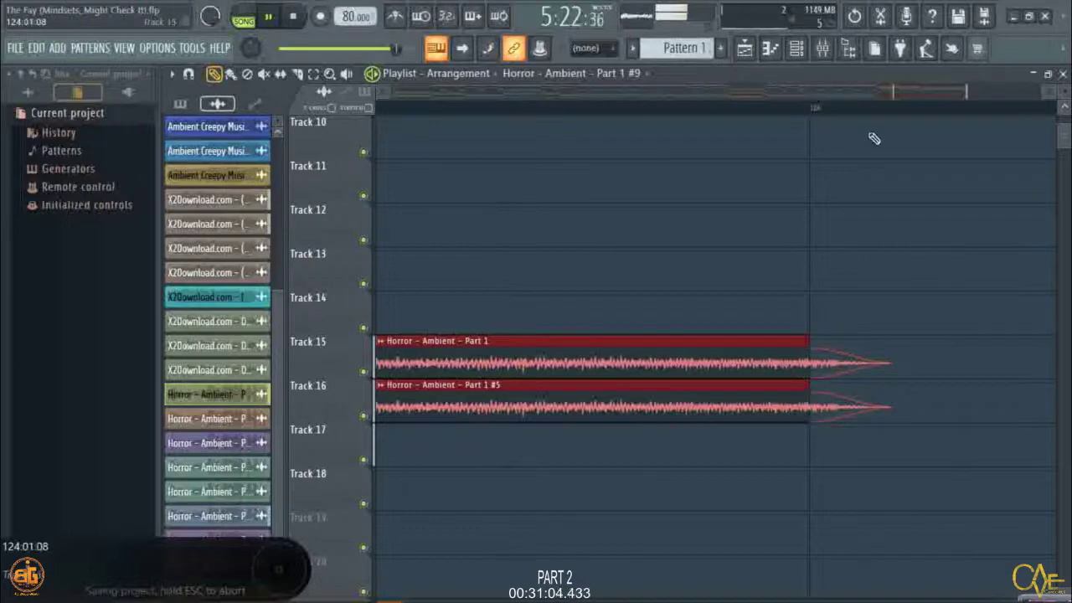
{"action": "scroll", "coordinate": [871, 116], "scroll_direction": "down", "scroll_amount": 3}
{"action": "scroll", "coordinate": [870, 117], "scroll_direction": "up", "scroll_amount": 2}
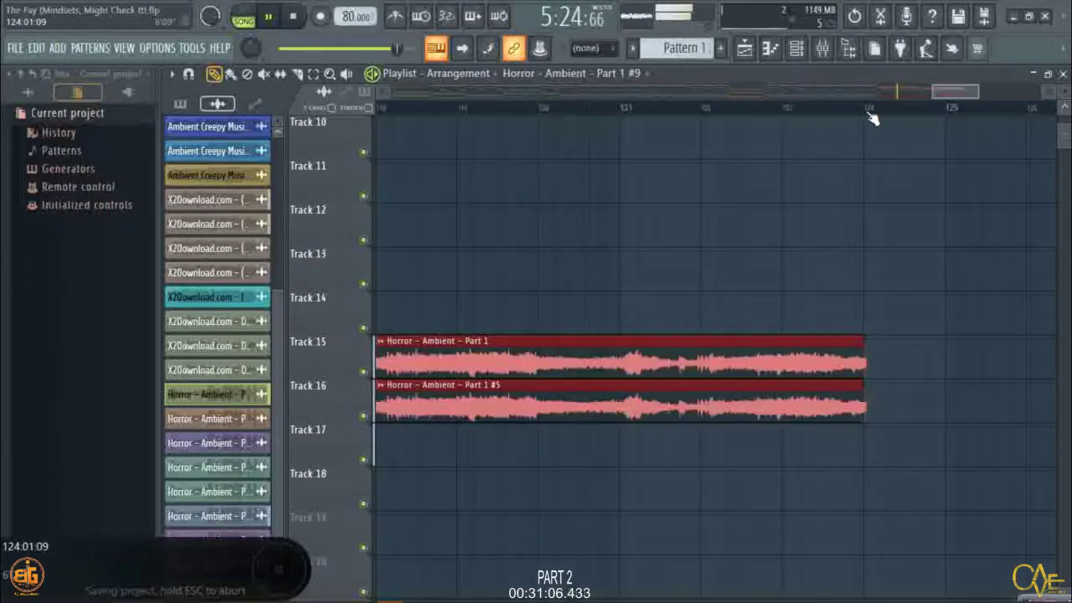
Listen to the outro with the whole arrangement in view and save the project.
{"action": "scroll", "coordinate": [871, 117], "scroll_direction": "down", "scroll_amount": 4}
{"action": "scroll", "coordinate": [871, 117], "scroll_direction": "down", "scroll_amount": 3}
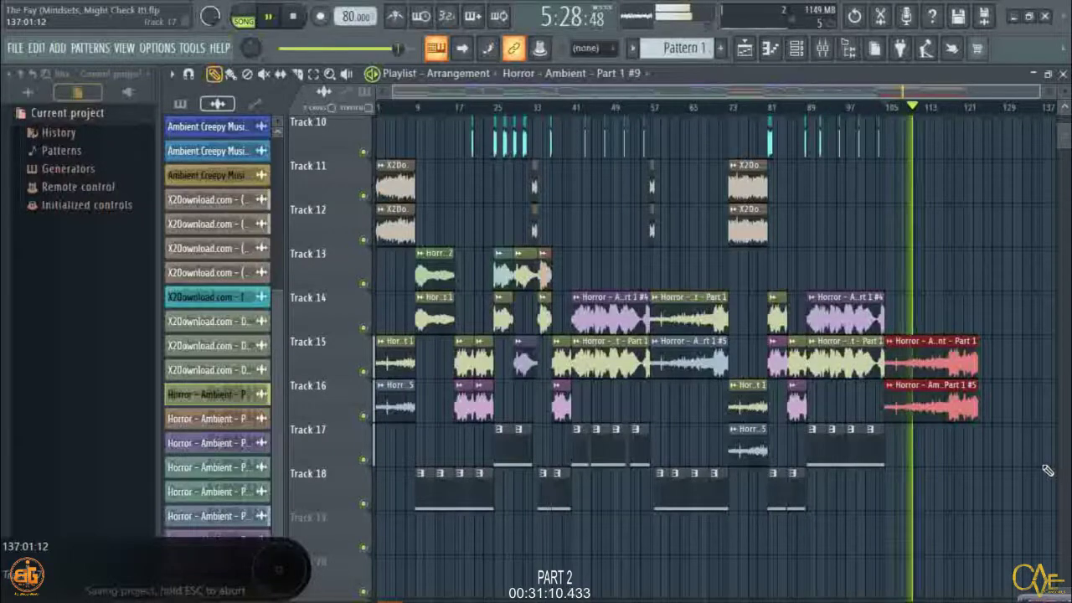
{"action": "key", "text": "ctrl+s"}
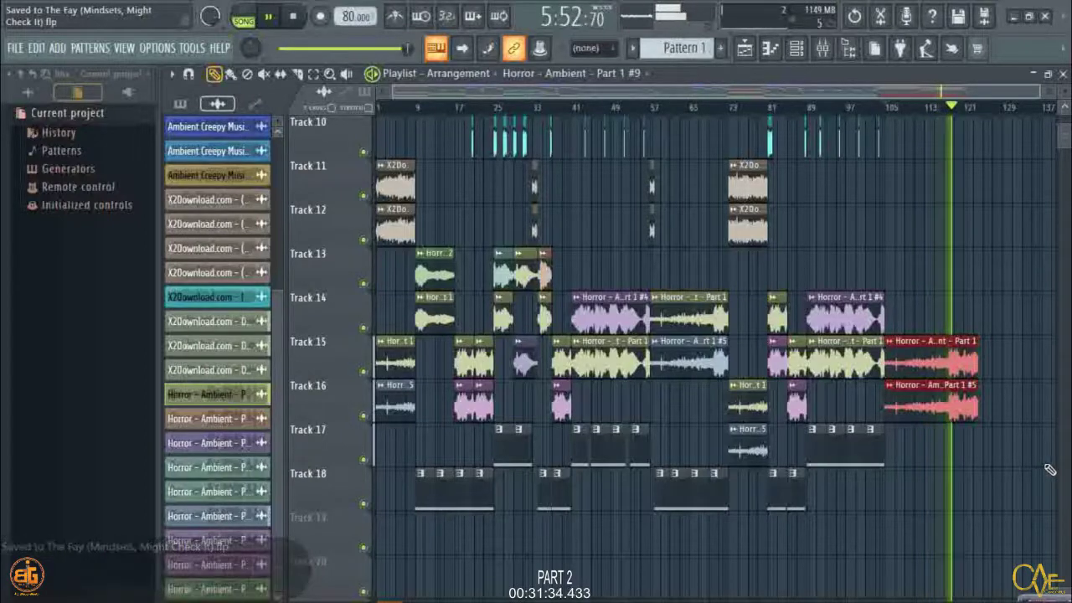
{"action": "key", "text": "ctrl+s"}
Extend the starts of the short DREAD vocal clips on Tracks 8 and 9 back to just after bar 114.
{"action": "scroll", "coordinate": [965, 97], "scroll_direction": "up", "scroll_amount": 3}
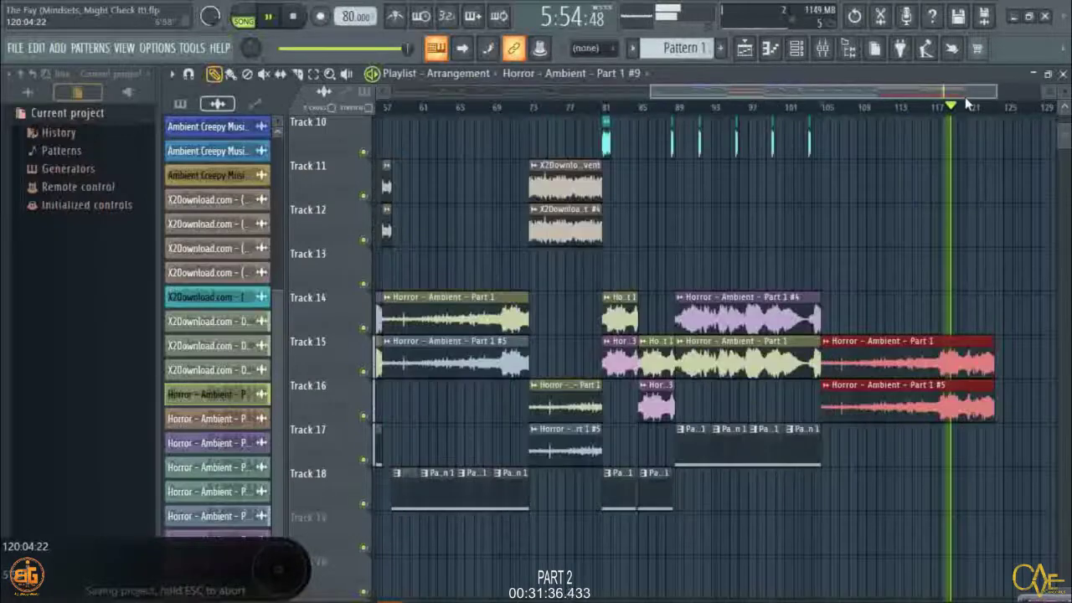
{"action": "scroll", "coordinate": [977, 107], "scroll_direction": "up", "scroll_amount": 2}
{"action": "scroll", "coordinate": [977, 111], "scroll_direction": "up", "scroll_amount": 6}
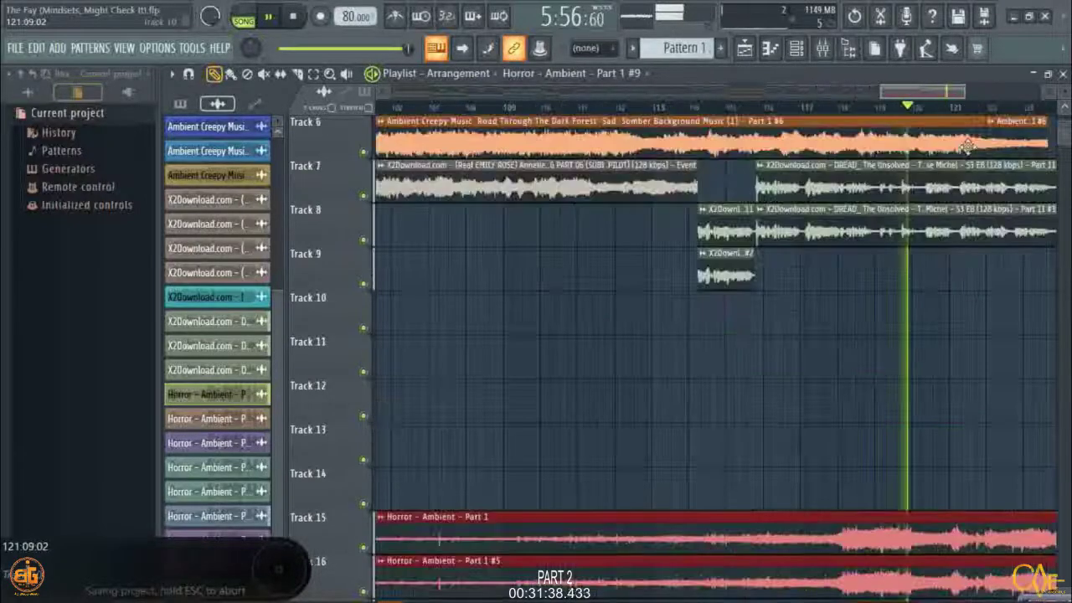
{"action": "scroll", "coordinate": [701, 109], "scroll_direction": "up", "scroll_amount": 2}
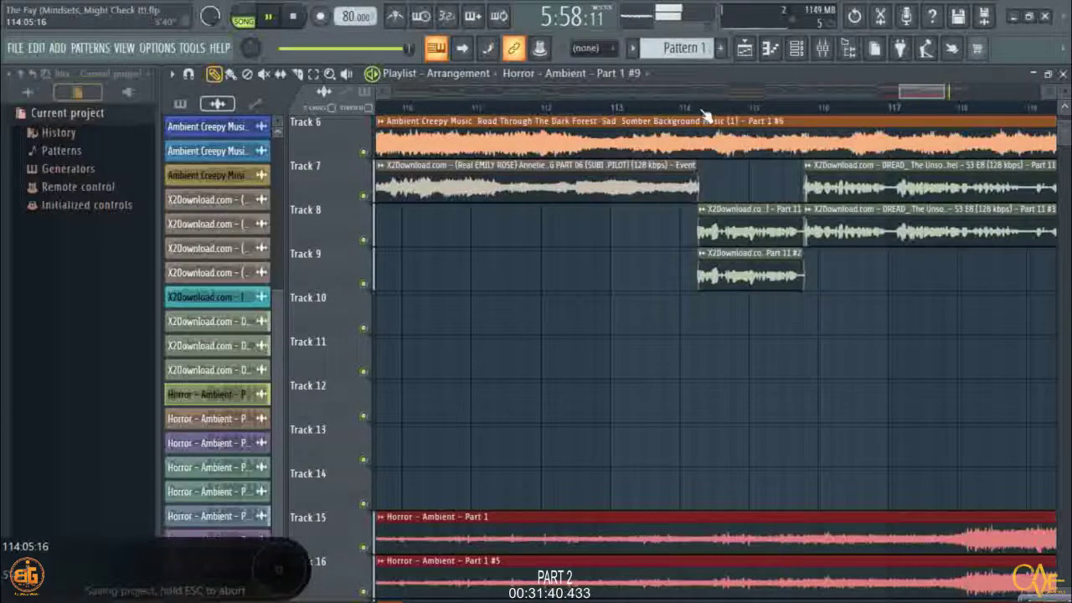
{"action": "scroll", "coordinate": [702, 125], "scroll_direction": "up", "scroll_amount": 3}
{"action": "left_click_drag", "start_coordinate": [651, 217], "coordinate": [581, 205]}
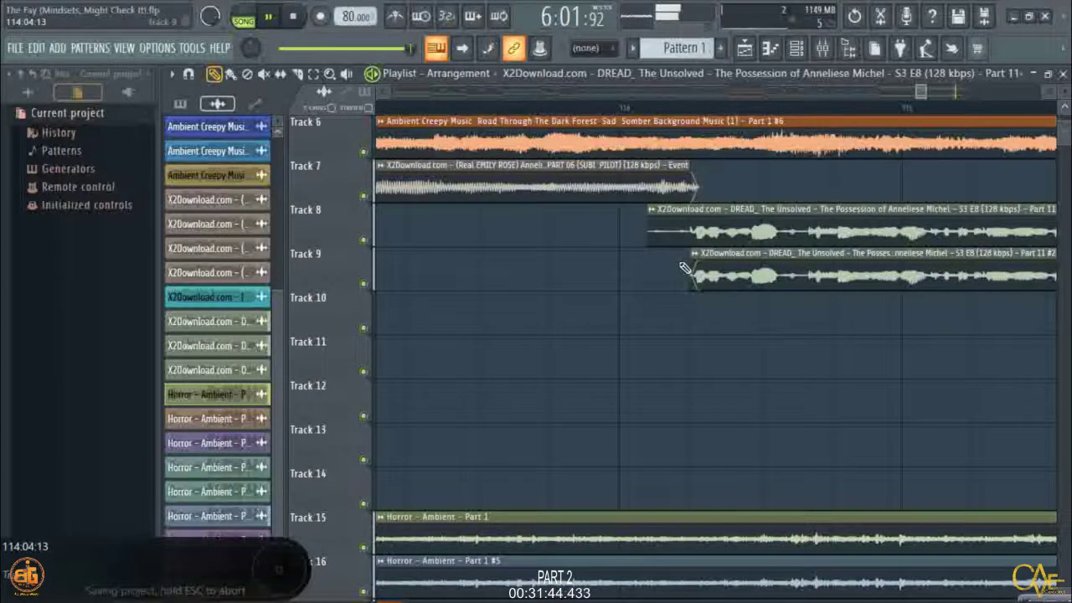
{"action": "left_click_drag", "start_coordinate": [694, 266], "coordinate": [635, 256]}
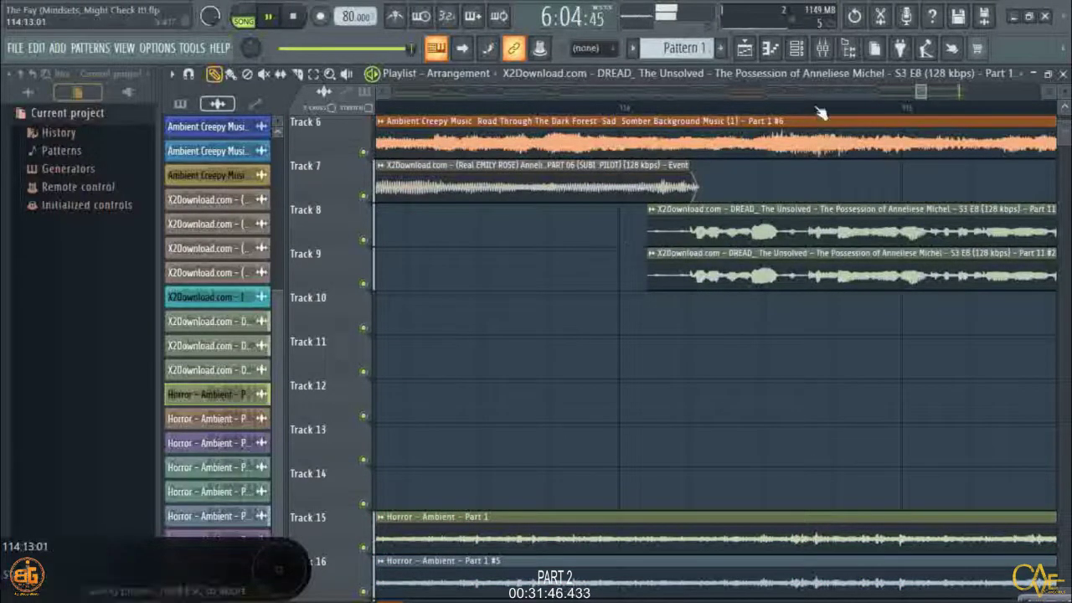
Replay the passage before bar 114 and slice the Track 7 EMILY ROSE vocal clip exactly at bar 114.
{"action": "left_click", "coordinate": [467, 106]}
{"action": "scroll", "coordinate": [674, 110], "scroll_direction": "up", "scroll_amount": 3}
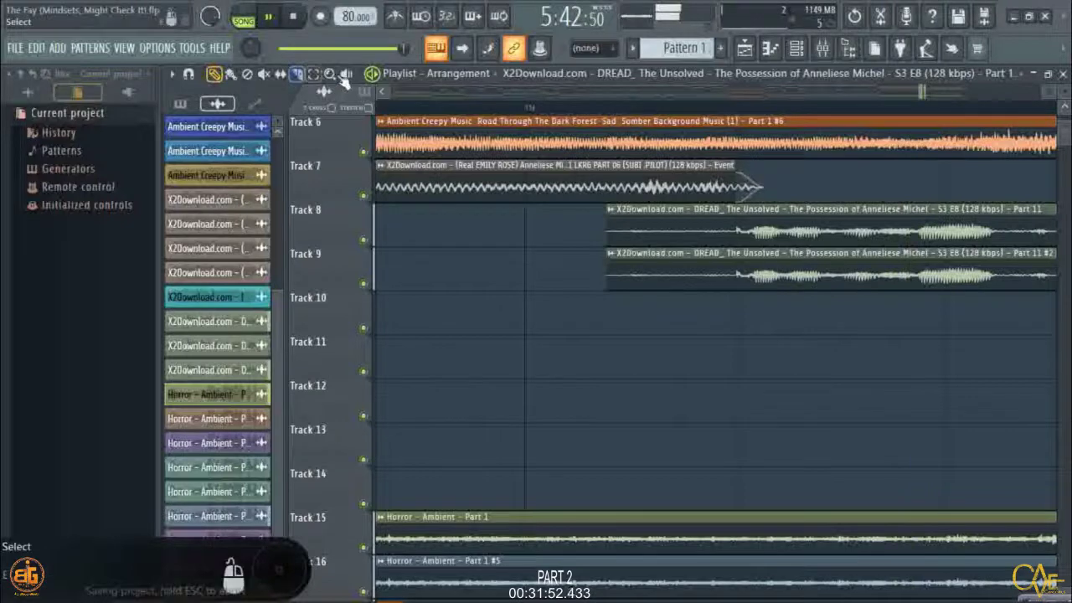
{"action": "scroll", "coordinate": [517, 111], "scroll_direction": "up", "scroll_amount": 3}
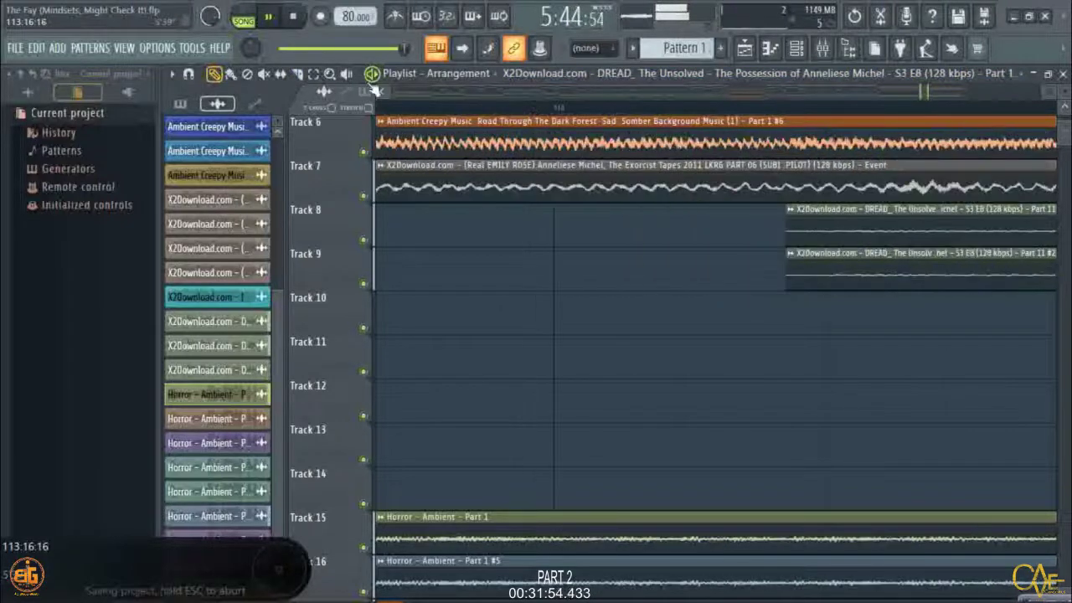
{"action": "key", "text": "c"}
{"action": "left_click_drag", "start_coordinate": [556, 183], "coordinate": [558, 232]}
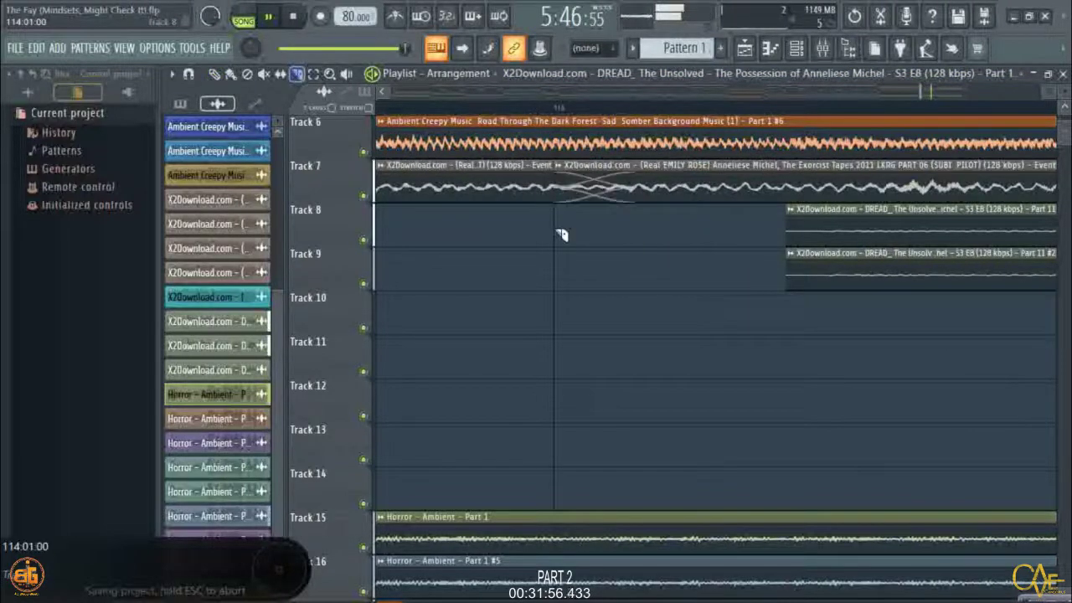
{"action": "left_click", "coordinate": [218, 73]}
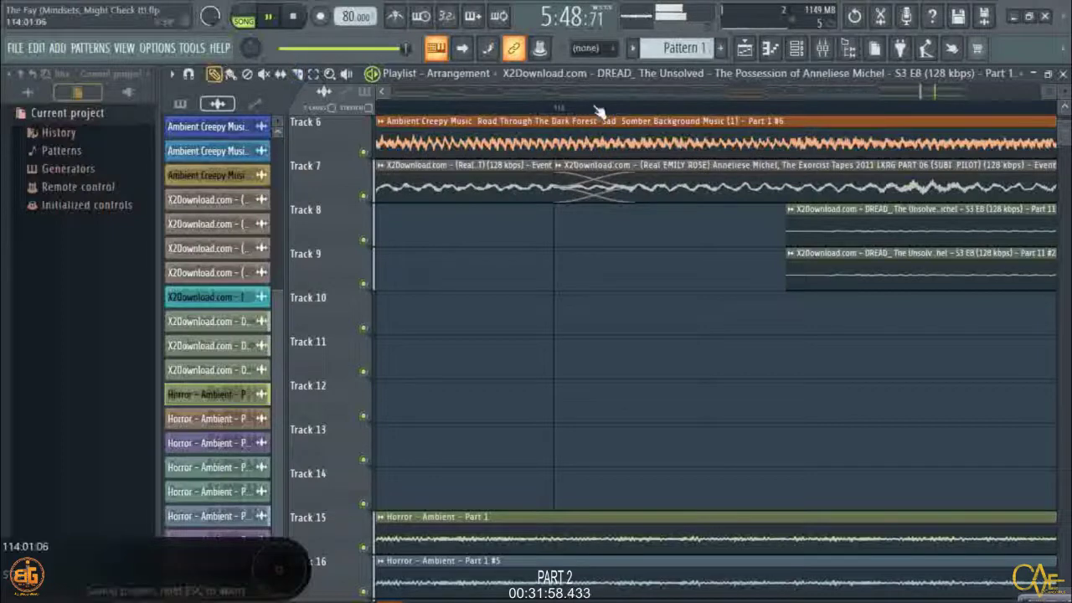
Move the short sliced-off piece of the Track 7 vocal out of the arrangement to empty space on Track 12, at about bar 135.
{"action": "scroll", "coordinate": [597, 110], "scroll_direction": "down", "scroll_amount": 3}
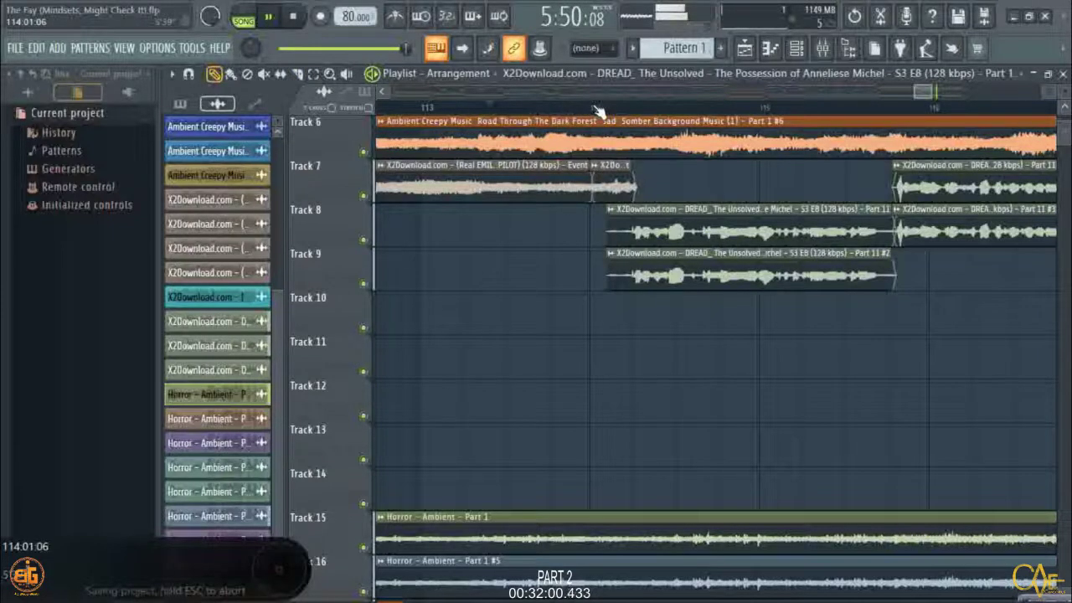
{"action": "scroll", "coordinate": [596, 112], "scroll_direction": "down", "scroll_amount": 3}
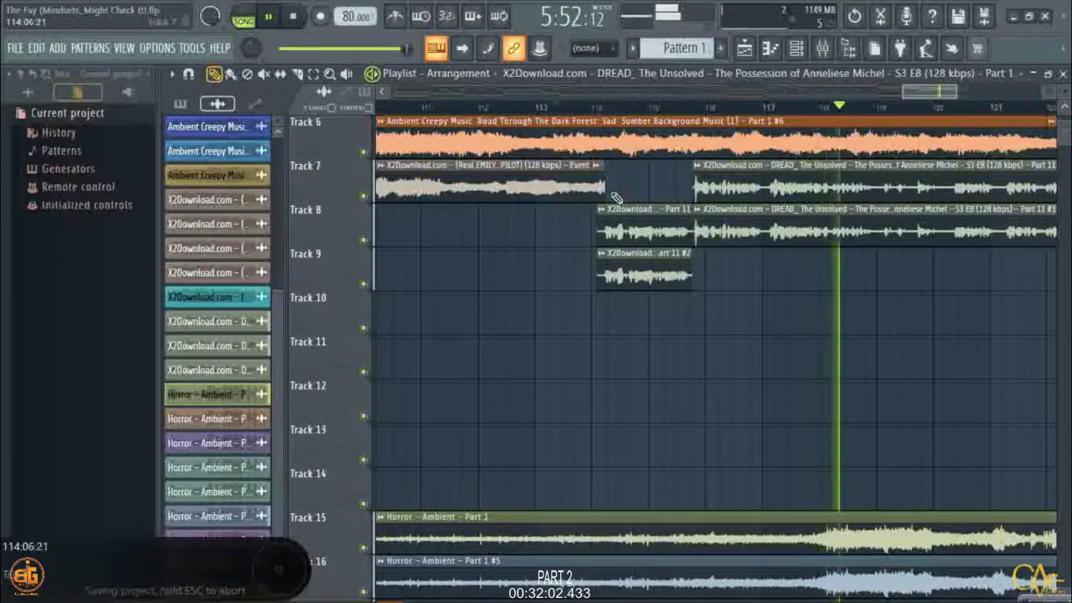
{"action": "left_click_drag", "start_coordinate": [612, 192], "coordinate": [439, 310]}
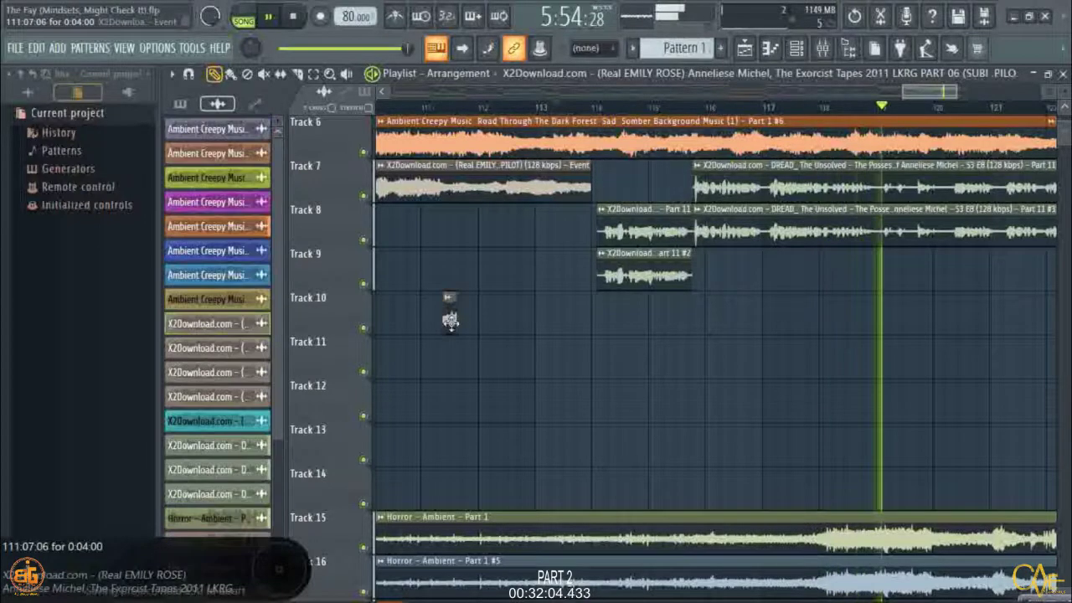
{"action": "scroll", "coordinate": [530, 111], "scroll_direction": "down", "scroll_amount": 2}
{"action": "scroll", "coordinate": [530, 112], "scroll_direction": "down", "scroll_amount": 2}
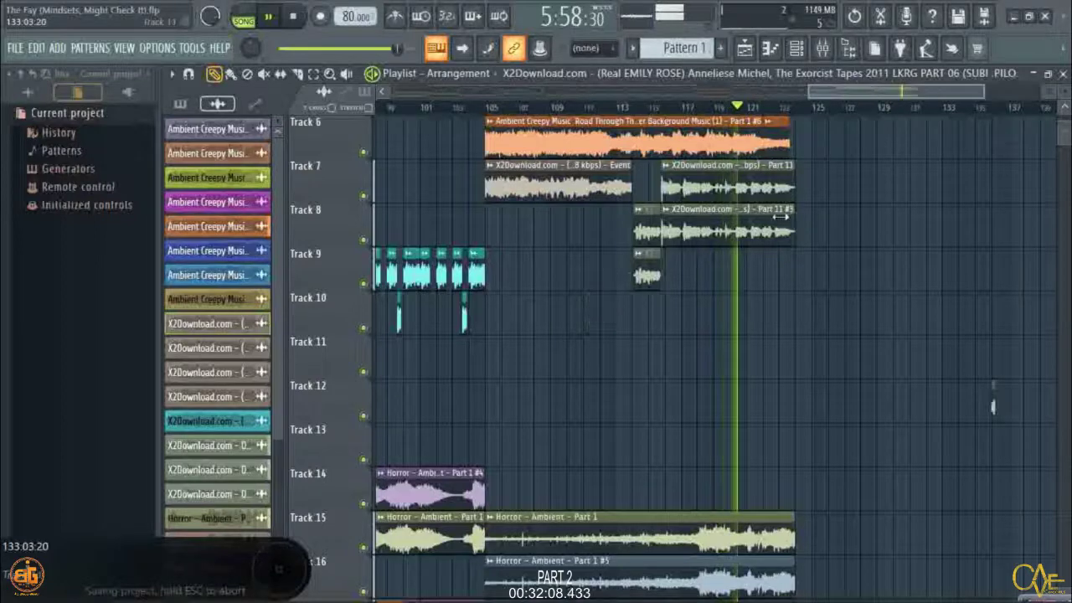
Play the outro from about bar 104 to check the vocal transition and save the project.
{"action": "left_click", "coordinate": [469, 105]}
{"action": "scroll", "coordinate": [611, 114], "scroll_direction": "up", "scroll_amount": 2}
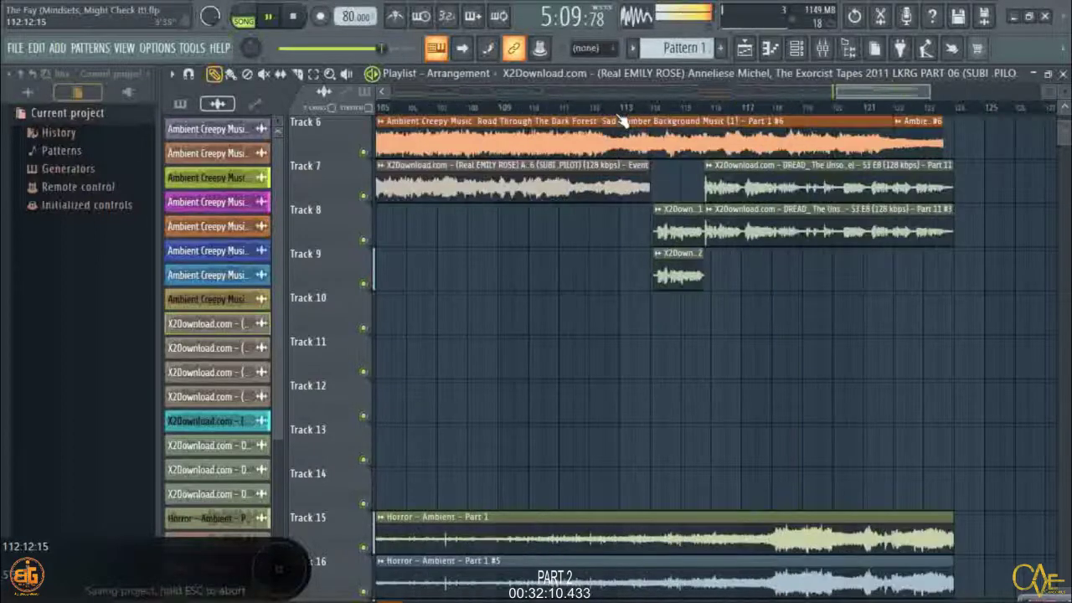
{"action": "scroll", "coordinate": [944, 143], "scroll_direction": "up", "scroll_amount": 1}
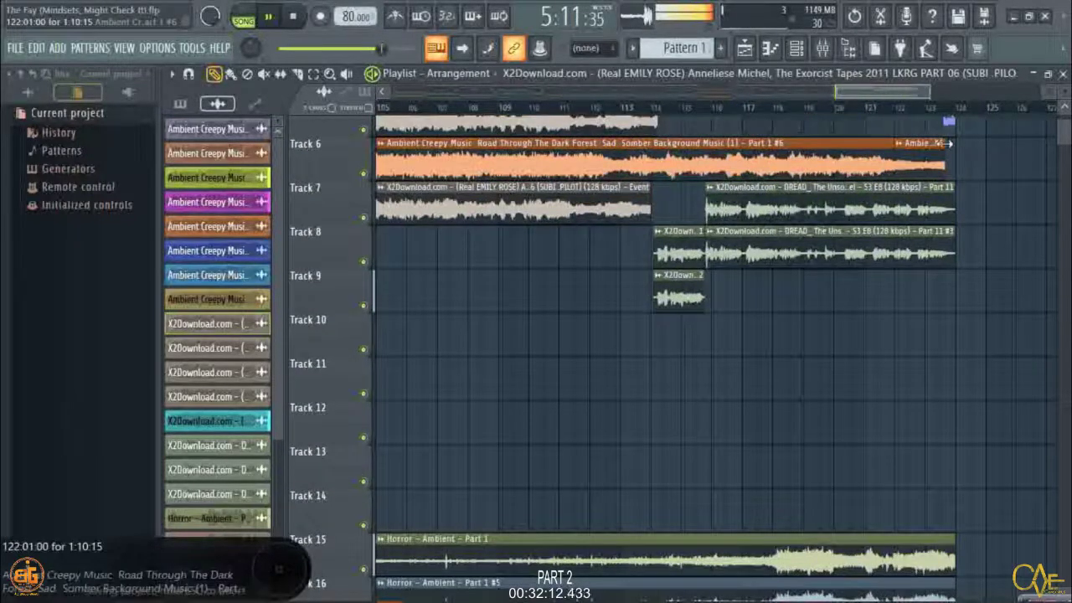
{"action": "scroll", "coordinate": [955, 117], "scroll_direction": "up", "scroll_amount": 3}
{"action": "key", "text": "ctrl+s"}
Select the four DREAD vocal clips on Tracks 7 to 9 and shift them earlier together so the voice starts at bar 114.
{"action": "scroll", "coordinate": [955, 113], "scroll_direction": "up", "scroll_amount": 2}
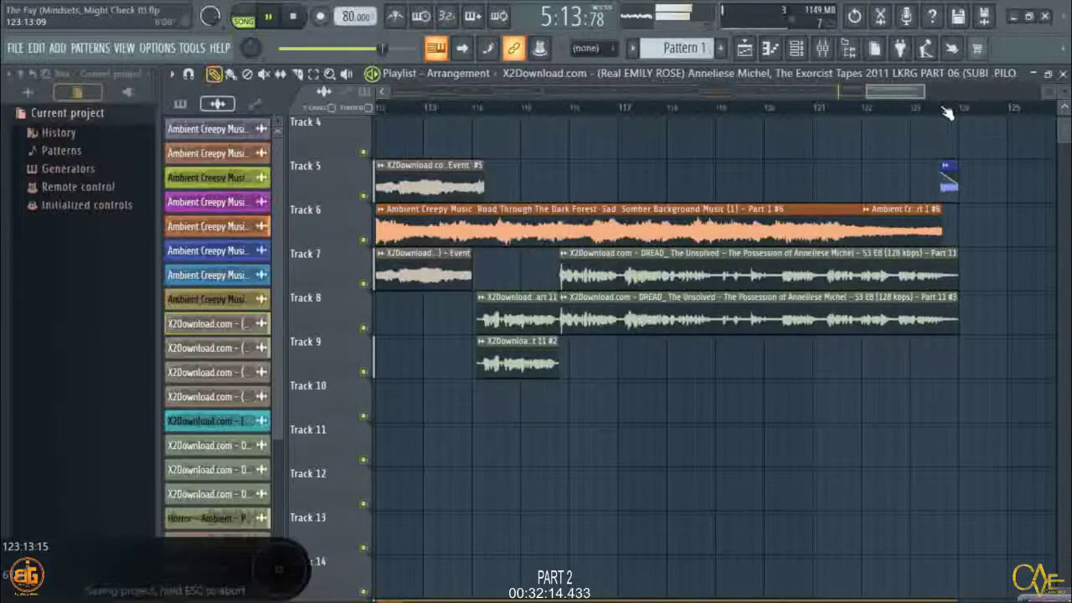
{"action": "left_click", "coordinate": [312, 75]}
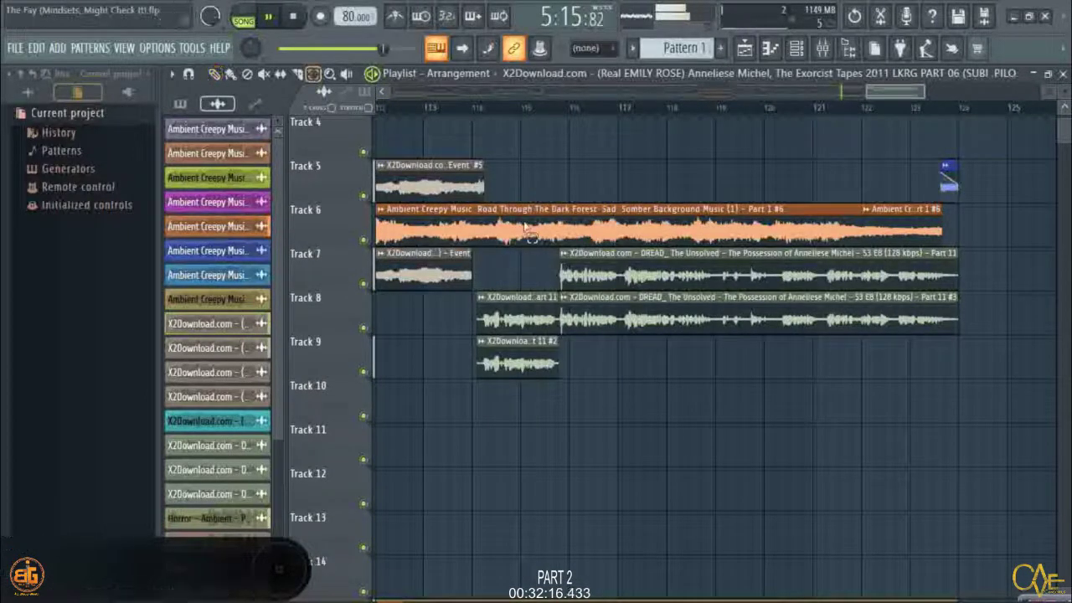
{"action": "left_click_drag", "start_coordinate": [478, 282], "coordinate": [762, 360]}
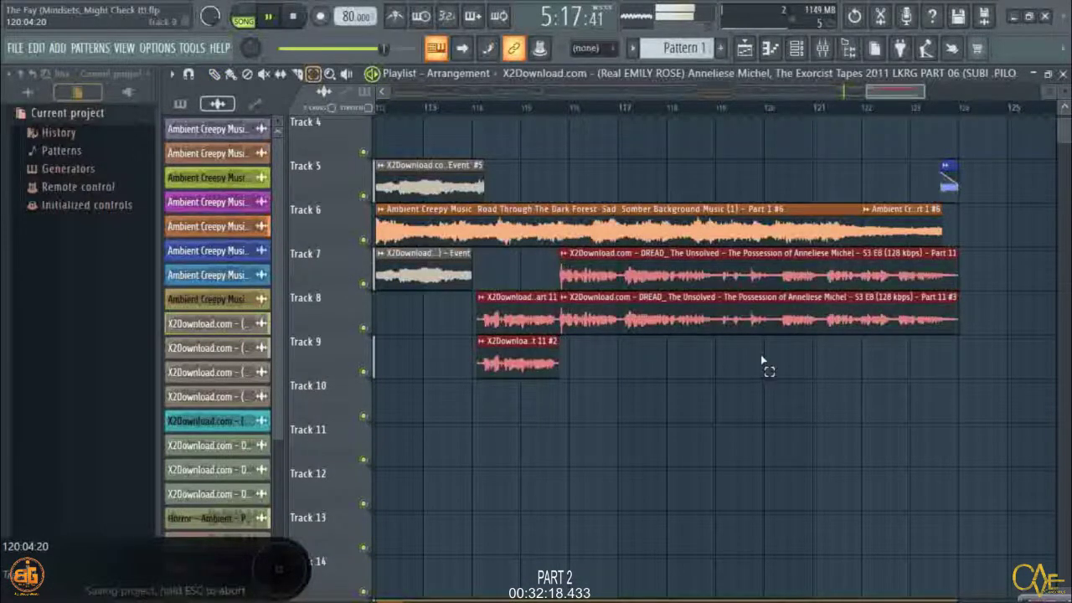
{"action": "left_click", "coordinate": [215, 75]}
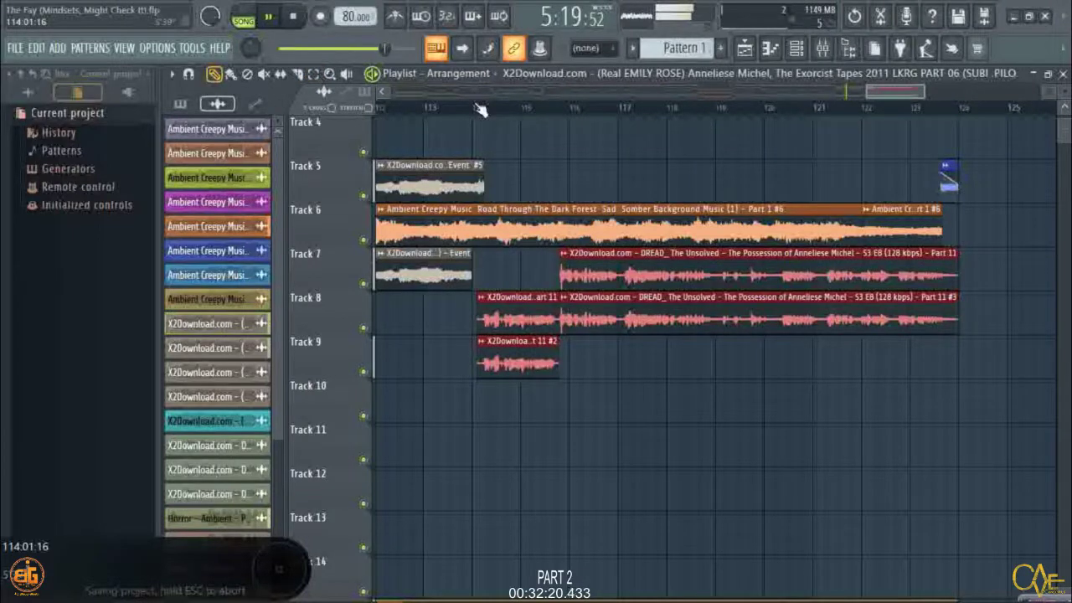
{"action": "scroll", "coordinate": [473, 109], "scroll_direction": "up", "scroll_amount": 2}
{"action": "scroll", "coordinate": [479, 111], "scroll_direction": "up", "scroll_amount": 1}
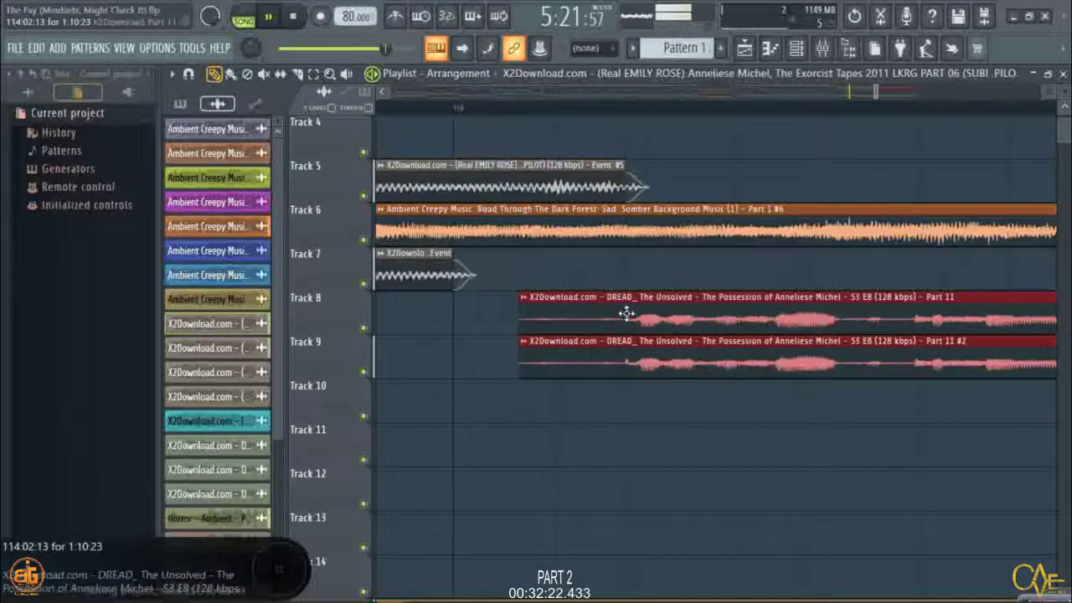
{"action": "left_click_drag", "start_coordinate": [627, 310], "coordinate": [455, 300]}
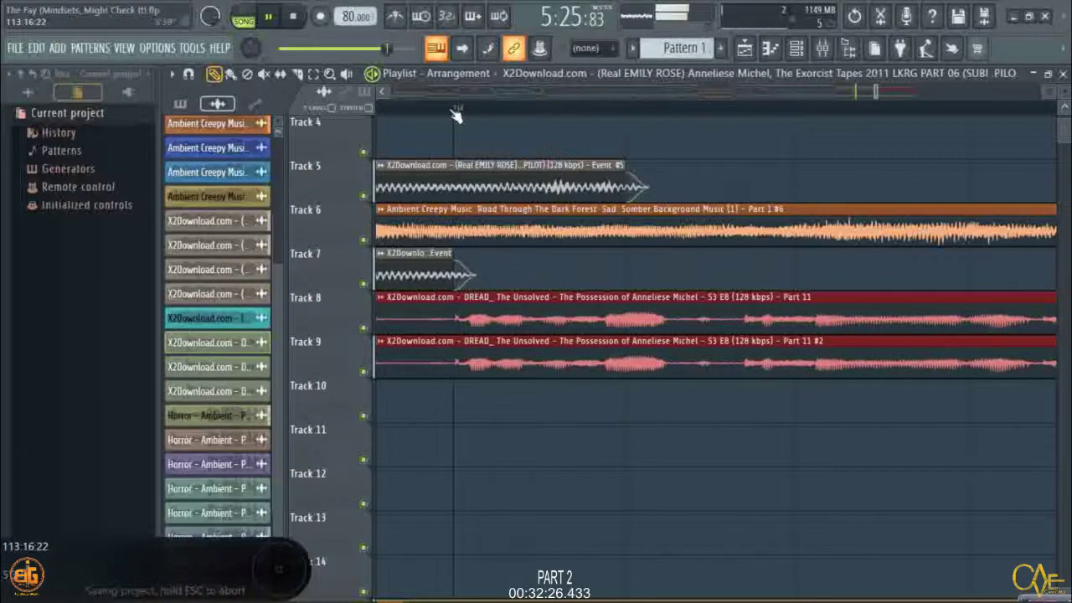
{"action": "scroll", "coordinate": [456, 115], "scroll_direction": "up", "scroll_amount": 1}
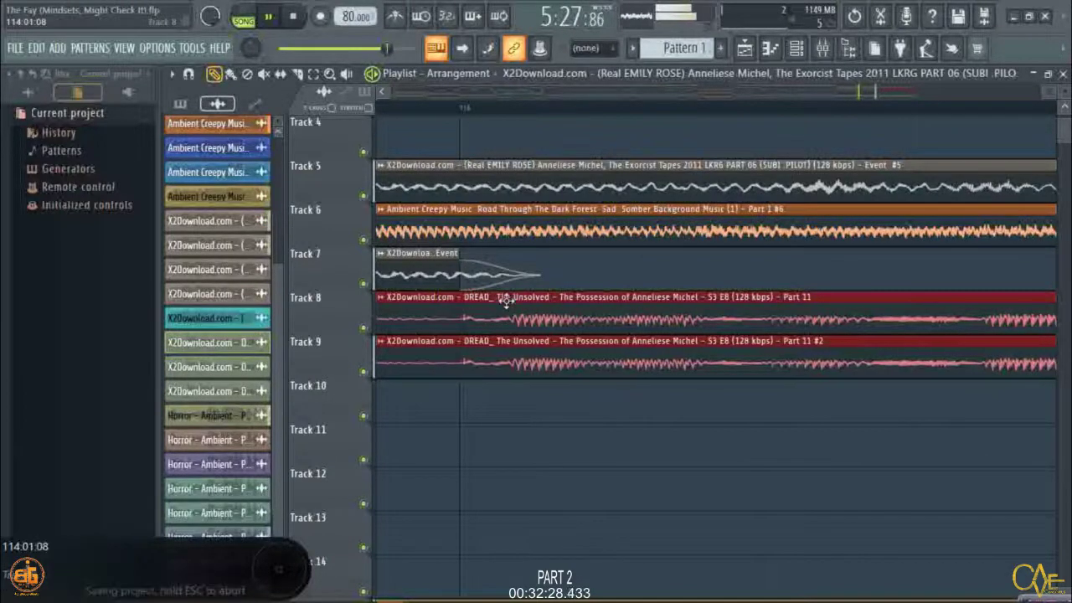
{"action": "left_click_drag", "start_coordinate": [506, 304], "coordinate": [503, 304]}
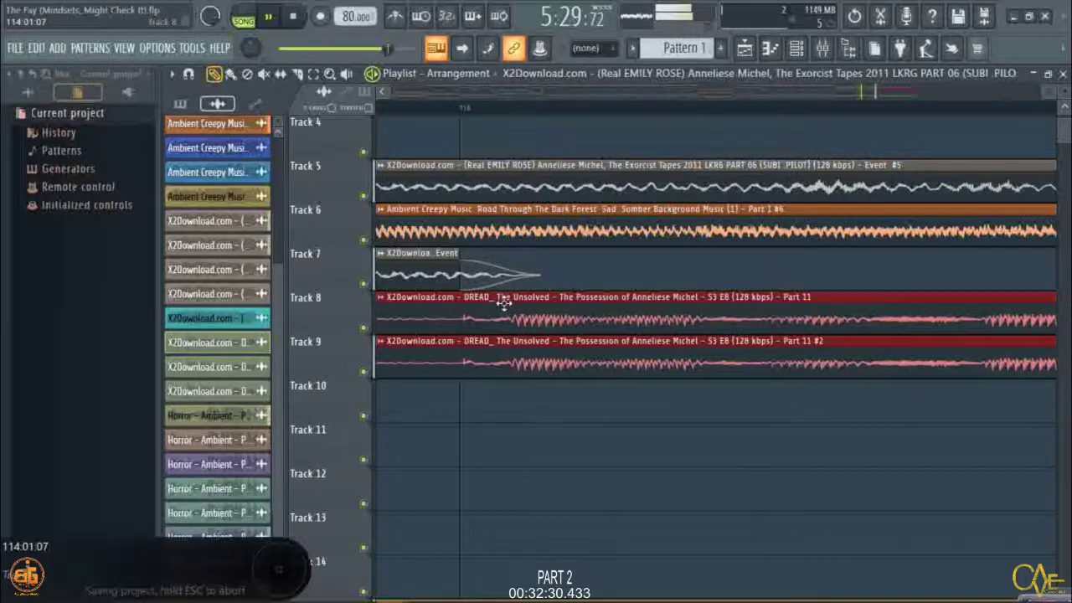
{"action": "scroll", "coordinate": [756, 116], "scroll_direction": "down", "scroll_amount": 3}
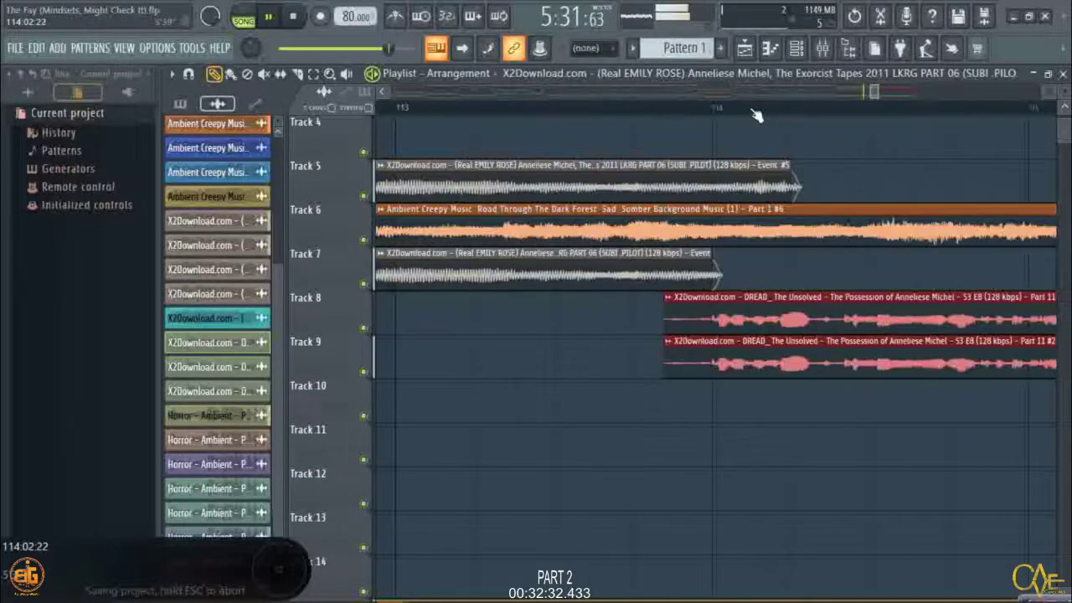
{"action": "scroll", "coordinate": [756, 116], "scroll_direction": "down", "scroll_amount": 6}
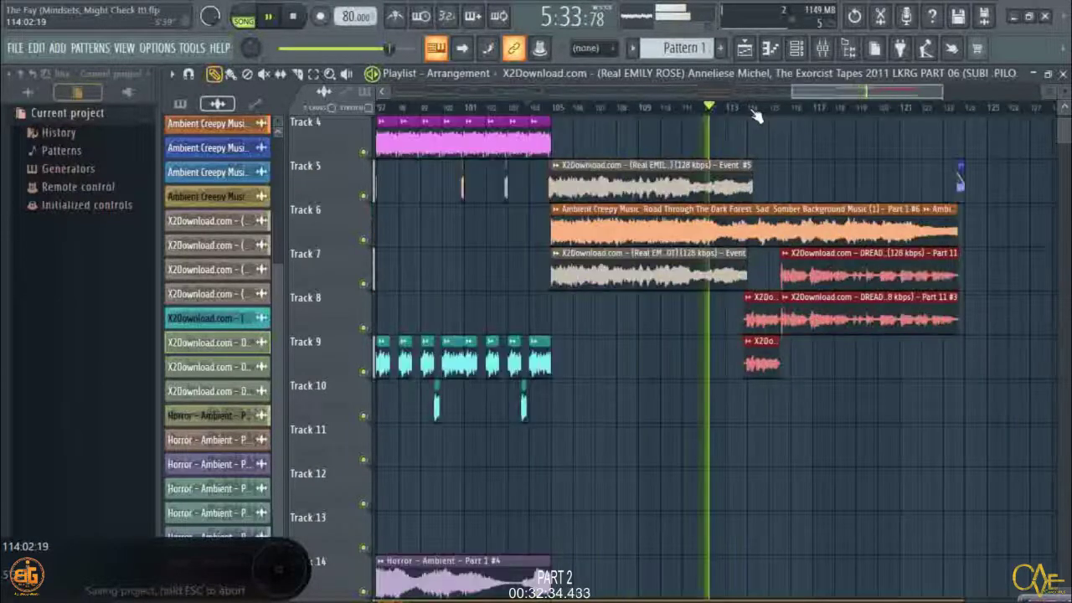
{"action": "scroll", "coordinate": [760, 117], "scroll_direction": "up", "scroll_amount": 4}
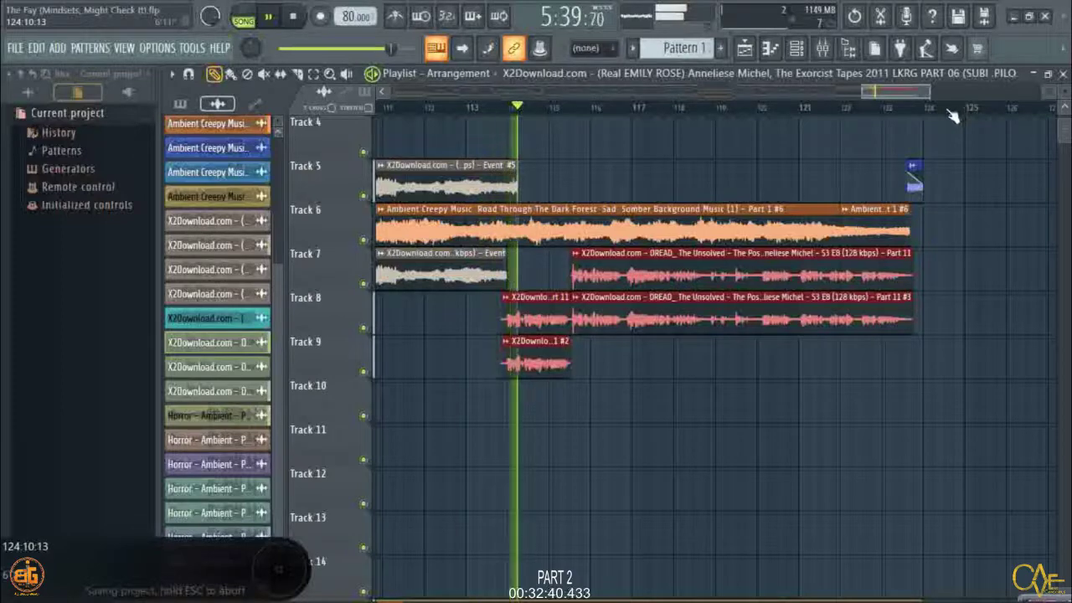
Nudge the four selected DREAD vocal clips so they start exactly at bar 114, save the project and replay from about bar 113.
{"action": "scroll", "coordinate": [503, 118], "scroll_direction": "up", "scroll_amount": 5}
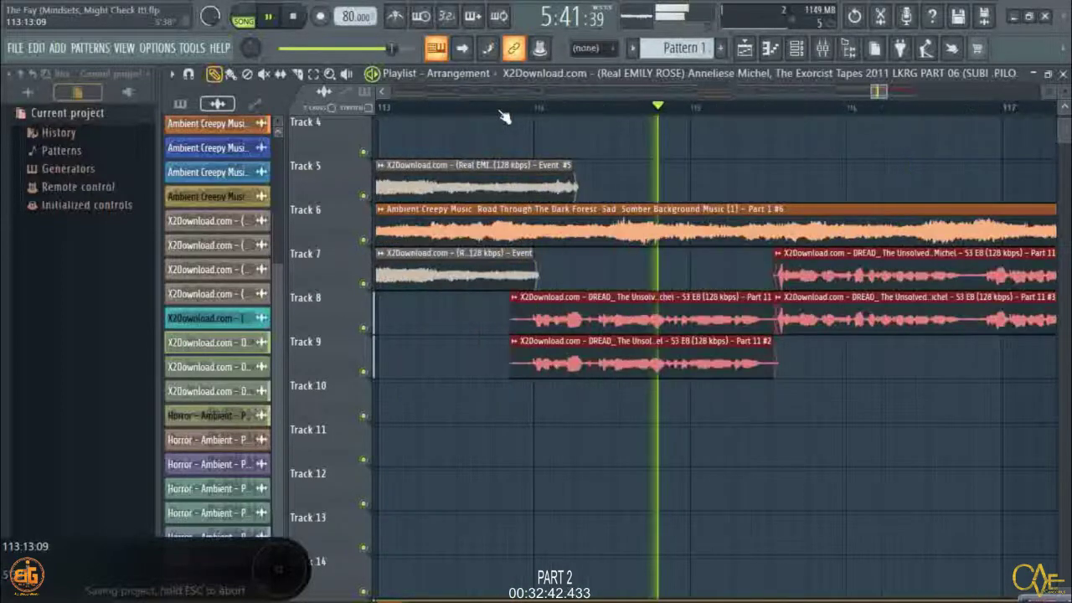
{"action": "scroll", "coordinate": [503, 118], "scroll_direction": "up", "scroll_amount": 3}
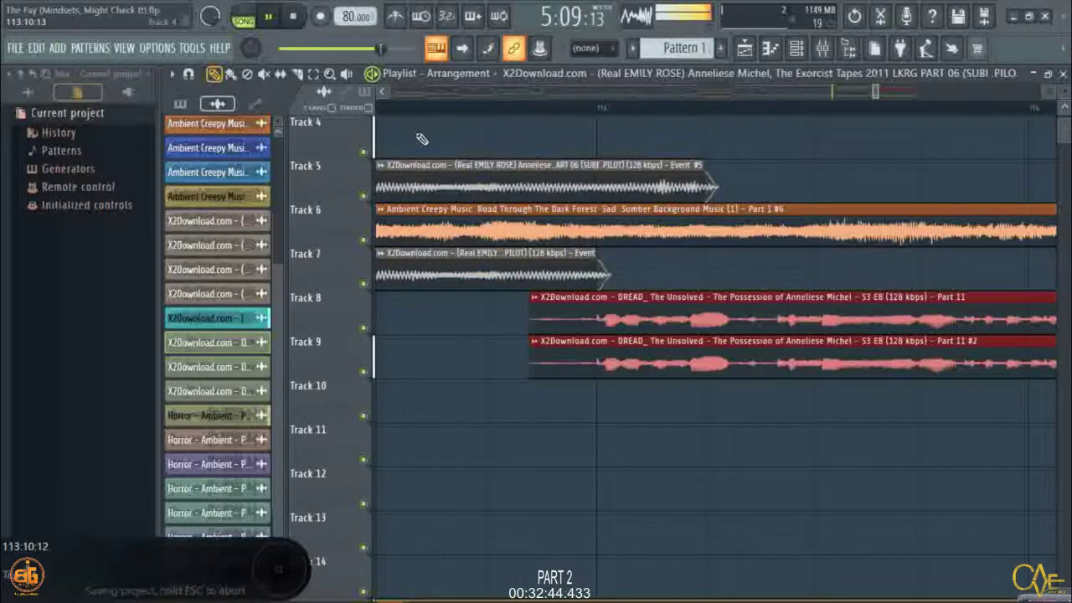
{"action": "left_click_drag", "start_coordinate": [593, 335], "coordinate": [613, 337]}
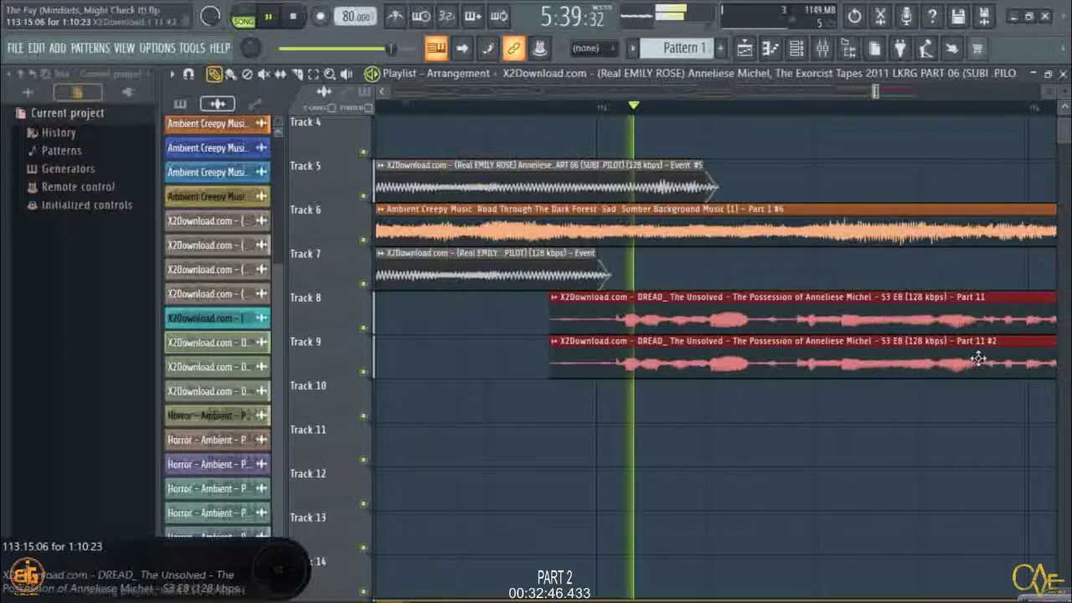
{"action": "key", "text": "ctrl+s"}
{"action": "scroll", "coordinate": [602, 114], "scroll_direction": "up", "scroll_amount": 4}
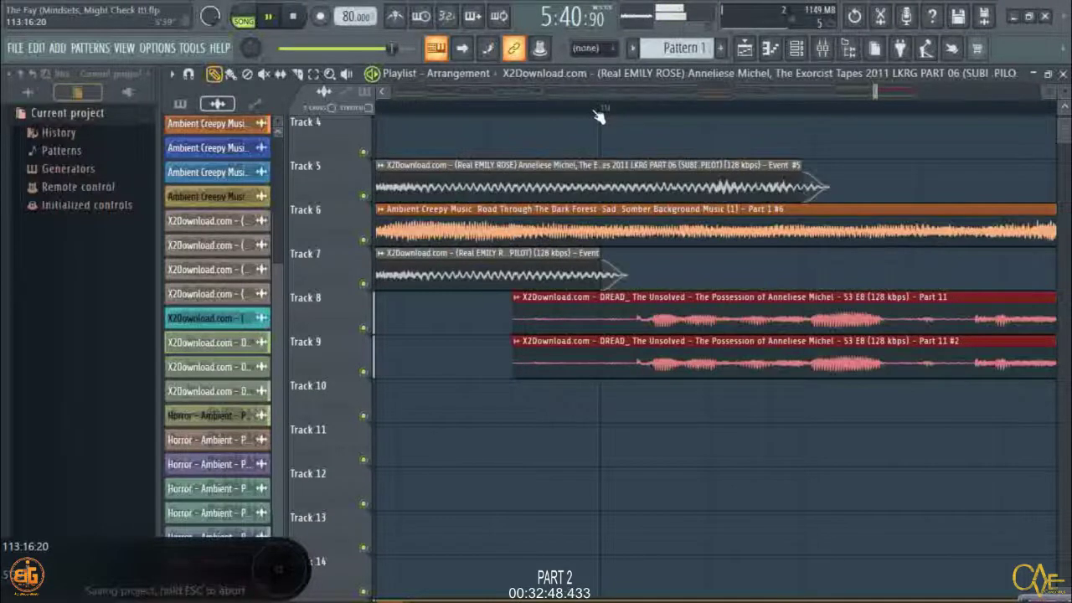
{"action": "key", "text": "space"}
{"action": "left_click_drag", "start_coordinate": [533, 303], "coordinate": [697, 304]}
{"action": "key", "text": "space"}
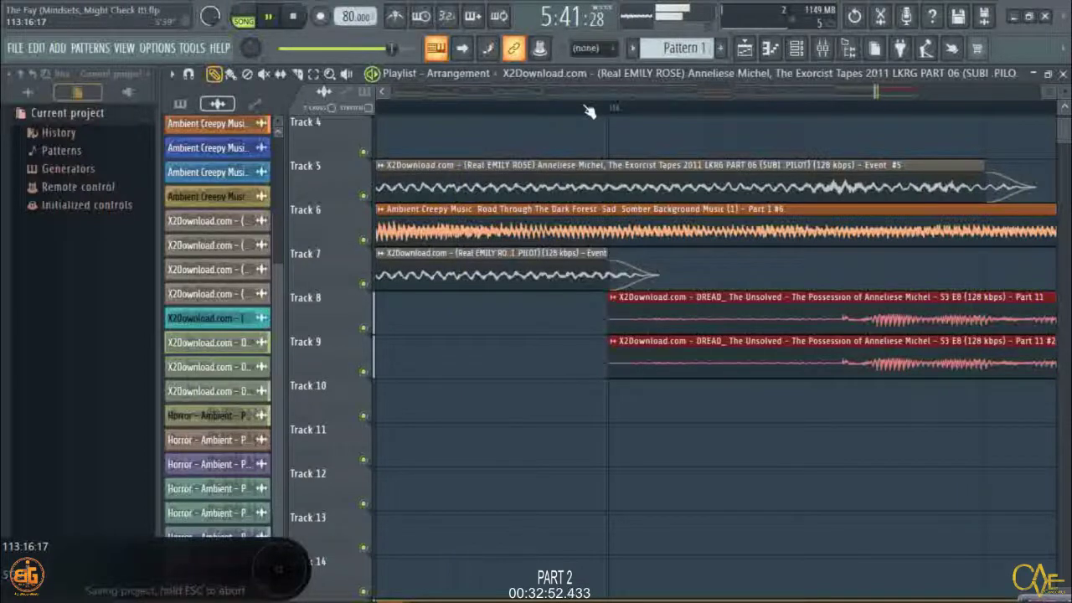
{"action": "scroll", "coordinate": [589, 112], "scroll_direction": "down", "scroll_amount": 2}
{"action": "scroll", "coordinate": [589, 112], "scroll_direction": "up", "scroll_amount": 2}
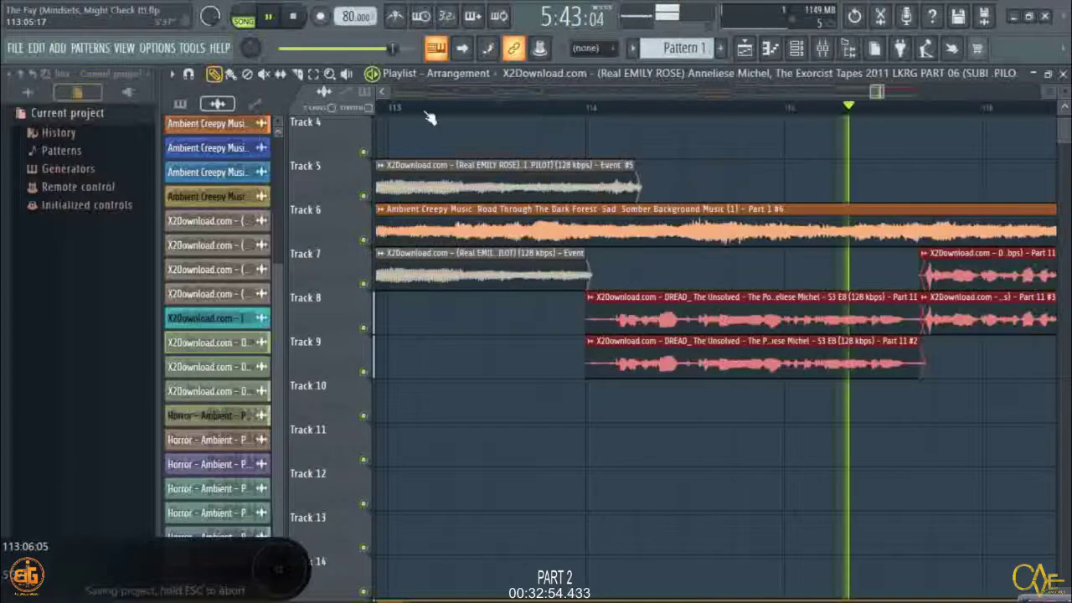
{"action": "left_click", "coordinate": [428, 111]}
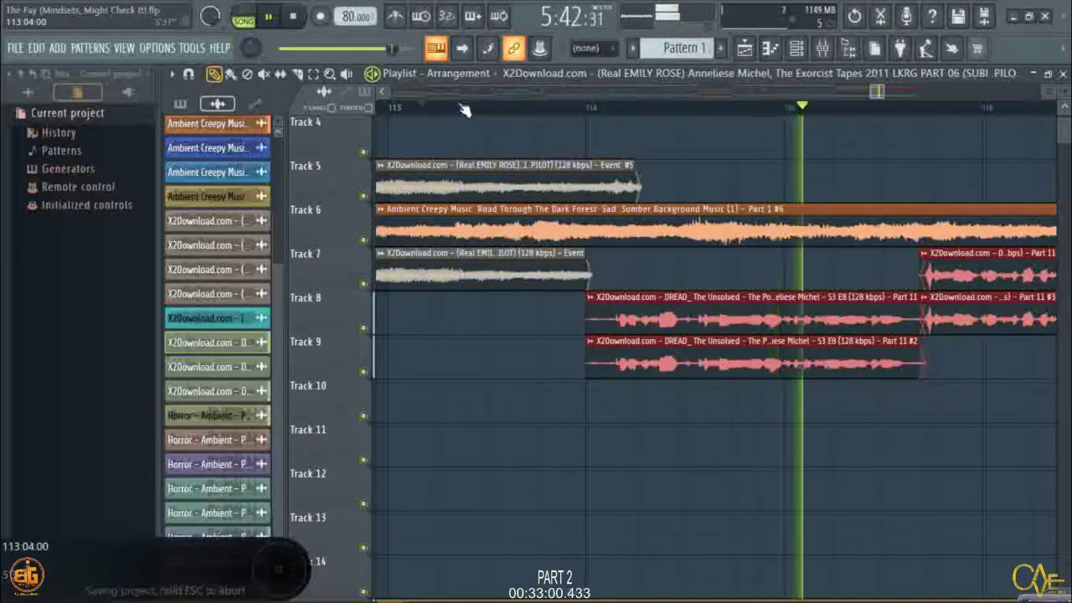
Try to trim the end of the Track 5 EMILY ROSE vocal clip back to bar 114 and save the project.
{"action": "left_click_drag", "start_coordinate": [638, 170], "coordinate": [586, 155]}
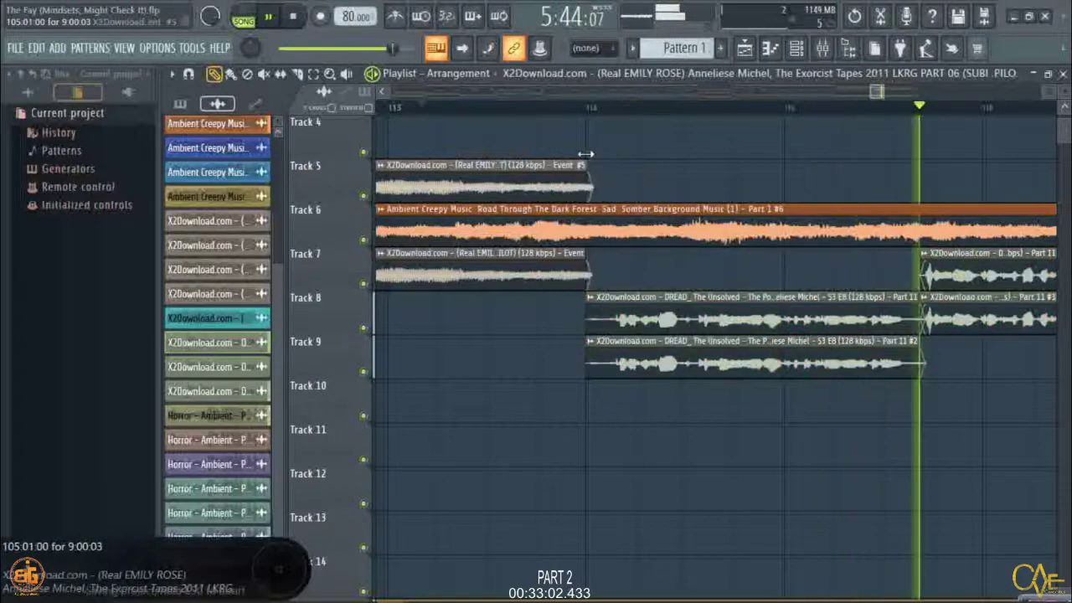
{"action": "scroll", "coordinate": [594, 110], "scroll_direction": "up", "scroll_amount": 4}
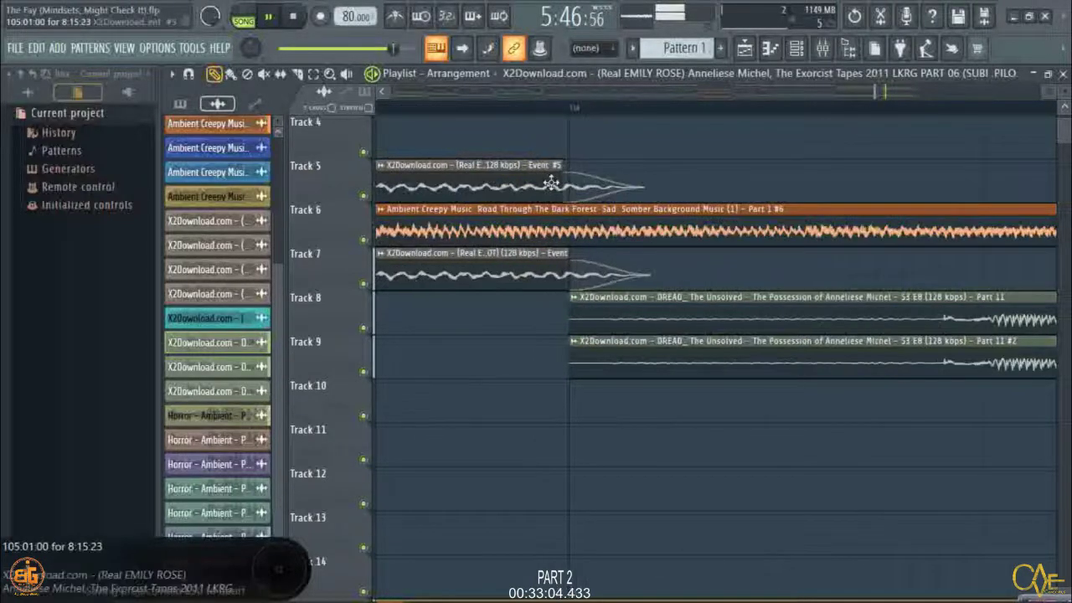
{"action": "key", "text": "space"}
{"action": "key", "text": "space"}
{"action": "left_click_drag", "start_coordinate": [564, 186], "coordinate": [570, 186]}
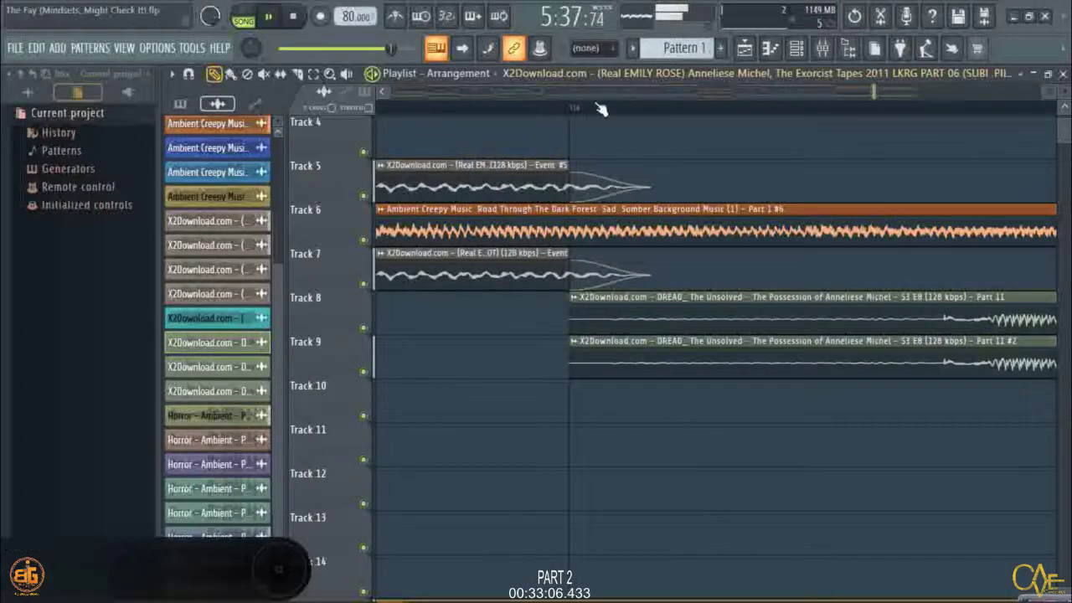
{"action": "key", "text": "ctrl+s"}
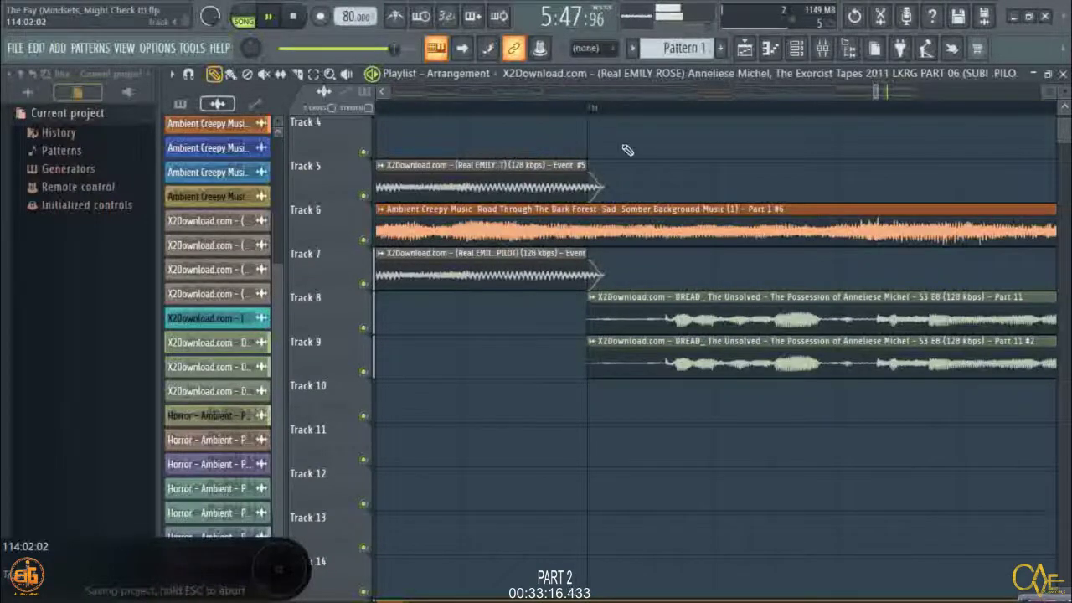
Undo the trimming of the Track 5 EMILY ROSE vocal clip.
{"action": "scroll", "coordinate": [627, 150], "scroll_direction": "down", "scroll_amount": 1}
{"action": "scroll", "coordinate": [627, 150], "scroll_direction": "up", "scroll_amount": 2}
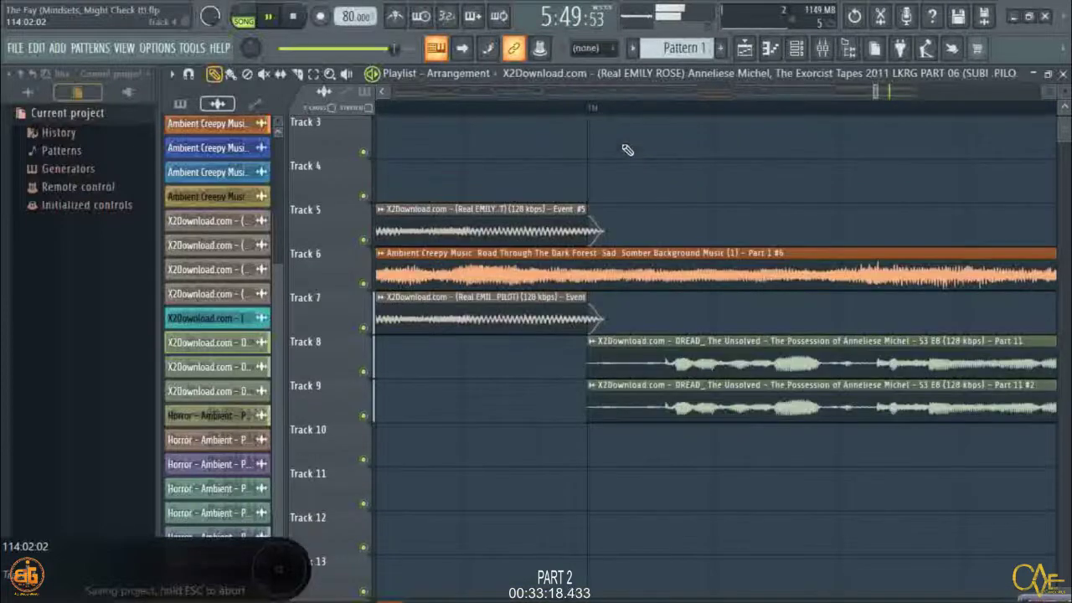
{"action": "key", "text": "ctrl+z"}
{"action": "key", "text": "ctrl+alt+z"}
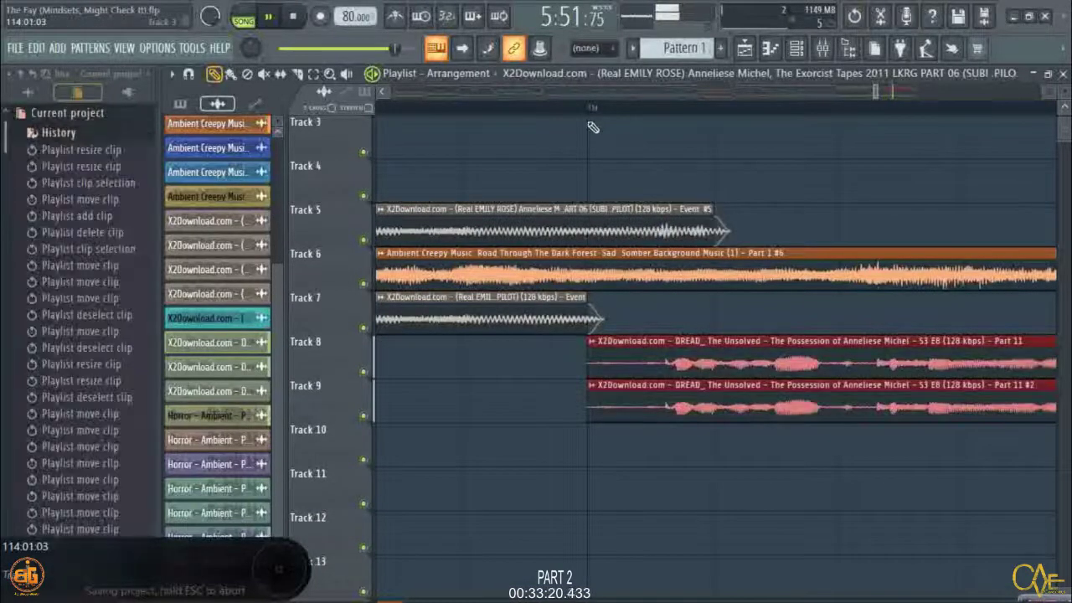
Slice the Track 5 EMILY ROSE vocal clip exactly at bar 114.
{"action": "scroll", "coordinate": [594, 114], "scroll_direction": "up", "scroll_amount": 1}
{"action": "scroll", "coordinate": [592, 115], "scroll_direction": "up", "scroll_amount": 1}
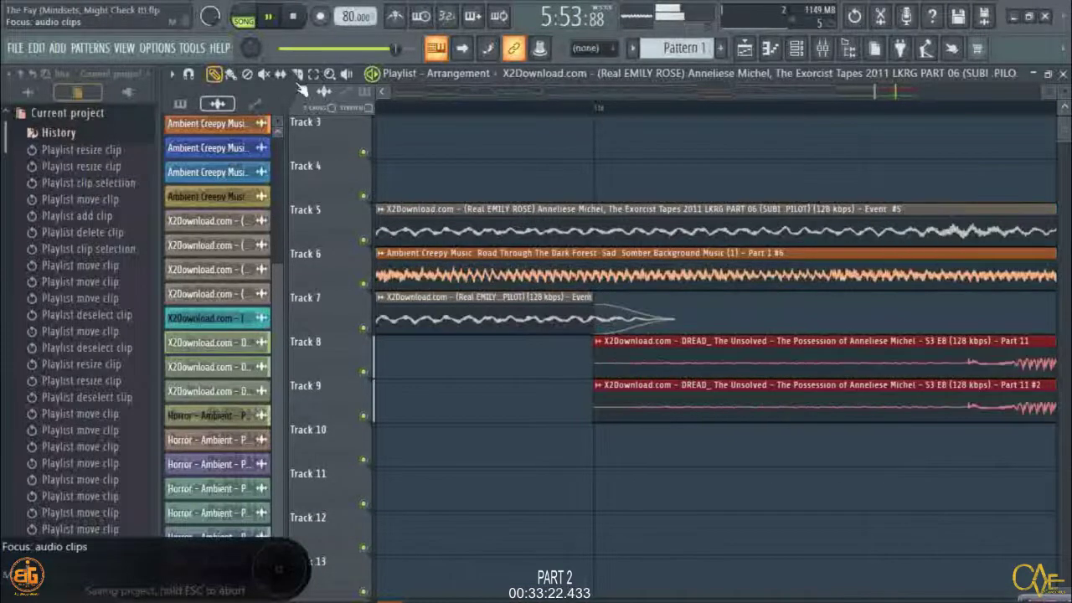
{"action": "key", "text": "c"}
{"action": "left_click_drag", "start_coordinate": [604, 213], "coordinate": [602, 231]}
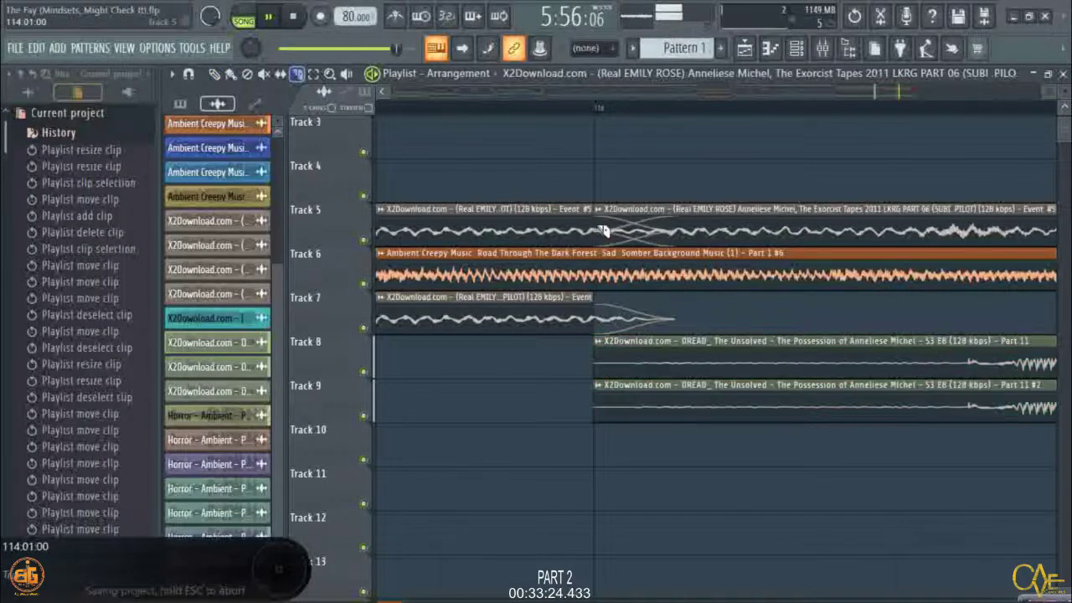
{"action": "left_click", "coordinate": [215, 73]}
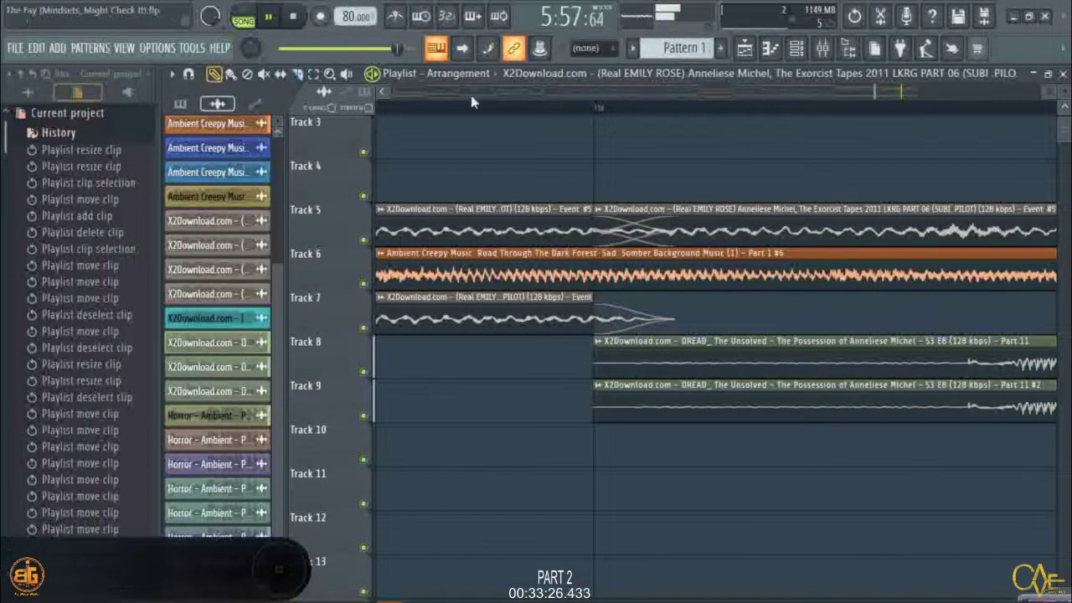
Move the sliced-off Track 5 piece to Track 13 and line it and the Track 12 piece up at bar 136.
{"action": "scroll", "coordinate": [470, 94], "scroll_direction": "right", "scroll_amount": 1}
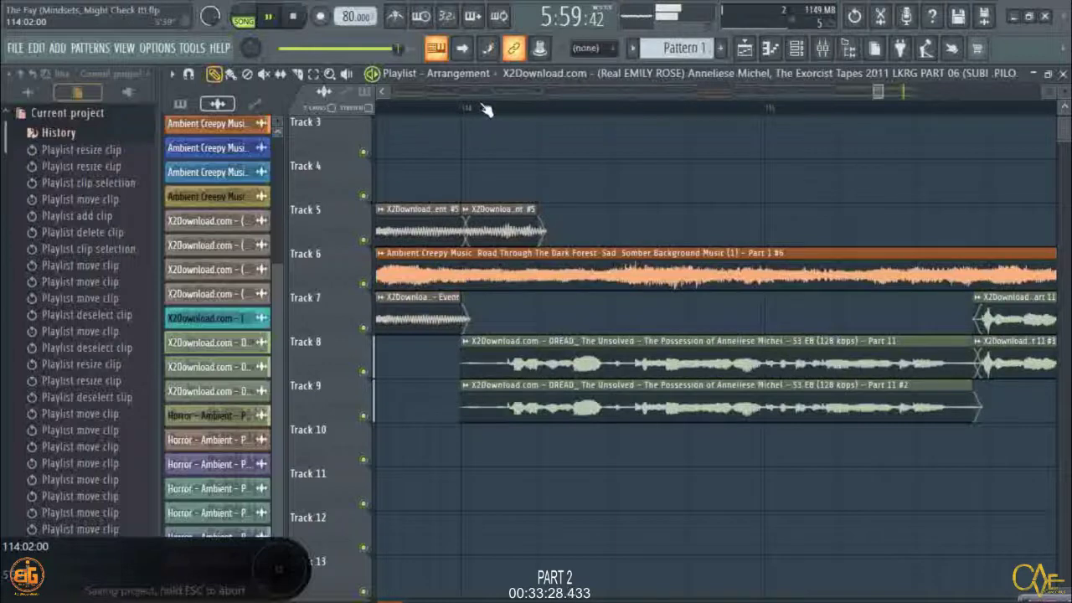
{"action": "scroll", "coordinate": [486, 109], "scroll_direction": "down", "scroll_amount": 3}
{"action": "left_click_drag", "start_coordinate": [486, 230], "coordinate": [740, 567]}
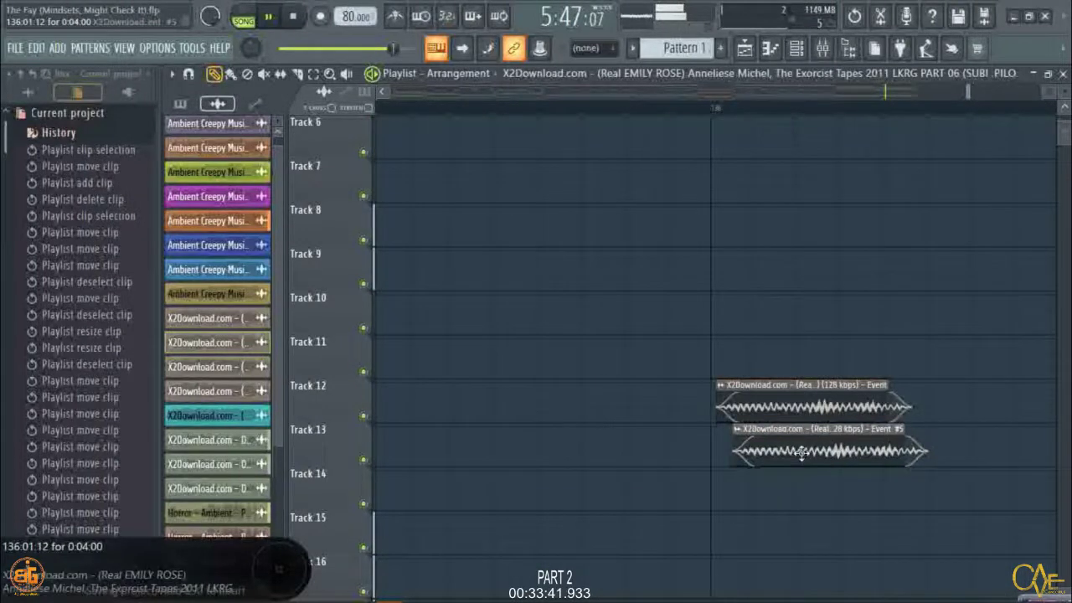
{"action": "left_click_drag", "start_coordinate": [802, 453], "coordinate": [778, 446]}
{"action": "scroll", "coordinate": [720, 109], "scroll_direction": "up", "scroll_amount": 3}
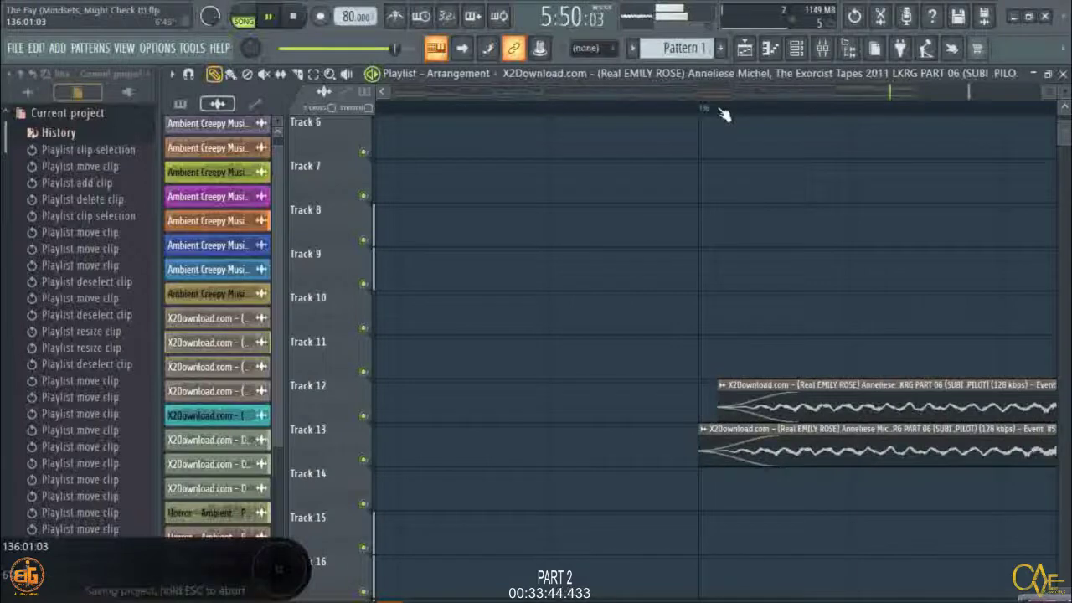
{"action": "left_click_drag", "start_coordinate": [796, 387], "coordinate": [777, 387]}
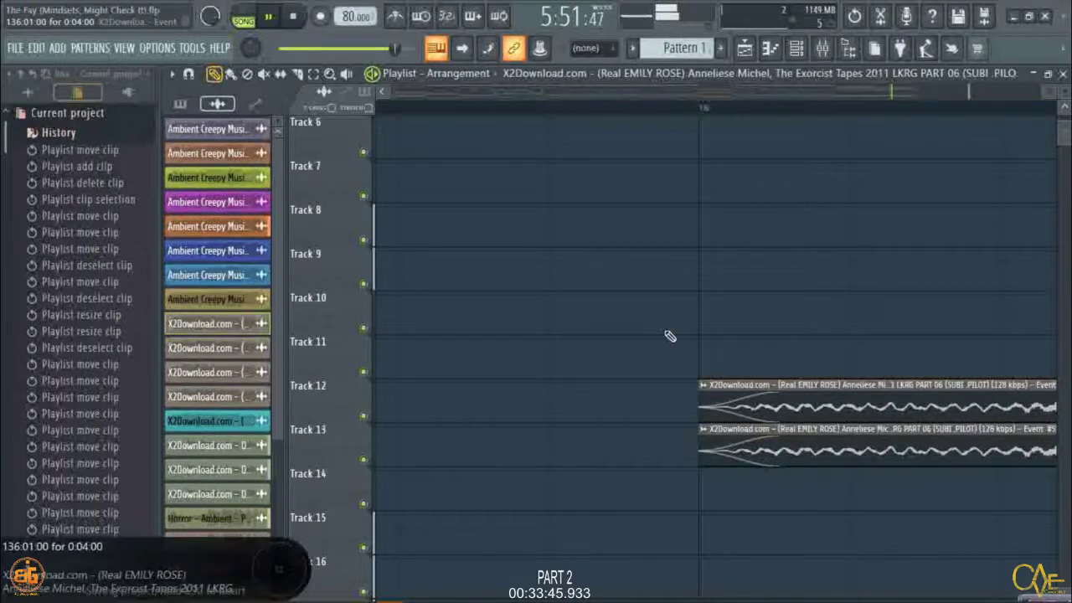
Save the project, select both sliced EMILY ROSE pieces on Tracks 12 and 13, and move them to Tracks 10 and 11 near the end of bar 120.
{"action": "left_click", "coordinate": [313, 74]}
{"action": "key", "text": "ctrl+s"}
{"action": "left_click_drag", "start_coordinate": [742, 264], "coordinate": [795, 452]}
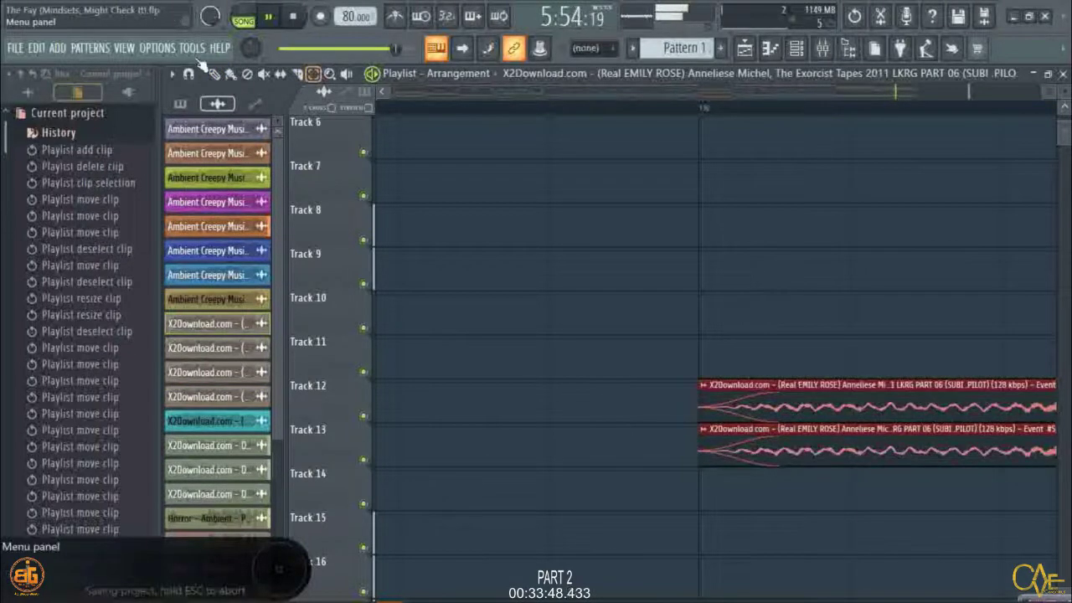
{"action": "left_click", "coordinate": [214, 74]}
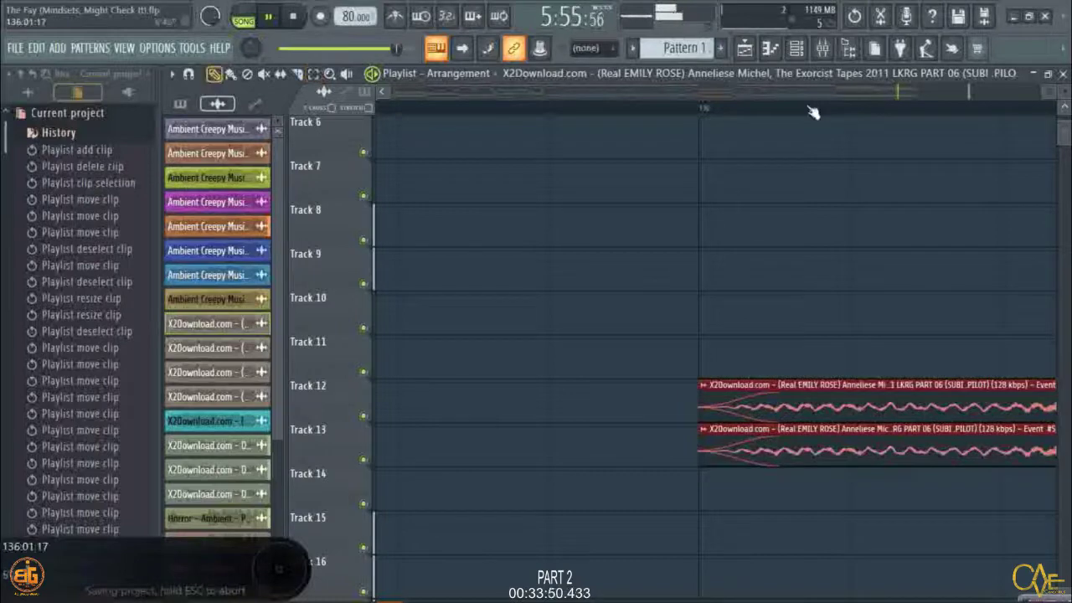
{"action": "scroll", "coordinate": [811, 111], "scroll_direction": "down", "scroll_amount": 3}
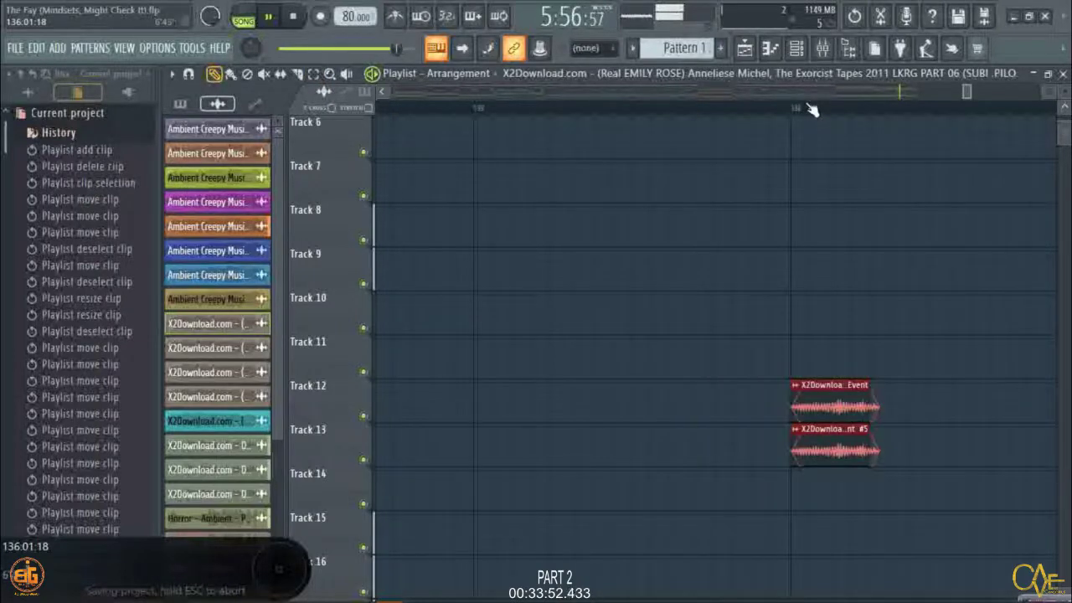
{"action": "key", "text": "Delete"}
{"action": "left_click_drag", "start_coordinate": [4, 224], "coordinate": [5, 224]}
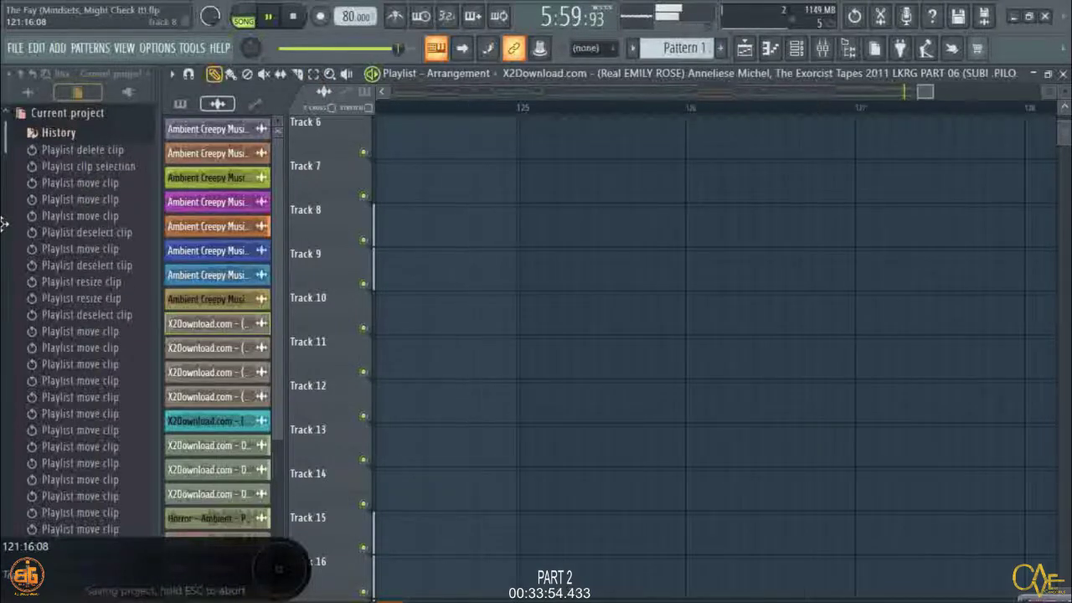
{"action": "scroll", "coordinate": [576, 116], "scroll_direction": "down", "scroll_amount": 3}
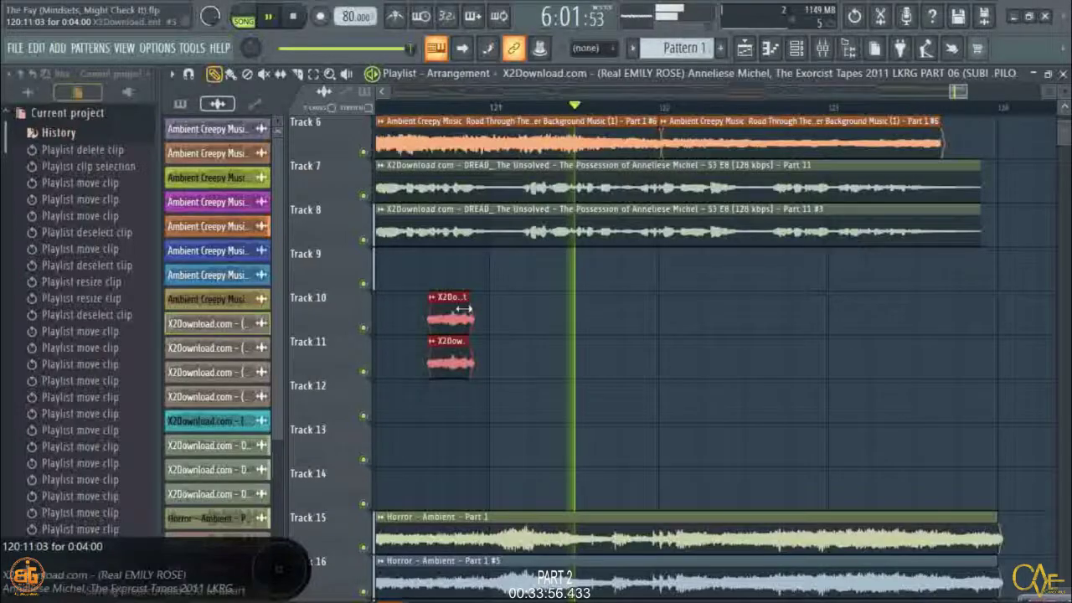
Select the closing DREAD vocal clips on Tracks 7 and 8 and extend their ends to bar 124.
{"action": "scroll", "coordinate": [667, 162], "scroll_direction": "up", "scroll_amount": 3}
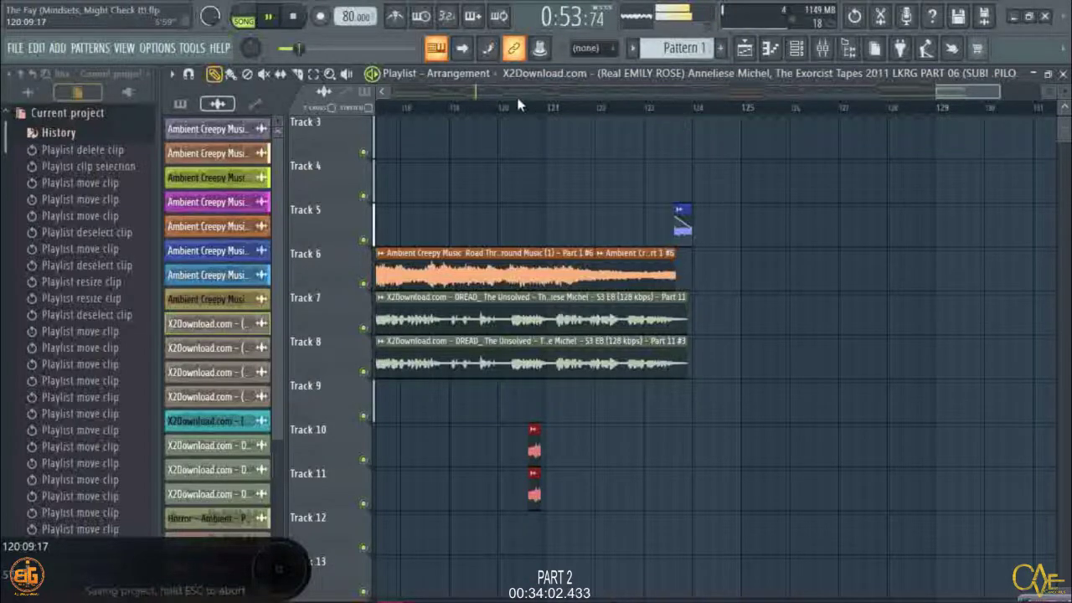
{"action": "scroll", "coordinate": [720, 126], "scroll_direction": "down", "scroll_amount": 2}
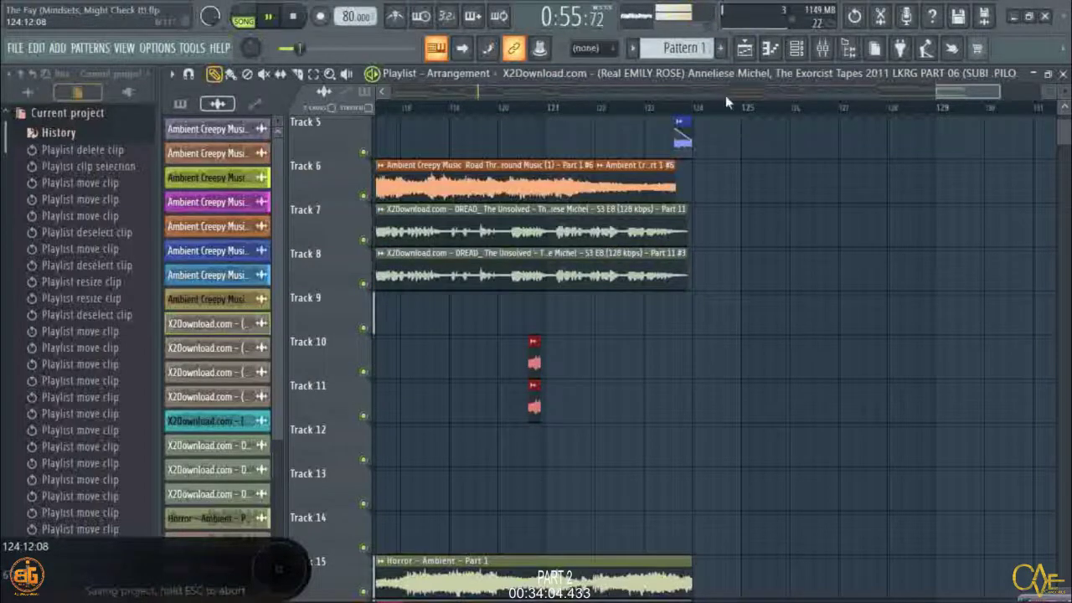
{"action": "scroll", "coordinate": [699, 111], "scroll_direction": "up", "scroll_amount": 3}
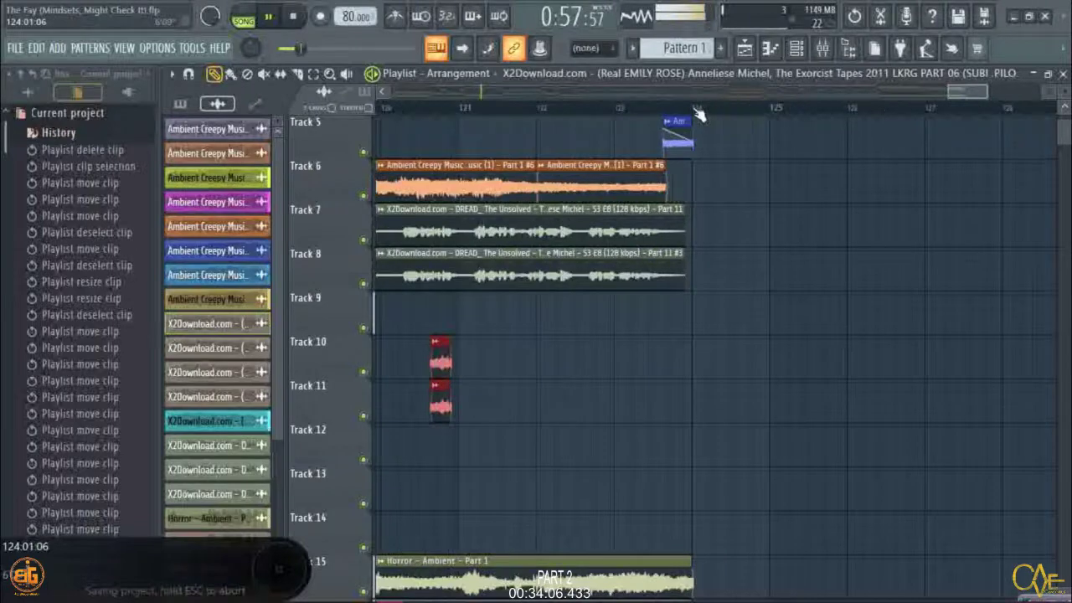
{"action": "scroll", "coordinate": [698, 119], "scroll_direction": "up", "scroll_amount": 4}
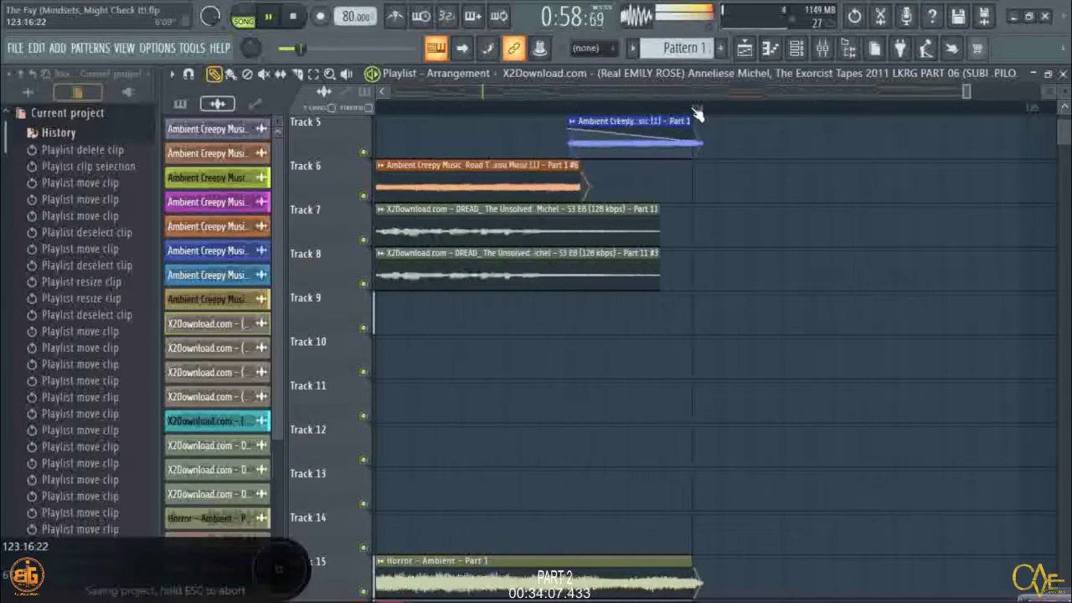
{"action": "left_click", "coordinate": [313, 74]}
{"action": "left_click_drag", "start_coordinate": [632, 220], "coordinate": [639, 354]}
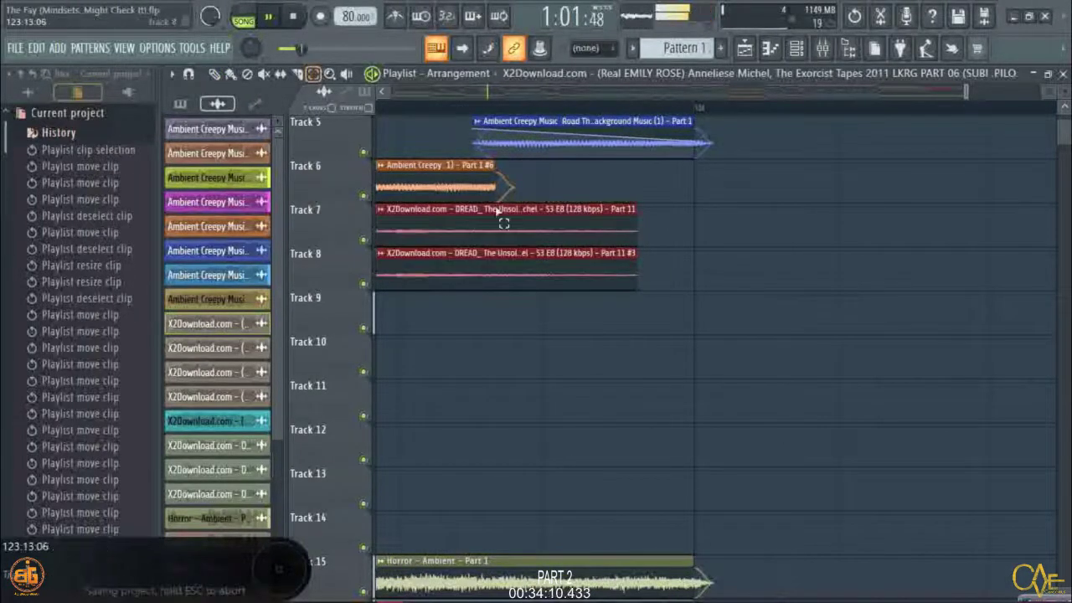
{"action": "left_click", "coordinate": [215, 73]}
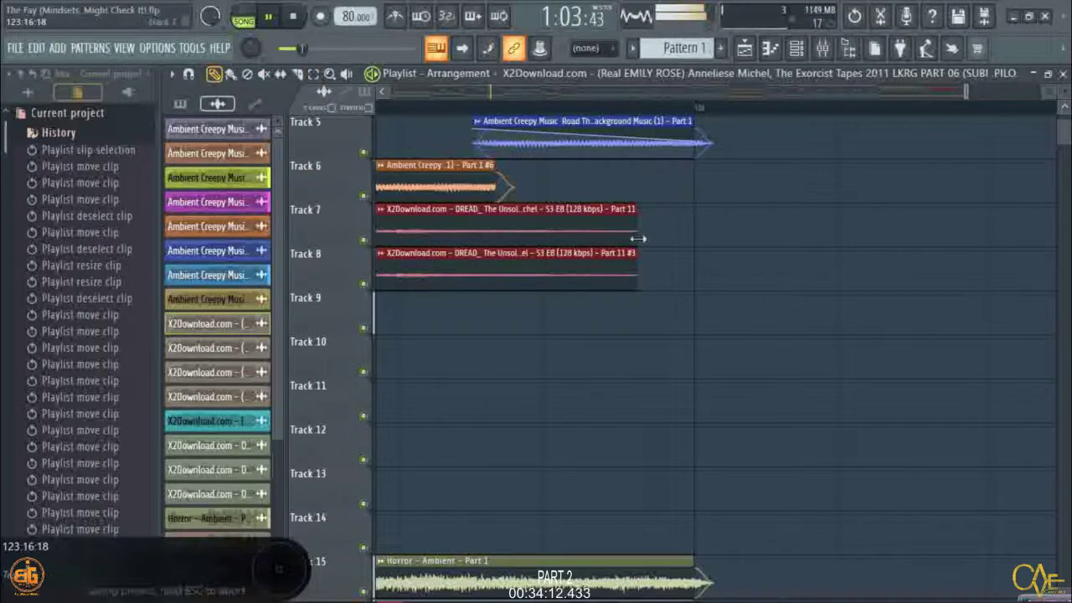
{"action": "left_click_drag", "start_coordinate": [662, 249], "coordinate": [692, 257]}
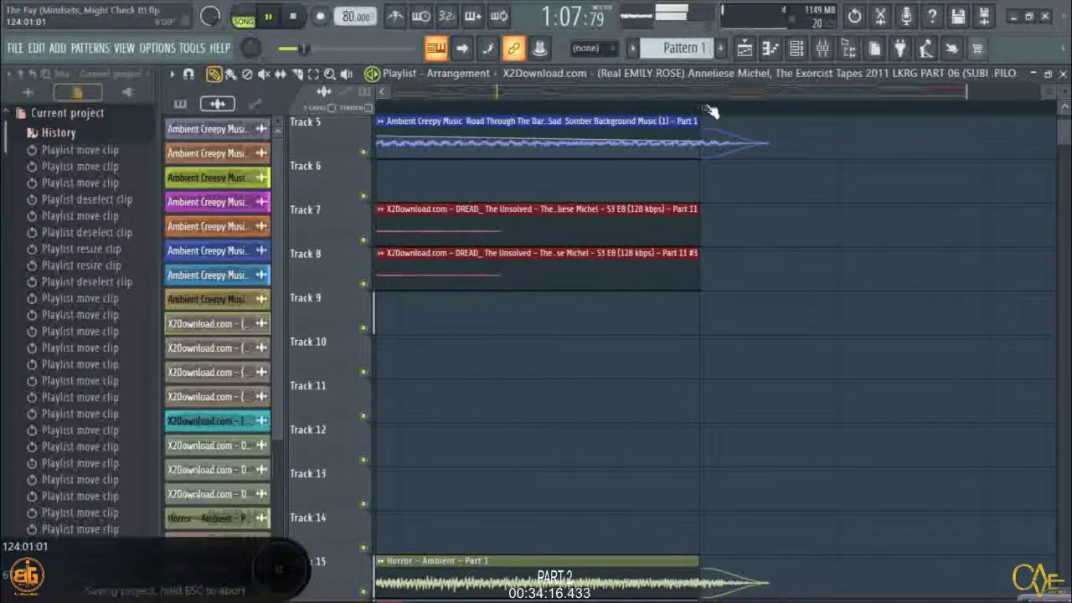
{"action": "scroll", "coordinate": [708, 112], "scroll_direction": "up", "scroll_amount": 3}
{"action": "scroll", "coordinate": [710, 116], "scroll_direction": "down", "scroll_amount": 3}
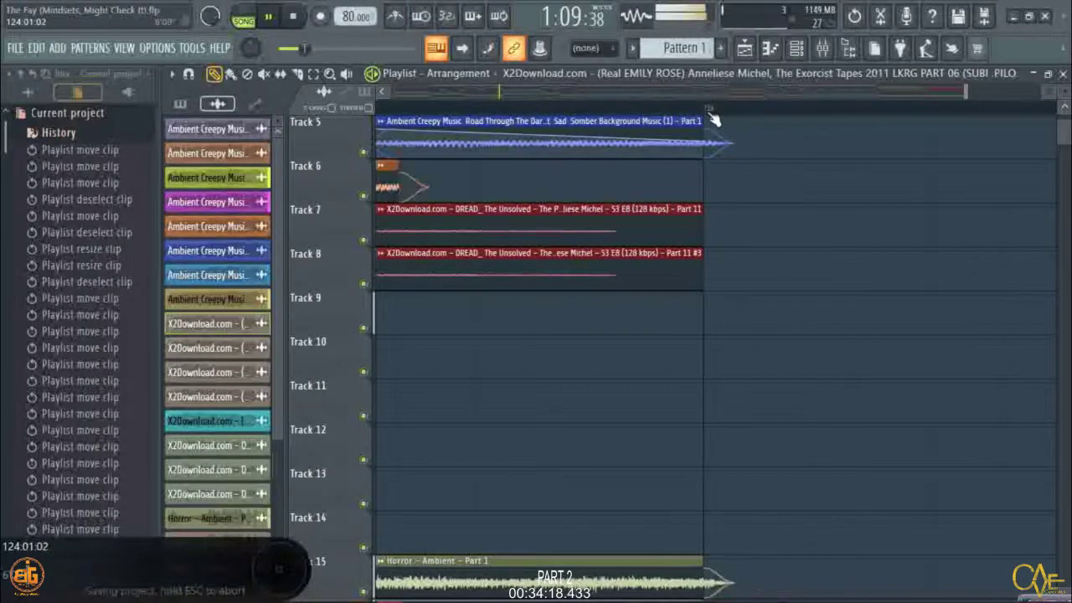
{"action": "scroll", "coordinate": [711, 118], "scroll_direction": "down", "scroll_amount": 2}
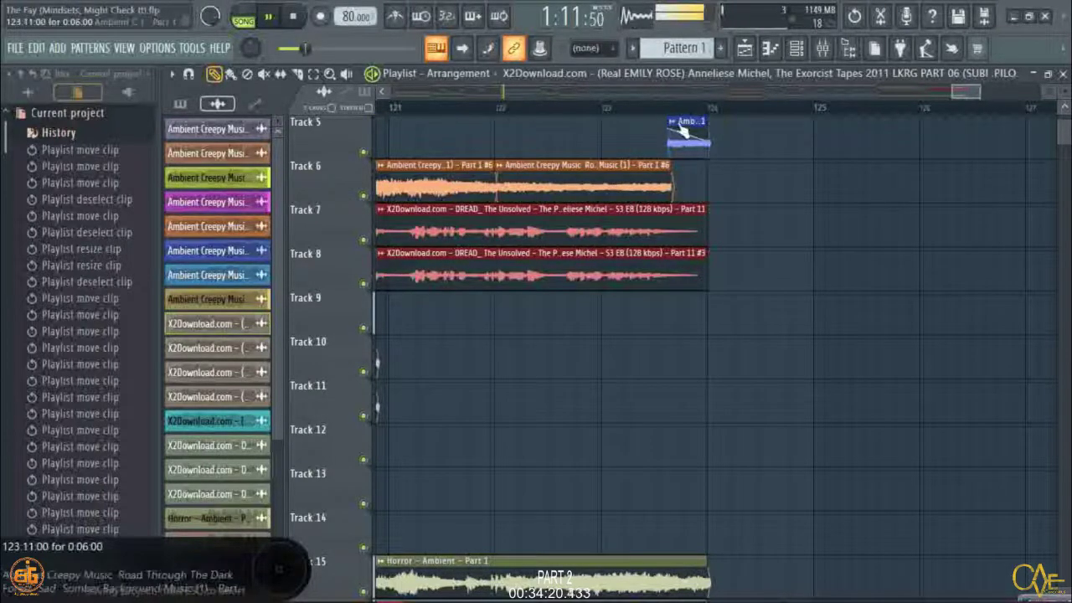
{"action": "scroll", "coordinate": [710, 114], "scroll_direction": "down", "scroll_amount": 3}
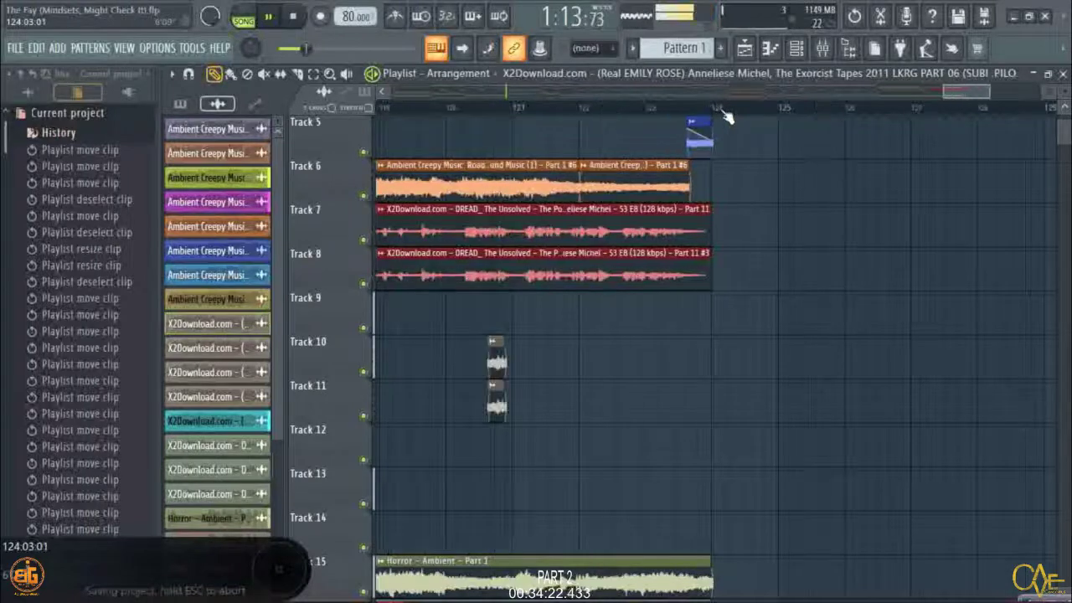
Select both sliced EMILY ROSE pieces on Tracks 10 and 11 and move them to Tracks 12 and 13 near bar 46.
{"action": "scroll", "coordinate": [727, 118], "scroll_direction": "down", "scroll_amount": 5}
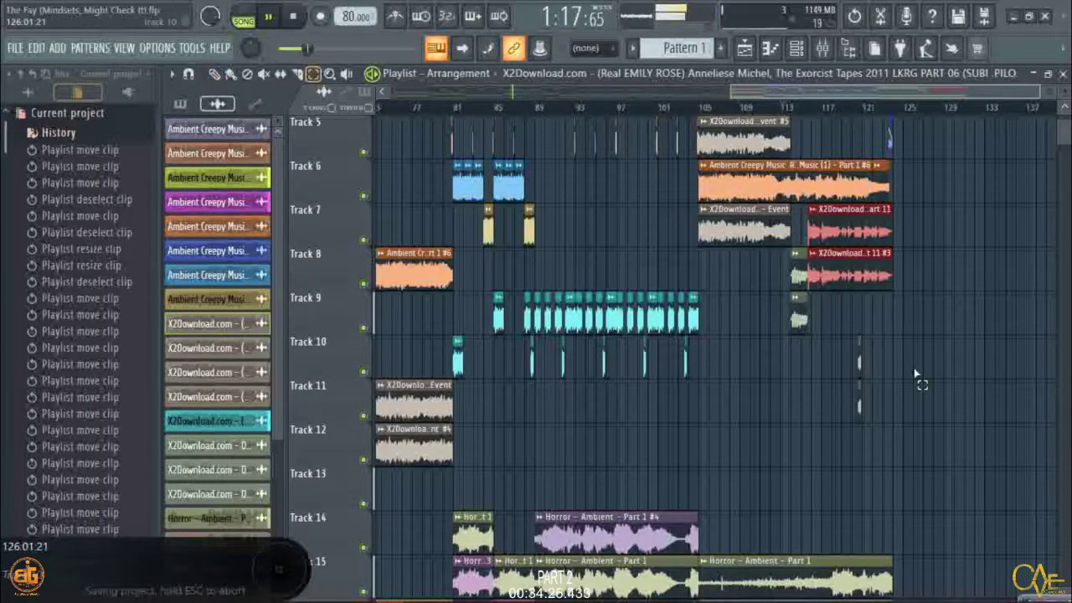
{"action": "left_click", "coordinate": [859, 359]}
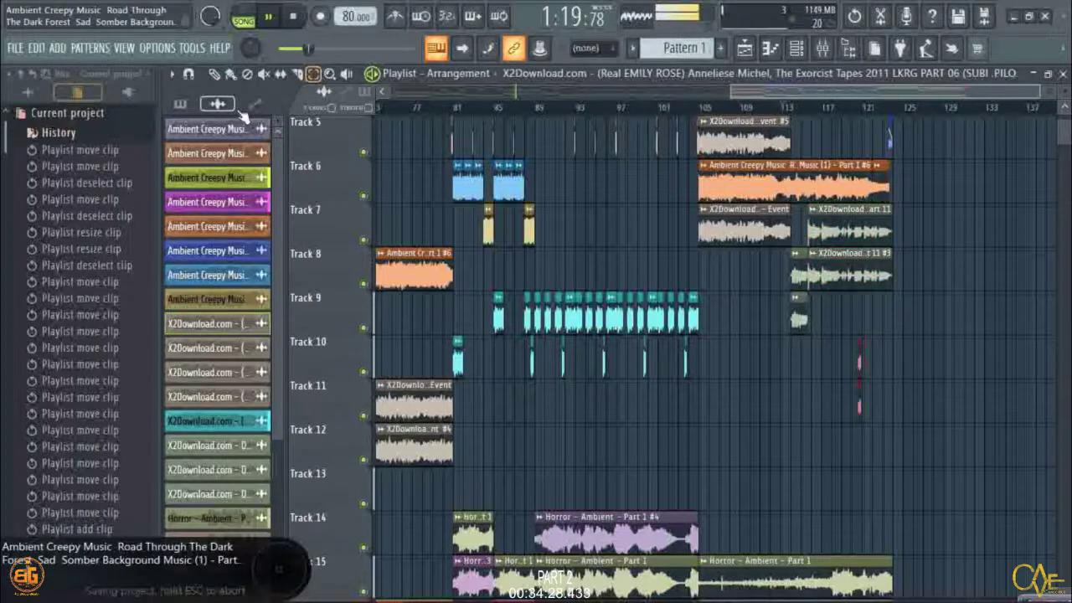
{"action": "key", "text": "p"}
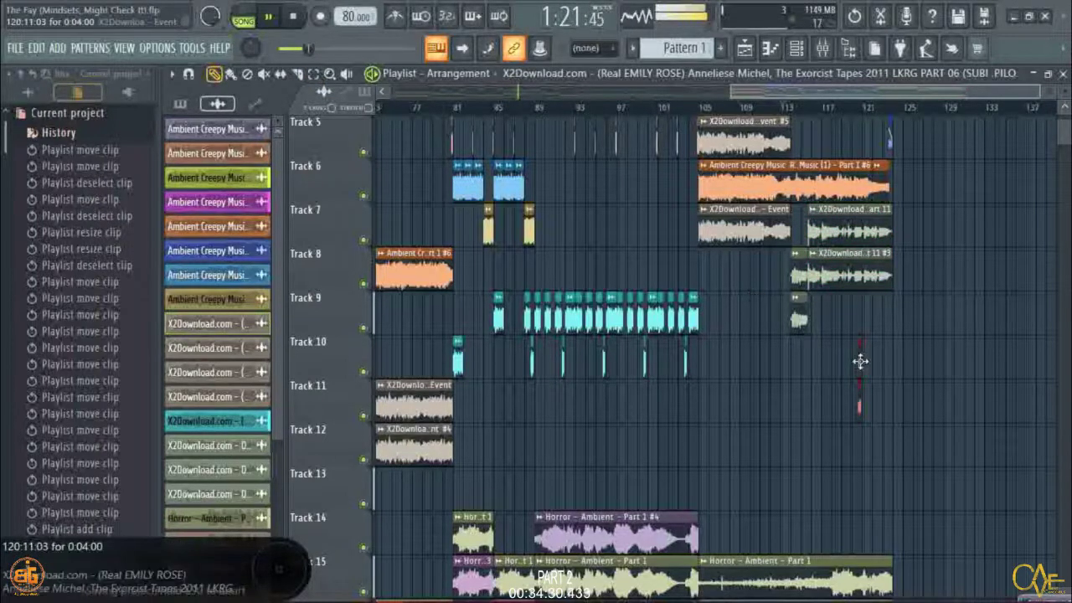
{"action": "left_click_drag", "start_coordinate": [860, 361], "coordinate": [706, 484]}
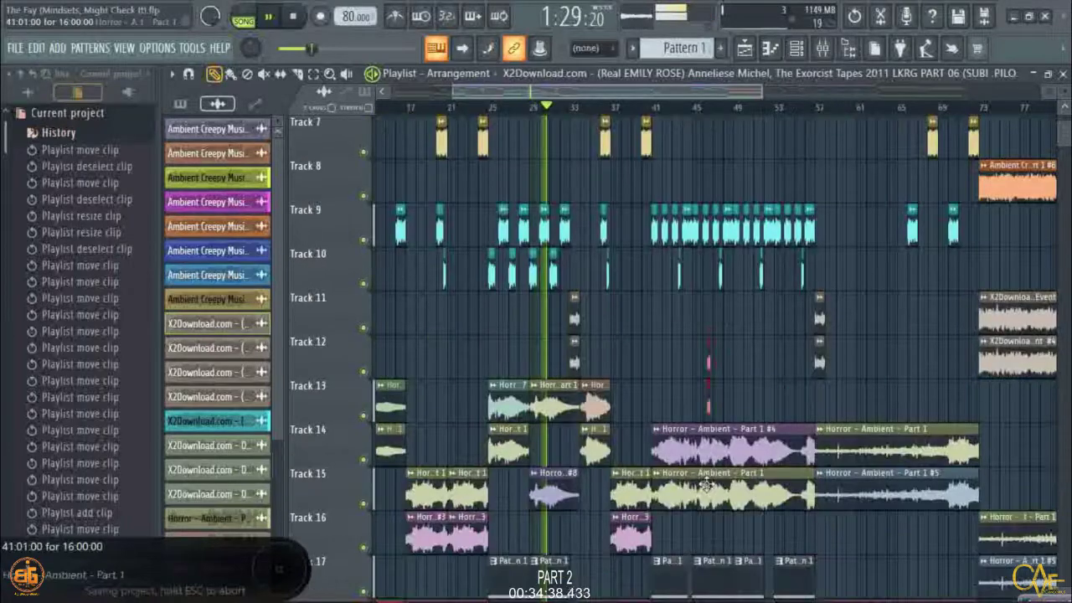
Move both EMILY ROSE pieces on Tracks 12 and 13 to start at 44:13:00, filling the last beat before bar 45.
{"action": "scroll", "coordinate": [705, 485], "scroll_direction": "down", "scroll_amount": 4}
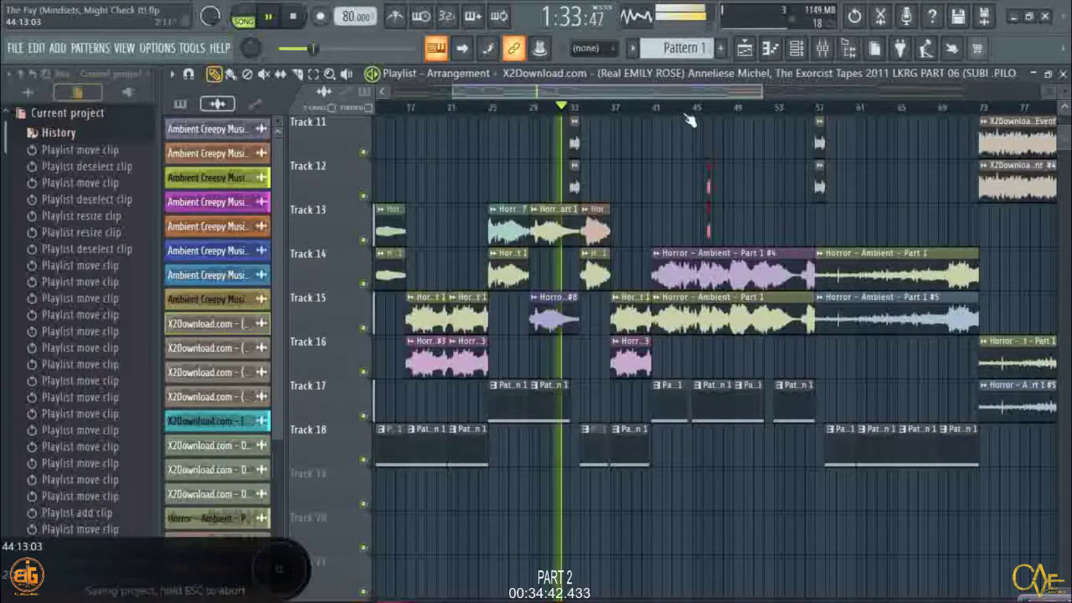
{"action": "scroll", "coordinate": [692, 115], "scroll_direction": "up", "scroll_amount": 2}
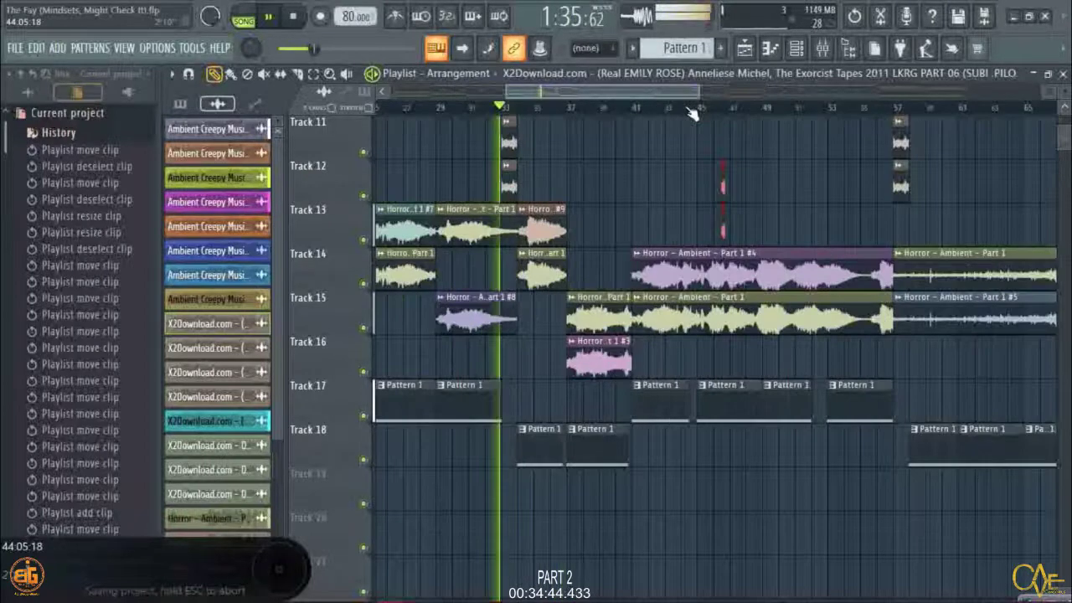
{"action": "scroll", "coordinate": [692, 115], "scroll_direction": "up", "scroll_amount": 2}
{"action": "scroll", "coordinate": [691, 113], "scroll_direction": "up", "scroll_amount": 2}
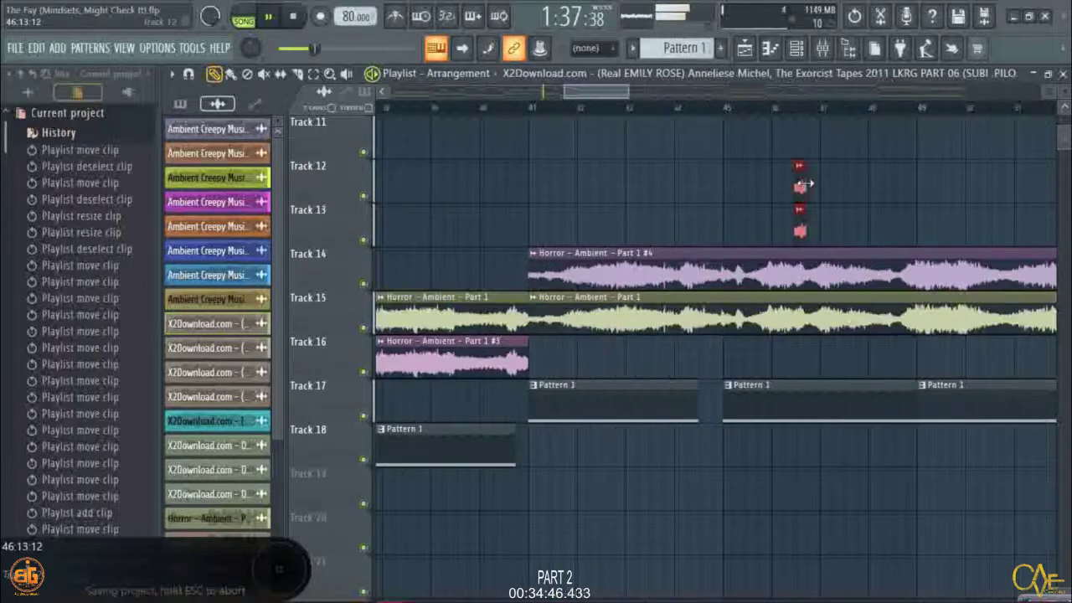
{"action": "left_click_drag", "start_coordinate": [802, 179], "coordinate": [717, 175]}
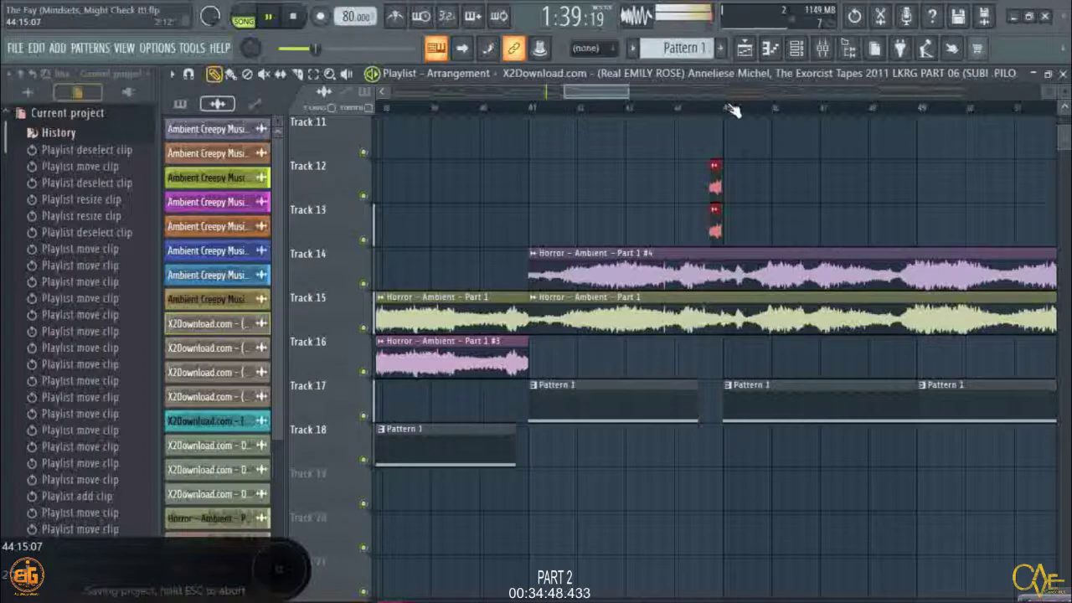
{"action": "scroll", "coordinate": [731, 108], "scroll_direction": "up", "scroll_amount": 3}
{"action": "left_click", "coordinate": [435, 108]}
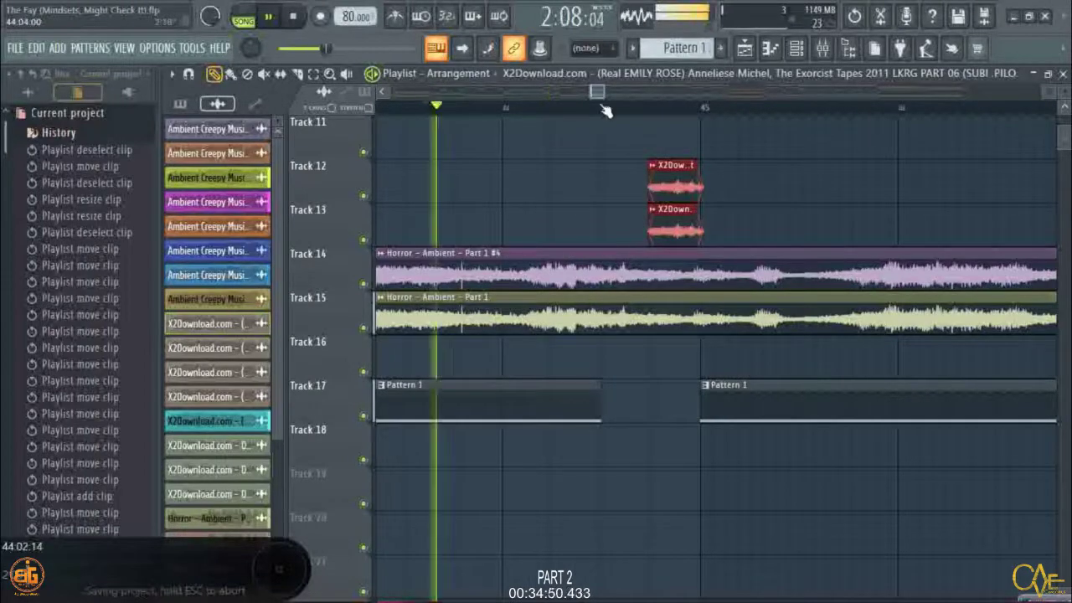
{"action": "scroll", "coordinate": [670, 109], "scroll_direction": "up", "scroll_amount": 2}
{"action": "scroll", "coordinate": [657, 113], "scroll_direction": "up", "scroll_amount": 2}
{"action": "left_click_drag", "start_coordinate": [636, 180], "coordinate": [643, 181]}
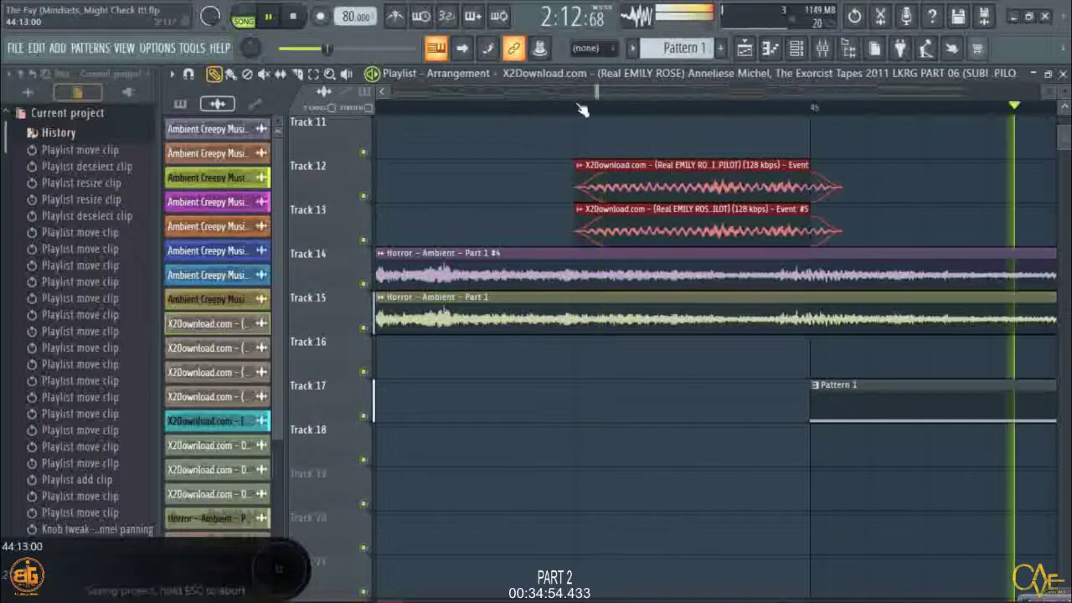
Place a copy of the two EMILY ROSE pieces on Tracks 12 and 13, starting at 52:13:00 and ending at bar 53.
{"action": "scroll", "coordinate": [582, 111], "scroll_direction": "down", "scroll_amount": 2}
{"action": "scroll", "coordinate": [581, 111], "scroll_direction": "down", "scroll_amount": 3}
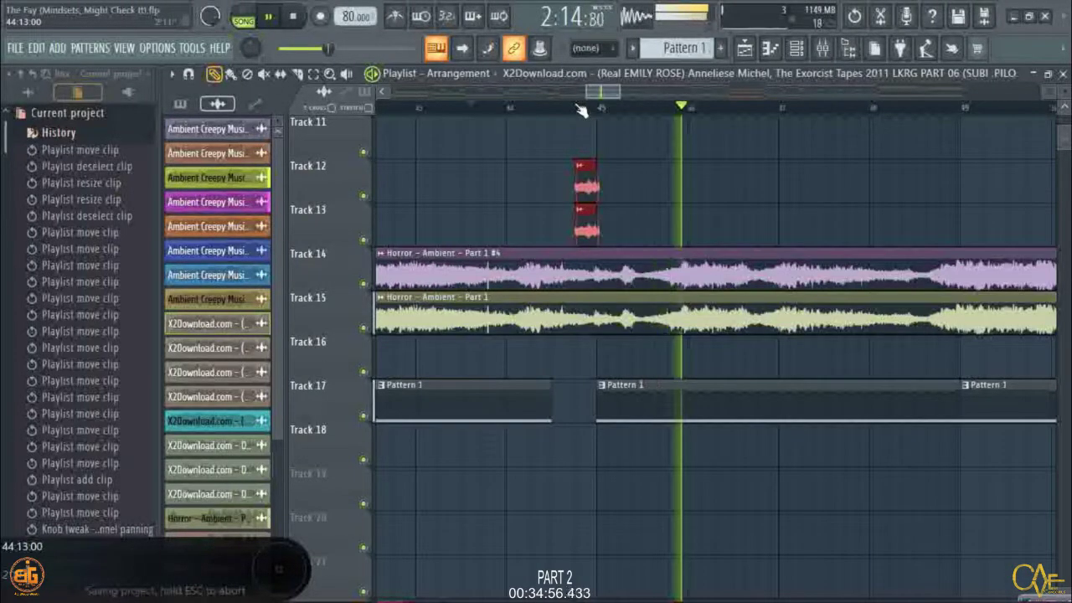
{"action": "scroll", "coordinate": [536, 111], "scroll_direction": "down", "scroll_amount": 1}
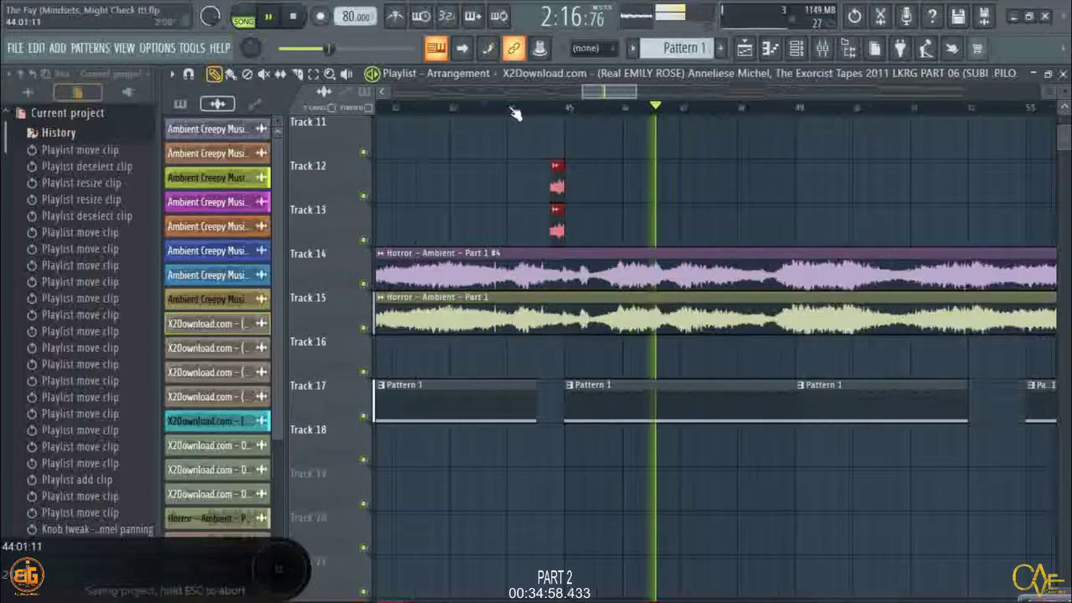
{"action": "scroll", "coordinate": [682, 114], "scroll_direction": "down", "scroll_amount": 2}
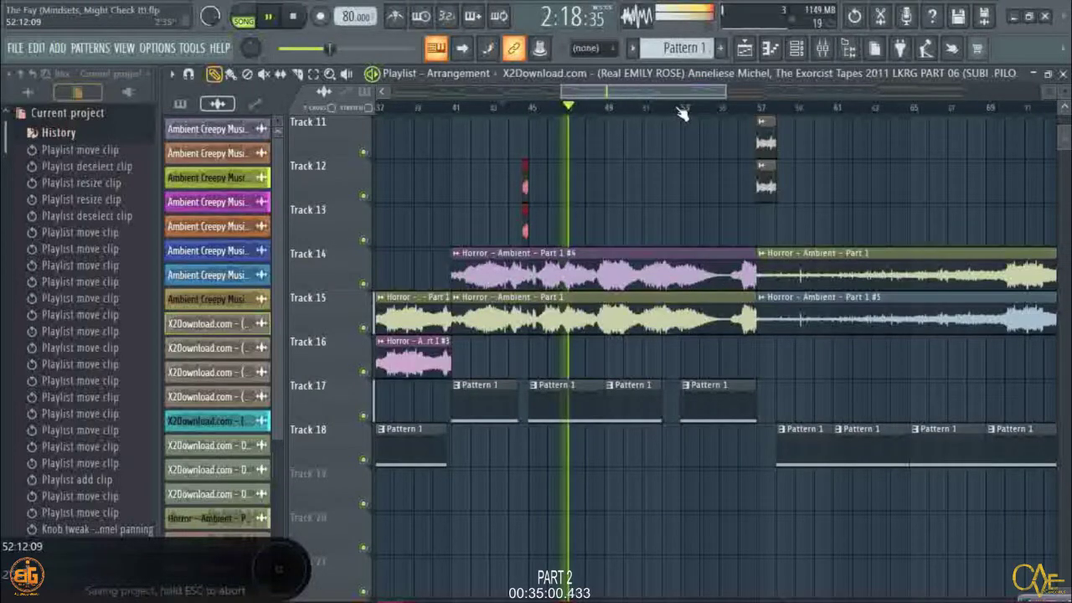
{"action": "scroll", "coordinate": [682, 114], "scroll_direction": "up", "scroll_amount": 4}
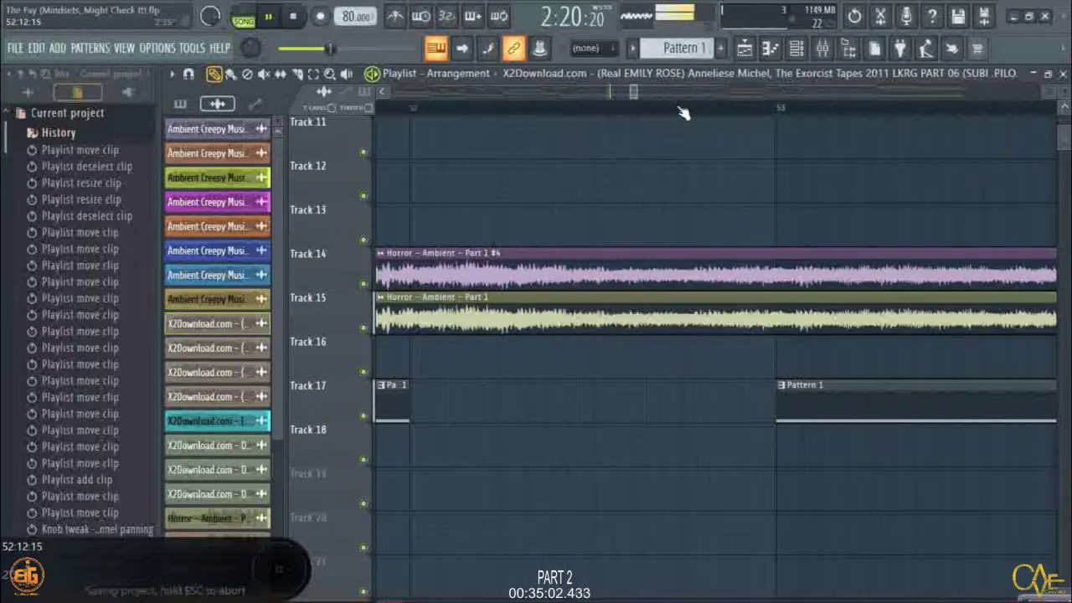
{"action": "scroll", "coordinate": [685, 115], "scroll_direction": "up", "scroll_amount": 2}
{"action": "scroll", "coordinate": [691, 115], "scroll_direction": "down", "scroll_amount": 2}
{"action": "key", "text": "ctrl+z"}
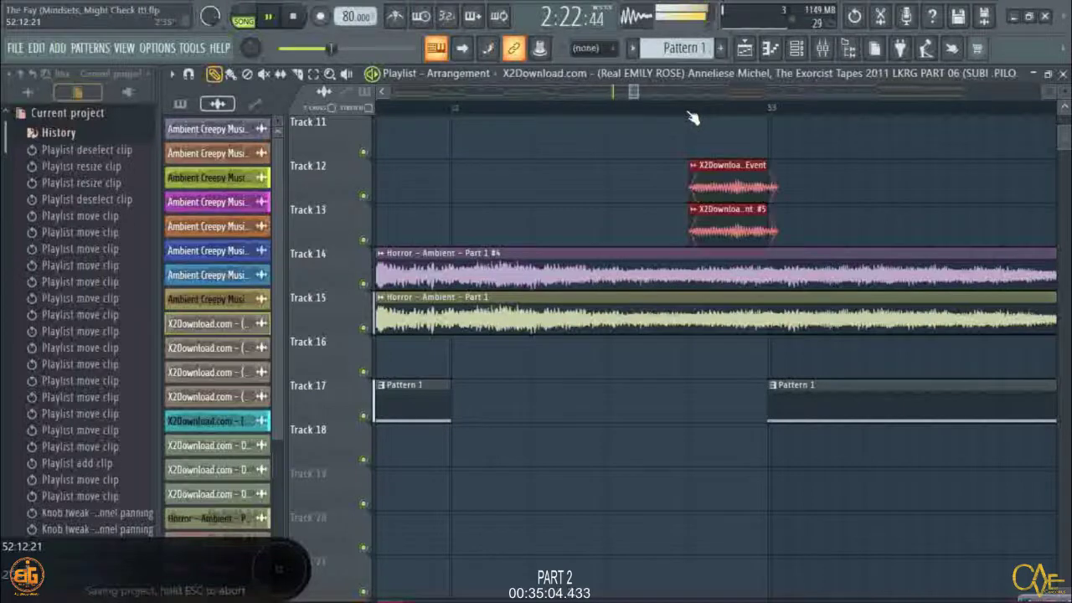
{"action": "scroll", "coordinate": [705, 119], "scroll_direction": "up", "scroll_amount": 3}
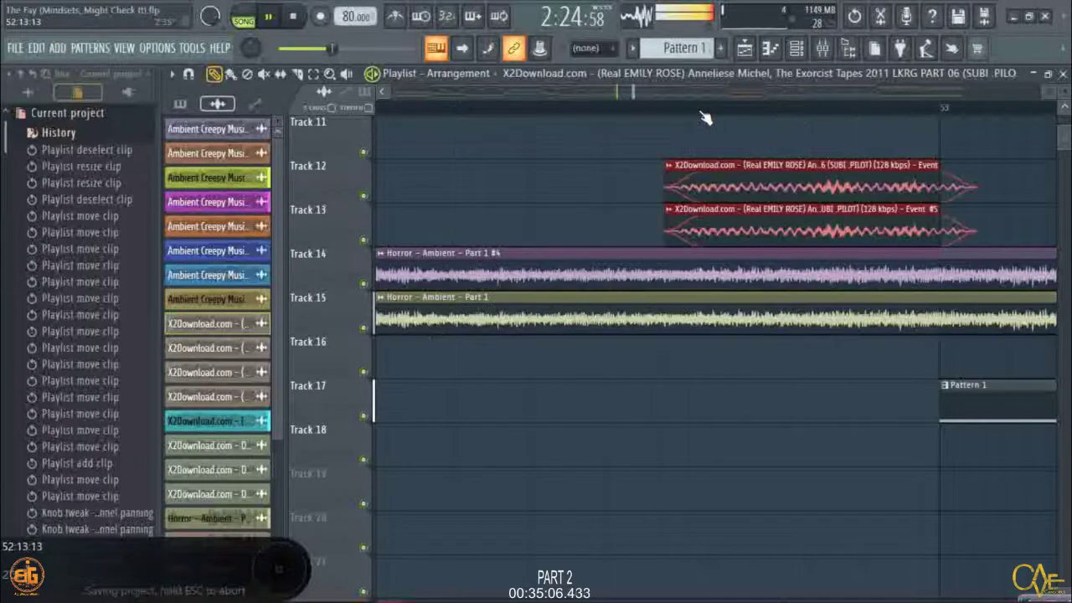
{"action": "scroll", "coordinate": [705, 118], "scroll_direction": "down", "scroll_amount": 2}
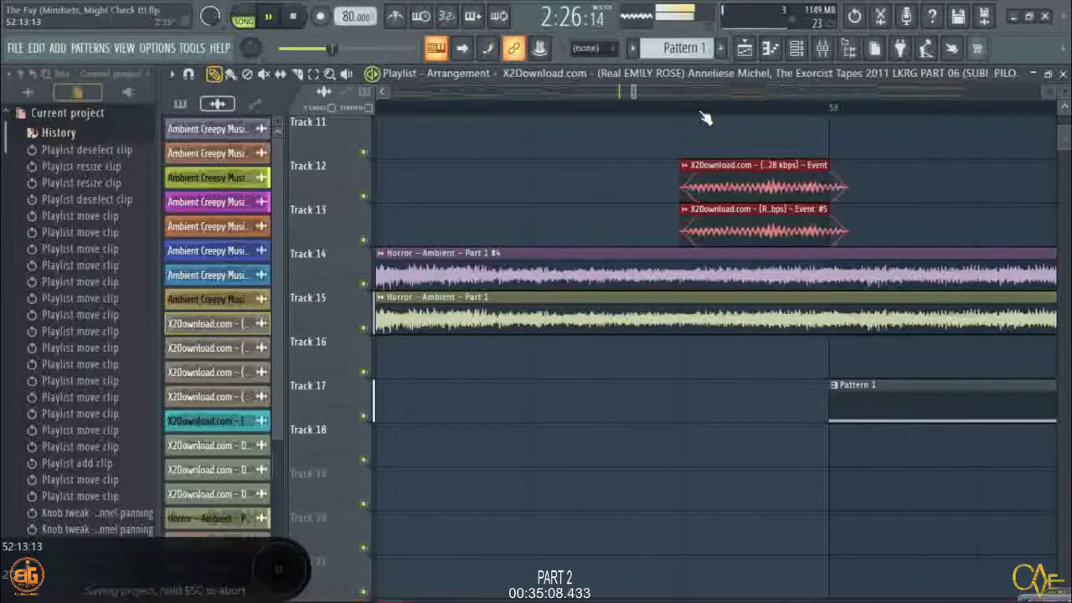
Extend the starts of the two copied pieces back to exactly bar 52 to fill the gap between the Pattern 1 clips.
{"action": "scroll", "coordinate": [705, 118], "scroll_direction": "down", "scroll_amount": 4}
{"action": "scroll", "coordinate": [705, 118], "scroll_direction": "down", "scroll_amount": 1}
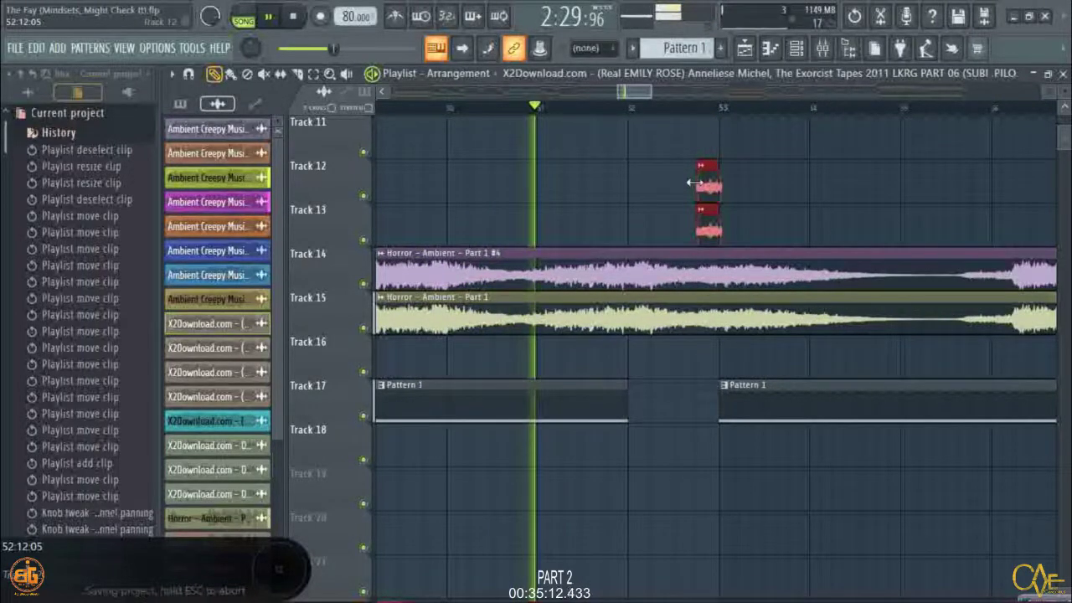
{"action": "left_click_drag", "start_coordinate": [694, 182], "coordinate": [619, 183]}
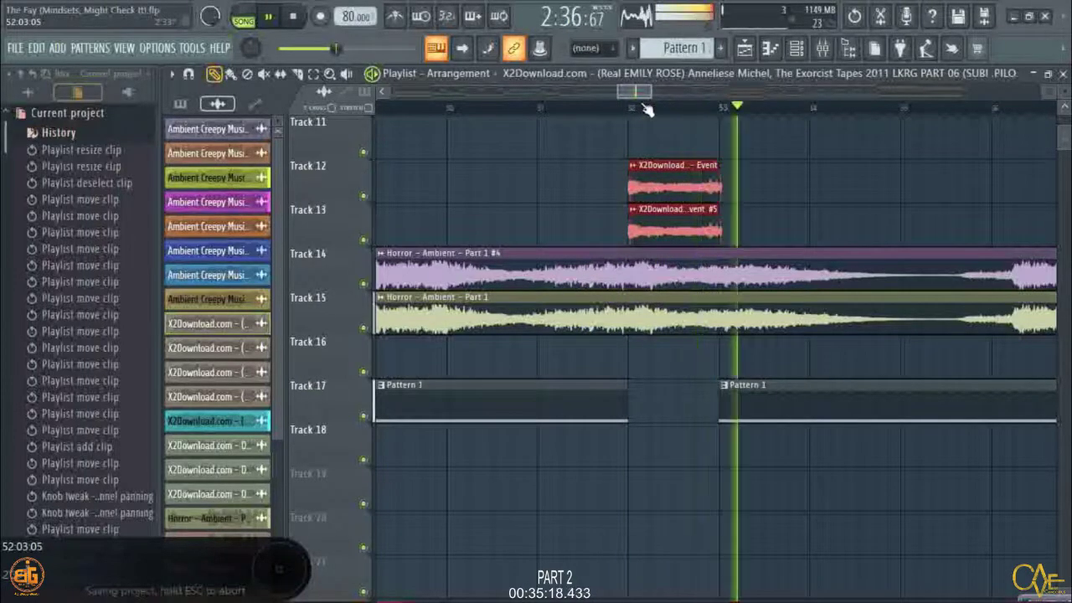
{"action": "scroll", "coordinate": [634, 109], "scroll_direction": "up", "scroll_amount": 2}
{"action": "scroll", "coordinate": [639, 114], "scroll_direction": "up", "scroll_amount": 3}
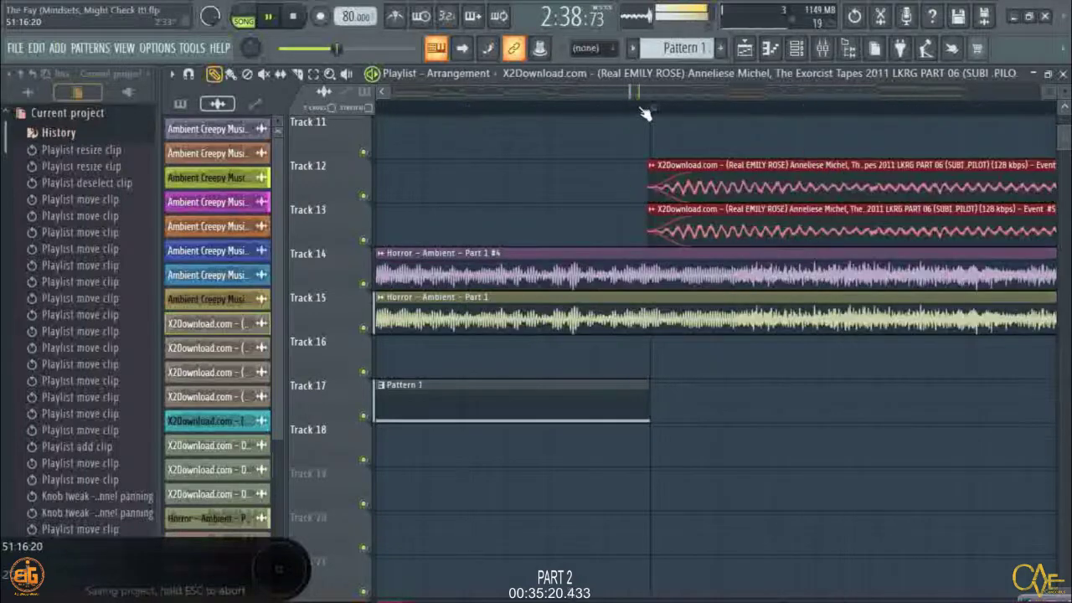
{"action": "scroll", "coordinate": [643, 112], "scroll_direction": "up", "scroll_amount": 2}
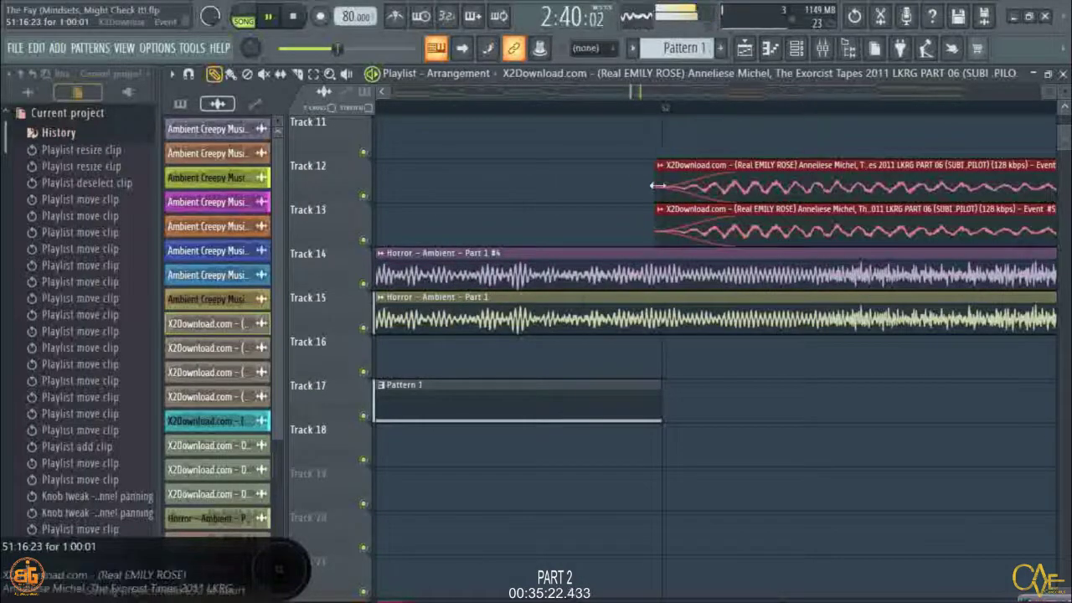
{"action": "left_click_drag", "start_coordinate": [654, 185], "coordinate": [662, 183]}
{"action": "scroll", "coordinate": [769, 112], "scroll_direction": "up", "scroll_amount": 1}
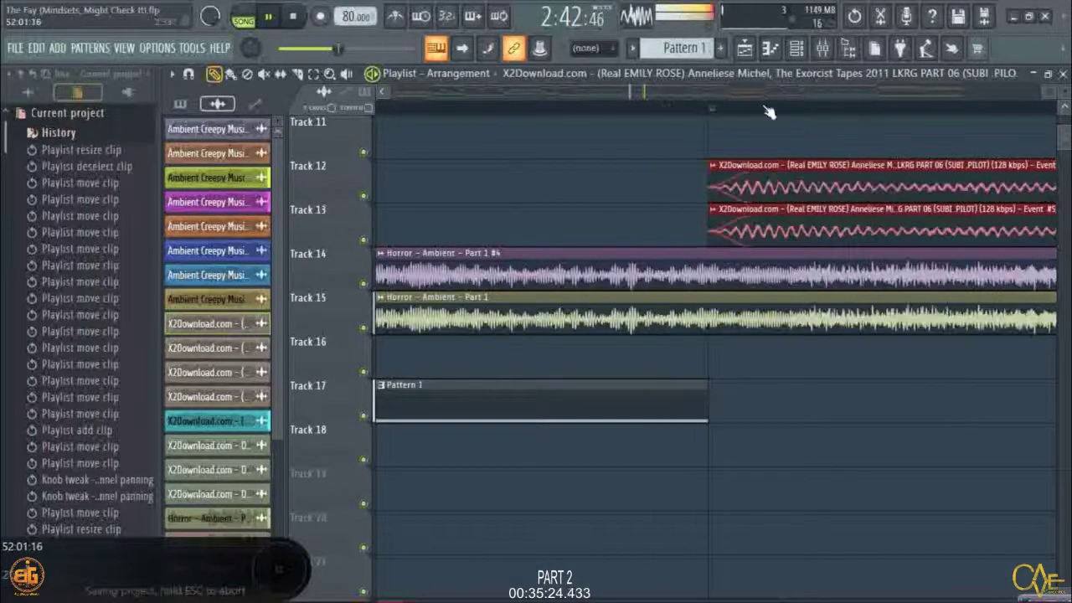
Select both pieces before bar 45, try extending their starts to 44:09:00, and play the passage back.
{"action": "scroll", "coordinate": [769, 112], "scroll_direction": "down", "scroll_amount": 4}
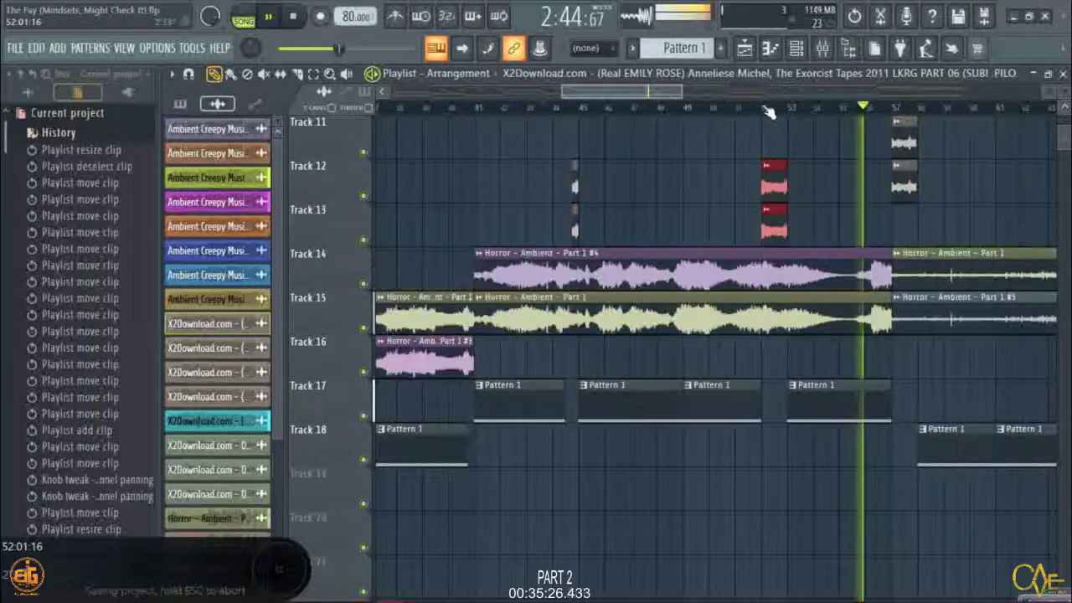
{"action": "scroll", "coordinate": [578, 114], "scroll_direction": "up", "scroll_amount": 5}
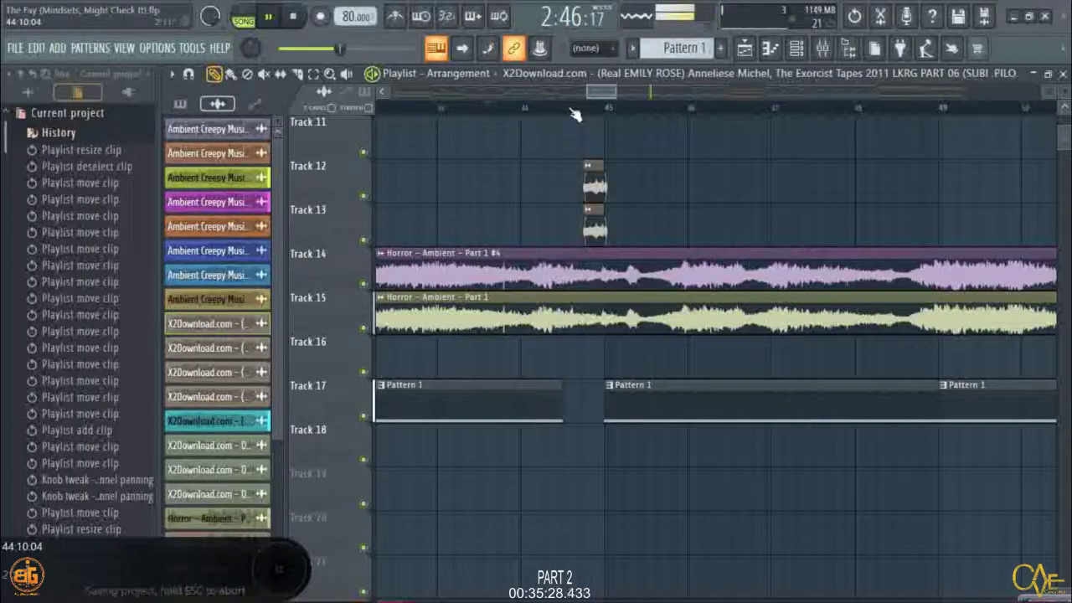
{"action": "scroll", "coordinate": [578, 114], "scroll_direction": "up", "scroll_amount": 2}
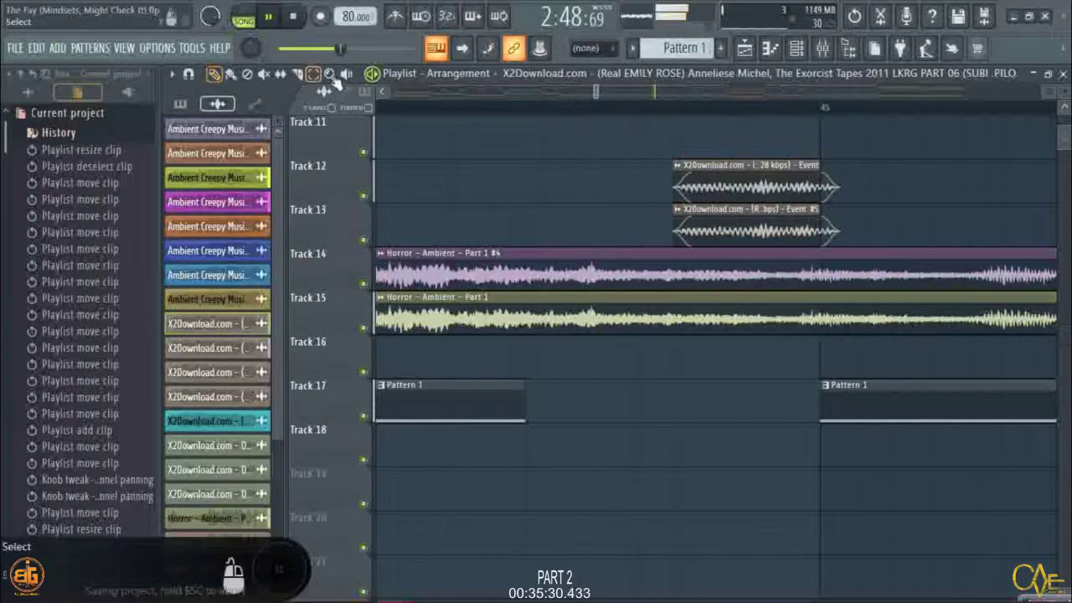
{"action": "left_click_drag", "start_coordinate": [628, 115], "coordinate": [720, 238]}
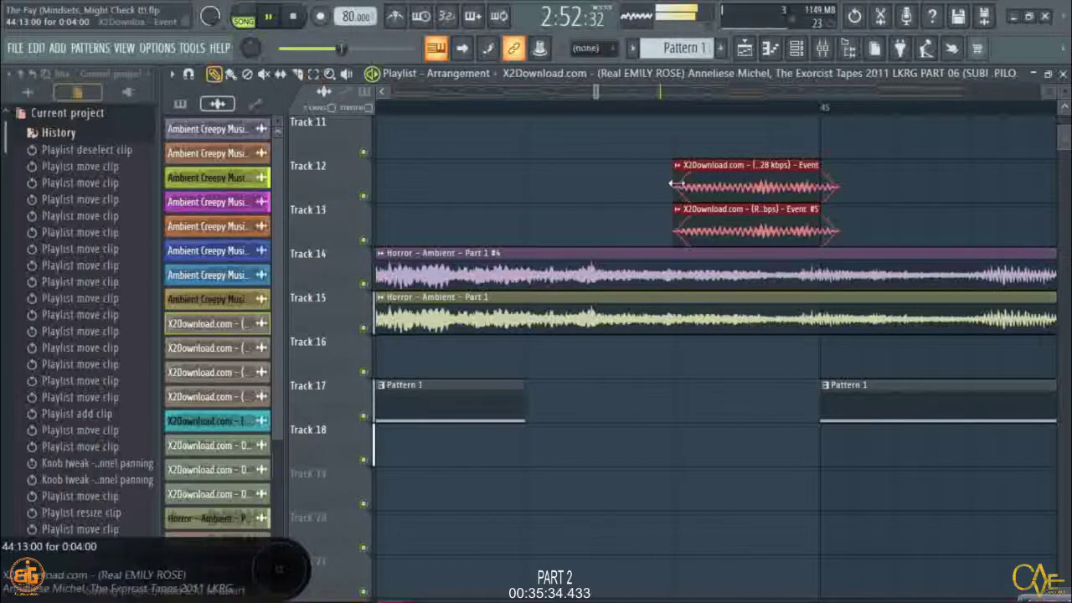
{"action": "left_click_drag", "start_coordinate": [674, 171], "coordinate": [526, 156]}
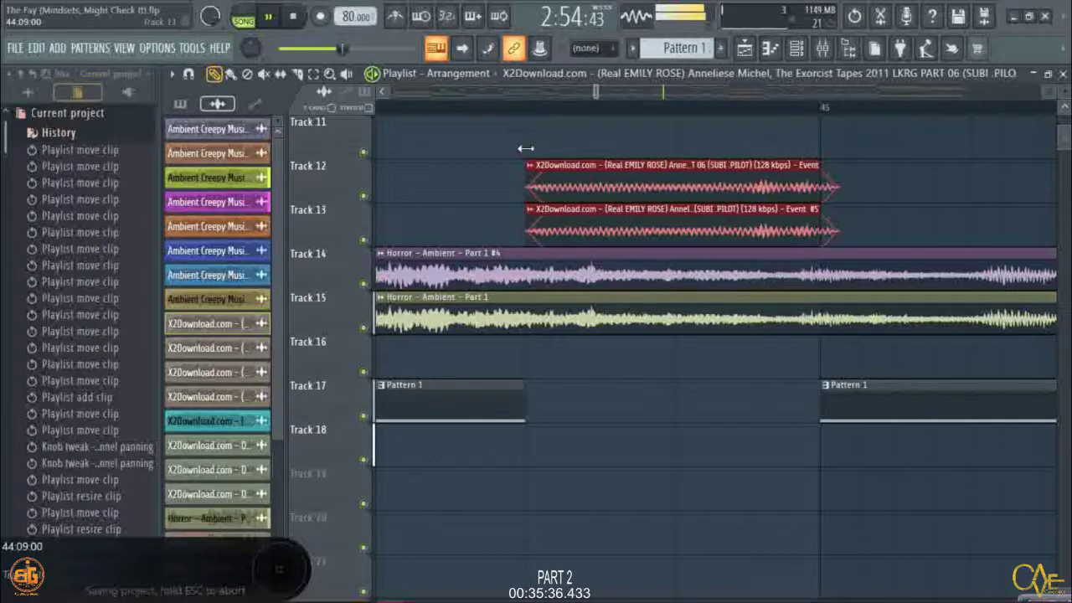
{"action": "left_click", "coordinate": [436, 107]}
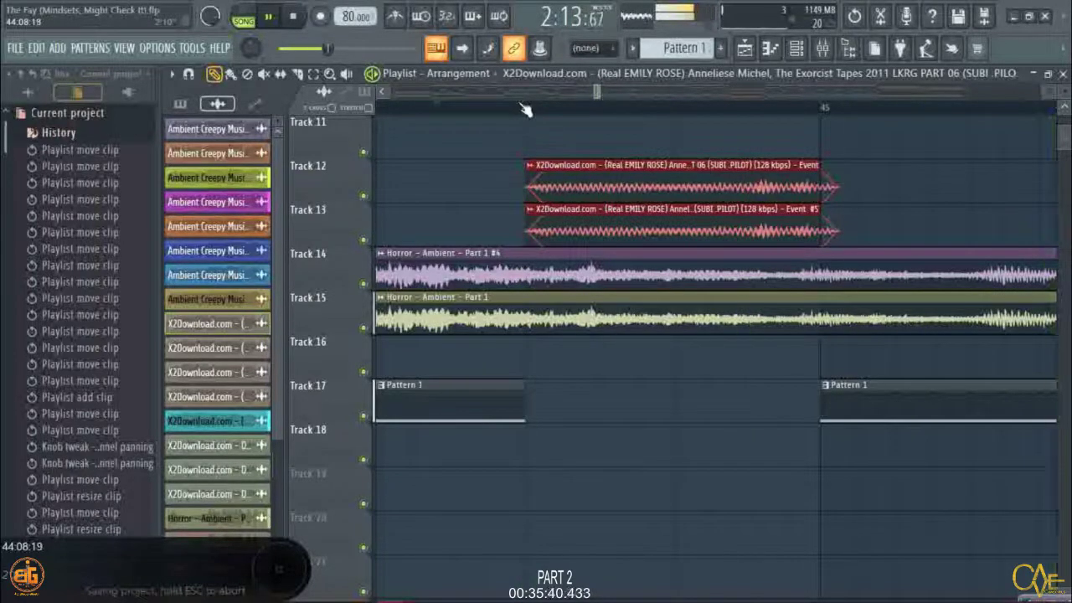
Try starting both pieces before bar 45 at 44:15:00, and settle their starts exactly at 44:13:00.
{"action": "left_click_drag", "start_coordinate": [526, 179], "coordinate": [743, 227]}
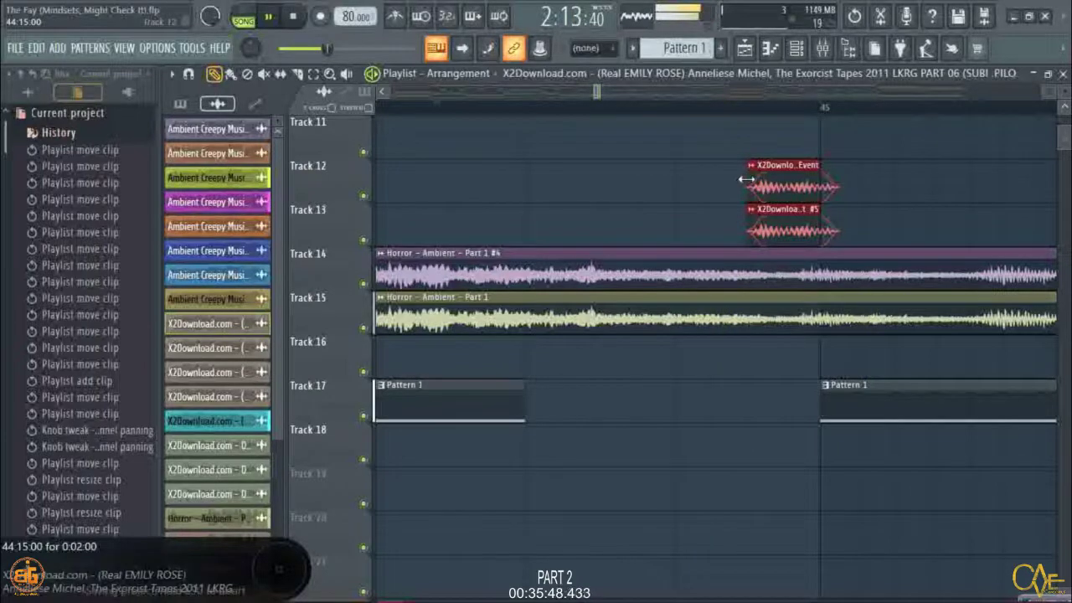
{"action": "left_click_drag", "start_coordinate": [746, 179], "coordinate": [672, 167]}
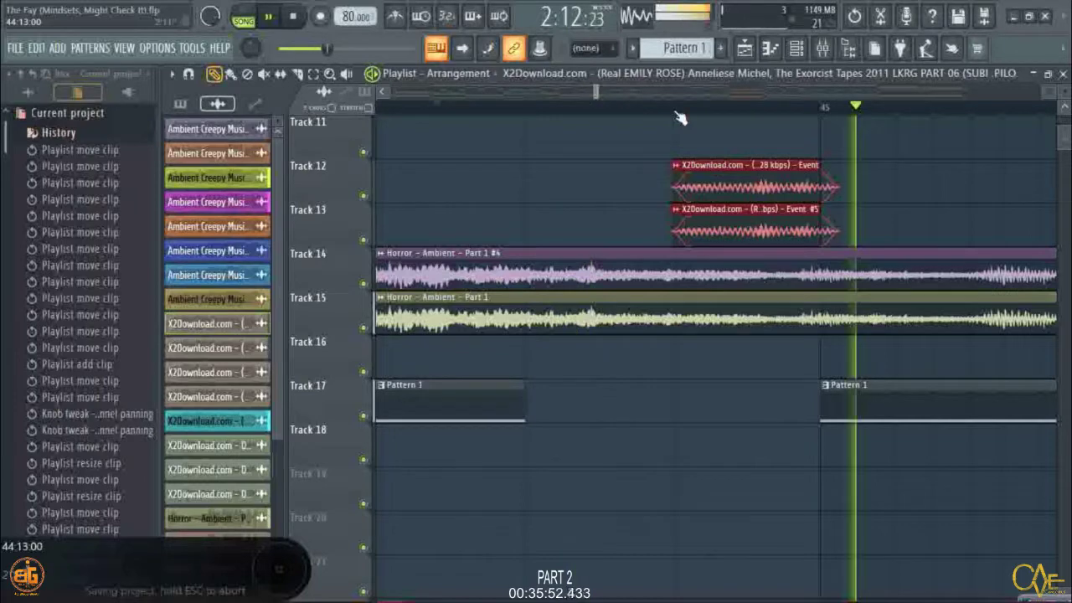
{"action": "scroll", "coordinate": [682, 112], "scroll_direction": "up", "scroll_amount": 3}
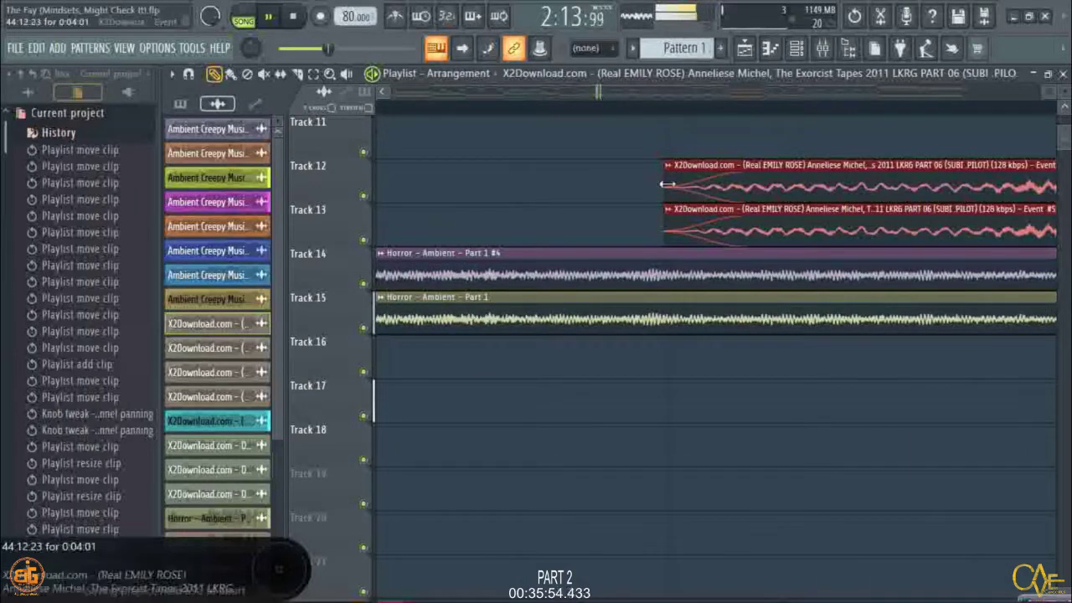
{"action": "left_click_drag", "start_coordinate": [667, 183], "coordinate": [674, 183]}
Play the arrangement from shortly before bar 52 to check the extended EMILY ROSE pieces on Tracks 12 and 13.
{"action": "scroll", "coordinate": [632, 114], "scroll_direction": "down", "scroll_amount": 3}
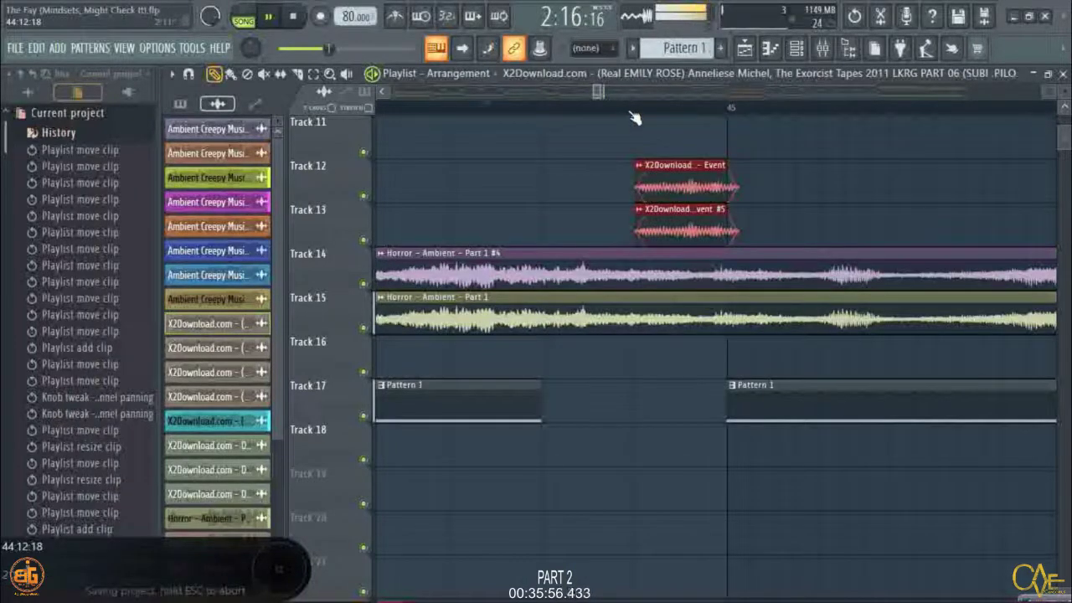
{"action": "scroll", "coordinate": [635, 115], "scroll_direction": "down", "scroll_amount": 4}
{"action": "scroll", "coordinate": [635, 115], "scroll_direction": "down", "scroll_amount": 1}
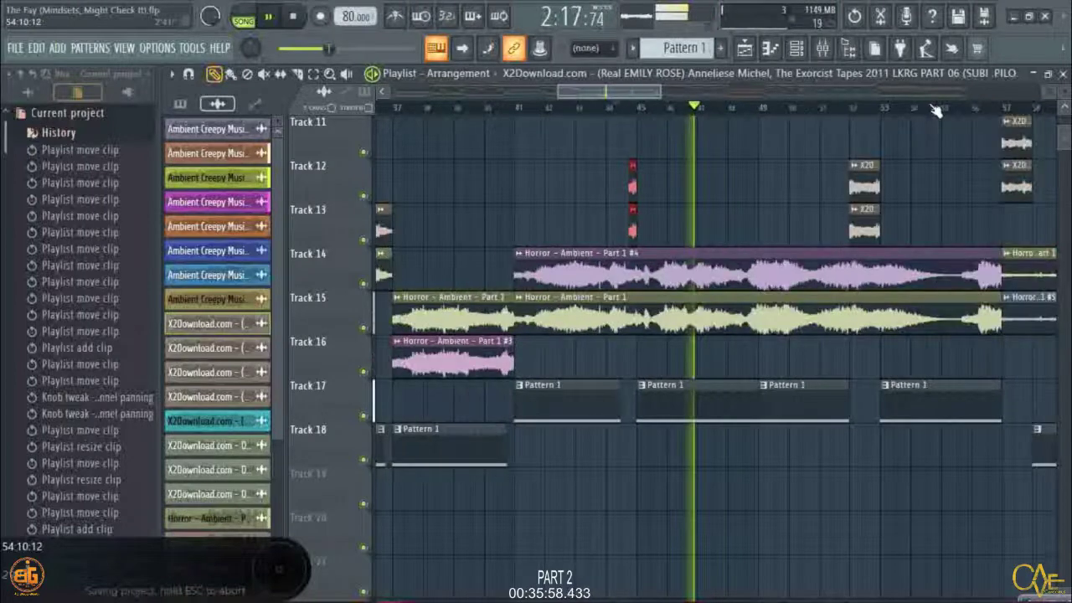
{"action": "scroll", "coordinate": [890, 107], "scroll_direction": "up", "scroll_amount": 4}
{"action": "scroll", "coordinate": [883, 107], "scroll_direction": "down", "scroll_amount": 2}
{"action": "left_click", "coordinate": [779, 107]}
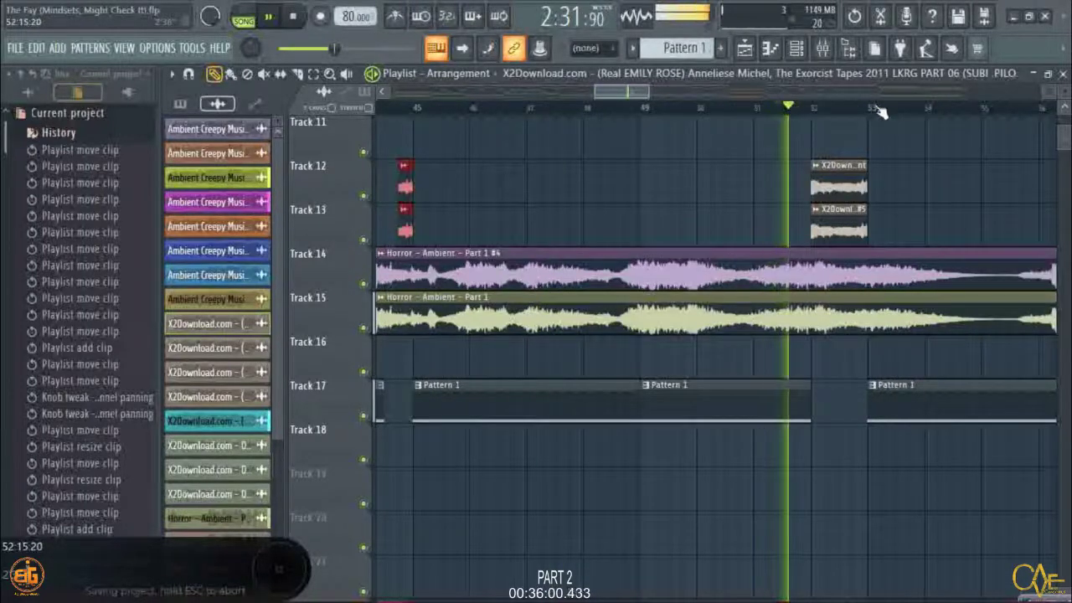
{"action": "scroll", "coordinate": [879, 111], "scroll_direction": "up", "scroll_amount": 3}
{"action": "scroll", "coordinate": [892, 113], "scroll_direction": "up", "scroll_amount": 2}
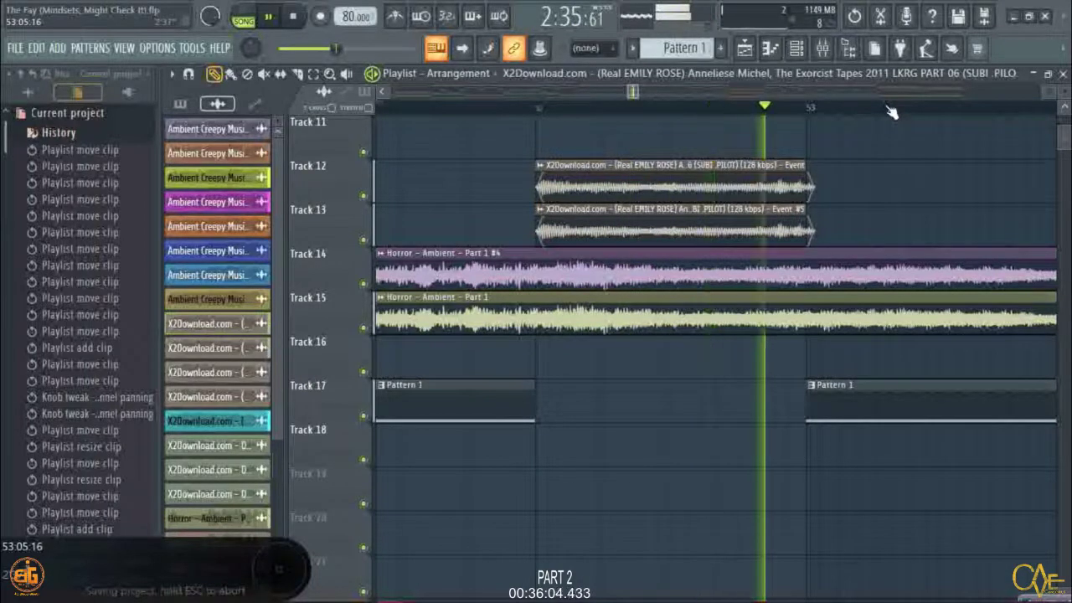
Paste the two EMILY ROSE pieces on Tracks 12 and 13 into the Pattern 1 gap before bar 85.
{"action": "scroll", "coordinate": [892, 112], "scroll_direction": "down", "scroll_amount": 2}
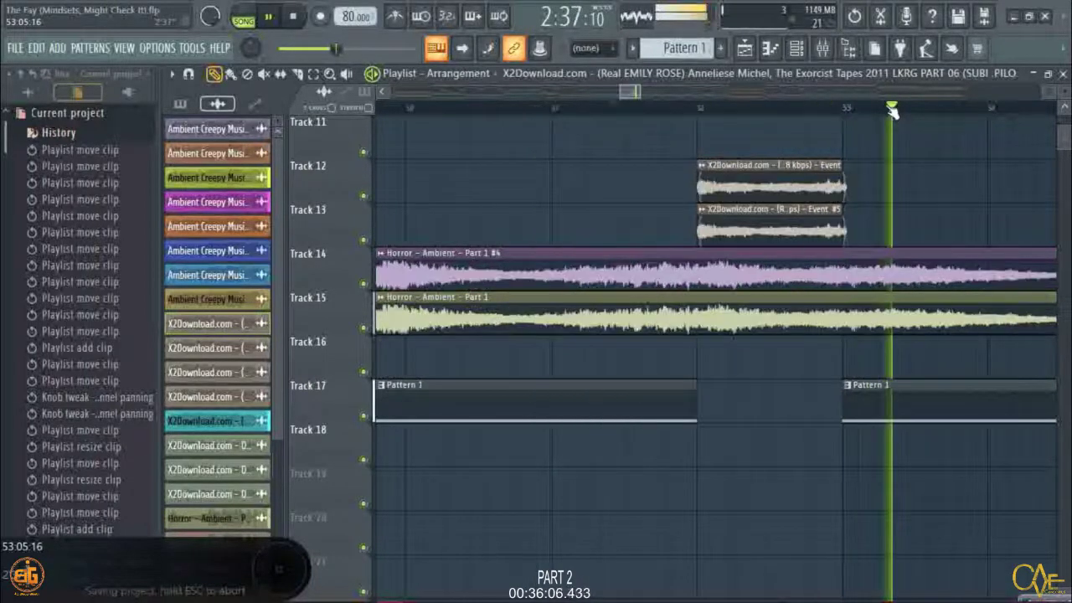
{"action": "scroll", "coordinate": [892, 112], "scroll_direction": "down", "scroll_amount": 4}
{"action": "scroll", "coordinate": [891, 113], "scroll_direction": "down", "scroll_amount": 1}
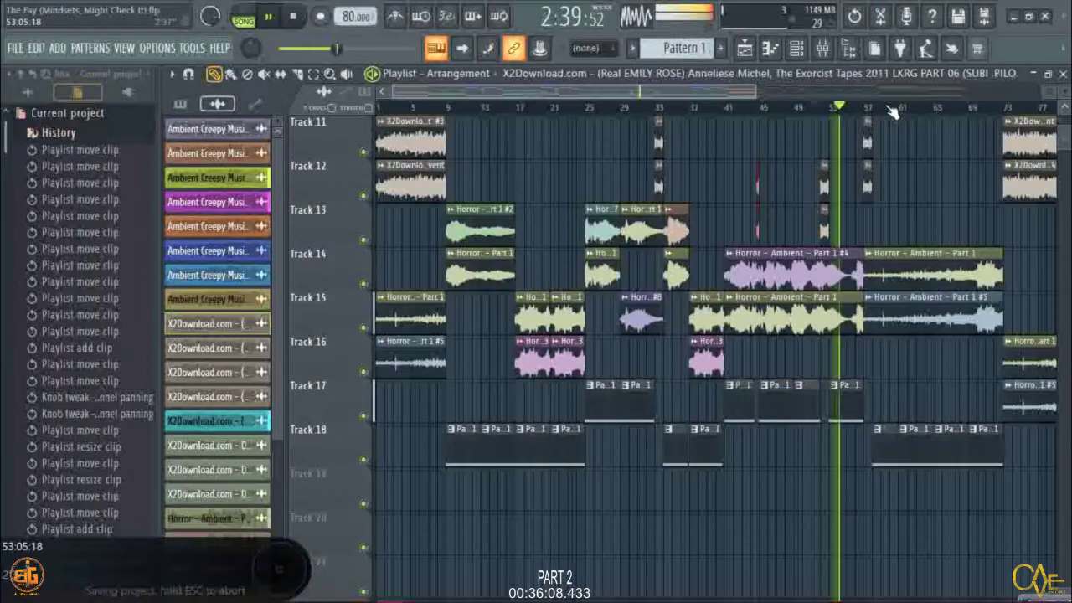
{"action": "scroll", "coordinate": [892, 113], "scroll_direction": "down", "scroll_amount": 1}
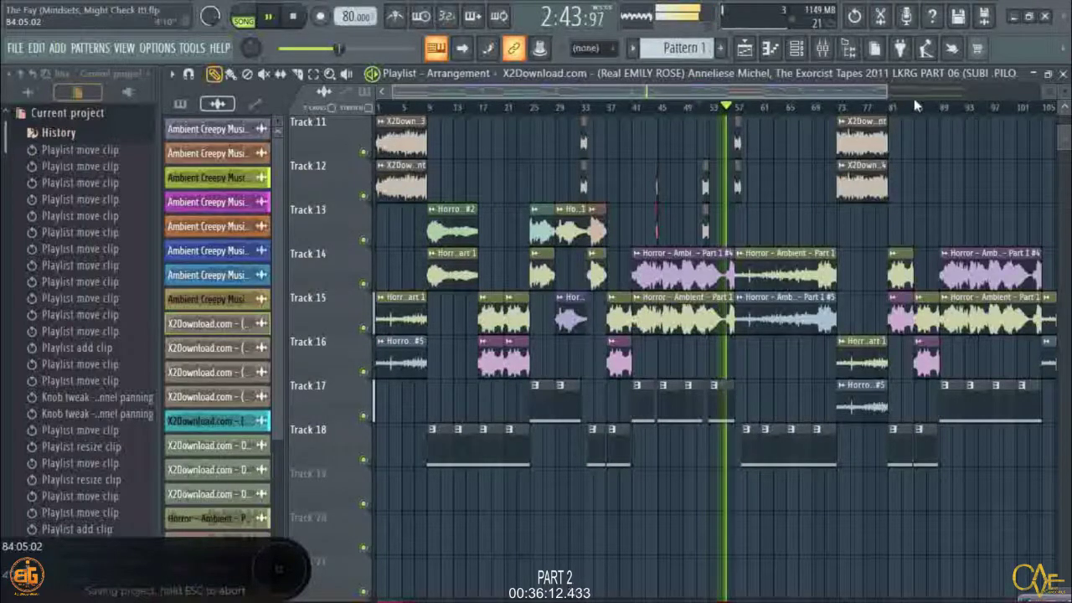
{"action": "scroll", "coordinate": [917, 113], "scroll_direction": "up", "scroll_amount": 1}
{"action": "scroll", "coordinate": [917, 113], "scroll_direction": "up", "scroll_amount": 2}
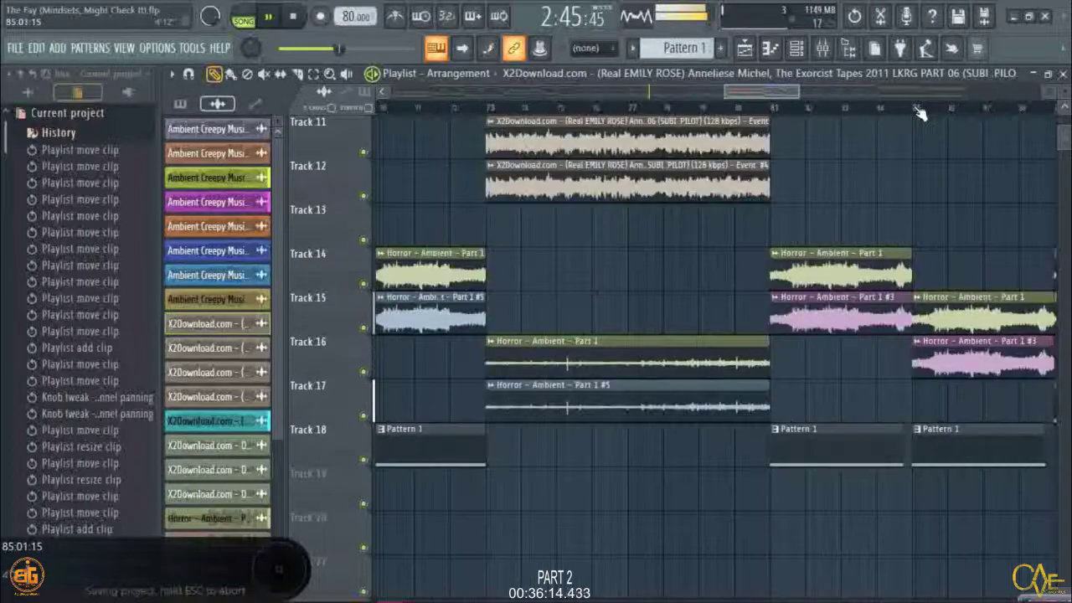
{"action": "scroll", "coordinate": [919, 113], "scroll_direction": "up", "scroll_amount": 2}
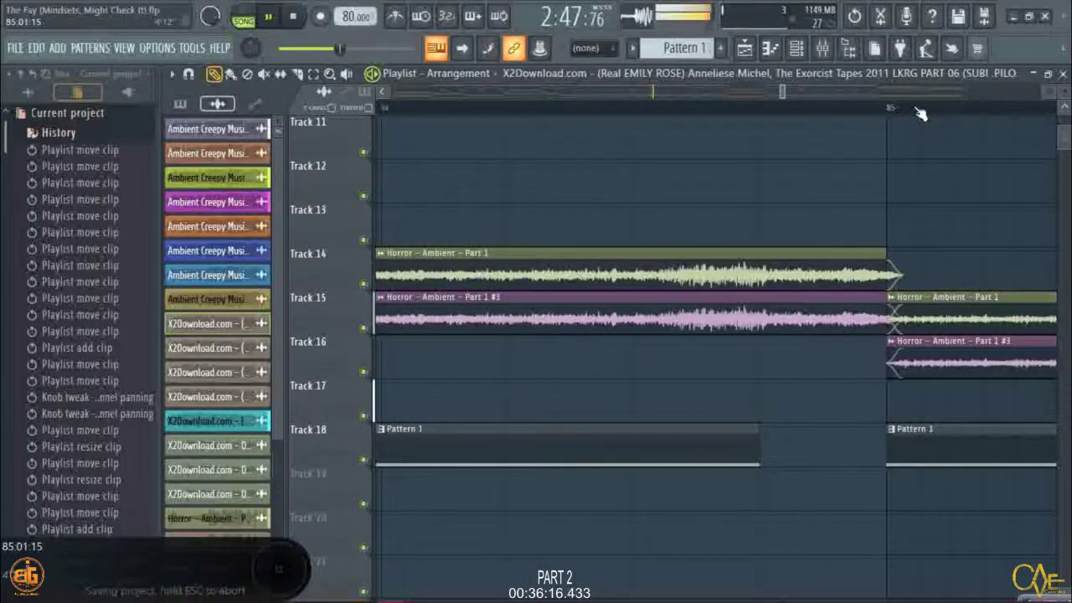
{"action": "key", "text": "ctrl+z"}
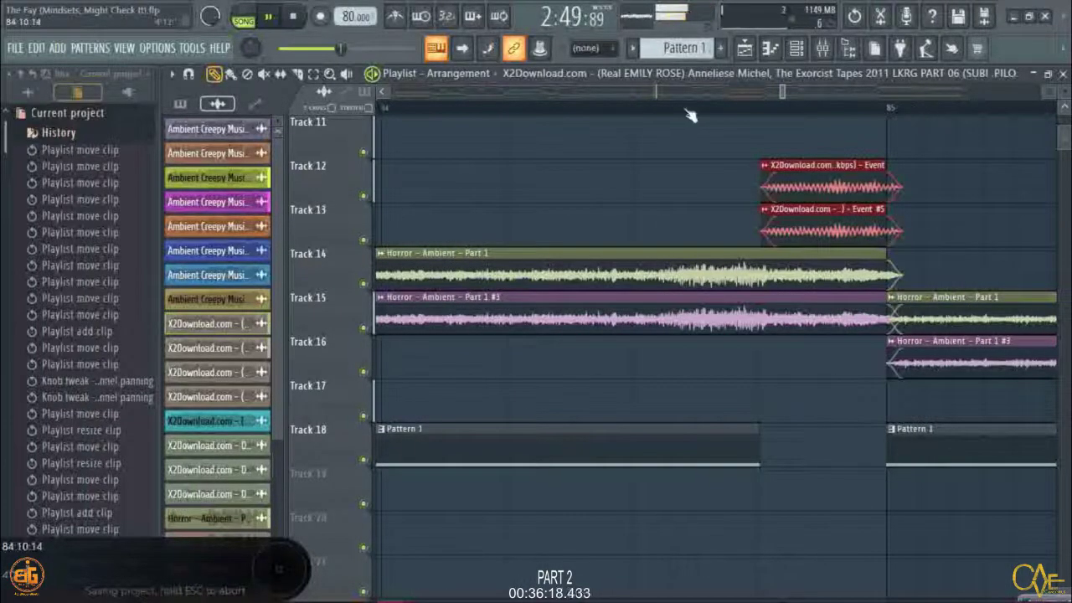
Add another copy of both EMILY ROSE pieces and position it to fill the Pattern 1 gap ending at bar 89.
{"action": "scroll", "coordinate": [694, 112], "scroll_direction": "down", "scroll_amount": 2}
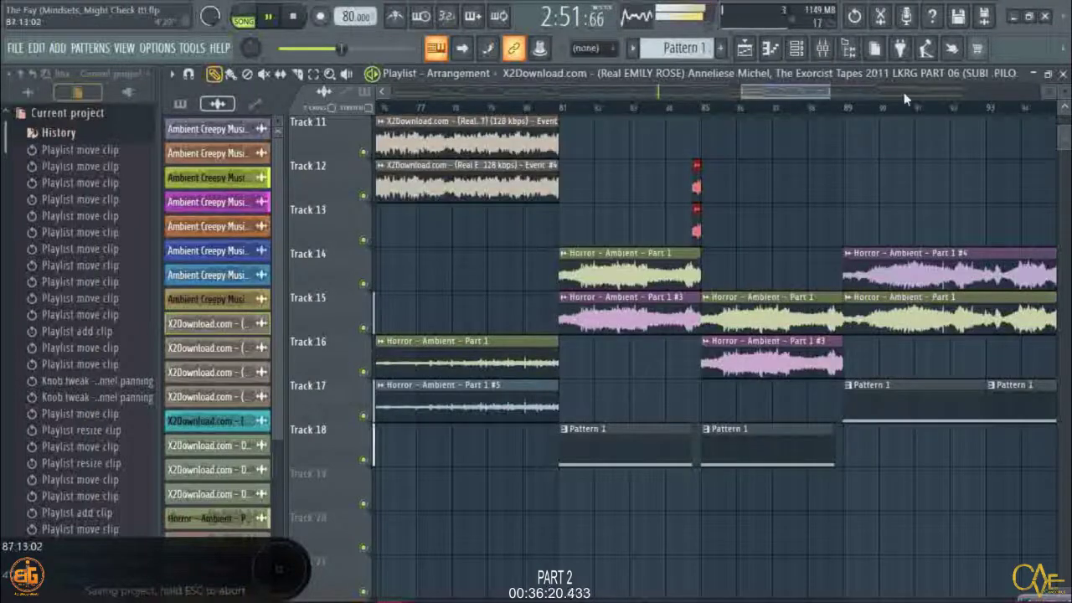
{"action": "scroll", "coordinate": [829, 104], "scroll_direction": "up", "scroll_amount": 5}
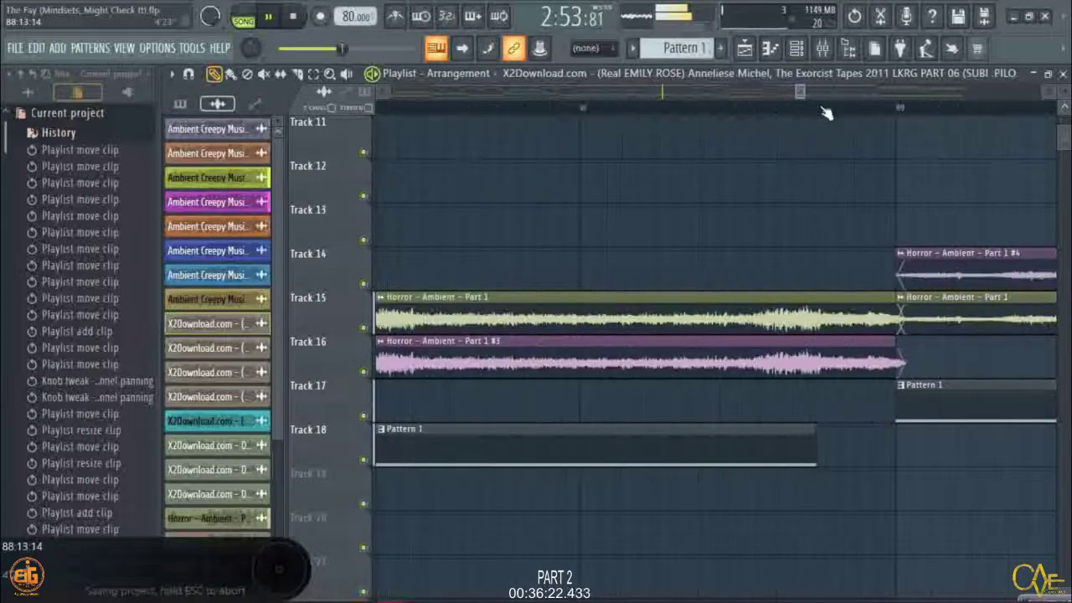
{"action": "scroll", "coordinate": [825, 108], "scroll_direction": "up", "scroll_amount": 3}
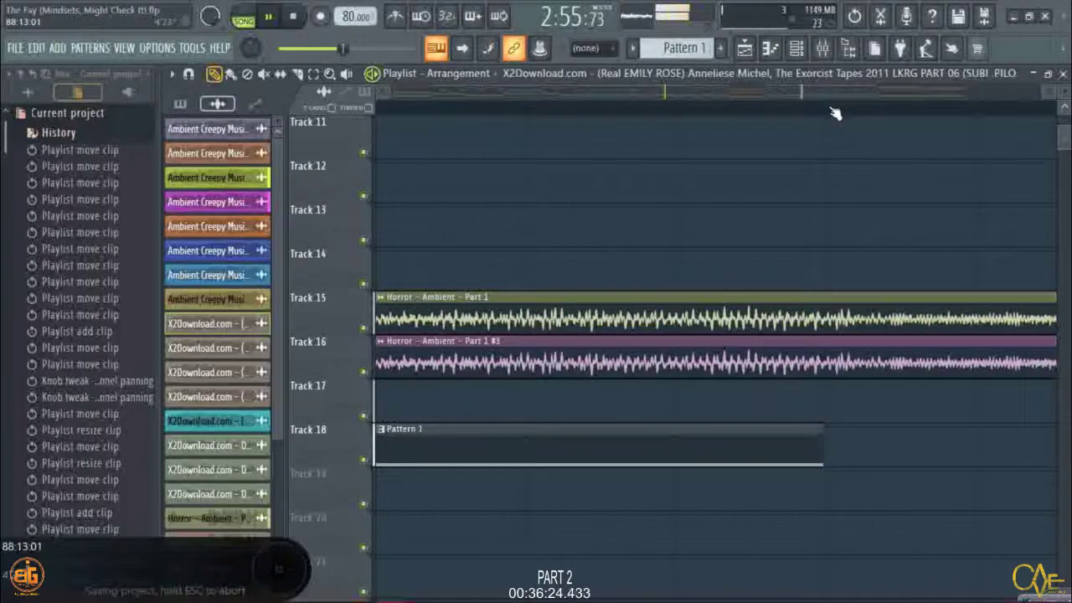
{"action": "scroll", "coordinate": [835, 113], "scroll_direction": "down", "scroll_amount": 1}
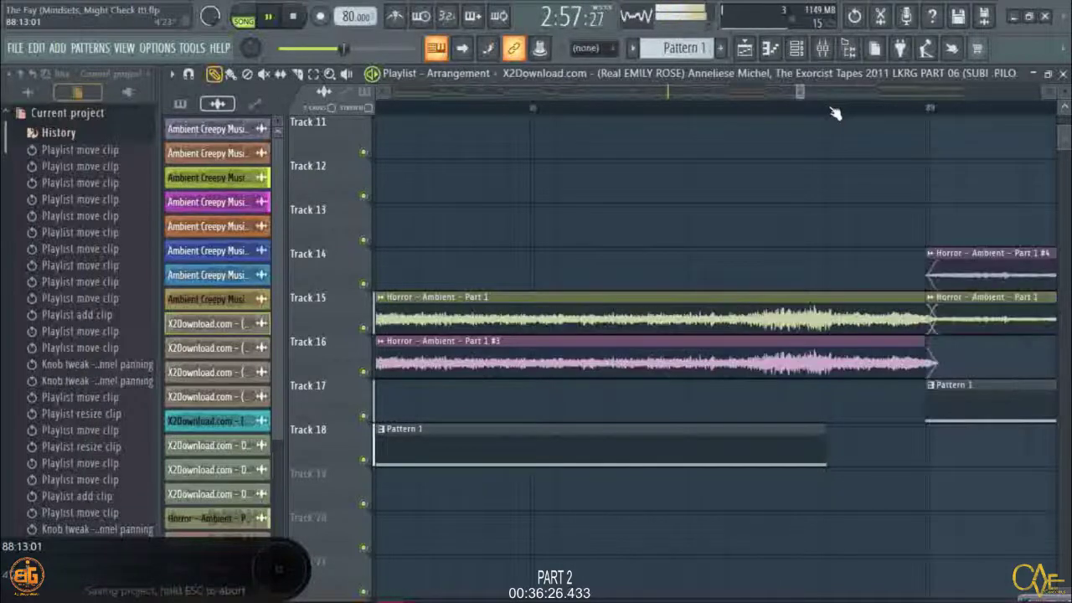
{"action": "scroll", "coordinate": [834, 113], "scroll_direction": "down", "scroll_amount": 1}
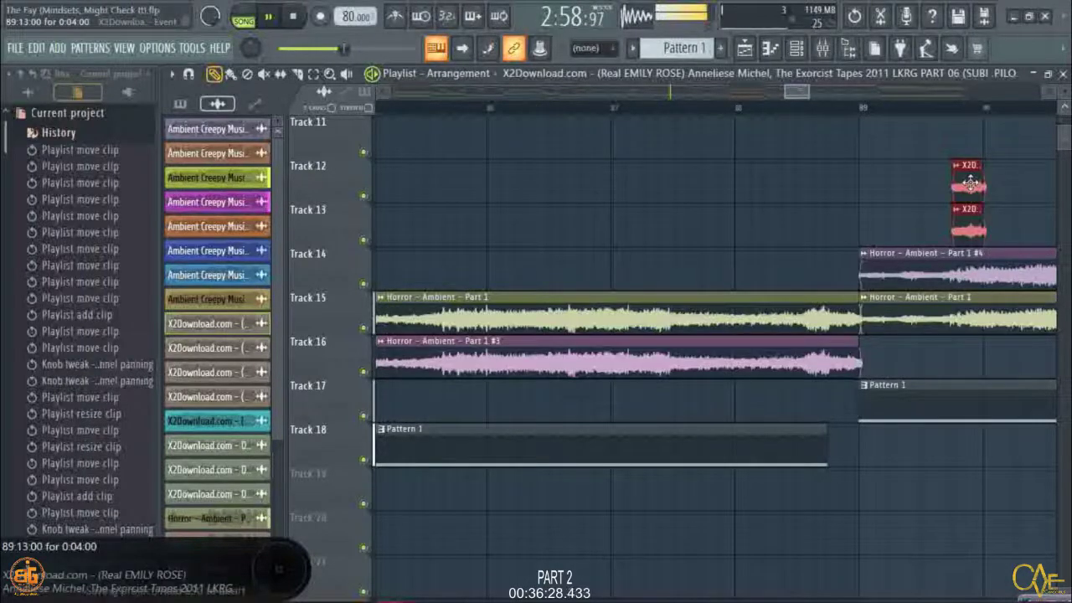
{"action": "left_click_drag", "start_coordinate": [970, 184], "coordinate": [844, 185]}
{"action": "scroll", "coordinate": [871, 108], "scroll_direction": "up", "scroll_amount": 1}
{"action": "scroll", "coordinate": [871, 109], "scroll_direction": "up", "scroll_amount": 3}
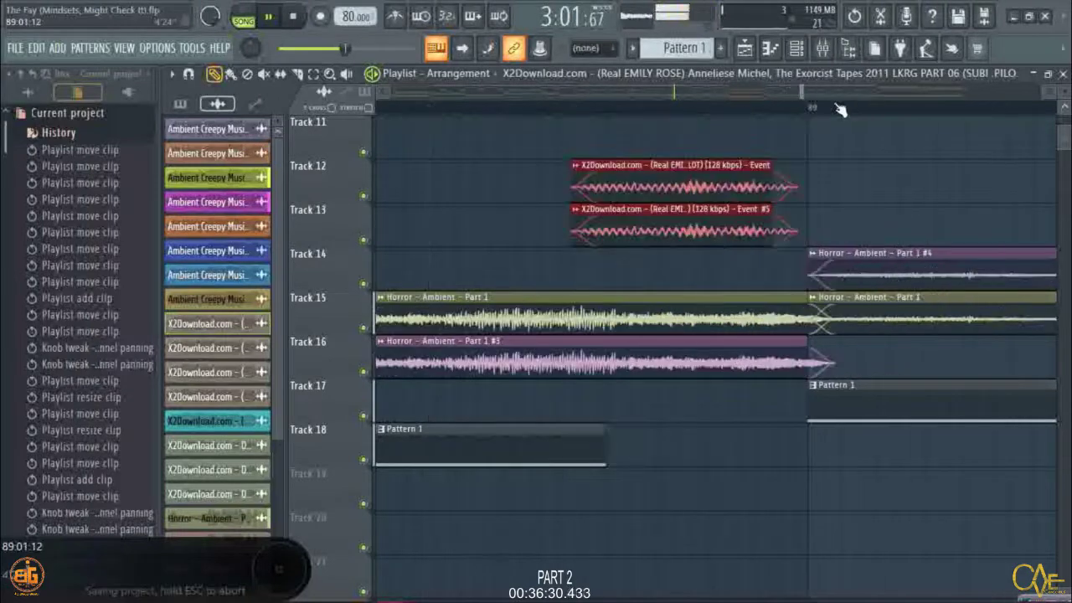
{"action": "left_click_drag", "start_coordinate": [558, 188], "coordinate": [664, 197]}
{"action": "scroll", "coordinate": [734, 108], "scroll_direction": "down", "scroll_amount": 1}
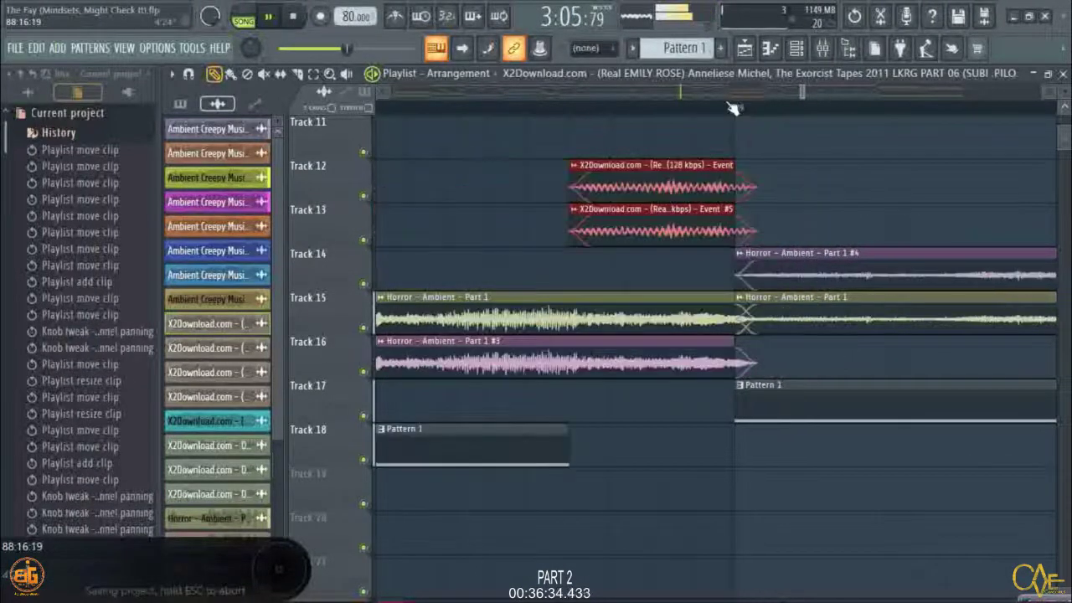
Shorten the Pattern 1 clip starting at bar 65 on Track 18 to open a gap before bar 69.
{"action": "scroll", "coordinate": [731, 109], "scroll_direction": "down", "scroll_amount": 3}
{"action": "scroll", "coordinate": [730, 109], "scroll_direction": "down", "scroll_amount": 3}
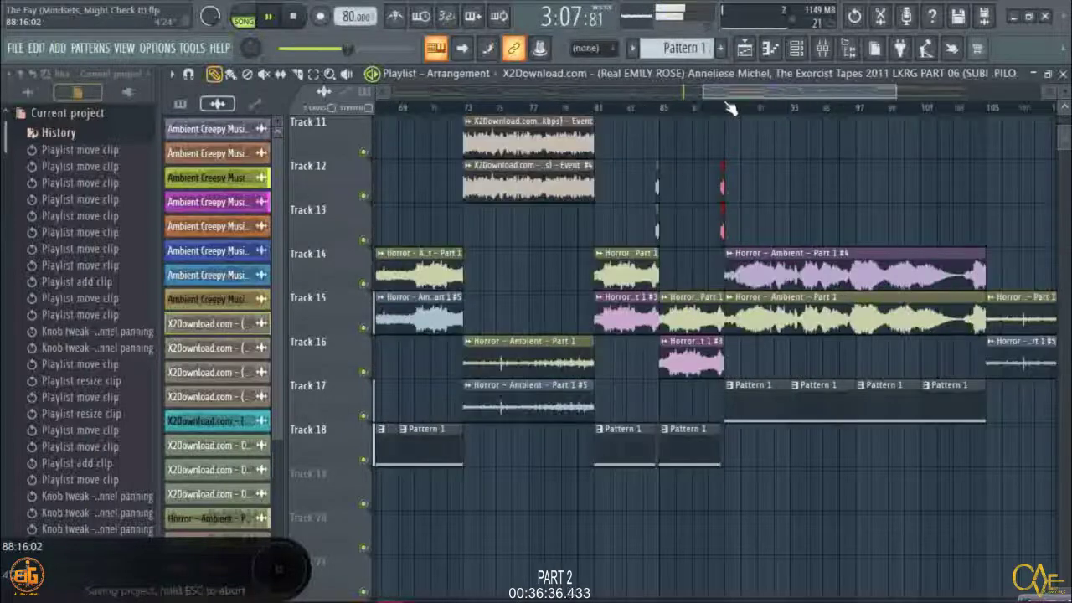
{"action": "scroll", "coordinate": [730, 109], "scroll_direction": "down", "scroll_amount": 3}
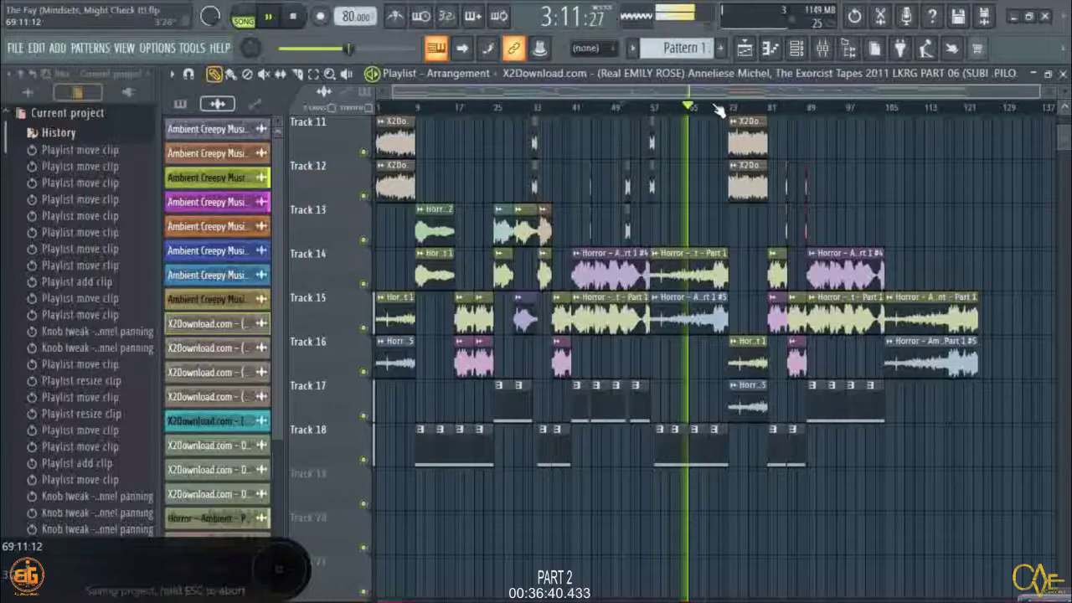
{"action": "scroll", "coordinate": [718, 110], "scroll_direction": "up", "scroll_amount": 4}
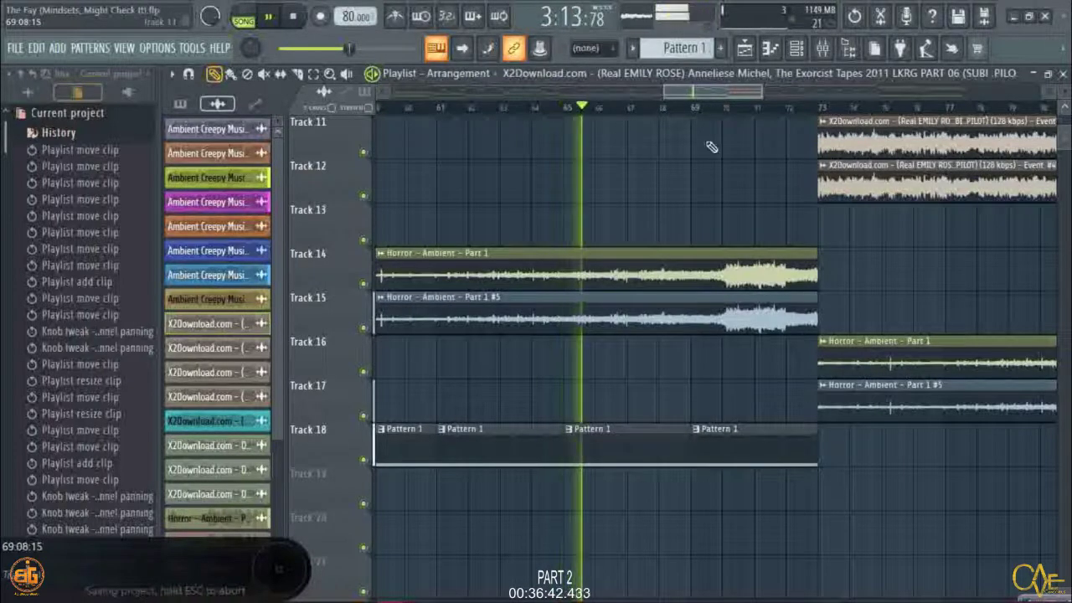
{"action": "scroll", "coordinate": [693, 115], "scroll_direction": "up", "scroll_amount": 3}
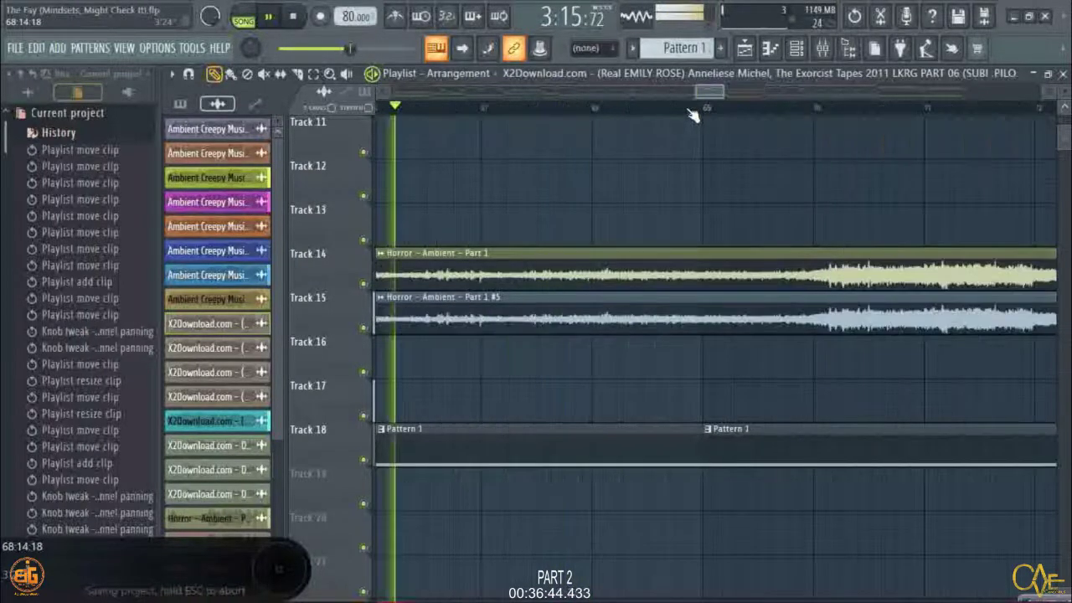
{"action": "scroll", "coordinate": [692, 114], "scroll_direction": "up", "scroll_amount": 1}
{"action": "left_click", "coordinate": [705, 426]}
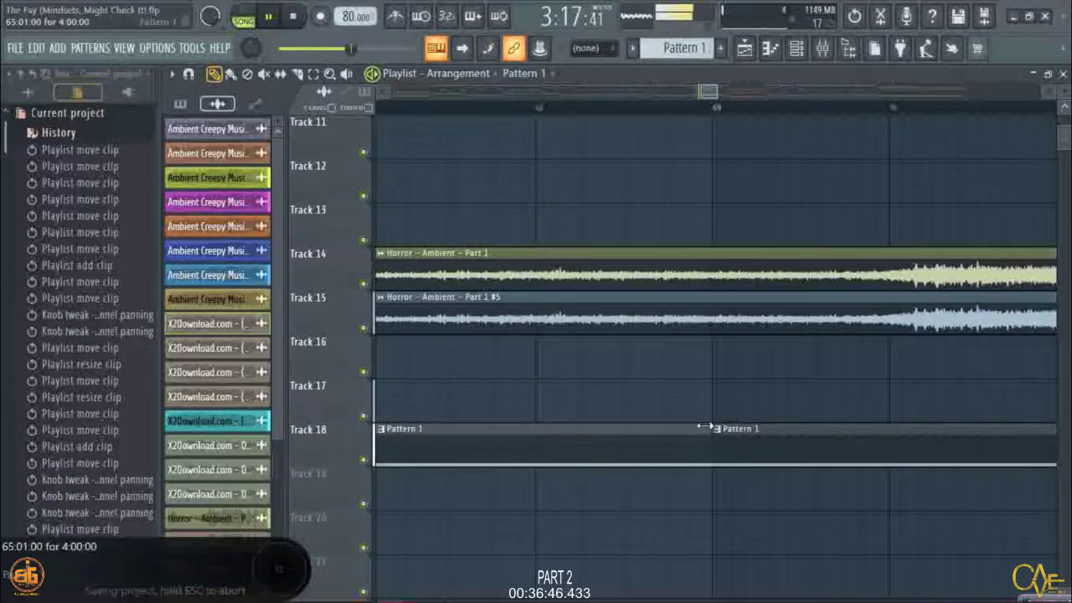
{"action": "left_click_drag", "start_coordinate": [705, 426], "coordinate": [623, 426]}
Paste both EMILY ROSE pieces on Tracks 12 and 13 and move them so they end at bar 69.
{"action": "scroll", "coordinate": [612, 123], "scroll_direction": "up", "scroll_amount": 2}
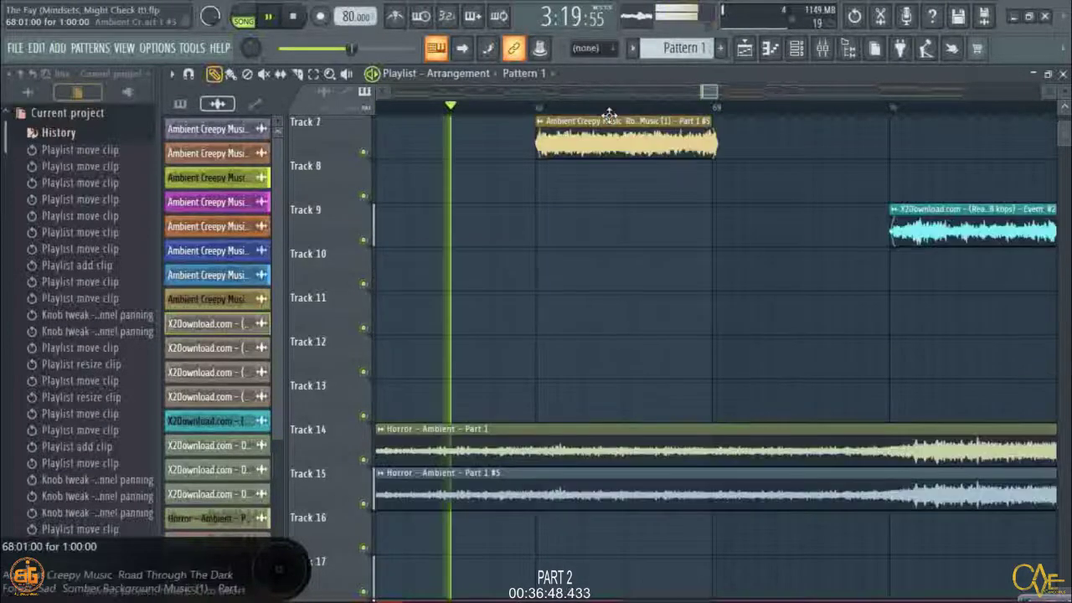
{"action": "key", "text": "ctrl+z"}
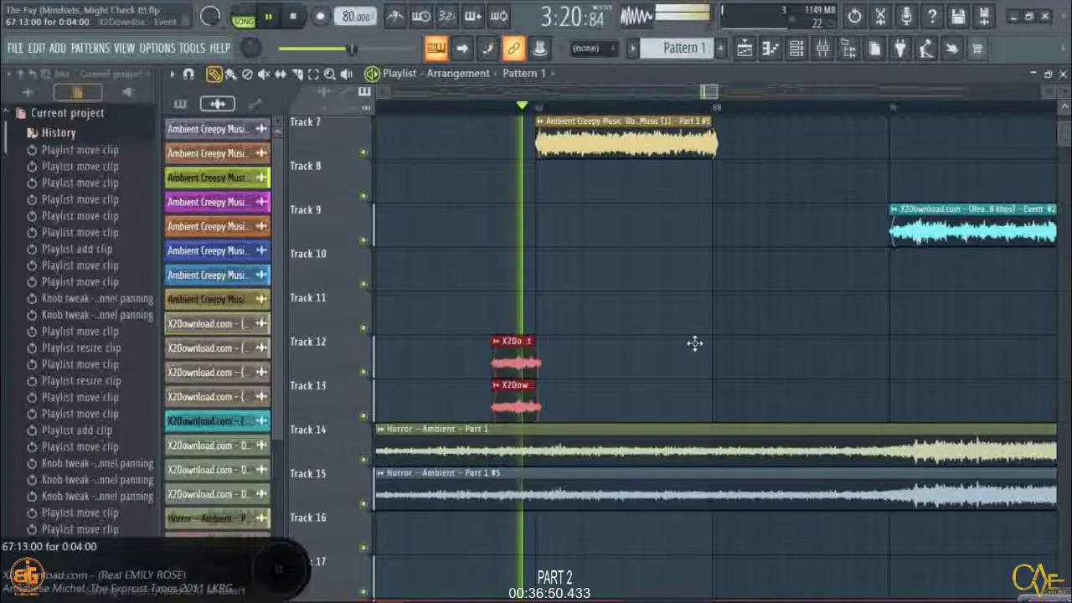
{"action": "left_click_drag", "start_coordinate": [695, 343], "coordinate": [695, 351]}
{"action": "scroll", "coordinate": [696, 352], "scroll_direction": "down", "scroll_amount": 2}
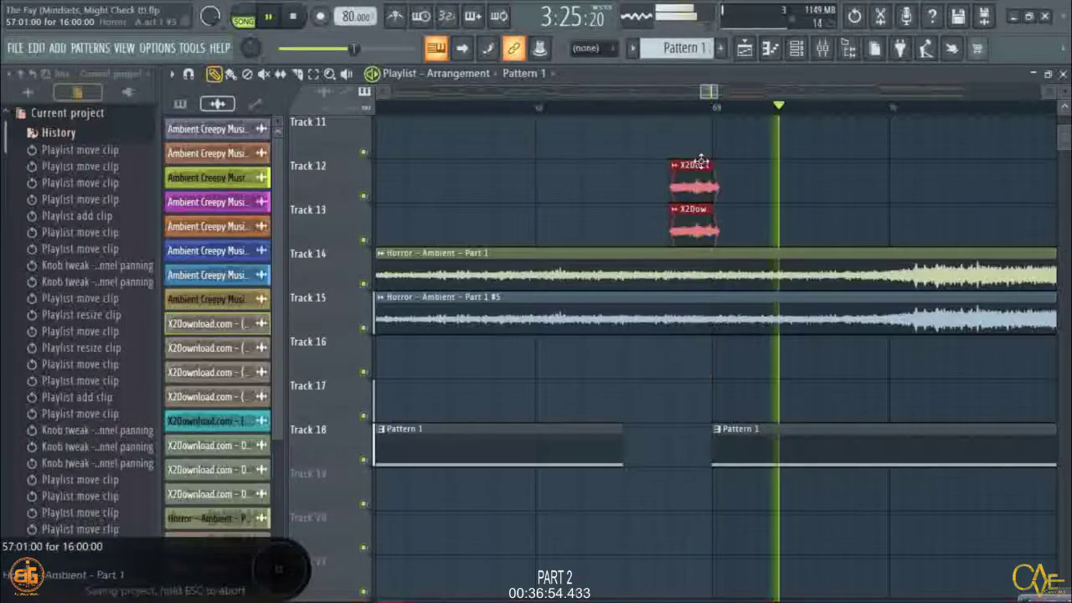
{"action": "scroll", "coordinate": [679, 116], "scroll_direction": "up", "scroll_amount": 4, "text": "ctrl"}
{"action": "left_click_drag", "start_coordinate": [682, 184], "coordinate": [662, 180]}
Adjust the end of the Pattern 1 clip before bar 69 to meet the start of the pieces, playing the passage back.
{"action": "scroll", "coordinate": [714, 119], "scroll_direction": "down", "scroll_amount": 3, "text": "ctrl"}
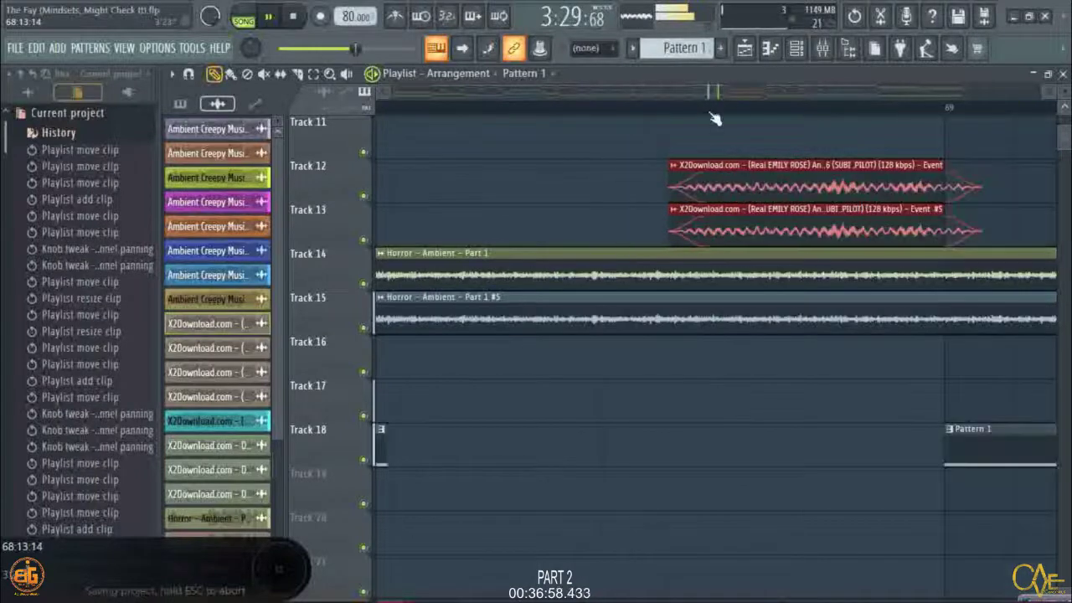
{"action": "scroll", "coordinate": [714, 118], "scroll_direction": "down", "scroll_amount": 2, "text": "ctrl"}
{"action": "left_click_drag", "start_coordinate": [530, 442], "coordinate": [691, 509]}
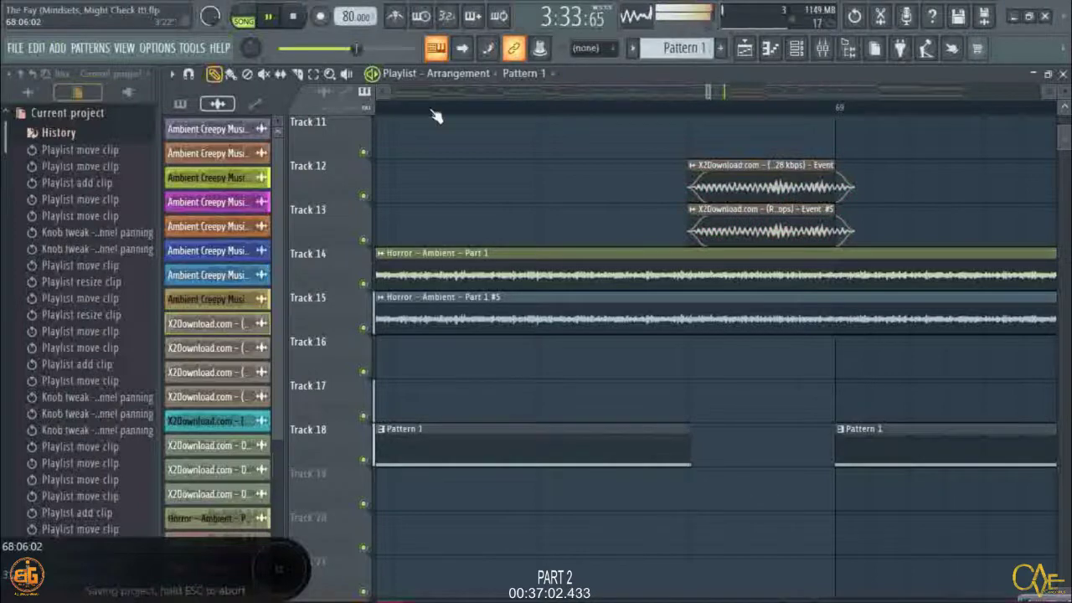
{"action": "left_click", "coordinate": [435, 110]}
{"action": "scroll", "coordinate": [700, 108], "scroll_direction": "up", "scroll_amount": 3}
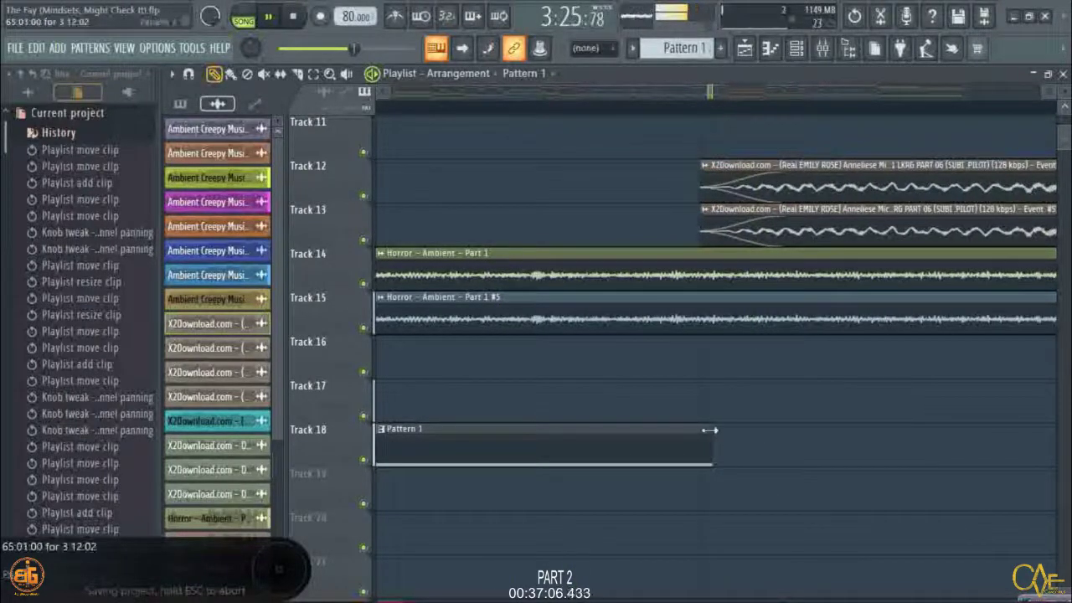
{"action": "left_click_drag", "start_coordinate": [710, 431], "coordinate": [698, 430]}
{"action": "scroll", "coordinate": [758, 105], "scroll_direction": "down", "scroll_amount": 2}
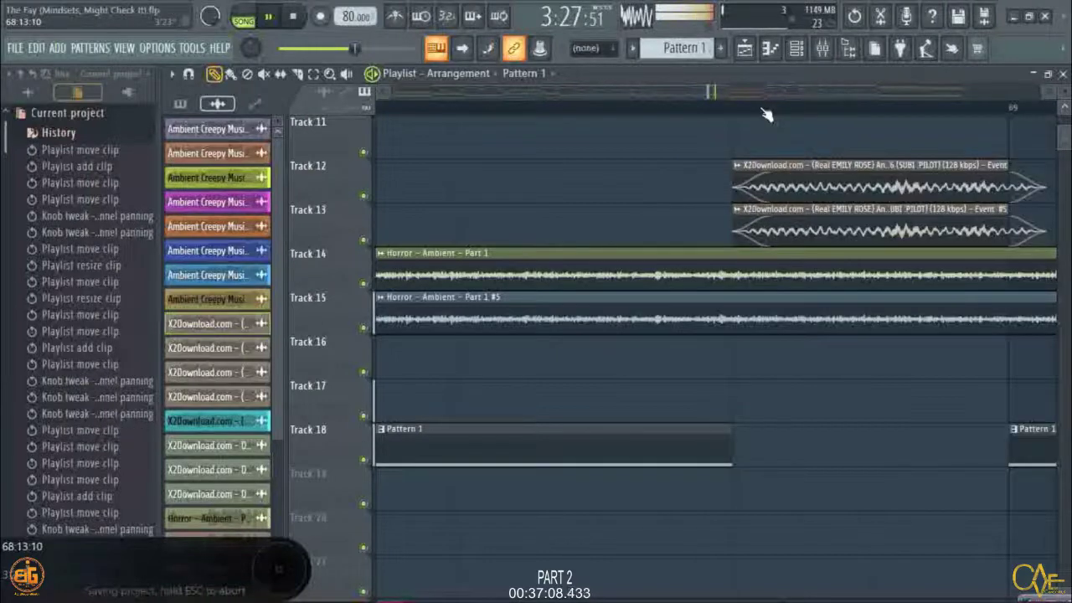
{"action": "scroll", "coordinate": [764, 109], "scroll_direction": "down", "scroll_amount": 3, "text": "ctrl"}
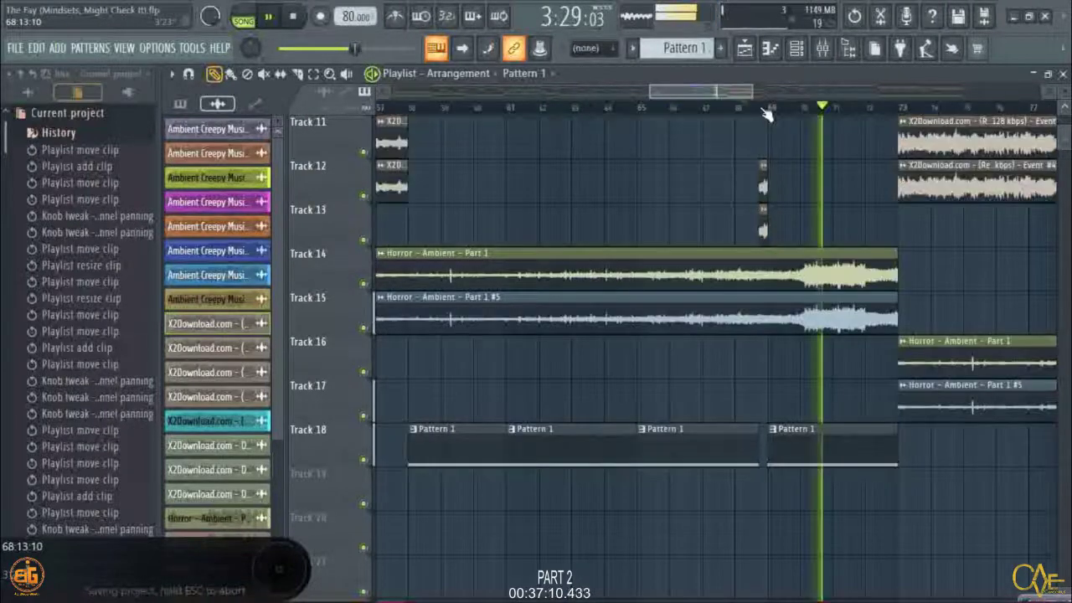
{"action": "scroll", "coordinate": [765, 108], "scroll_direction": "down", "scroll_amount": 4}
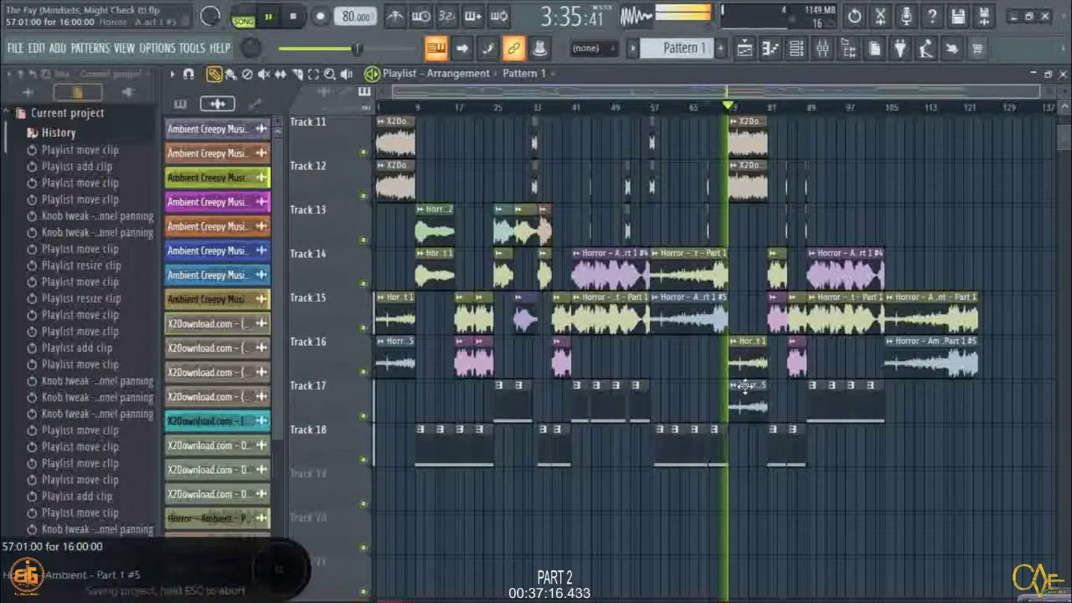
Display all channels in the Channel rack and look through the drum, hi-hat and audio channels of Pattern 1.
{"action": "left_click", "coordinate": [796, 48]}
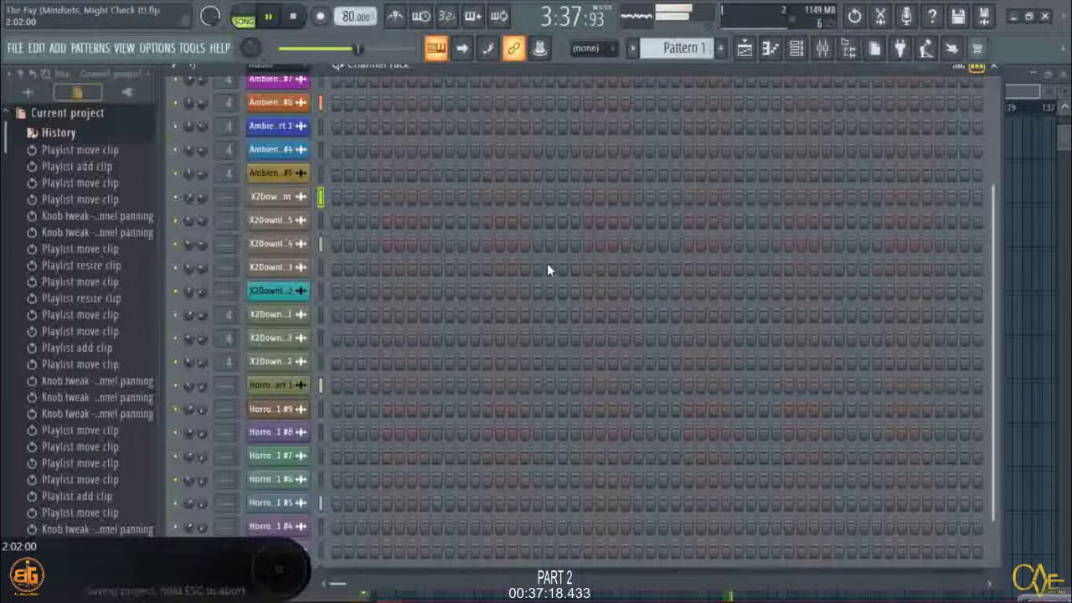
{"action": "scroll", "coordinate": [405, 148], "scroll_direction": "up", "scroll_amount": 4}
{"action": "left_click", "coordinate": [289, 67]}
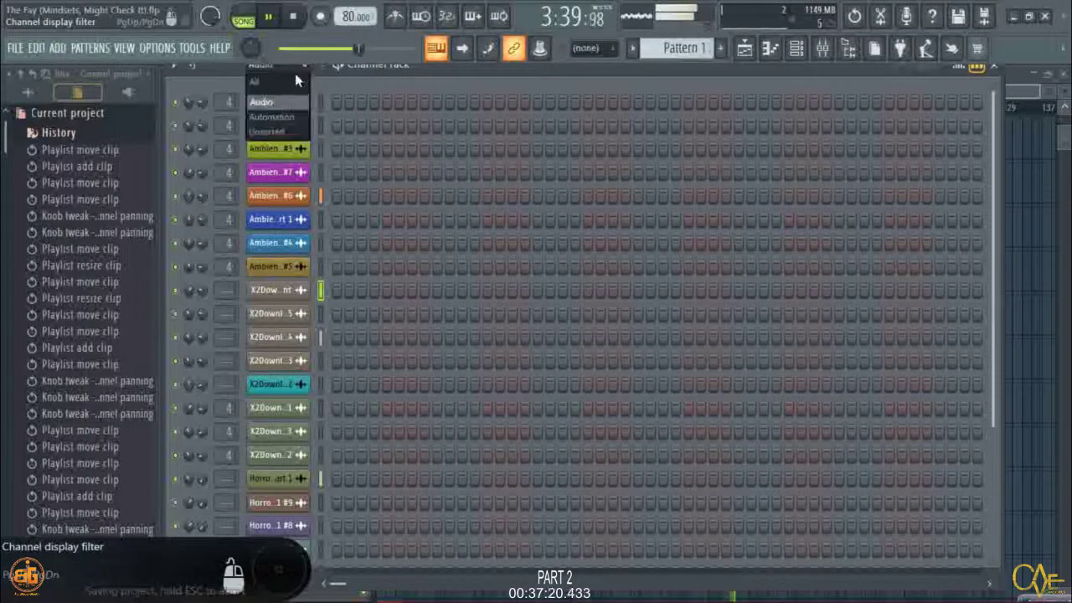
{"action": "left_click", "coordinate": [285, 84]}
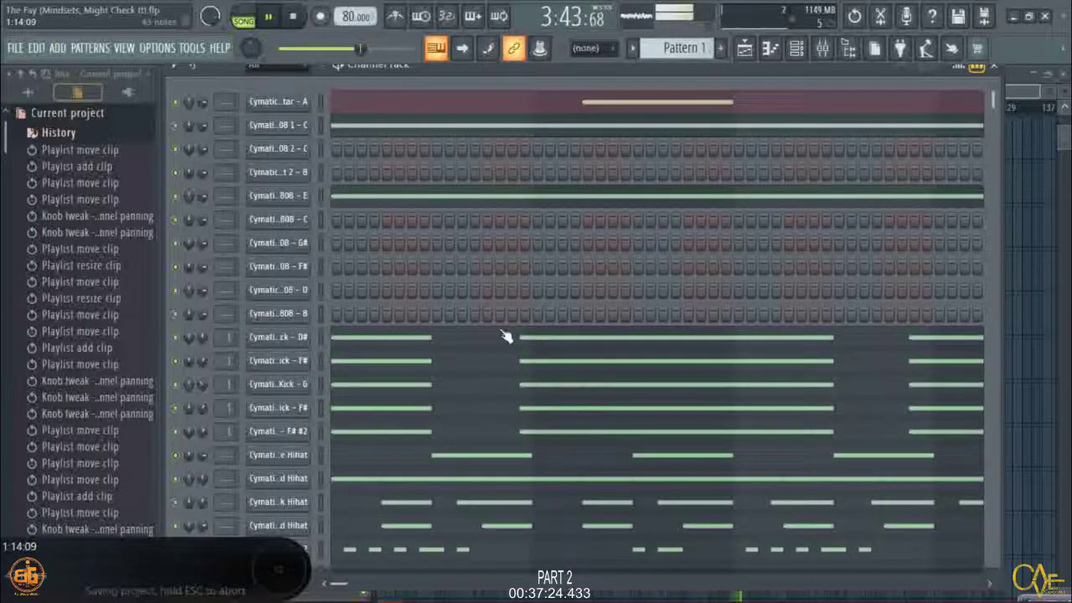
{"action": "scroll", "coordinate": [505, 336], "scroll_direction": "down", "scroll_amount": 8}
{"action": "scroll", "coordinate": [506, 336], "scroll_direction": "up", "scroll_amount": 7}
{"action": "scroll", "coordinate": [506, 336], "scroll_direction": "down", "scroll_amount": 1}
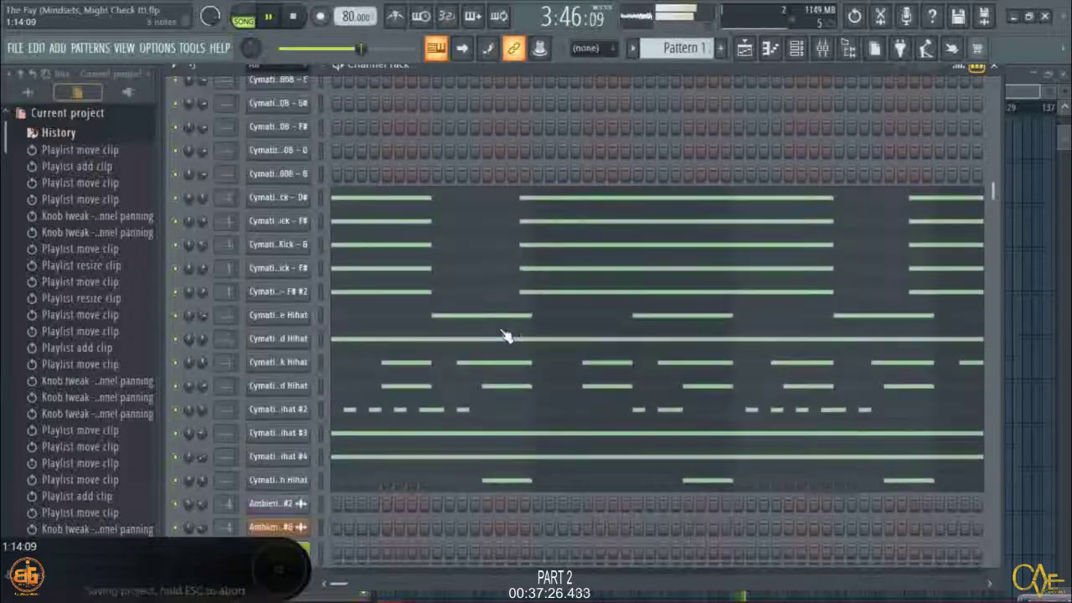
{"action": "scroll", "coordinate": [505, 335], "scroll_direction": "down", "scroll_amount": 3}
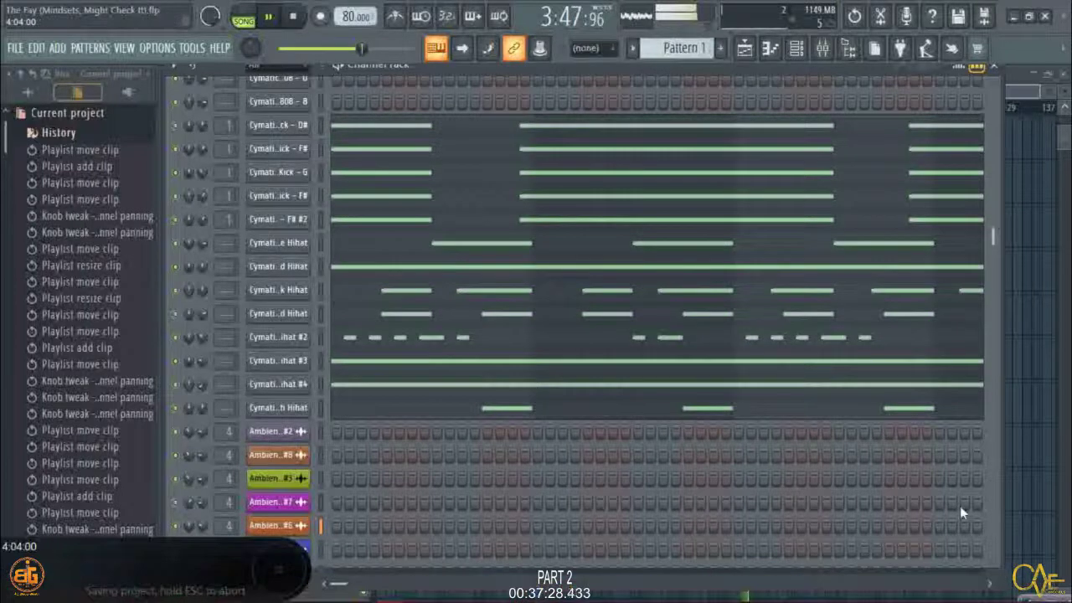
Stop the song playback.
{"action": "left_click", "coordinate": [296, 17]}
{"action": "left_click", "coordinate": [297, 16]}
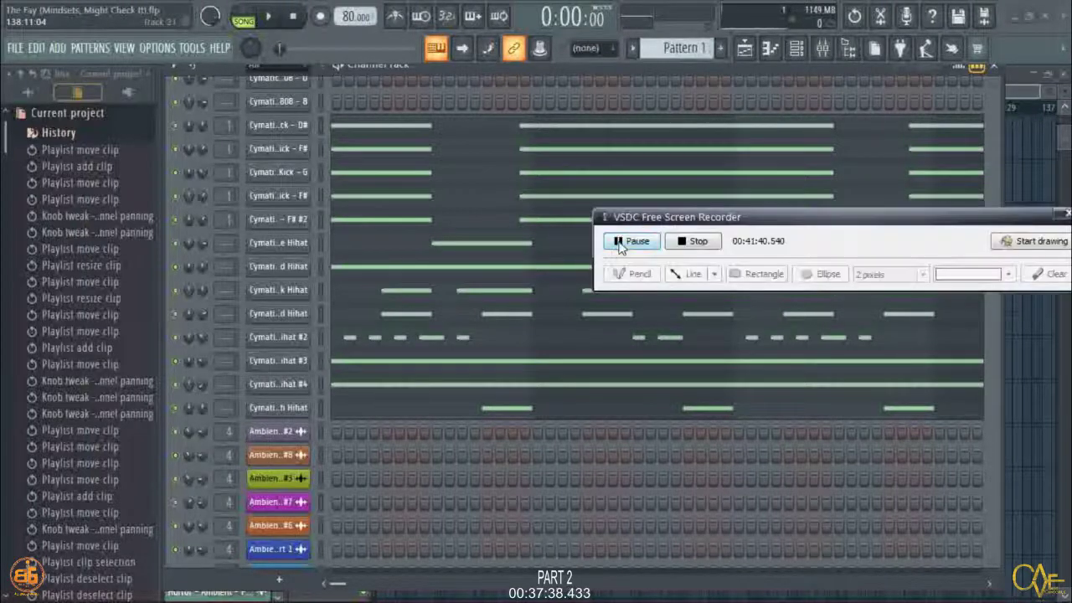
{"action": "left_click", "coordinate": [622, 243]}
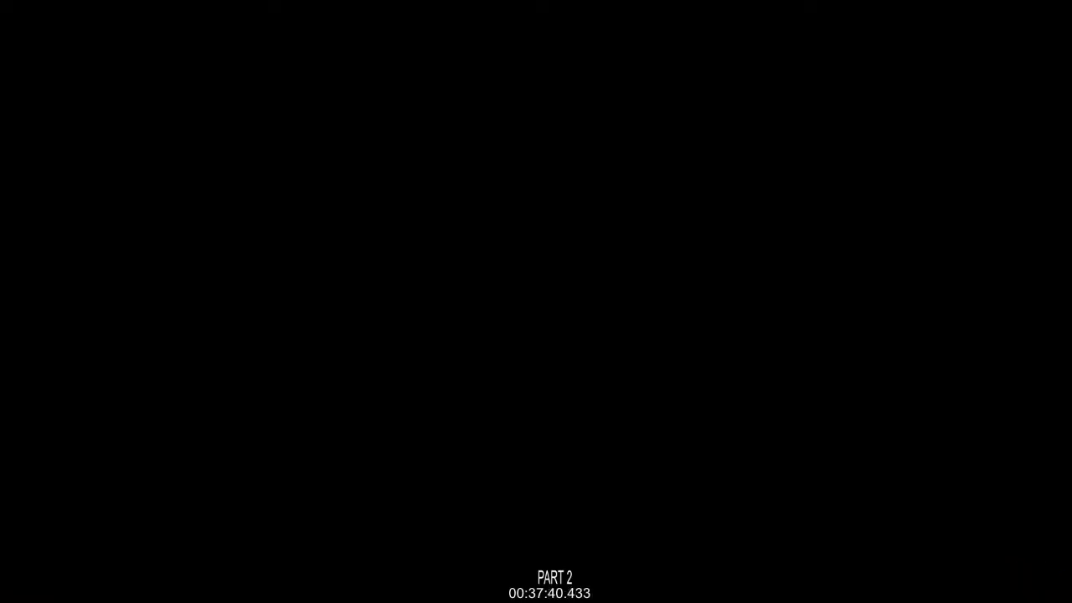